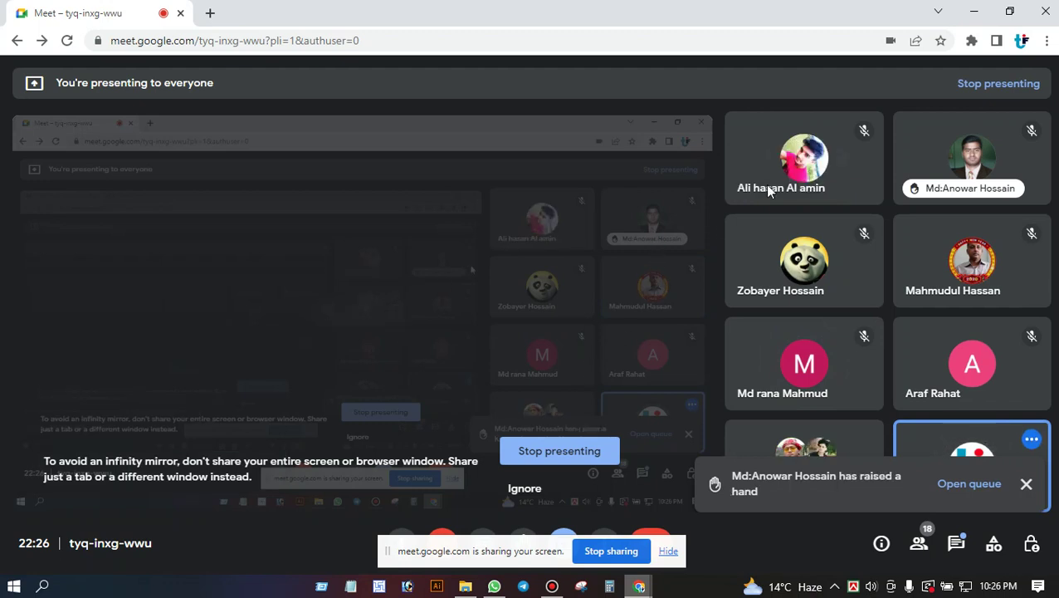
Step: Minimize Meet and close the My Class Sopth folder window
mouse_move(764, 178)
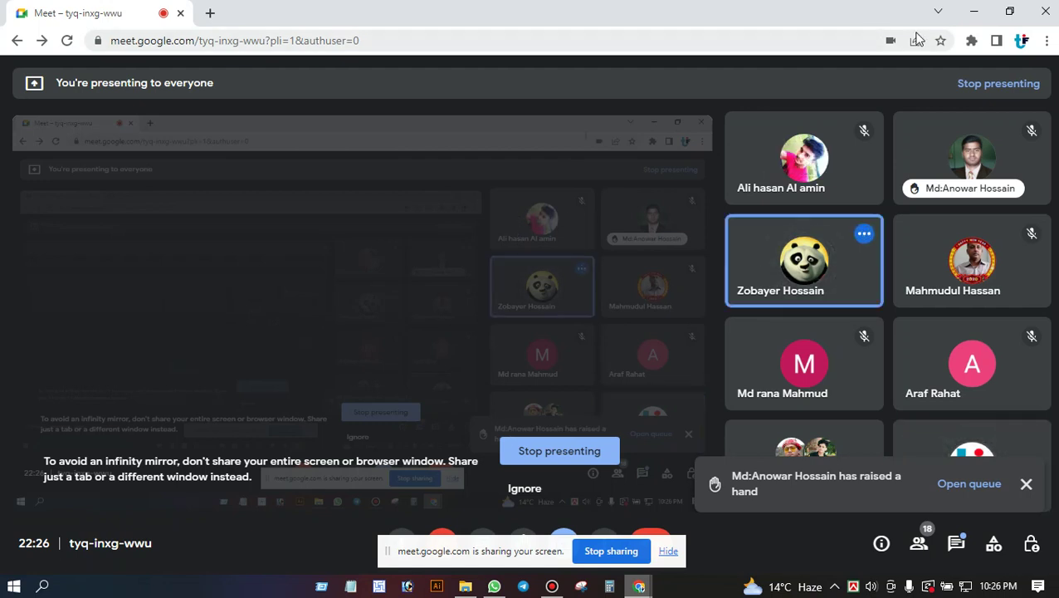
click(973, 11)
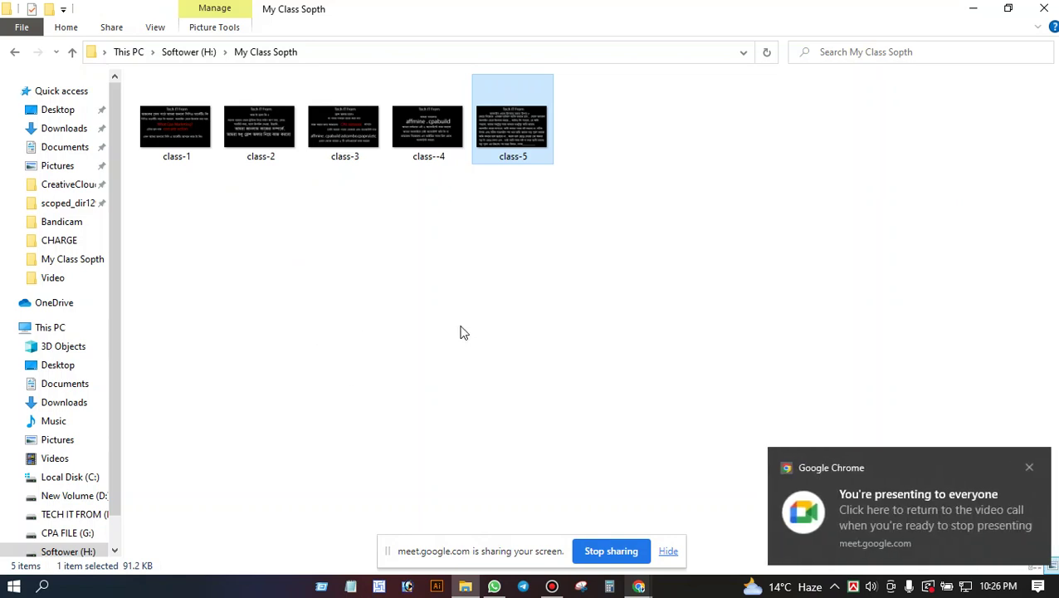
click(655, 201)
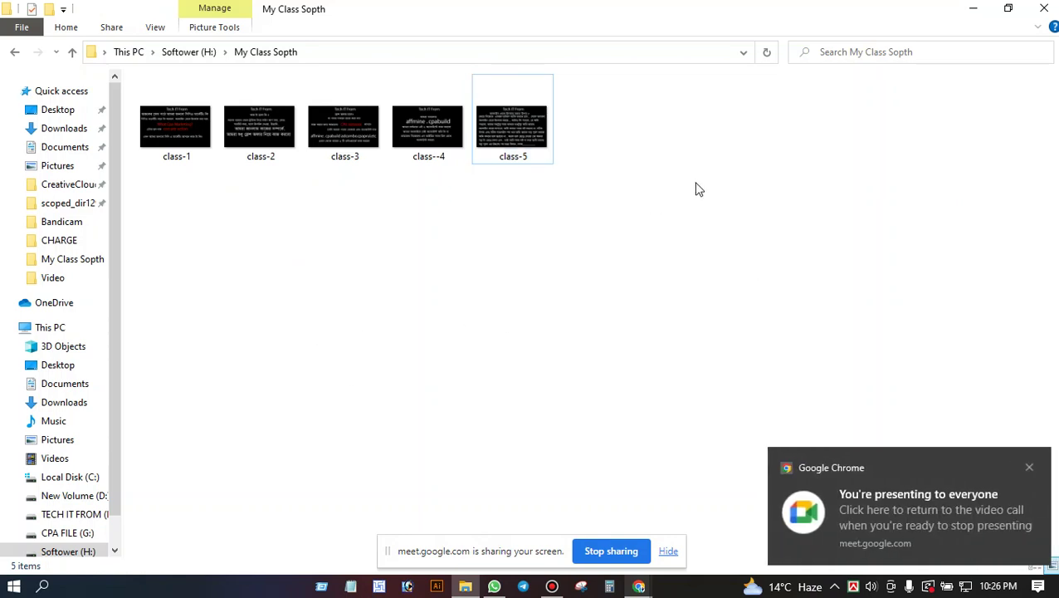
click(1044, 8)
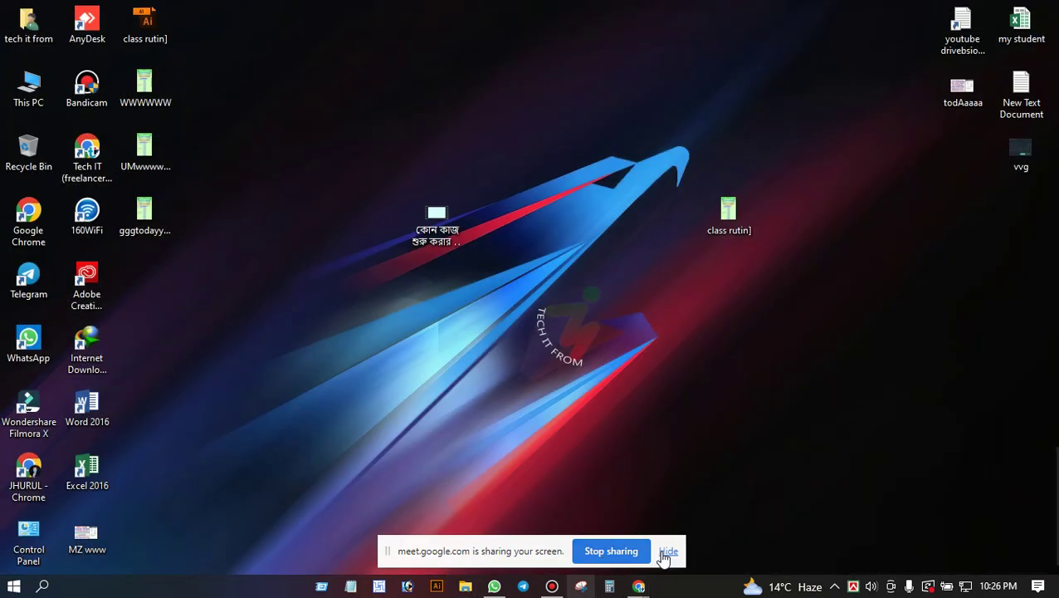
Step: Restore the Meet window and open a new Chrome tab beside the call
mouse_move(638, 586)
click(591, 531)
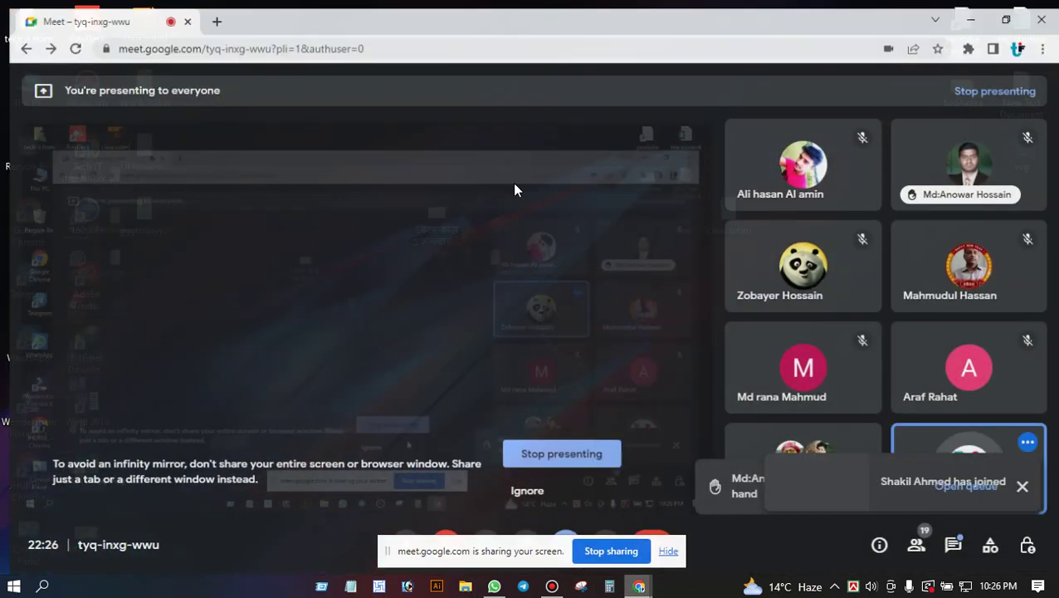
click(208, 10)
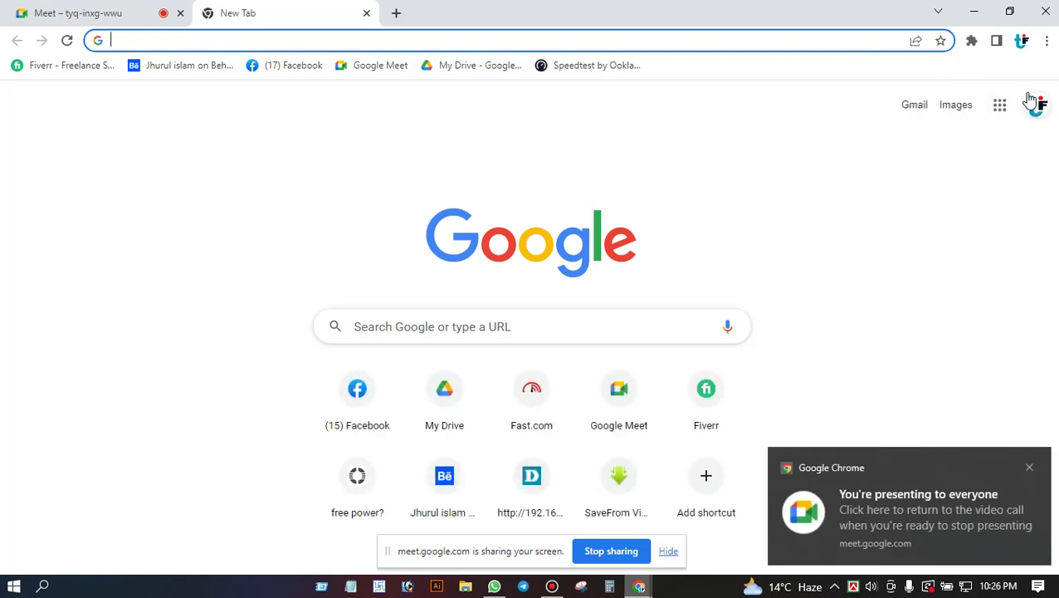
Step: Open a Chrome window for another profile from the profile menu and maximize it
click(1022, 42)
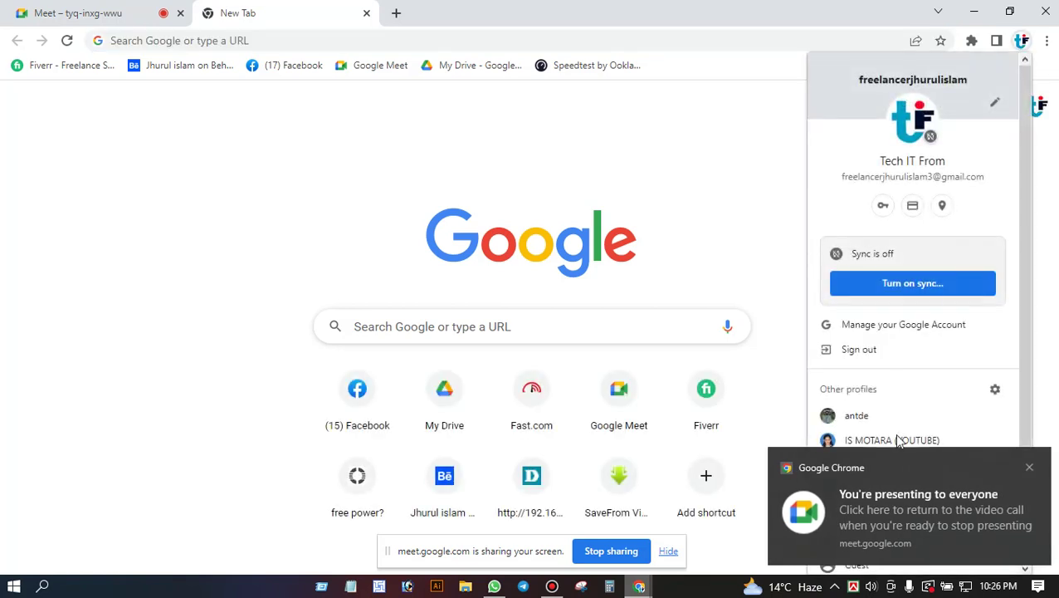
double_click(594, 12)
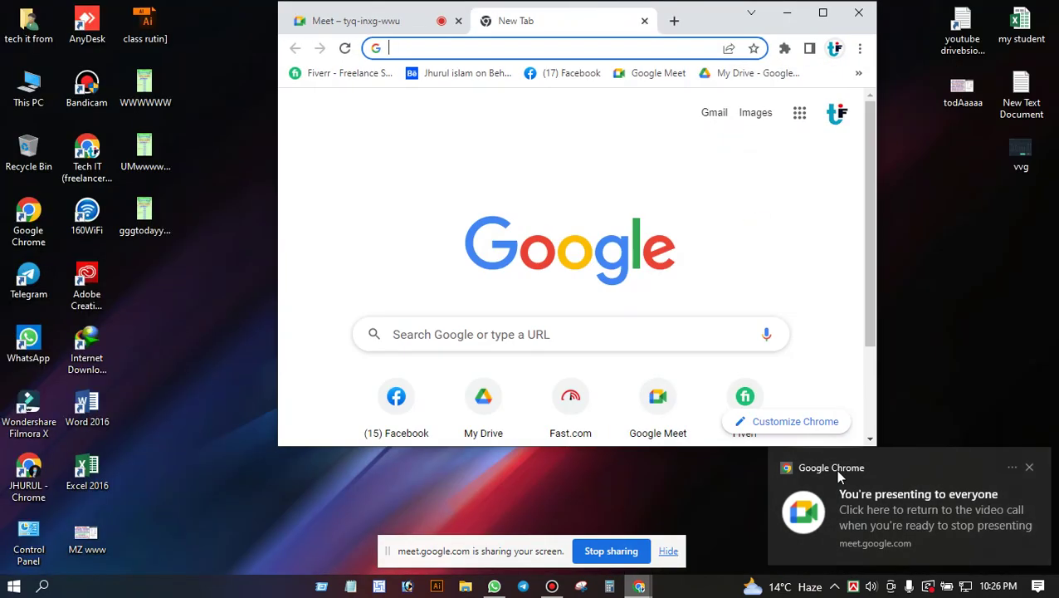
click(835, 48)
scroll(718, 539, down, 1)
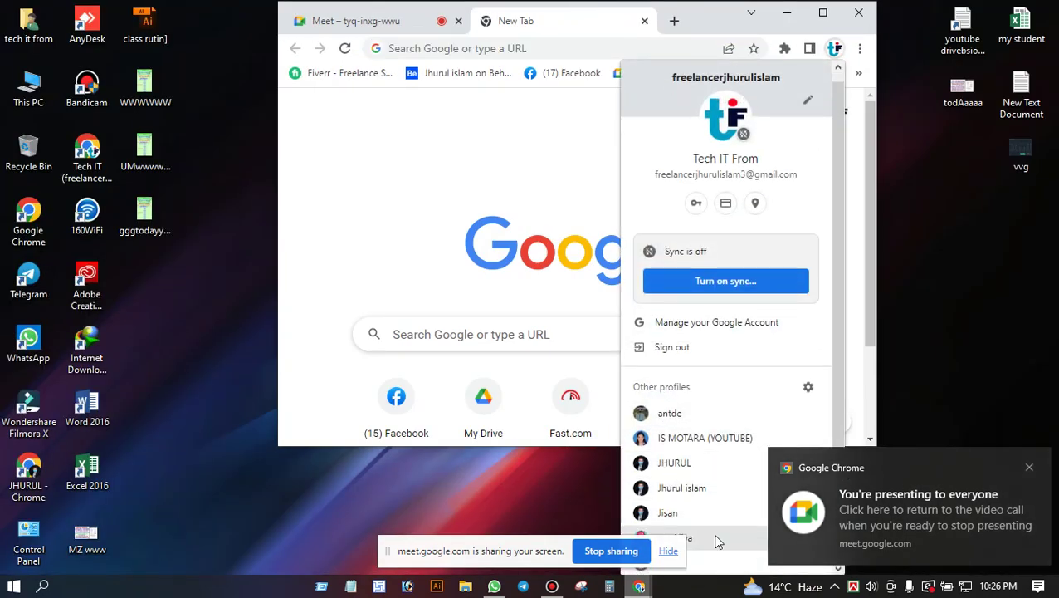
click(669, 554)
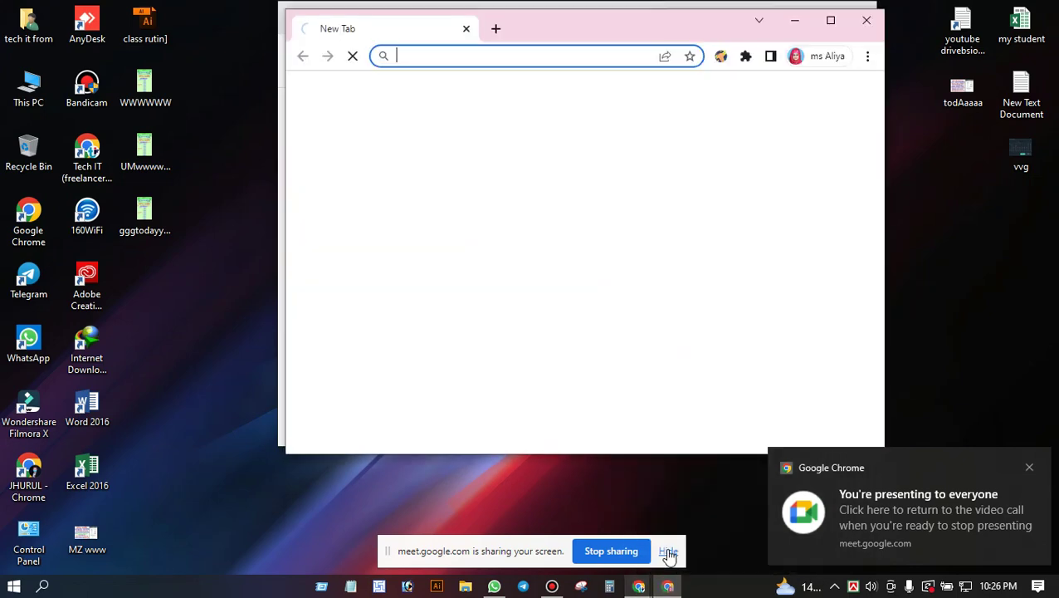
click(830, 27)
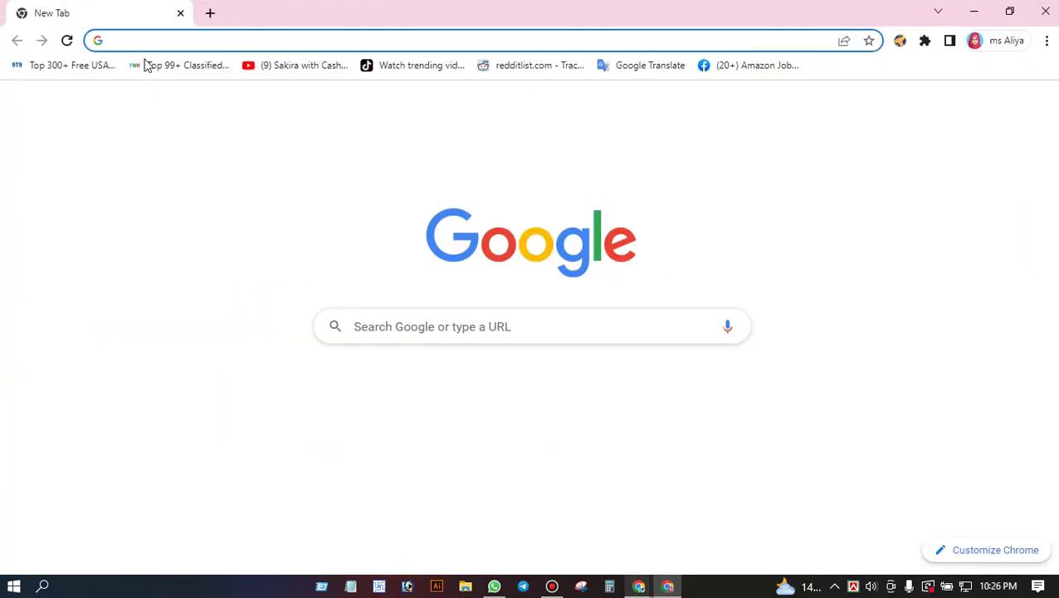
Step: Search 'affmine login' and go to the Affmine publisher login page
click(140, 38)
text(aff)
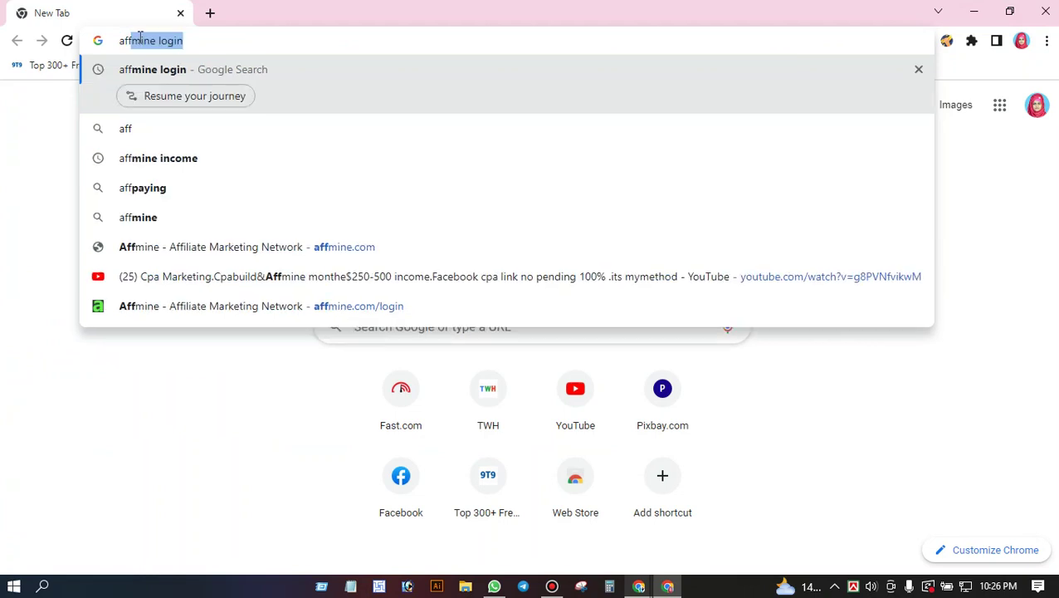
key(Return)
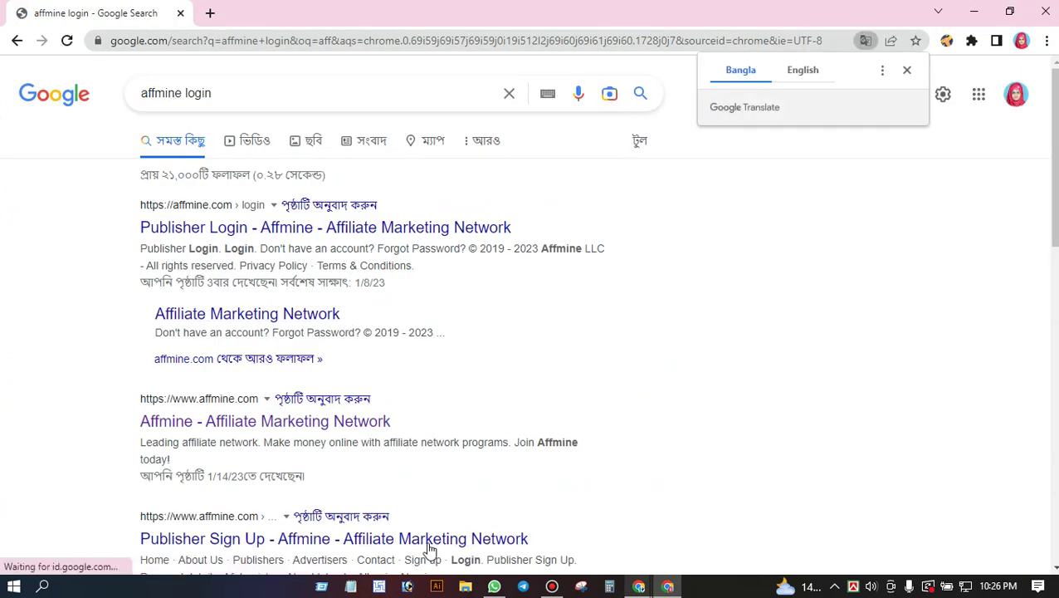
click(349, 421)
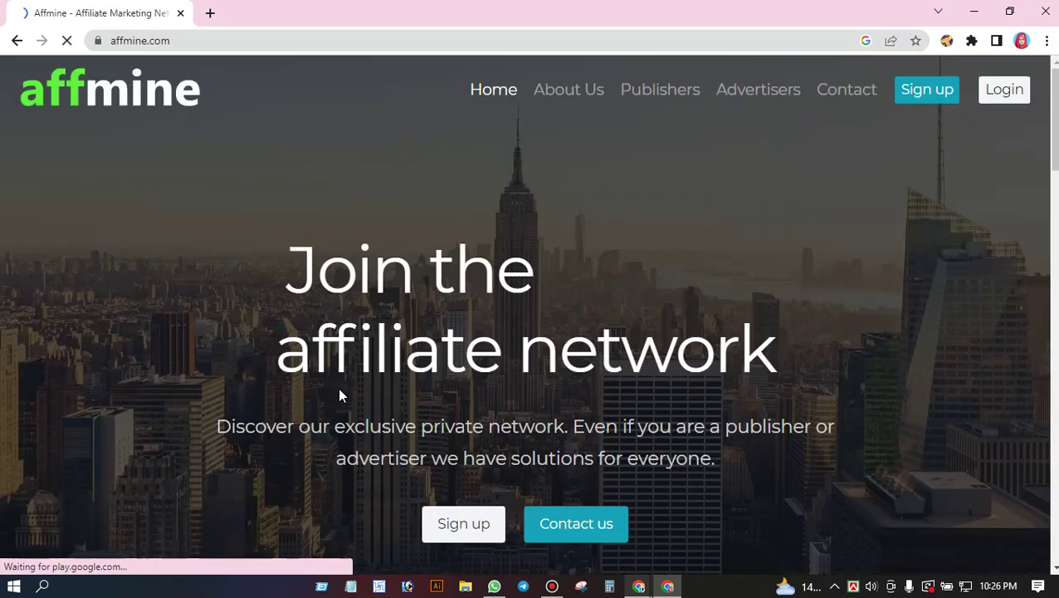
click(990, 94)
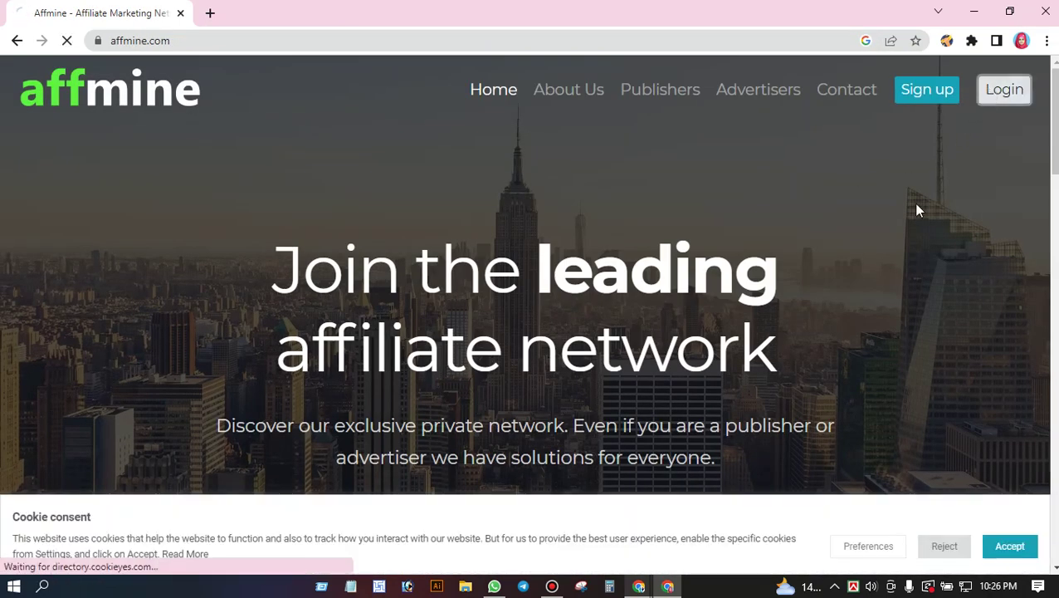
Step: Let the saved credentials fill in, then restore the window smaller over the desktop
click(347, 240)
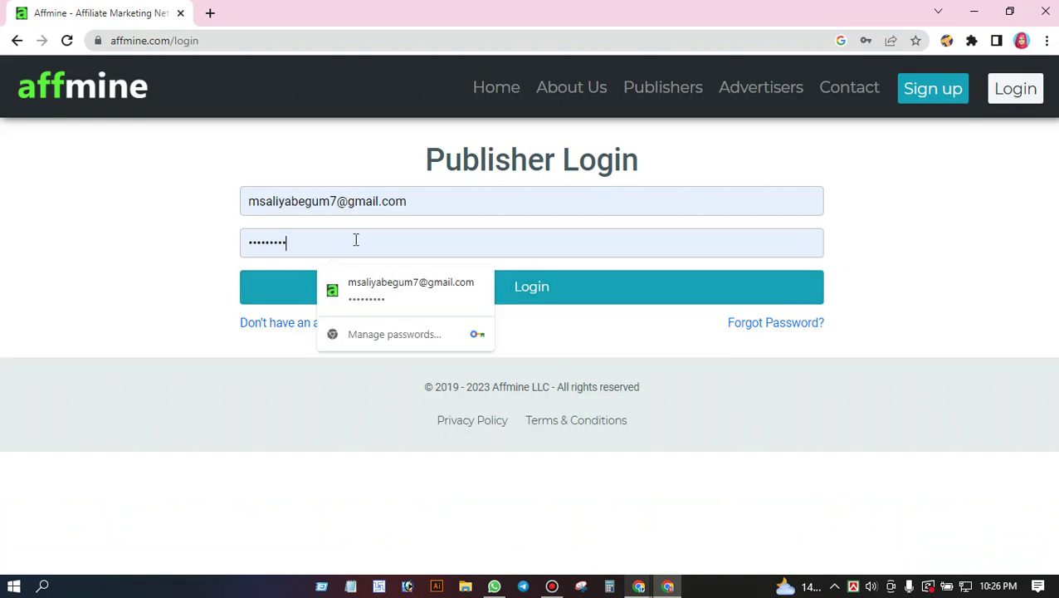
click(772, 428)
drag(747, 12, 414, 104)
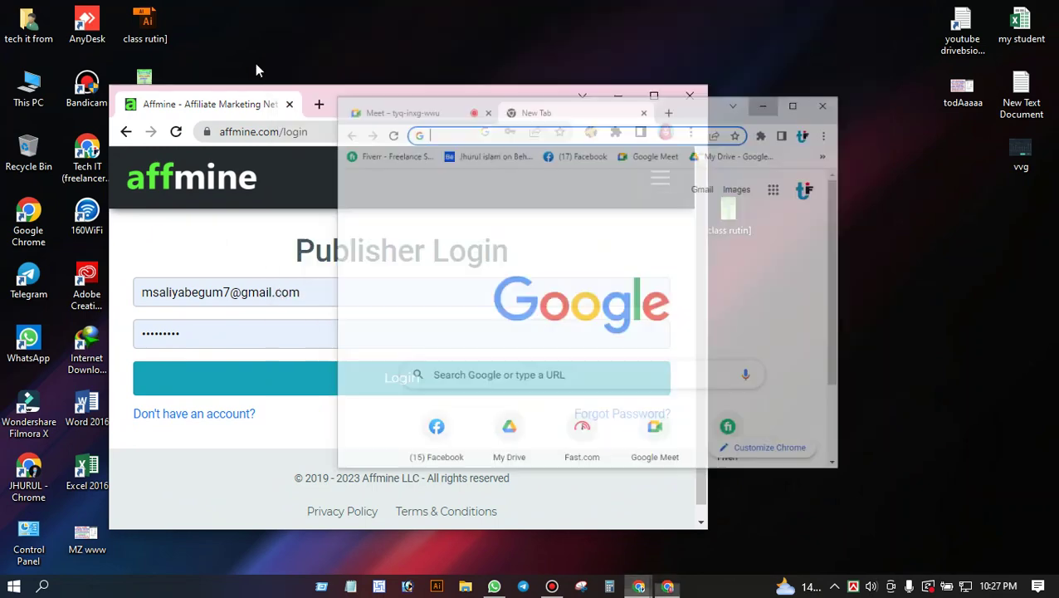
Step: Open CLASS CPA NETWORK from Softower (H:) › MY LAPOTOP › MY PARSENAL DOCOMENT, then minimize Explorer
double_click(28, 83)
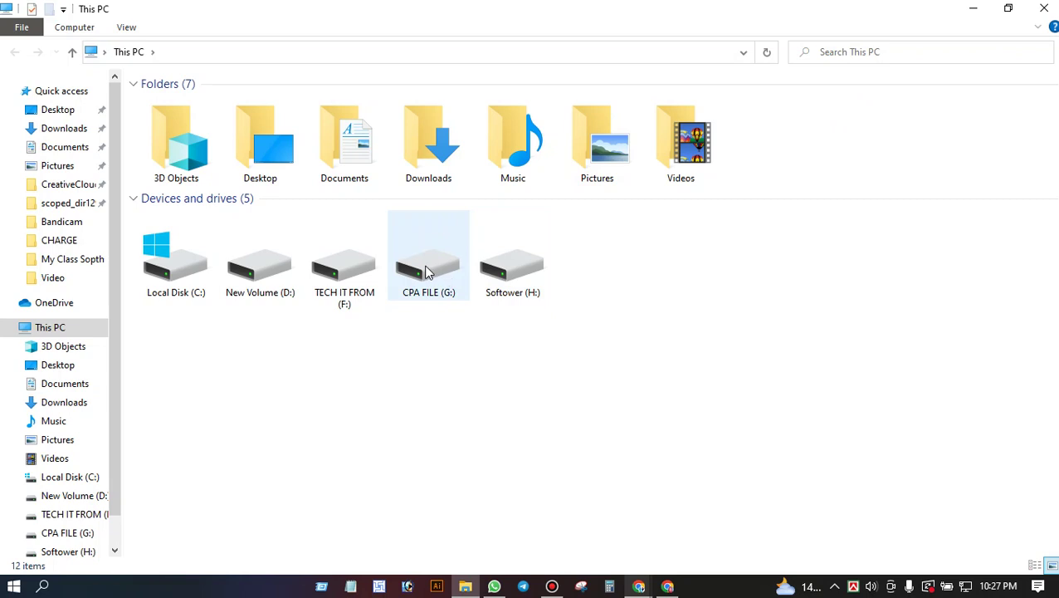
double_click(506, 264)
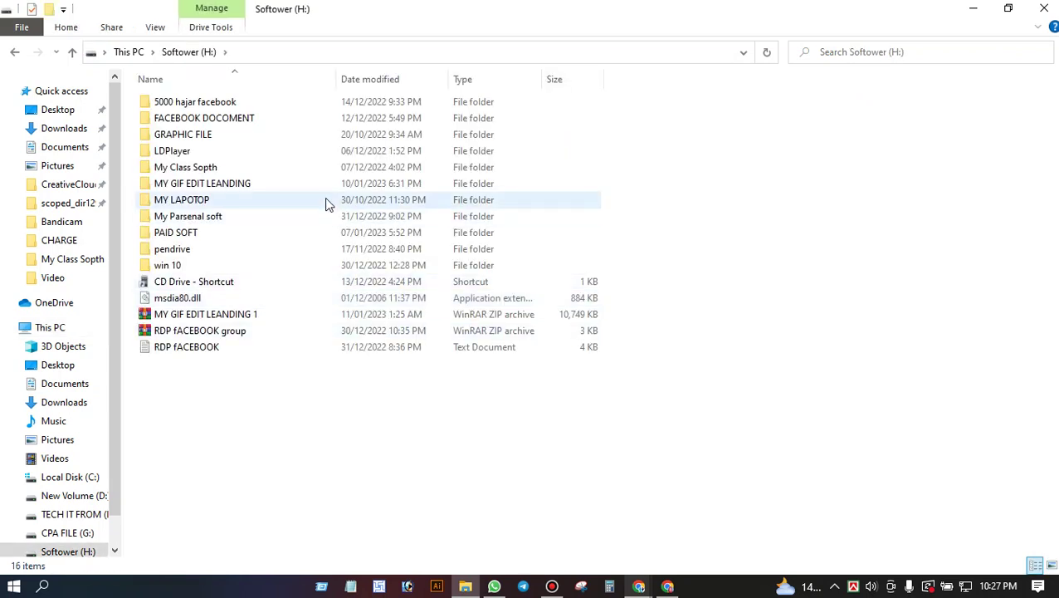
double_click(207, 201)
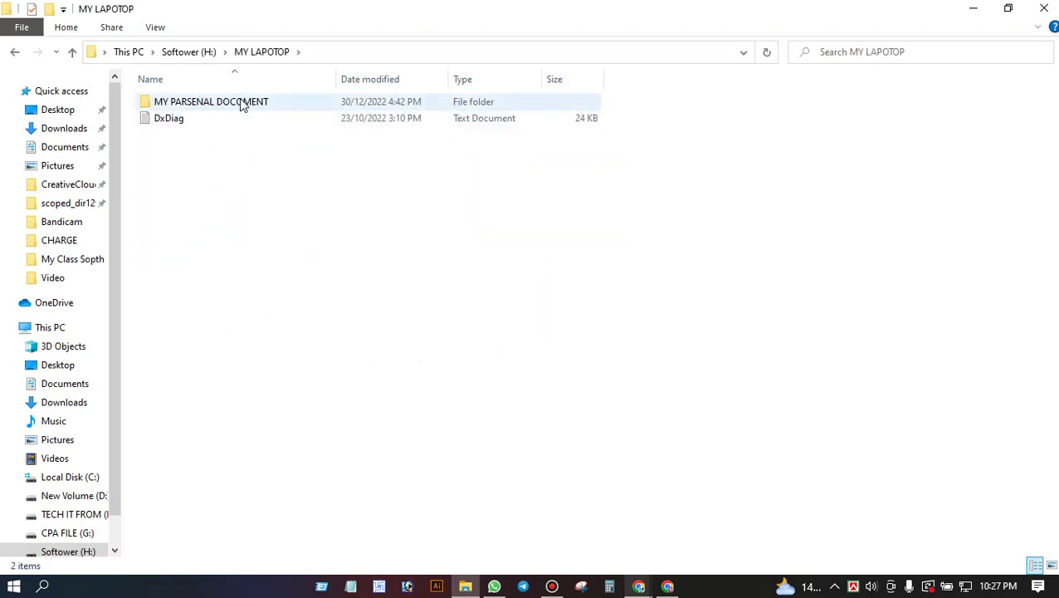
double_click(241, 103)
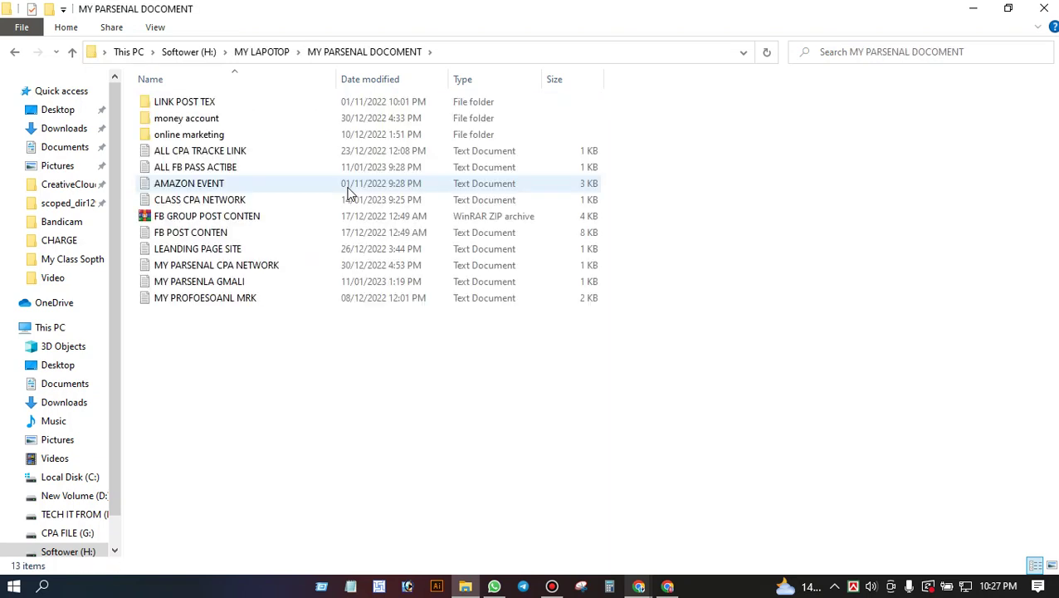
double_click(238, 204)
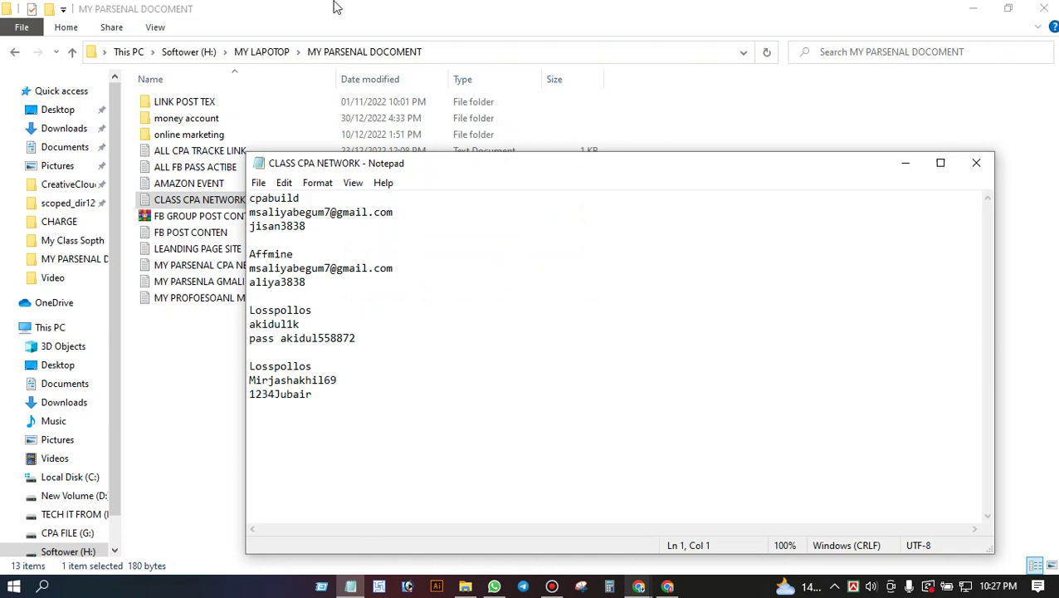
click(975, 12)
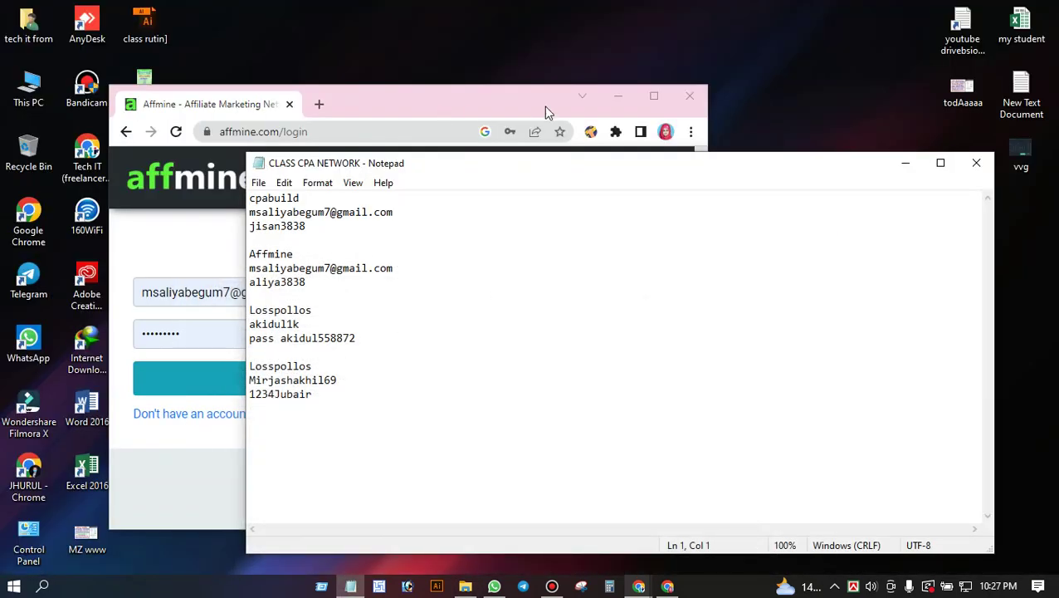
Step: Paste the Affmine password from the notes into the login form and log in
drag(501, 175, 707, 198)
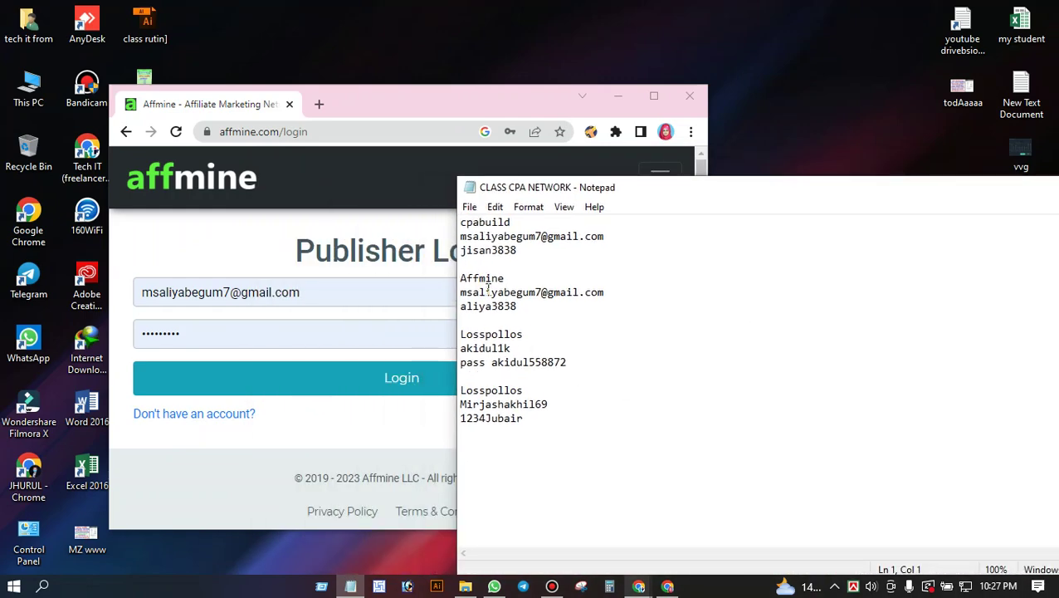
drag(523, 306, 453, 308)
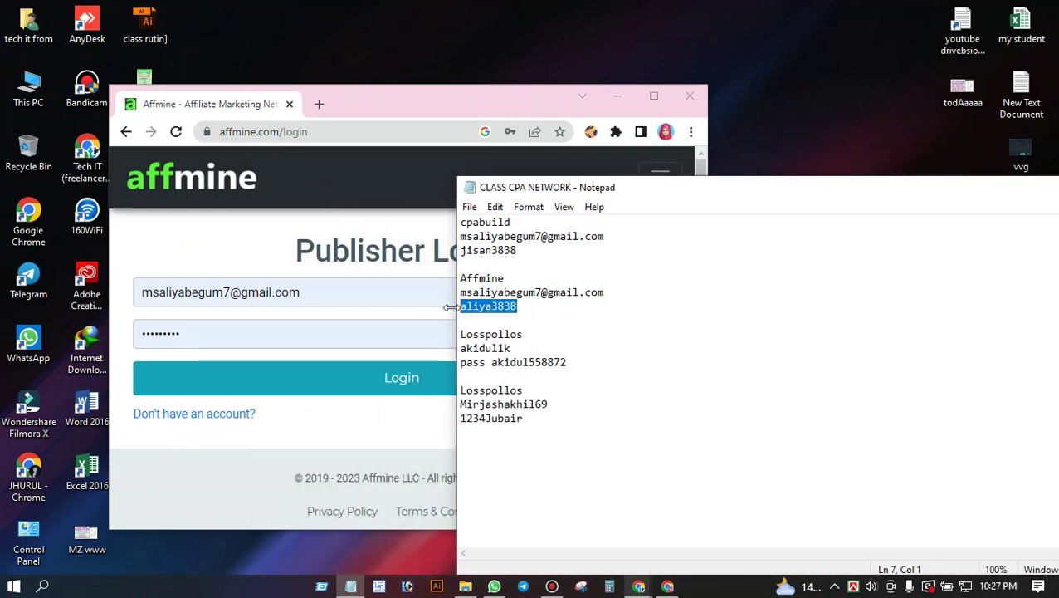
click(284, 332)
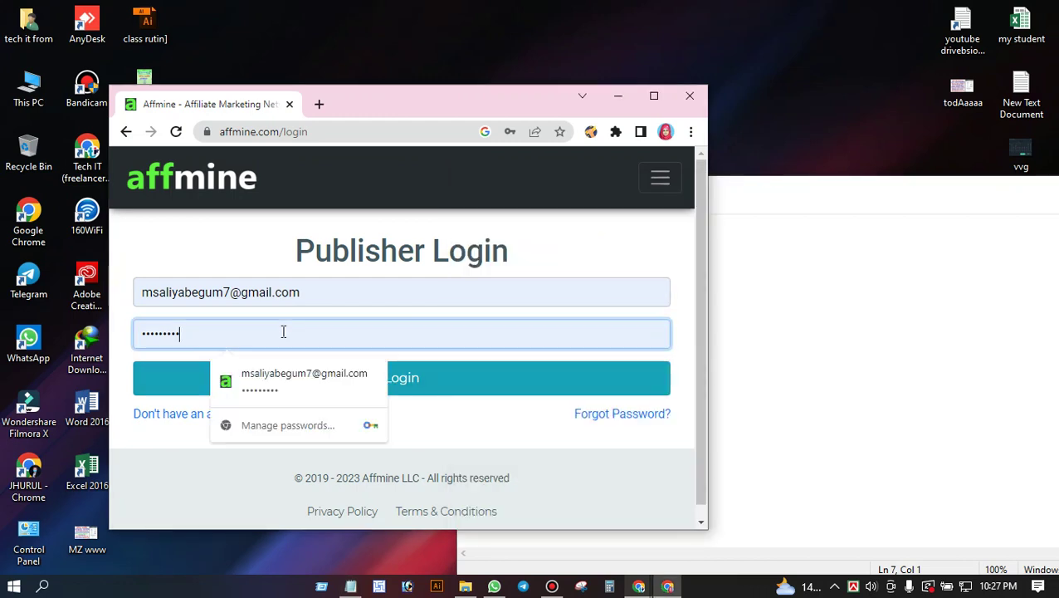
key(ctrl+a)
key(ctrl+v)
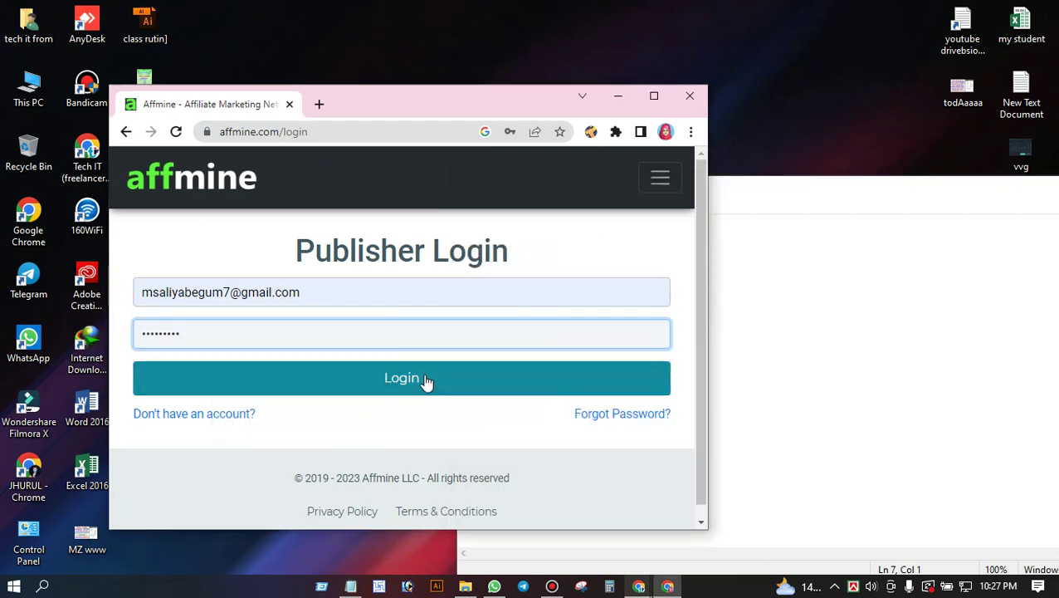
click(426, 383)
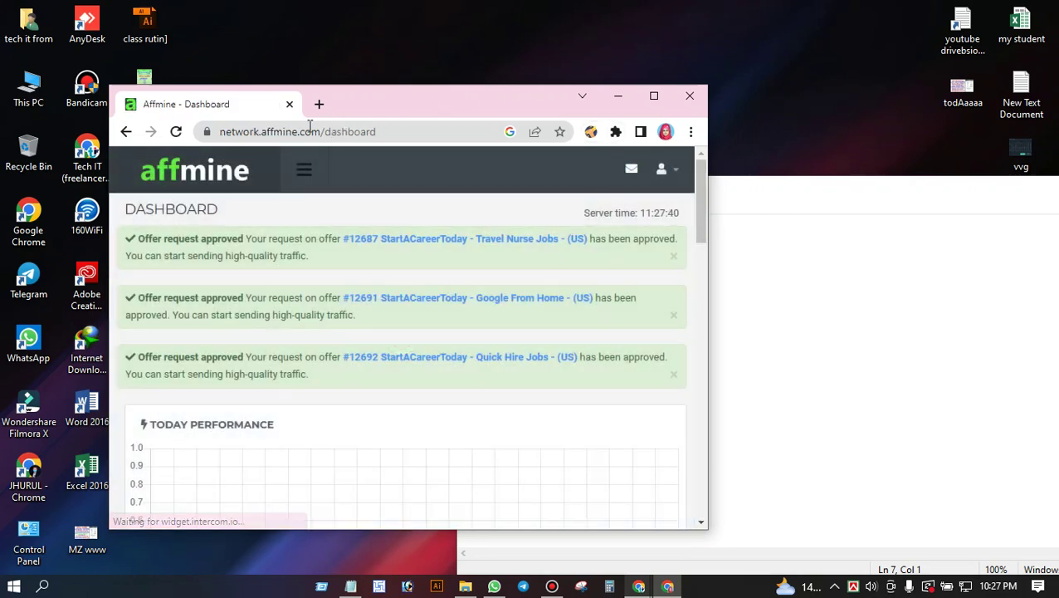
Step: In a new tab, search 'cpabuild' and open the CPABuild login page
click(319, 103)
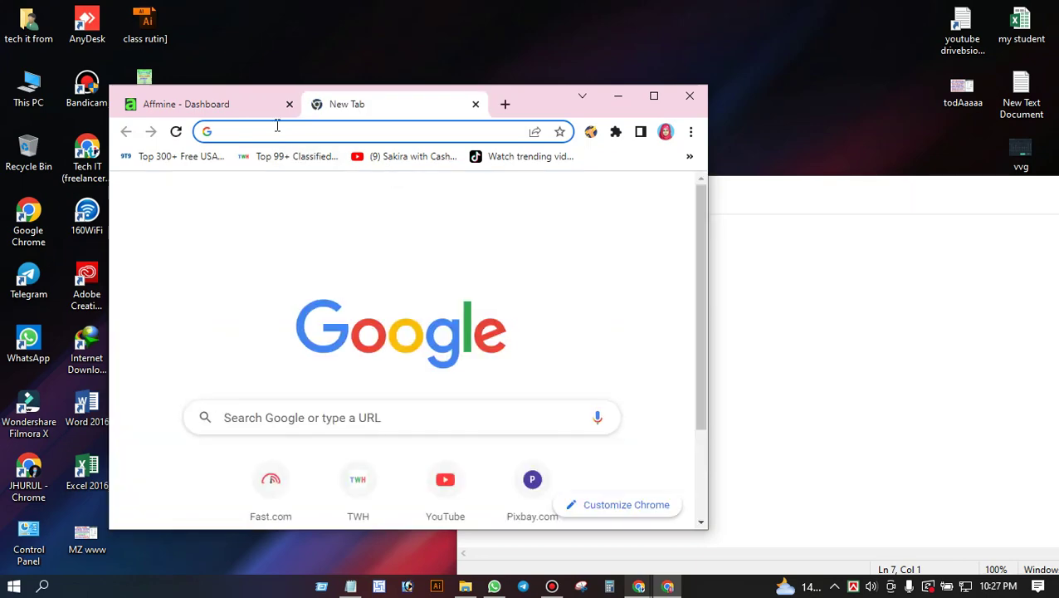
click(278, 127)
text(cp)
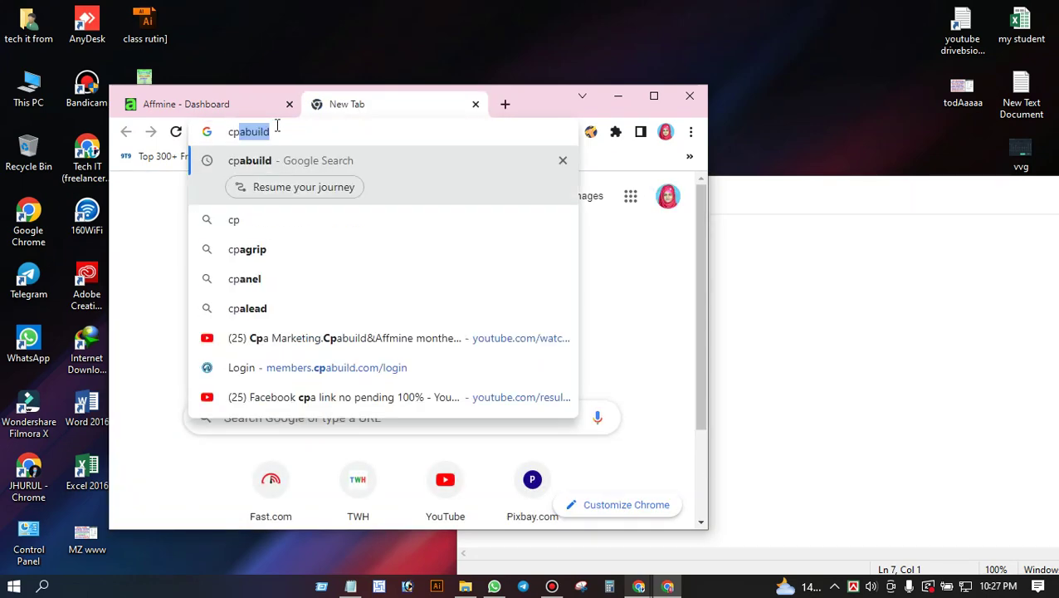
key(Return)
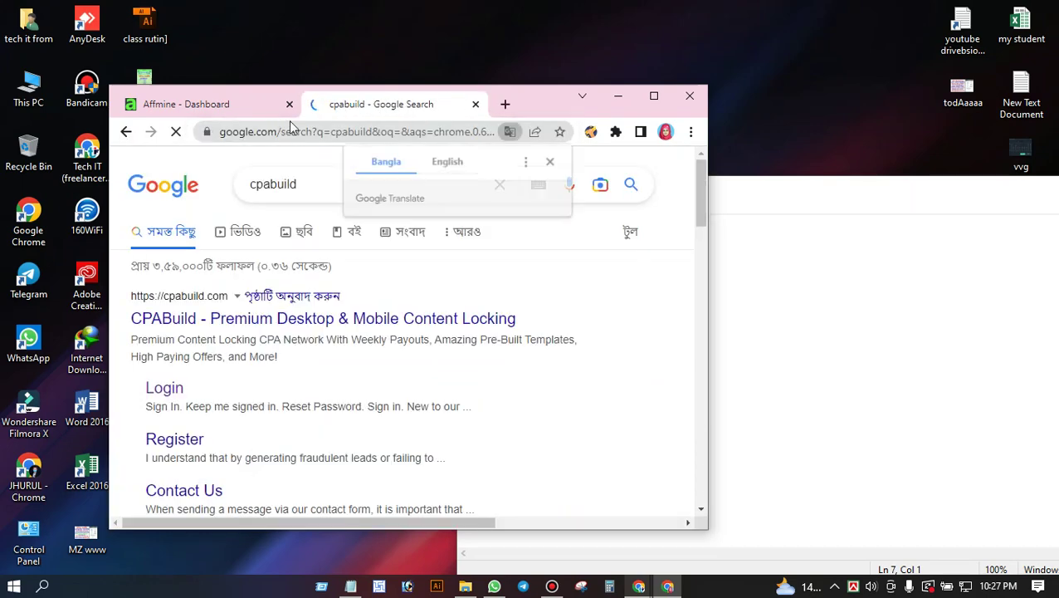
click(168, 390)
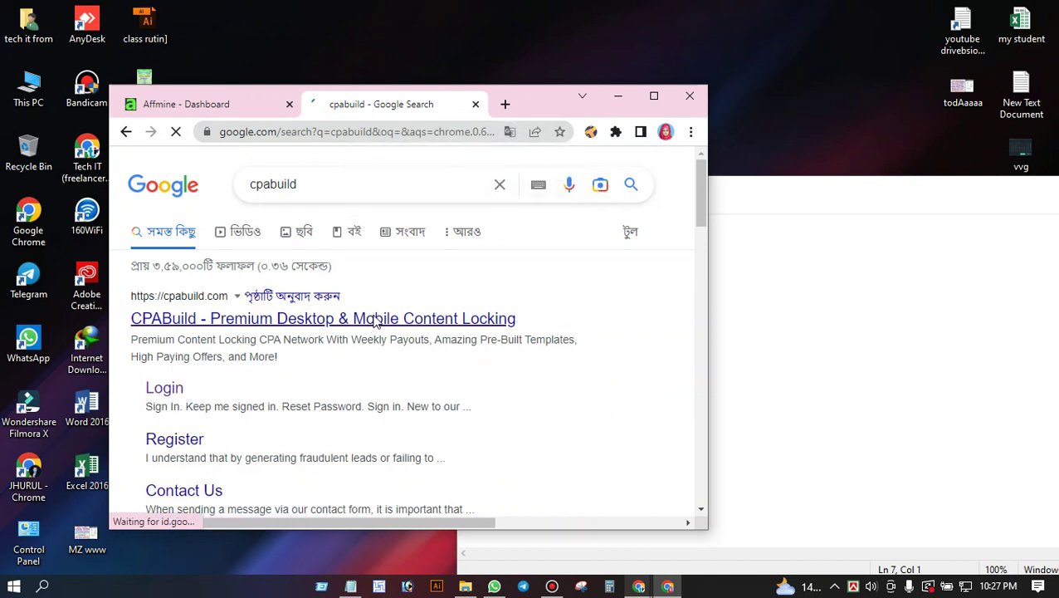
scroll(415, 339, down, 3)
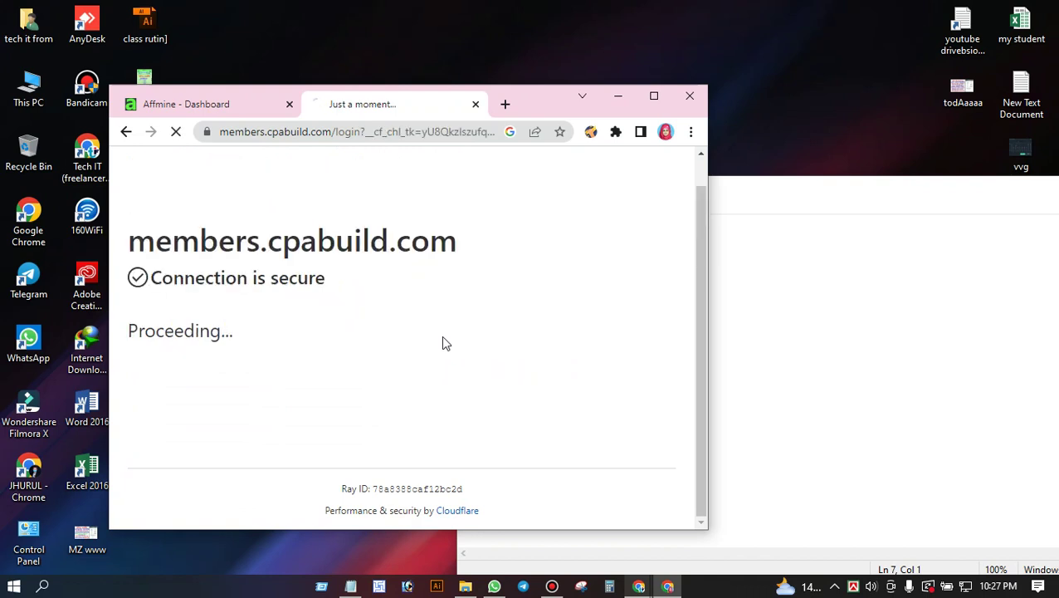
Step: Copy the CPABuild login e-mail from the notes into the sign-in form's e-mail field
click(383, 305)
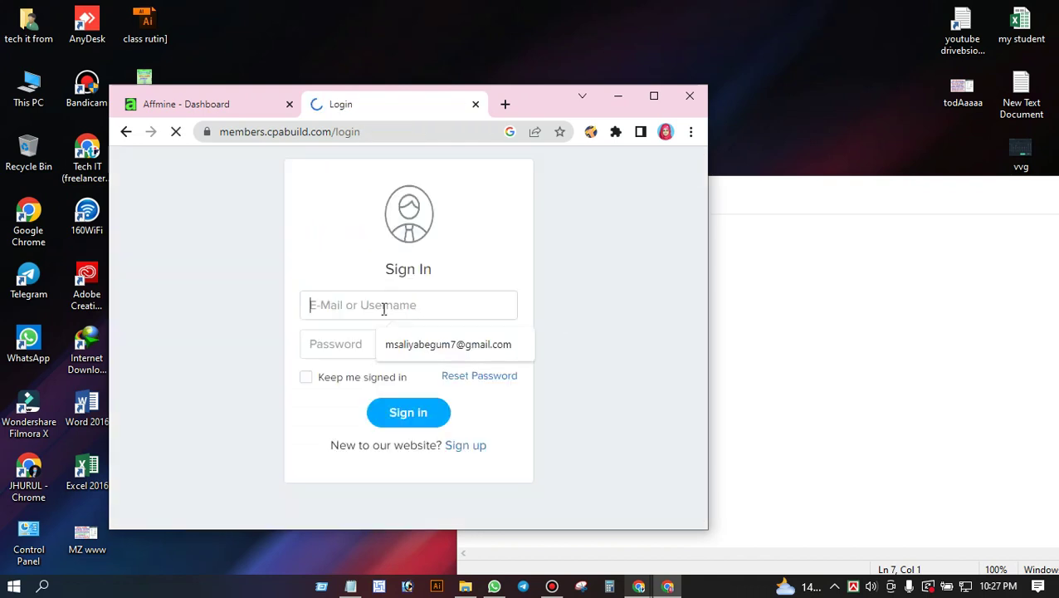
click(823, 276)
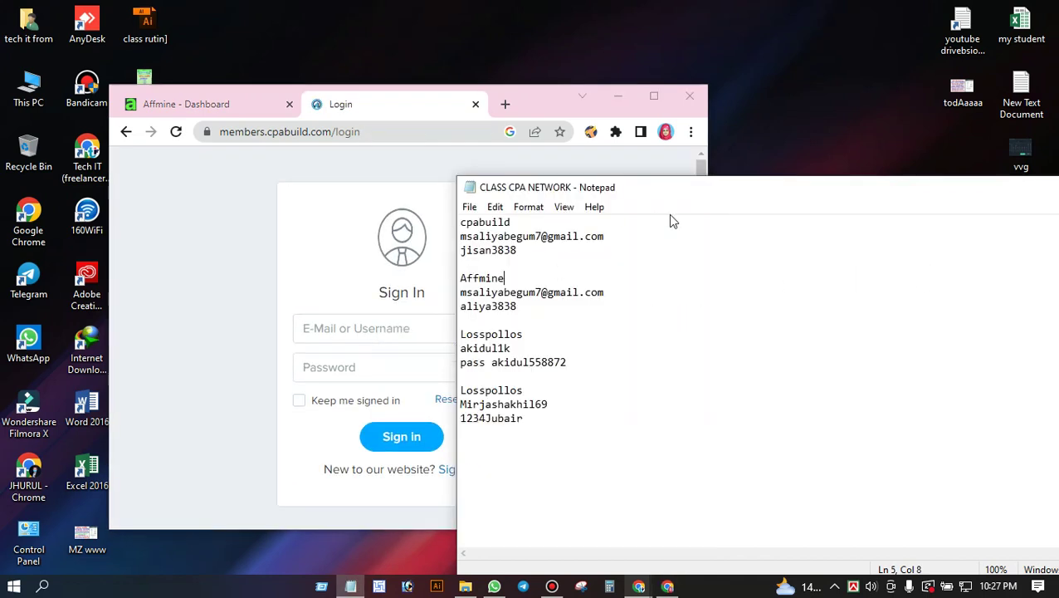
drag(730, 200, 981, 200)
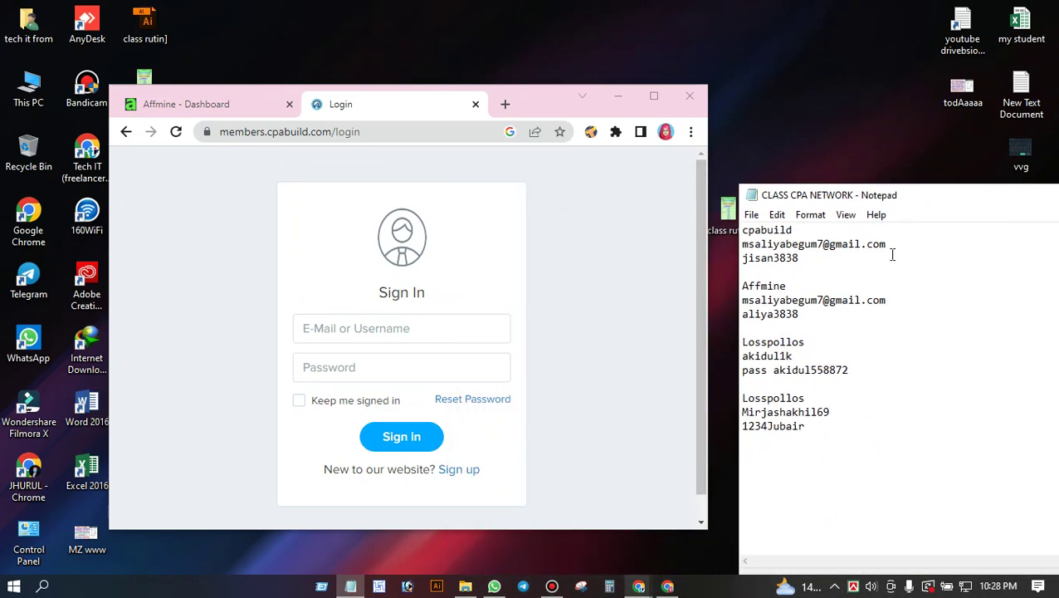
drag(897, 253, 787, 248)
click(918, 262)
drag(907, 246, 733, 241)
key(ctrl+c)
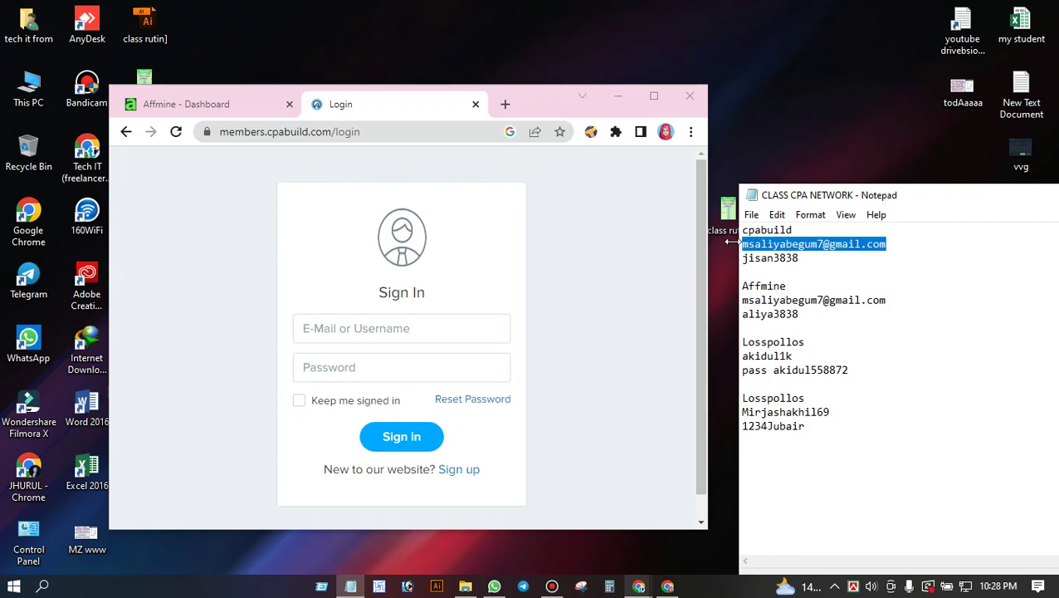
click(350, 326)
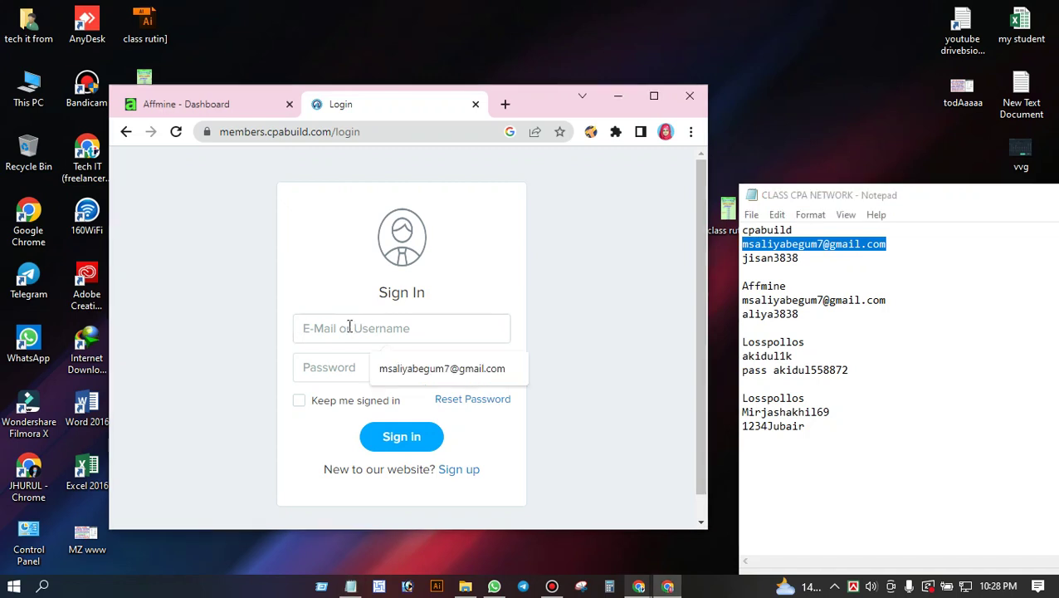
key(ctrl+v)
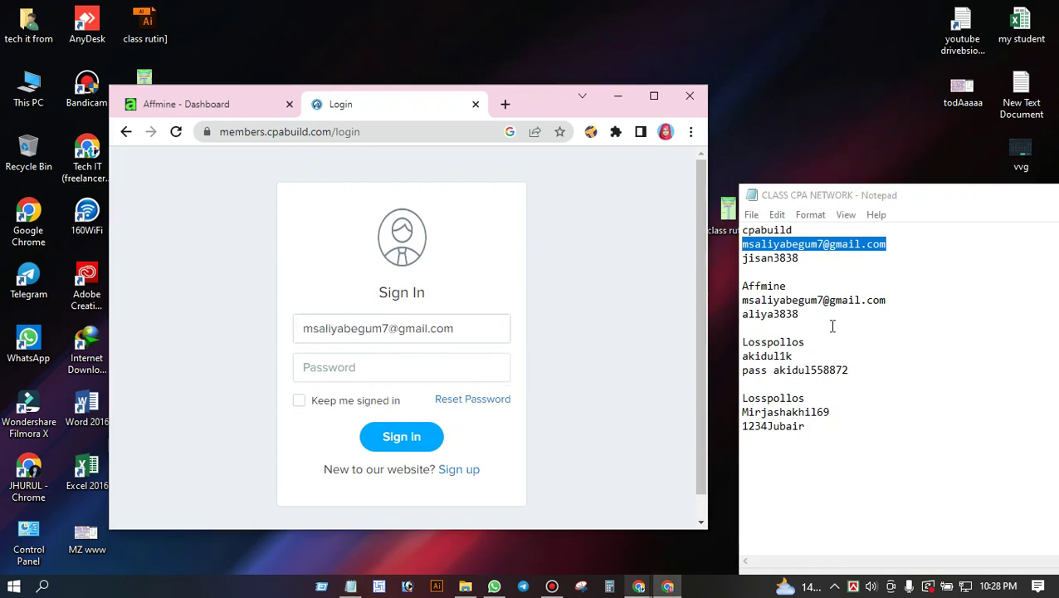
Step: Paste the CPABuild password from the notes, sign in, and save the credentials in Chrome
click(811, 263)
drag(810, 264, 725, 259)
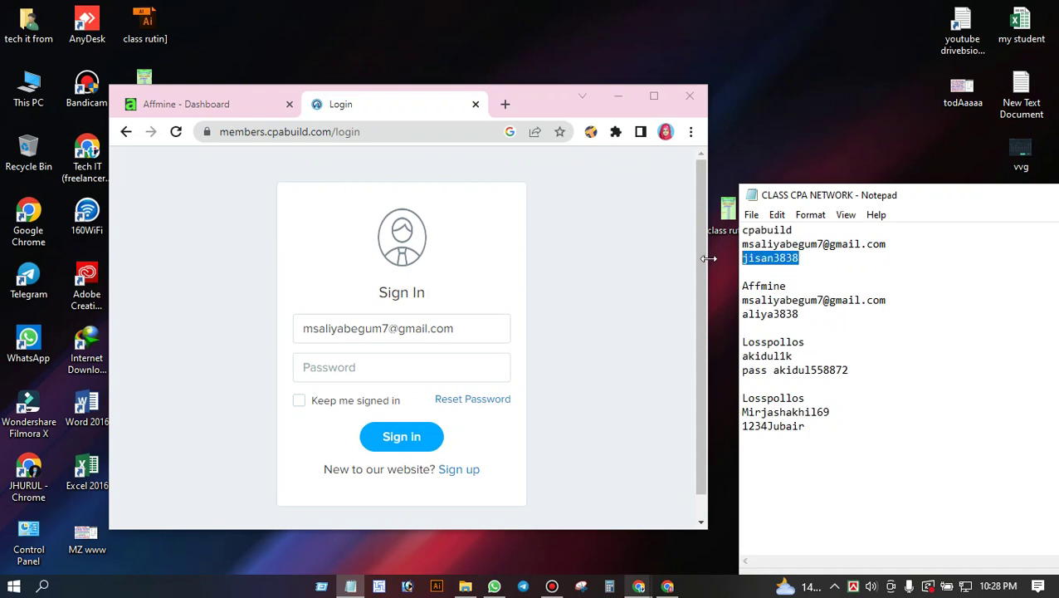
click(346, 367)
key(ctrl+v)
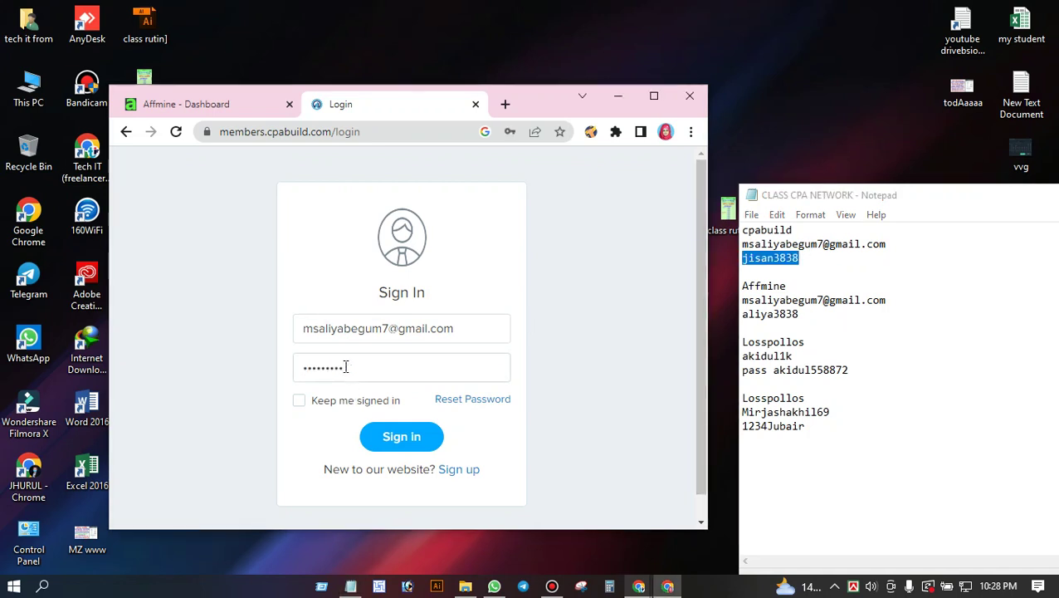
key(Return)
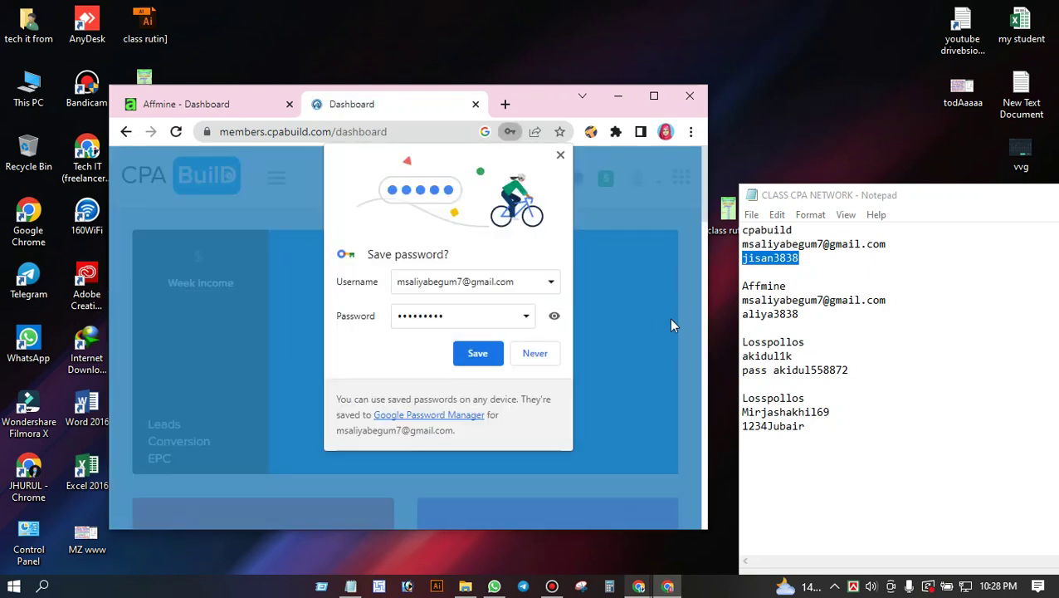
click(478, 353)
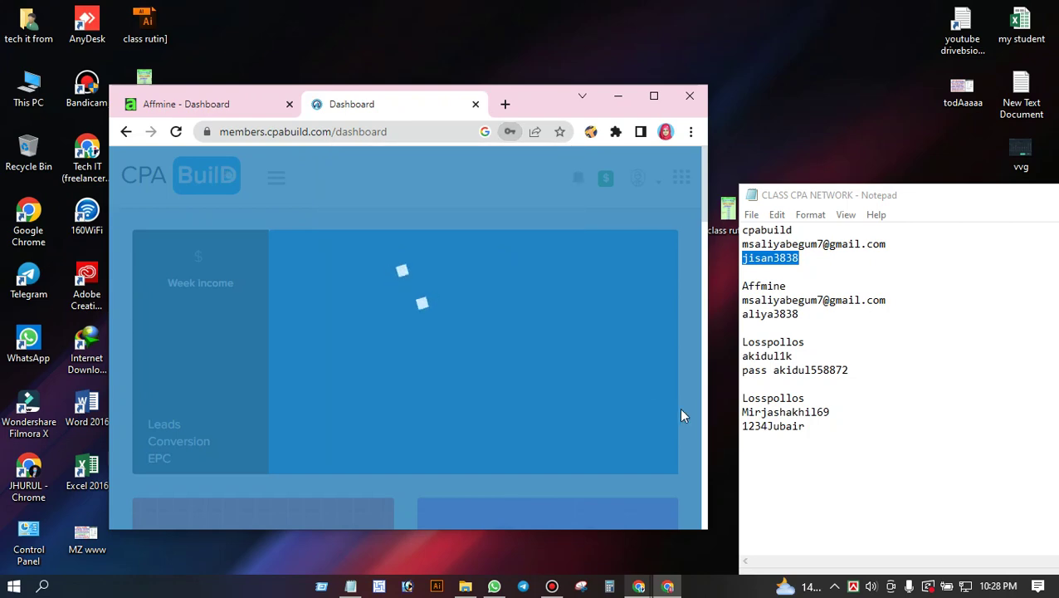
Step: Close the credentials note and maximize the browser window
drag(923, 199, 675, 220)
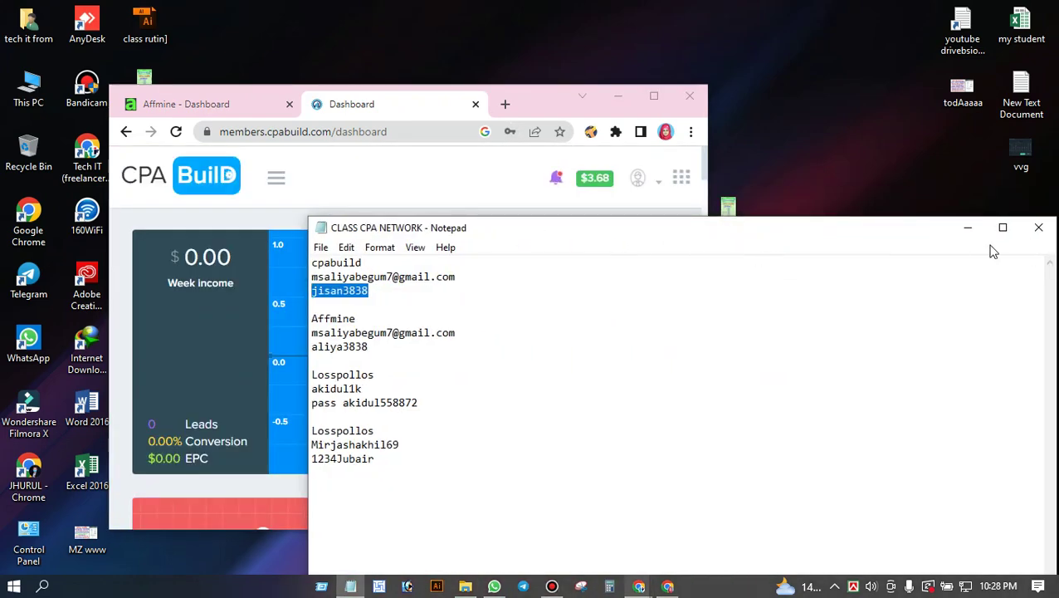
click(1037, 230)
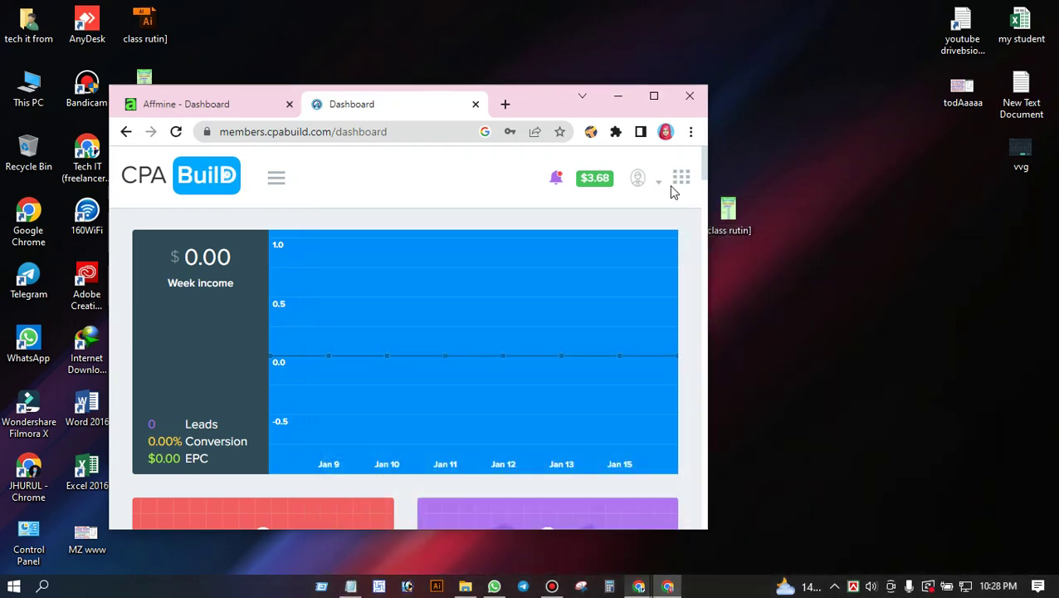
click(653, 100)
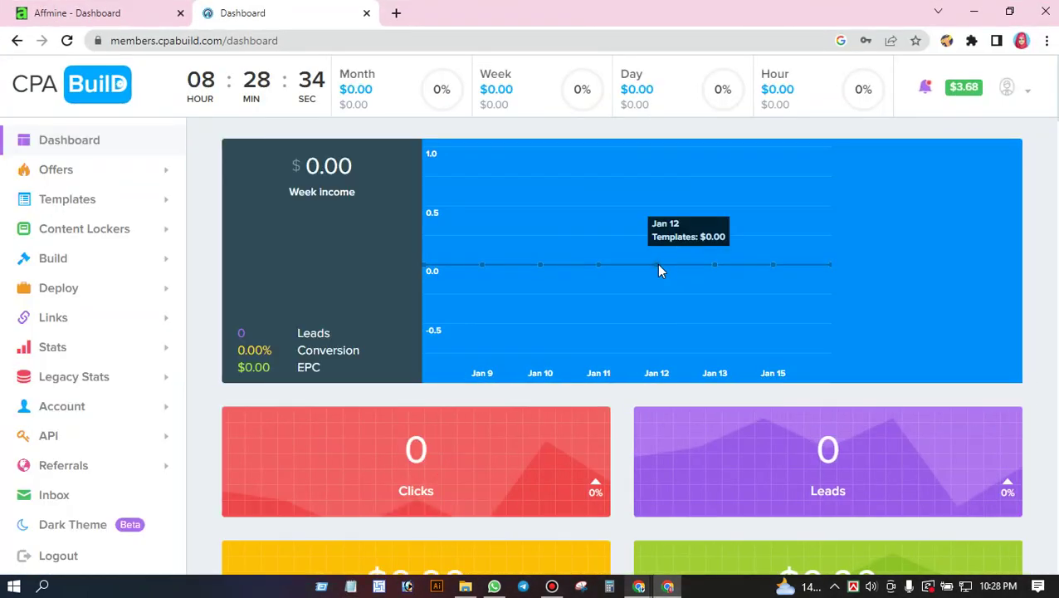
Step: Switch to the Affmine dashboard tab and select its full web address
click(63, 8)
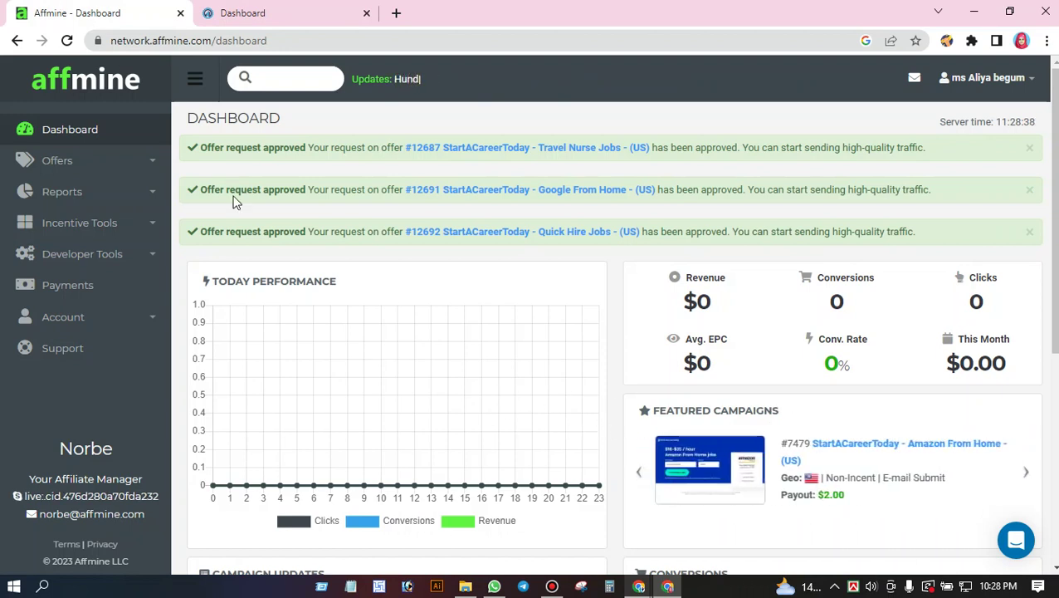
click(148, 42)
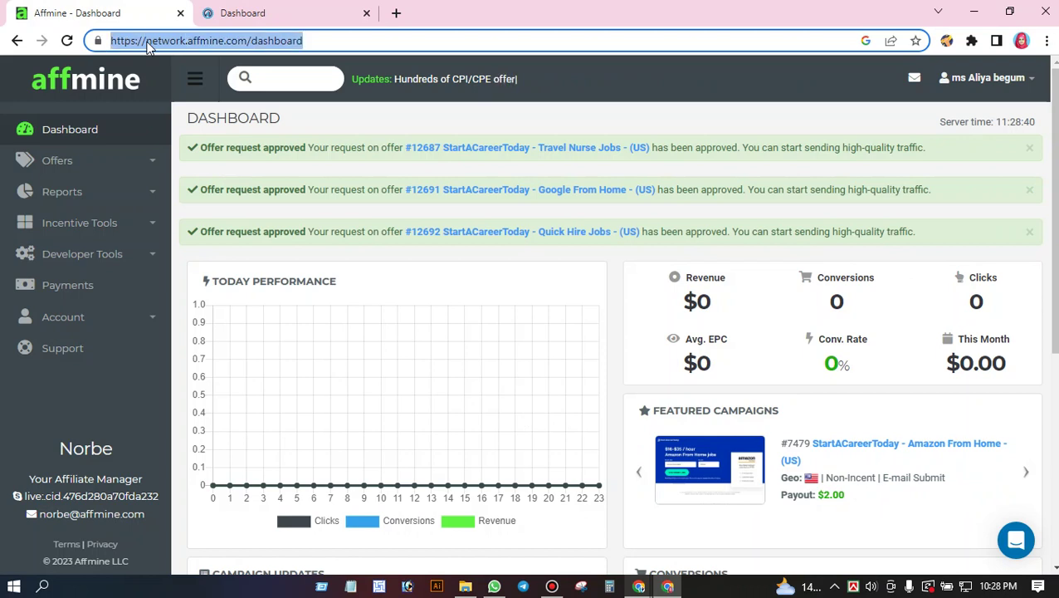
double_click(170, 42)
double_click(235, 42)
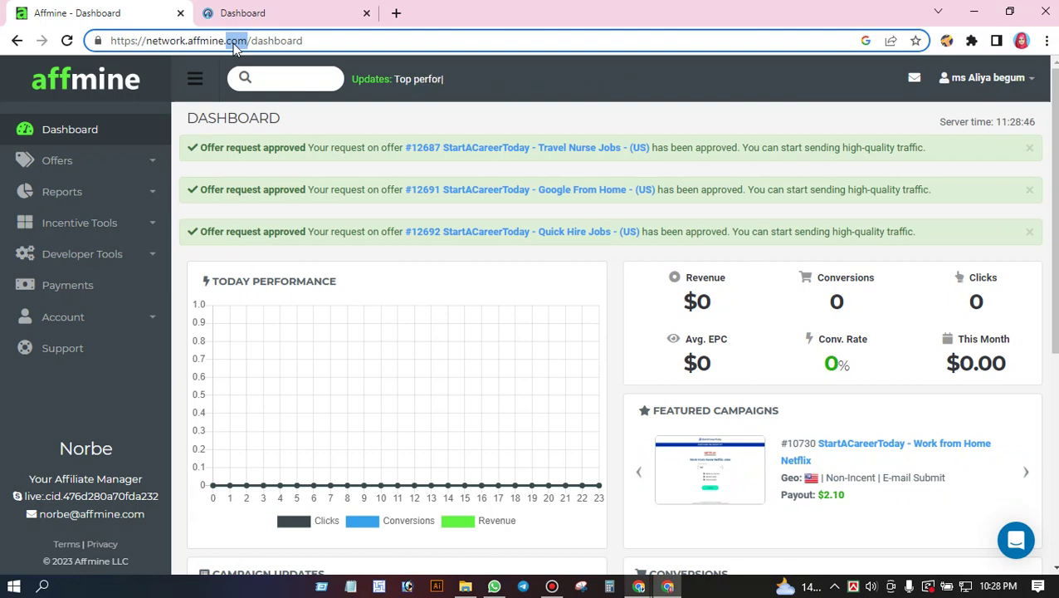
triple_click(235, 45)
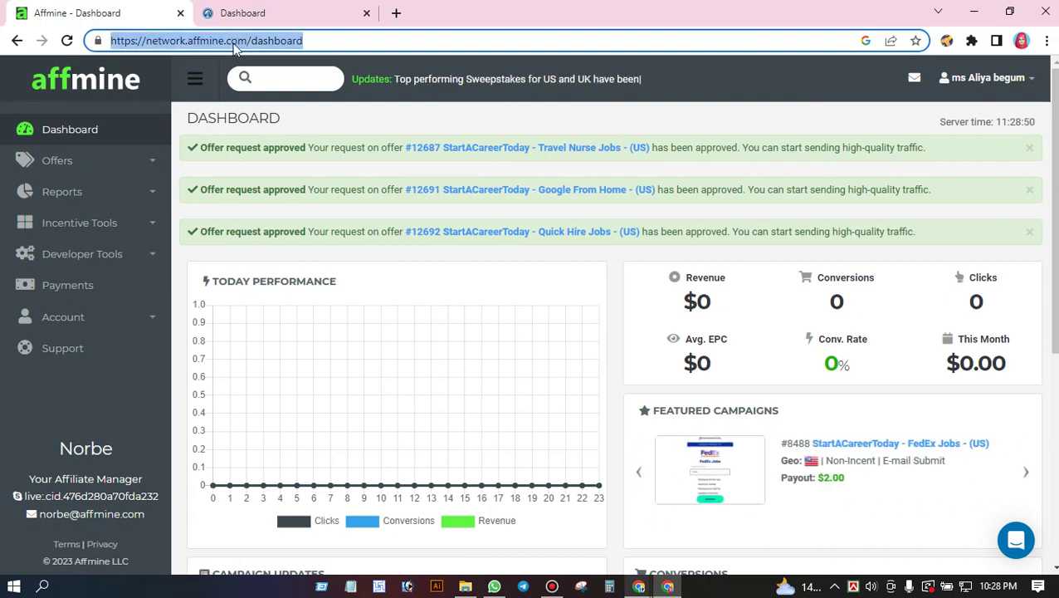
Step: In a new tab, go to the AffPaying site through the 'affp' suggestion
click(397, 13)
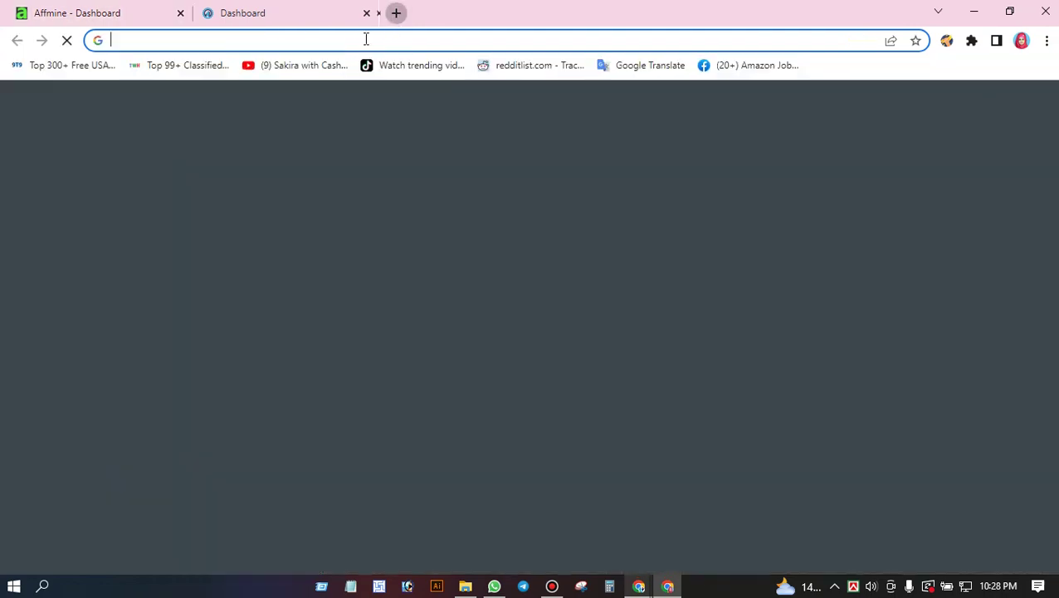
click(205, 39)
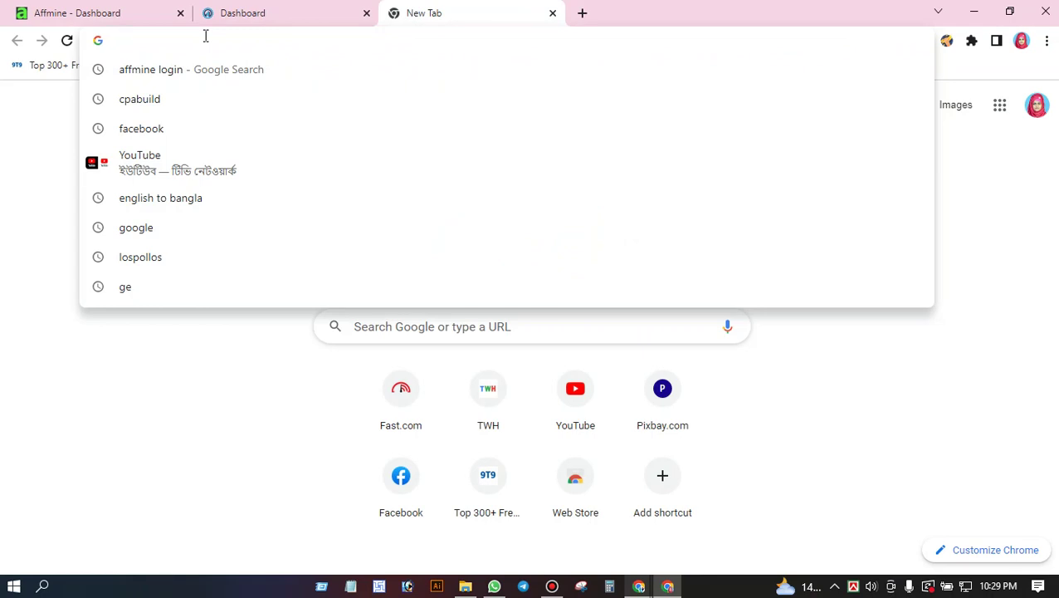
text(aff)
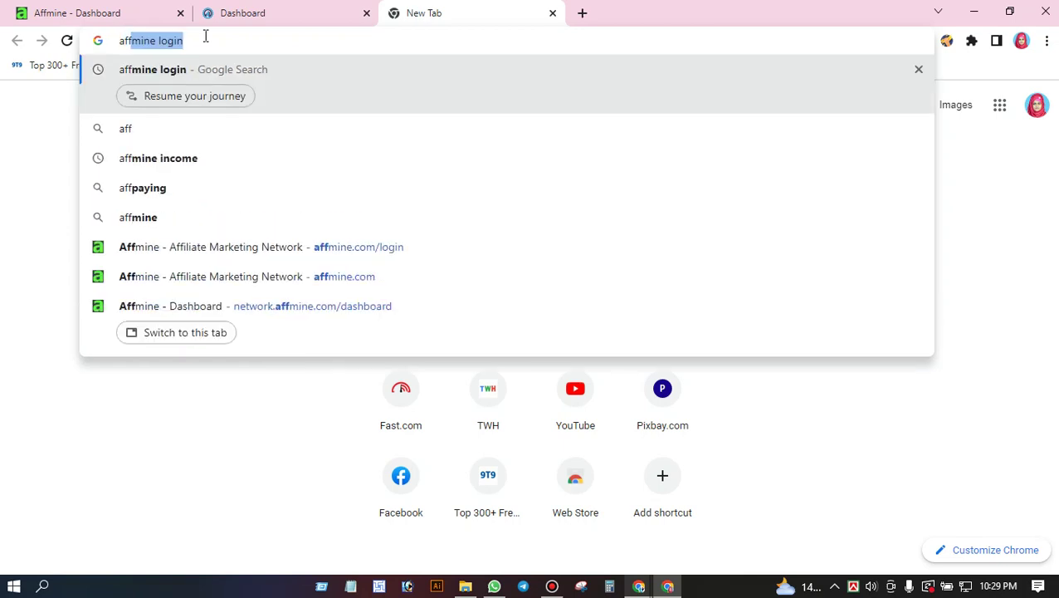
key(BackSpace)
key(BackSpace)
key(BackSpace)
key(BackSpace)
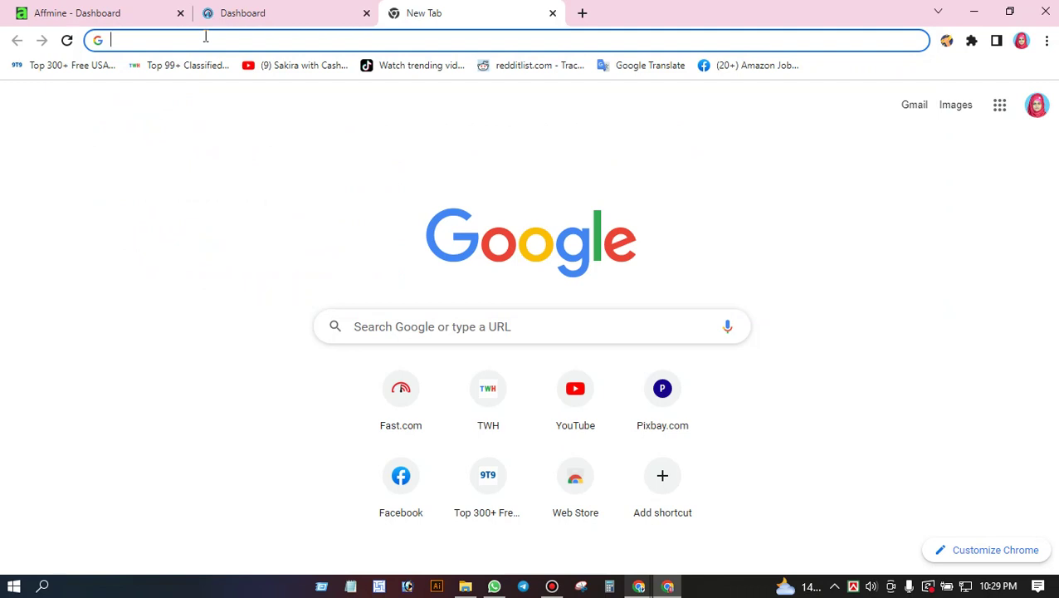
text(affp)
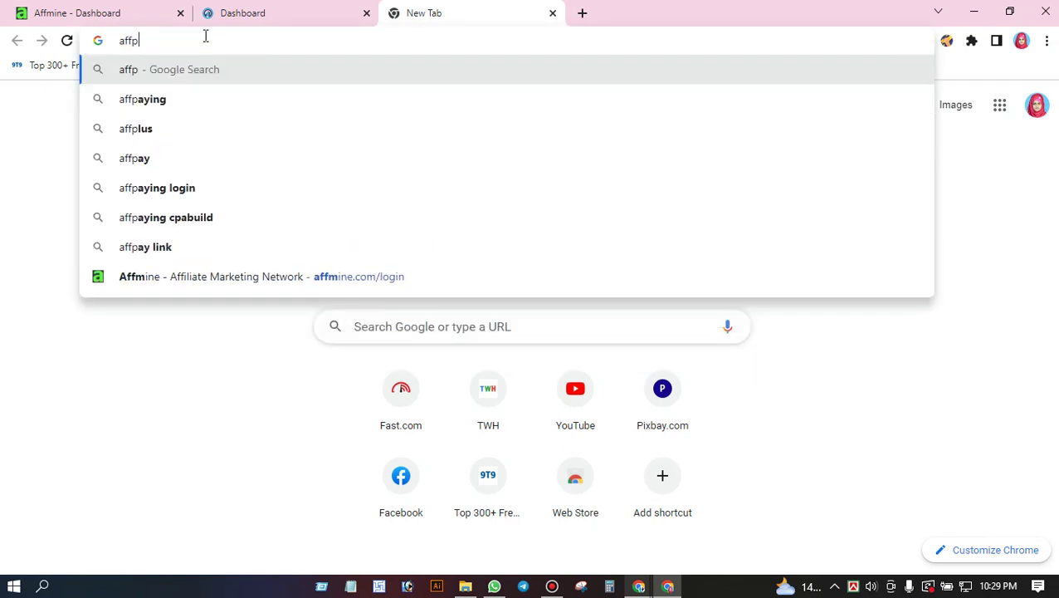
click(224, 95)
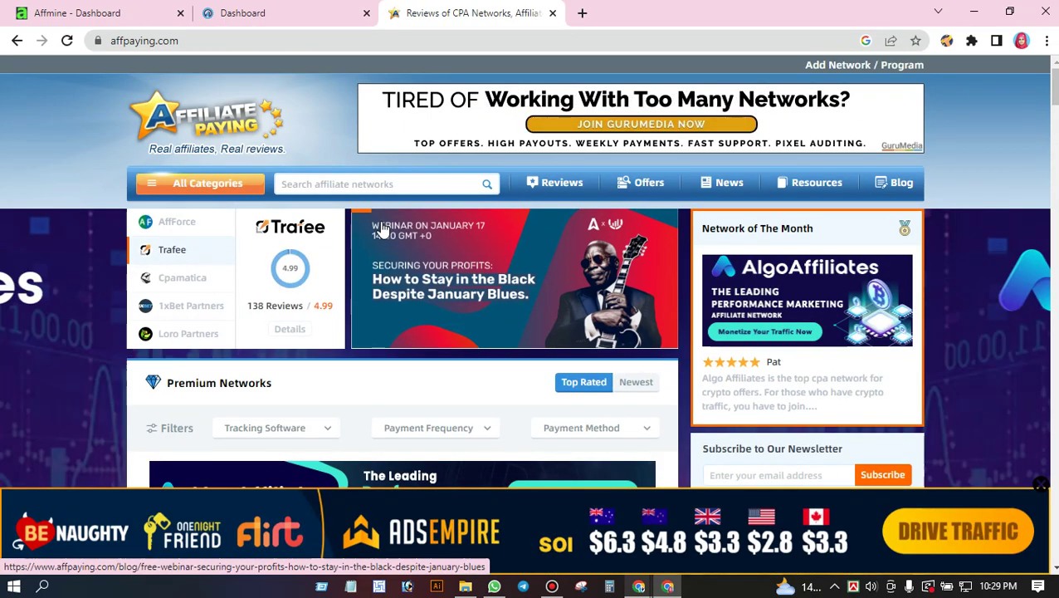
Step: Select the full affpaying.com address in the address bar
click(154, 42)
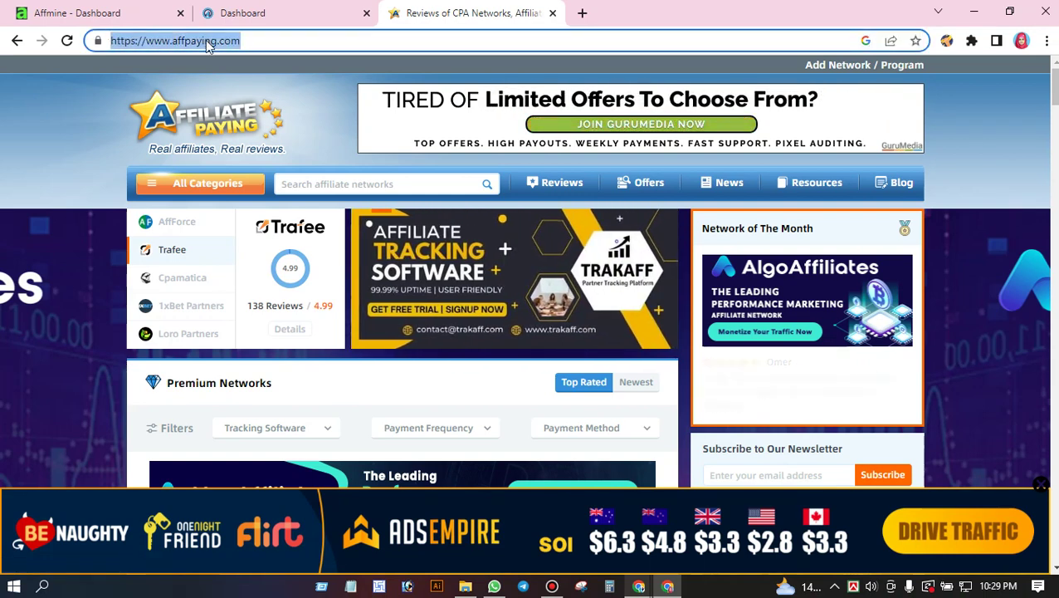
click(321, 184)
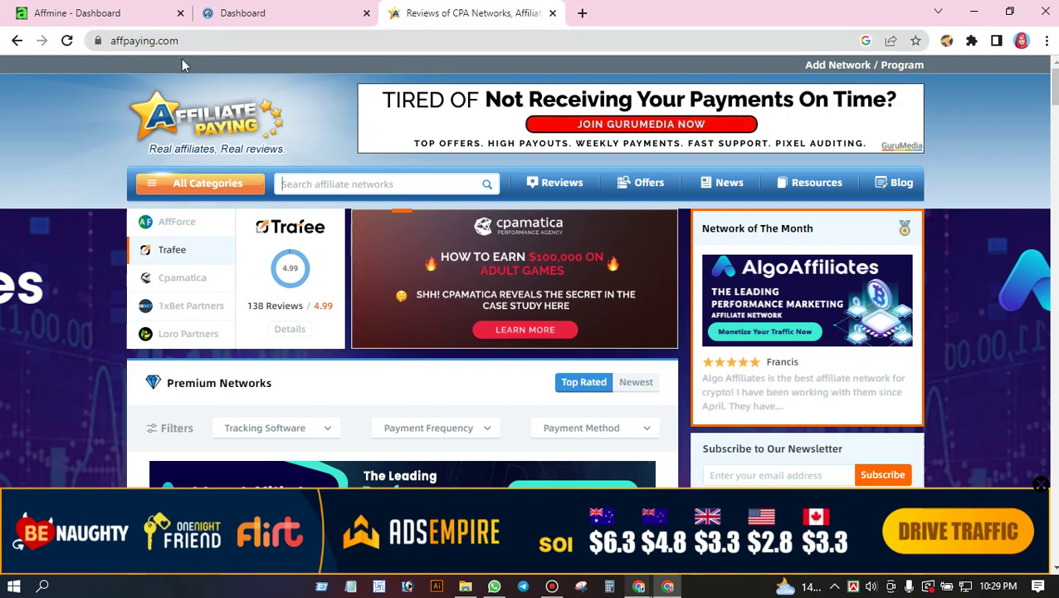
click(151, 40)
key(ctrl+c)
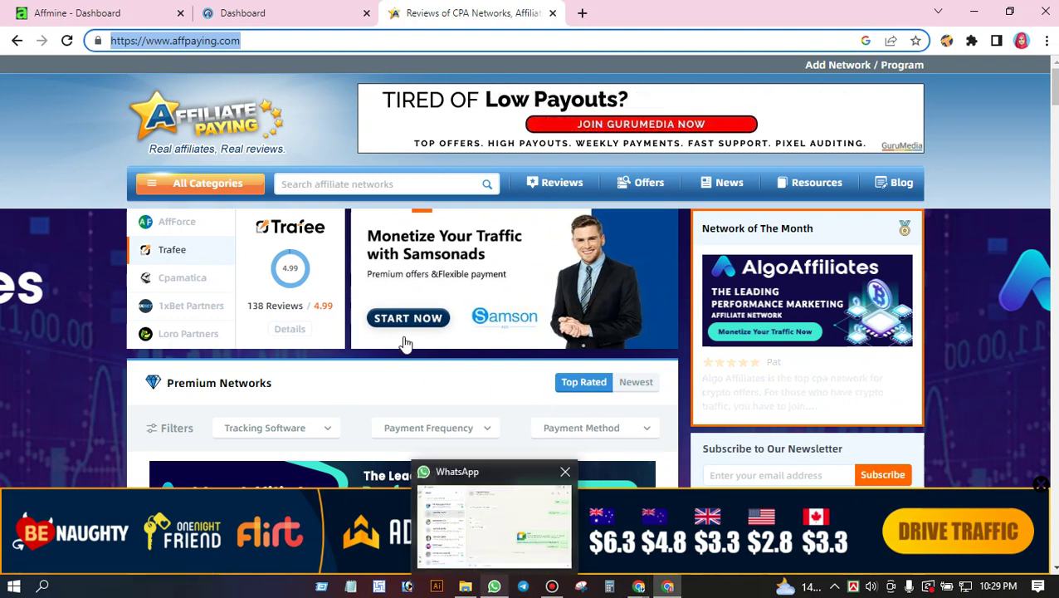
Step: Send the affpaying.com link to the CPA Paid Student 3 Batch WhatsApp group, then return to Chrome
click(495, 587)
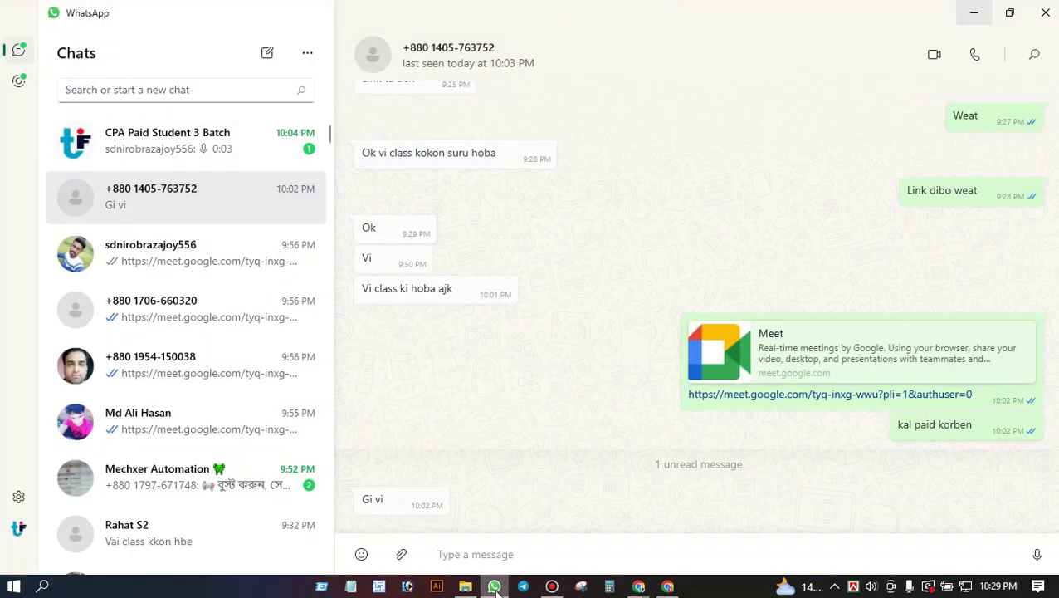
click(197, 321)
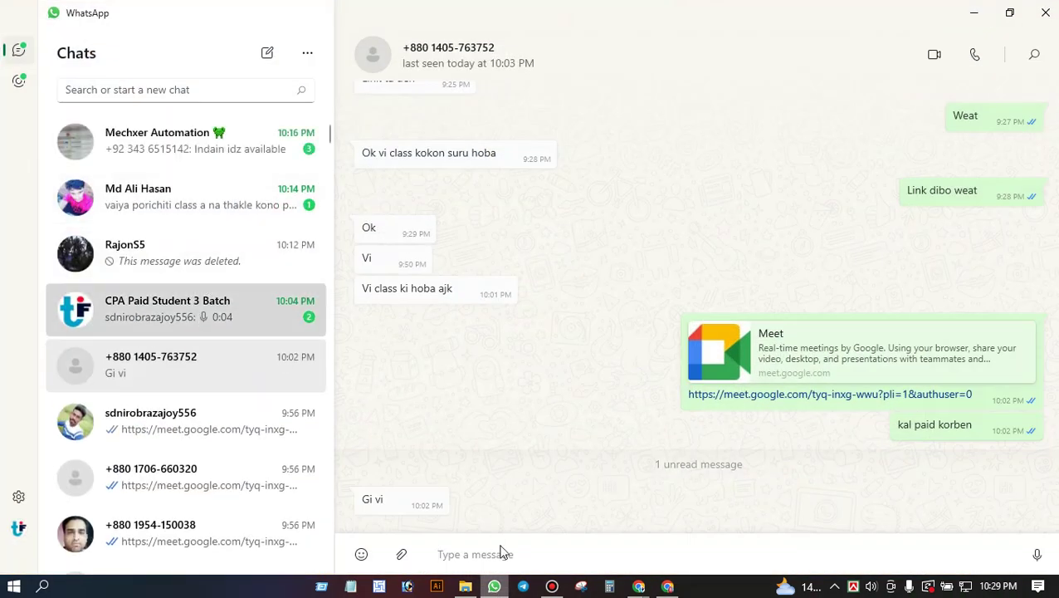
key(ctrl+v)
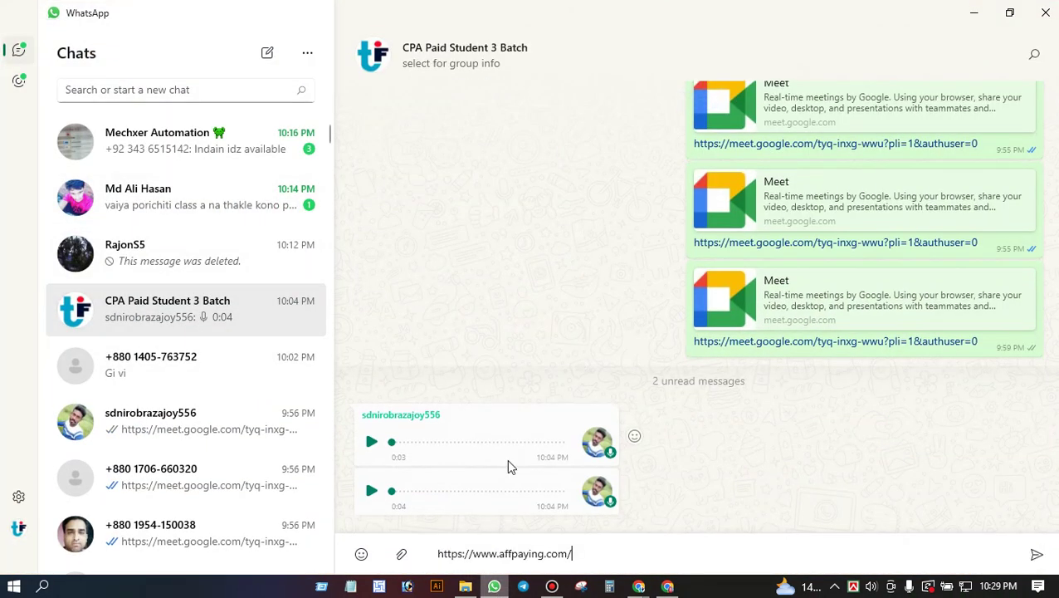
key(Return)
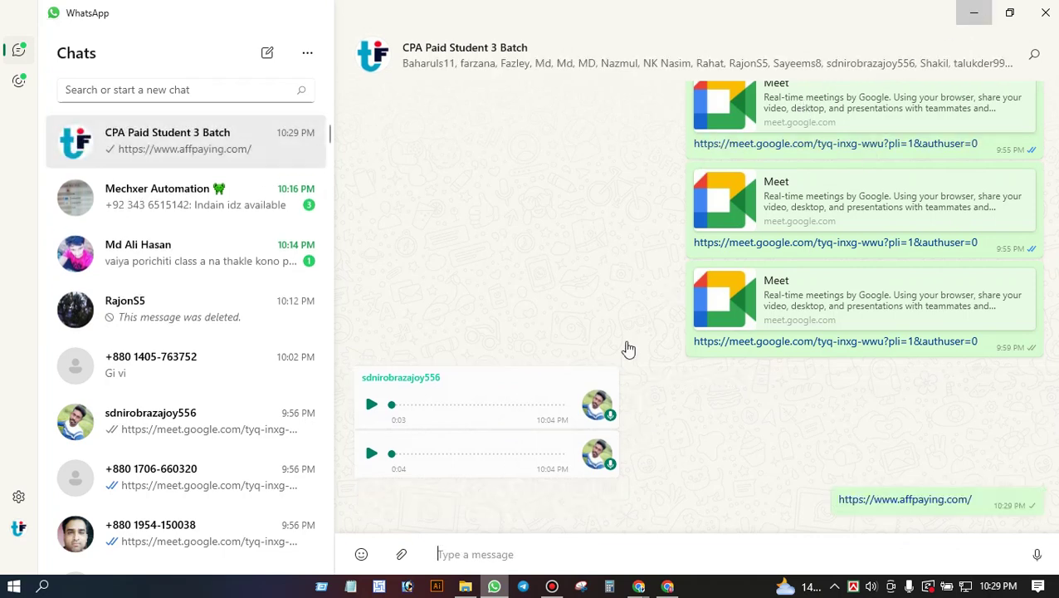
key(alt+Tab)
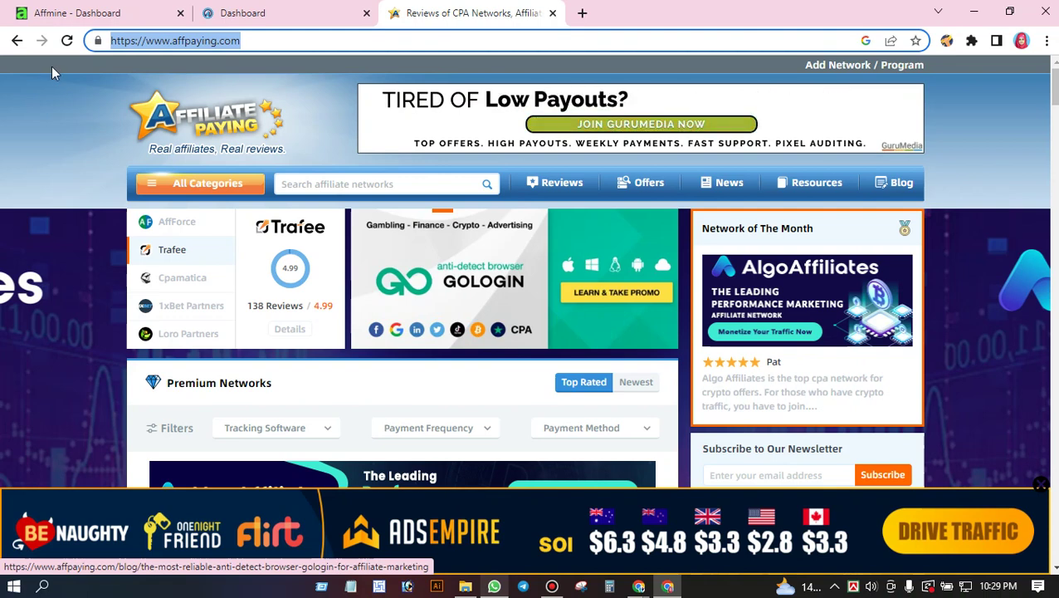
Step: Scroll AffPaying's Premium Networks list down to Affmine, rated 4.92 with 103 reviews
click(145, 176)
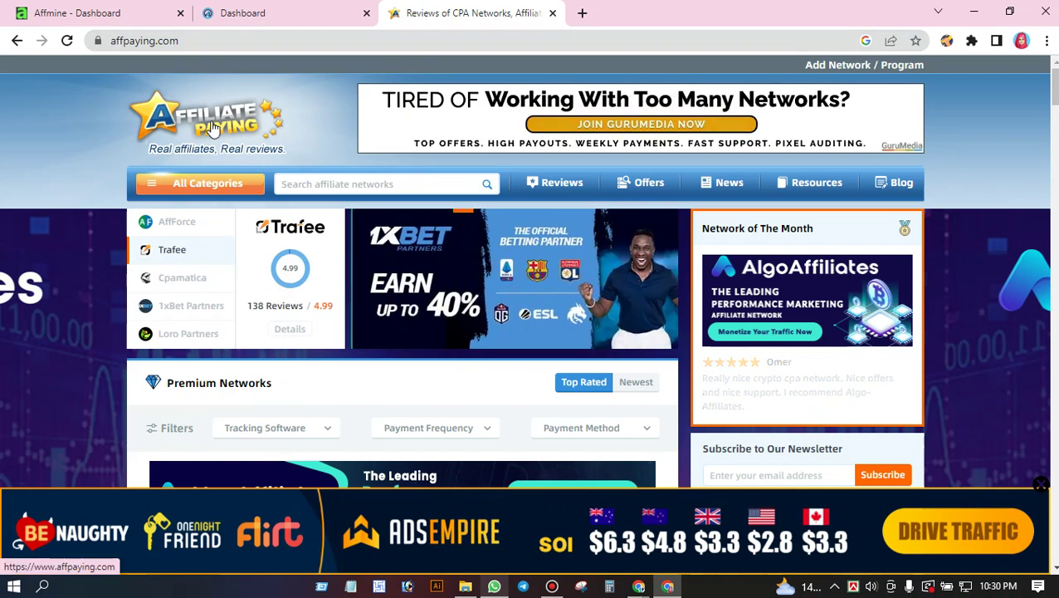
scroll(448, 274, down, 3)
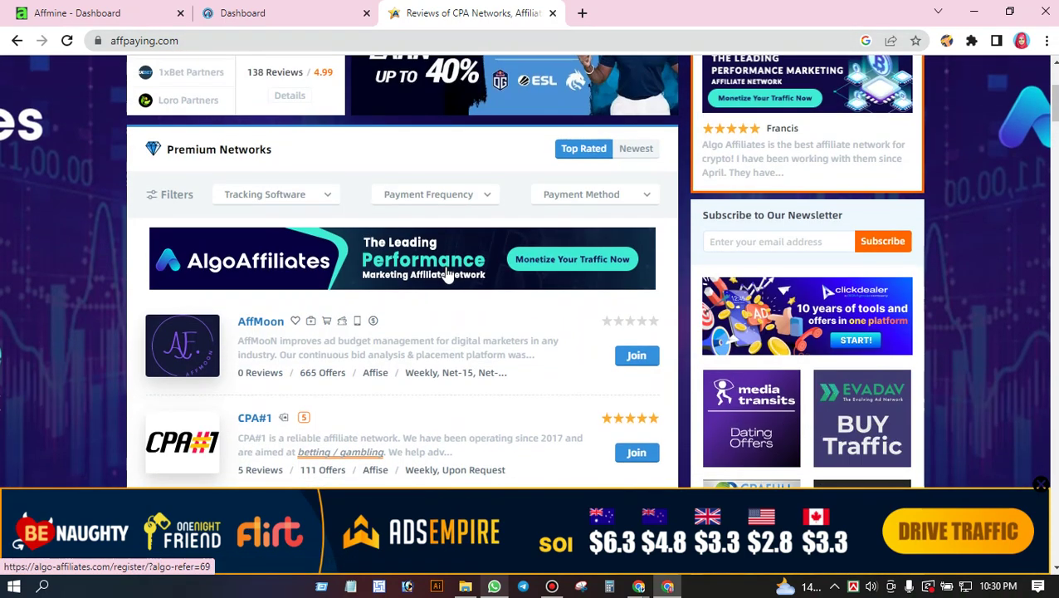
scroll(448, 277, down, 2)
scroll(334, 246, down, 3)
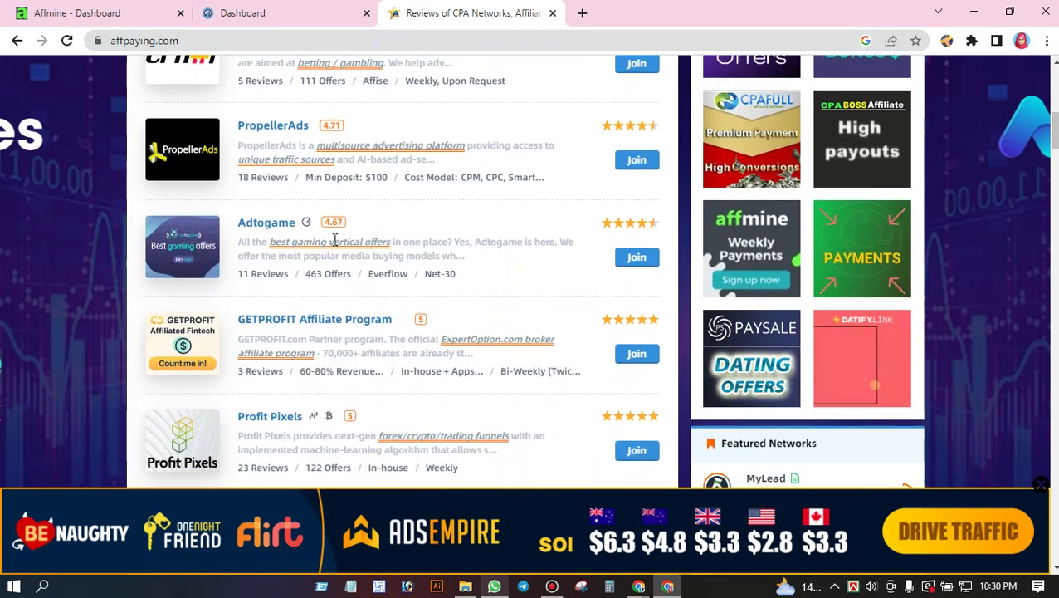
scroll(334, 240, up, 2)
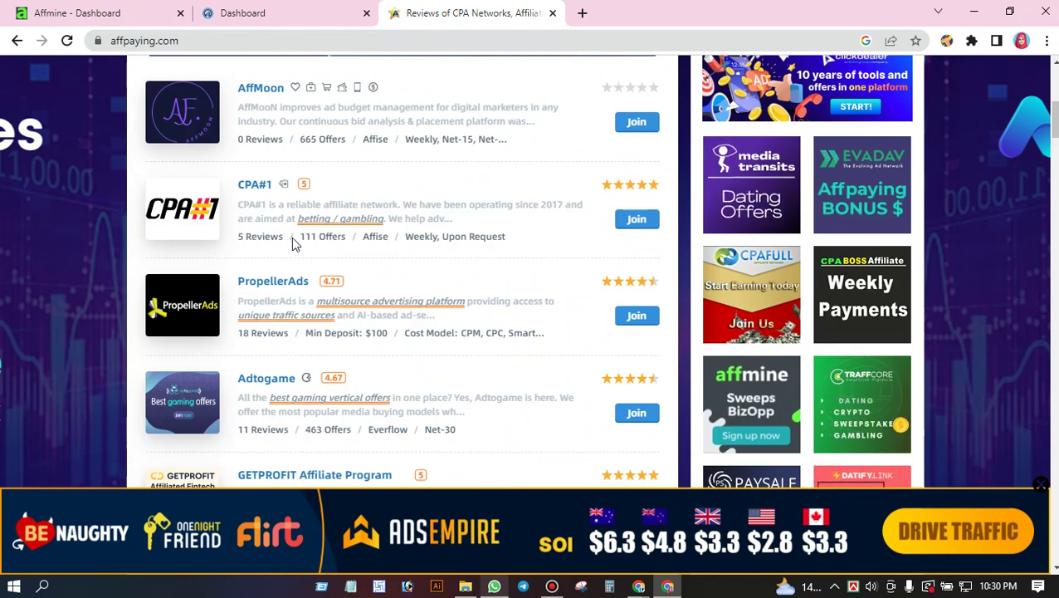
scroll(296, 239, down, 3)
scroll(299, 249, down, 3)
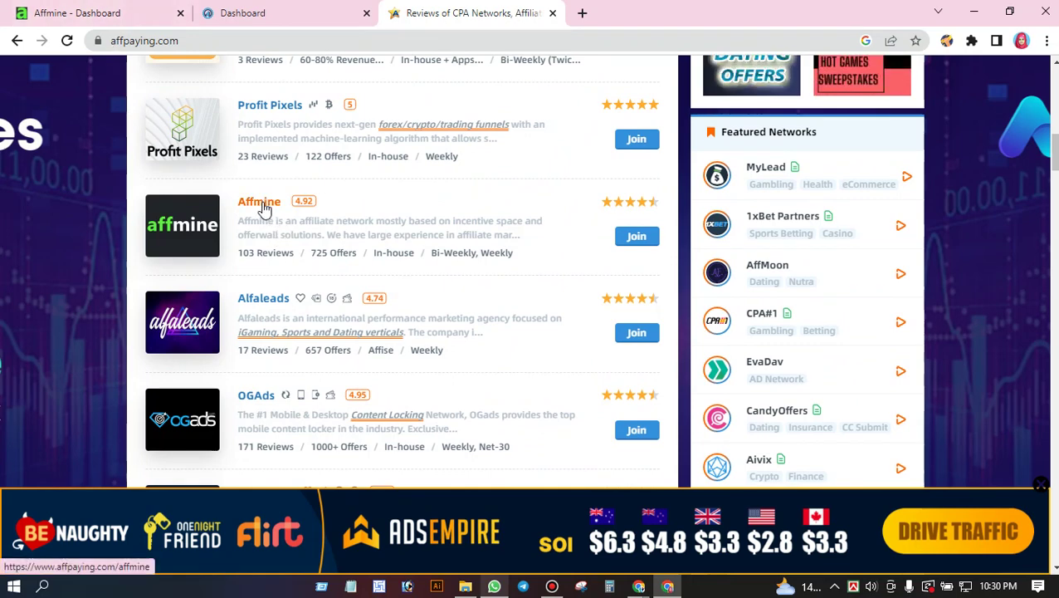
Step: Open AffPaying's Affmine review page, scroll through its network details, and return to the top
click(261, 204)
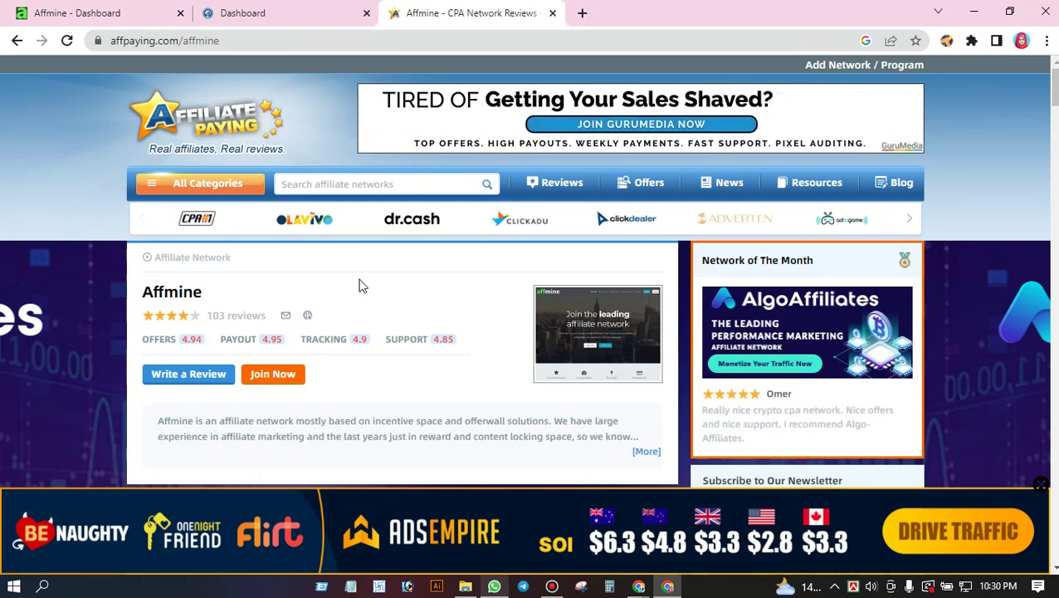
scroll(360, 286, down, 2)
scroll(359, 280, down, 1)
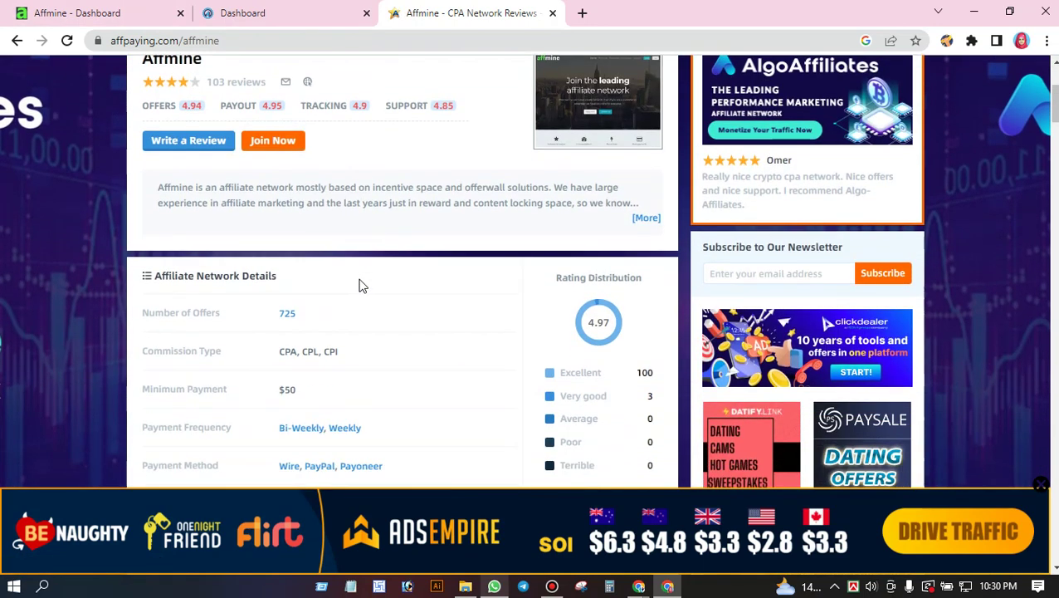
scroll(359, 285, down, 1)
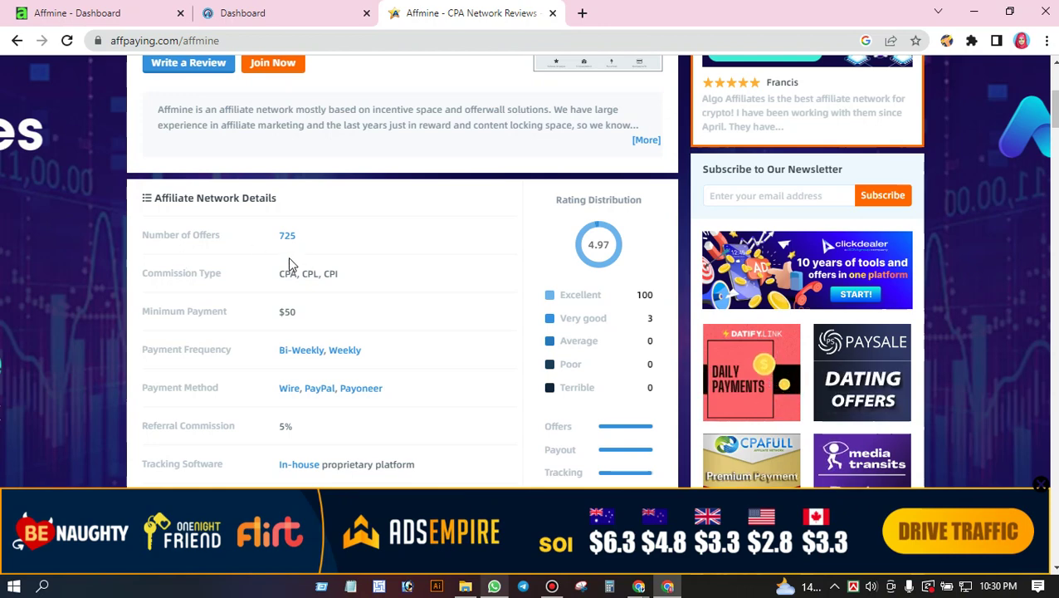
scroll(289, 263, down, 1)
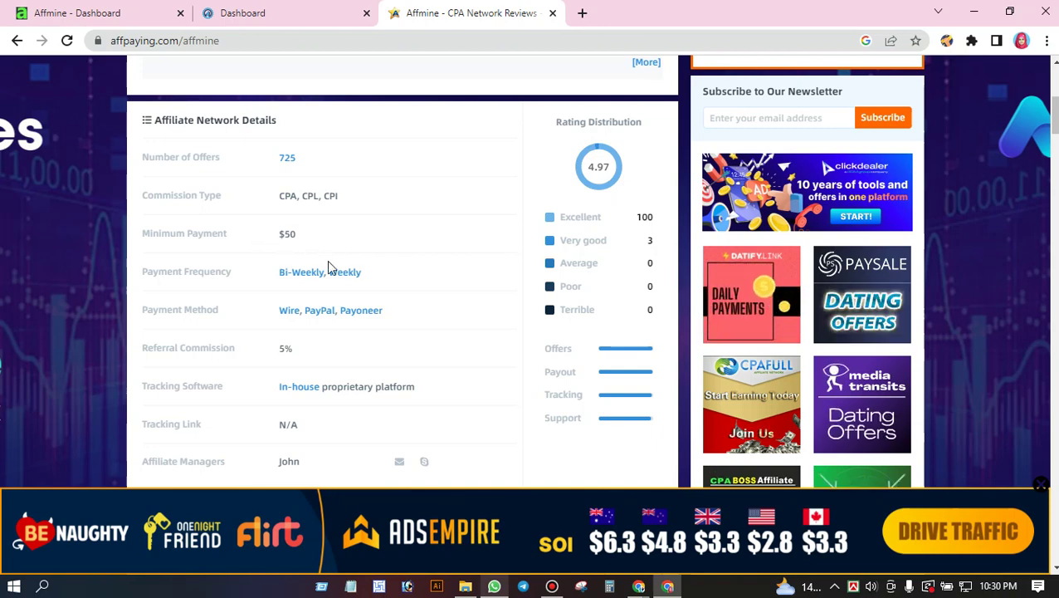
scroll(327, 260, up, 4)
scroll(329, 265, up, 1)
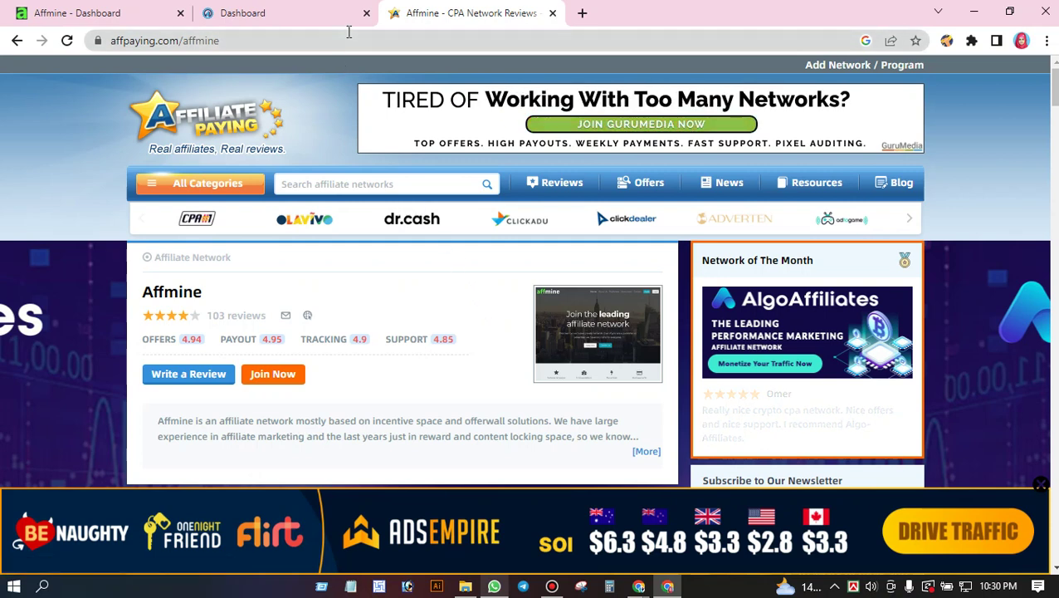
Step: Switch to the Affmine dashboard tab and select the affmine.com domain in its address
click(132, 10)
double_click(206, 41)
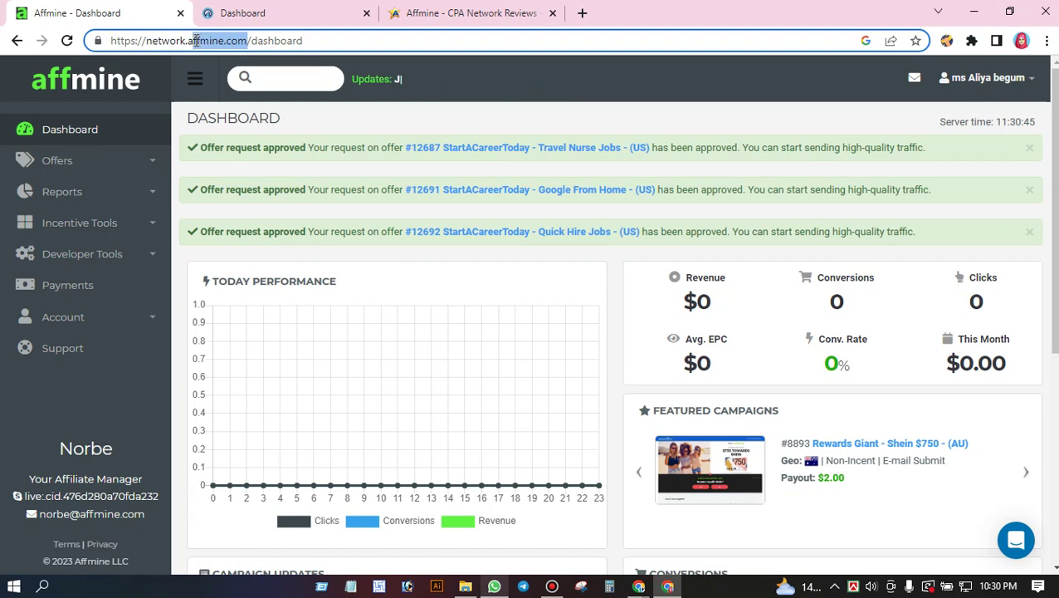
drag(196, 40, 189, 41)
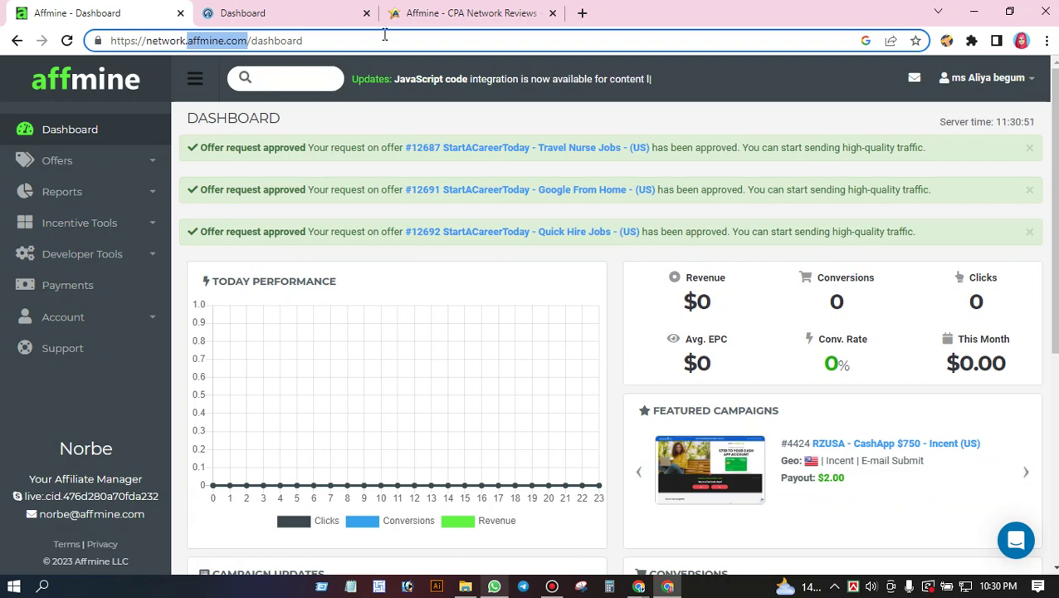
Step: Back on AffPaying, search its affiliate networks for affmine.com
click(434, 12)
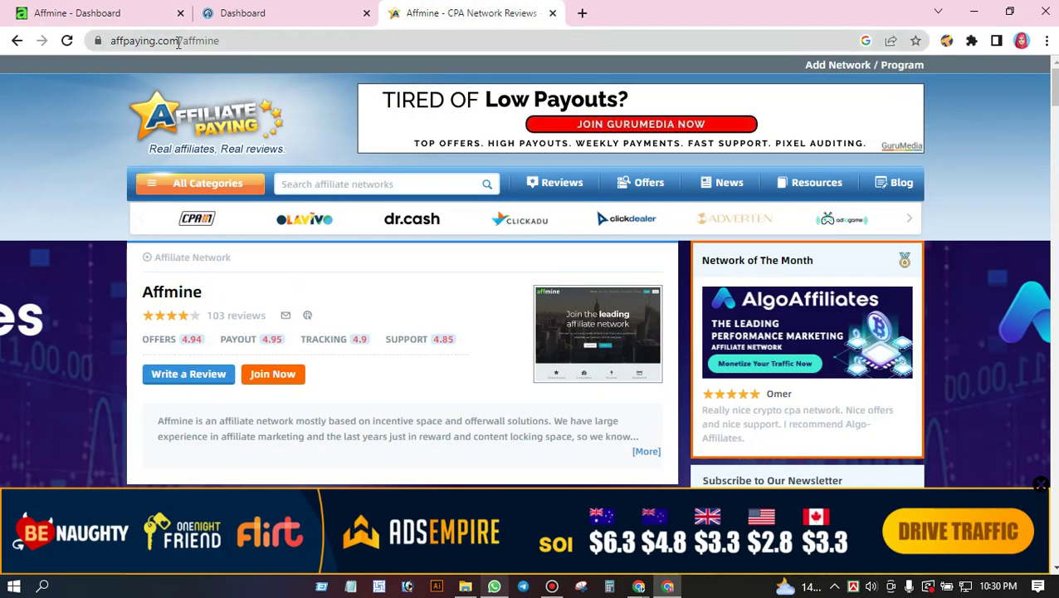
click(249, 41)
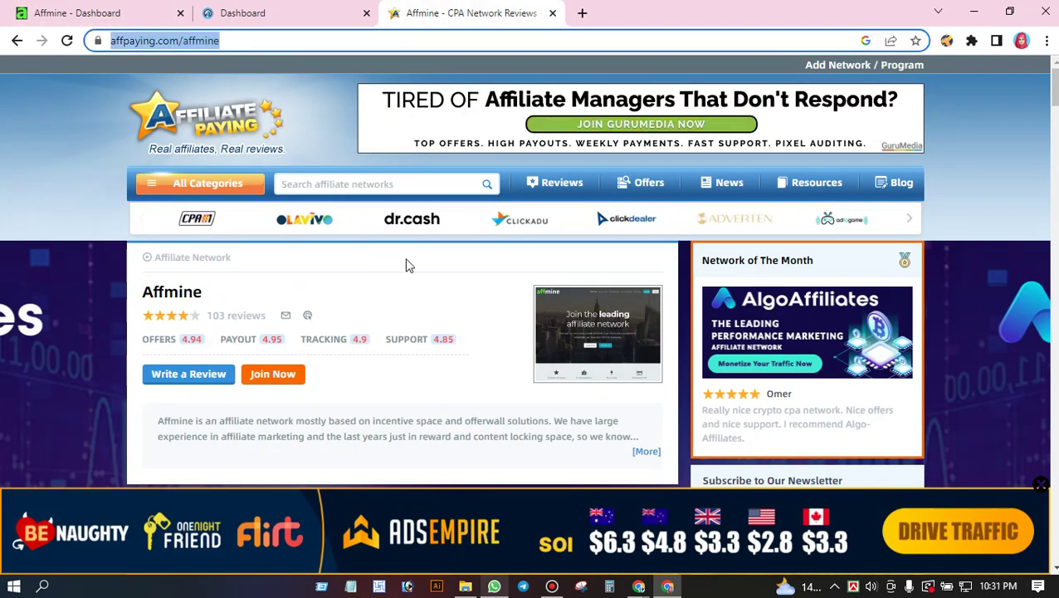
click(309, 178)
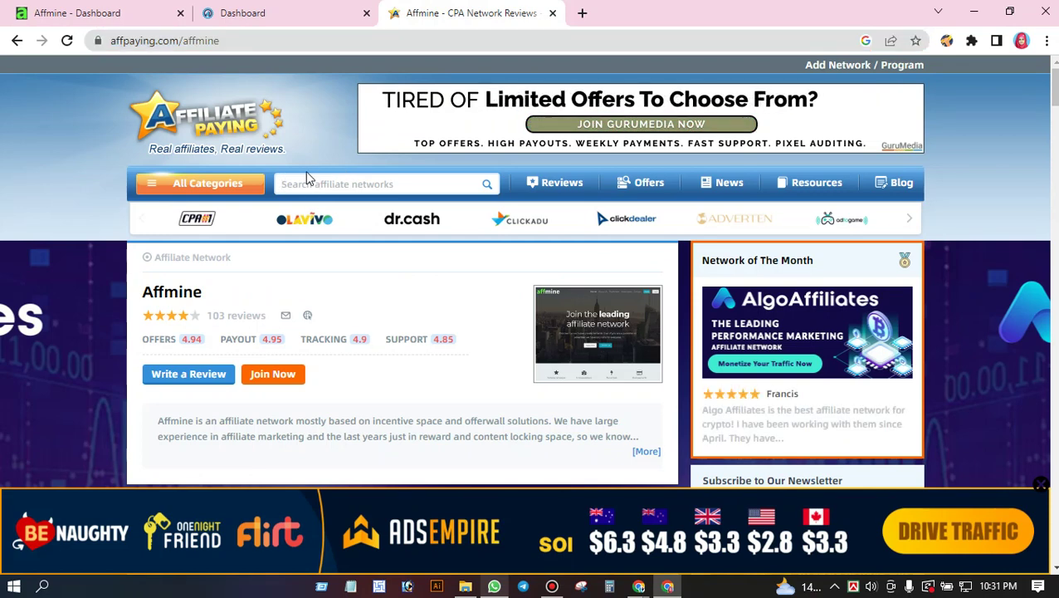
text(affmine.com)
key(Return)
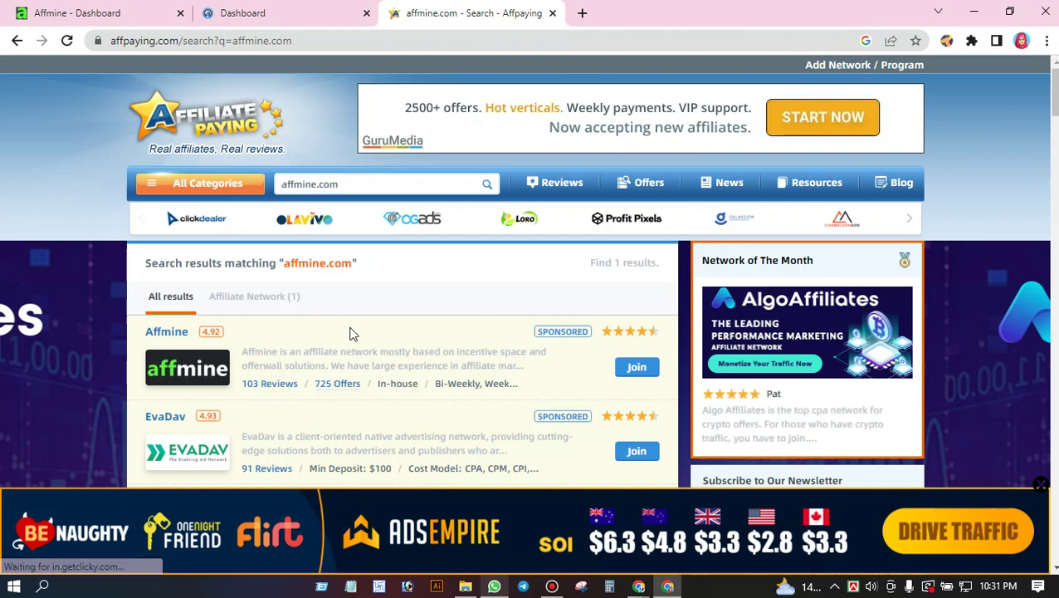
Step: Scroll through Affmine's reviews and view the first review's payment history screenshot
scroll(316, 314, down, 1)
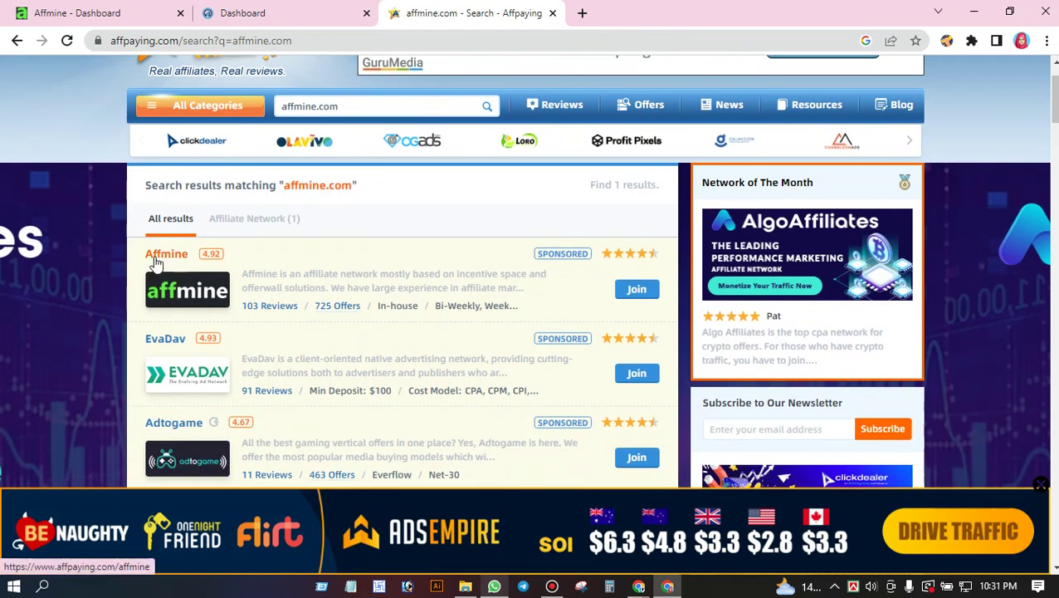
scroll(316, 326, down, 1)
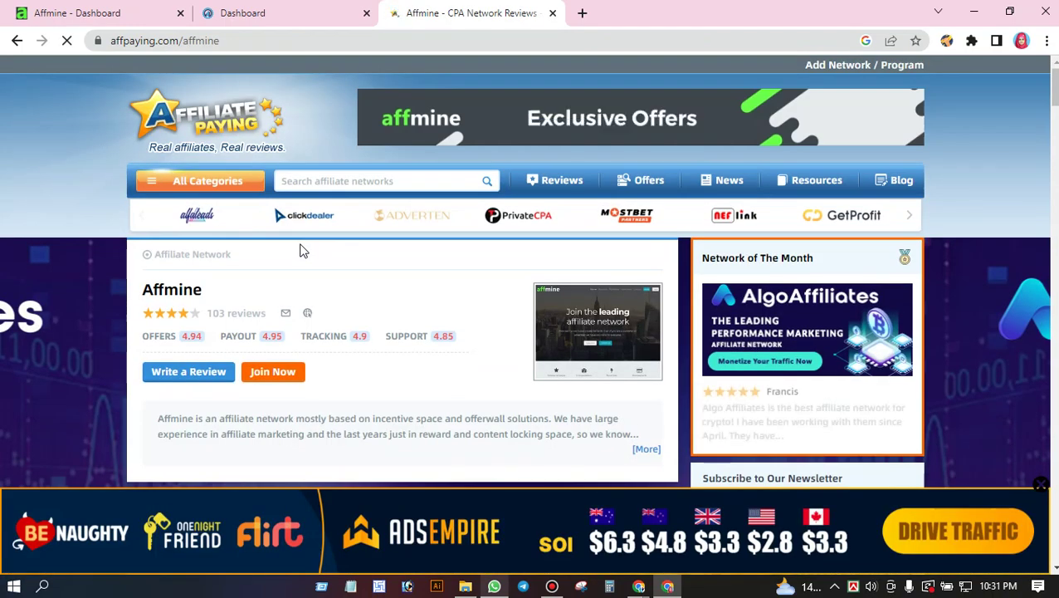
scroll(377, 304, down, 4)
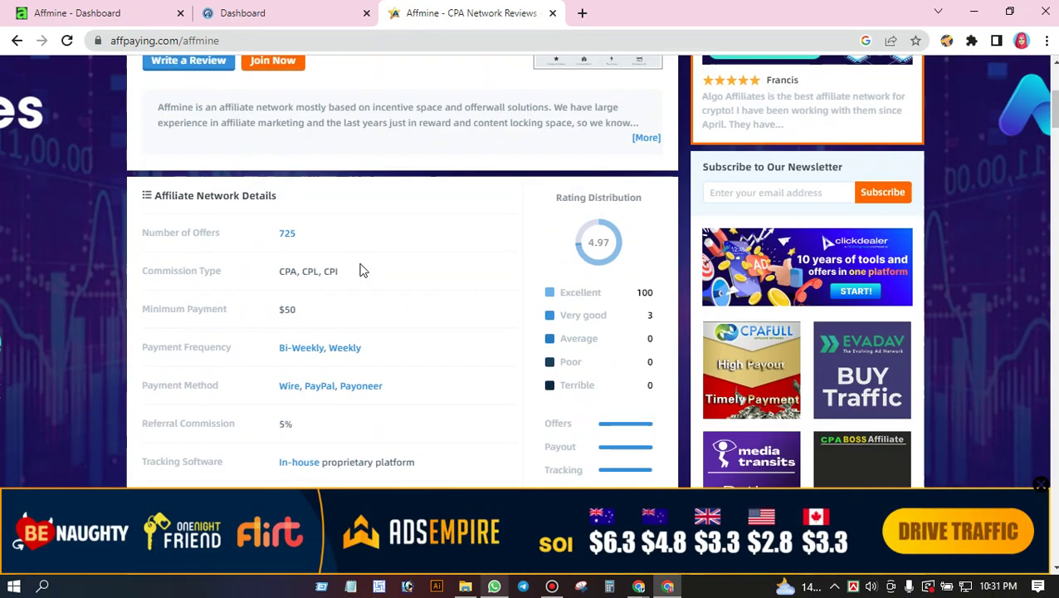
scroll(392, 286, down, 1)
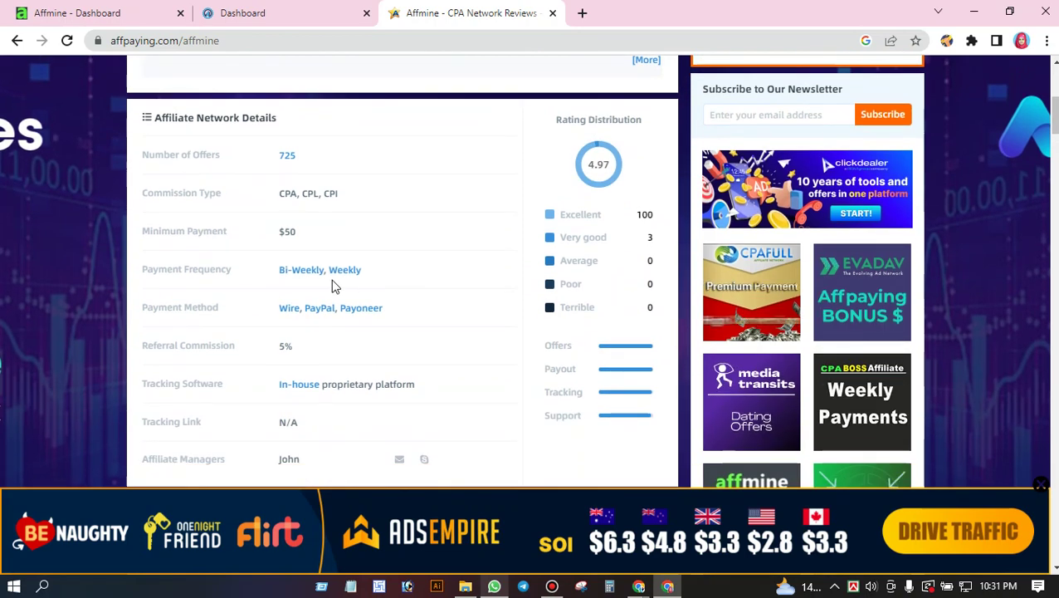
scroll(334, 307, down, 1)
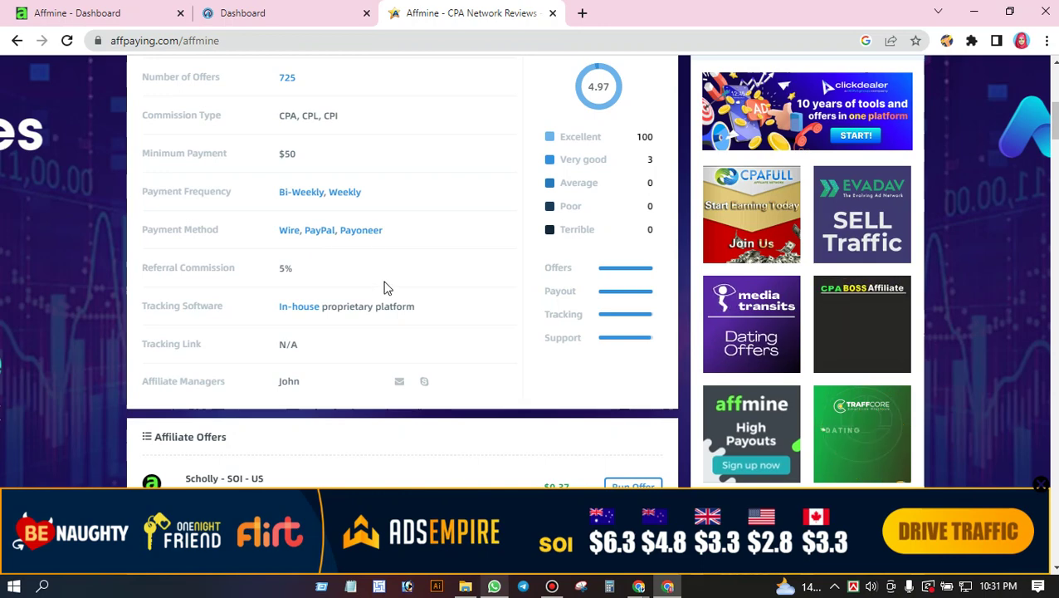
scroll(384, 288, down, 2)
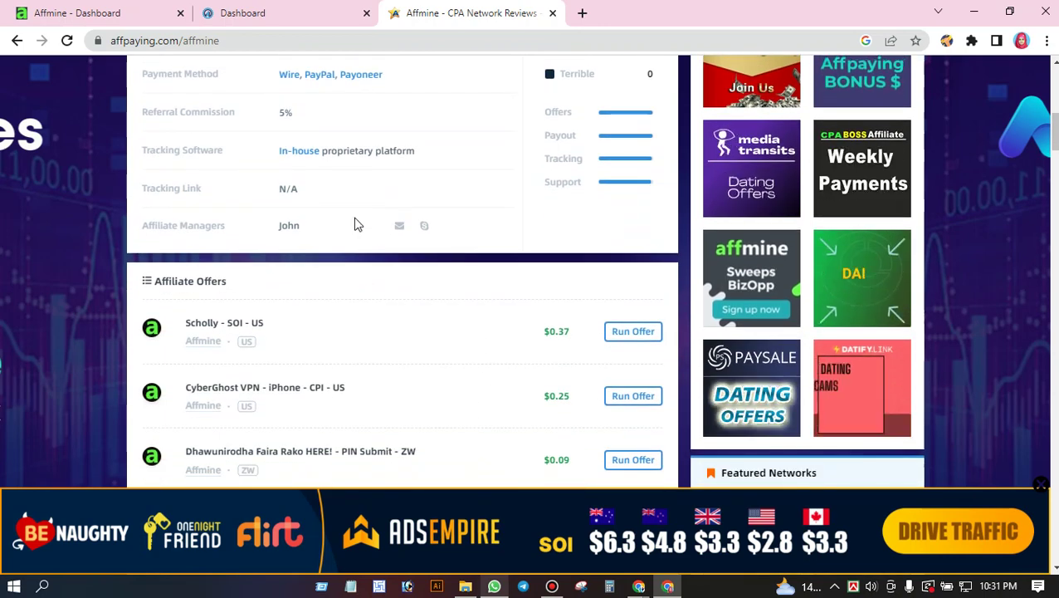
scroll(374, 273, down, 7)
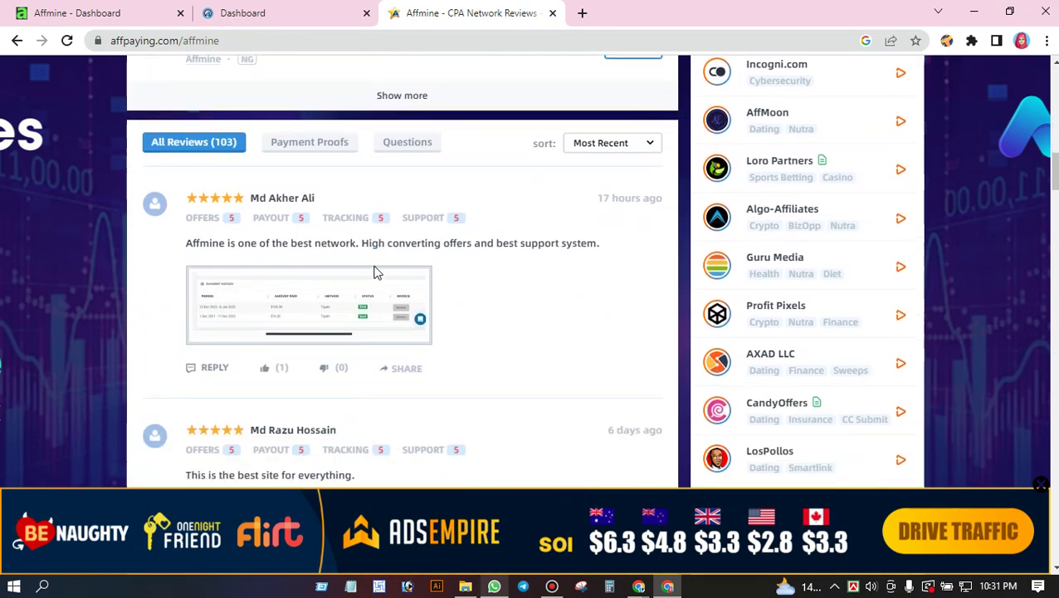
click(338, 220)
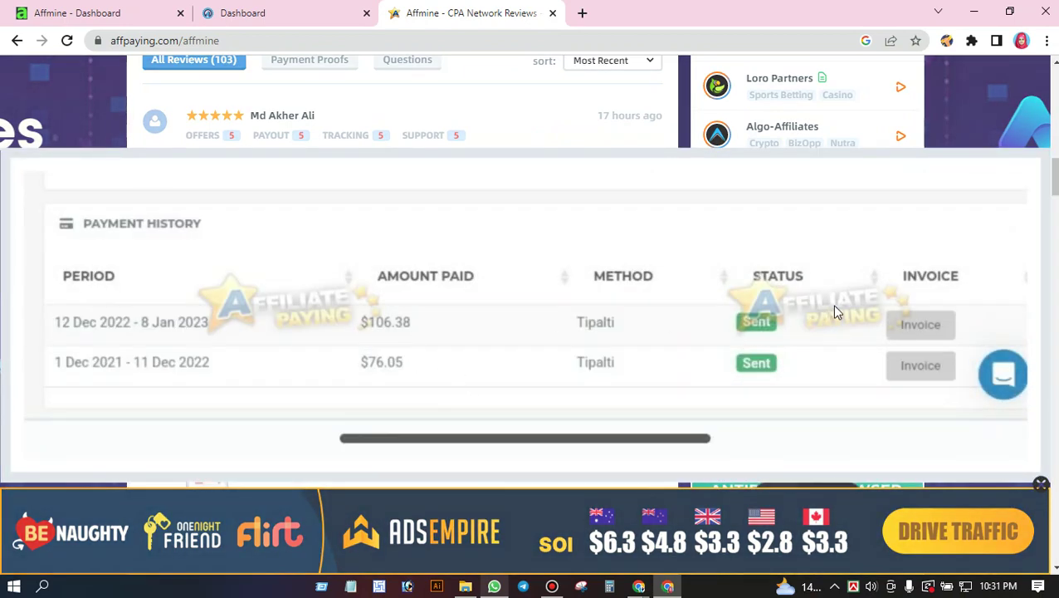
click(533, 129)
Step: View the second and third reviews' payment screenshots, then scroll back up the page
scroll(370, 285, down, 3)
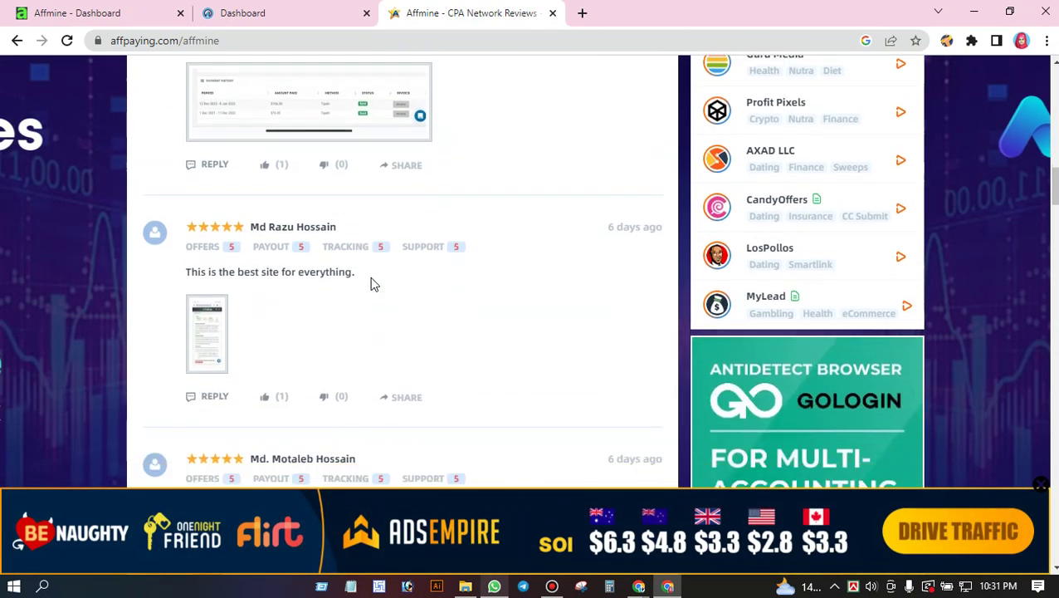
click(218, 208)
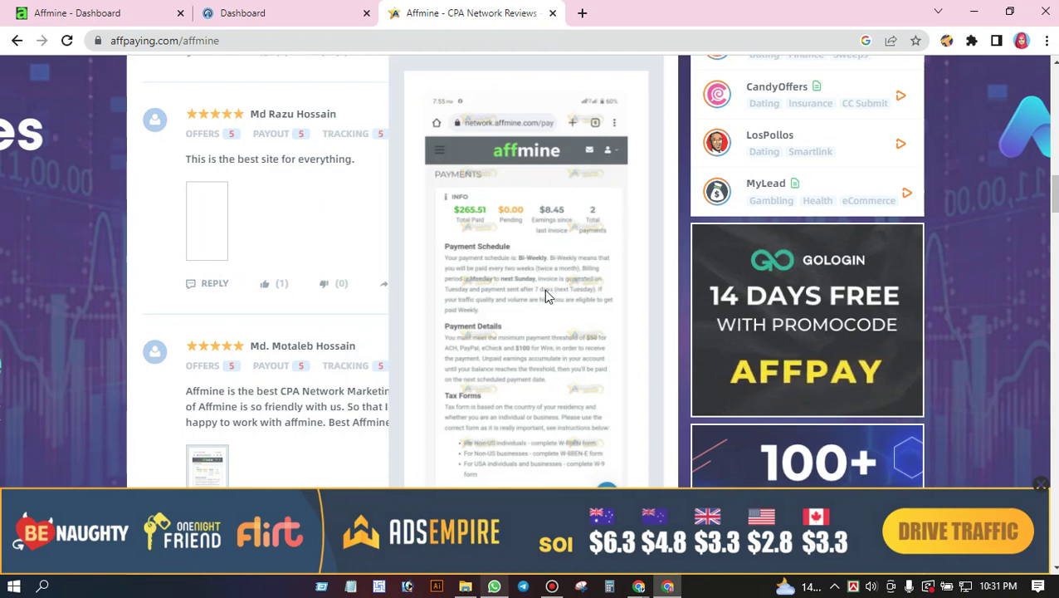
click(312, 220)
scroll(340, 284, down, 3)
click(207, 250)
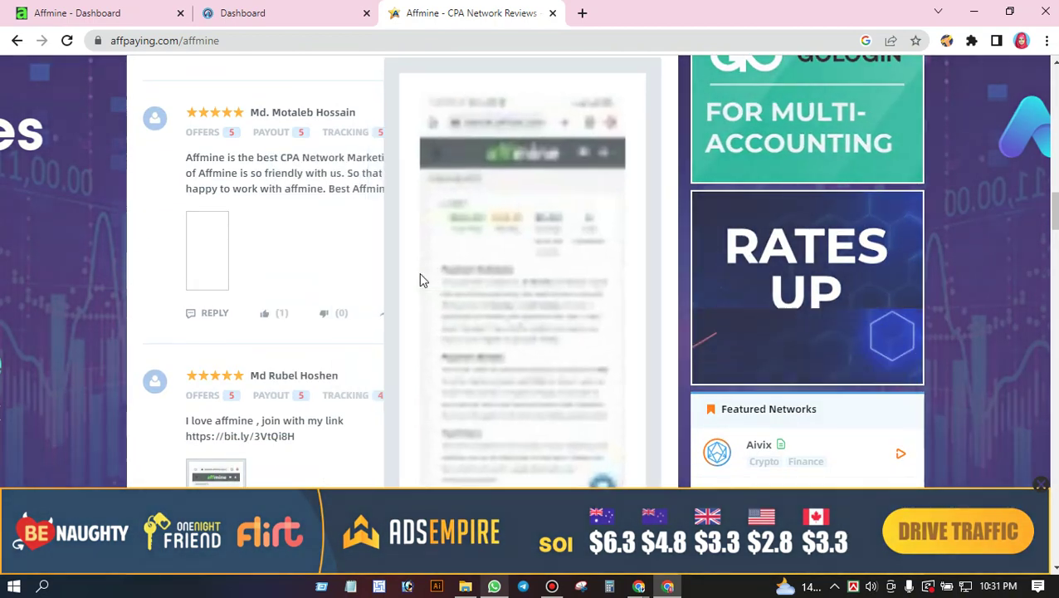
click(338, 241)
scroll(339, 251, down, 3)
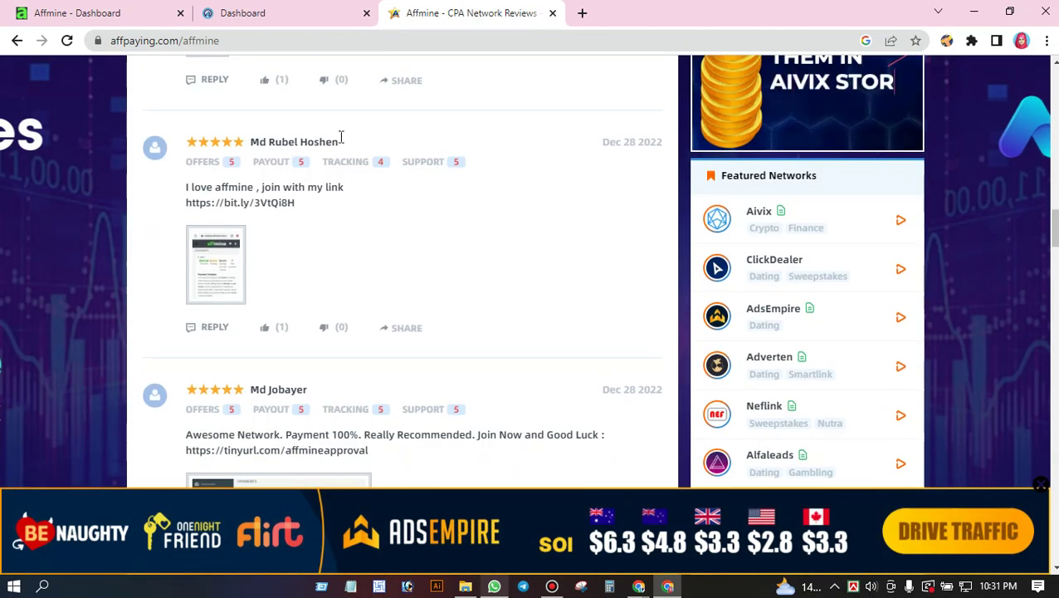
scroll(338, 297, down, 6)
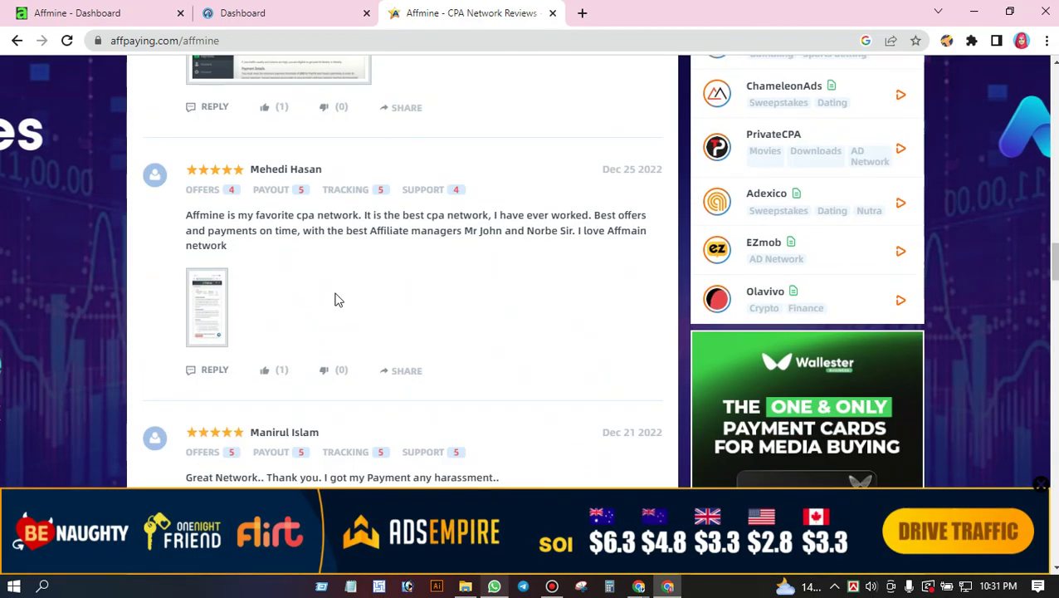
scroll(338, 300, up, 5)
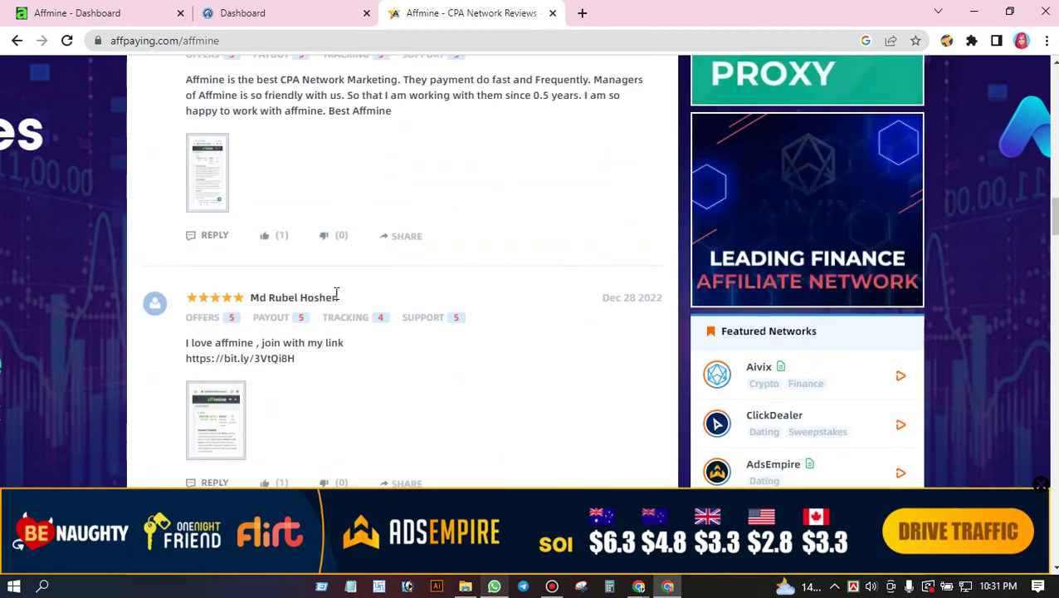
scroll(336, 297, up, 6)
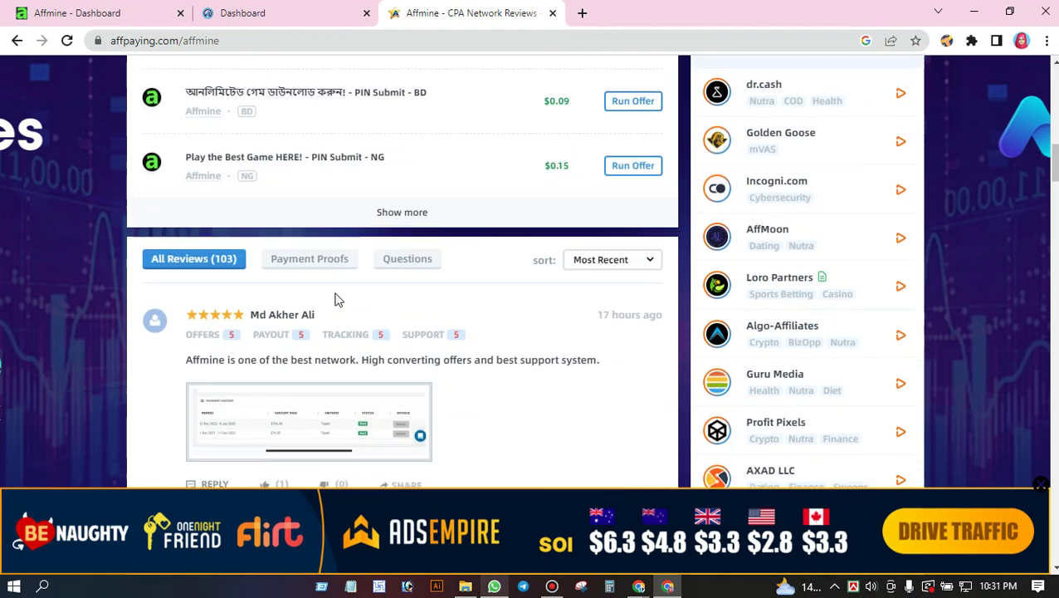
scroll(336, 300, up, 10)
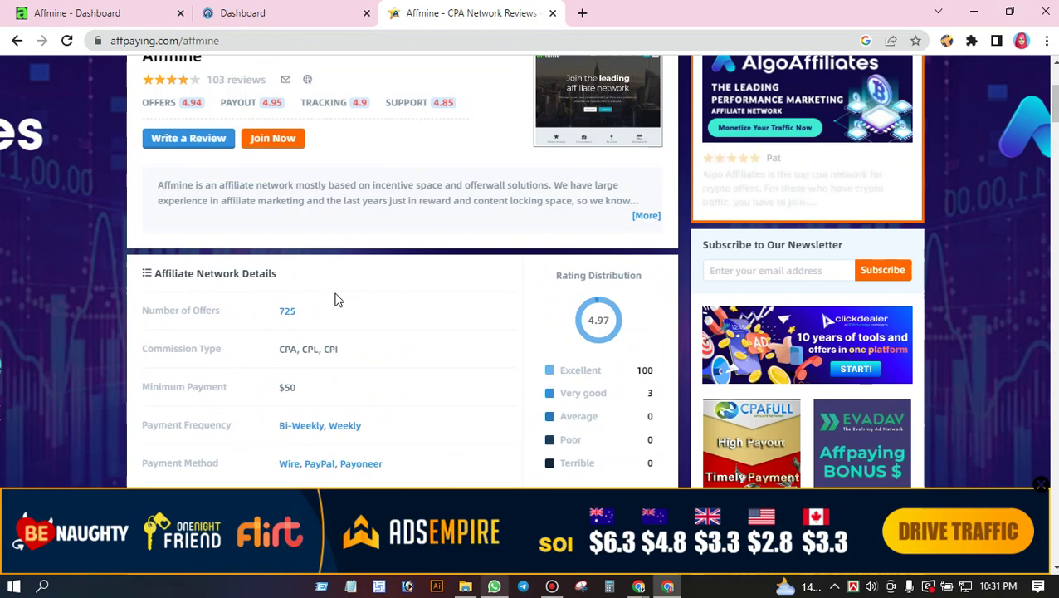
scroll(336, 299, up, 3)
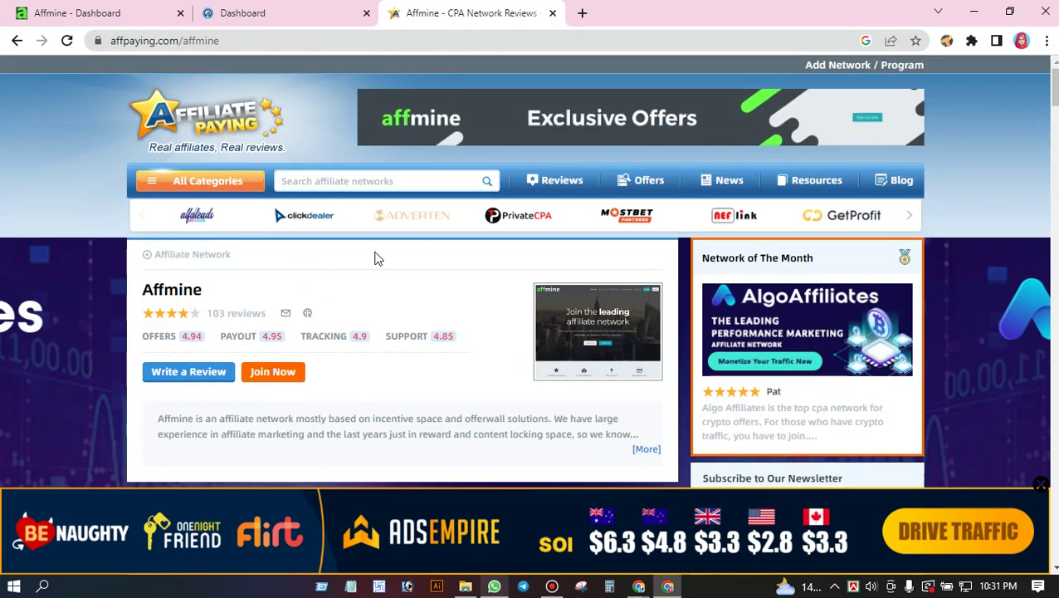
Step: Copy cpabuild.com from the CPABuild dashboard address and search AffPaying for it
click(257, 11)
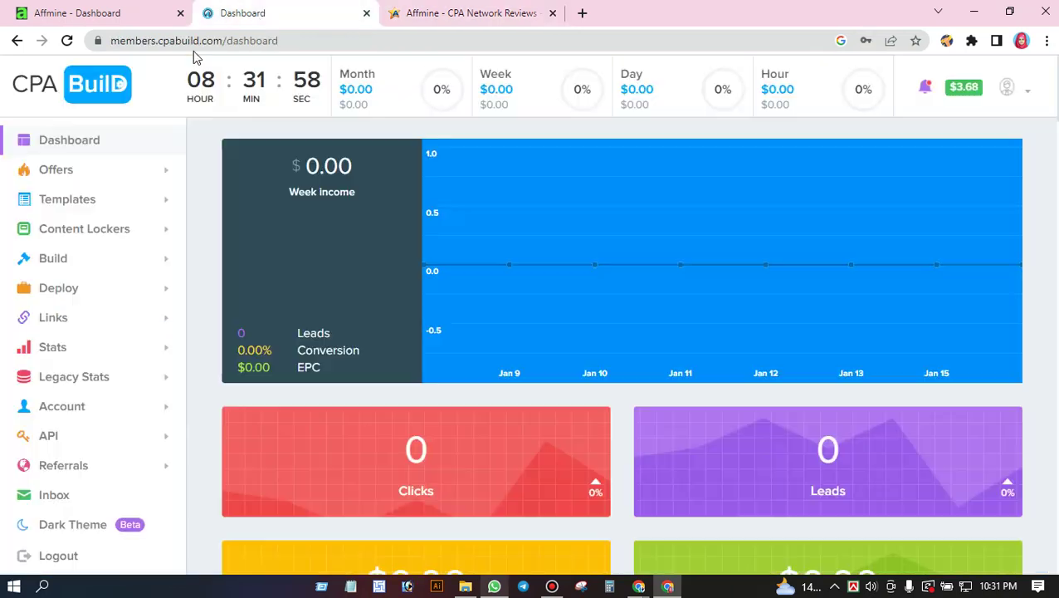
double_click(190, 46)
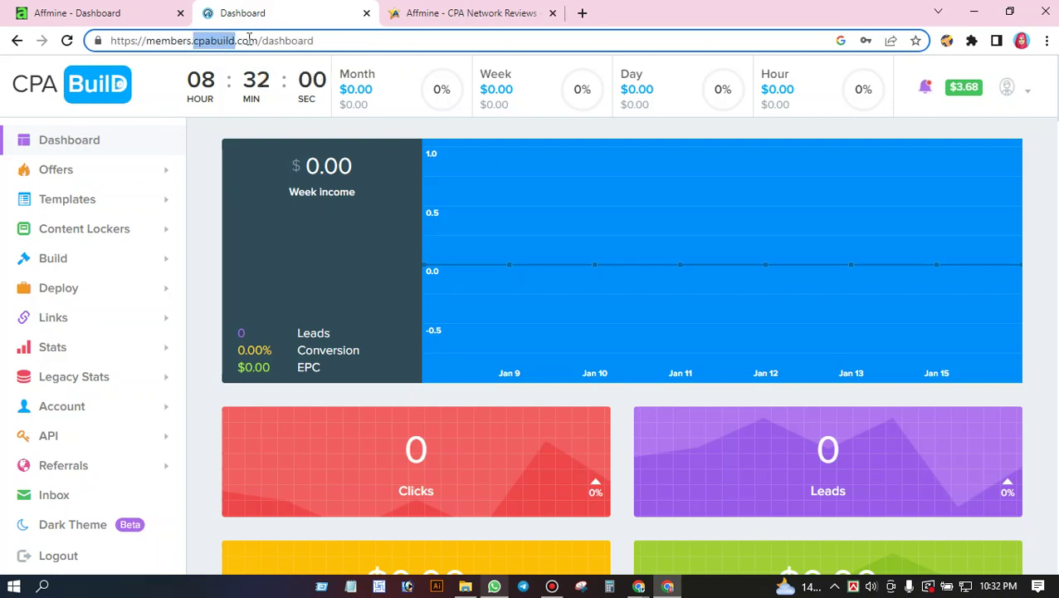
right_click(199, 46)
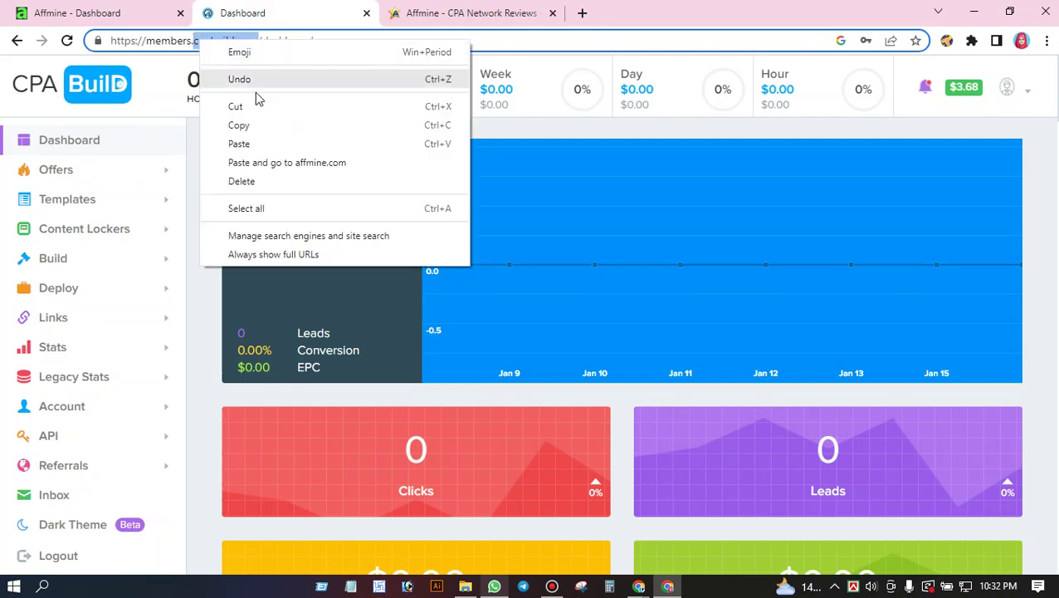
click(244, 124)
click(396, 10)
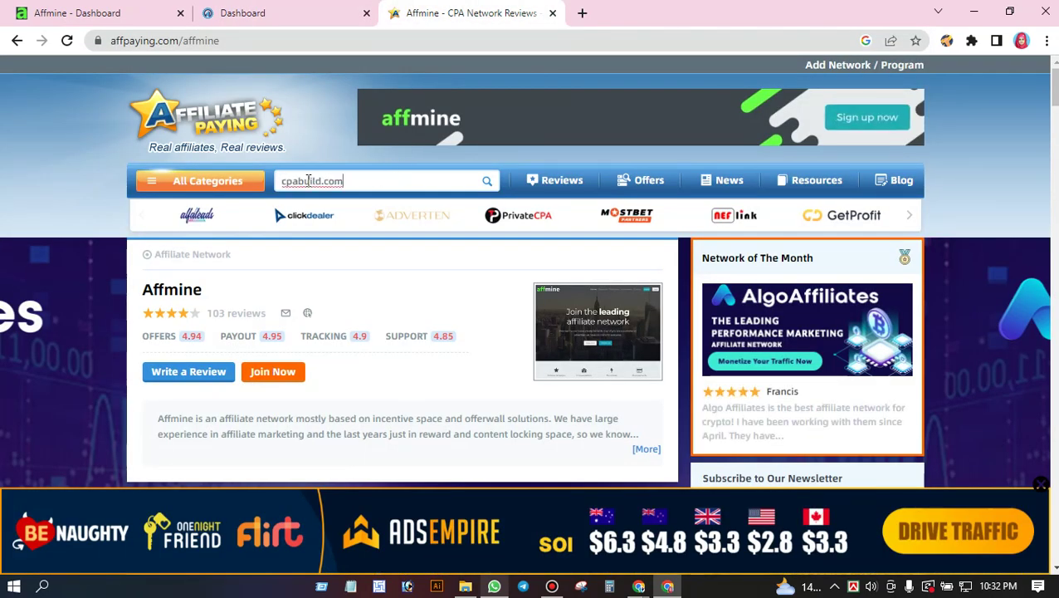
key(Return)
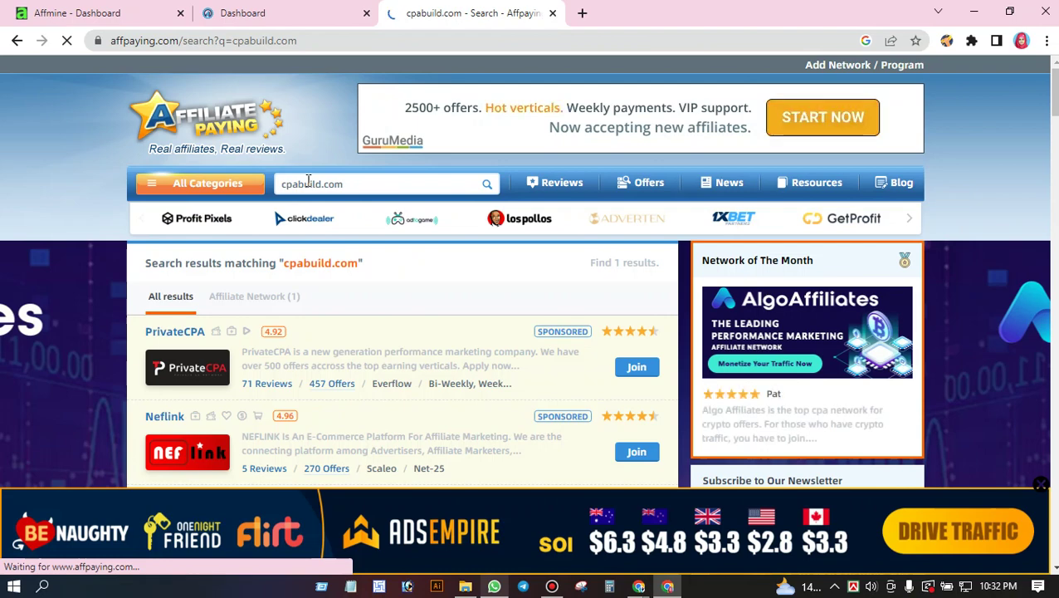
scroll(485, 371, down, 3)
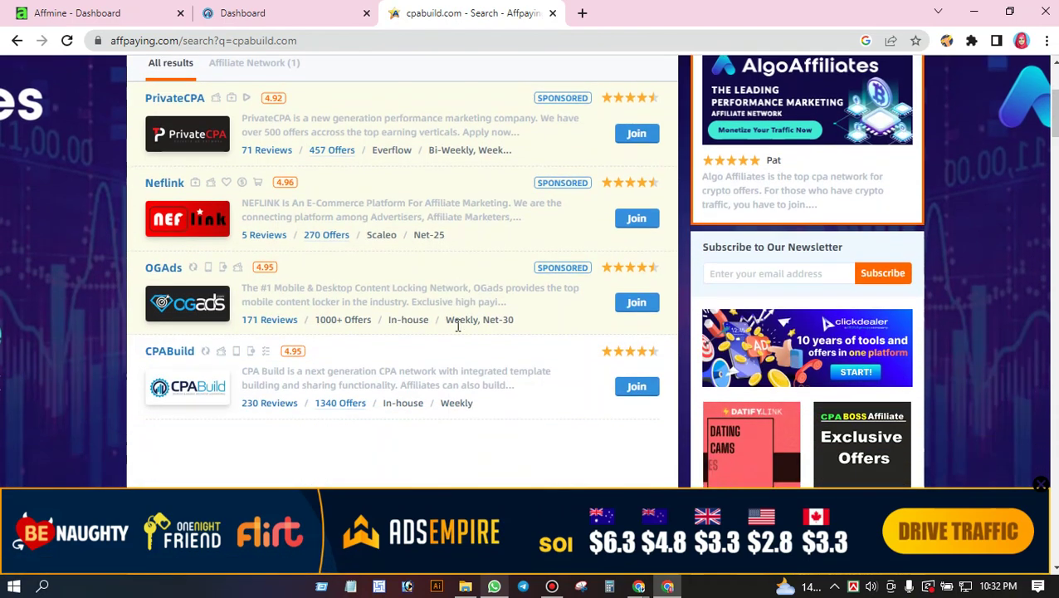
scroll(457, 326, down, 1)
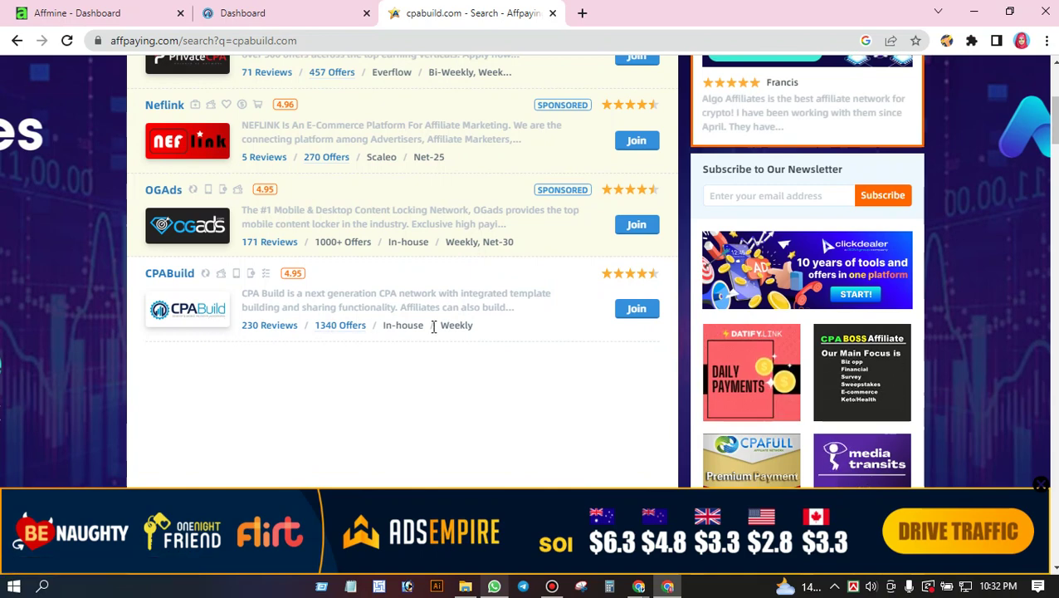
Step: Open CPABuild's 230-review page and scroll through its ratings and network details
click(286, 327)
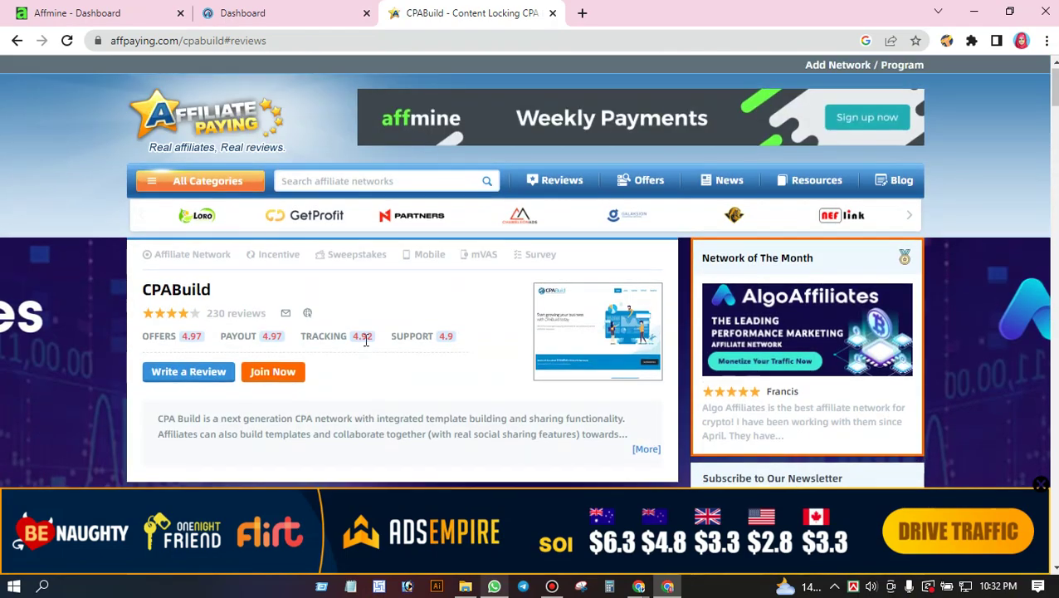
scroll(390, 338, down, 2)
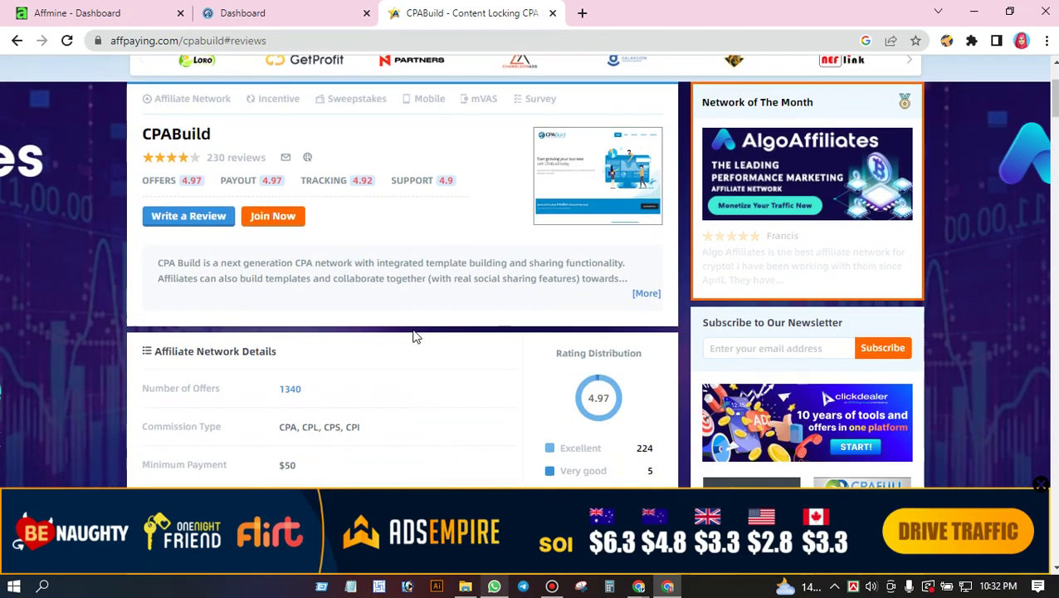
scroll(415, 336, down, 1)
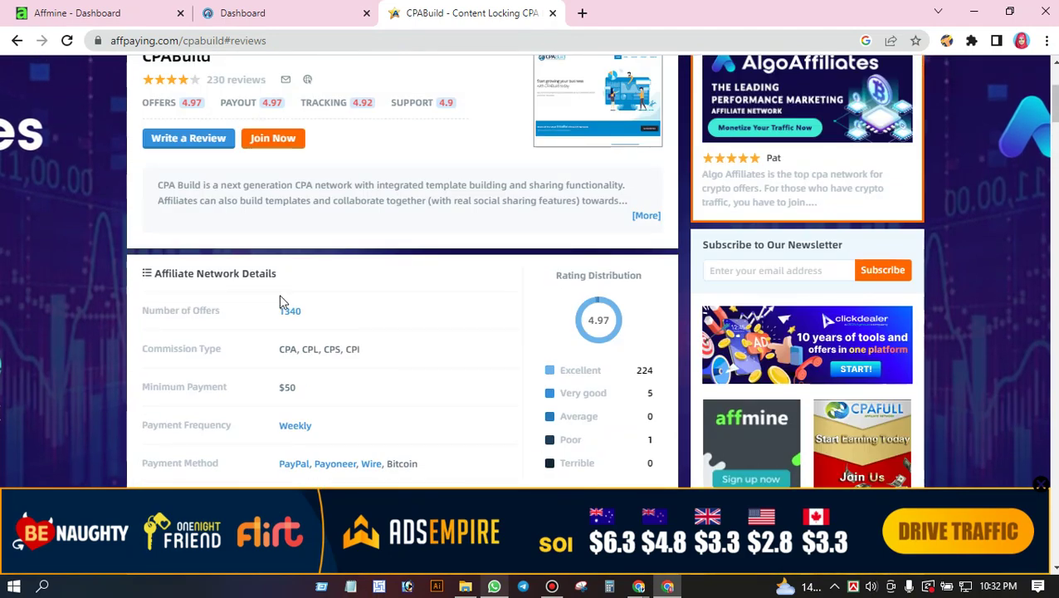
scroll(308, 305, down, 1)
scroll(326, 308, down, 1)
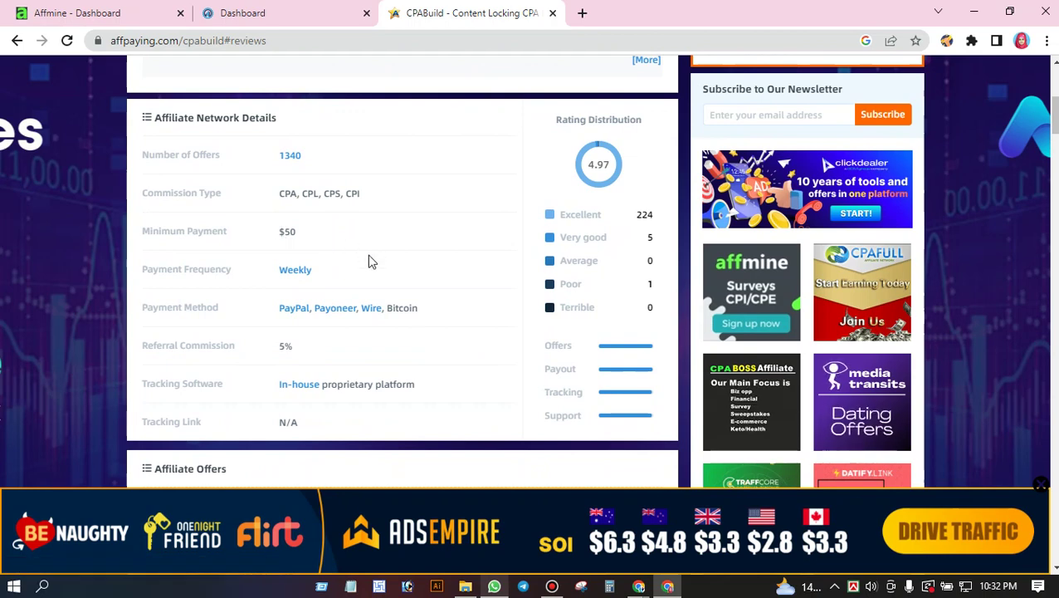
scroll(371, 261, down, 3)
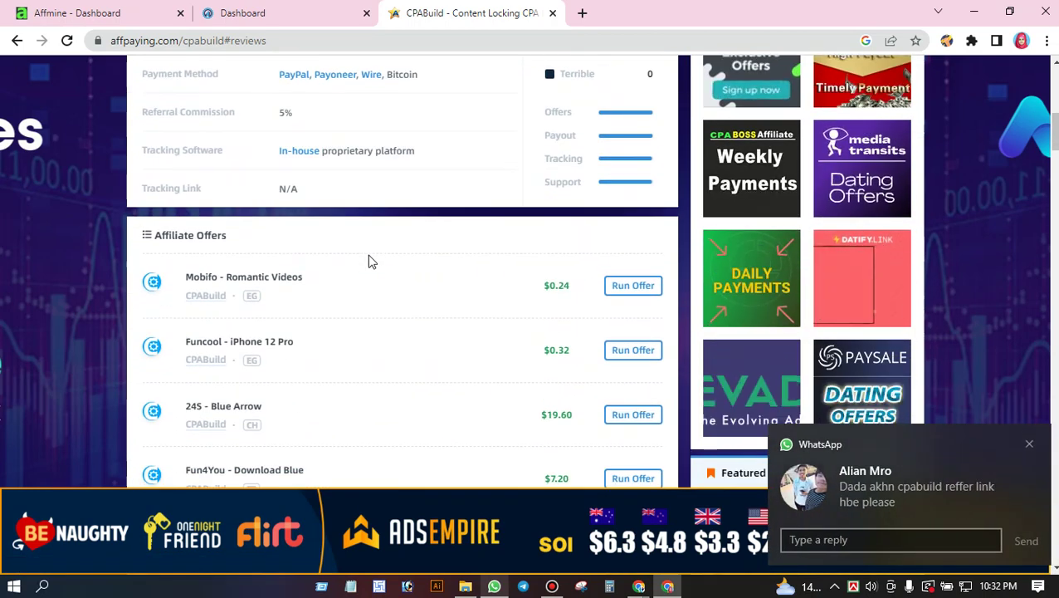
click(1029, 446)
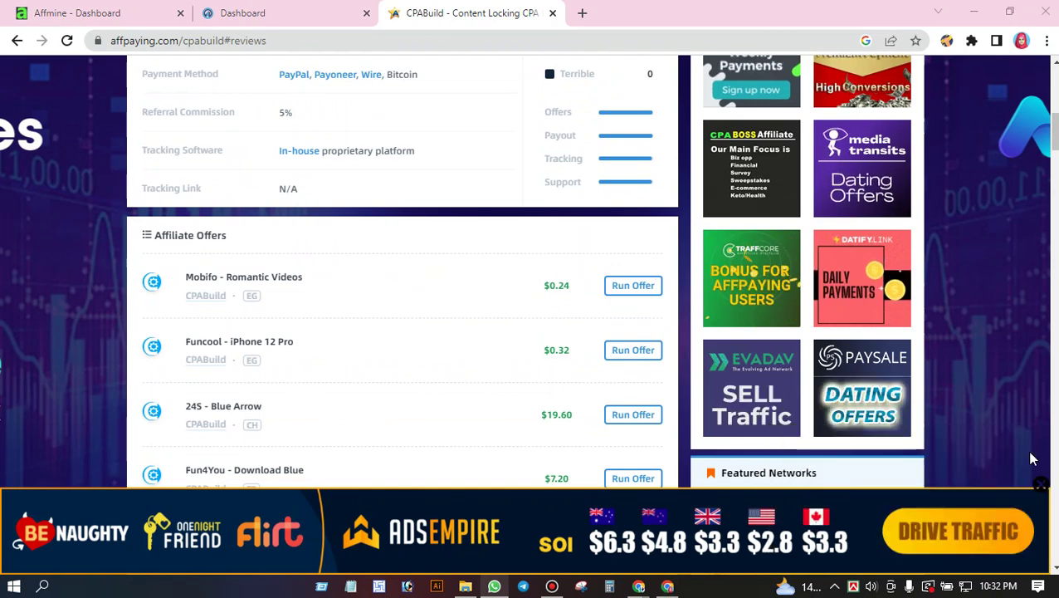
Step: View a review's payment screenshot, then scroll back to the top of the page
scroll(283, 324, down, 10)
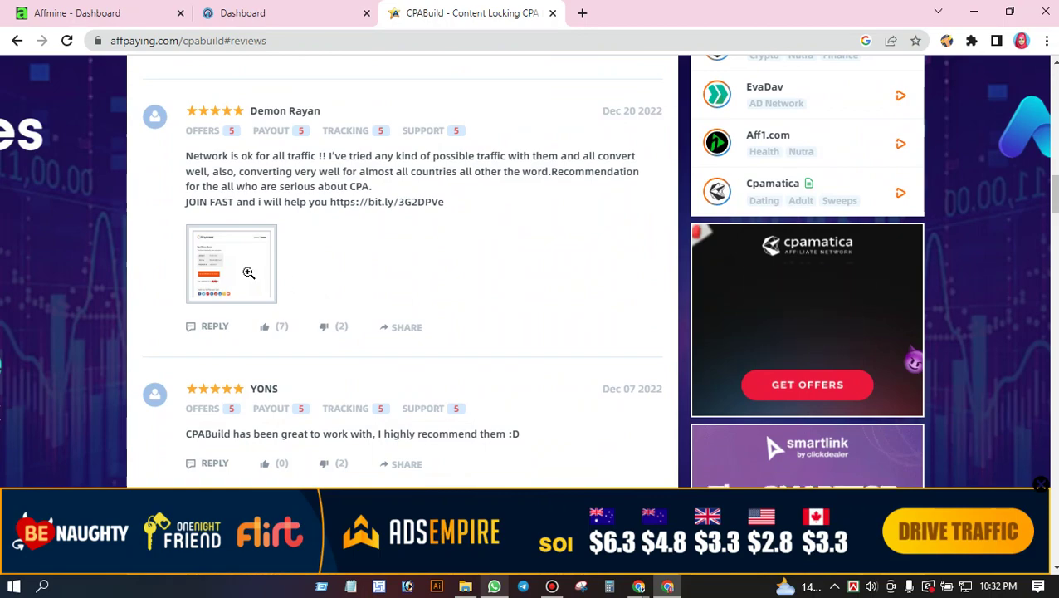
click(248, 272)
click(349, 292)
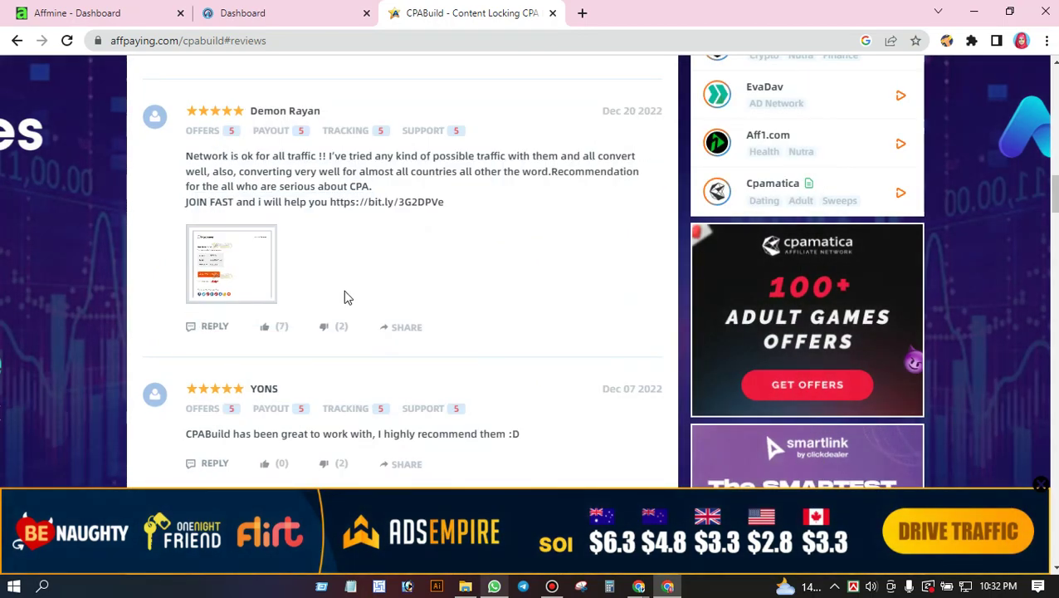
scroll(346, 295, down, 5)
scroll(346, 301, down, 10)
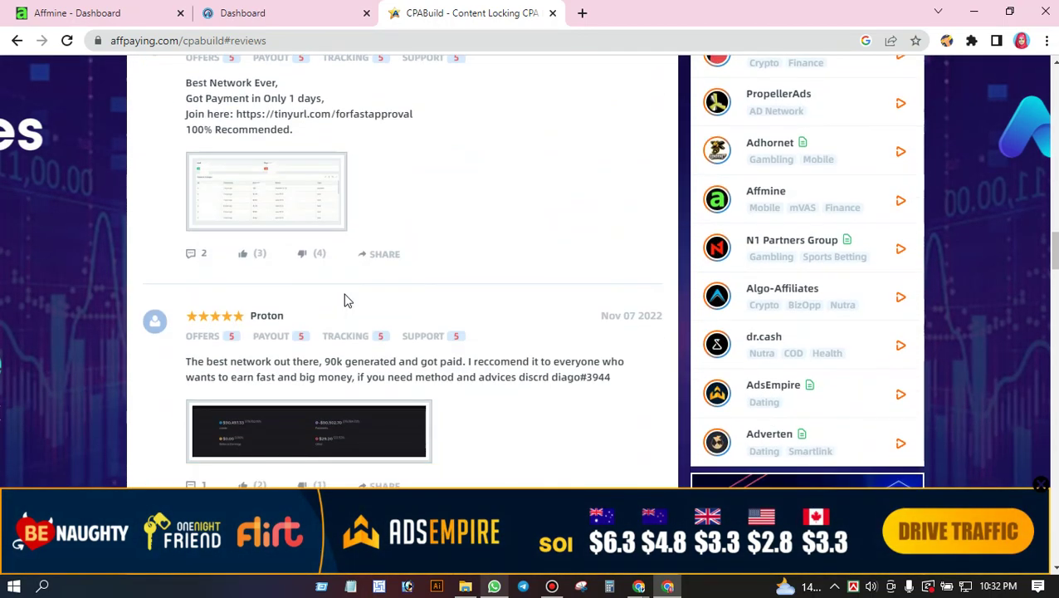
scroll(343, 299, up, 20)
scroll(336, 291, up, 3)
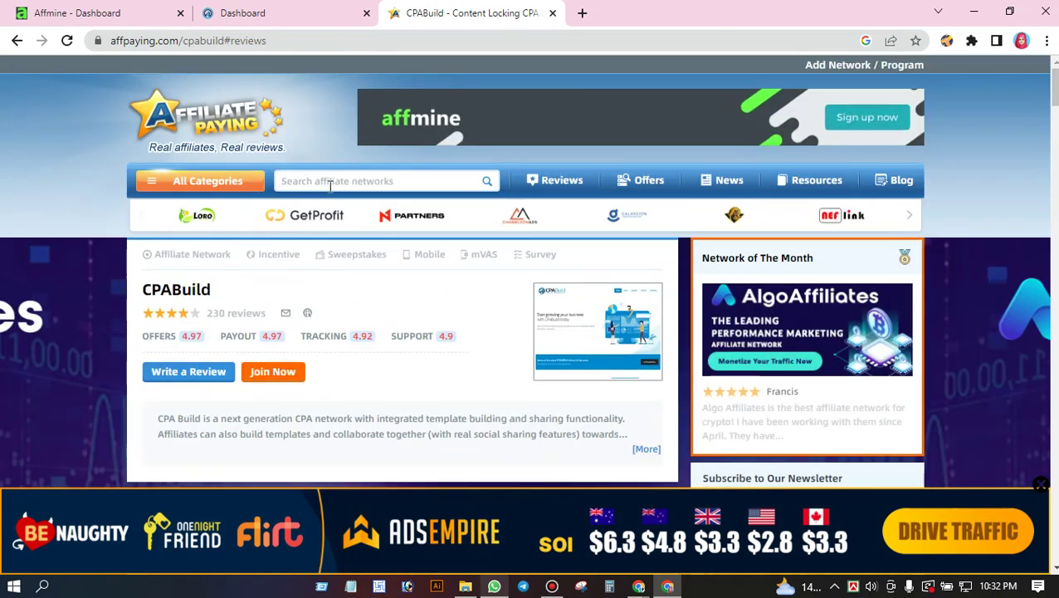
Step: Search AffPaying for 'fresh network' and scroll down through the results
text(fr)
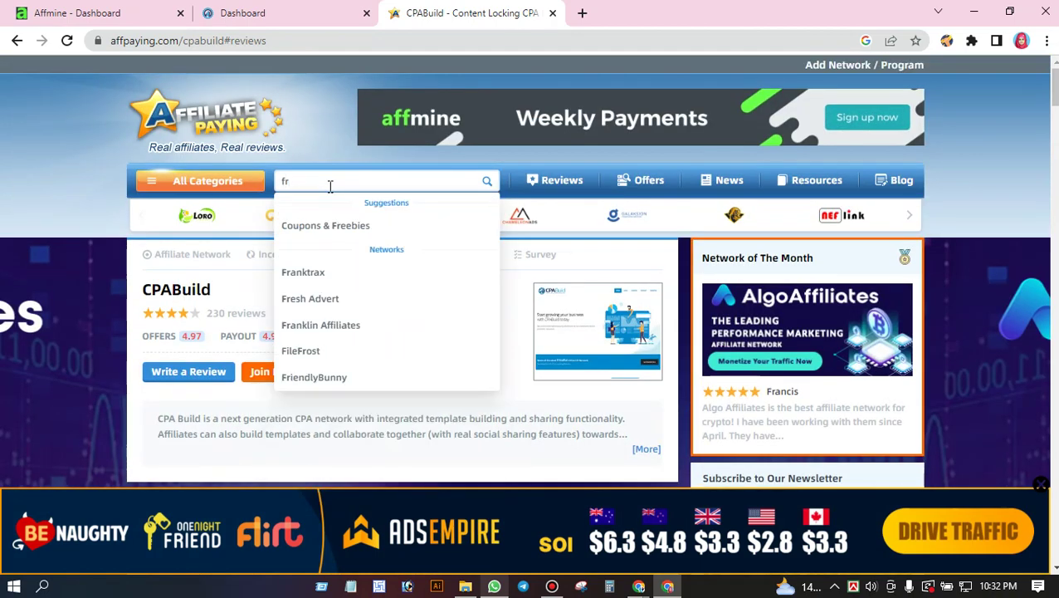
text(e)
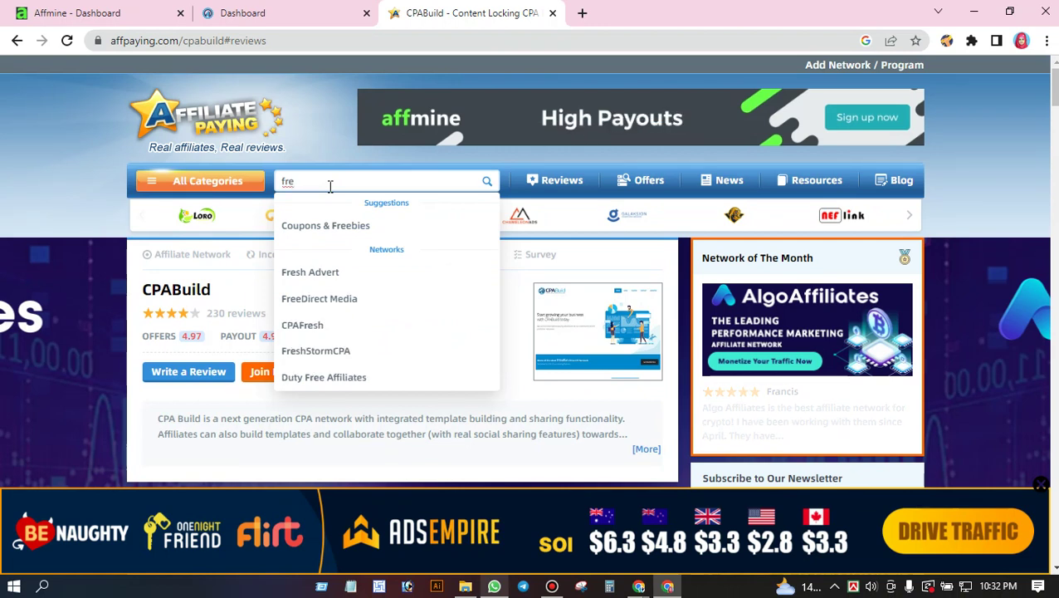
text(sh ne)
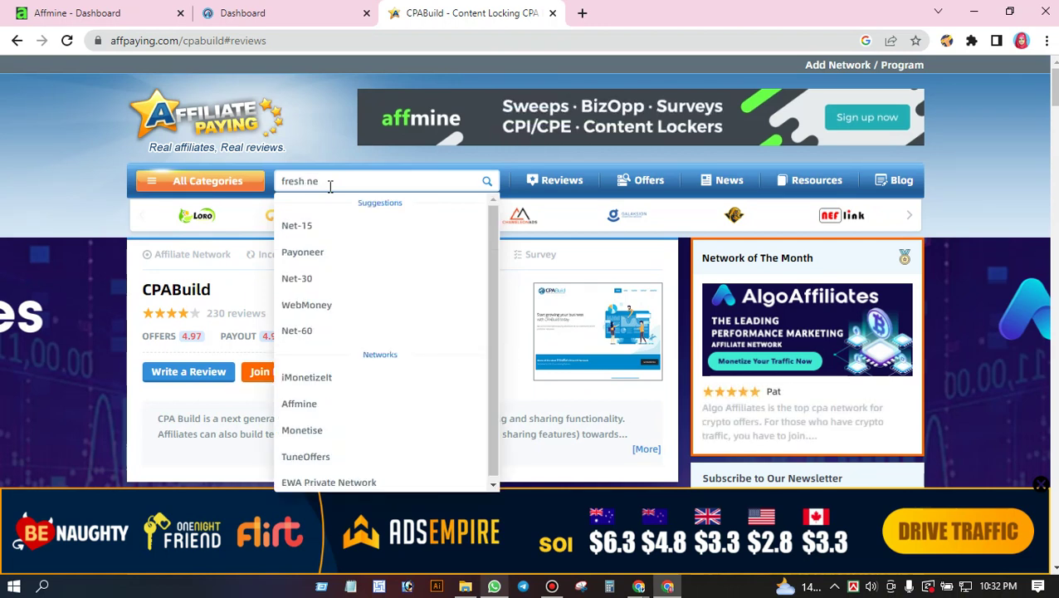
text(t)
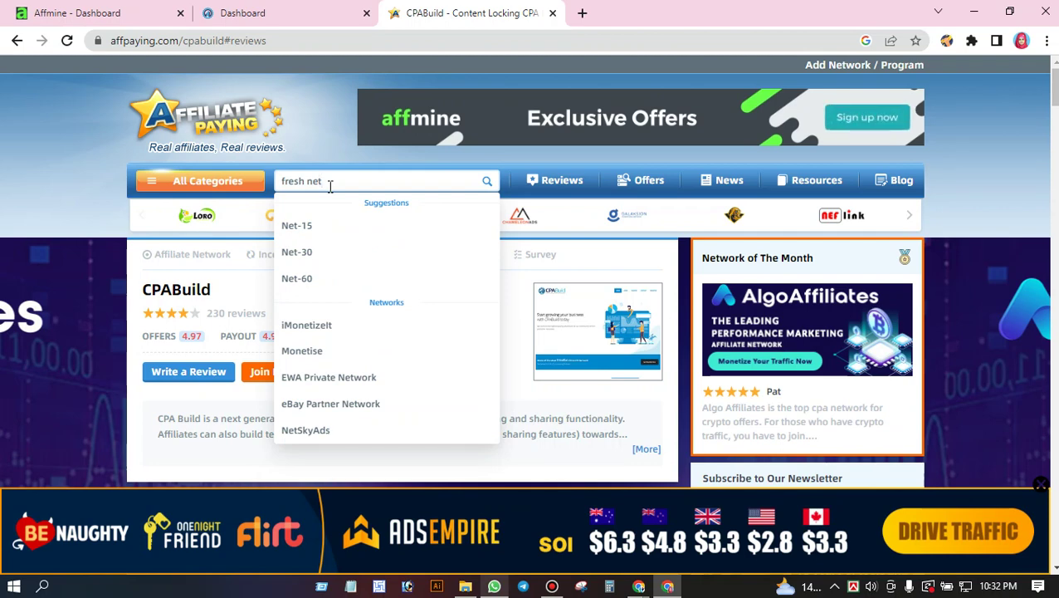
text(work)
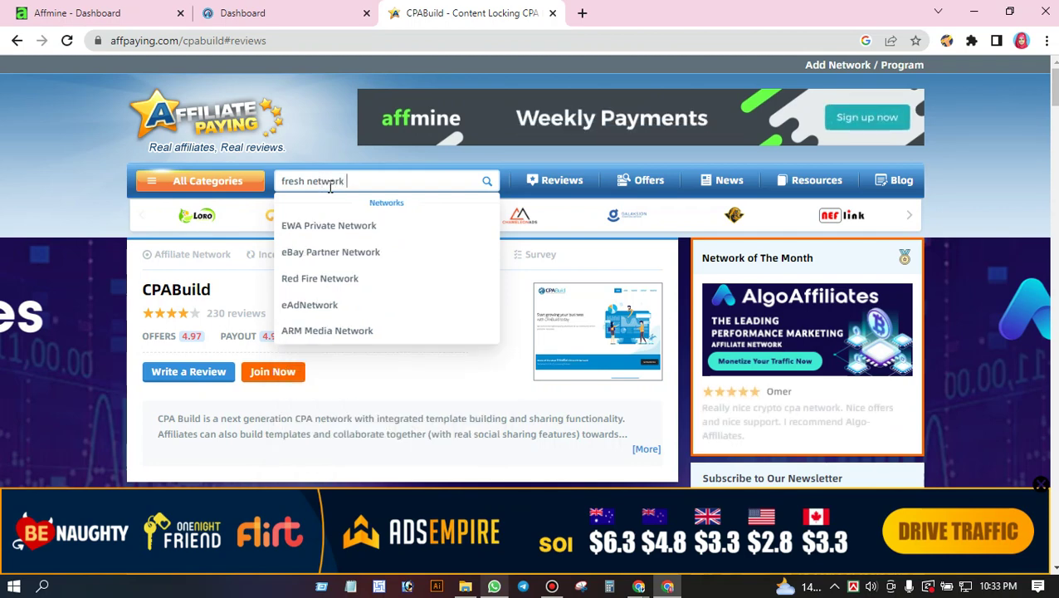
key(Return)
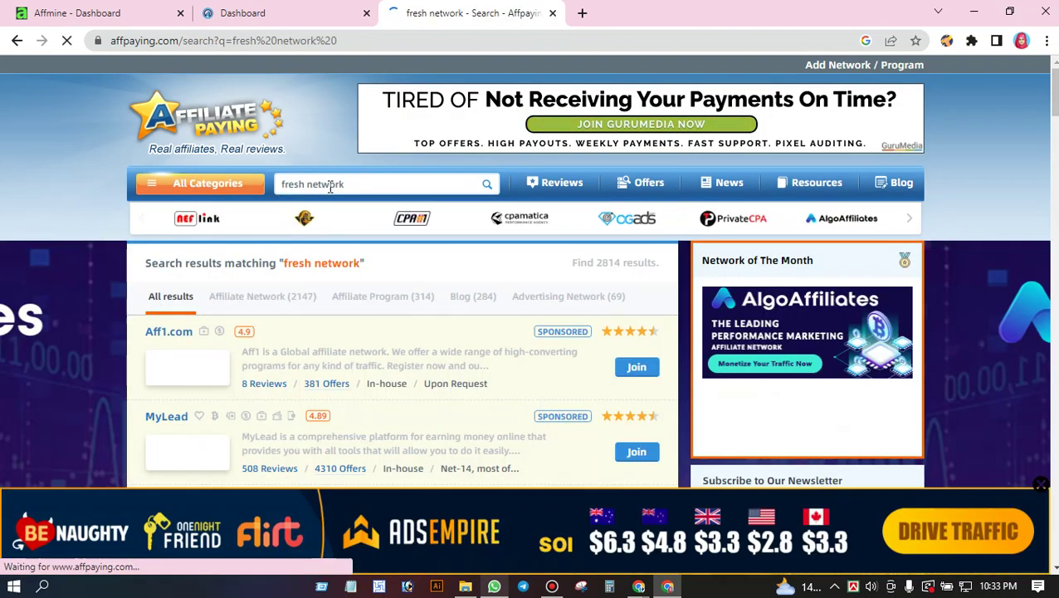
scroll(397, 308, down, 3)
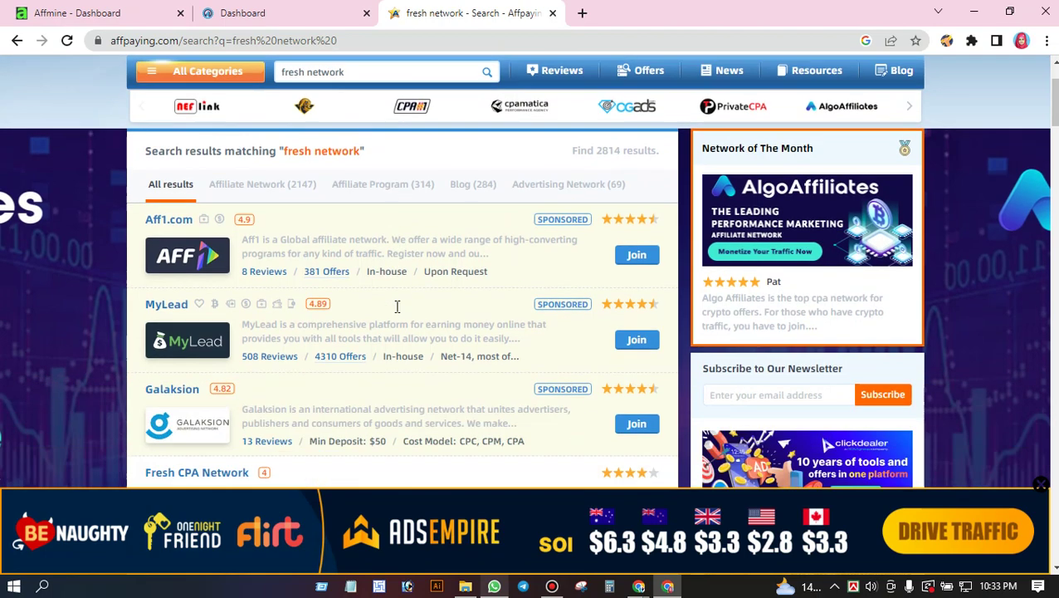
scroll(357, 257, down, 2)
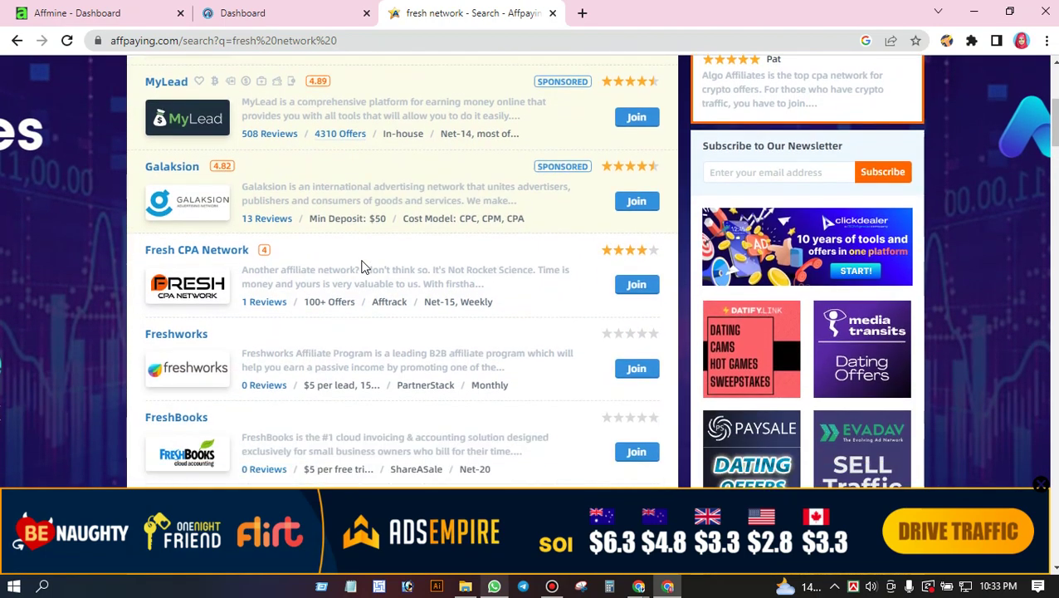
scroll(418, 279, down, 2)
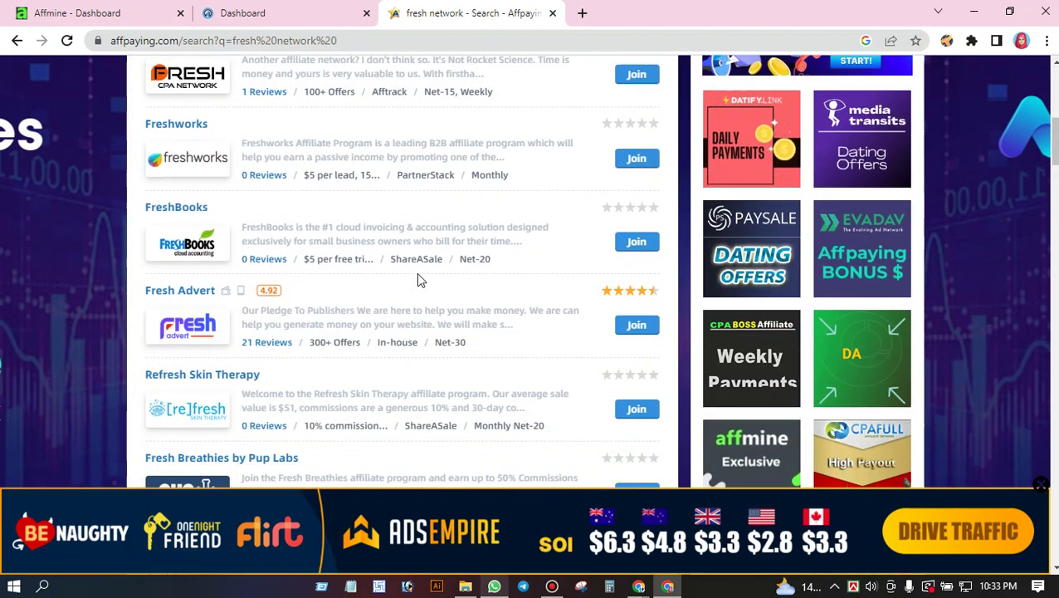
scroll(418, 280, down, 3)
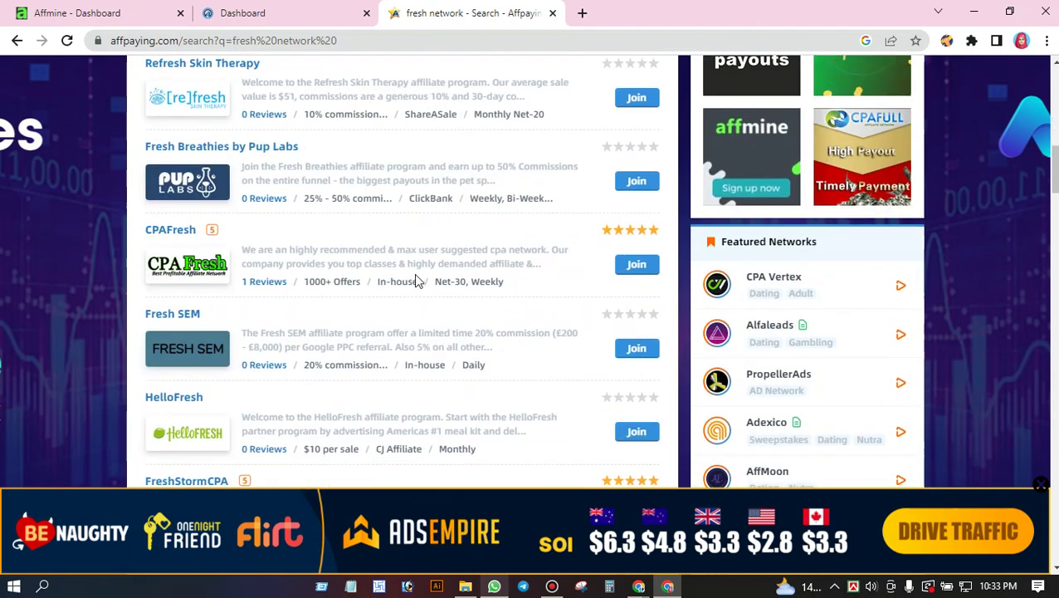
scroll(417, 279, down, 3)
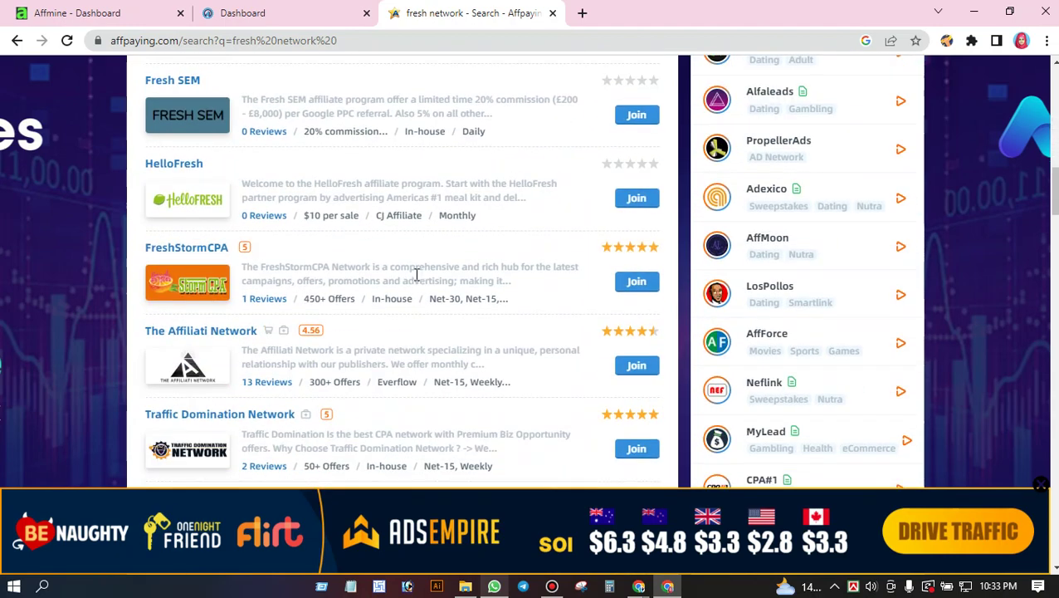
scroll(396, 260, down, 5)
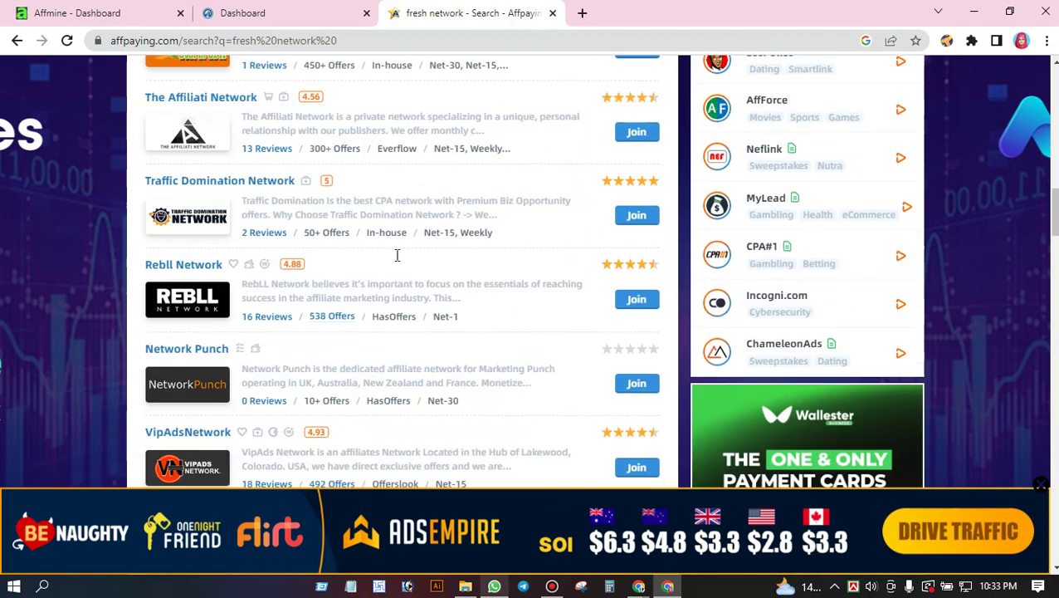
scroll(371, 308, down, 2)
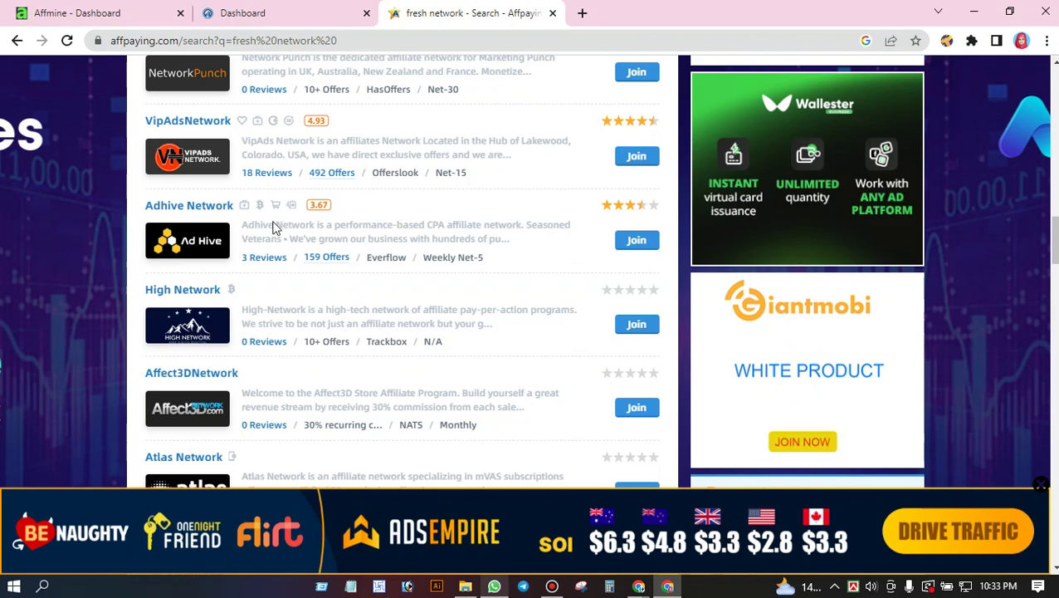
scroll(268, 349, down, 1)
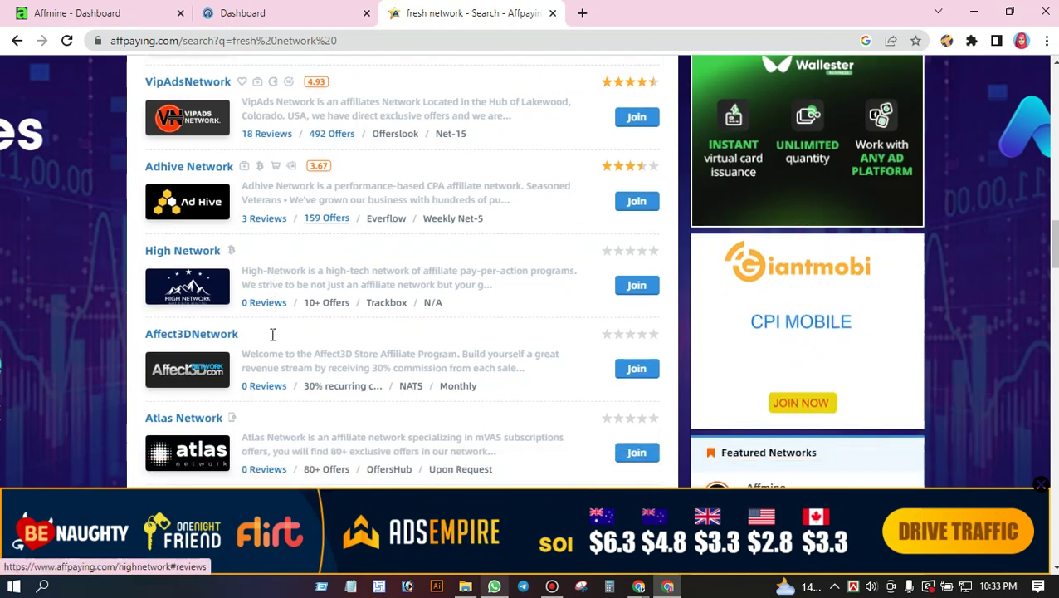
scroll(282, 329, down, 1)
Step: Finish browsing the fresh network results, return to the top, and go to the Affmine dashboard
scroll(394, 313, down, 2)
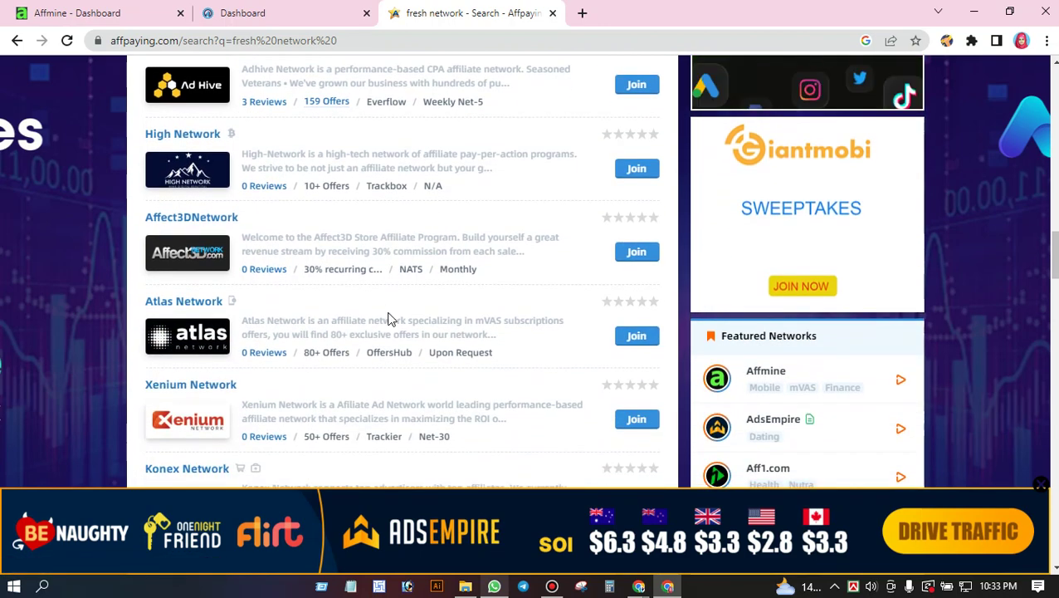
scroll(390, 319, down, 4)
scroll(390, 318, down, 6)
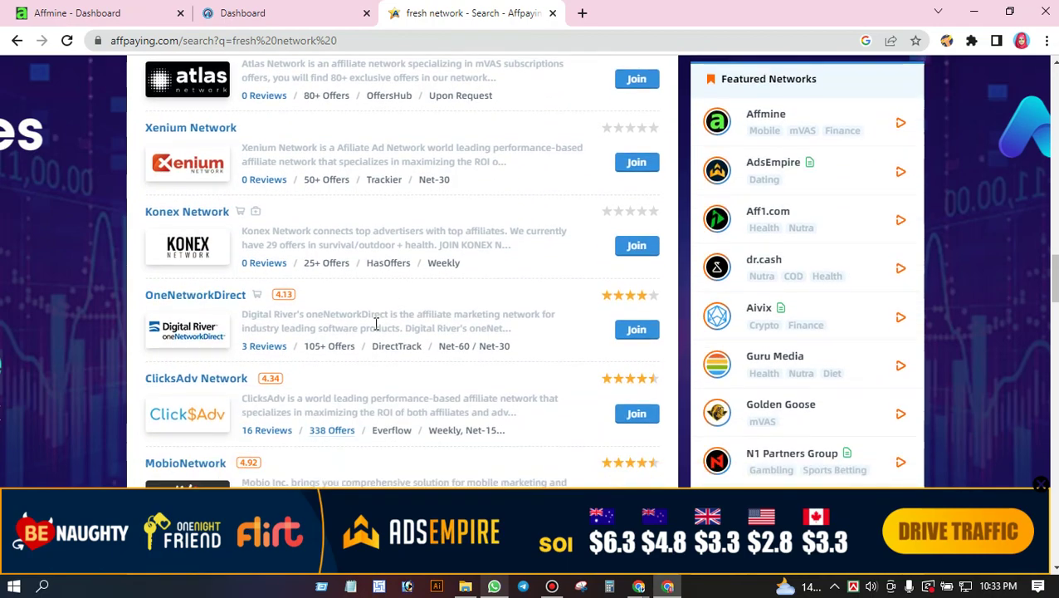
scroll(375, 330, down, 4)
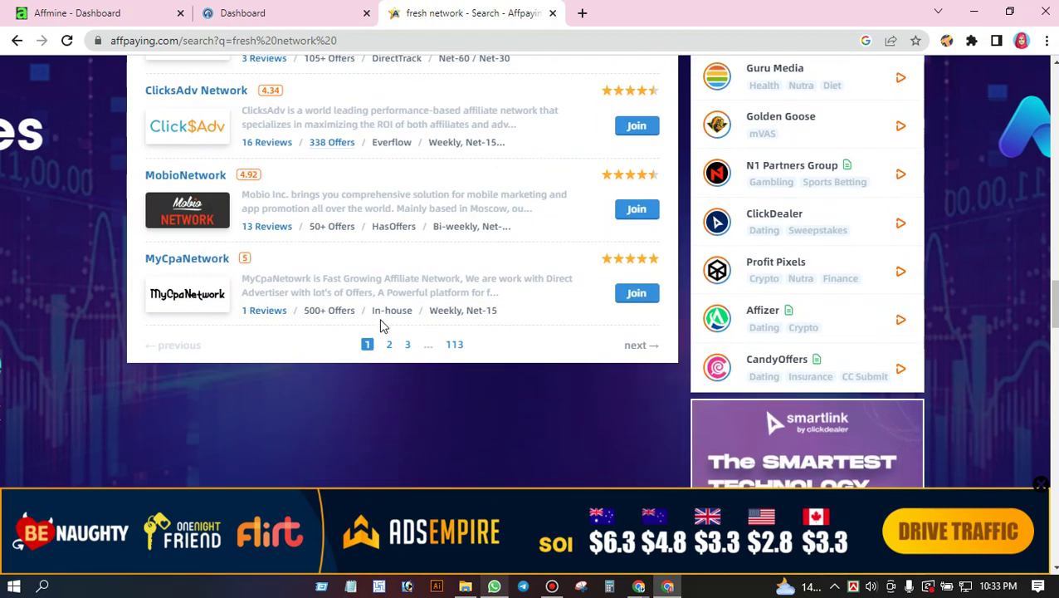
scroll(378, 328, up, 15)
scroll(382, 320, up, 11)
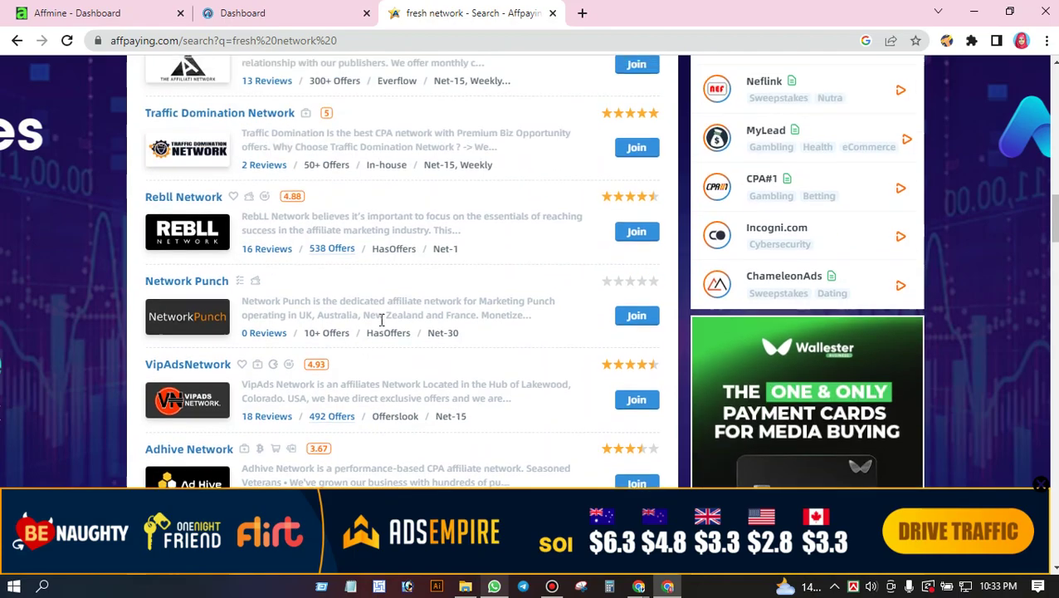
scroll(382, 324, up, 16)
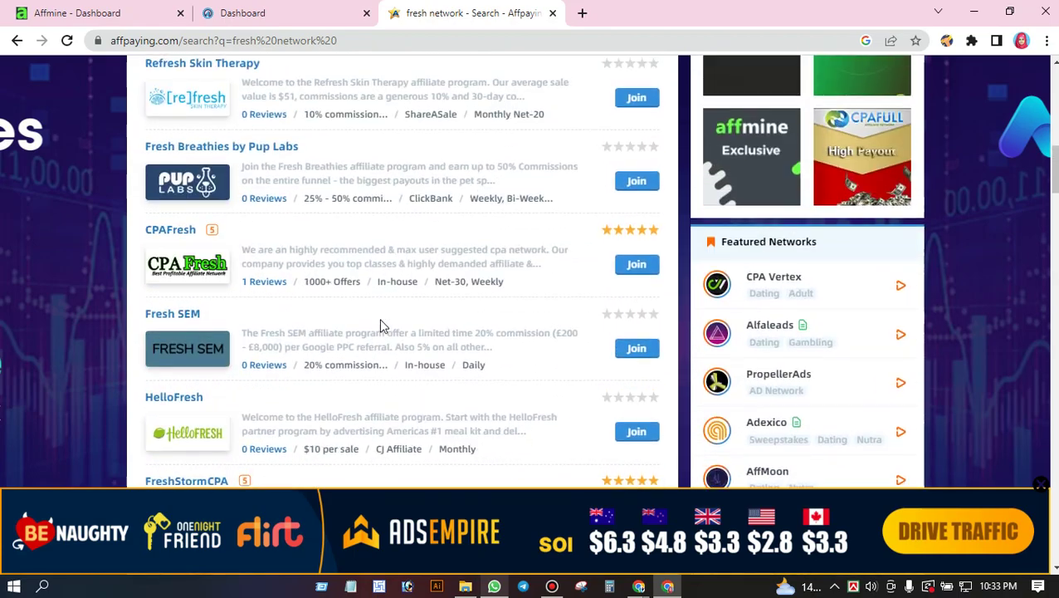
scroll(382, 320, up, 12)
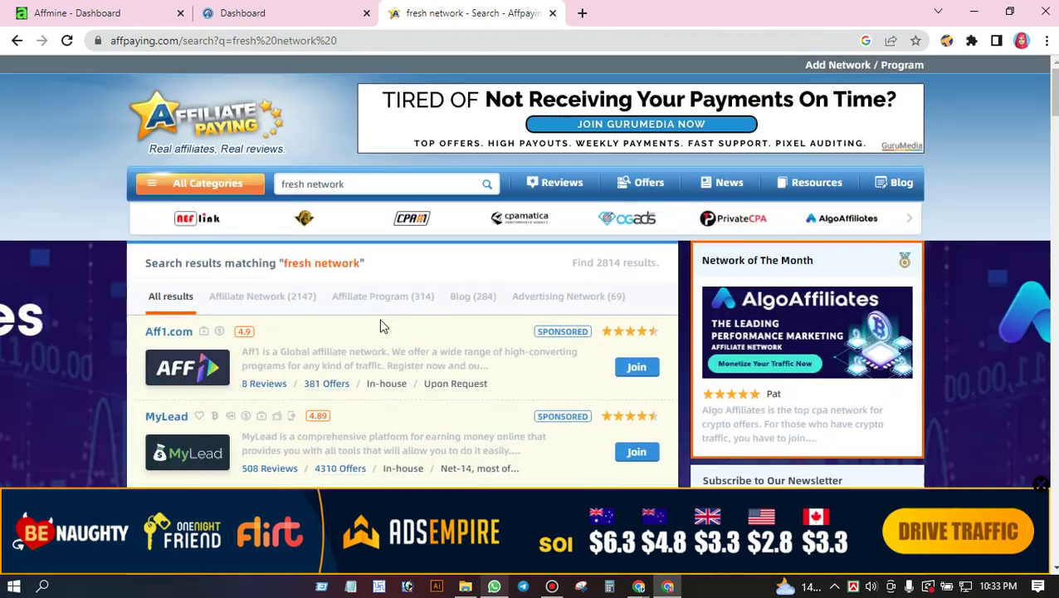
scroll(382, 320, down, 6)
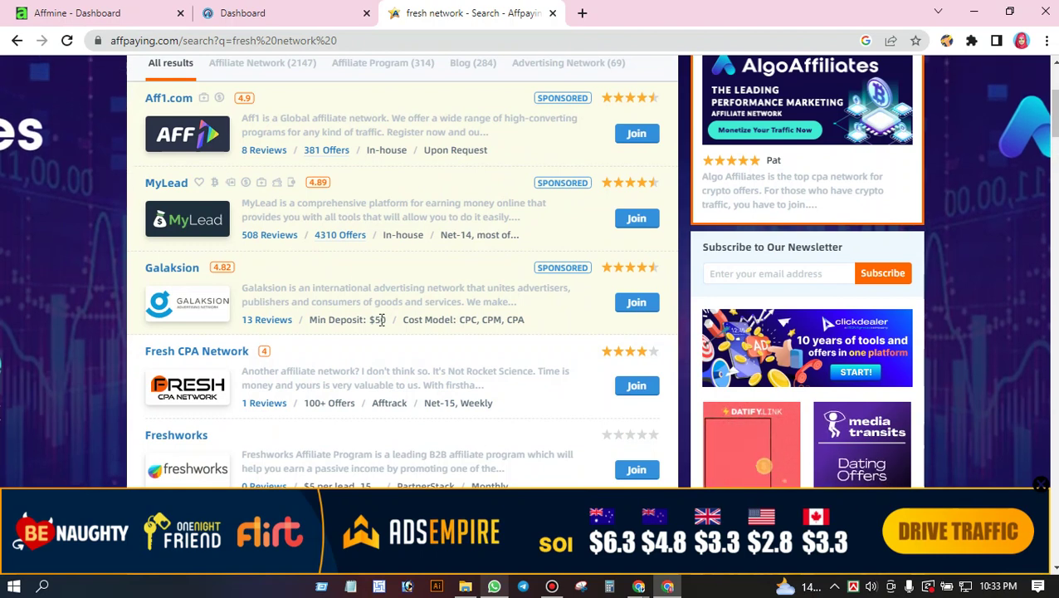
scroll(382, 320, up, 6)
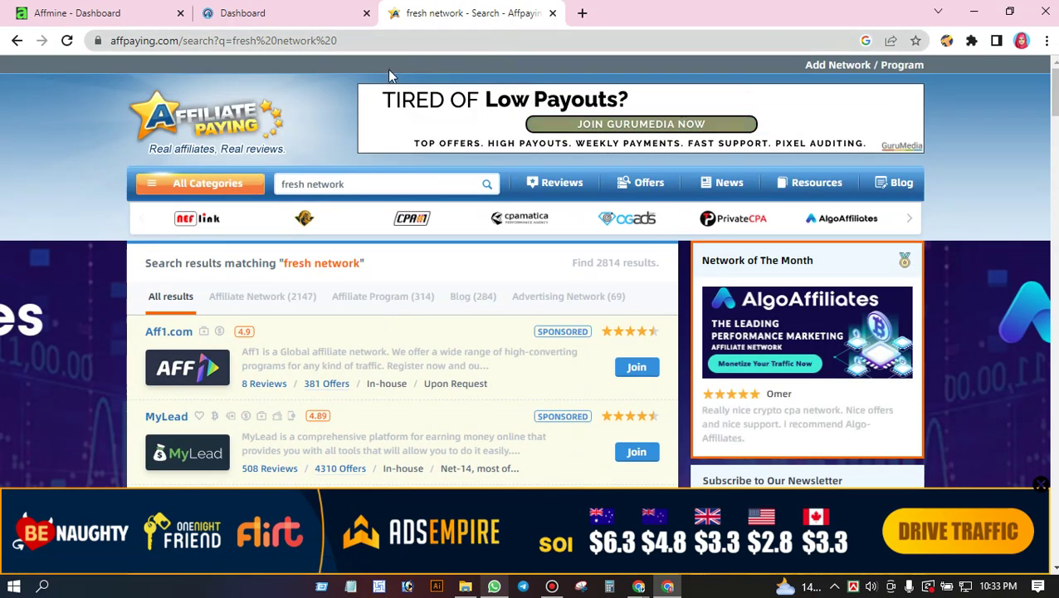
click(106, 12)
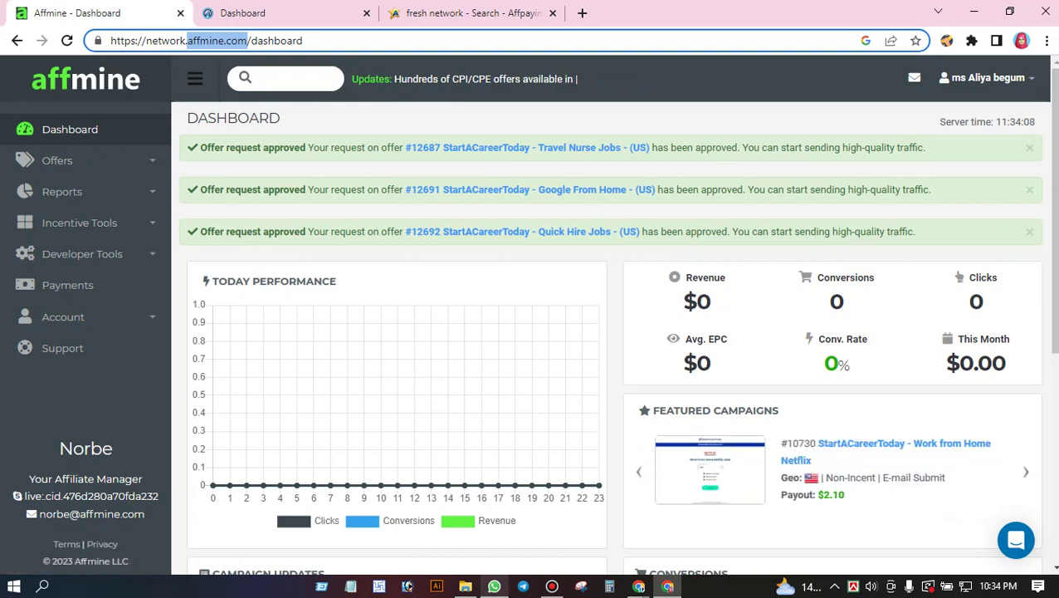
click(265, 11)
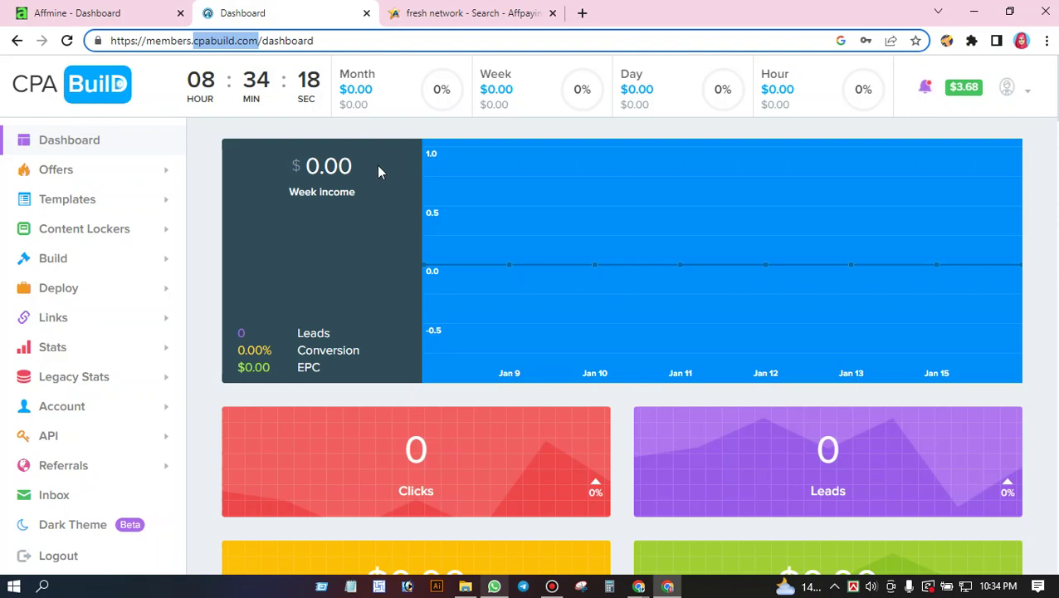
click(375, 170)
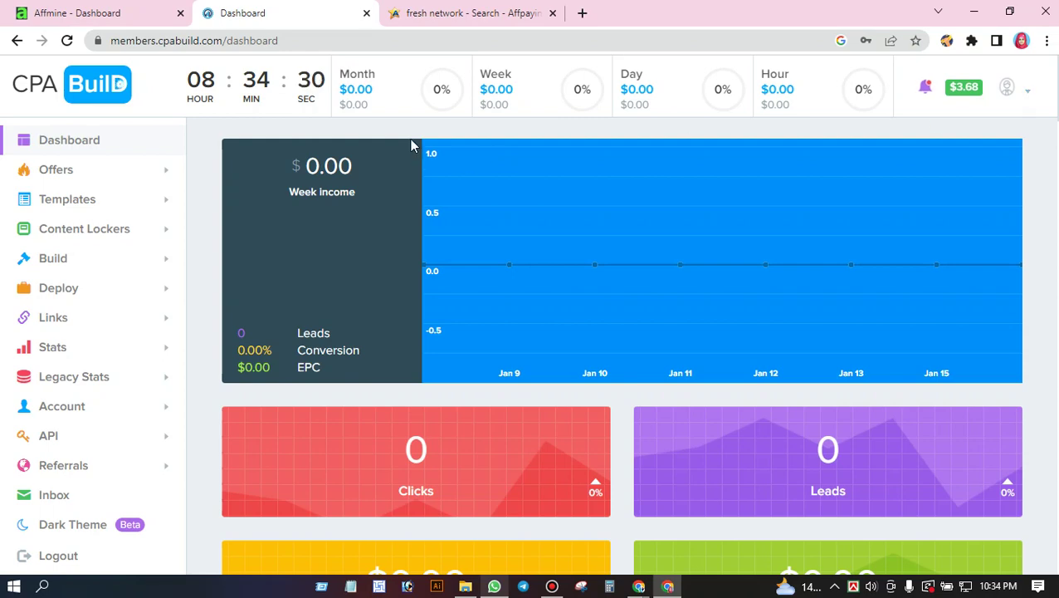
click(83, 10)
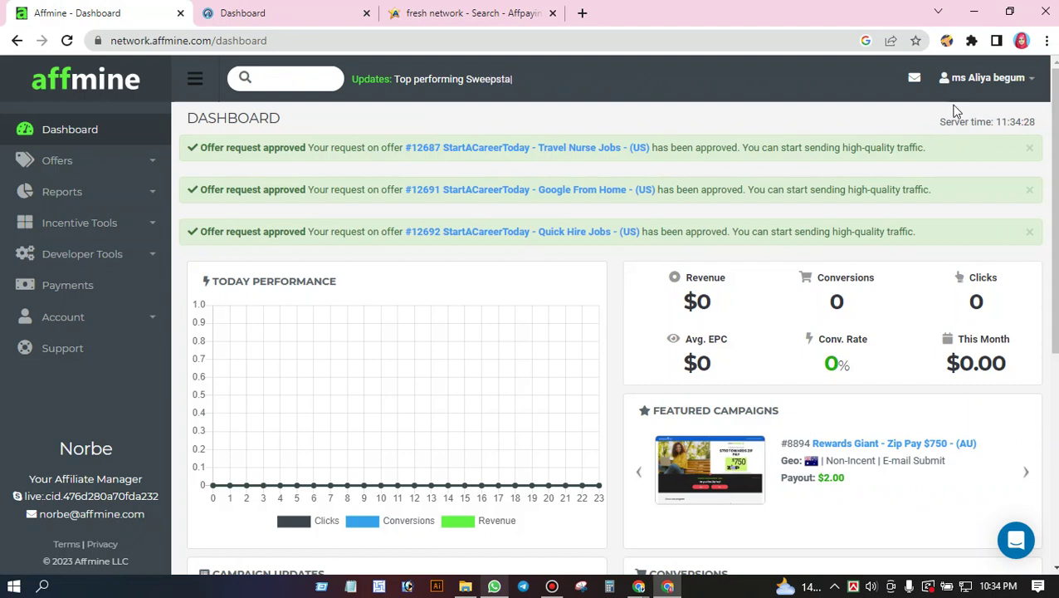
click(1031, 83)
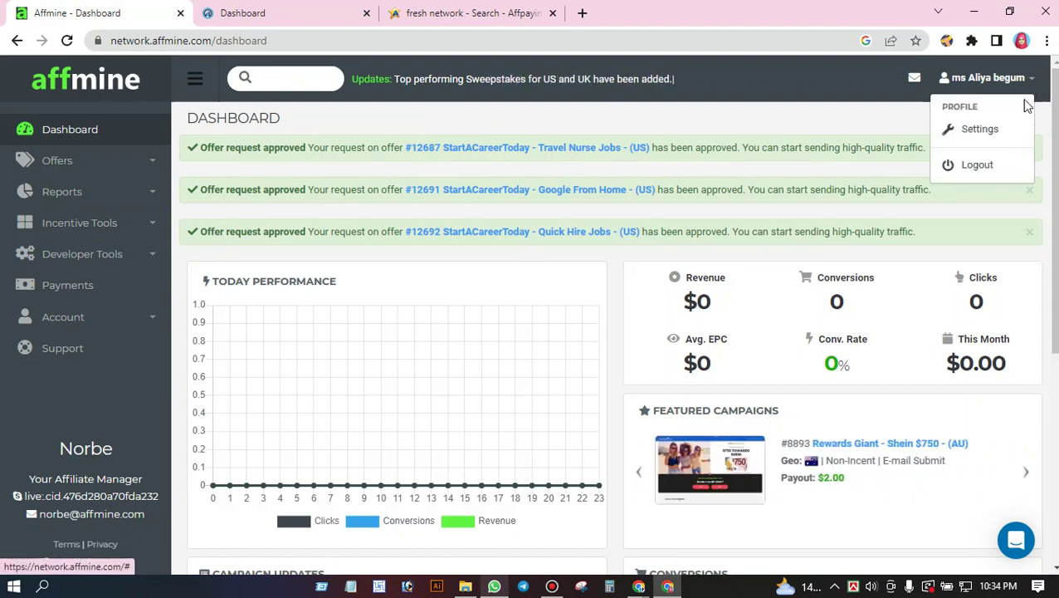
Step: Log out of Affmine and follow 'Don't have an account?' to the Publisher Sign Up form
click(961, 168)
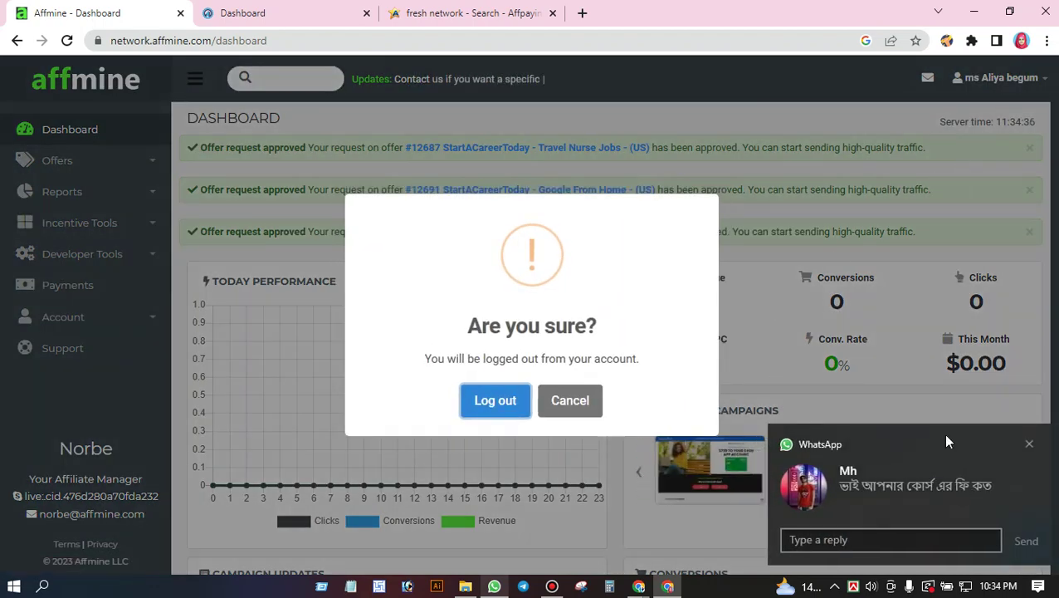
click(1030, 449)
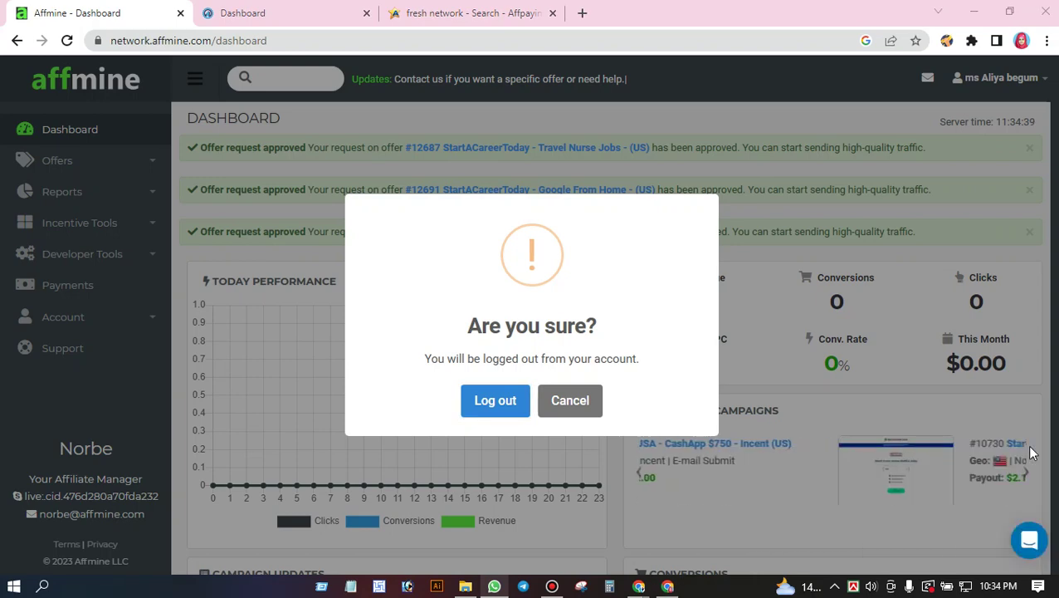
click(495, 402)
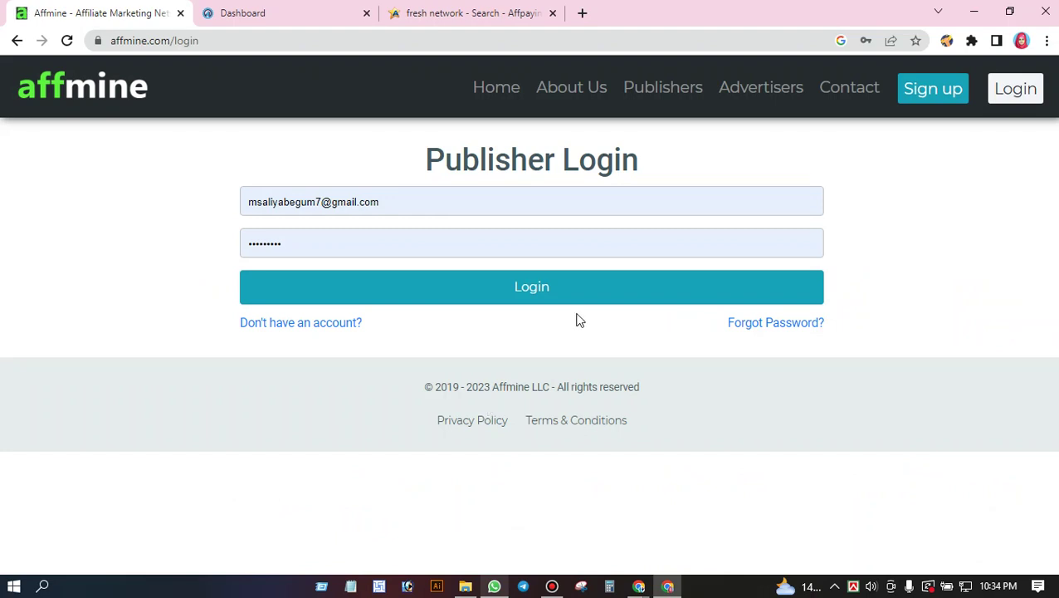
click(320, 327)
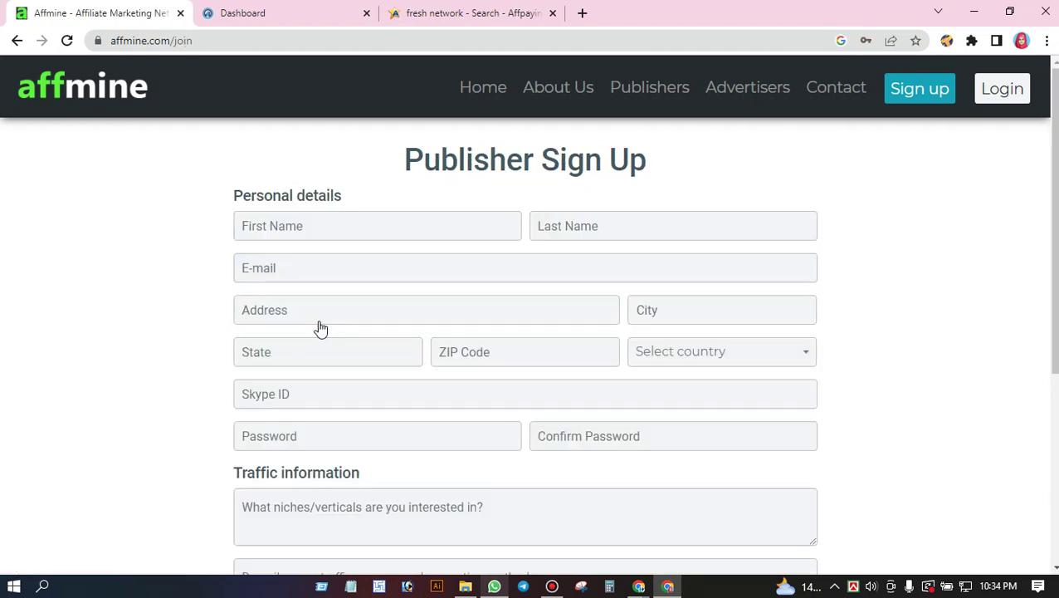
click(287, 224)
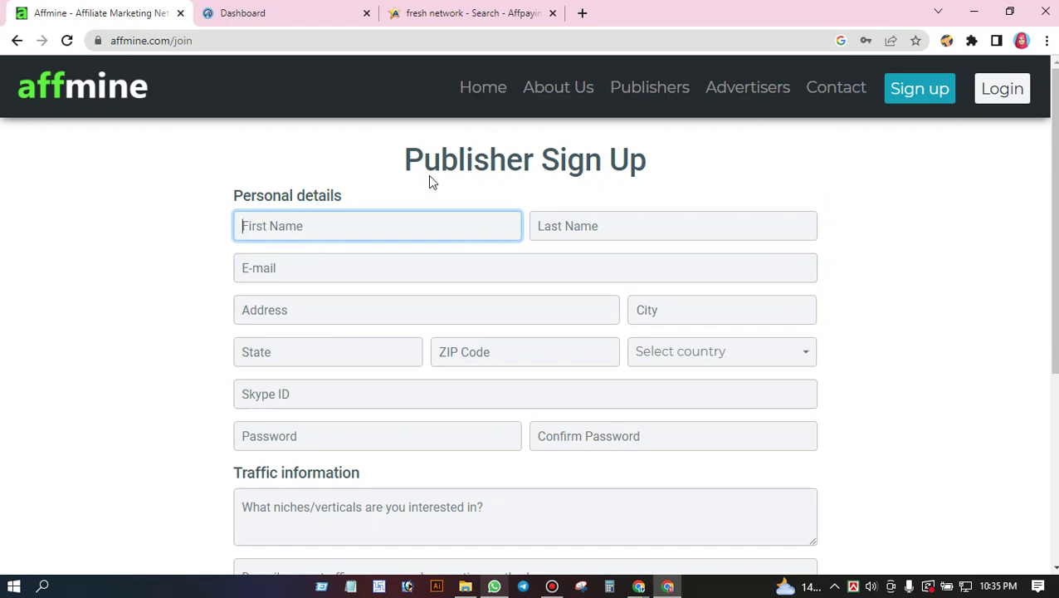
click(1047, 40)
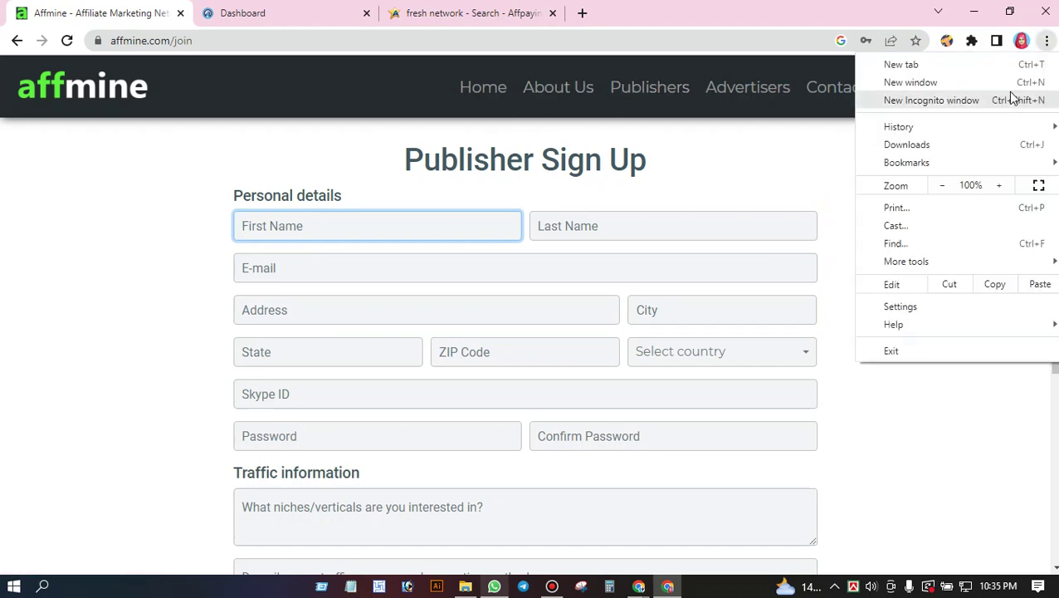
Step: In a new window, search Google Images for 'bd nid', preview a Facebook NID sample, shrink the window
click(896, 83)
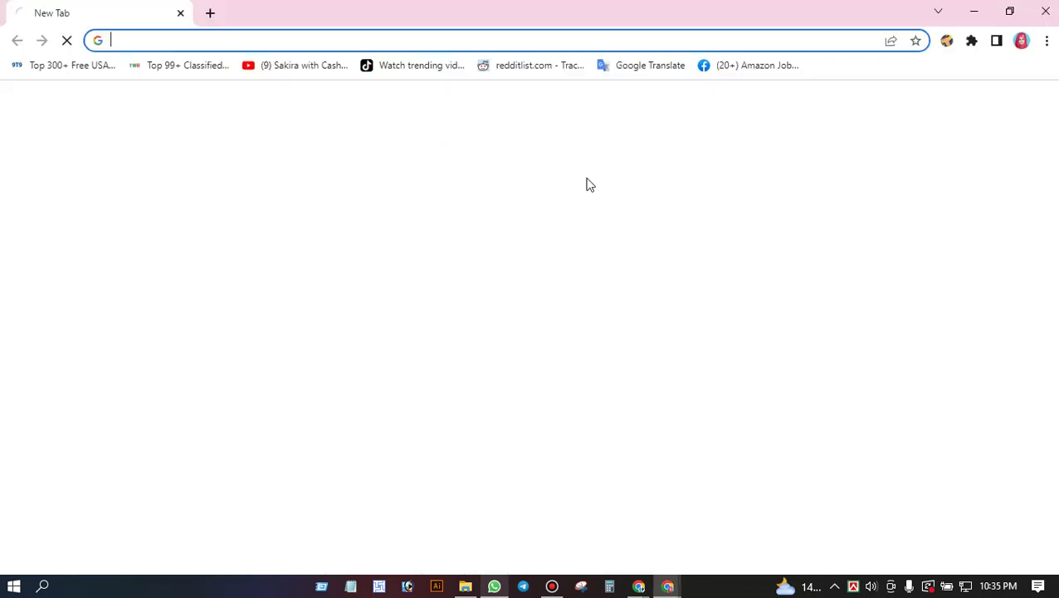
click(142, 41)
text(bd nid)
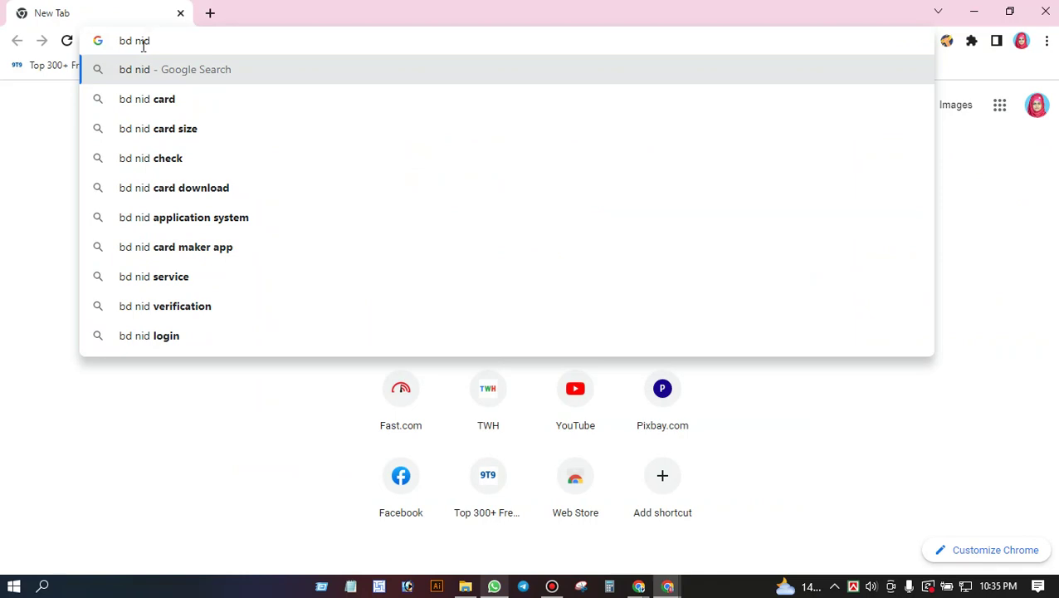
key(Return)
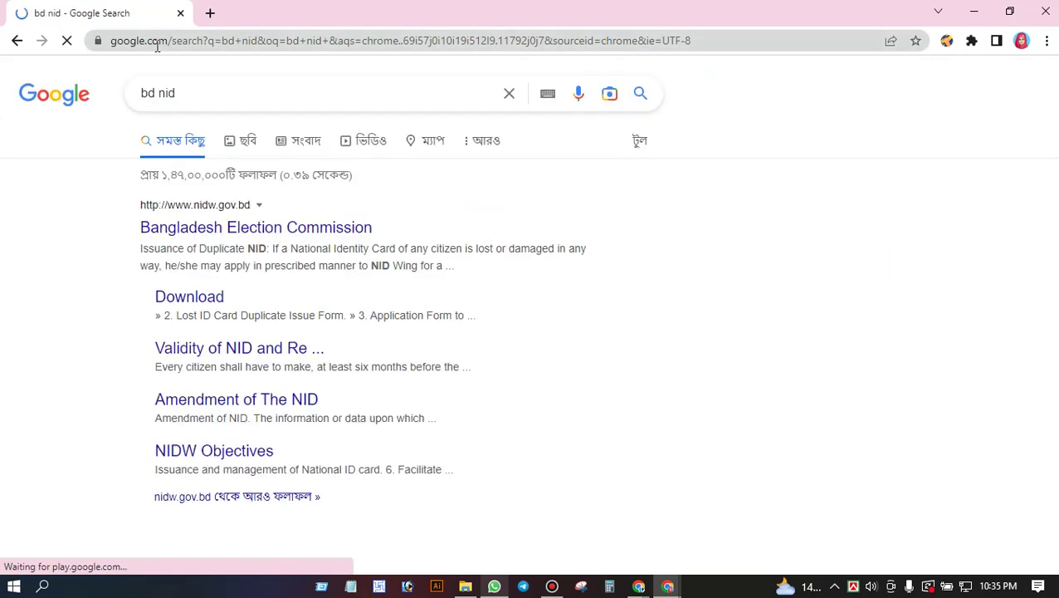
click(243, 141)
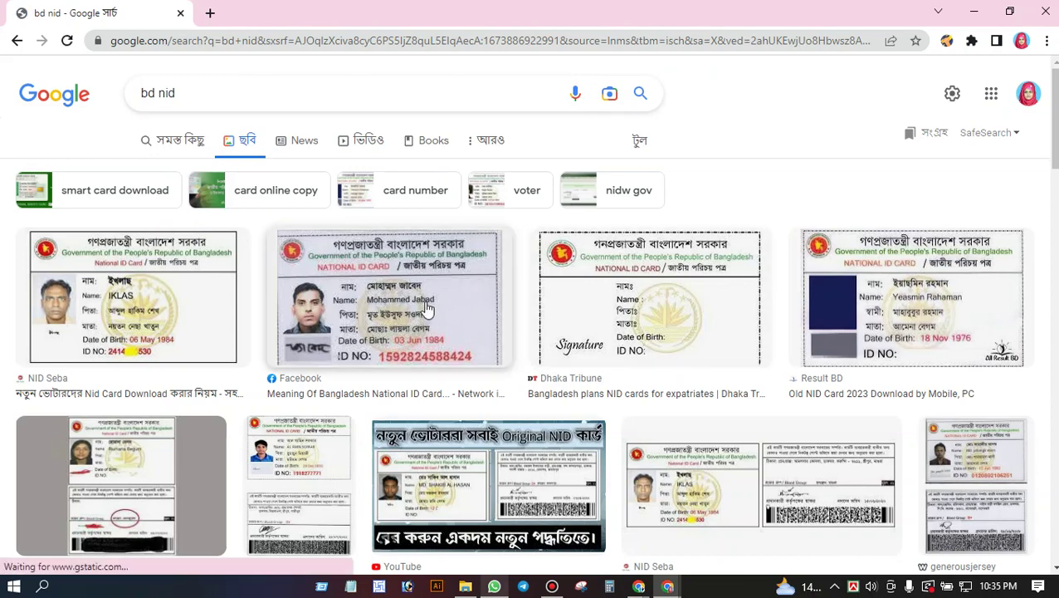
click(424, 309)
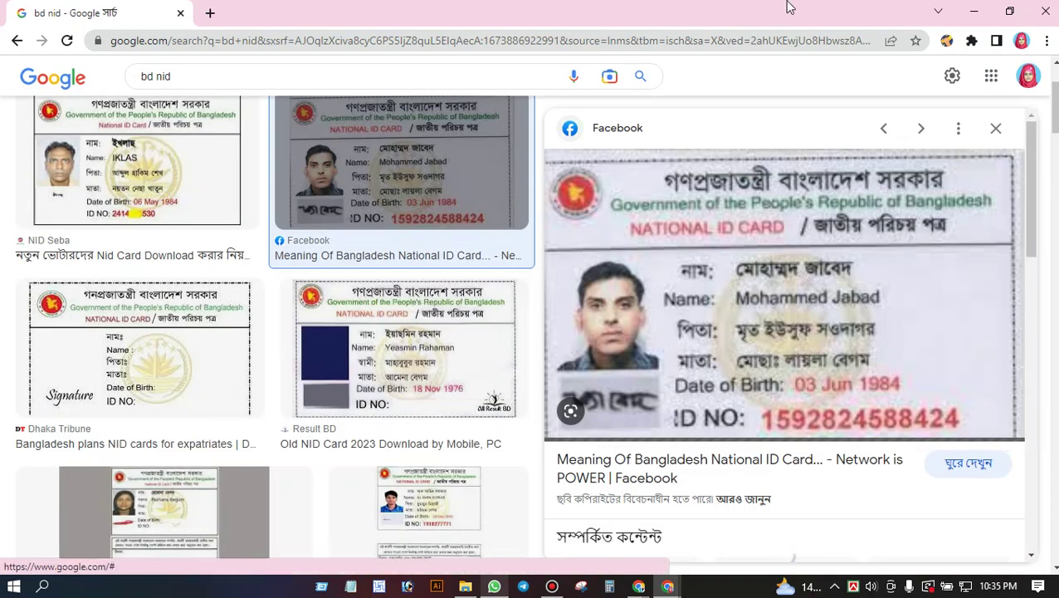
drag(788, 7, 330, 94)
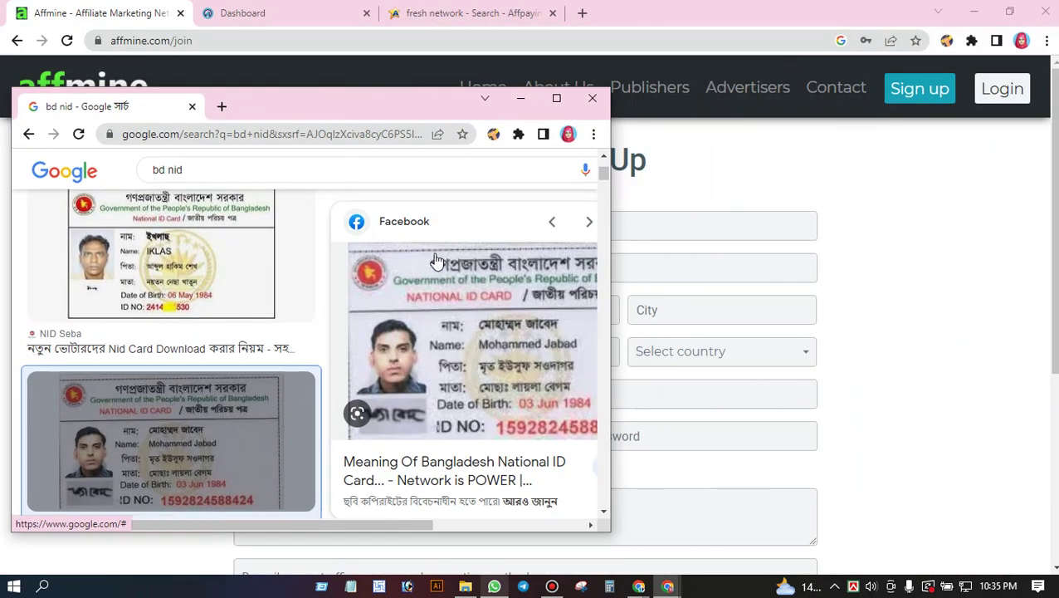
Step: Move the search window beside the form, scroll the images and preview the Facebook NID card
drag(406, 115, 897, 110)
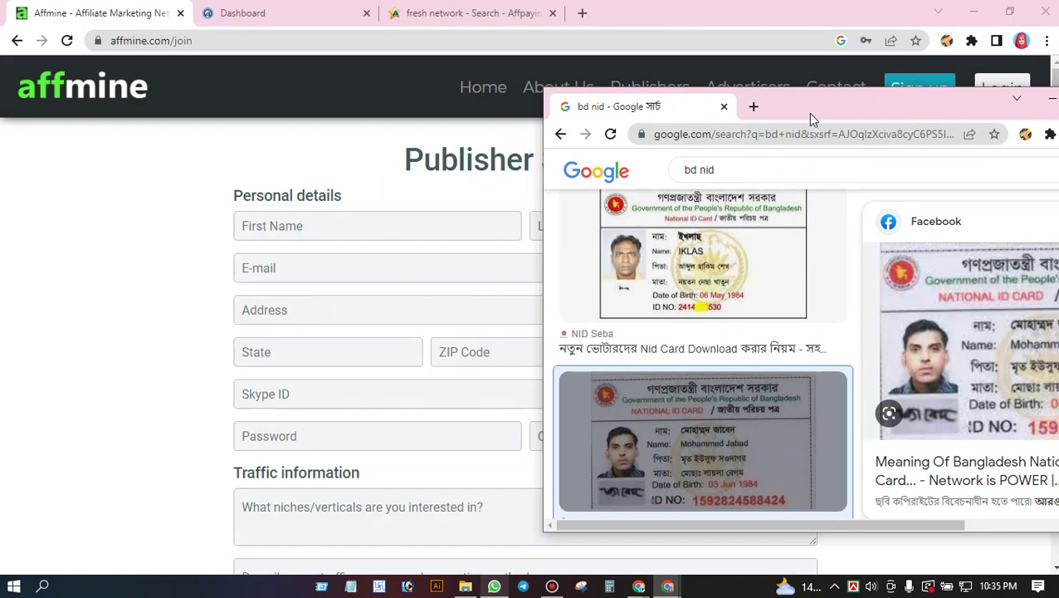
drag(811, 119, 725, 102)
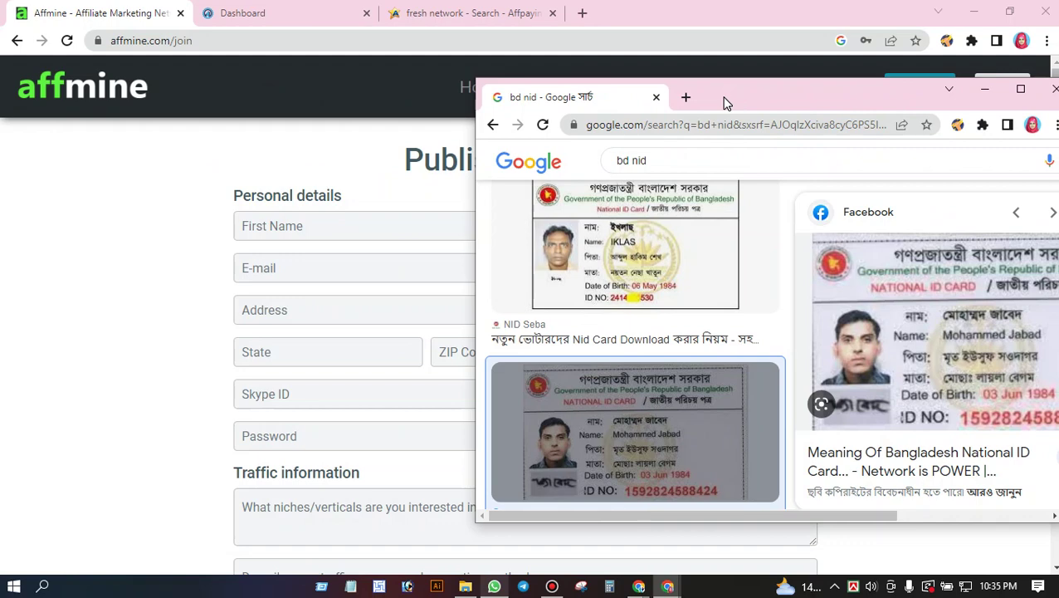
scroll(826, 365, down, 2)
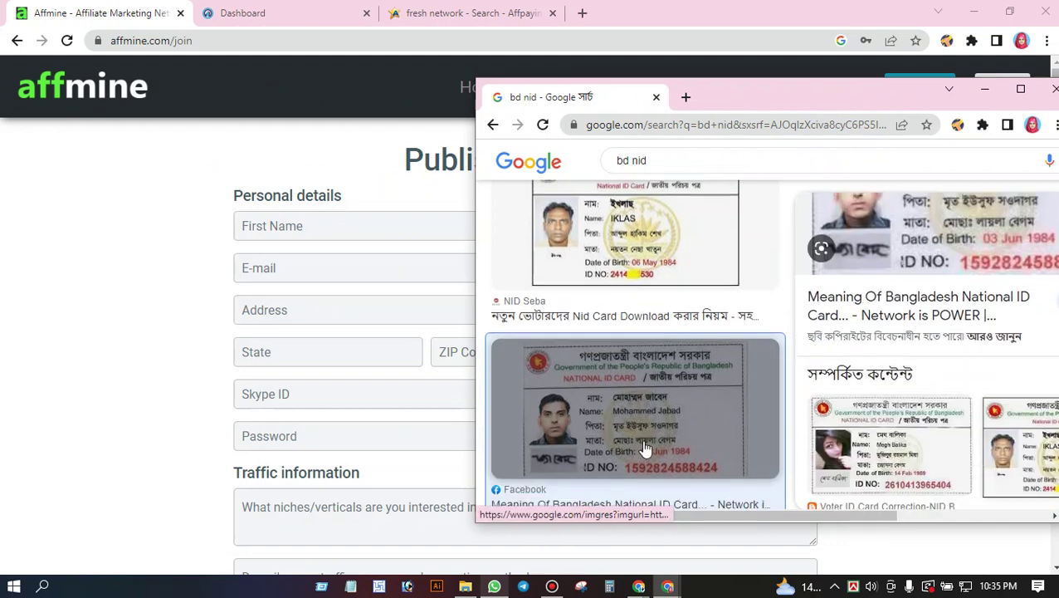
scroll(648, 444, down, 4)
scroll(652, 447, down, 5)
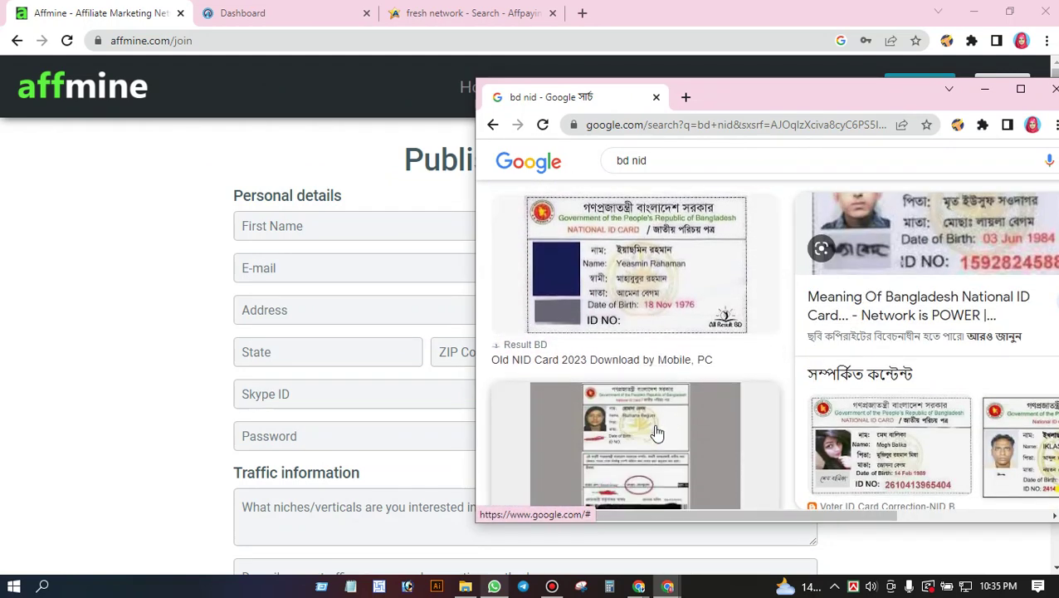
scroll(656, 434, down, 5)
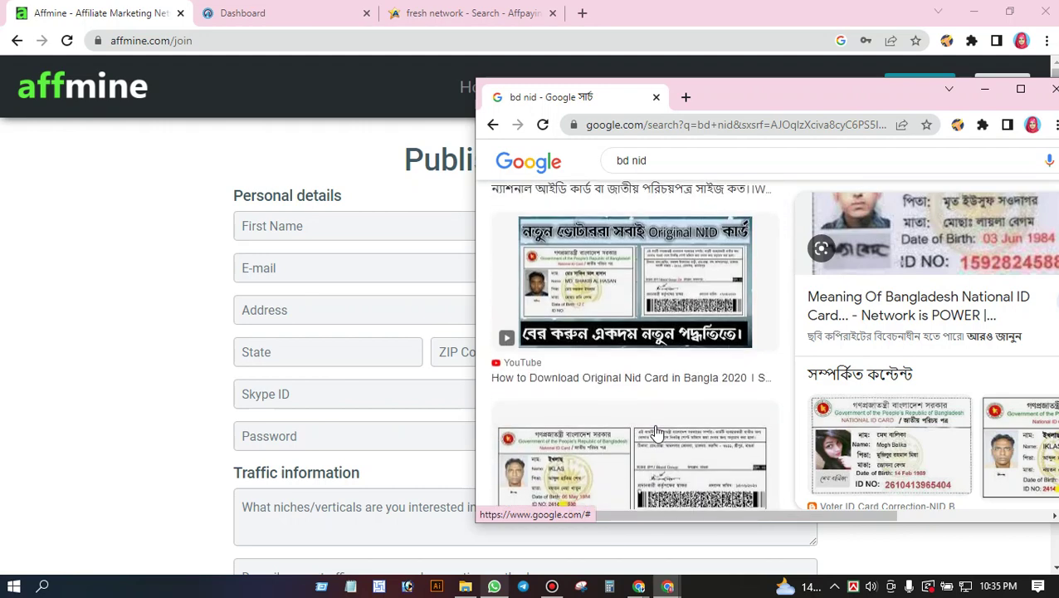
scroll(659, 431, down, 3)
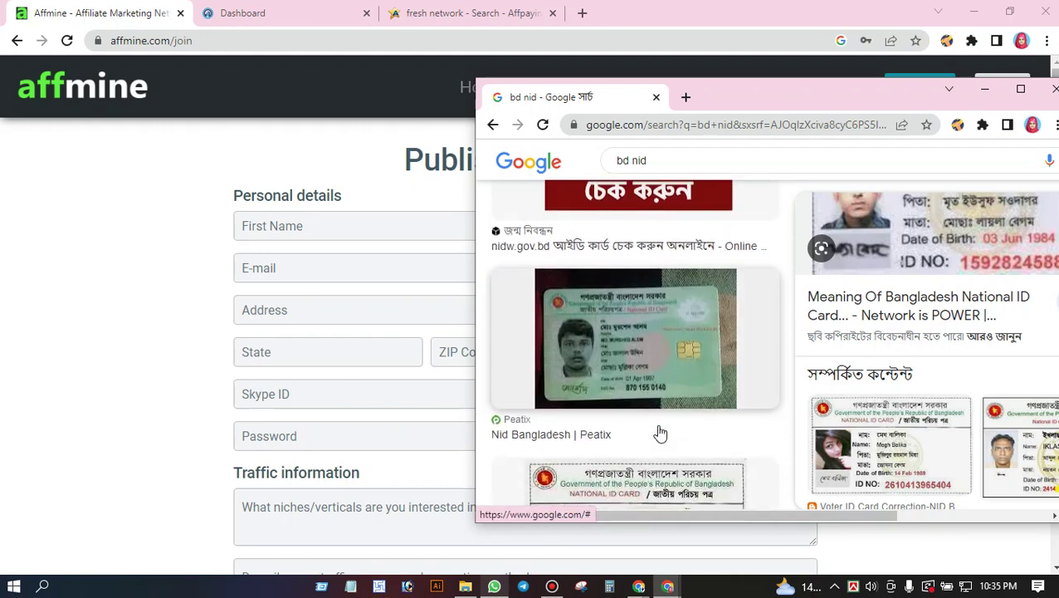
scroll(658, 405, down, 5)
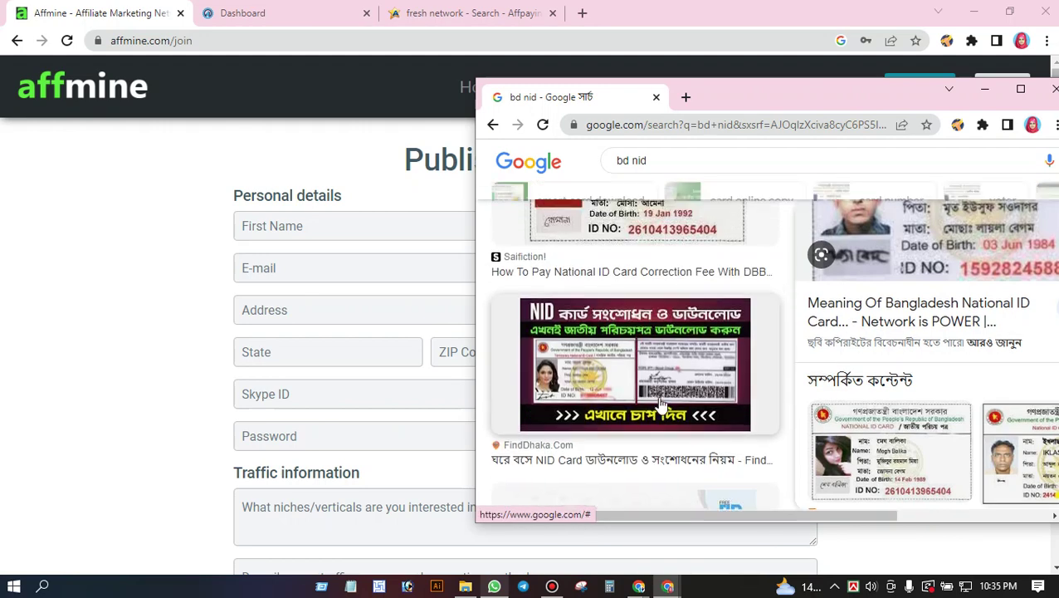
scroll(660, 402, up, 3)
scroll(661, 404, down, 5)
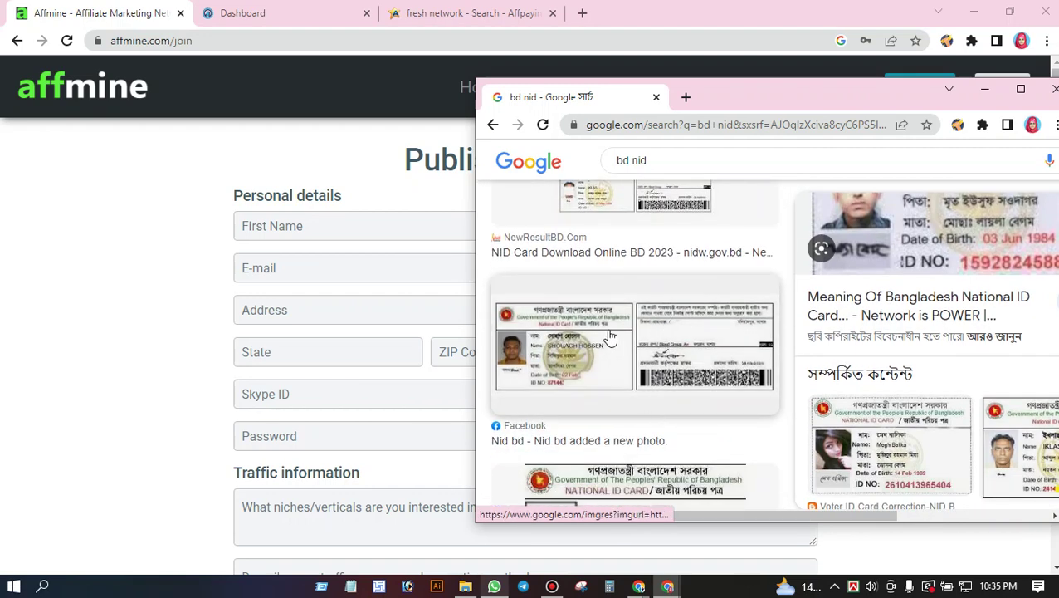
click(611, 338)
drag(739, 104, 990, 106)
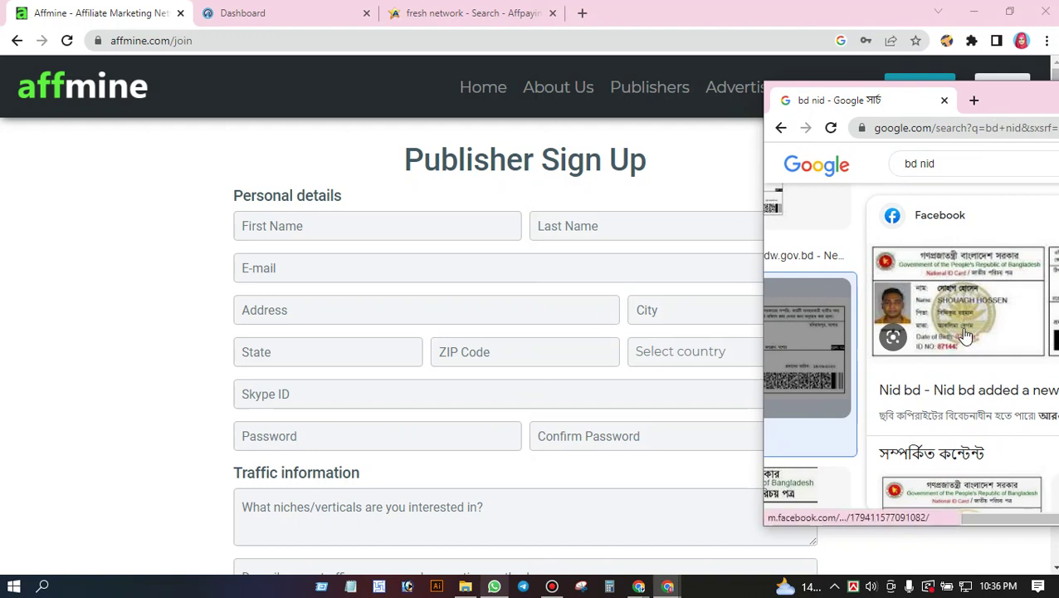
click(285, 230)
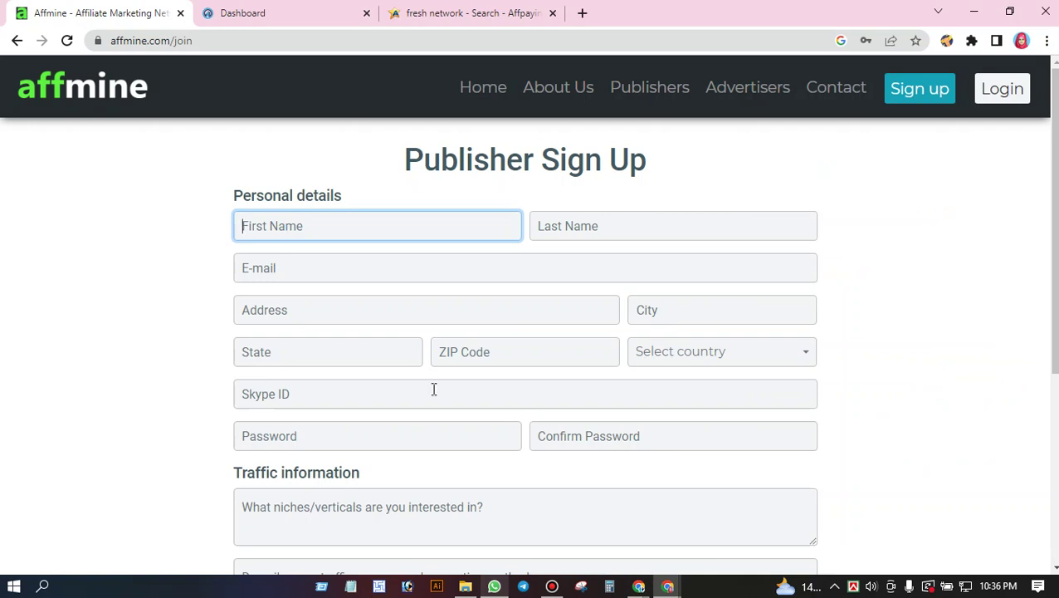
click(666, 588)
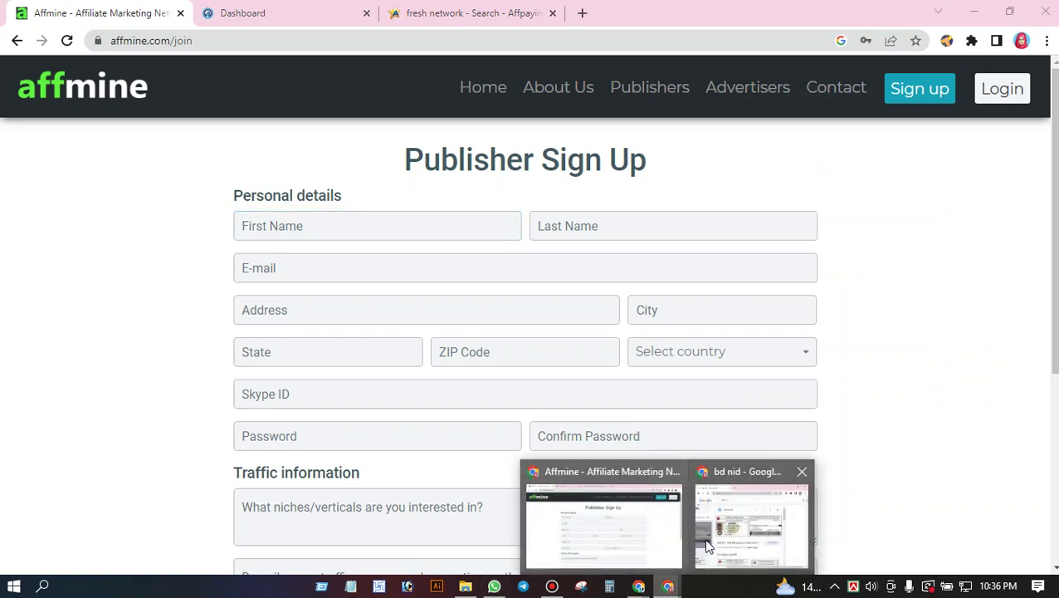
click(752, 527)
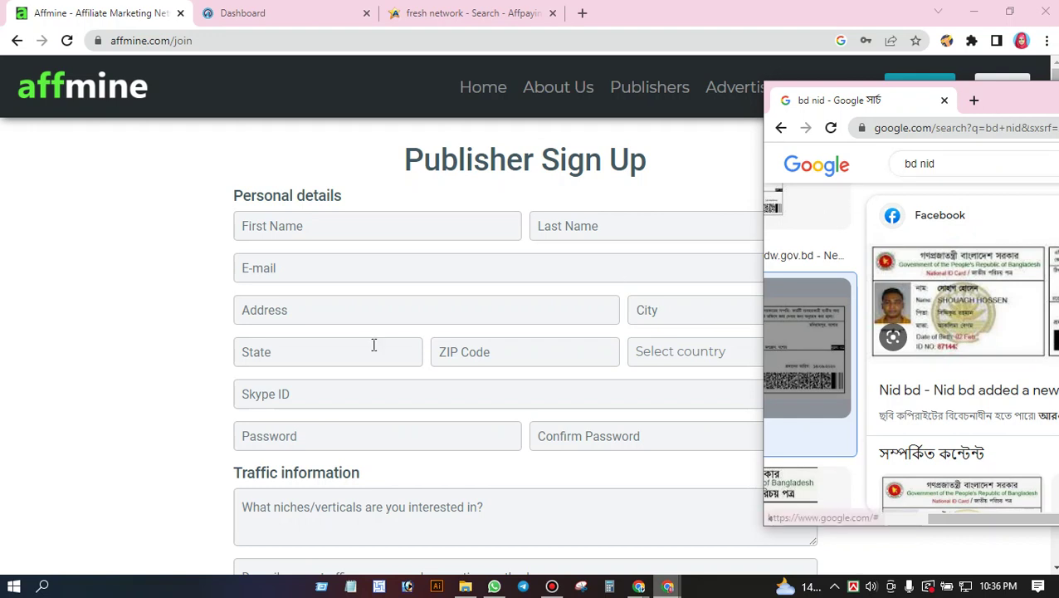
click(298, 228)
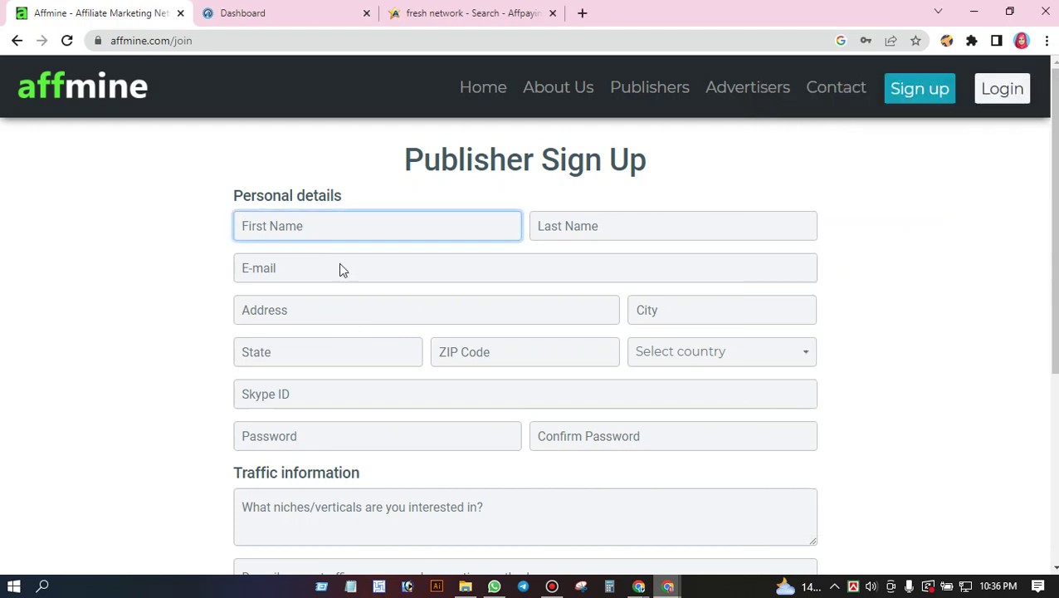
mouse_move(668, 586)
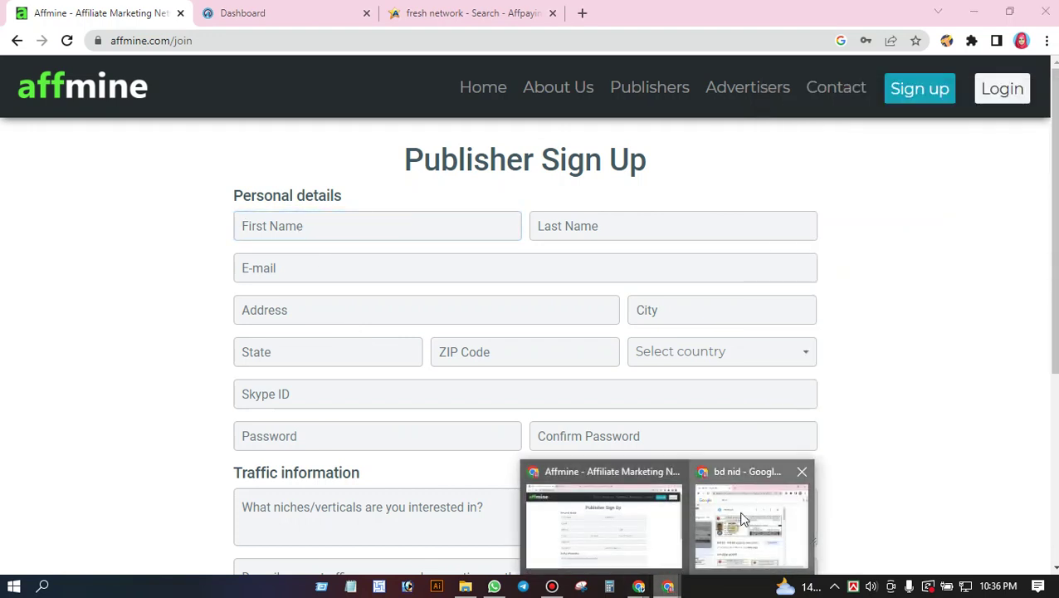
click(747, 514)
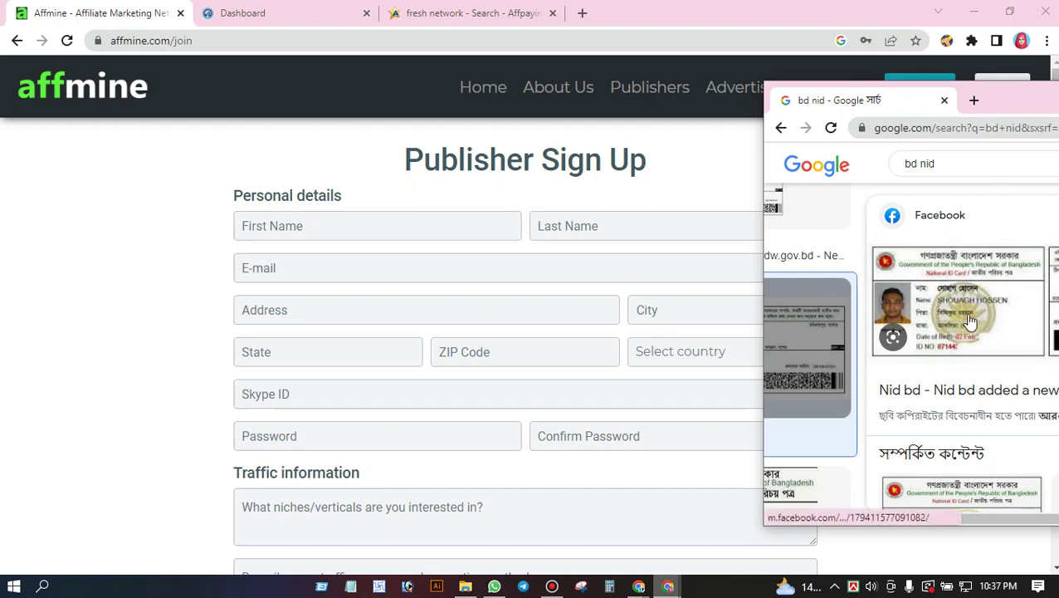
scroll(972, 321, down, 1)
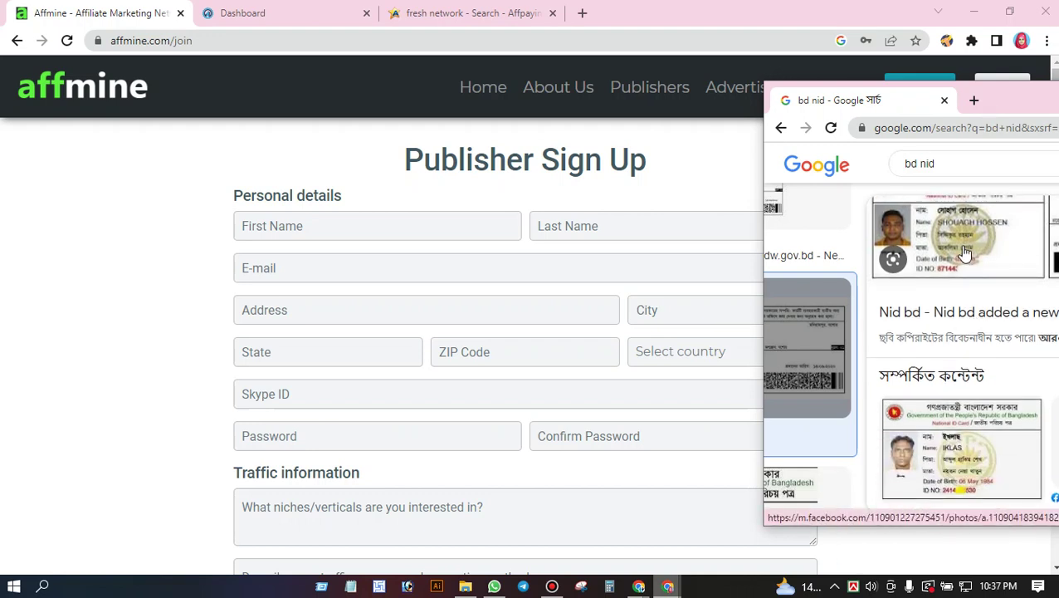
Step: Type the card holder's first name into First Name, checking the NID card and fixing a typo
click(322, 223)
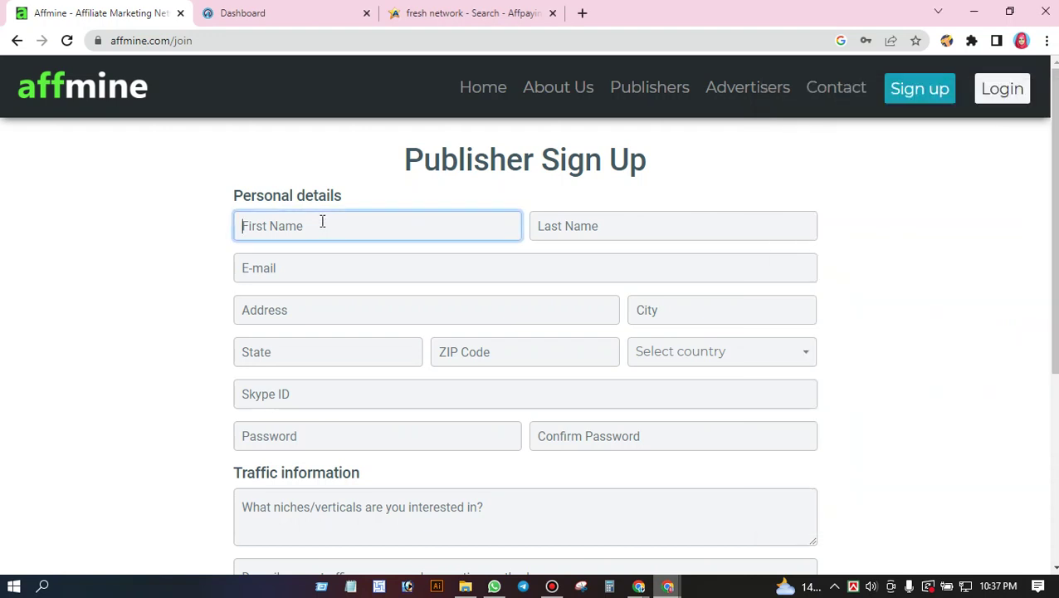
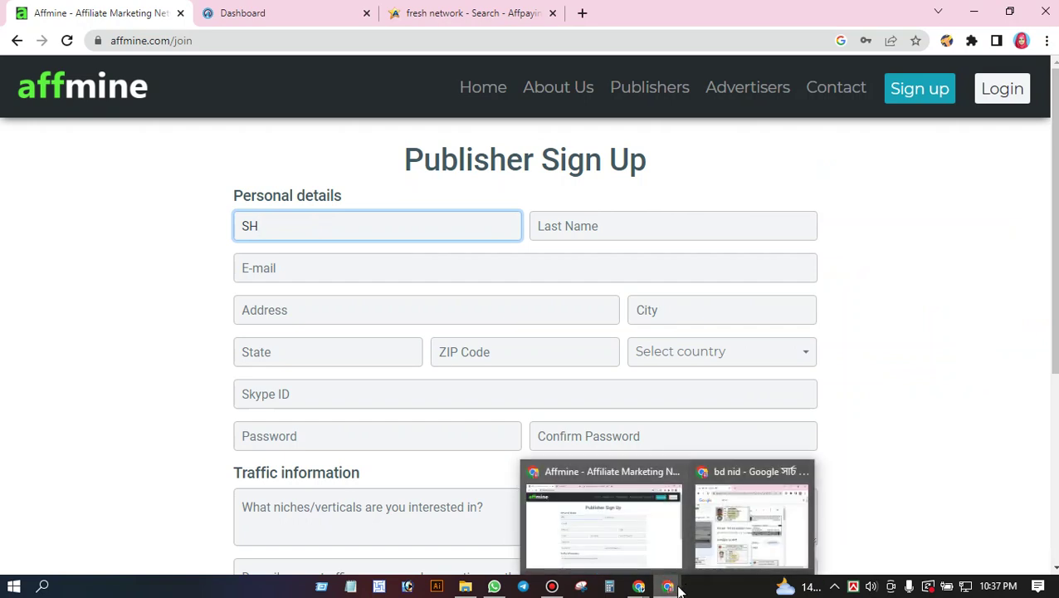
click(749, 515)
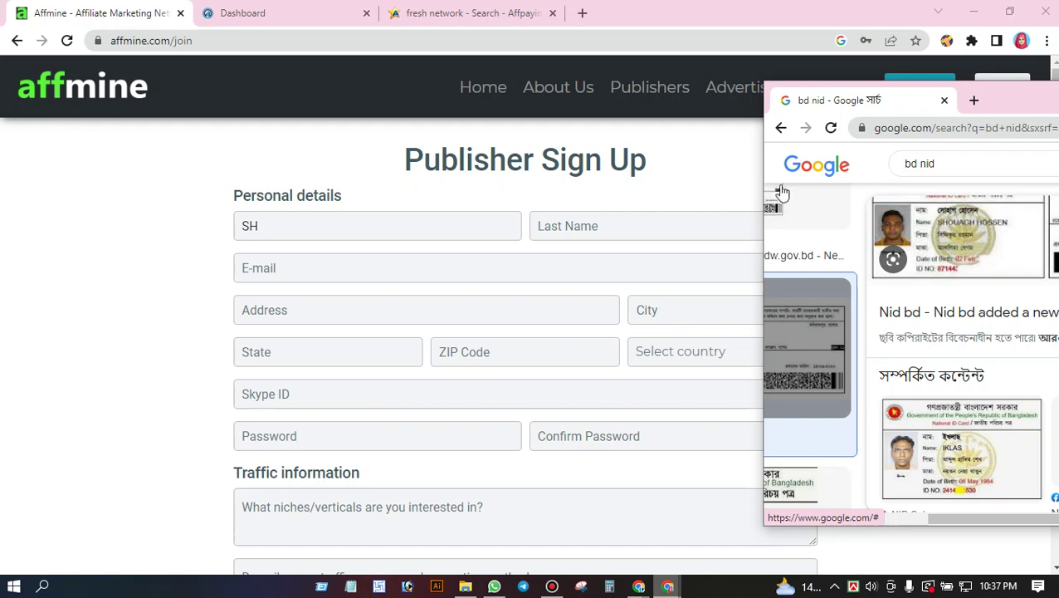
click(335, 229)
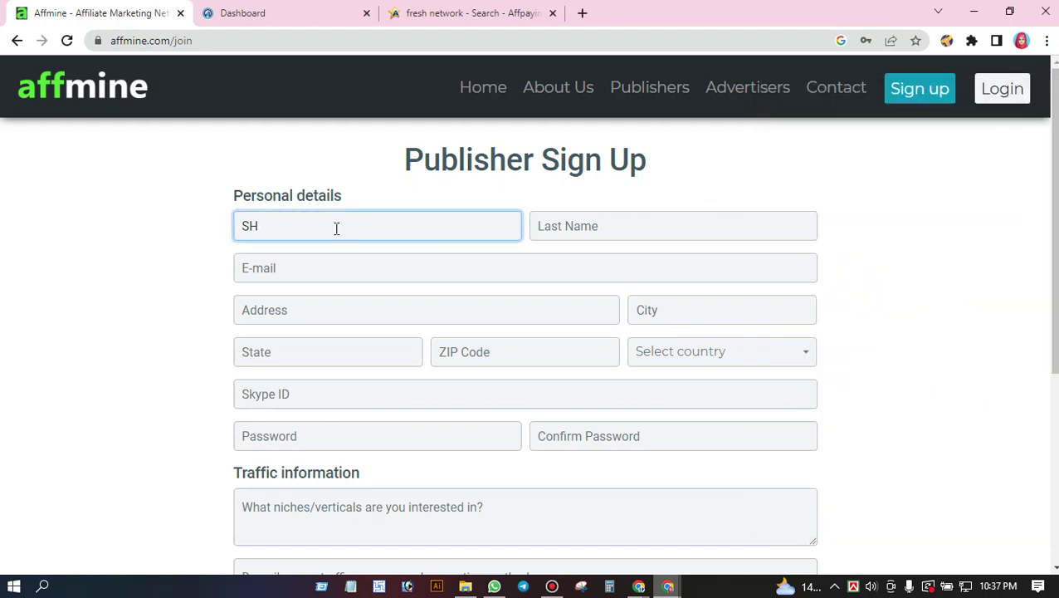
mouse_move(669, 586)
click(751, 523)
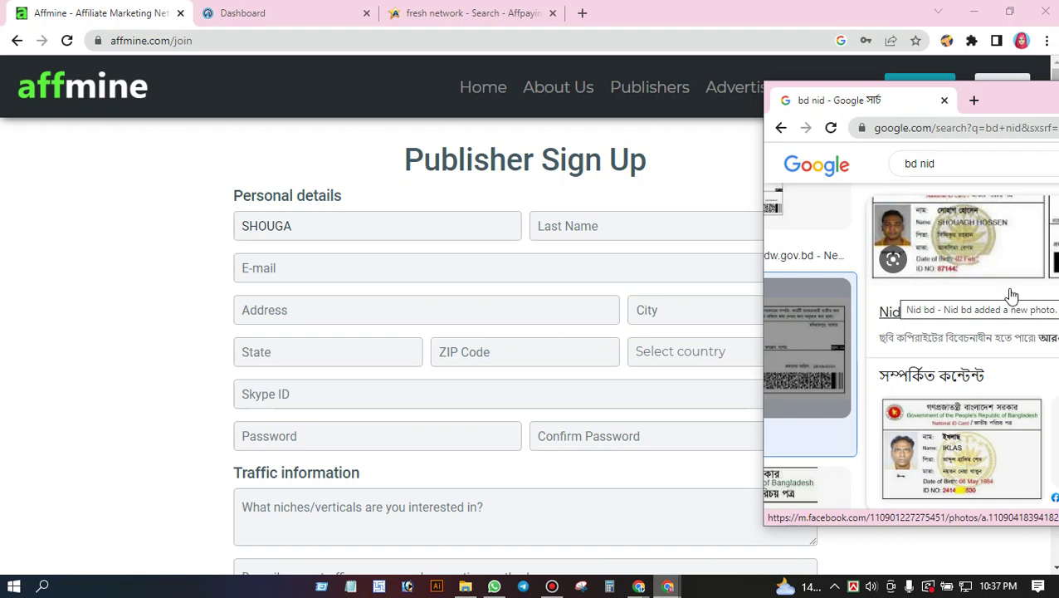
click(314, 224)
key(BackSpace)
key(BackSpace)
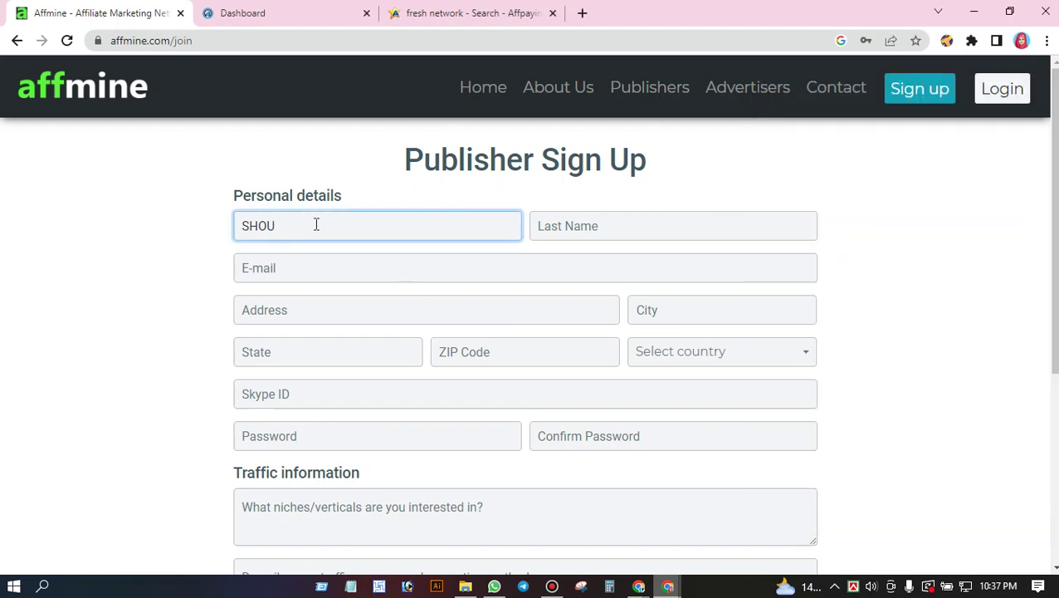
Step: Enter the card holder's surname into Last Name and recheck the first name against the card
click(575, 226)
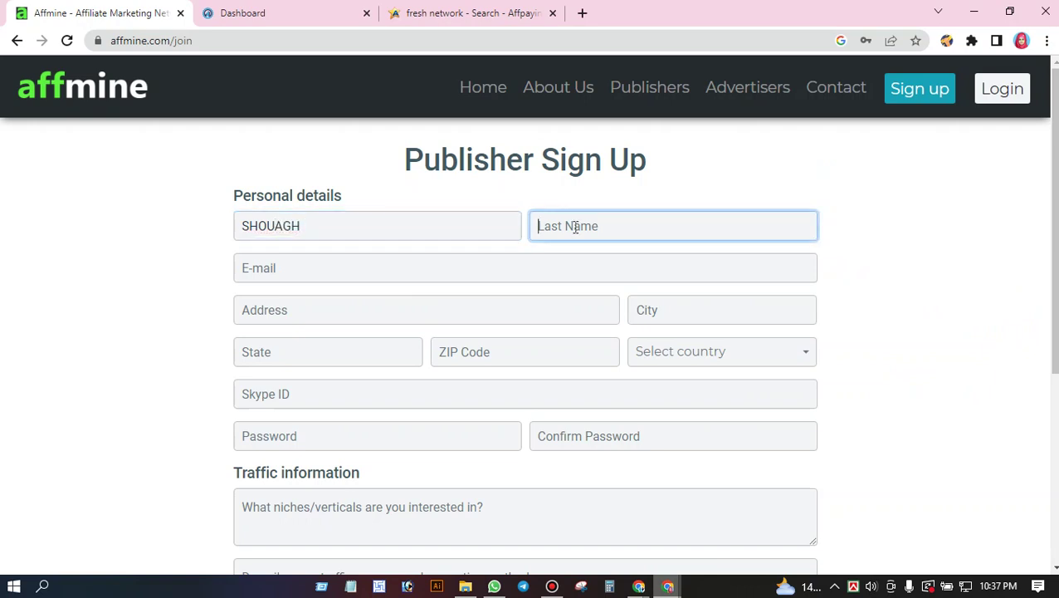
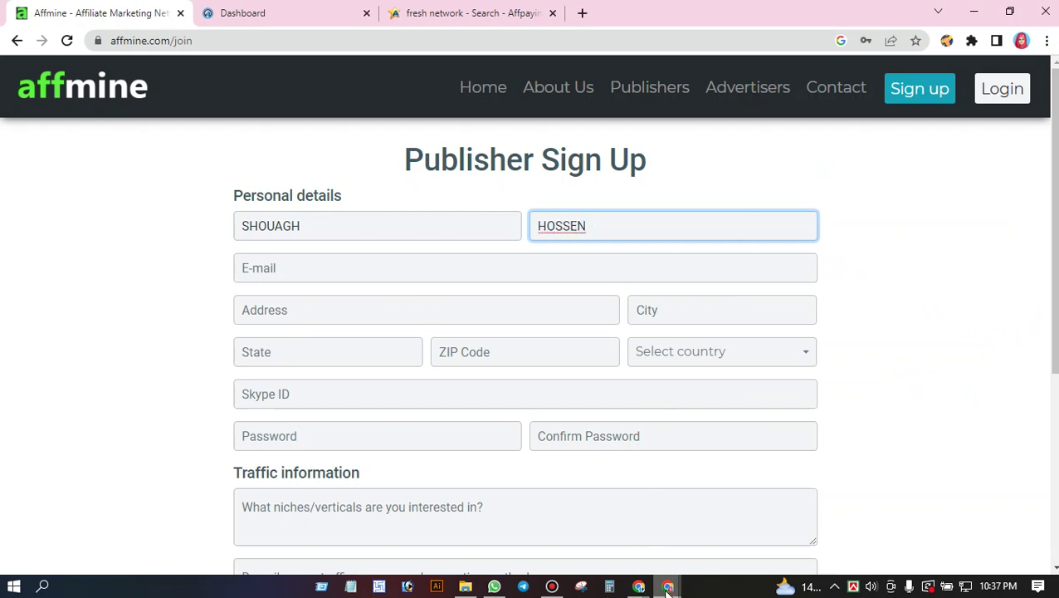
mouse_move(668, 591)
click(757, 515)
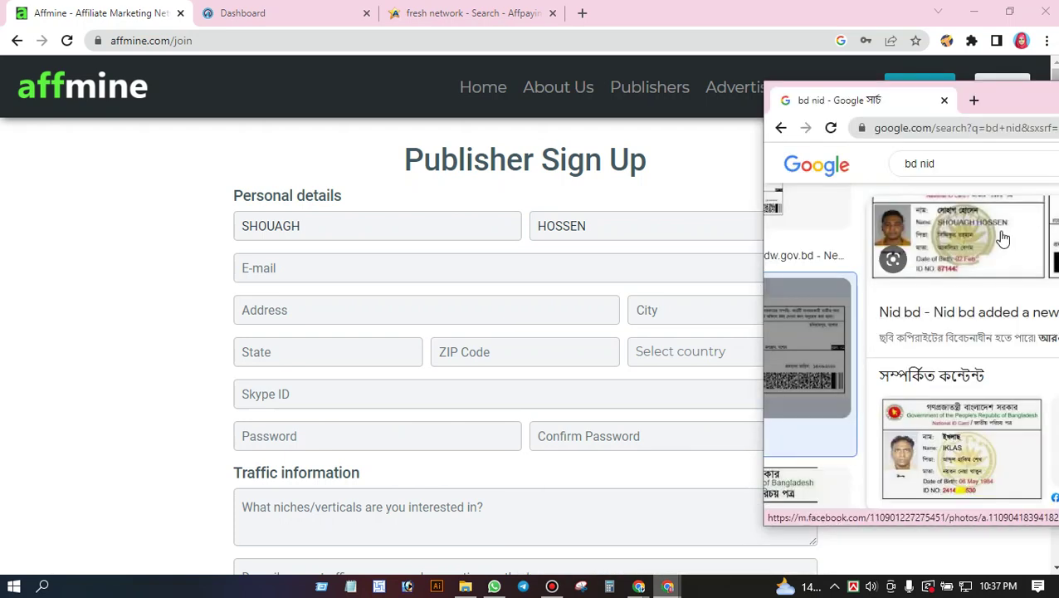
click(319, 228)
drag(320, 227, 238, 226)
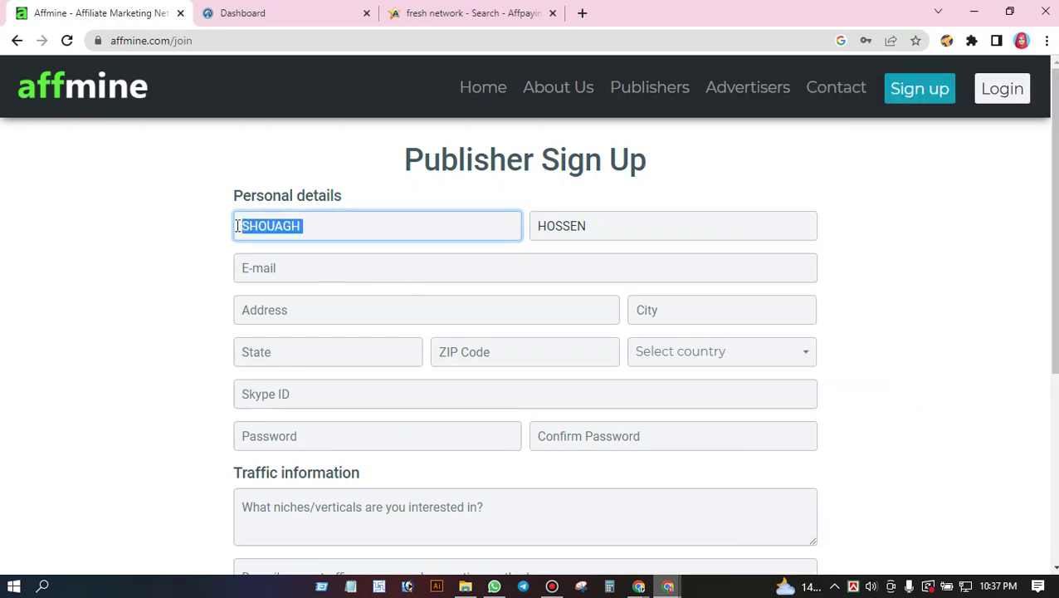
click(239, 224)
double_click(254, 222)
click(256, 224)
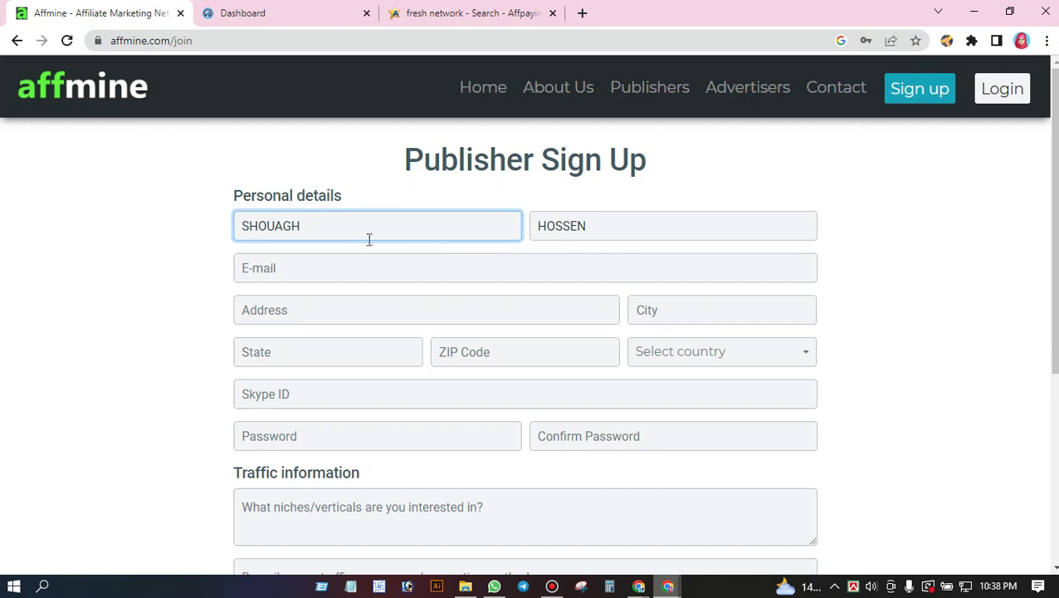
Step: Copy the first and last names from the name fields into the E-mail field
drag(370, 239, 210, 224)
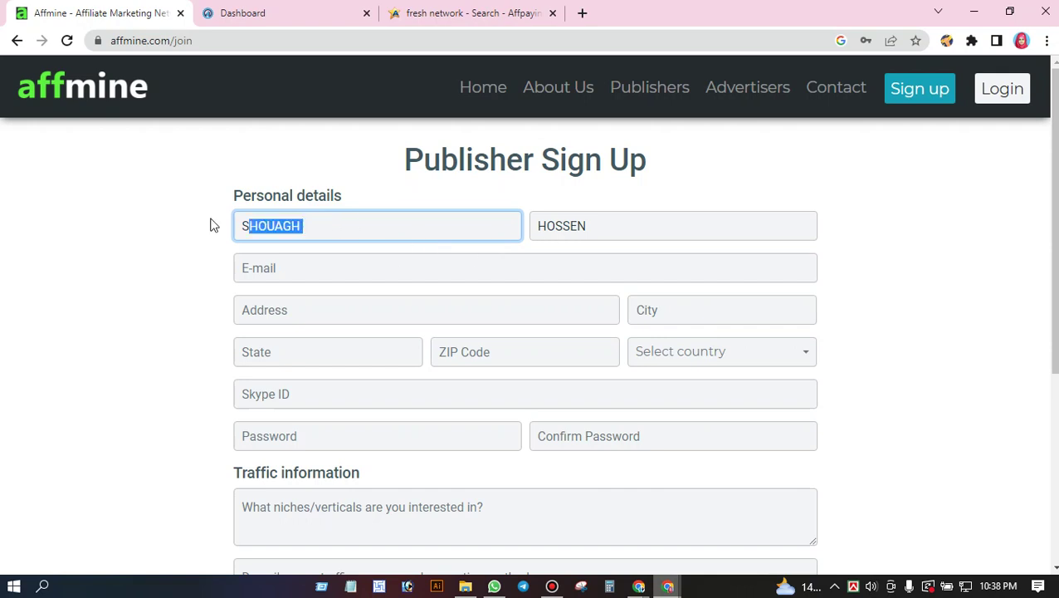
click(263, 270)
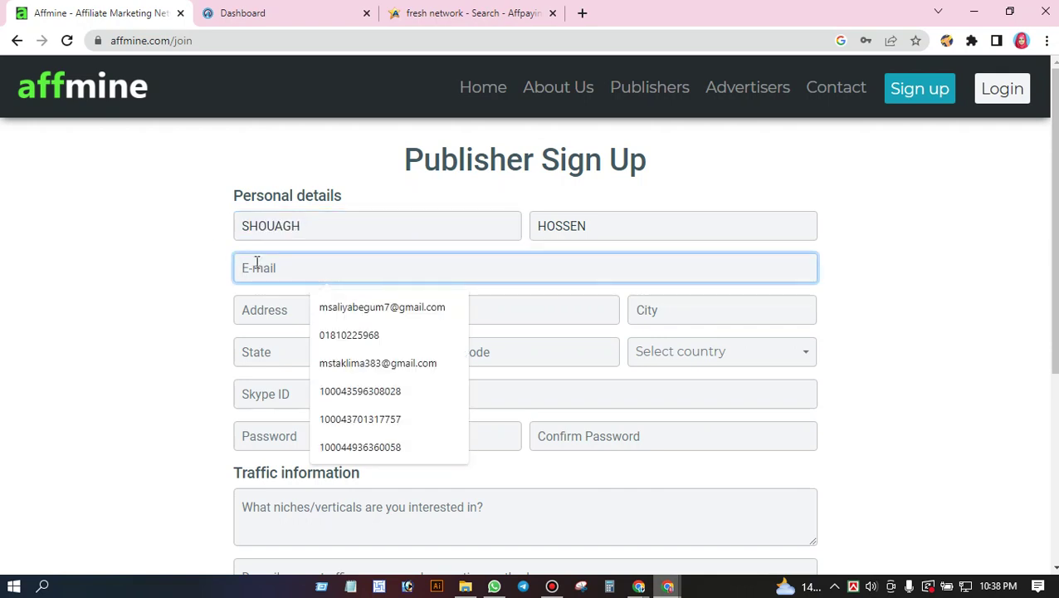
click(306, 225)
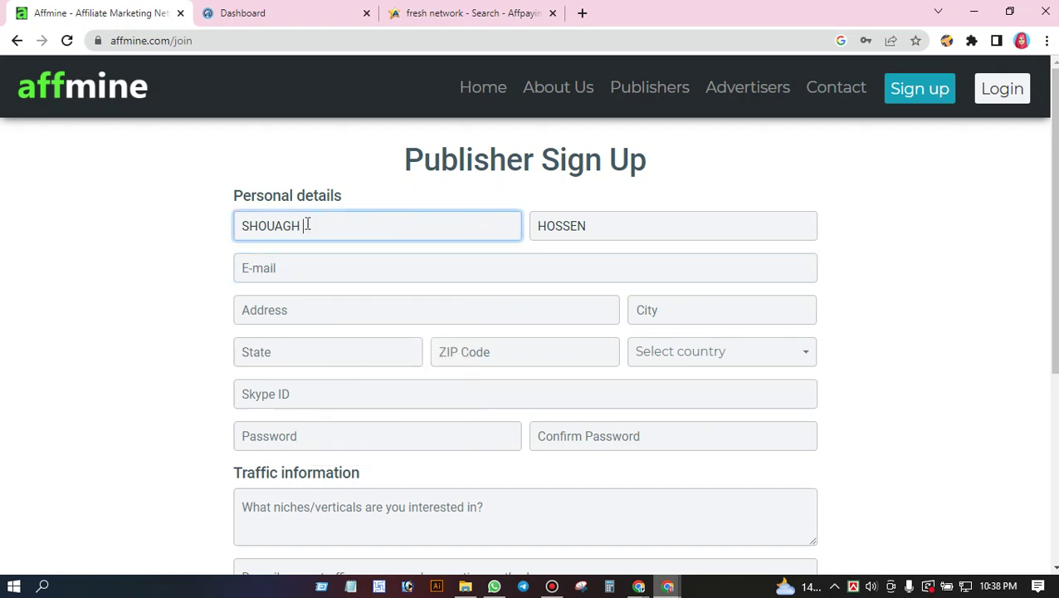
drag(298, 227, 210, 231)
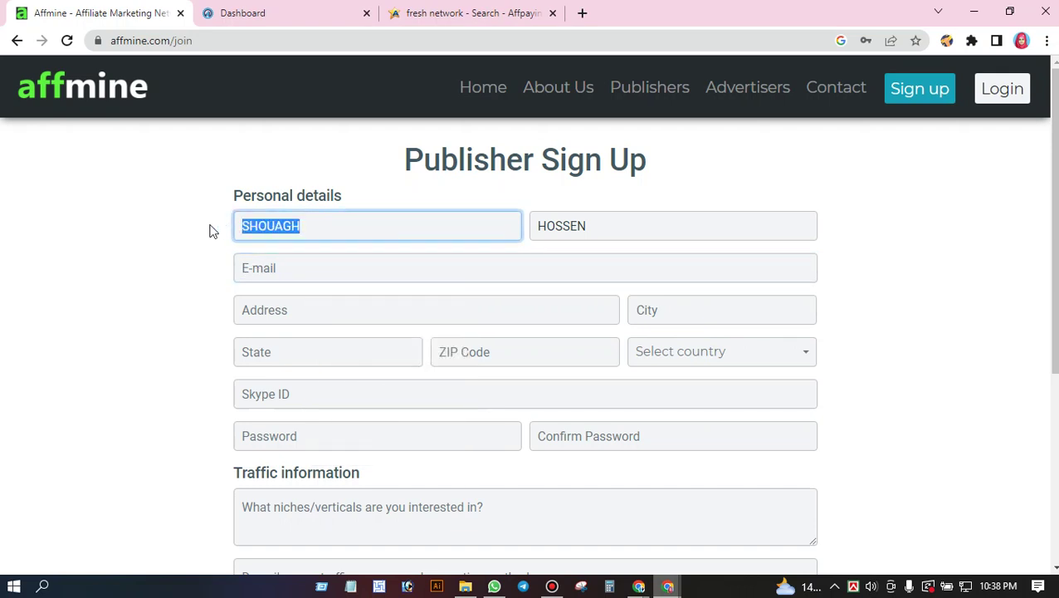
key(ctrl+c)
click(249, 269)
key(ctrl+v)
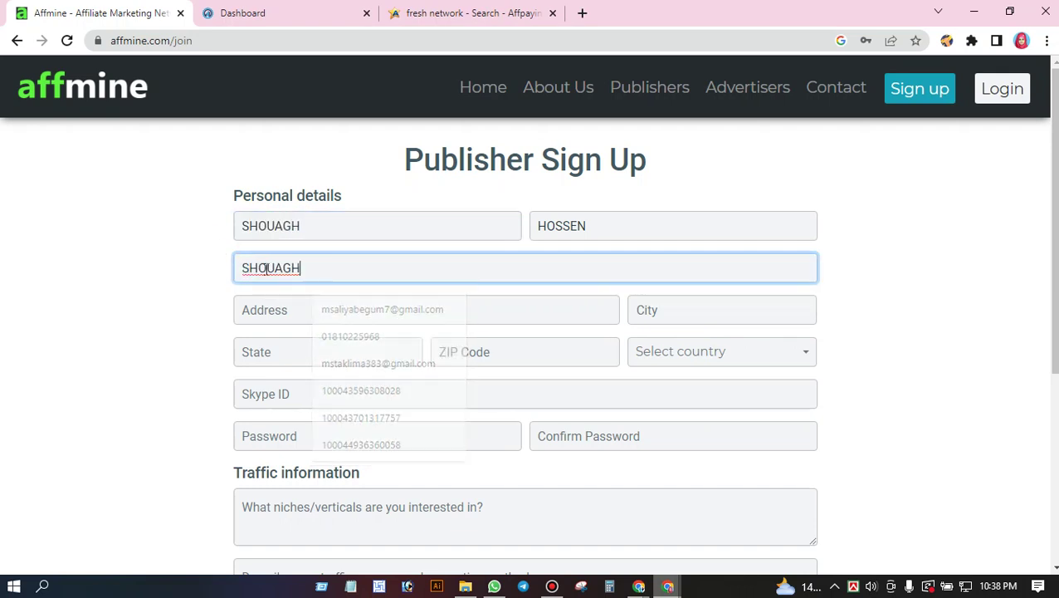
drag(600, 226, 538, 226)
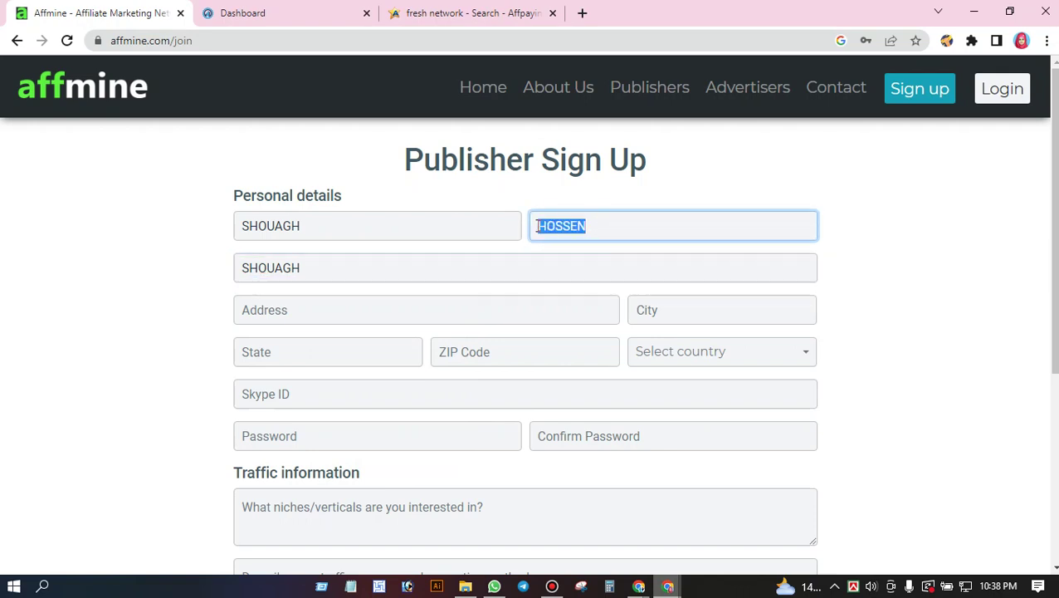
click(313, 270)
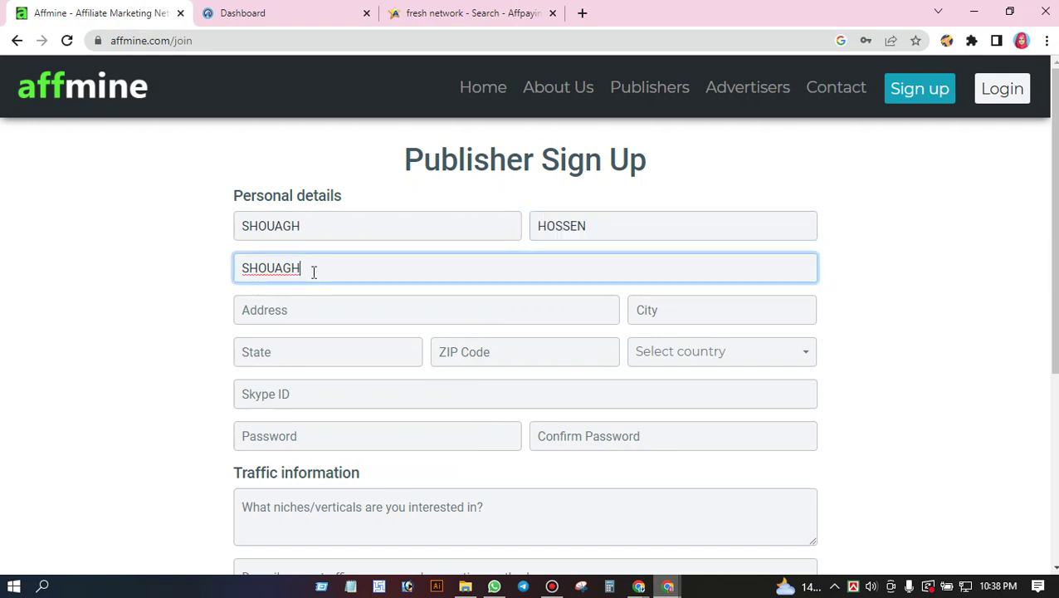
key(ctrl+v)
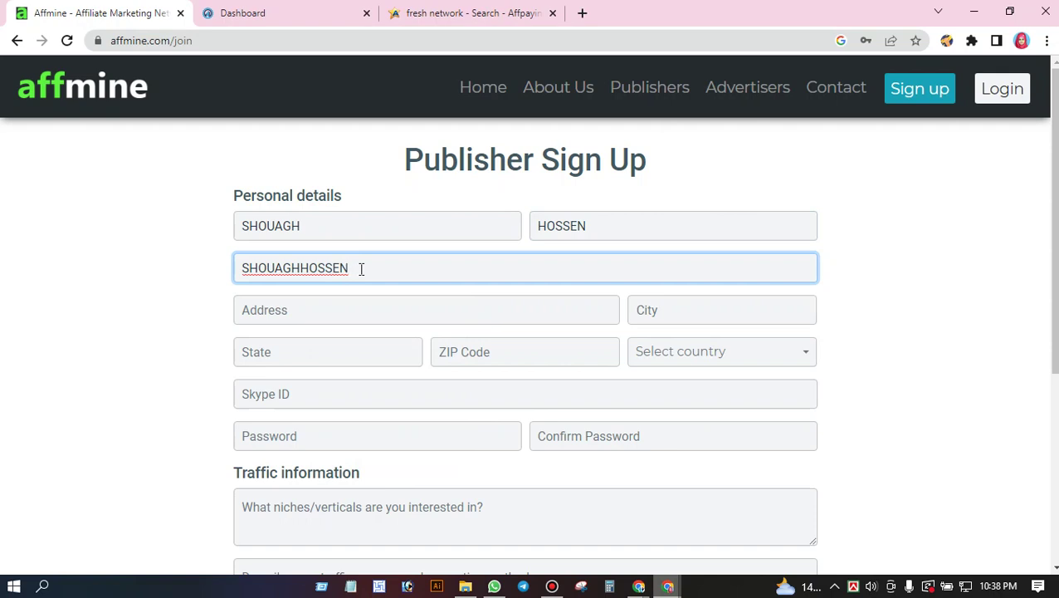
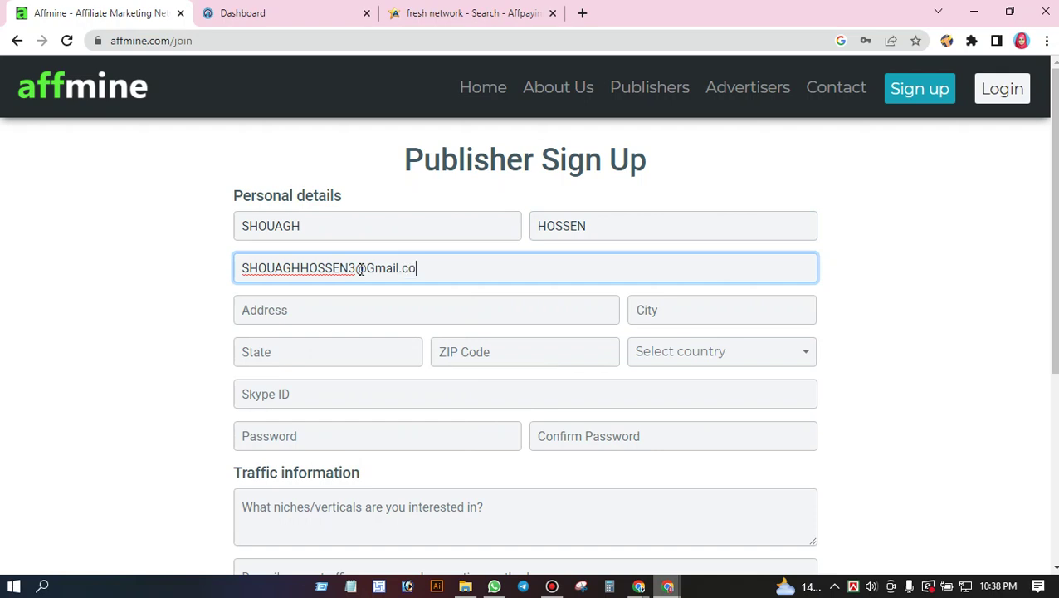
Step: Finish the e-mail with 3 and the Gmail domain, correcting the capitalised letters
click(325, 312)
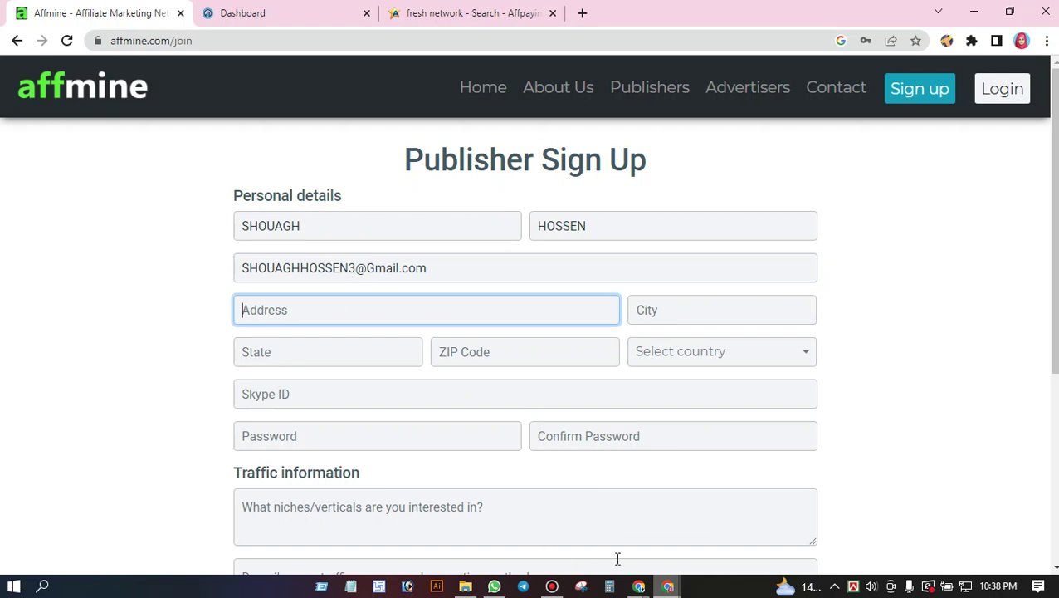
Step: Bring the bd nid image search window forward and slide it left
click(670, 588)
click(765, 508)
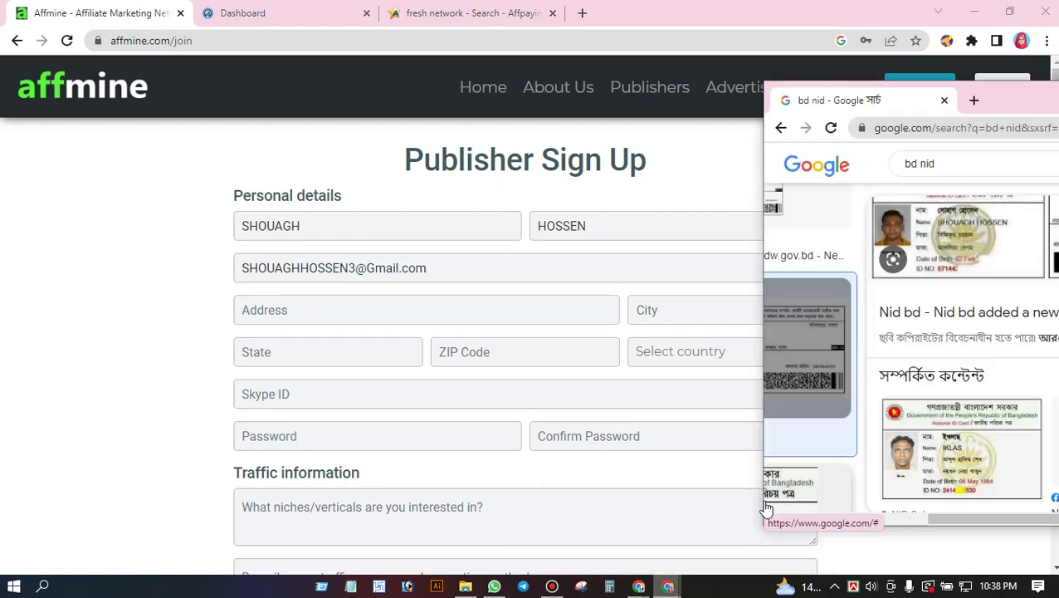
drag(1007, 97, 920, 79)
scroll(929, 347, up, 1)
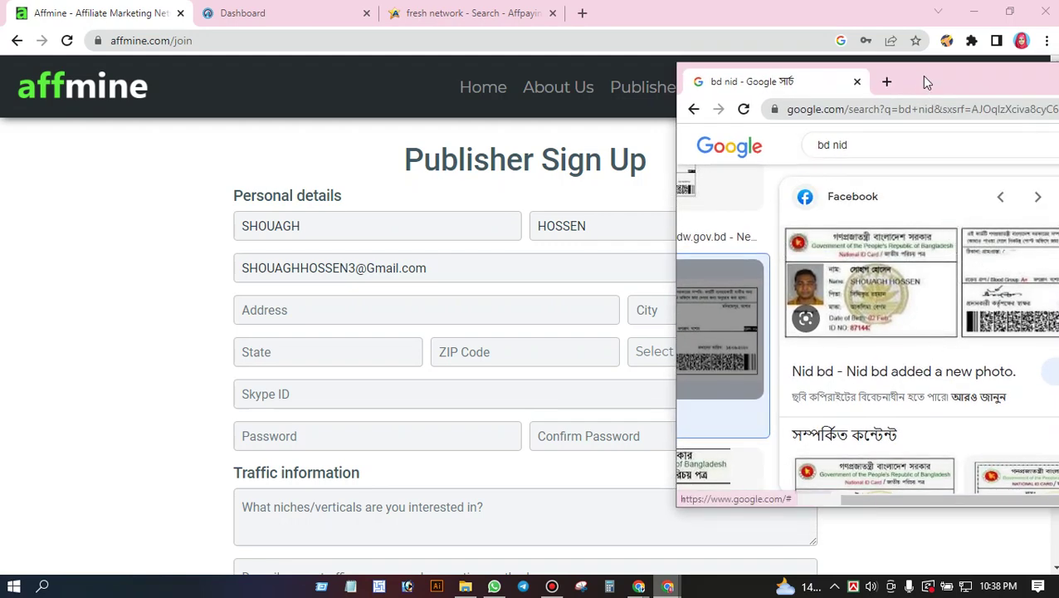
drag(922, 76, 904, 82)
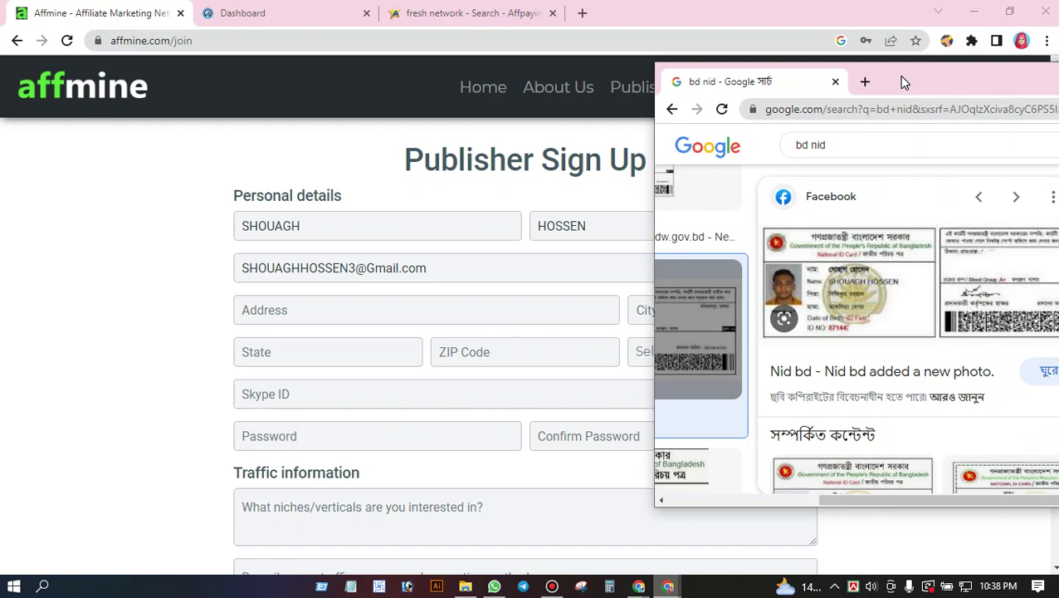
drag(902, 77, 788, 76)
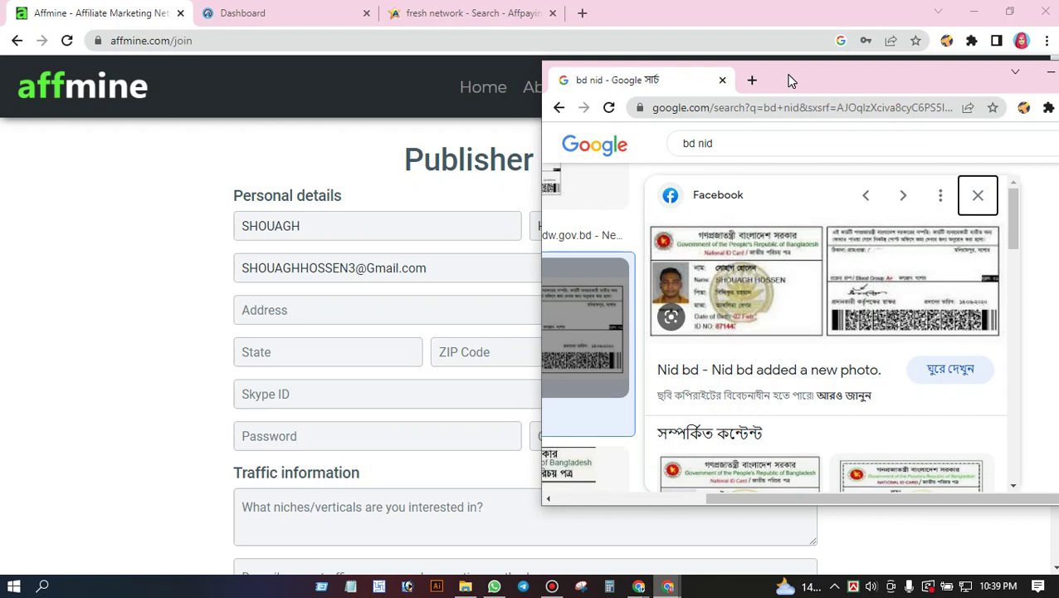
scroll(898, 328, up, 1)
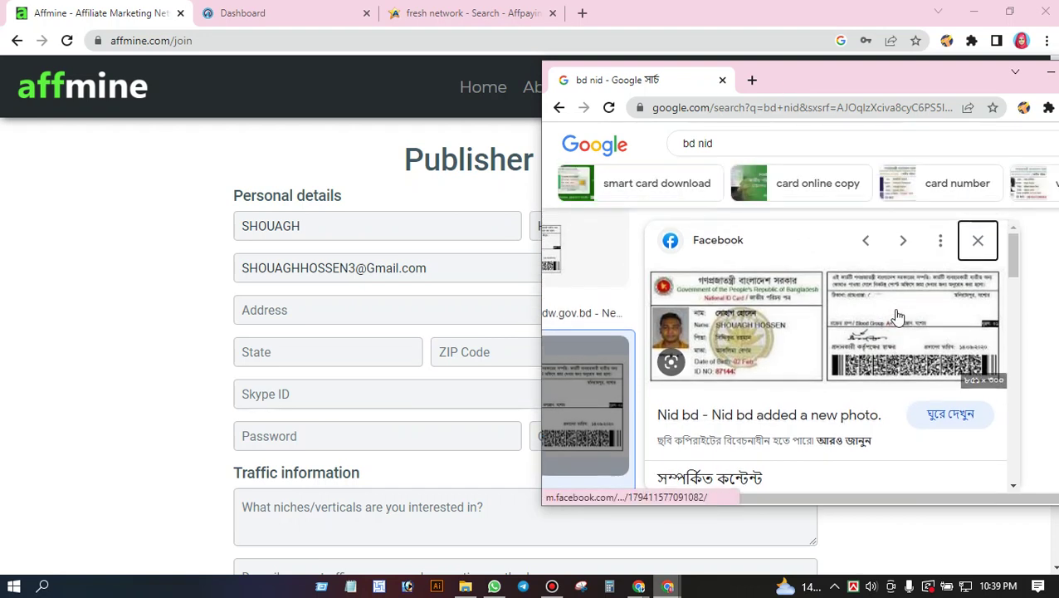
Step: Open the sample NID card's Facebook post from the Nid bd page beside the form
click(897, 316)
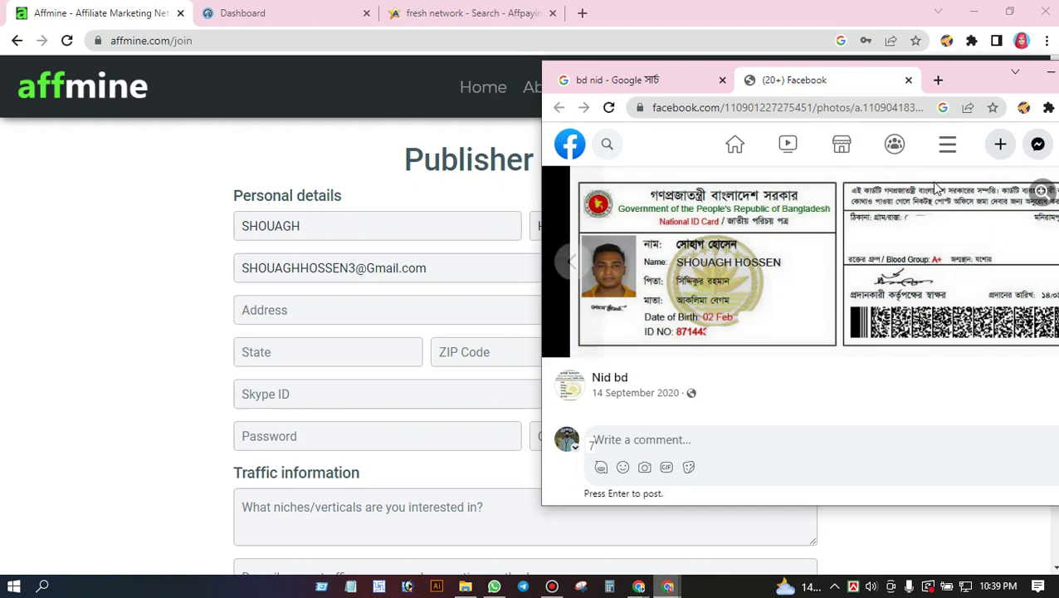
drag(976, 78, 873, 80)
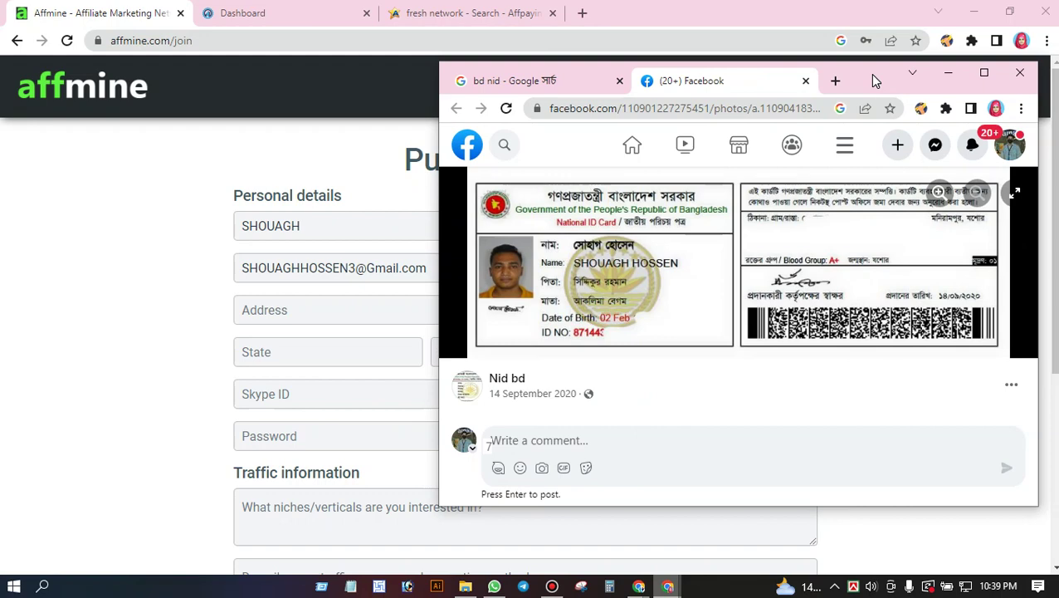
drag(873, 74, 963, 75)
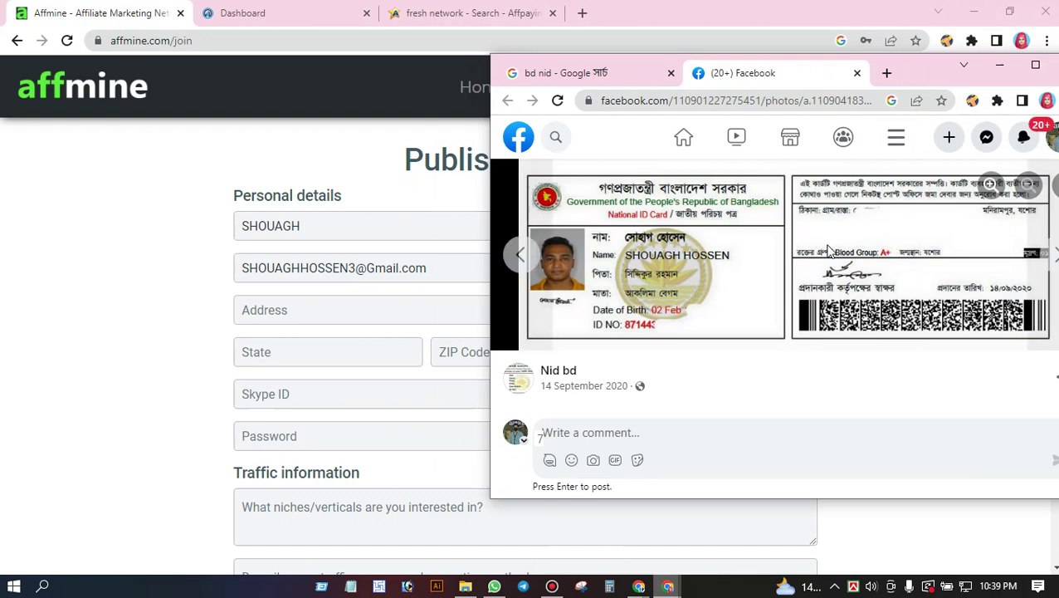
Step: Return to the bd nid image results and scroll through the preview panel
click(602, 73)
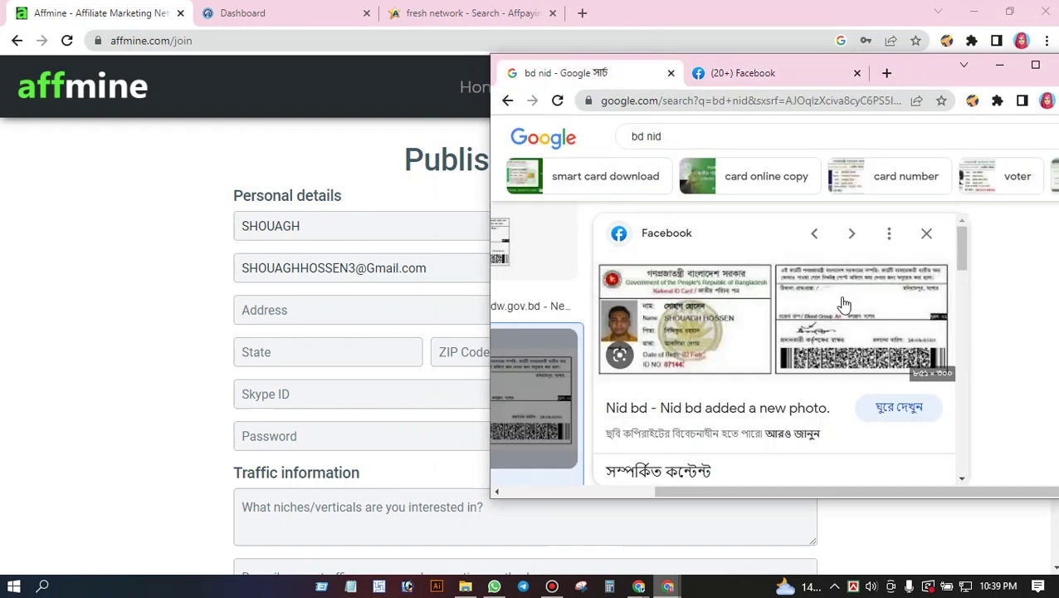
scroll(830, 302, down, 3)
scroll(811, 288, down, 2)
scroll(812, 288, up, 1)
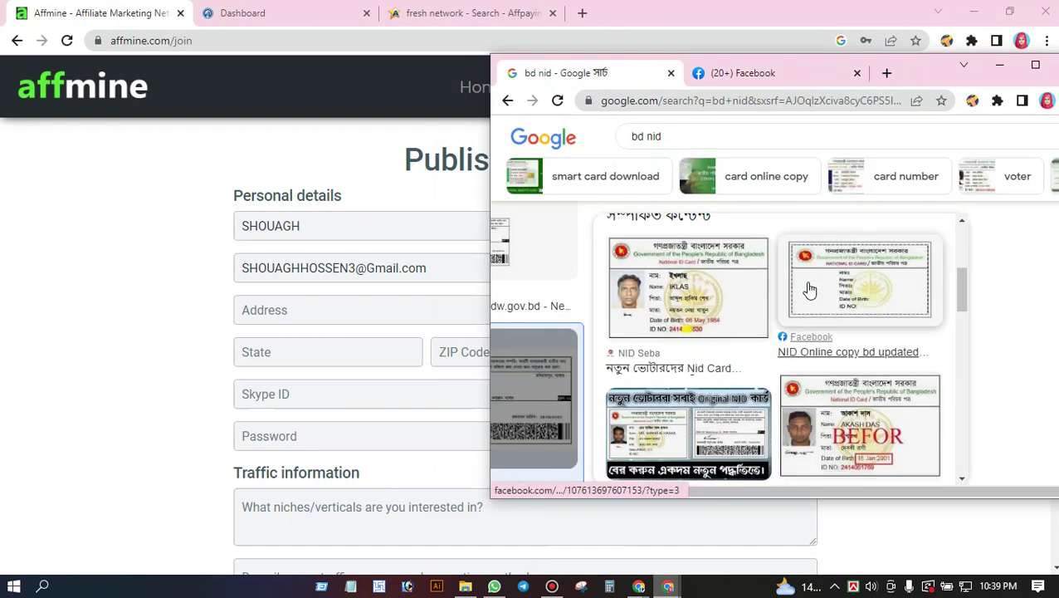
scroll(809, 288, down, 2)
scroll(809, 288, down, 3)
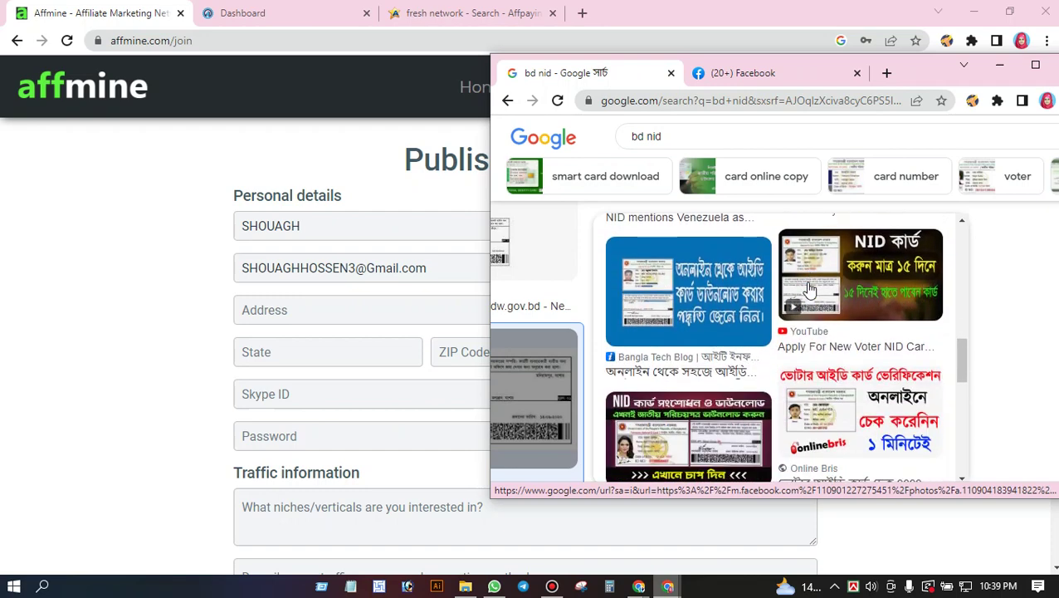
scroll(810, 288, down, 4)
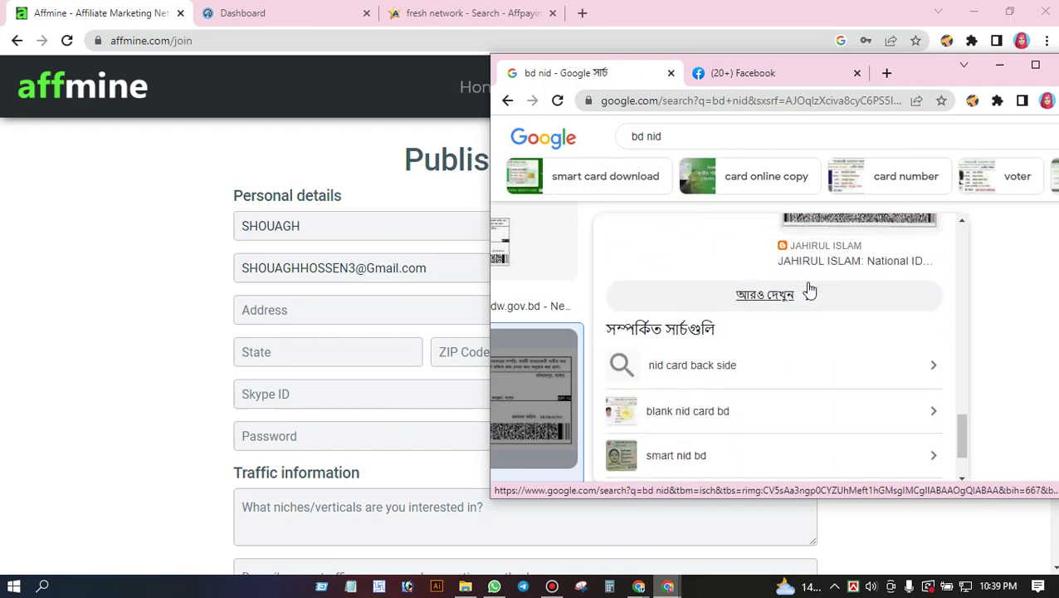
scroll(810, 290, up, 2)
scroll(809, 288, up, 8)
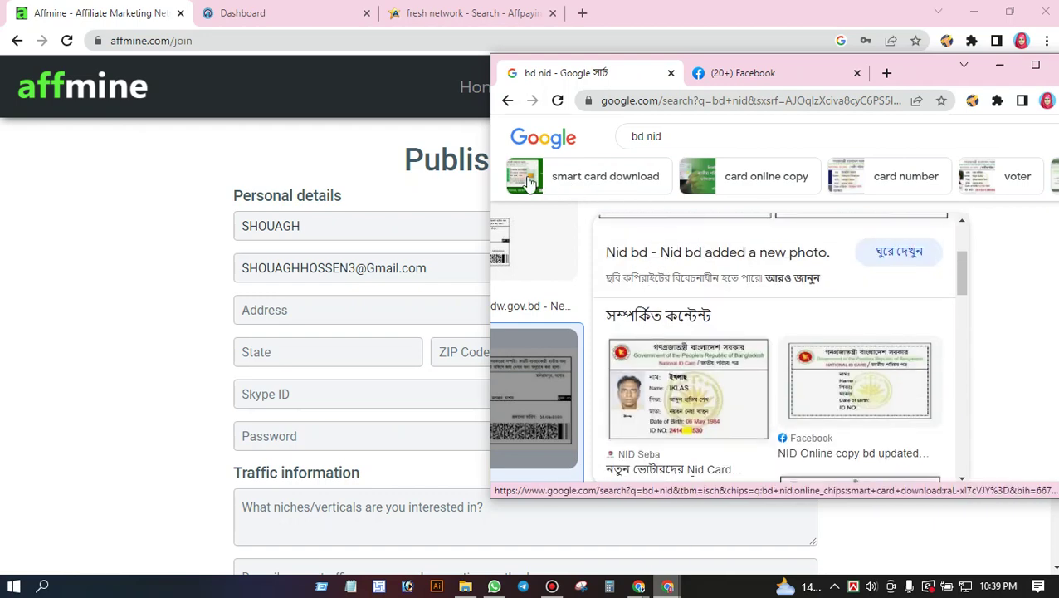
Step: Narrow the results to 'smart card download' and maximize the browser window
click(579, 187)
drag(946, 67, 885, 99)
double_click(772, 67)
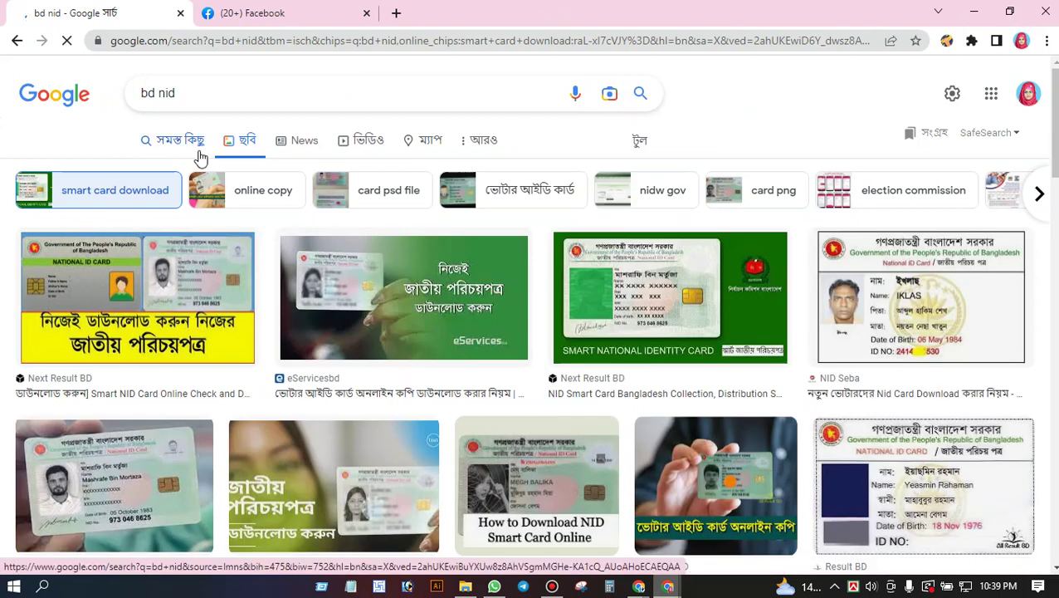
Step: Show all bd nid results and scroll down through more sample NID card images
click(190, 152)
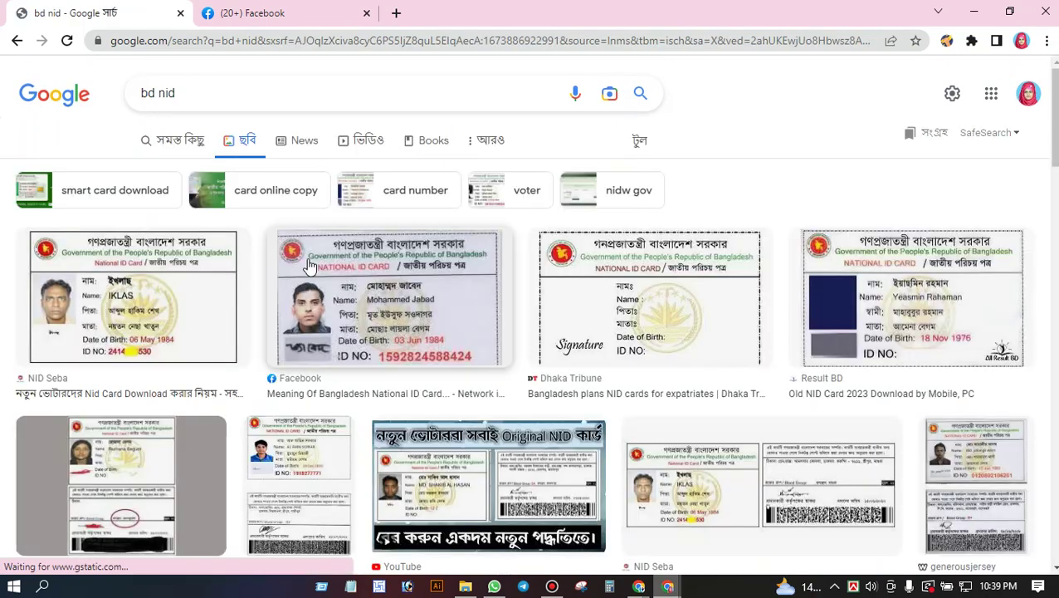
scroll(314, 265, down, 1)
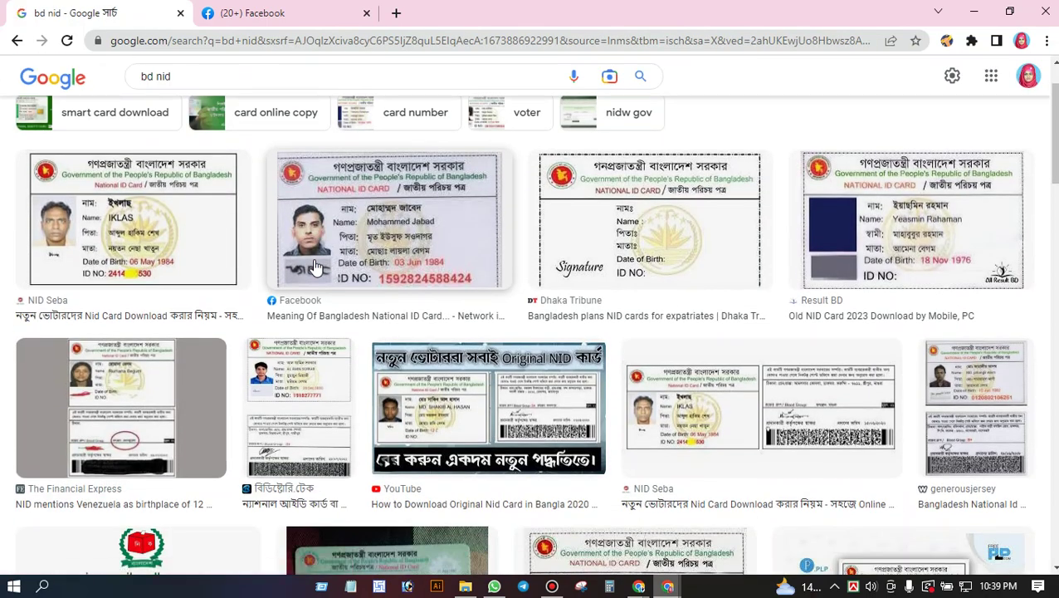
scroll(314, 265, down, 4)
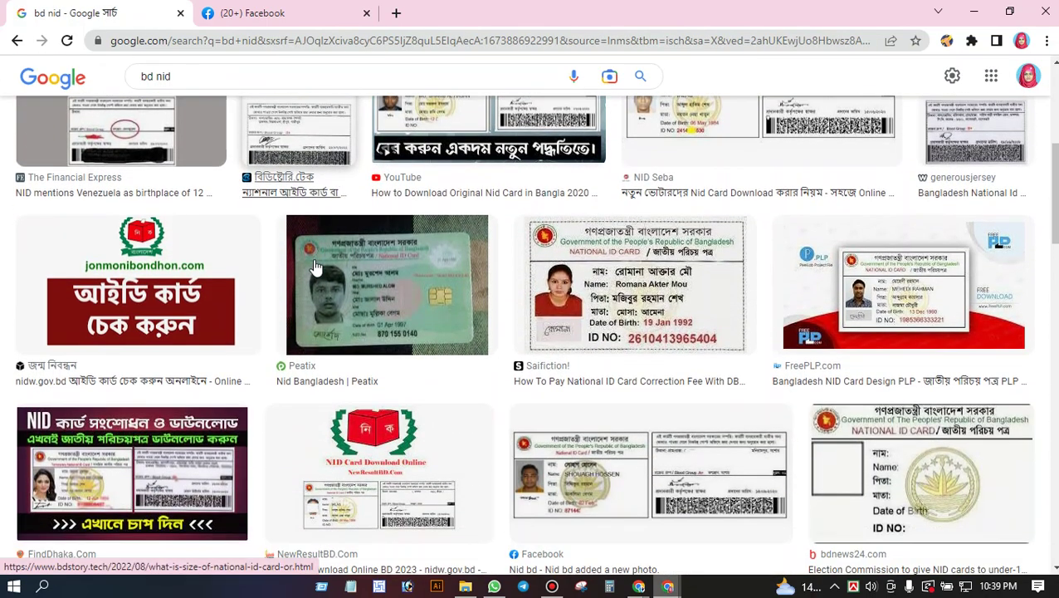
scroll(314, 266, down, 3)
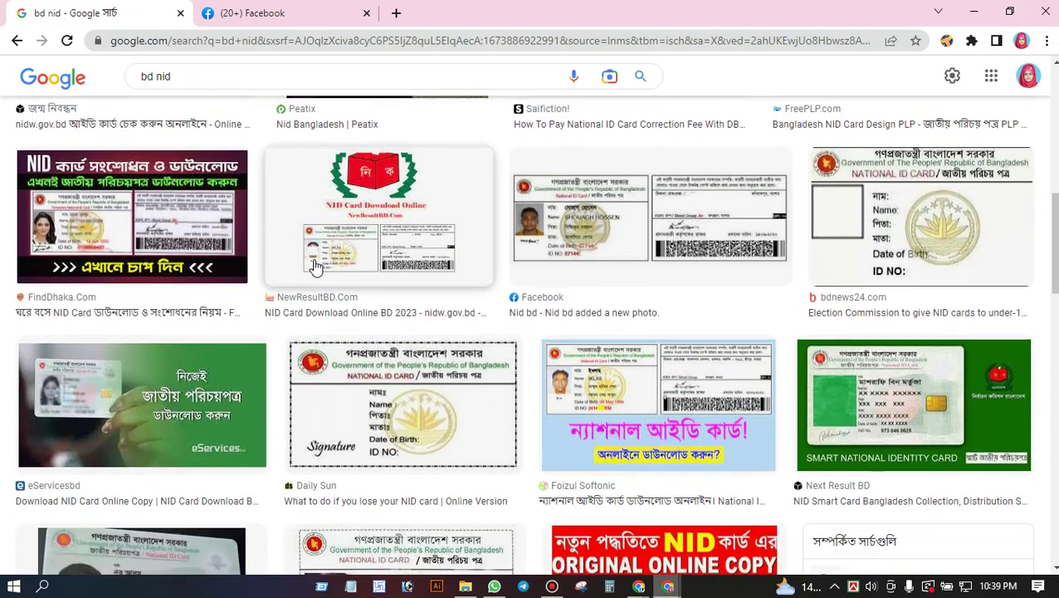
scroll(314, 266, down, 4)
scroll(326, 272, down, 2)
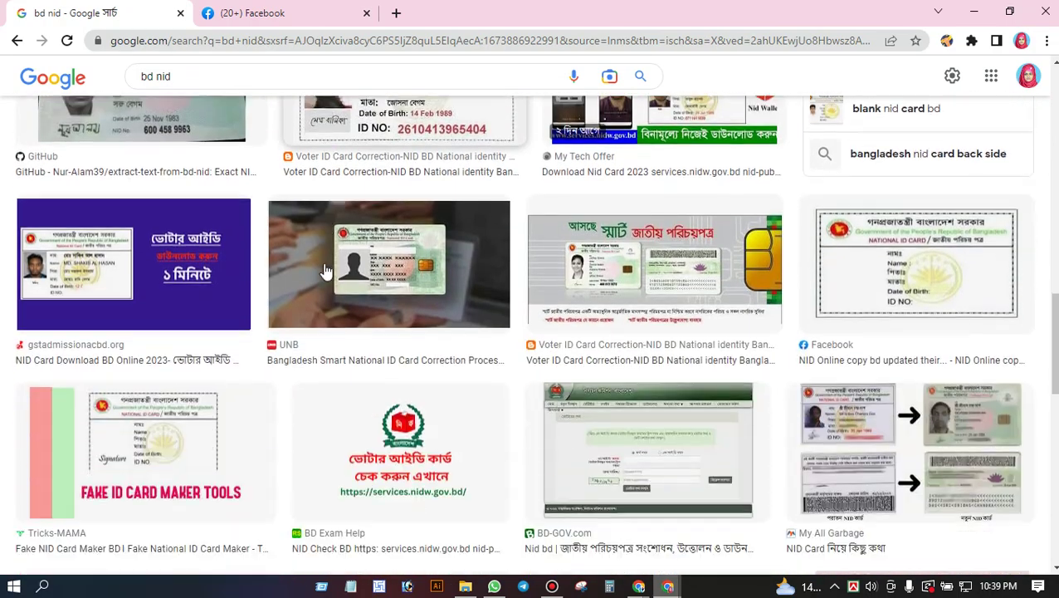
scroll(326, 272, down, 4)
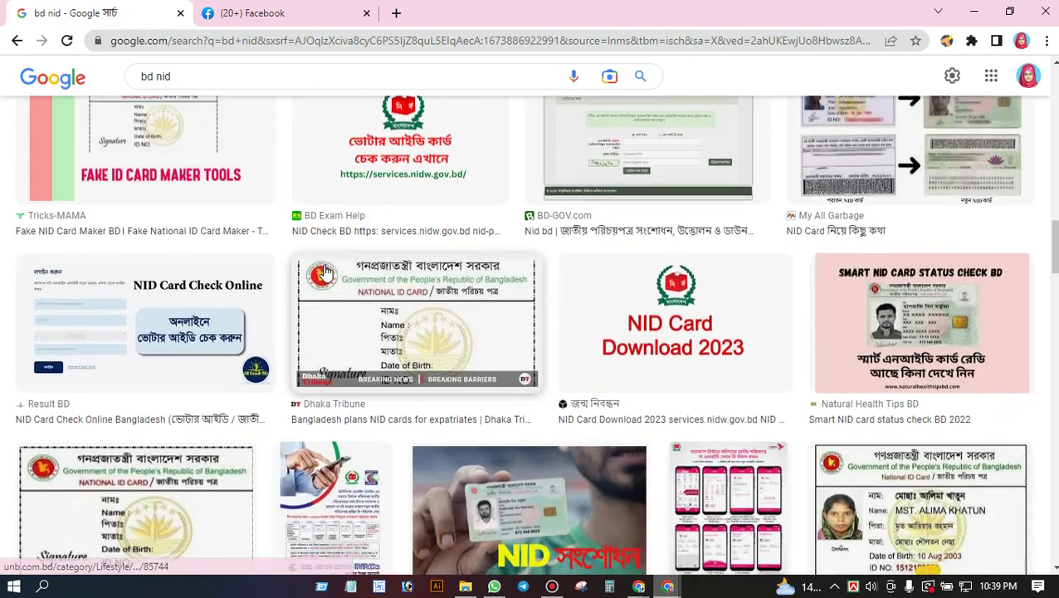
scroll(326, 274, down, 7)
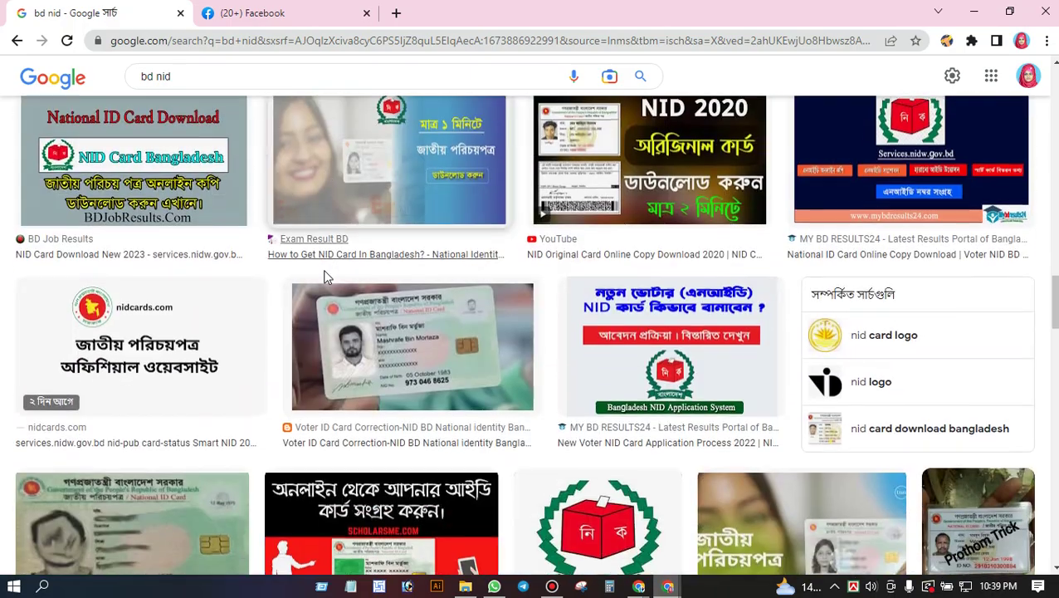
scroll(327, 276, down, 2)
scroll(320, 208, up, 9)
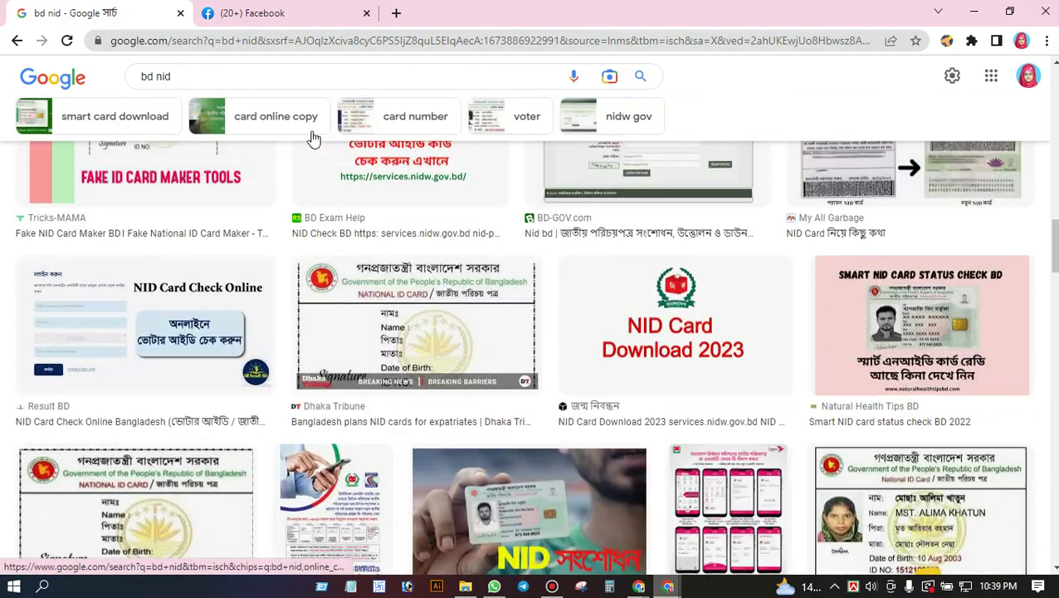
scroll(312, 138, up, 5)
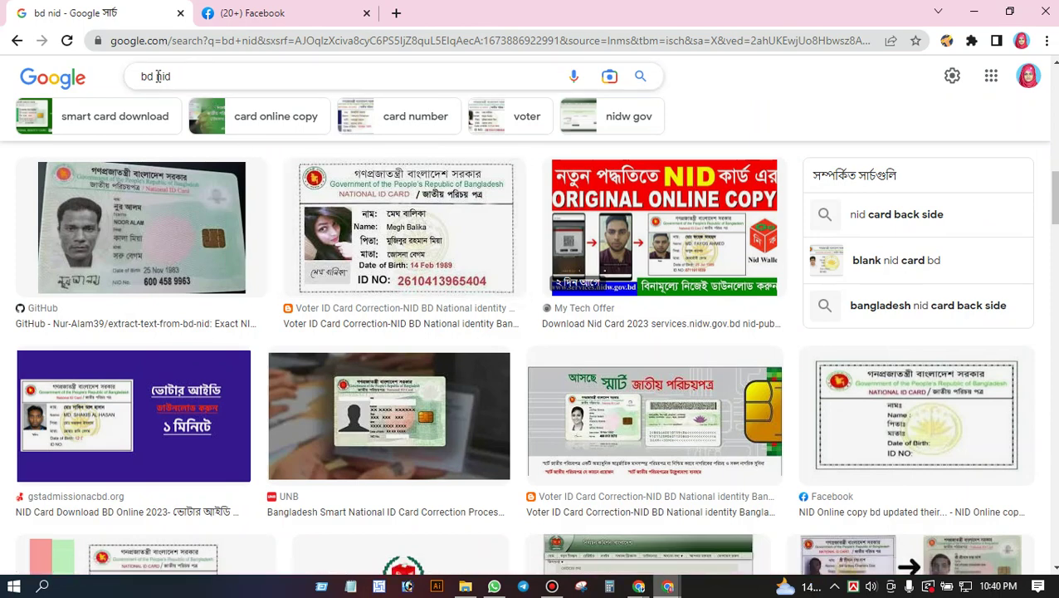
Step: Search images for 'bd nid back side', preview FreePLP's back-side design, and place the window beside the form
click(158, 75)
text(nid)
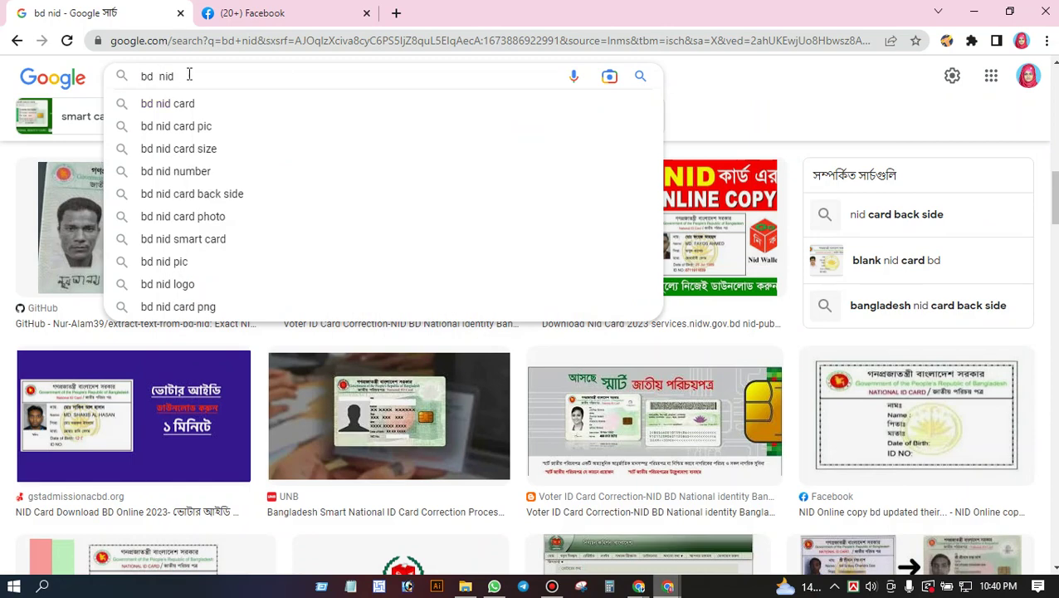
text( ba)
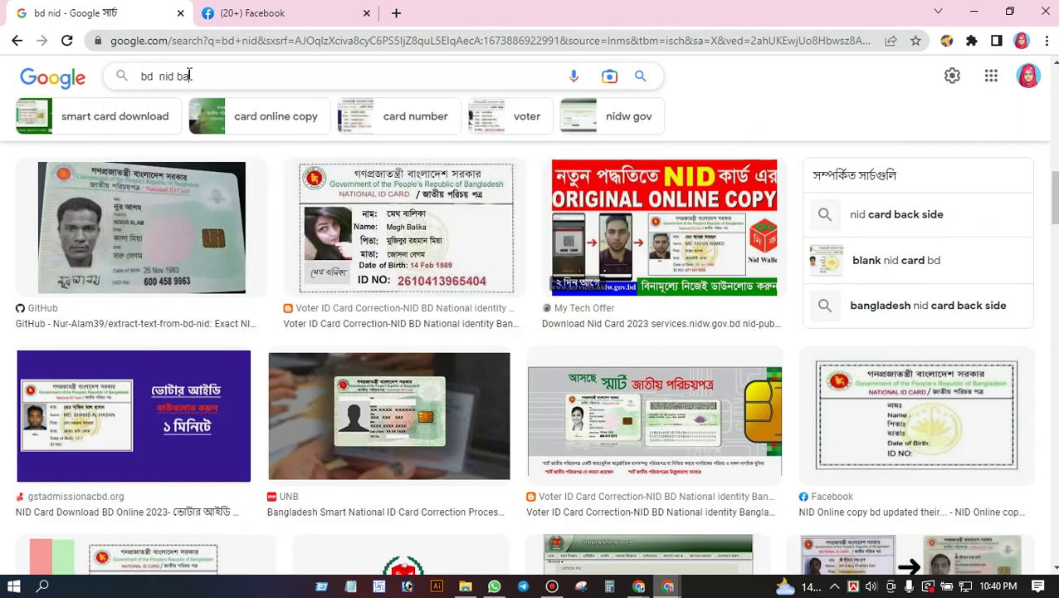
text(ck side)
key(Return)
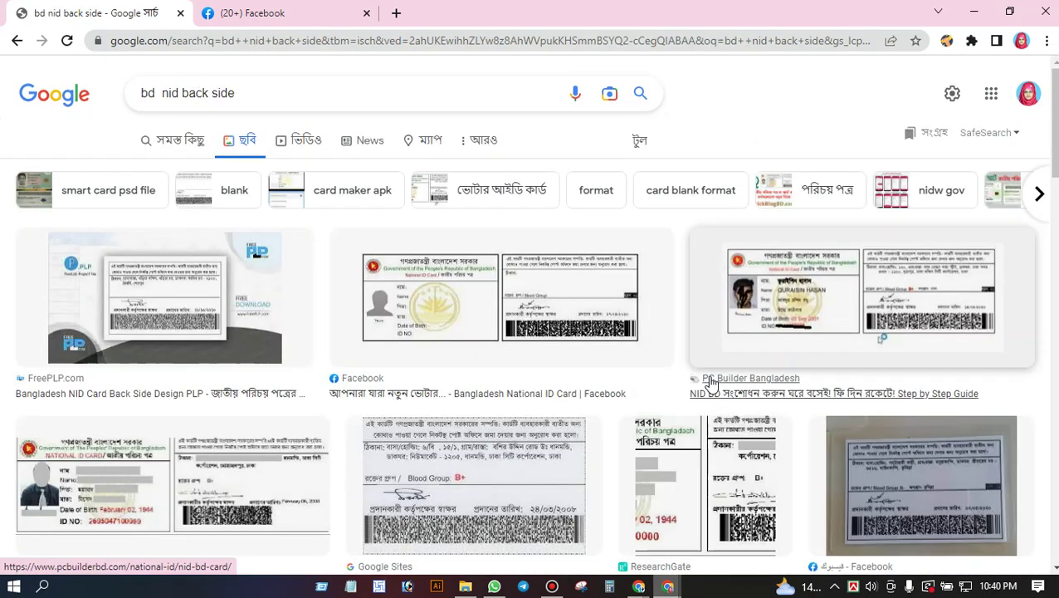
scroll(643, 383, down, 1)
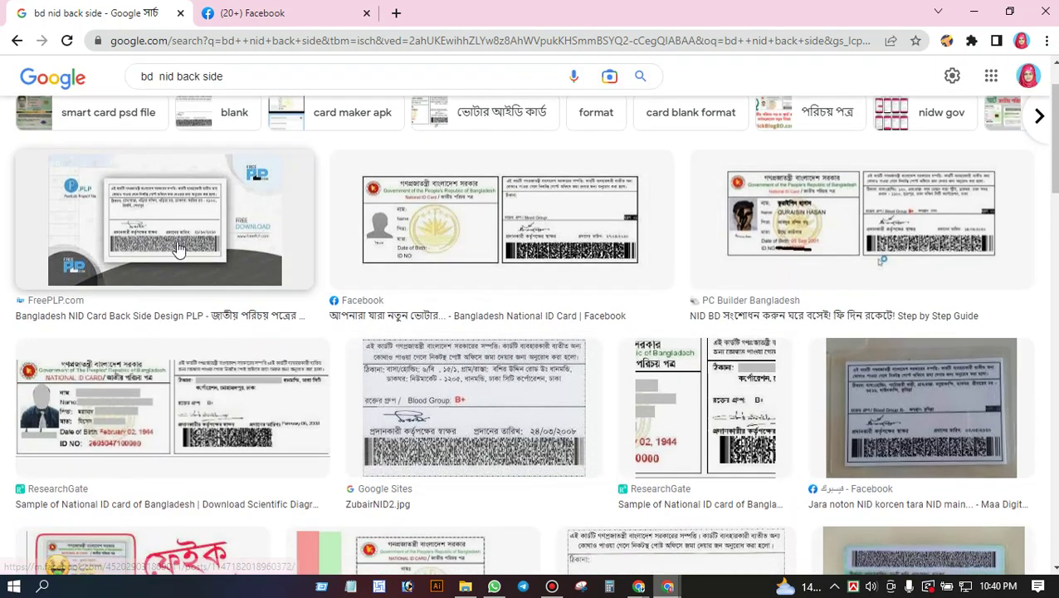
click(177, 249)
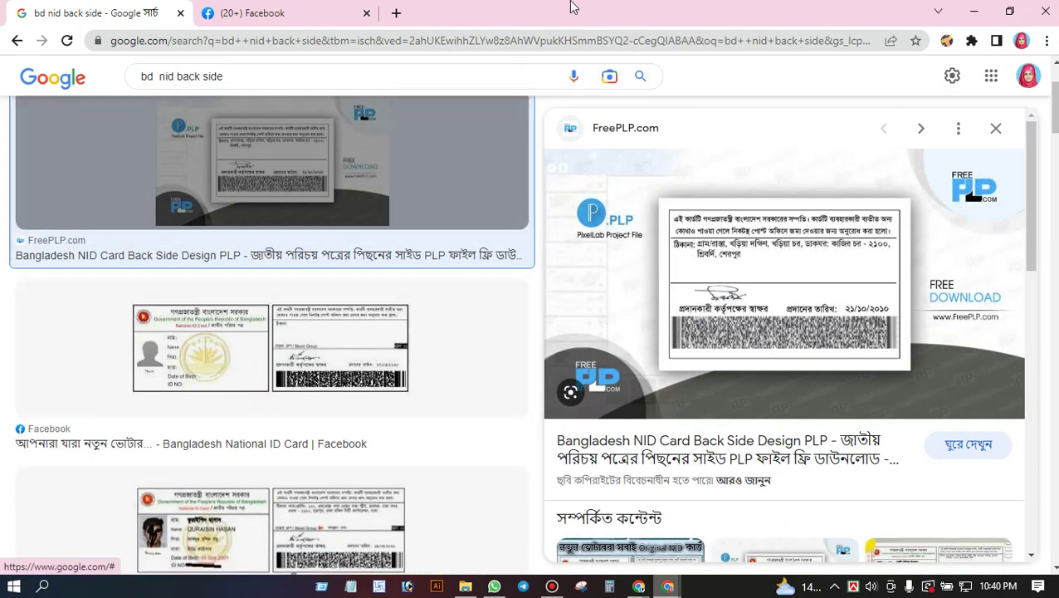
drag(569, 7, 724, 41)
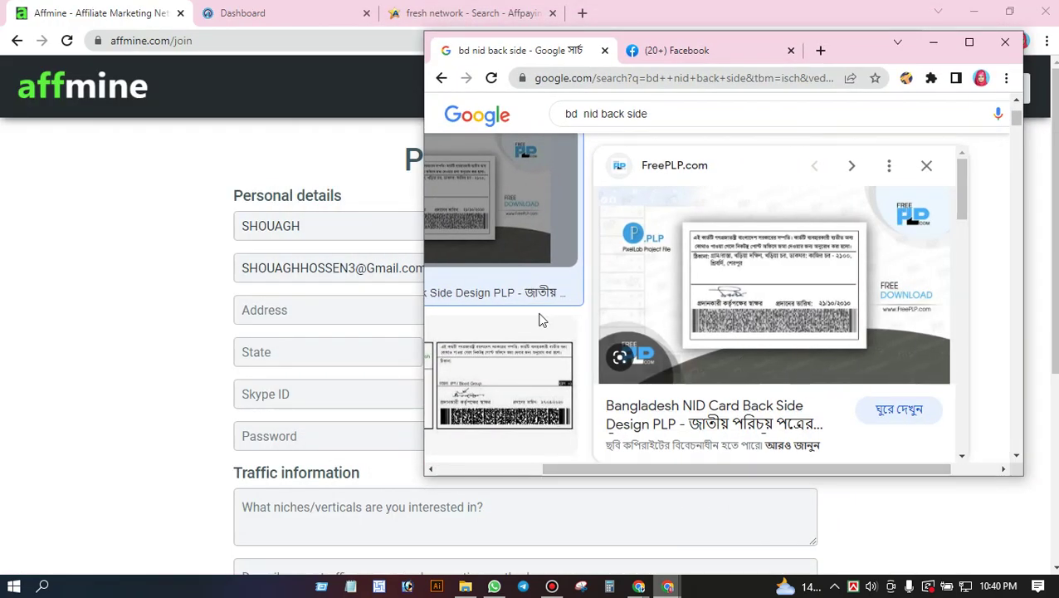
drag(840, 50, 940, 52)
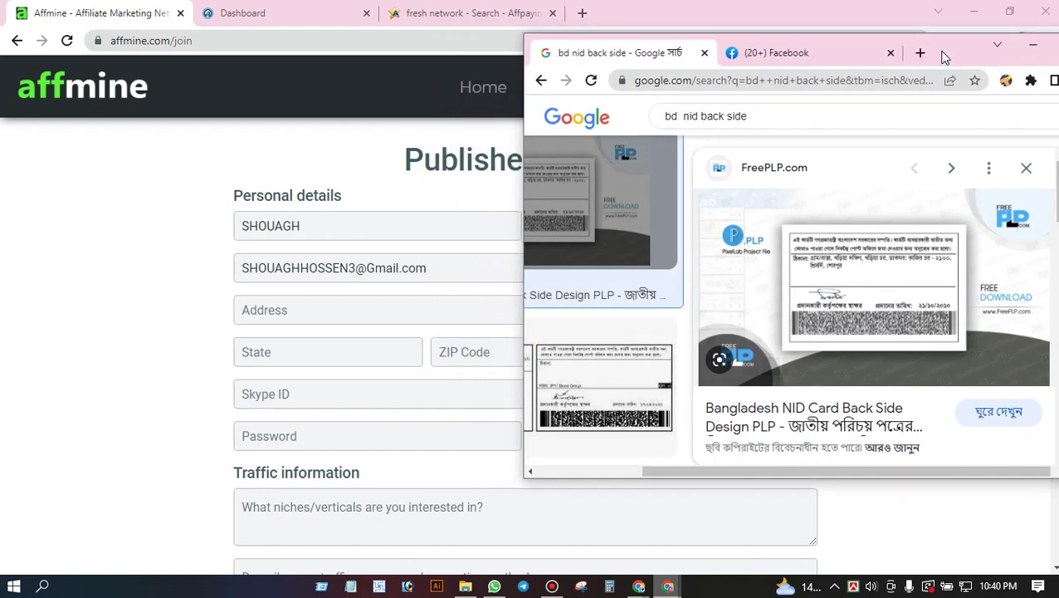
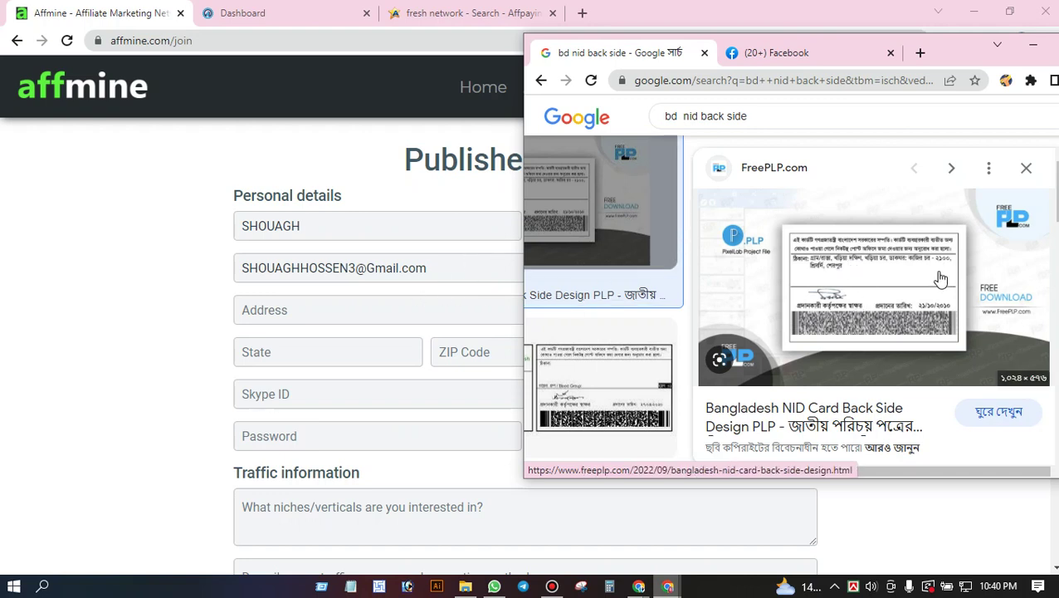
Step: Open the NID card back-side design page, then put the caret in the sign-up form's Address field
click(931, 278)
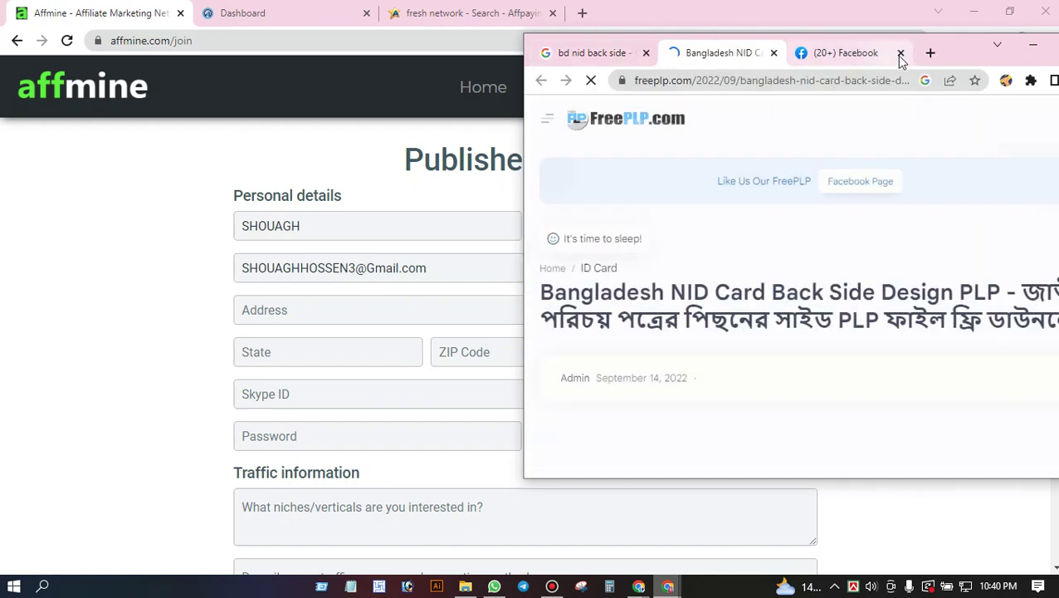
scroll(842, 323, down, 5)
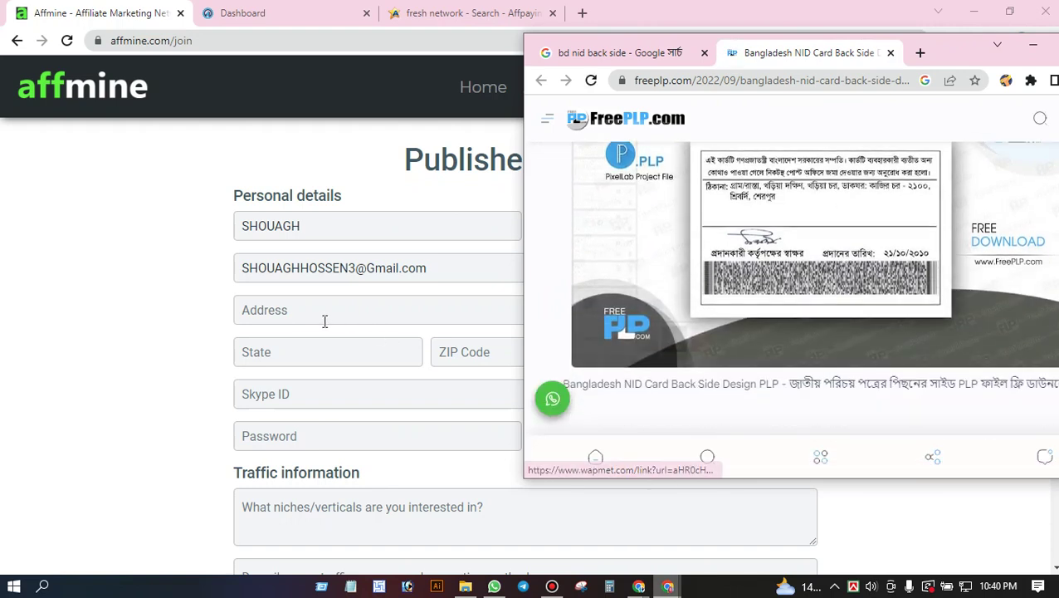
click(282, 319)
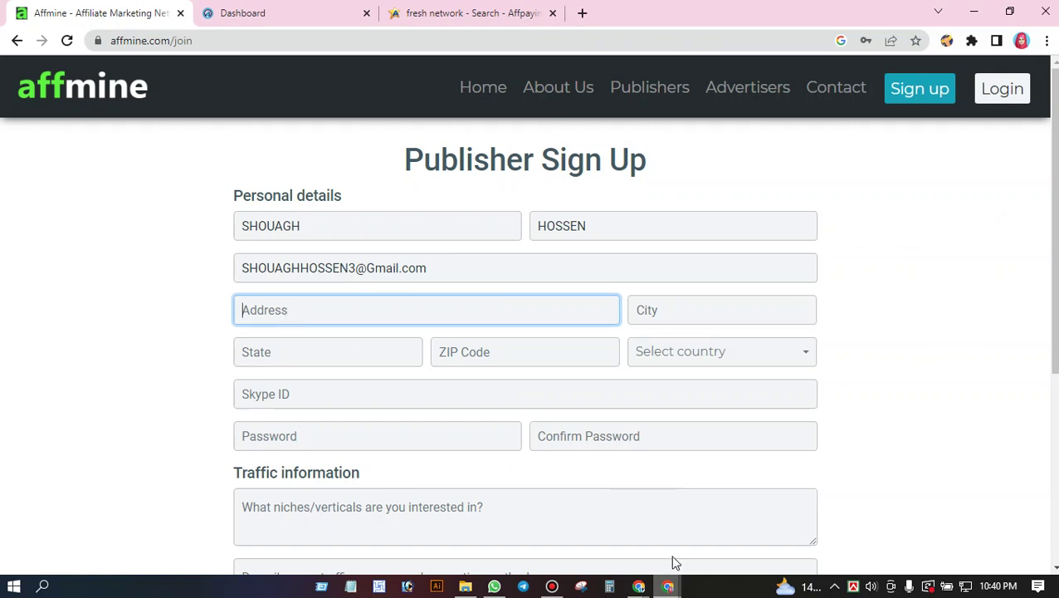
click(665, 588)
click(751, 515)
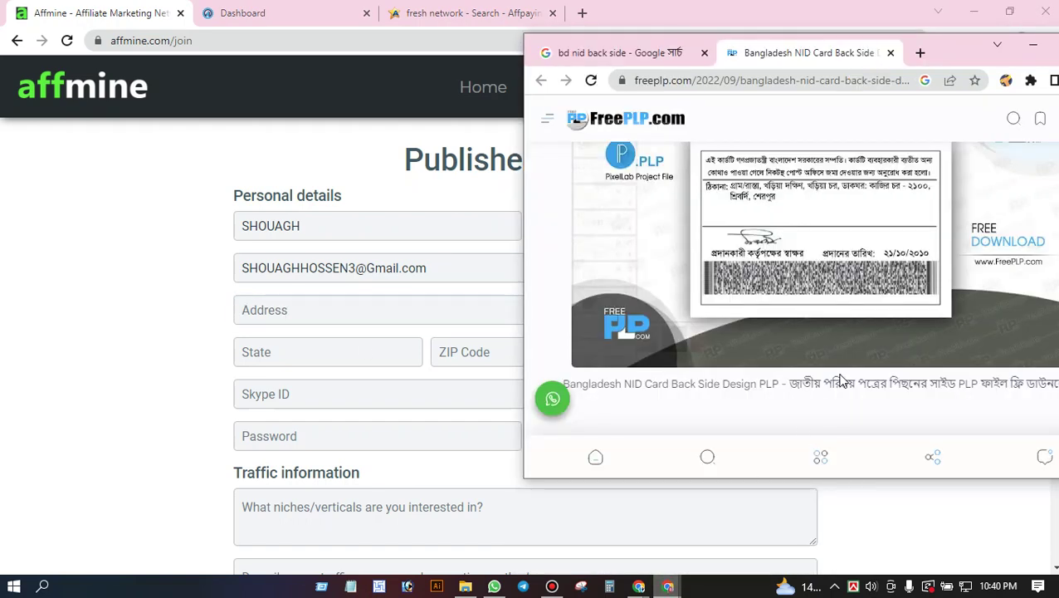
click(287, 311)
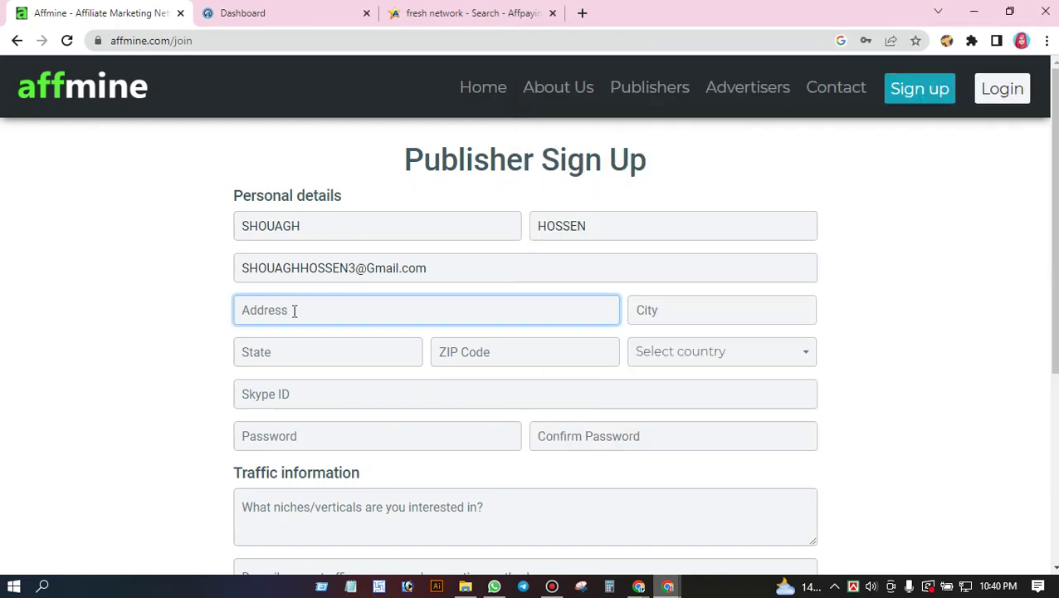
Step: Type the first part of the street address, checking it against the NID card
text(kajirchor)
key(BackSpace)
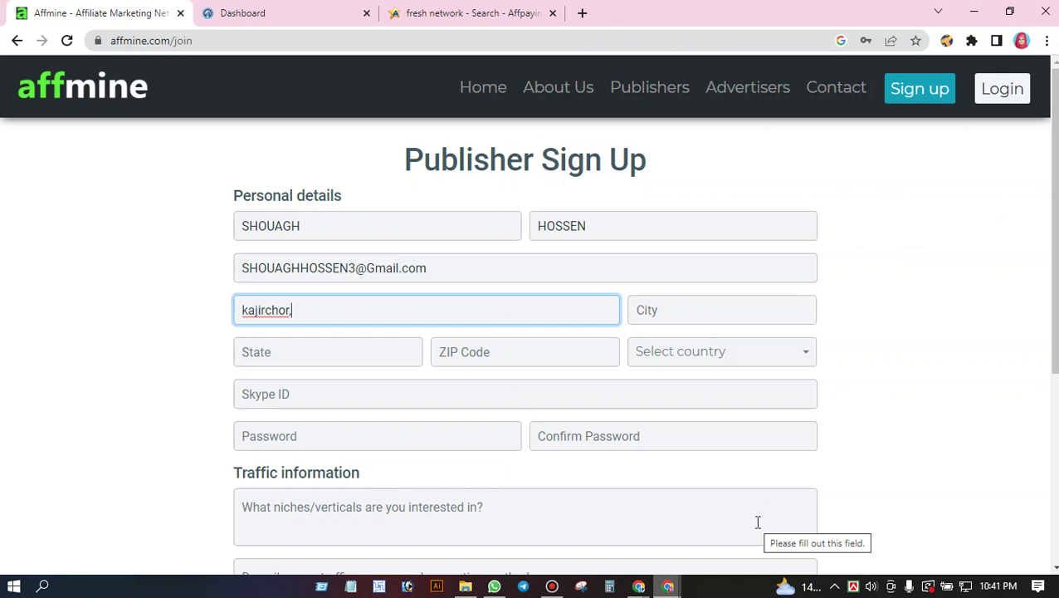
click(640, 586)
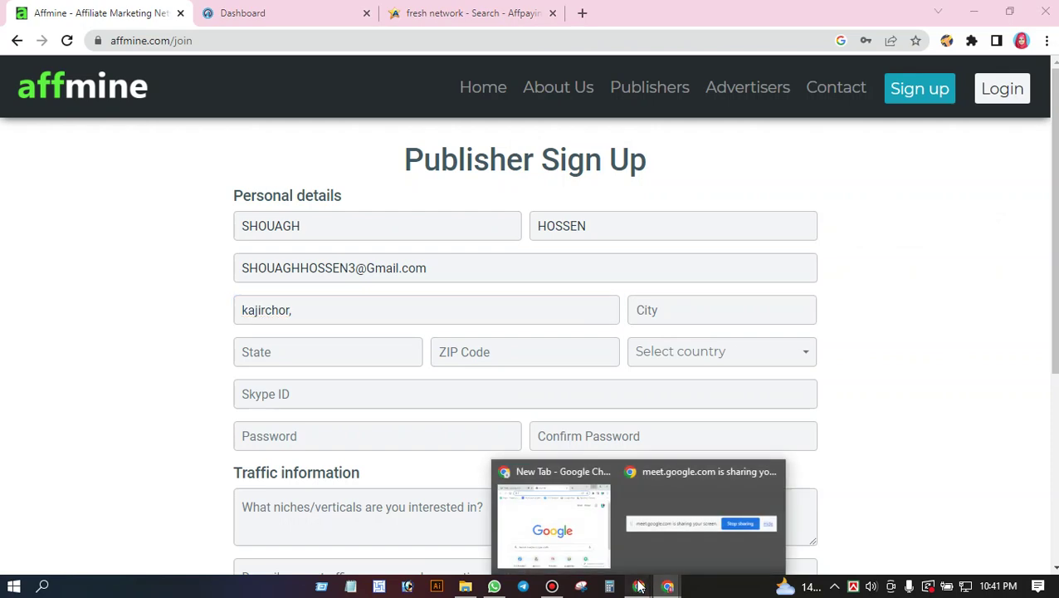
mouse_move(668, 586)
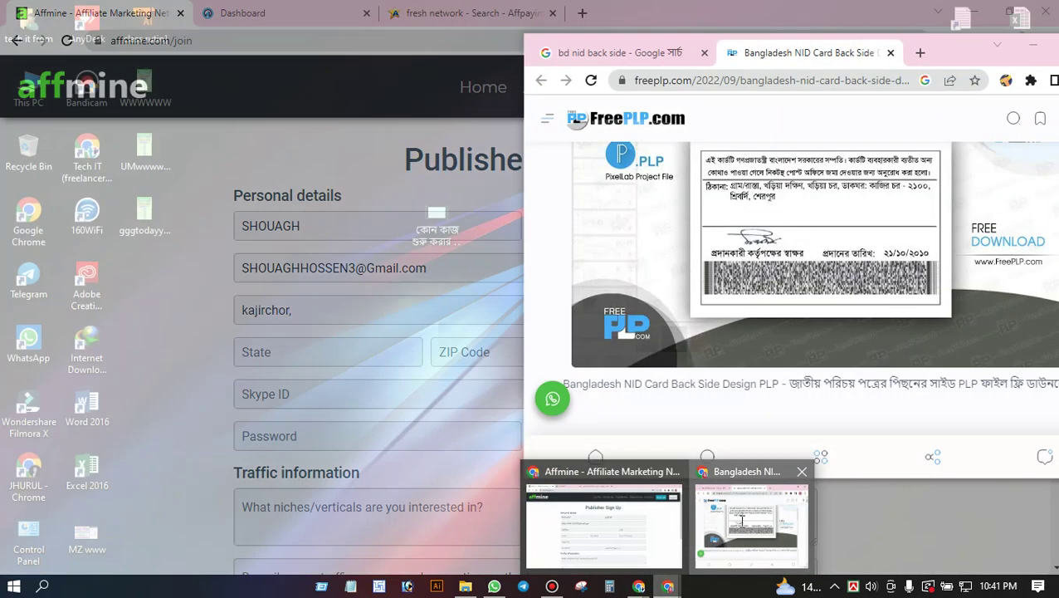
click(741, 521)
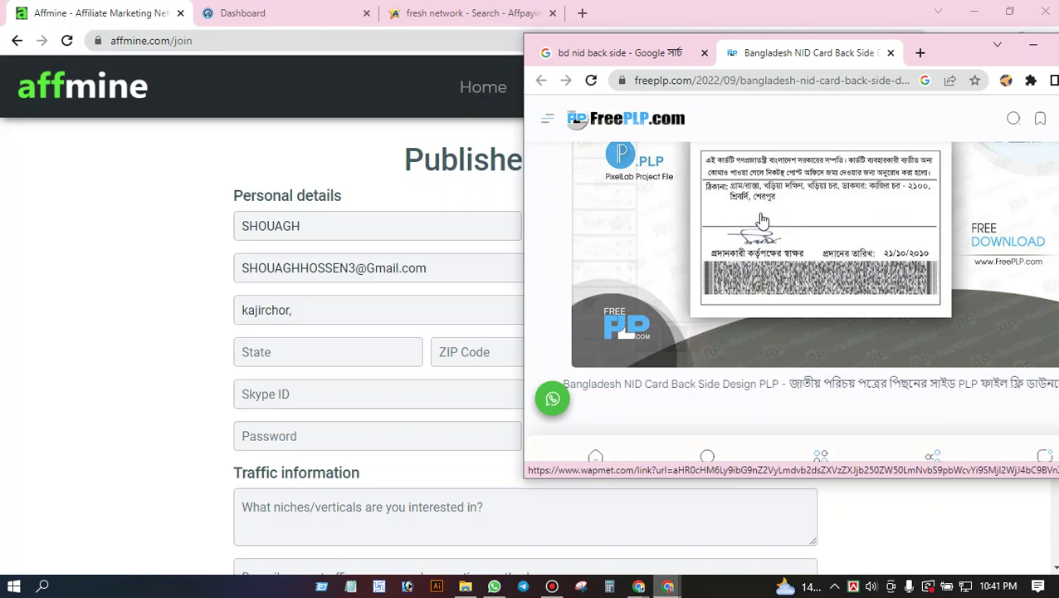
click(315, 305)
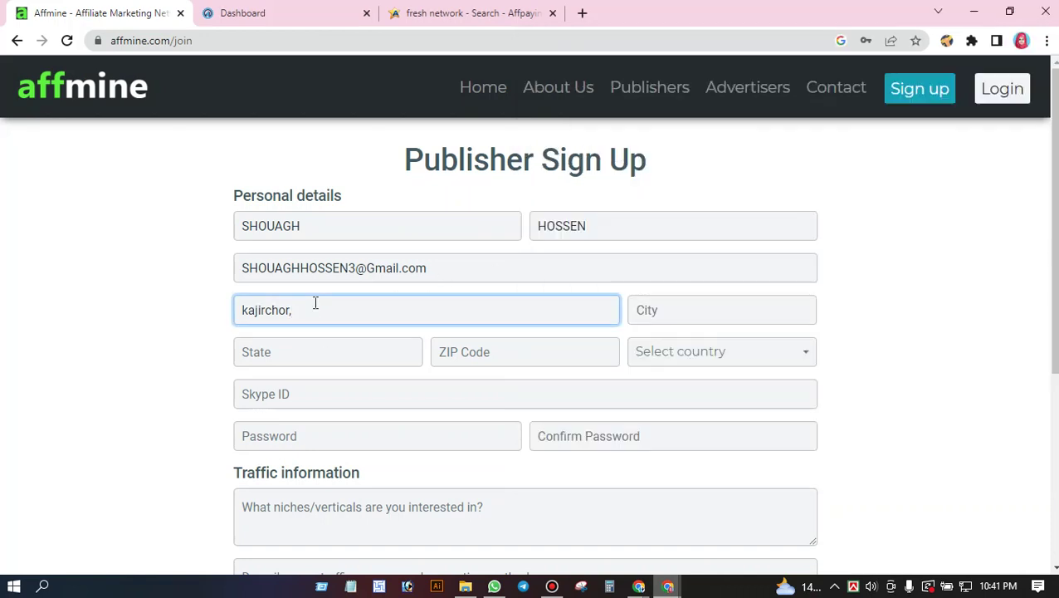
Step: Add the second and third comma-separated address parts from the NID card
text(s)
key(BackSpace)
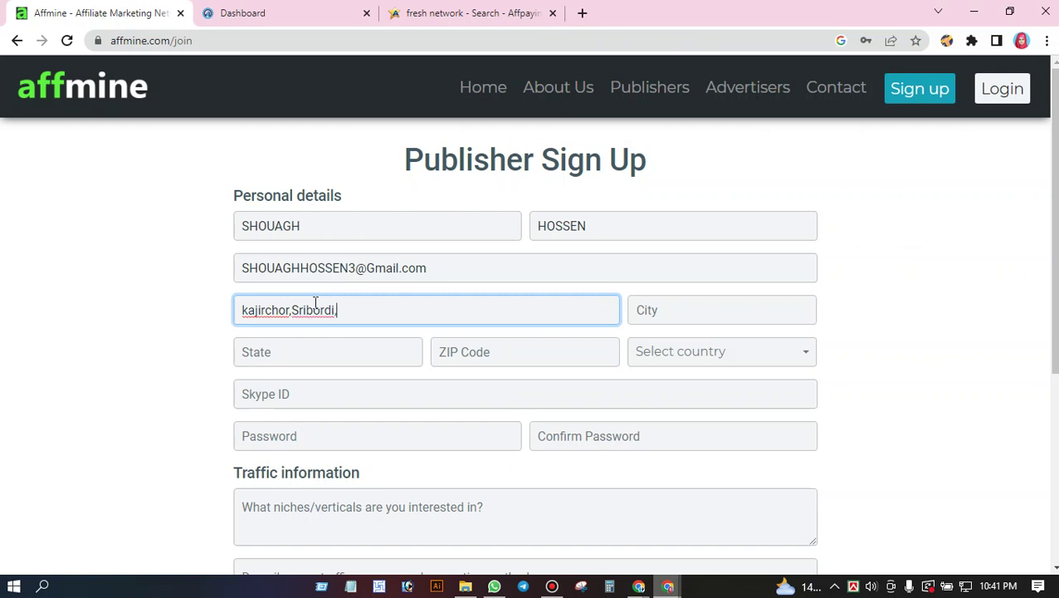
click(677, 587)
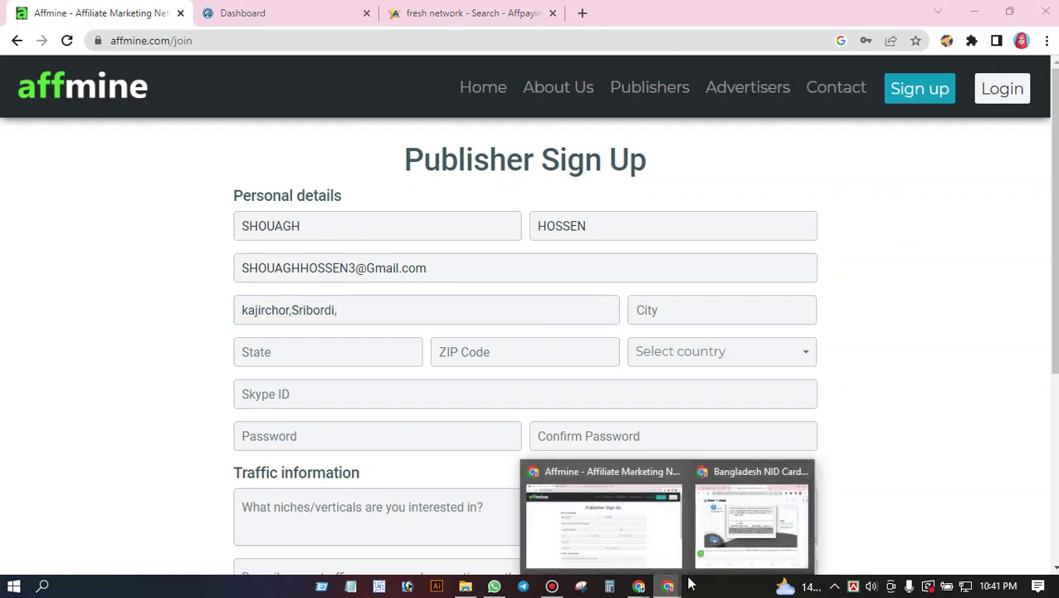
click(751, 519)
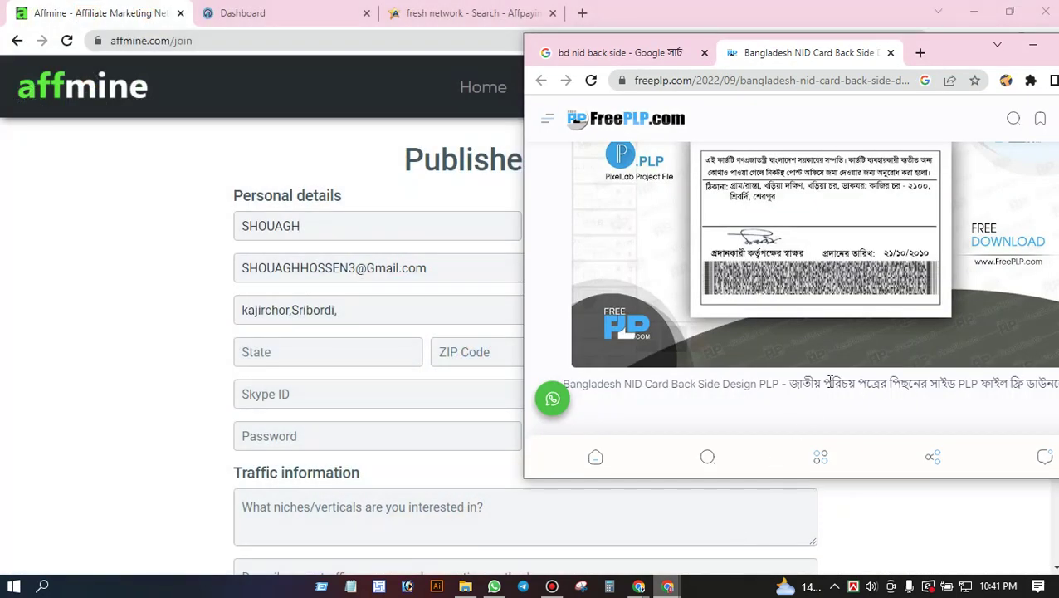
click(400, 303)
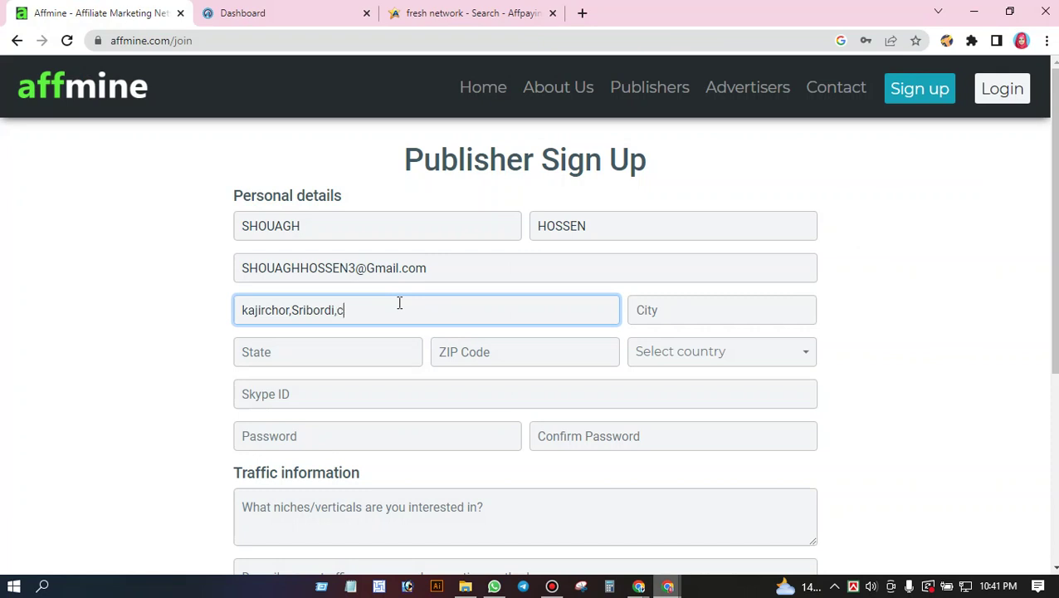
key(BackSpace)
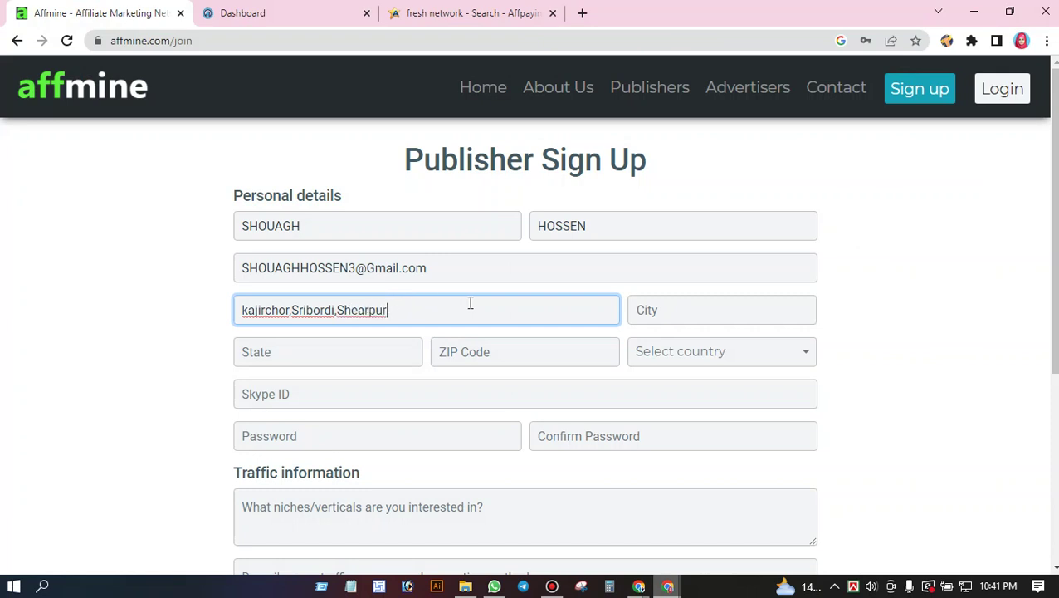
click(357, 357)
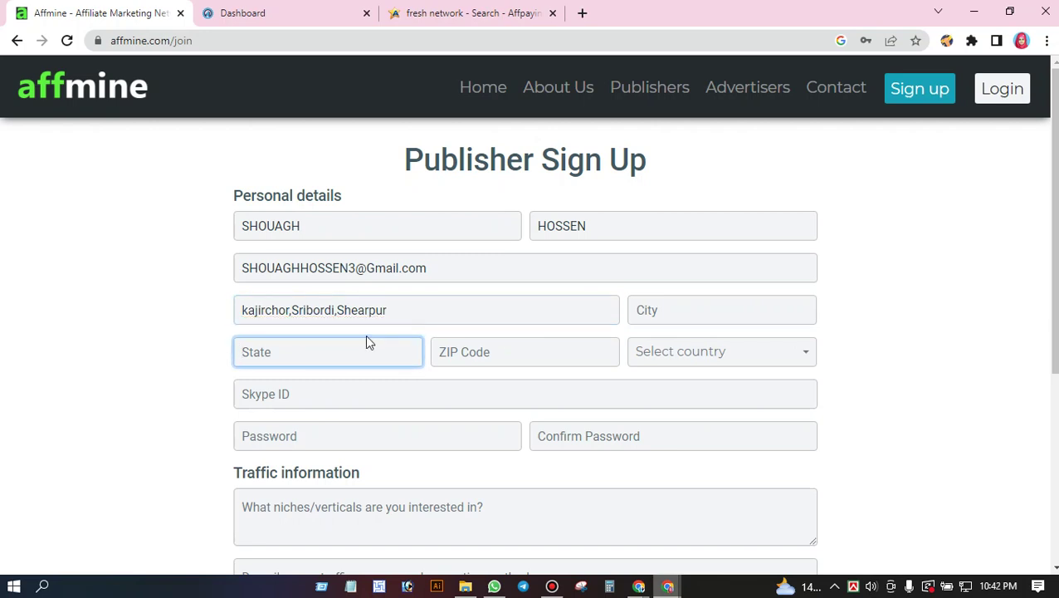
click(360, 311)
click(449, 310)
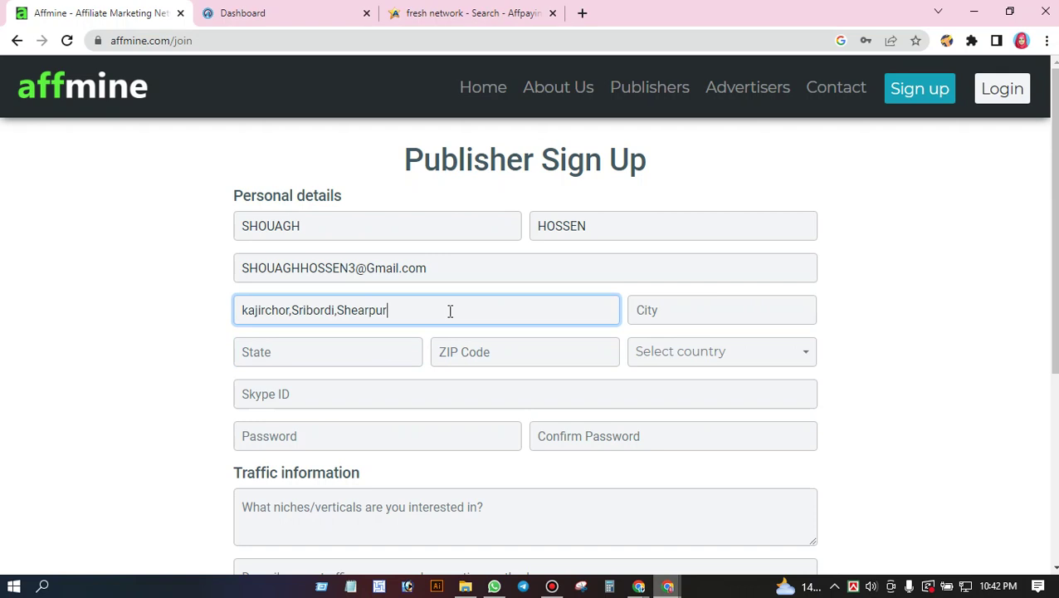
Step: Recheck the NID card, then select the district name at the end of the address
click(682, 583)
click(650, 532)
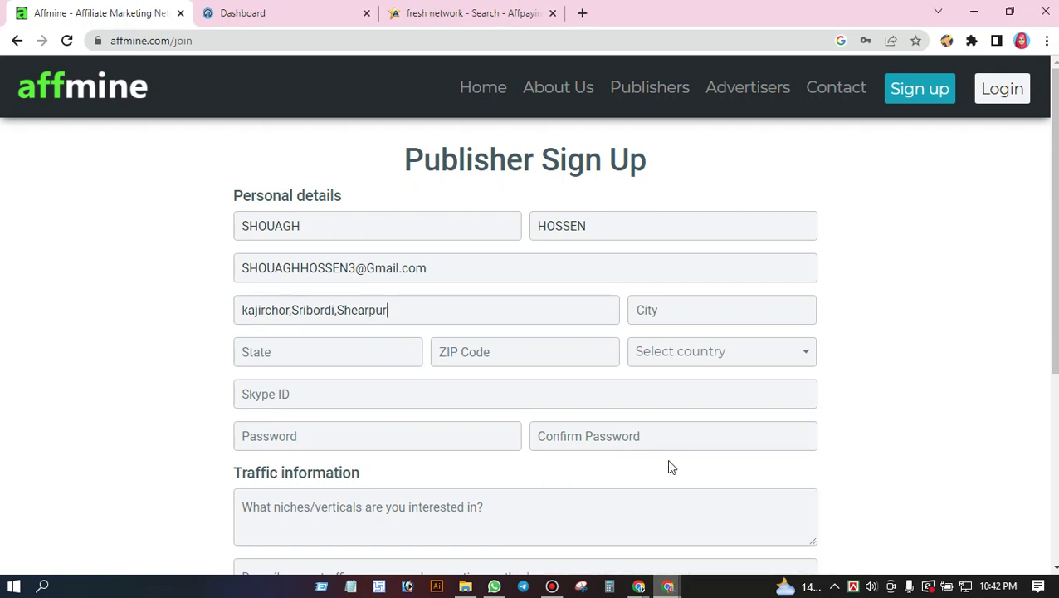
click(667, 585)
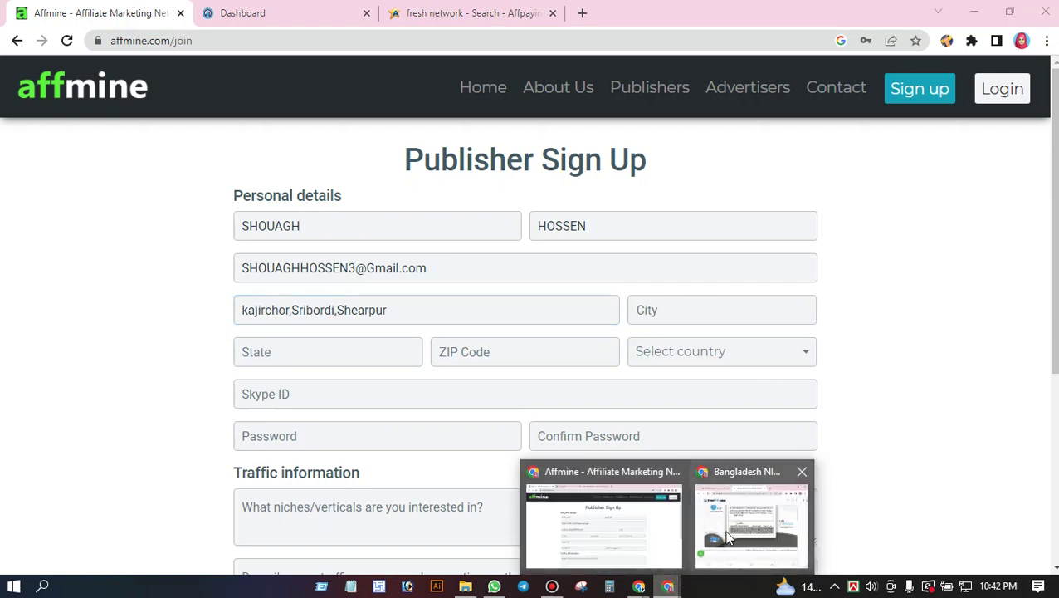
click(770, 494)
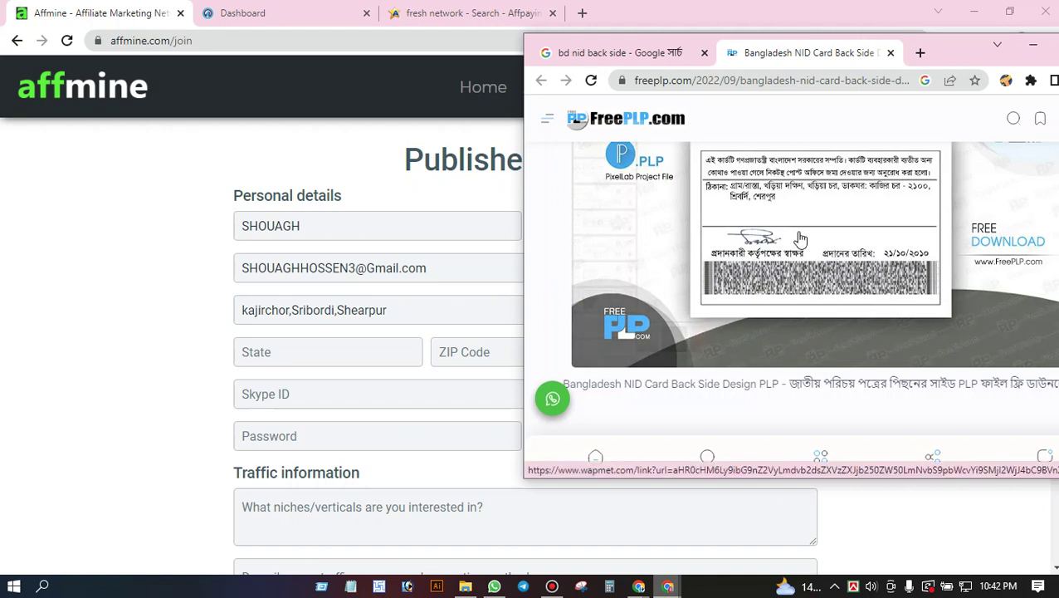
click(401, 320)
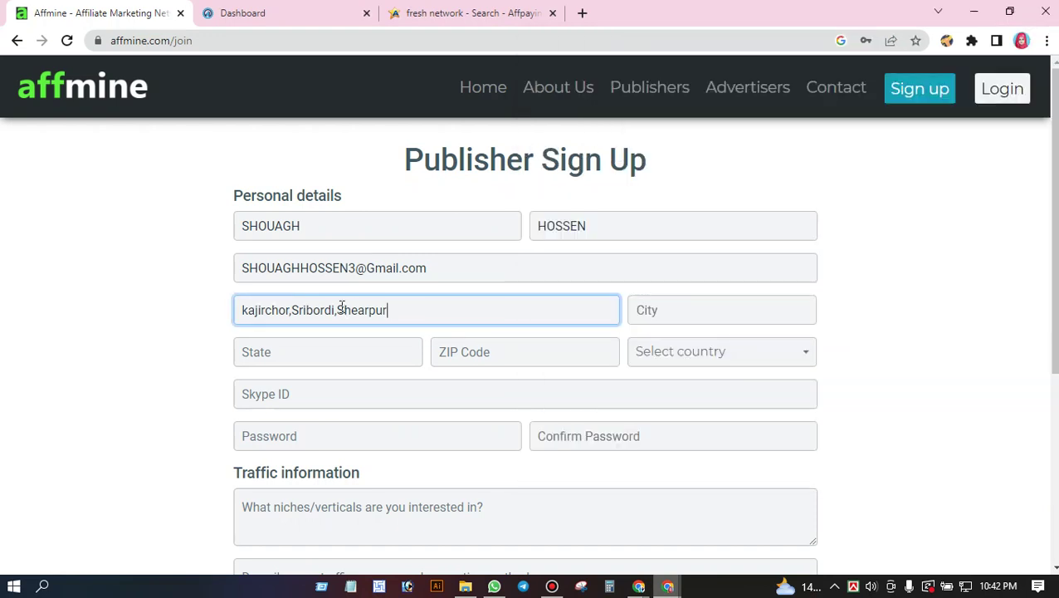
drag(337, 309, 417, 308)
key(ctrl+c)
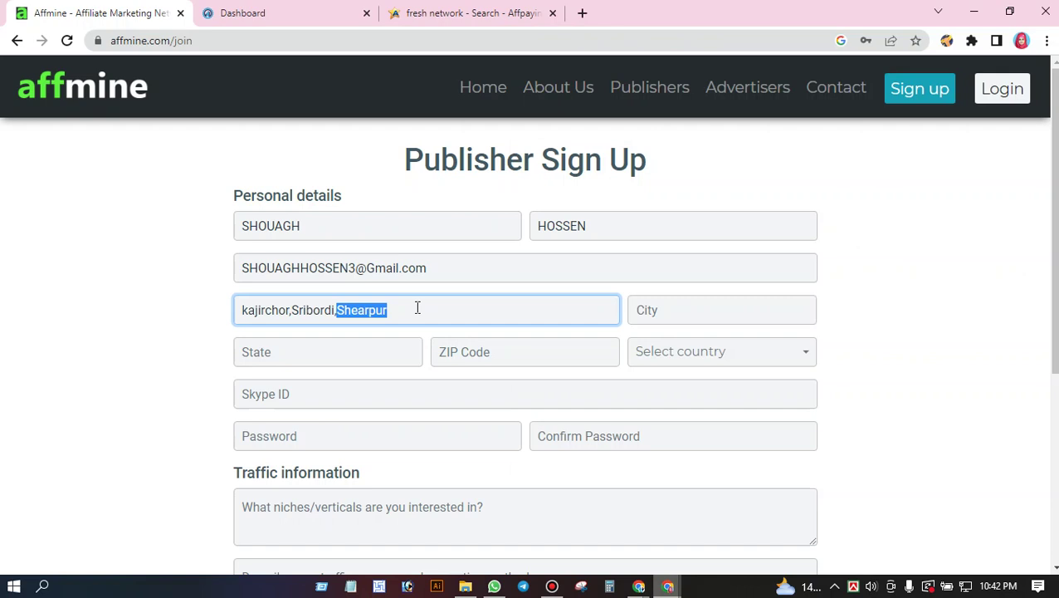
Step: Paste the copied district into City and type the state name
click(676, 305)
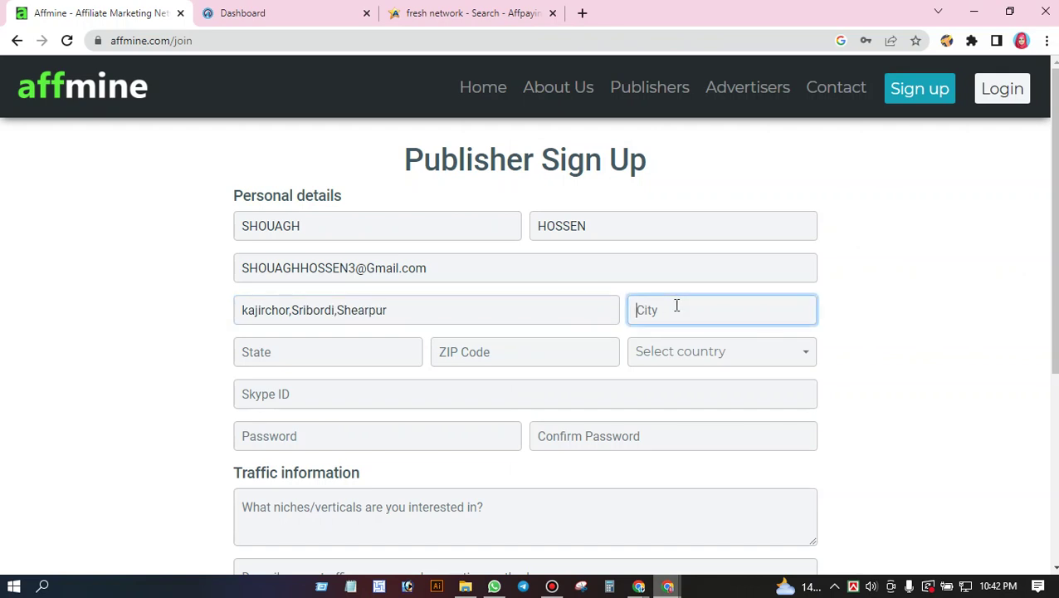
key(ctrl+v)
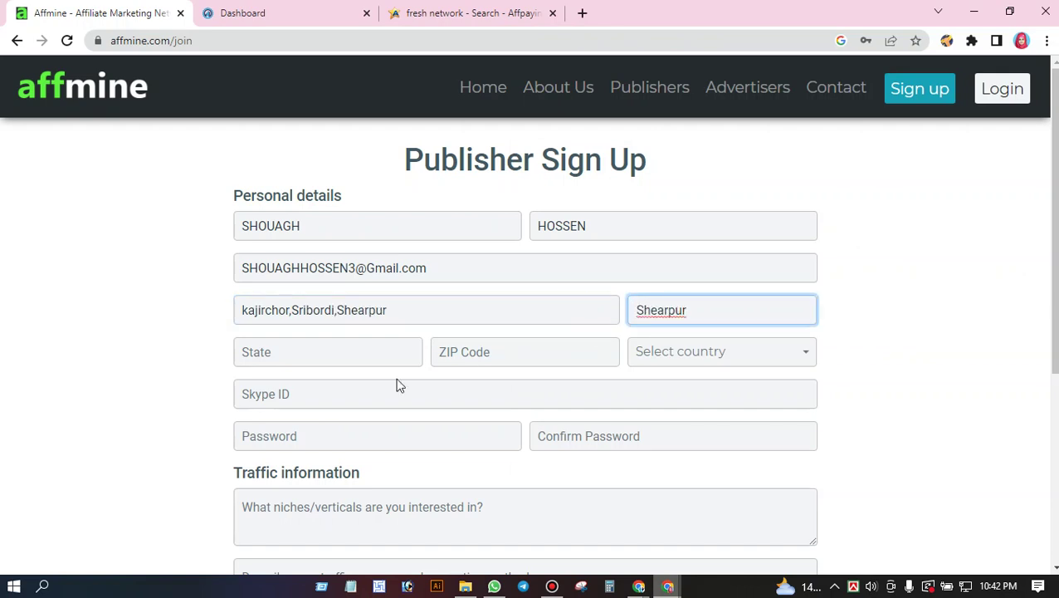
click(298, 352)
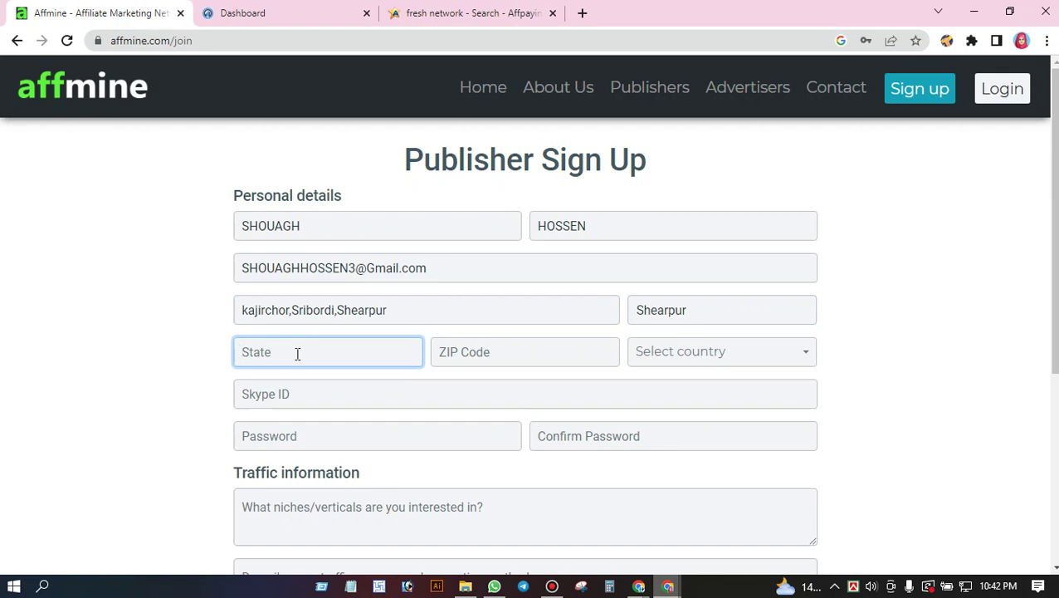
text(y)
key(BackSpace)
text(mymeensingh)
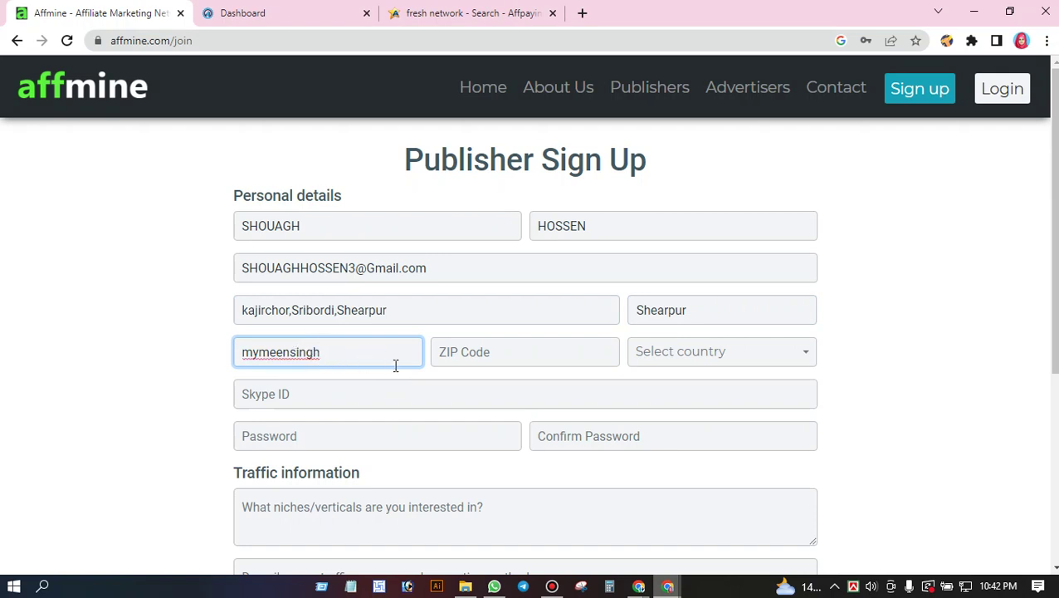
Step: Check the NID card and enter the ZIP code
click(515, 356)
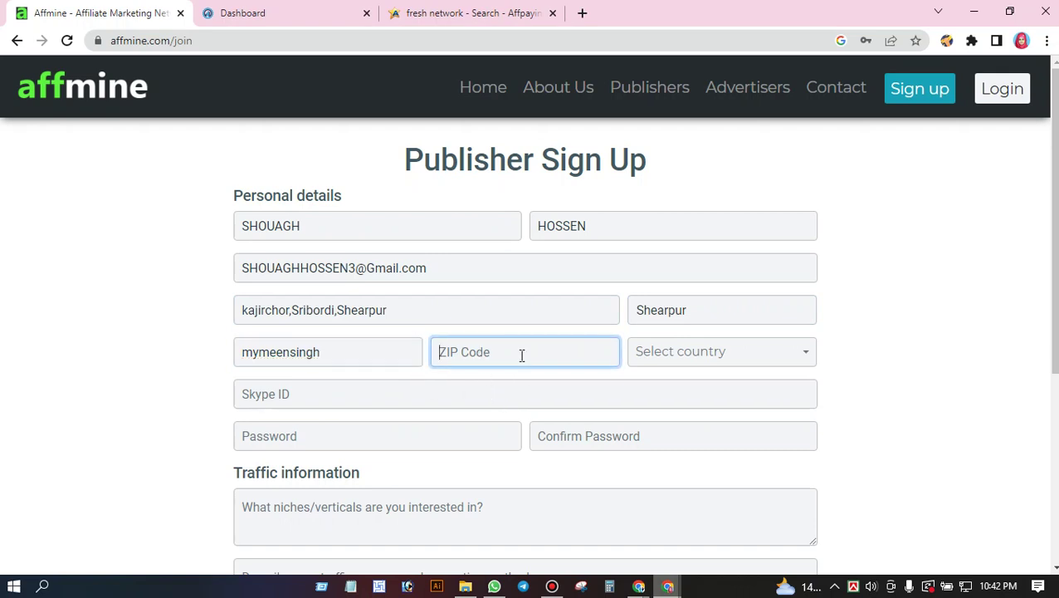
click(638, 585)
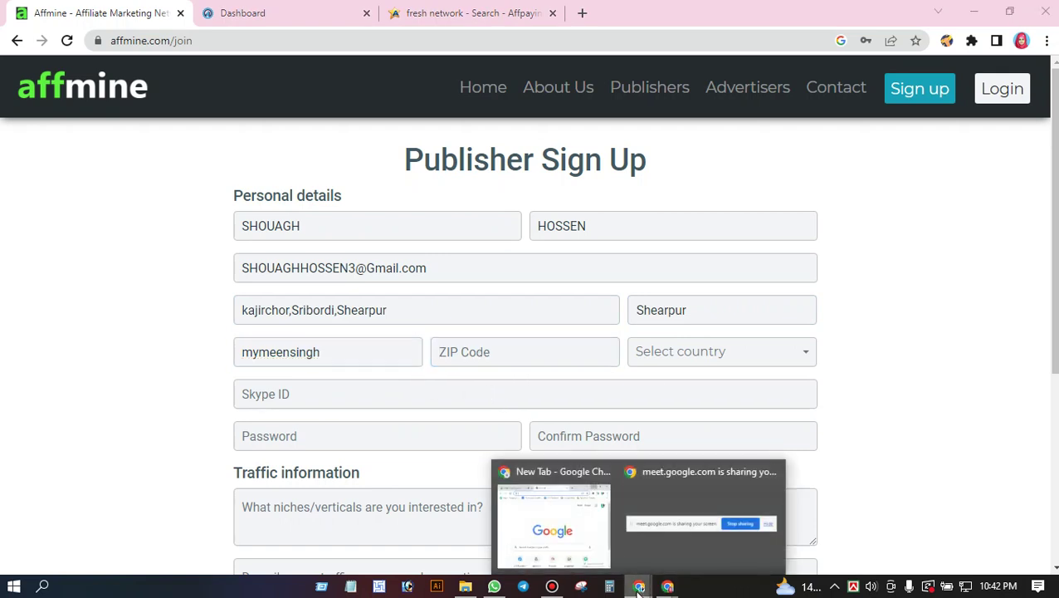
click(580, 529)
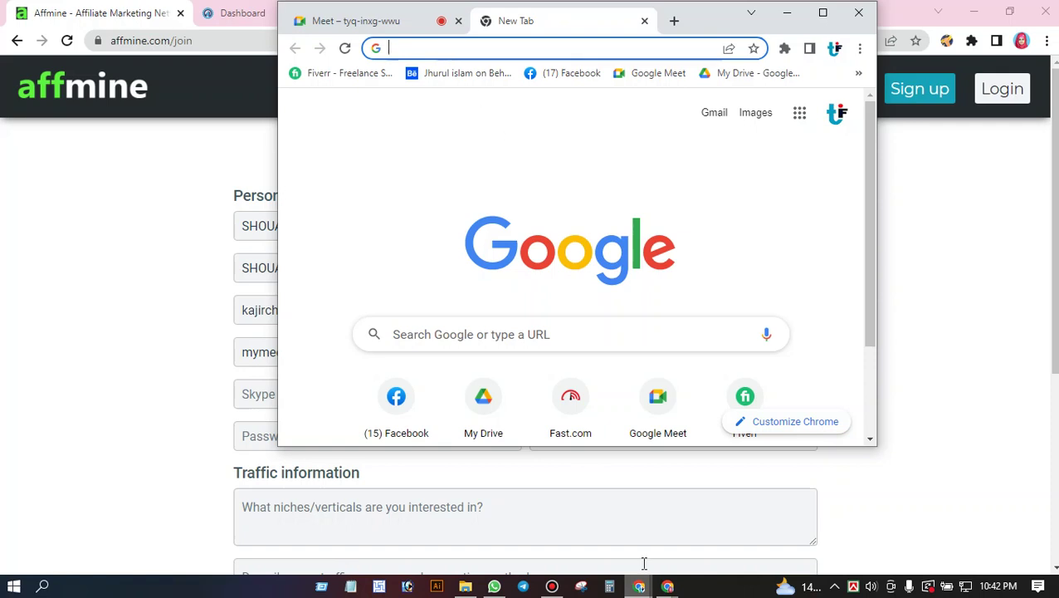
click(678, 586)
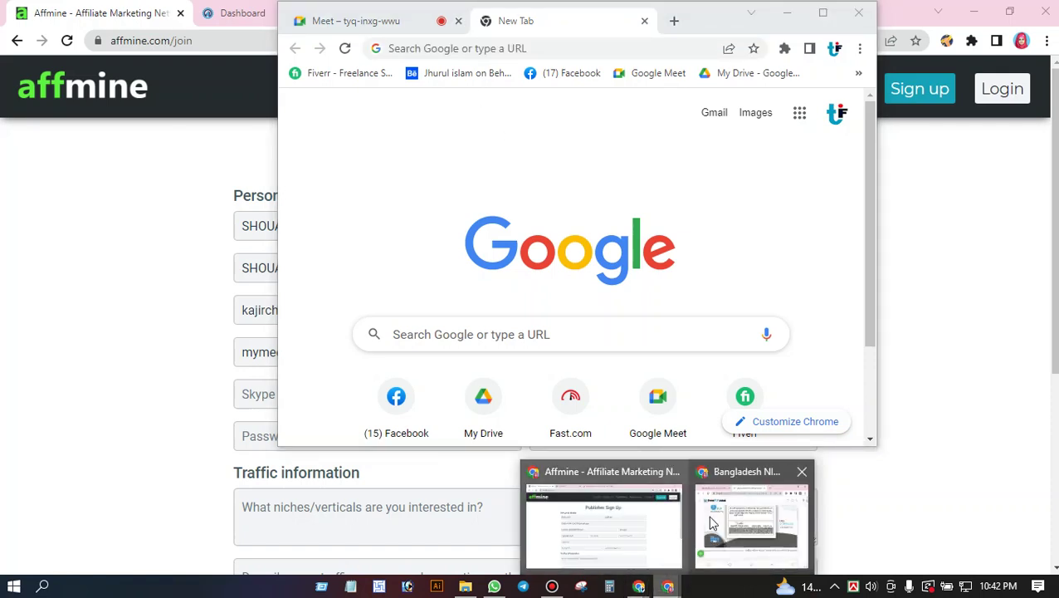
click(760, 502)
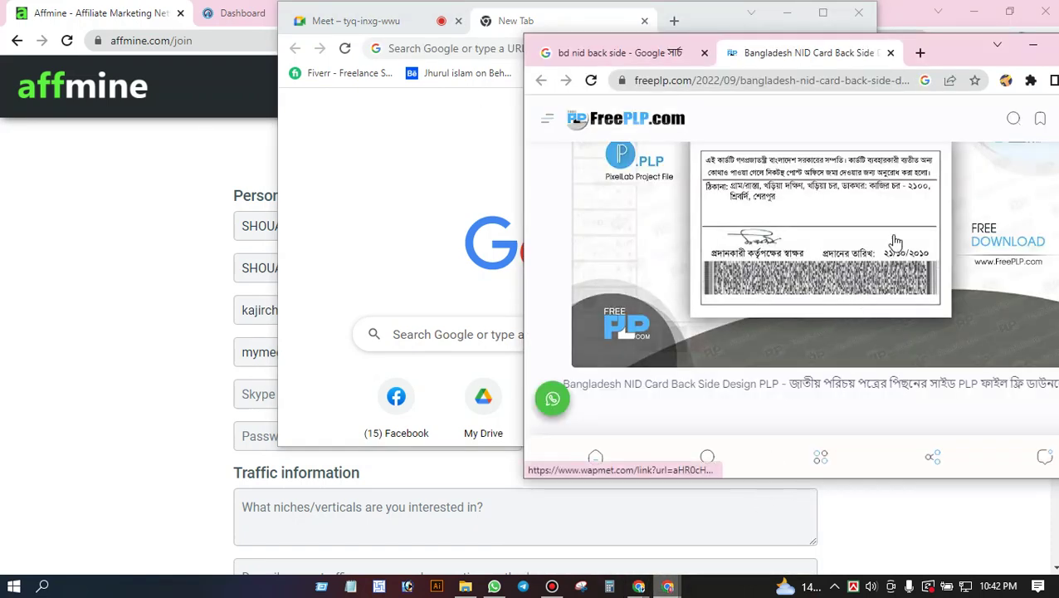
click(168, 387)
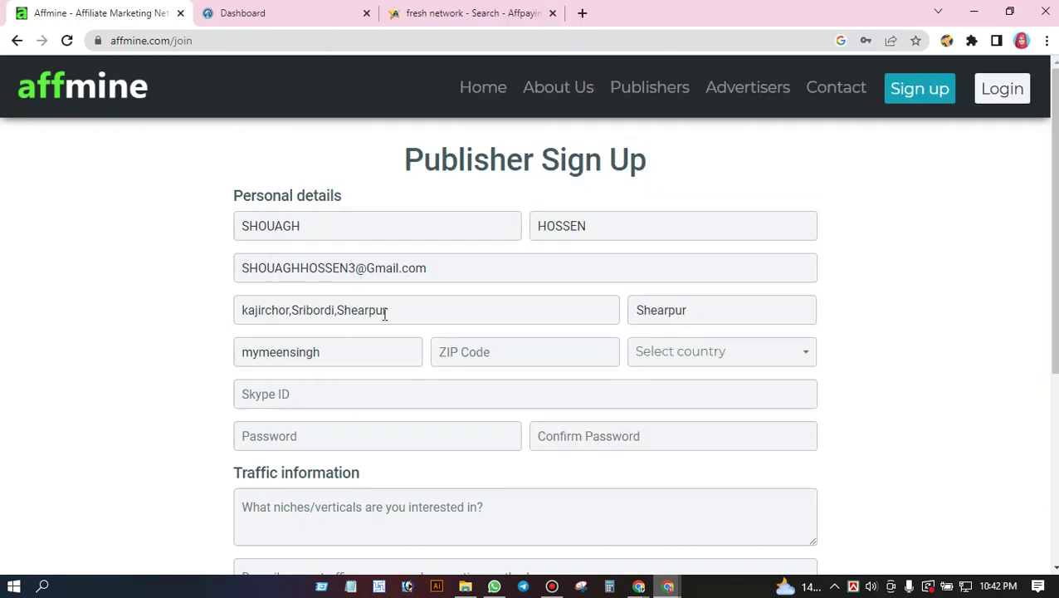
click(480, 349)
text(2100)
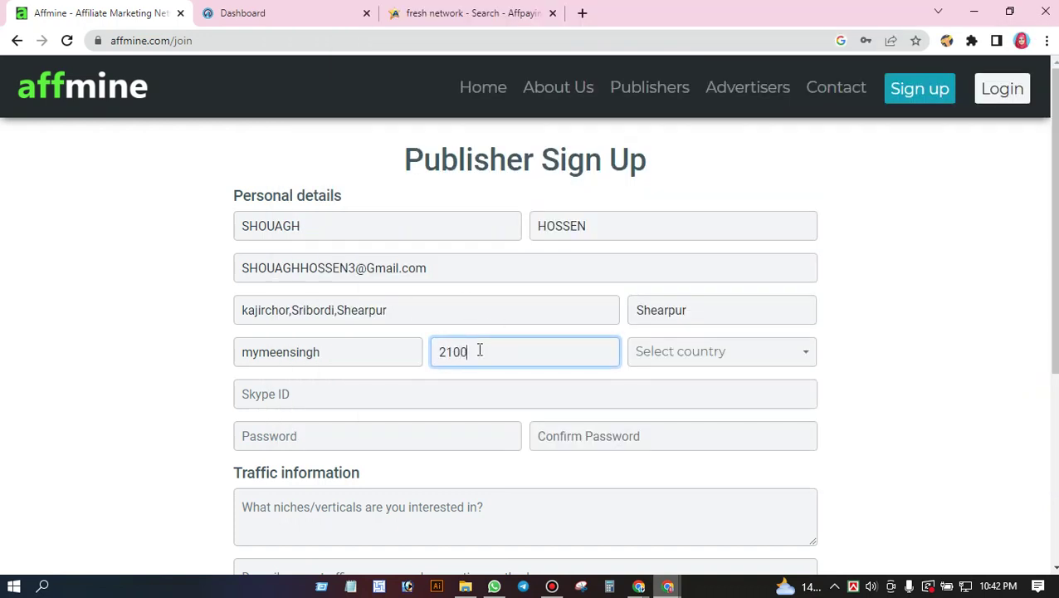
Step: Choose Bangladesh from the country dropdown
click(738, 353)
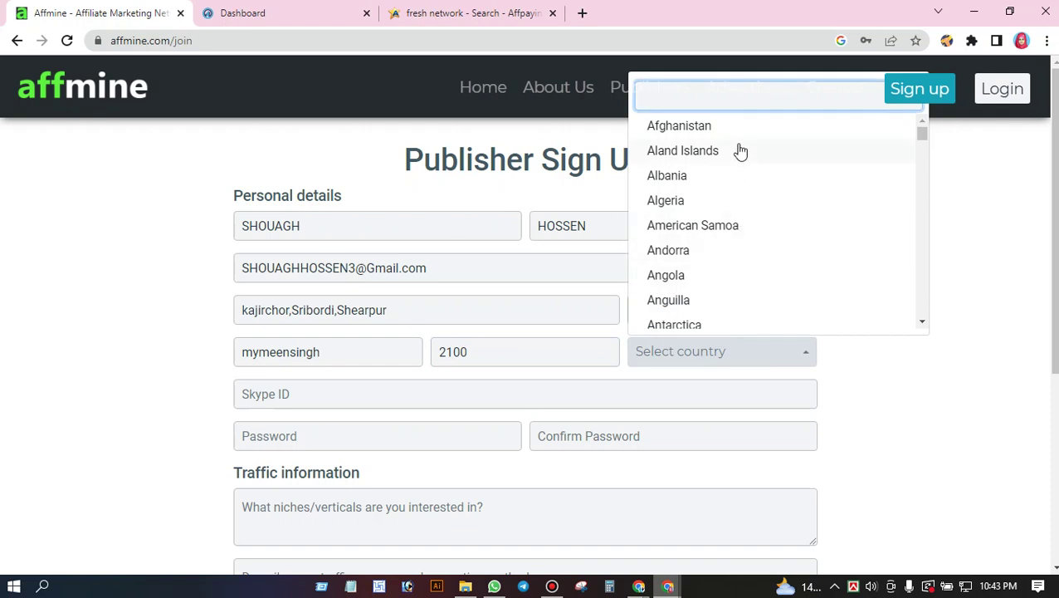
scroll(725, 220, down, 4)
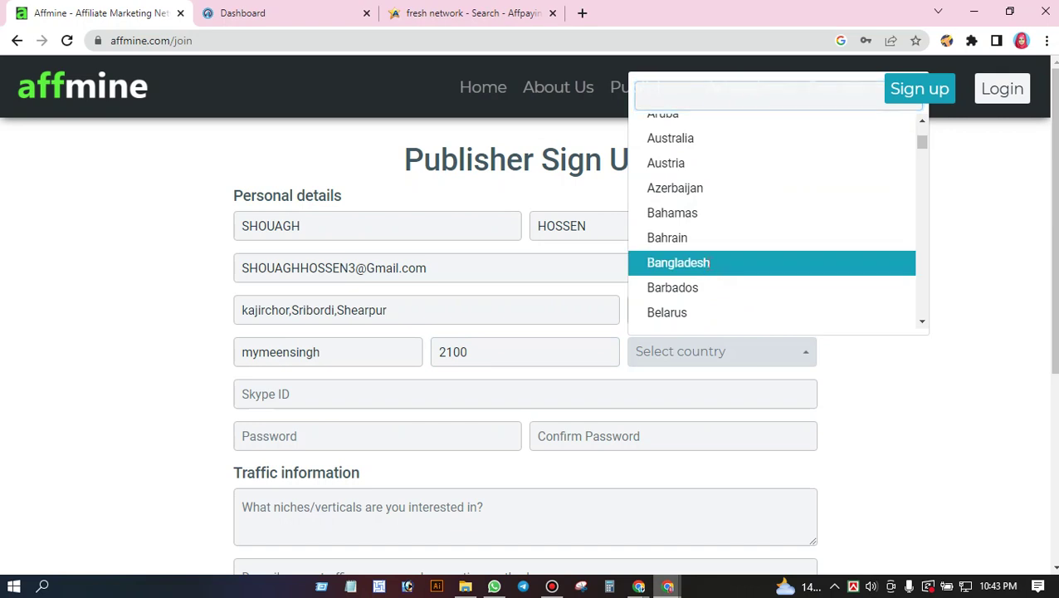
click(707, 266)
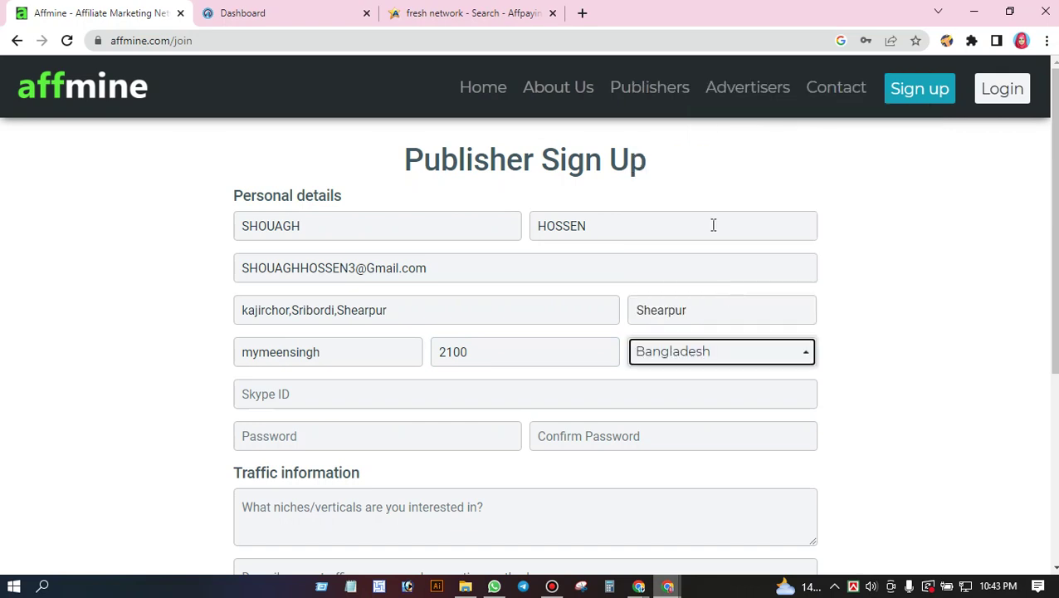
click(582, 12)
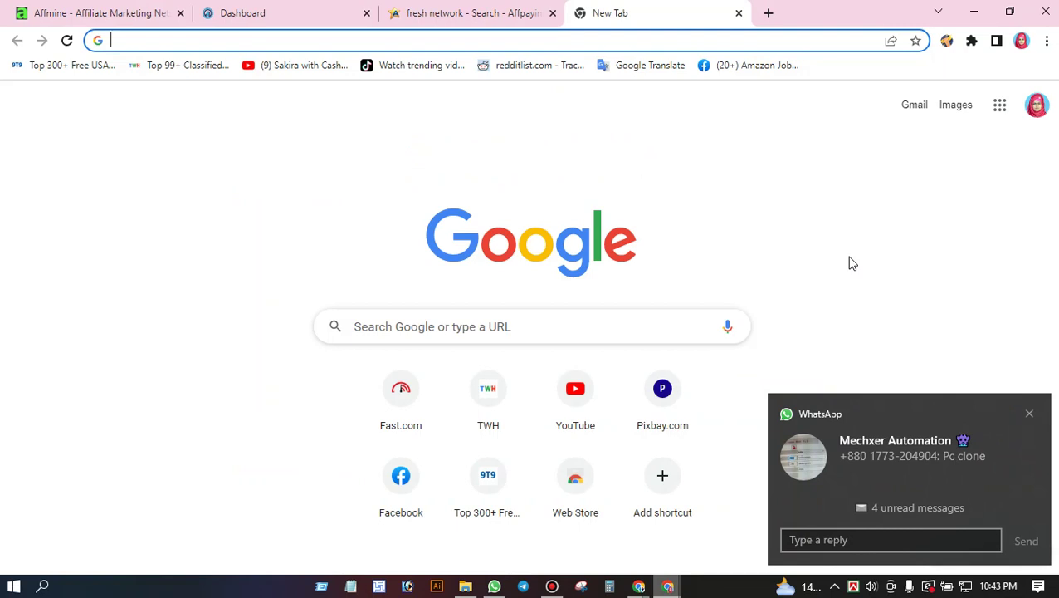
Step: Select and delete all entries on Chrome's browsing history page
key(ctrl+h)
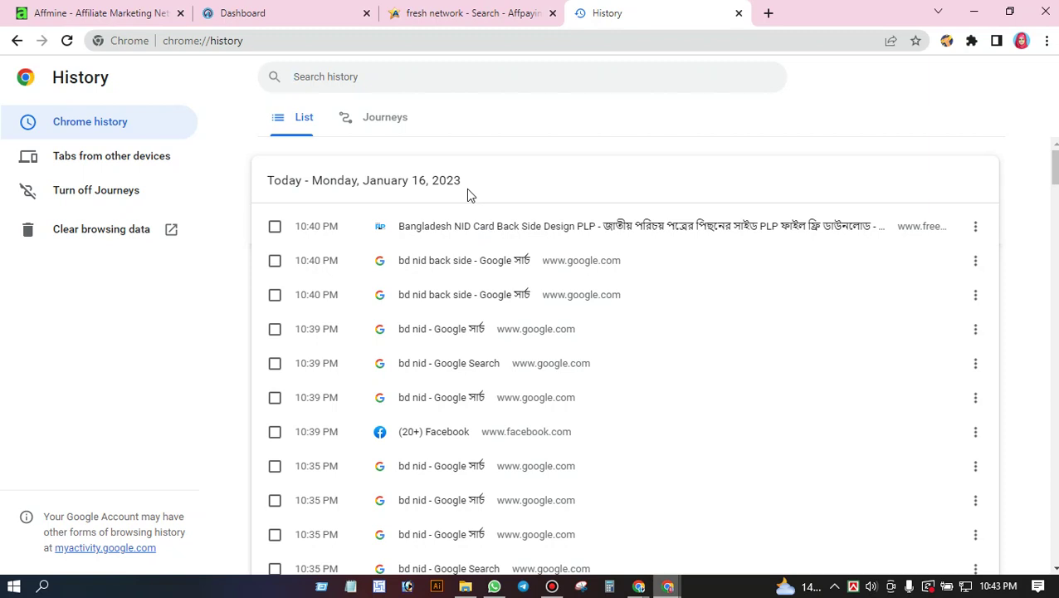
click(275, 228)
key(ctrl+a)
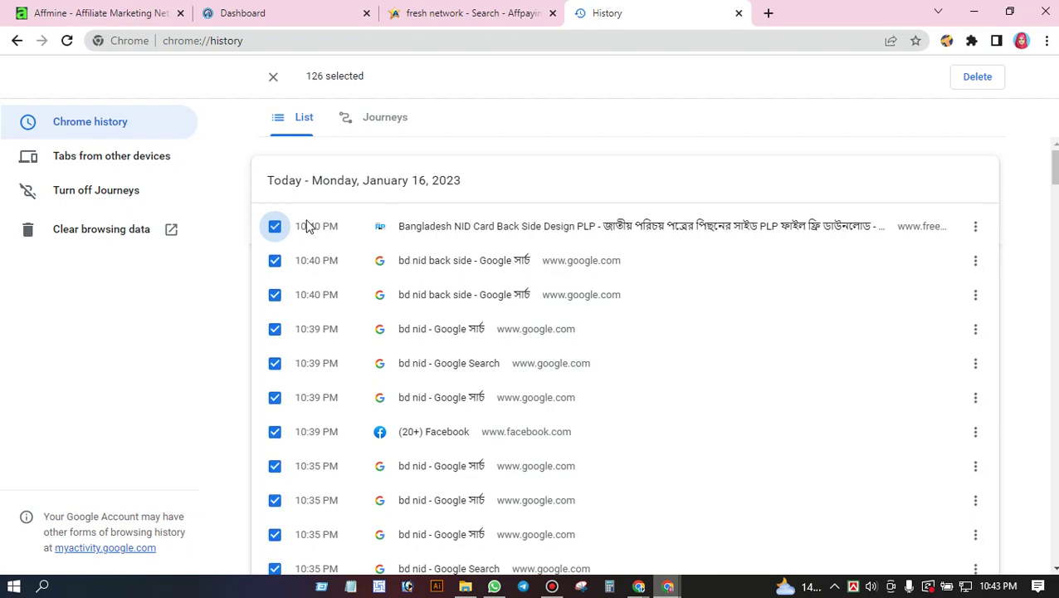
key(Delete)
key(Return)
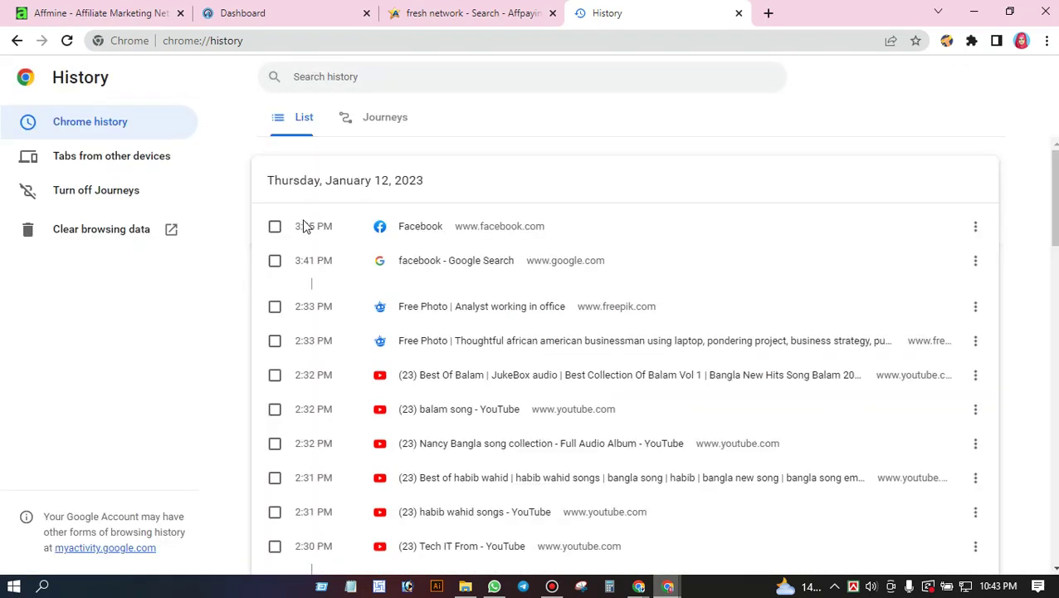
Step: Delete the remaining history entries, close the History tab and return to Affmine
click(277, 232)
key(ctrl+a)
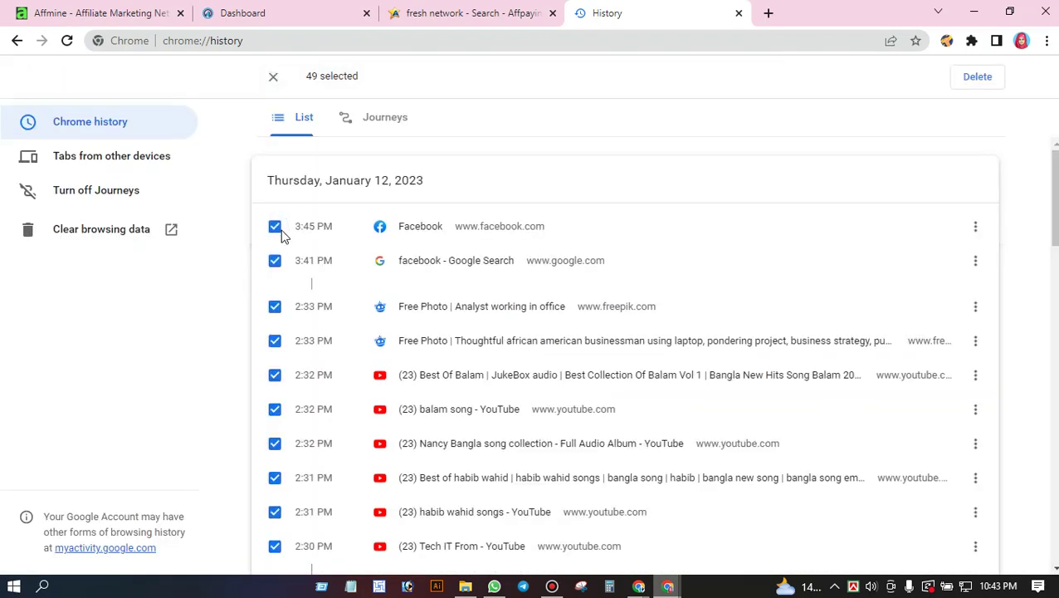
key(Delete)
key(Return)
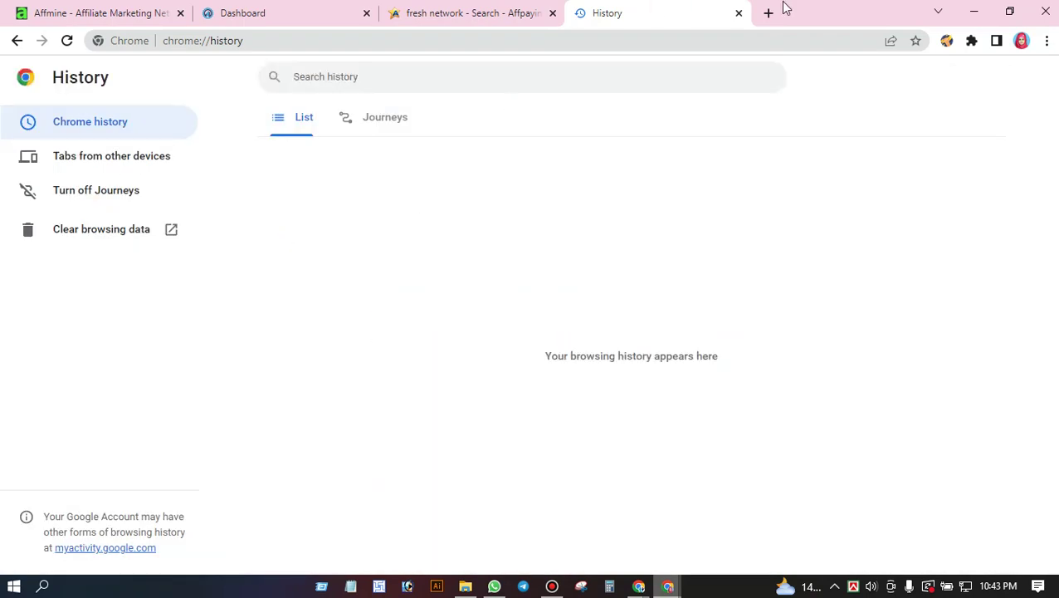
click(768, 13)
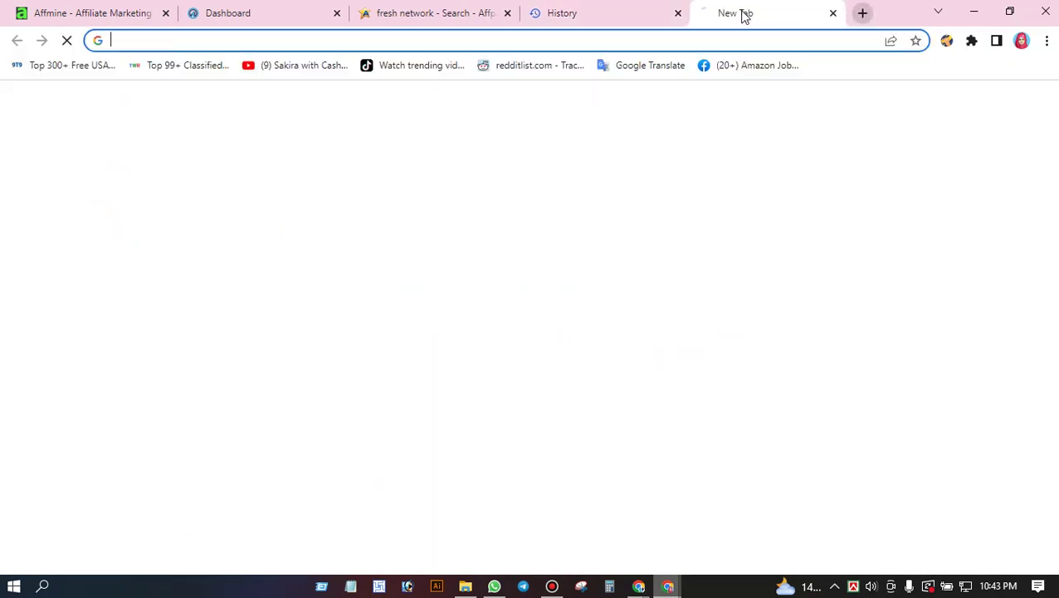
click(673, 13)
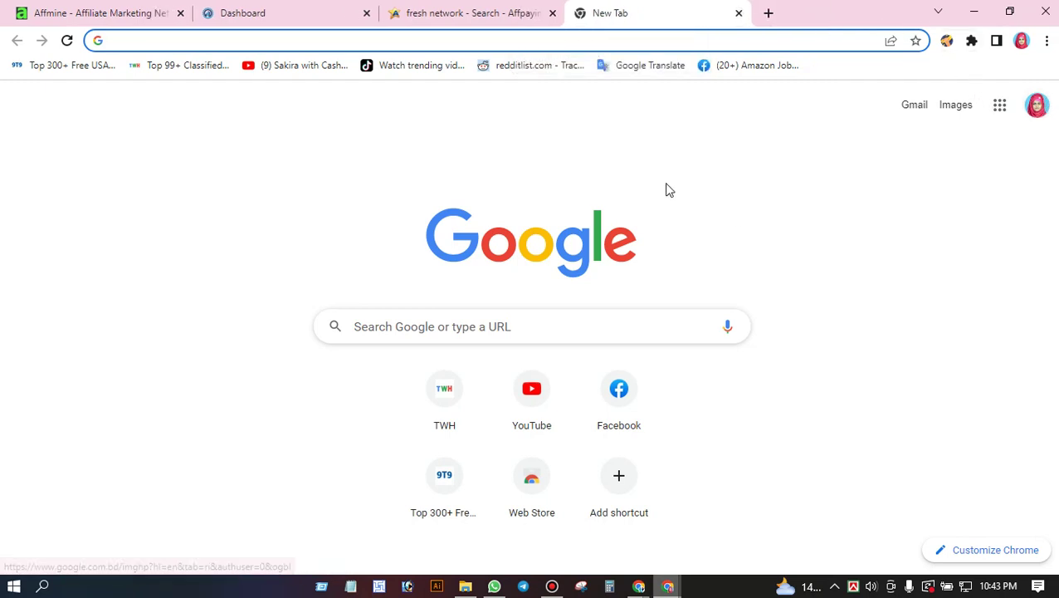
click(302, 10)
click(97, 10)
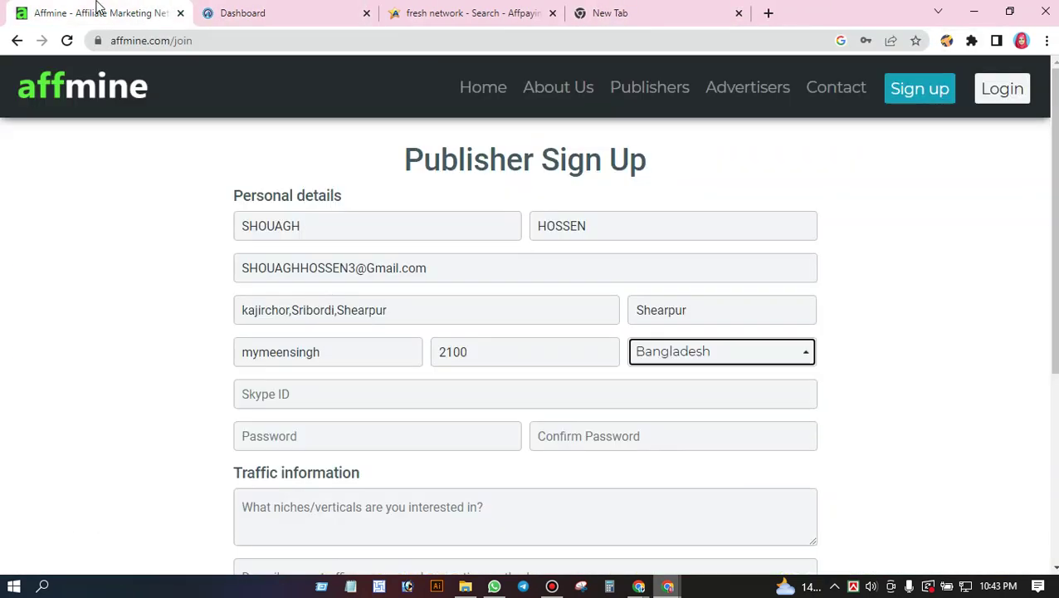
double_click(475, 352)
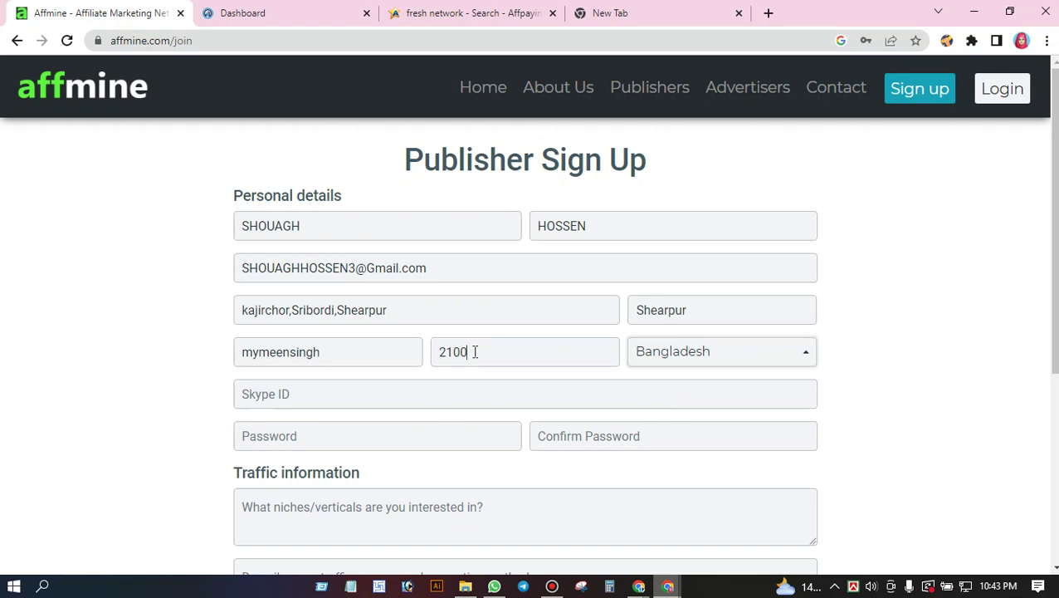
click(664, 587)
click(691, 543)
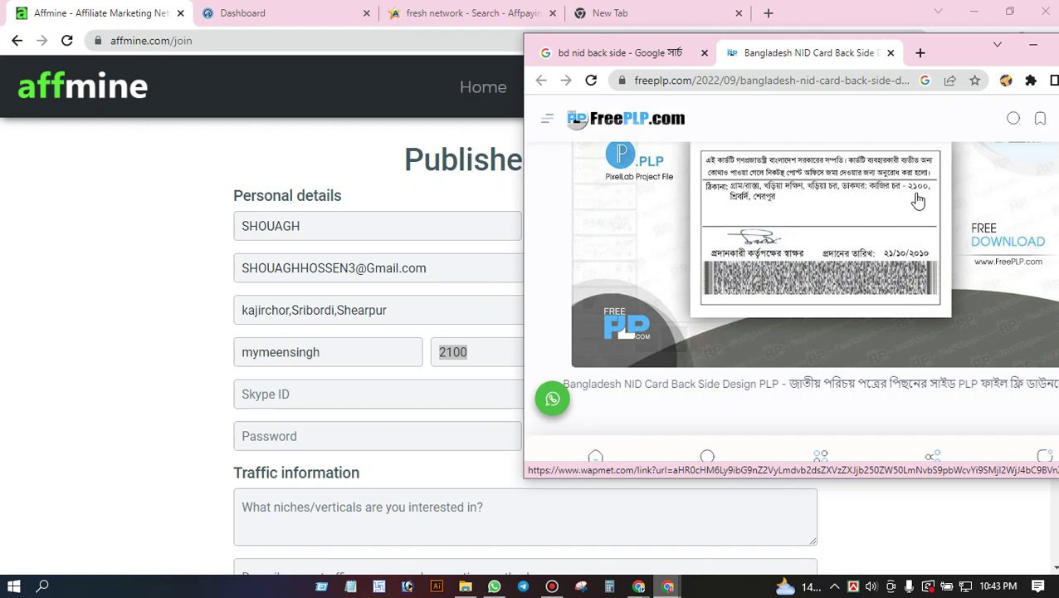
click(482, 352)
double_click(483, 352)
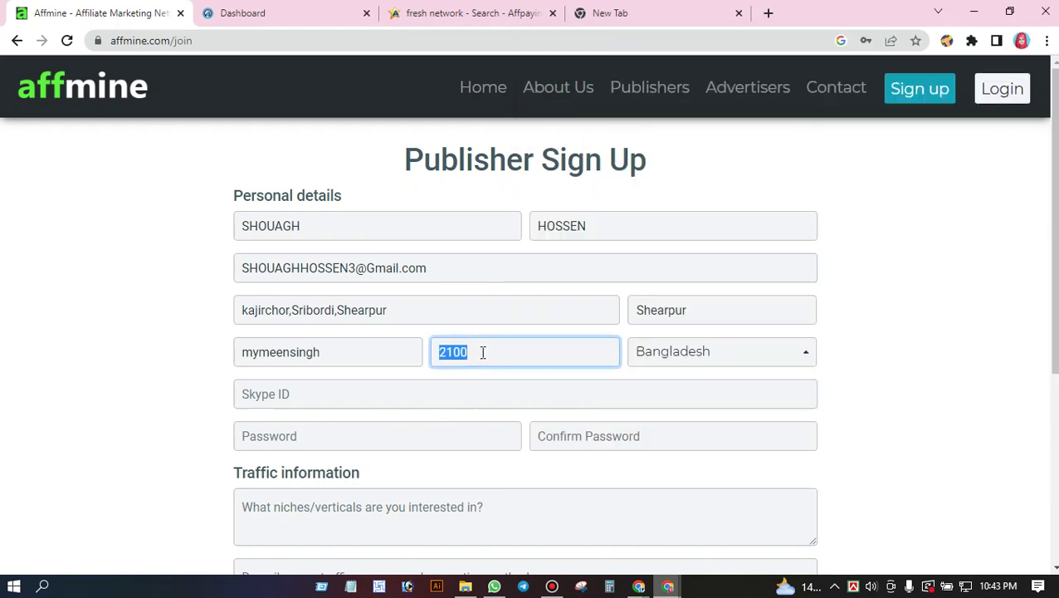
click(482, 352)
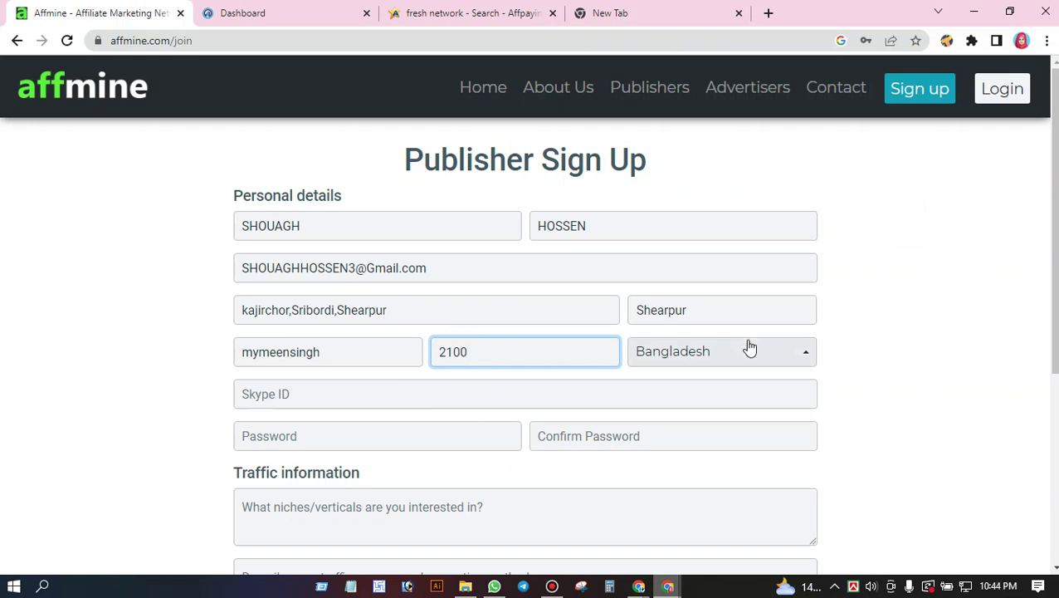
click(292, 399)
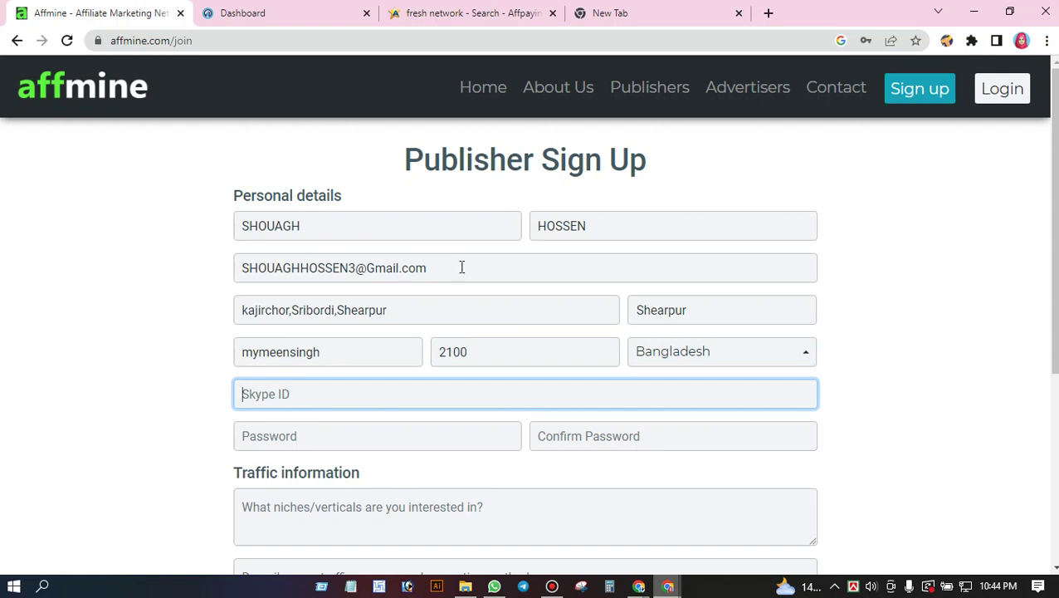
Step: Copy the e-mail address into the Skype ID field
drag(461, 268, 48, 274)
key(ctrl+c)
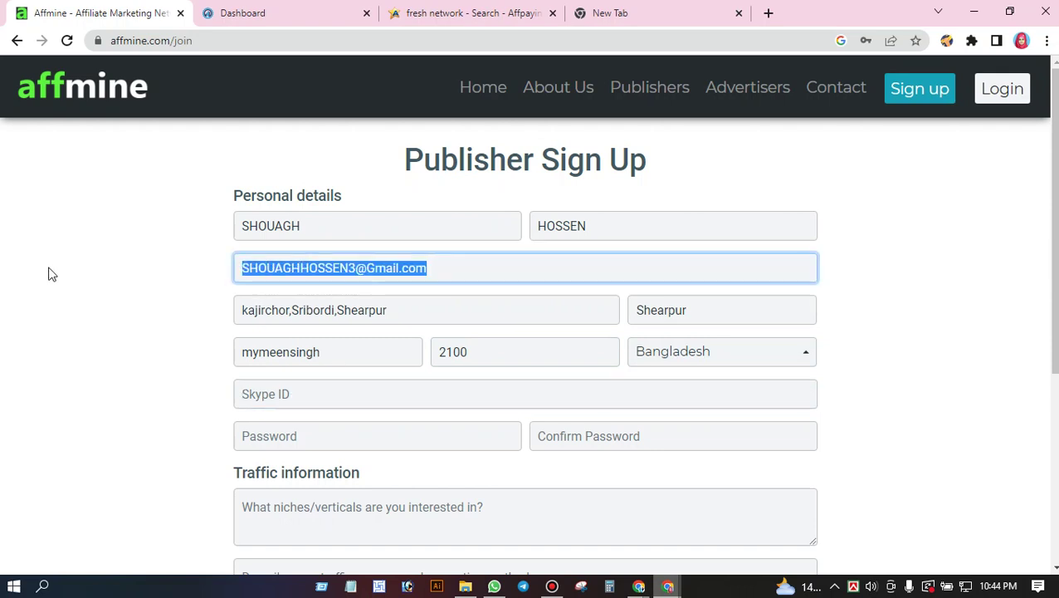
click(256, 396)
key(ctrl+v)
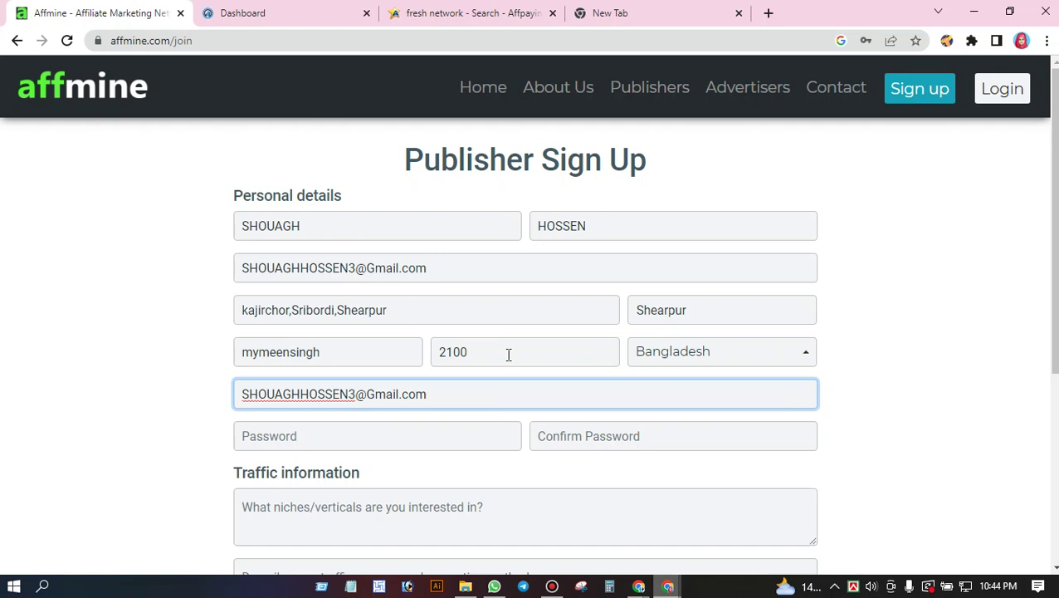
Step: Enter a password made from the first name plus extra characters, then select it
scroll(506, 359, down, 1)
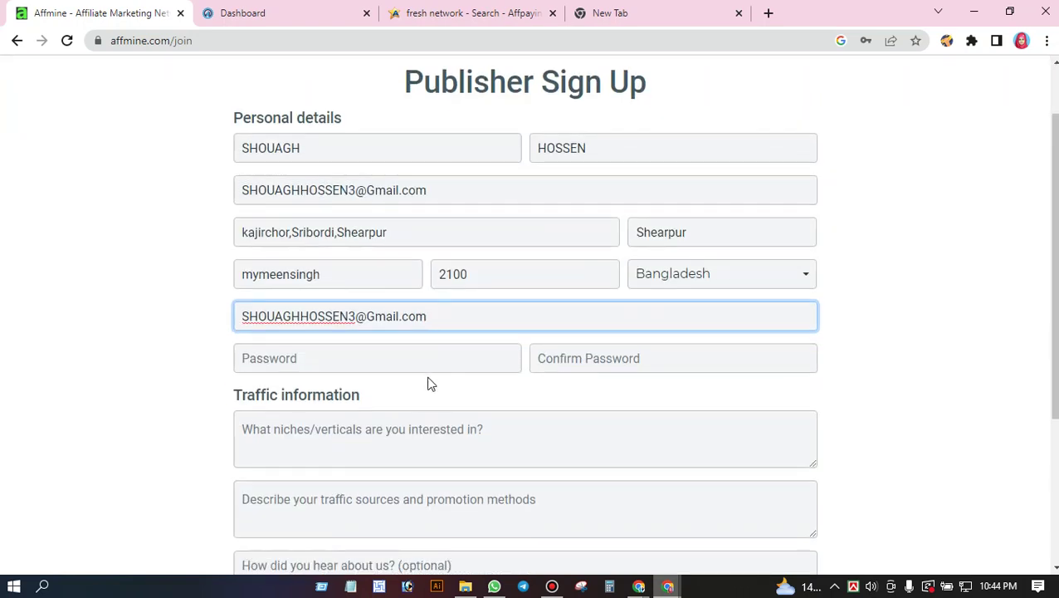
click(306, 362)
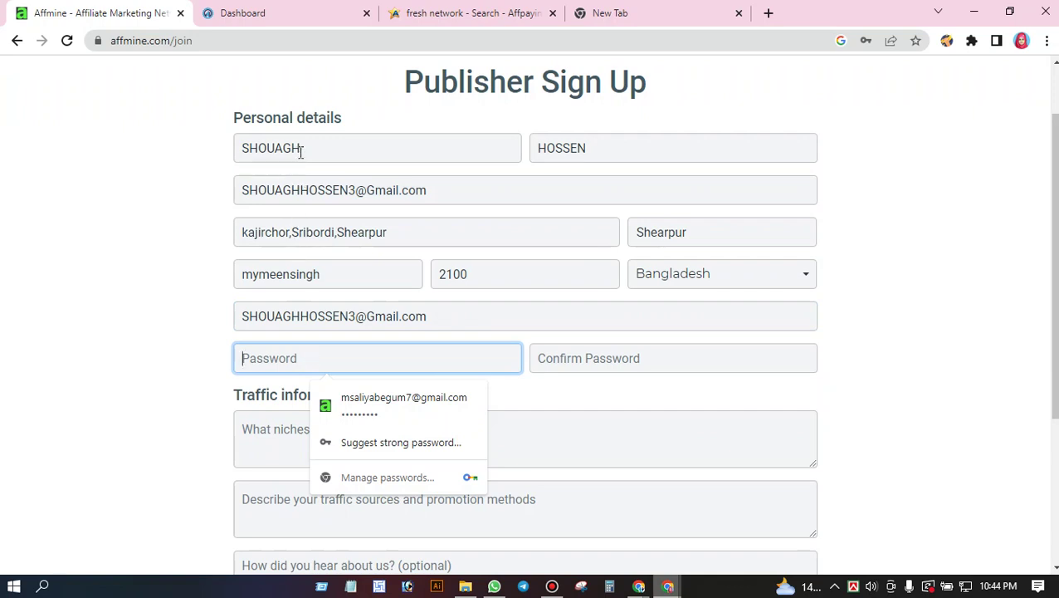
drag(302, 150, 232, 153)
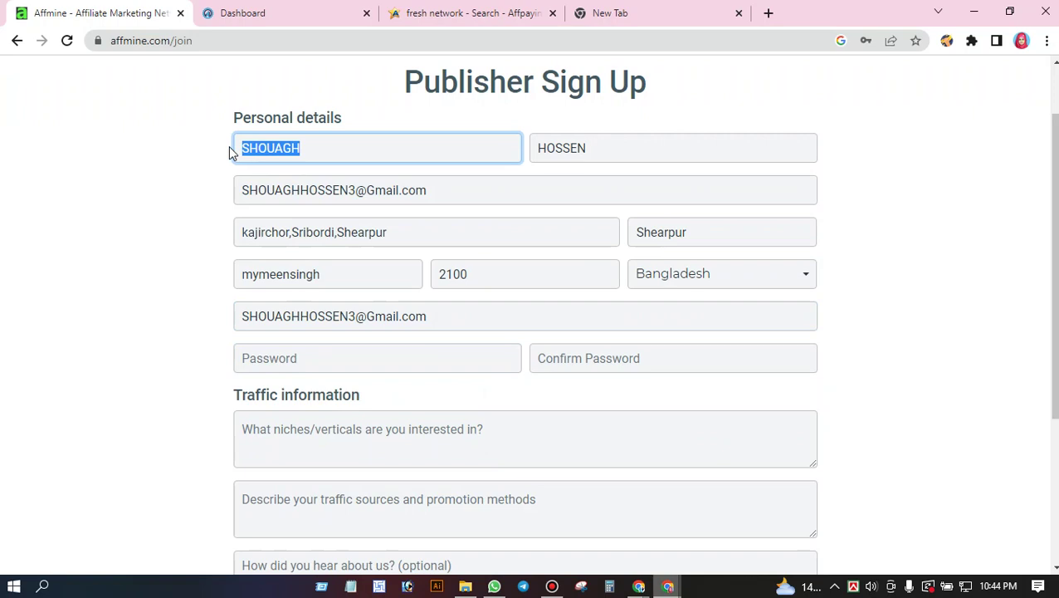
click(282, 362)
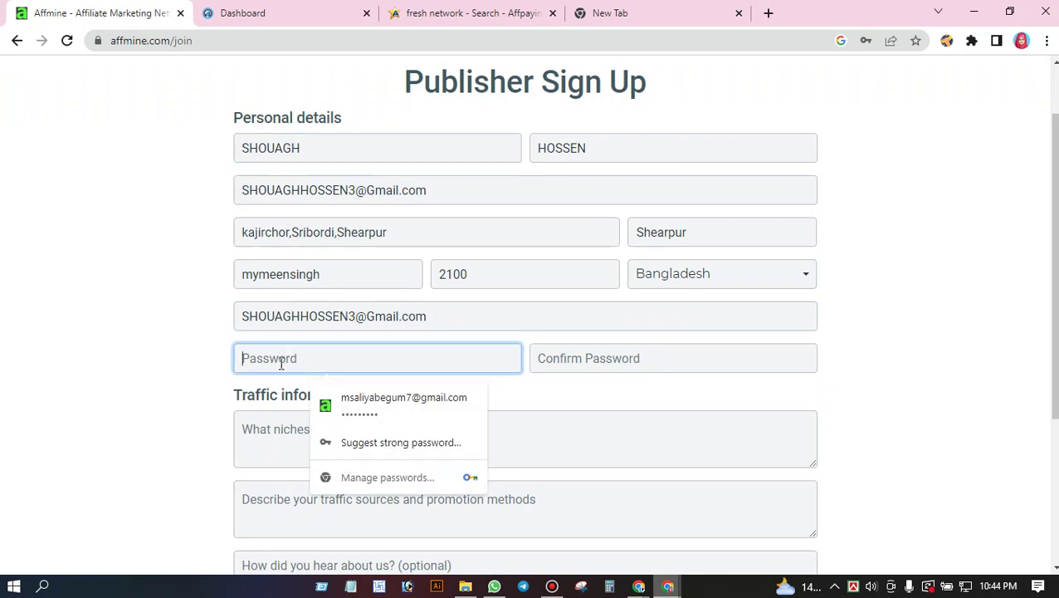
key(ctrl+v)
text(••••)
drag(319, 355, 207, 361)
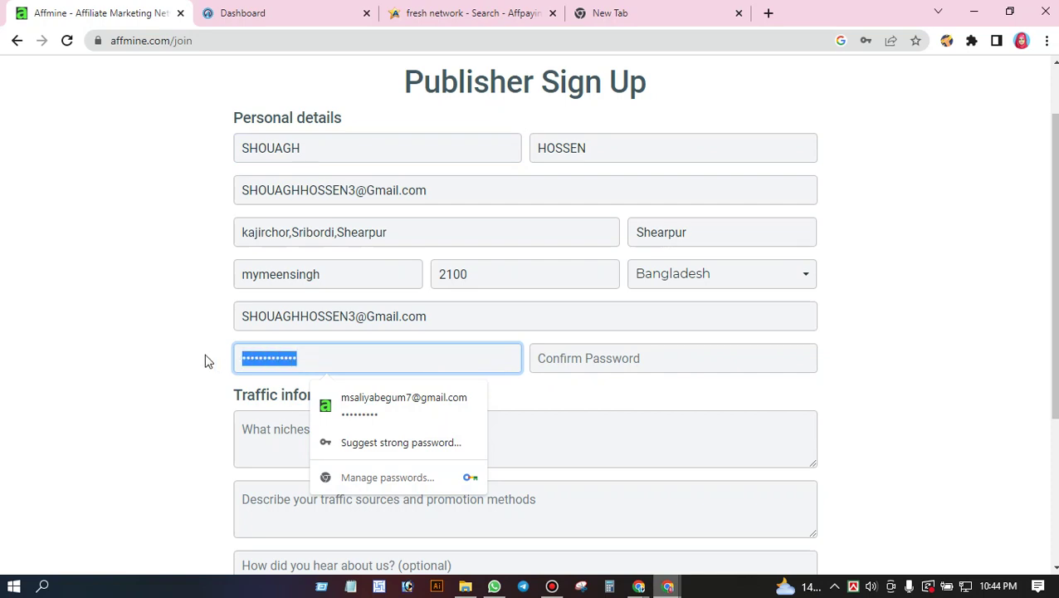
Step: Try out a password draft in a new tab's address bar, then select the form's password
click(618, 10)
click(231, 38)
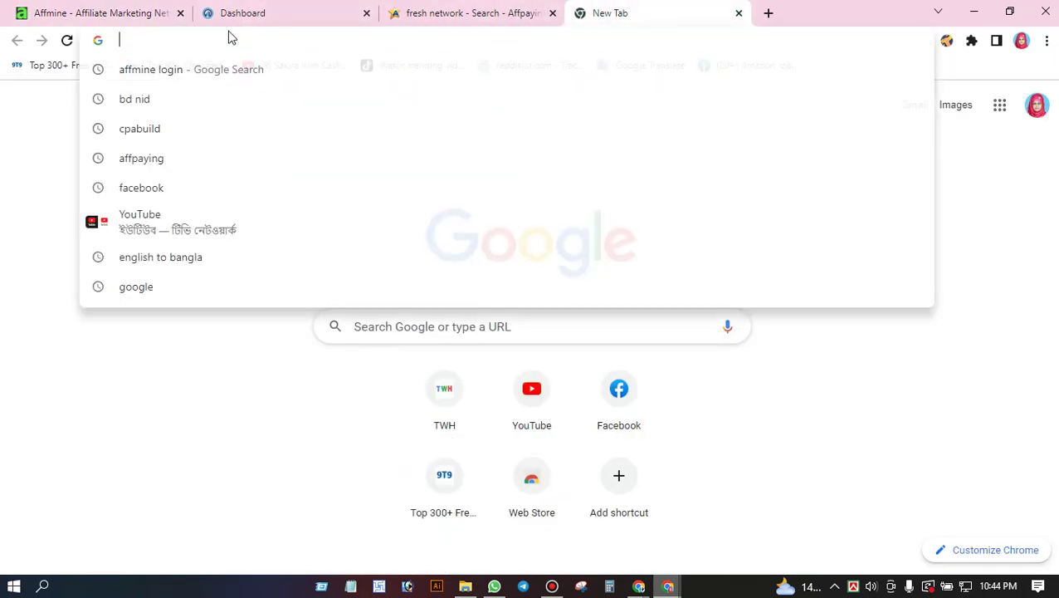
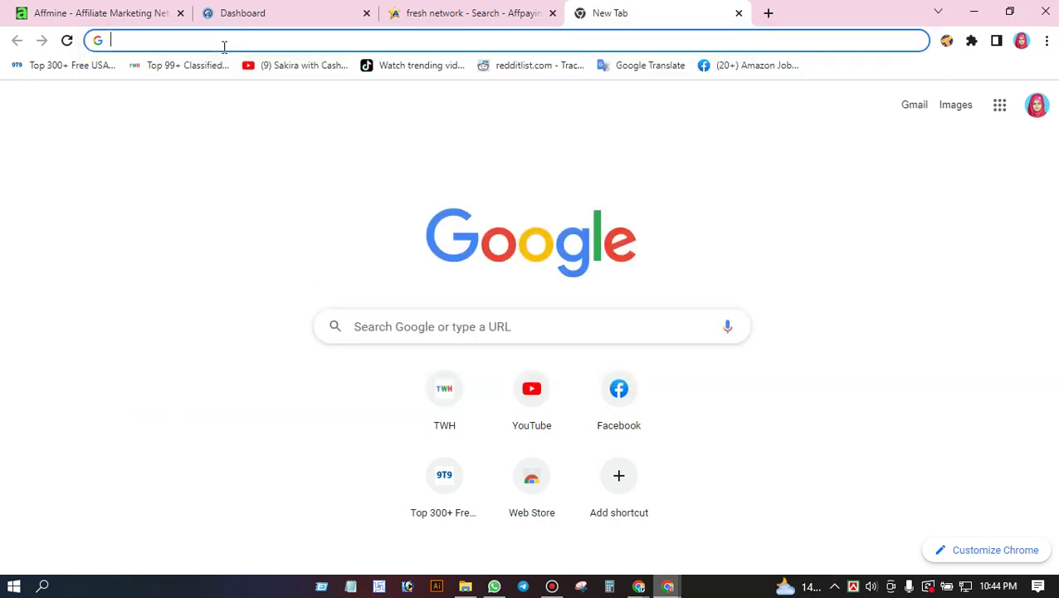
click(102, 12)
click(386, 357)
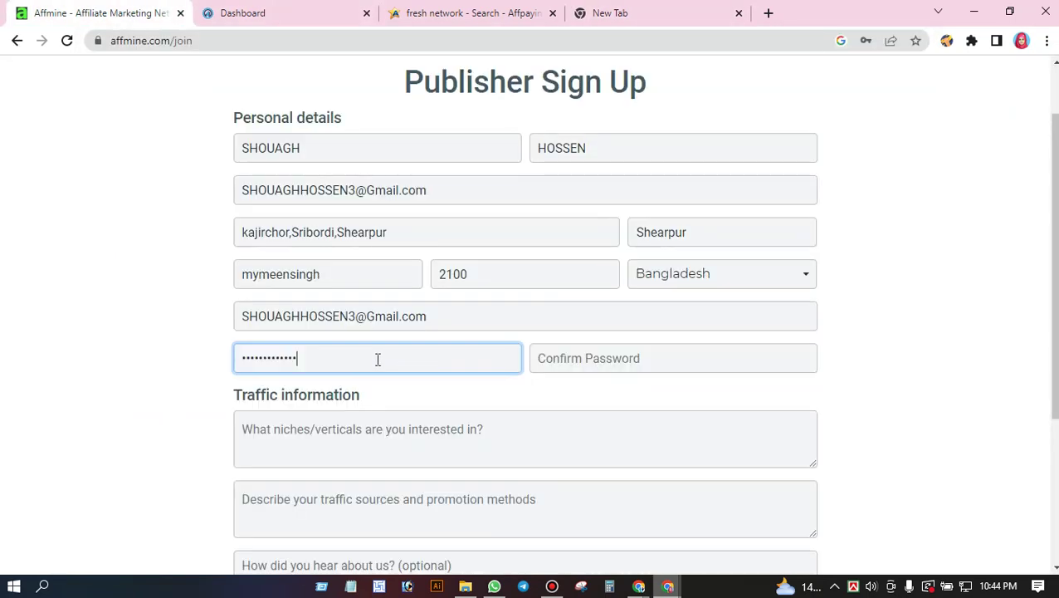
double_click(284, 352)
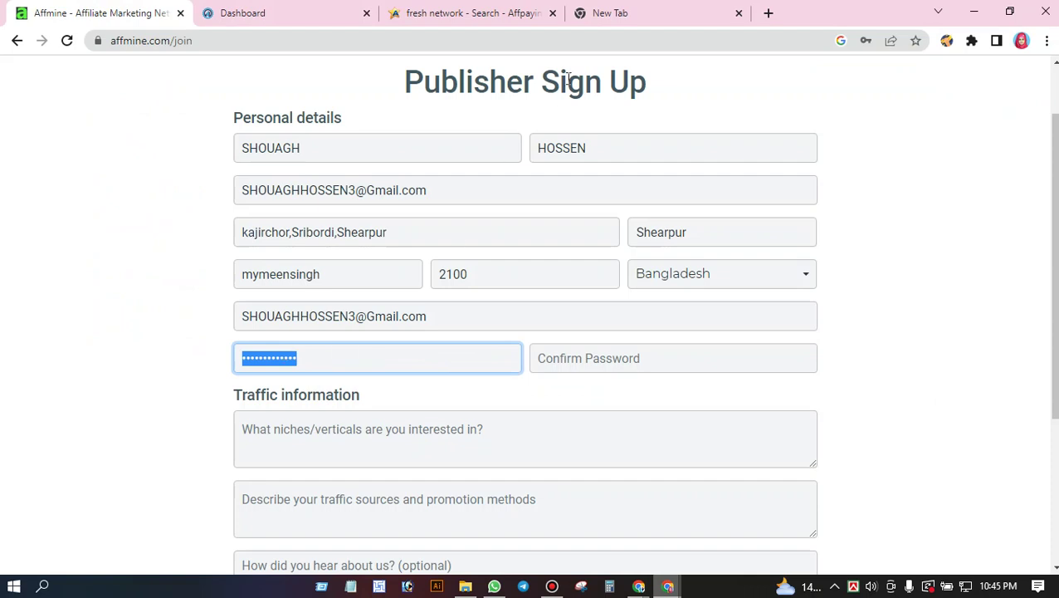
Step: Draft the full password in the address bar and paste it into Confirm Password
click(595, 10)
click(164, 37)
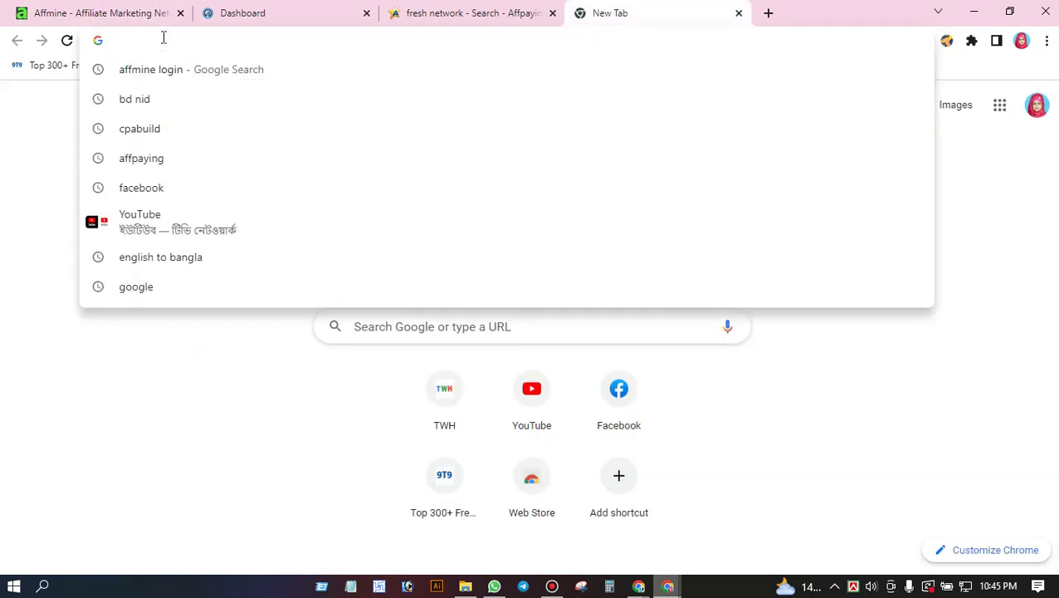
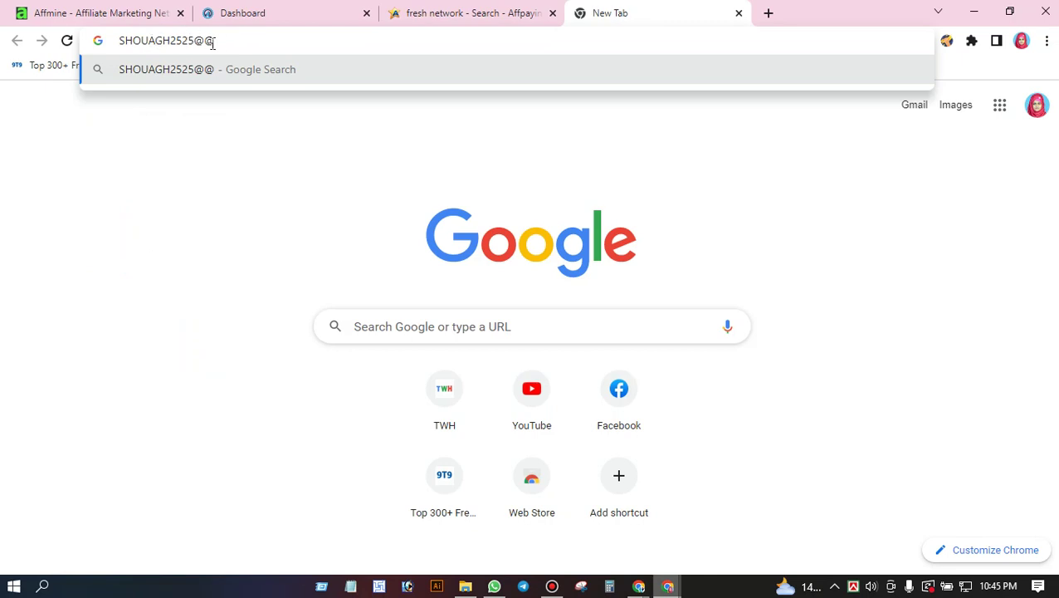
drag(216, 40, 193, 40)
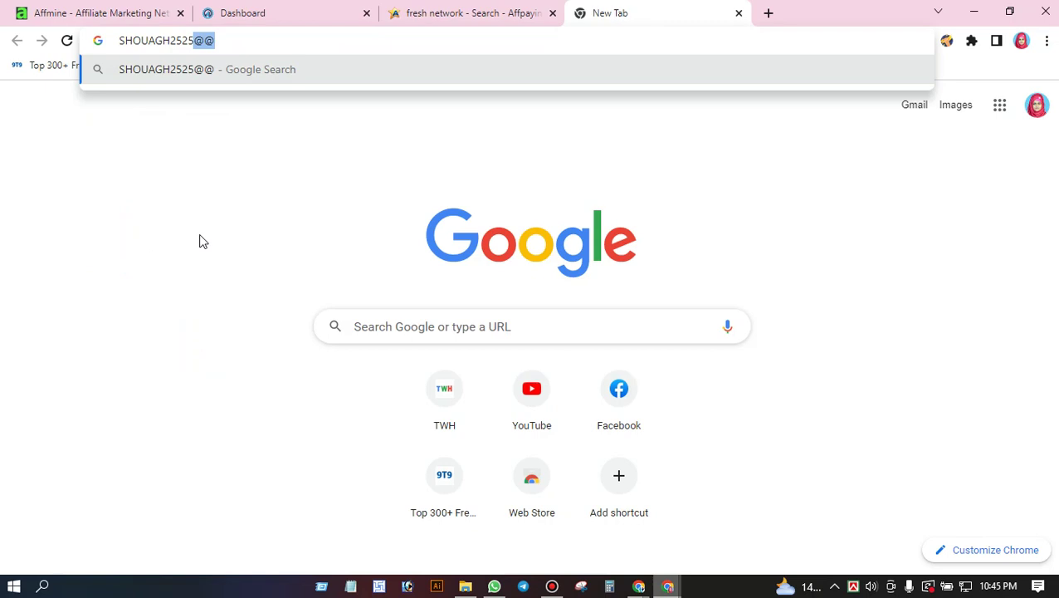
click(235, 177)
click(236, 38)
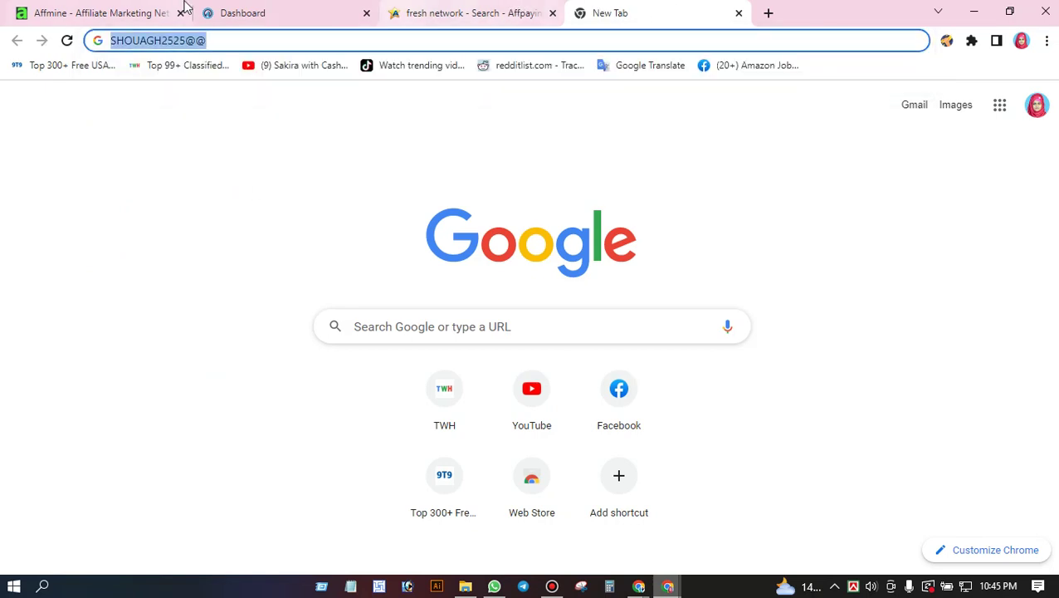
click(62, 13)
click(362, 357)
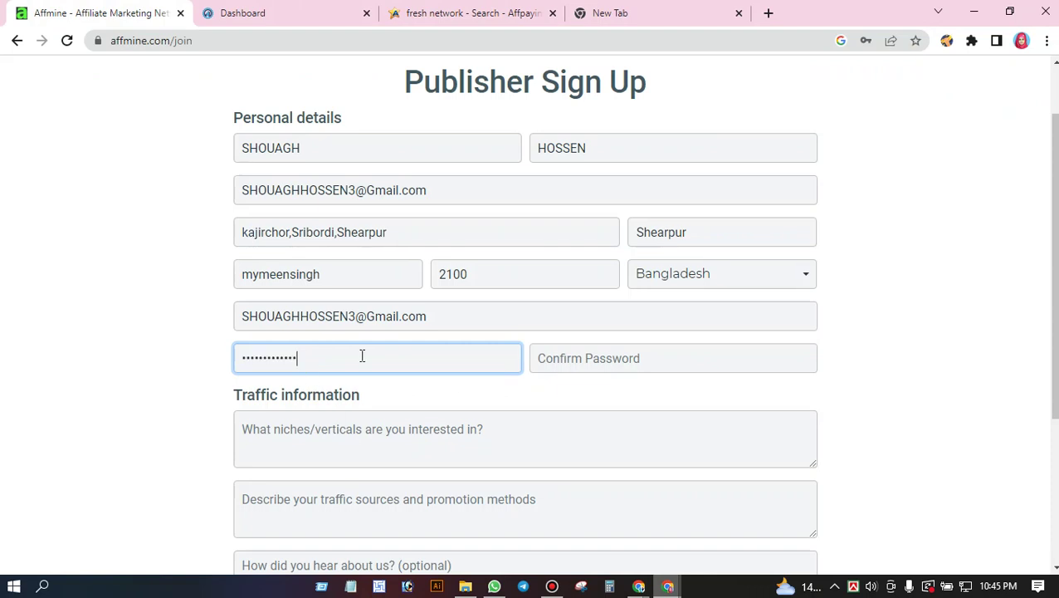
click(578, 358)
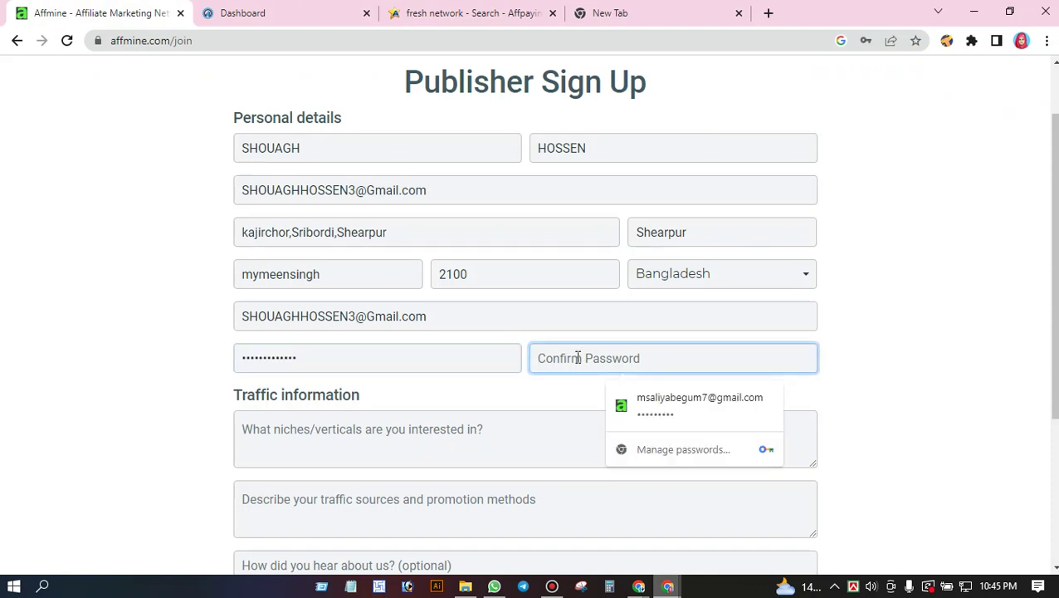
key(ctrl+v)
scroll(578, 358, down, 1)
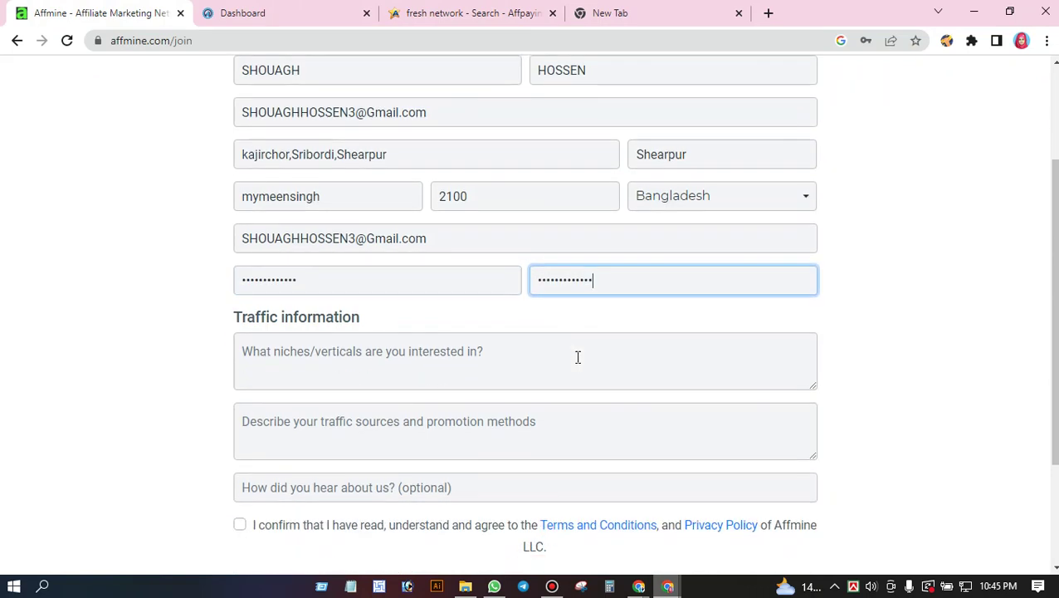
click(282, 353)
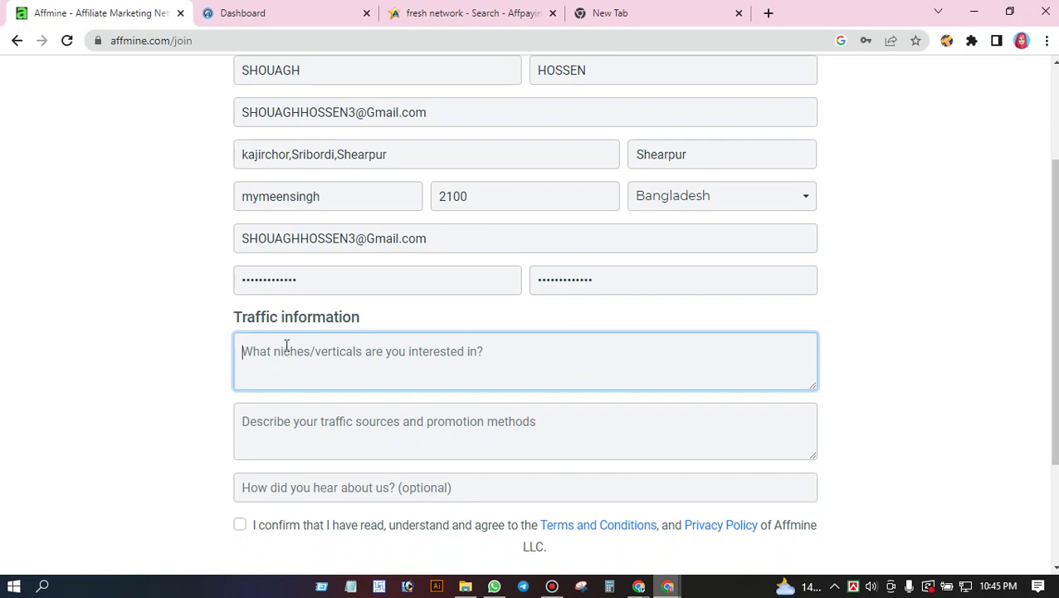
Step: Search Google for 'affmine login' and open the Affmine home page
click(664, 11)
drag(319, 43, 81, 52)
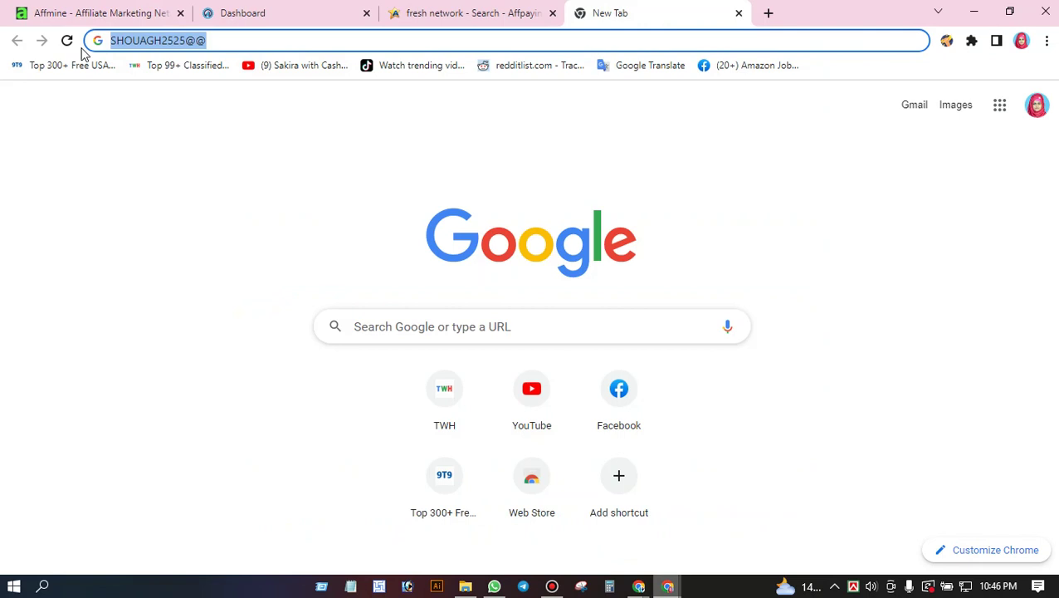
text(aff)
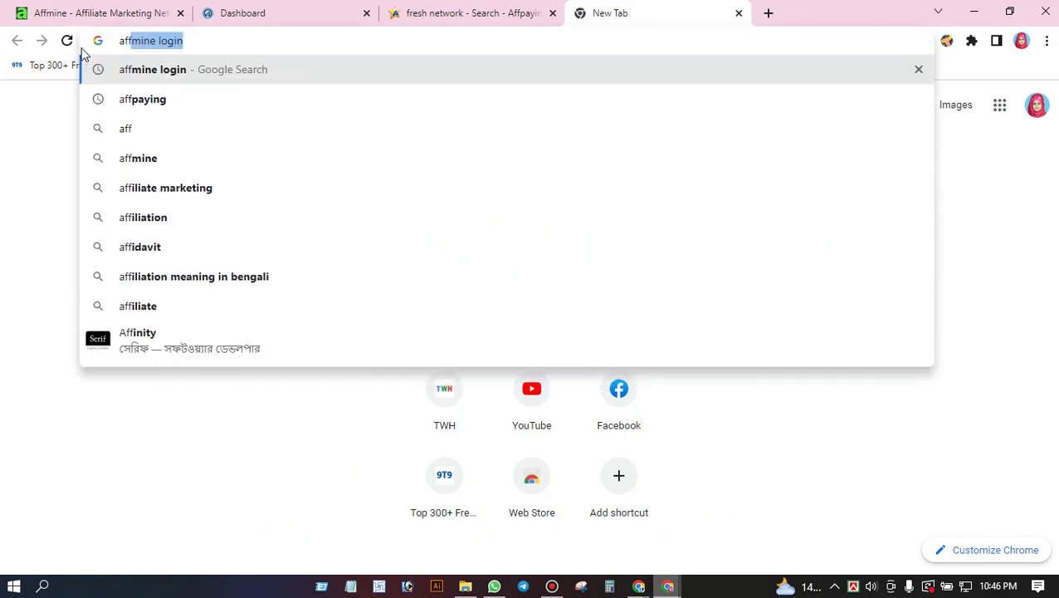
key(Return)
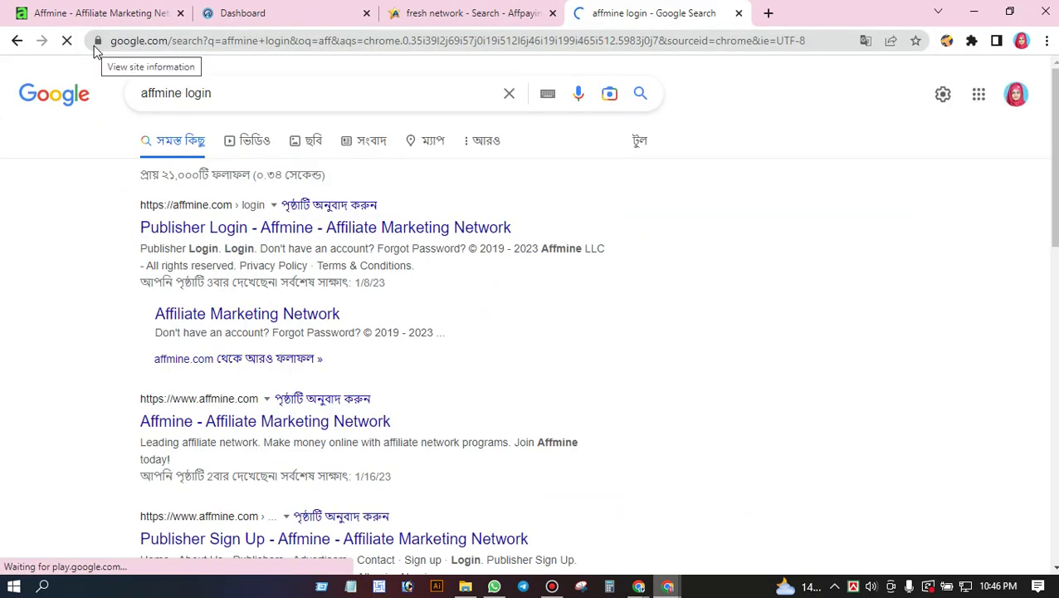
click(380, 425)
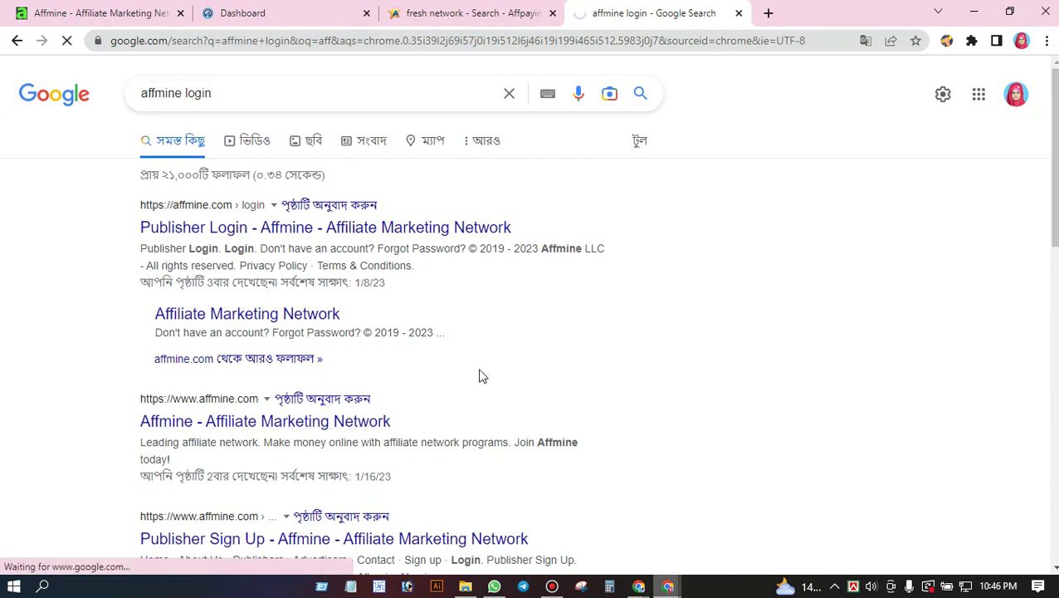
Step: Accept the cookie notice and log in to Affmine with the saved credentials
scroll(532, 377, down, 3)
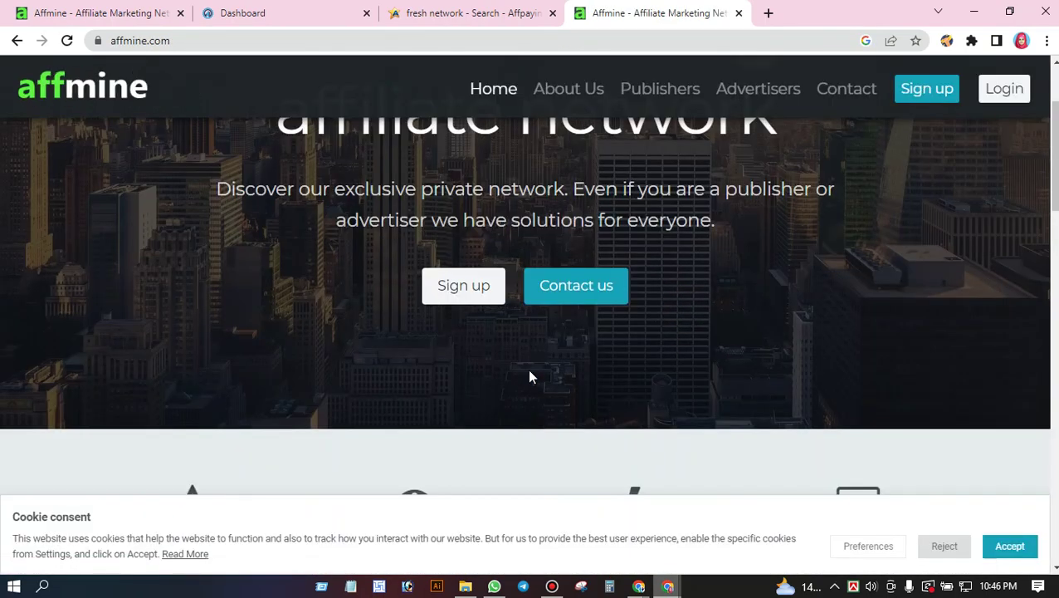
click(991, 535)
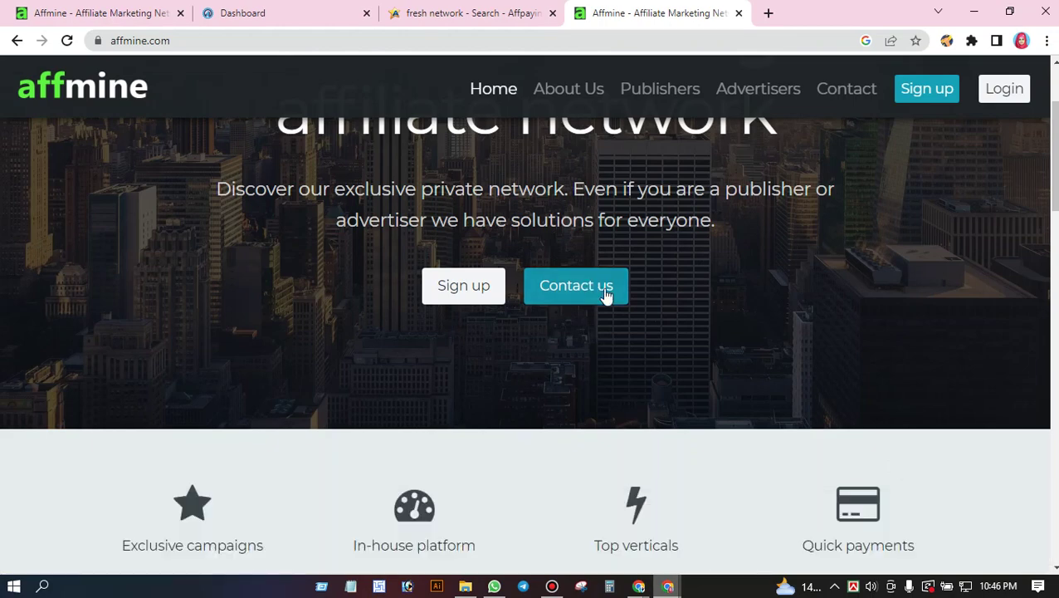
scroll(775, 305, up, 1)
scroll(774, 306, up, 3)
click(990, 96)
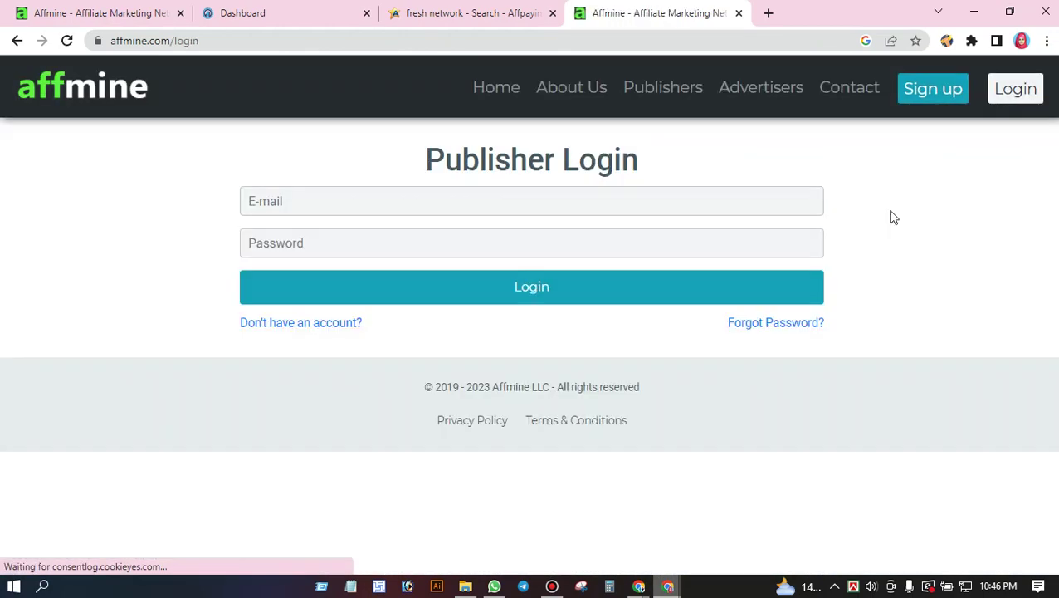
click(499, 288)
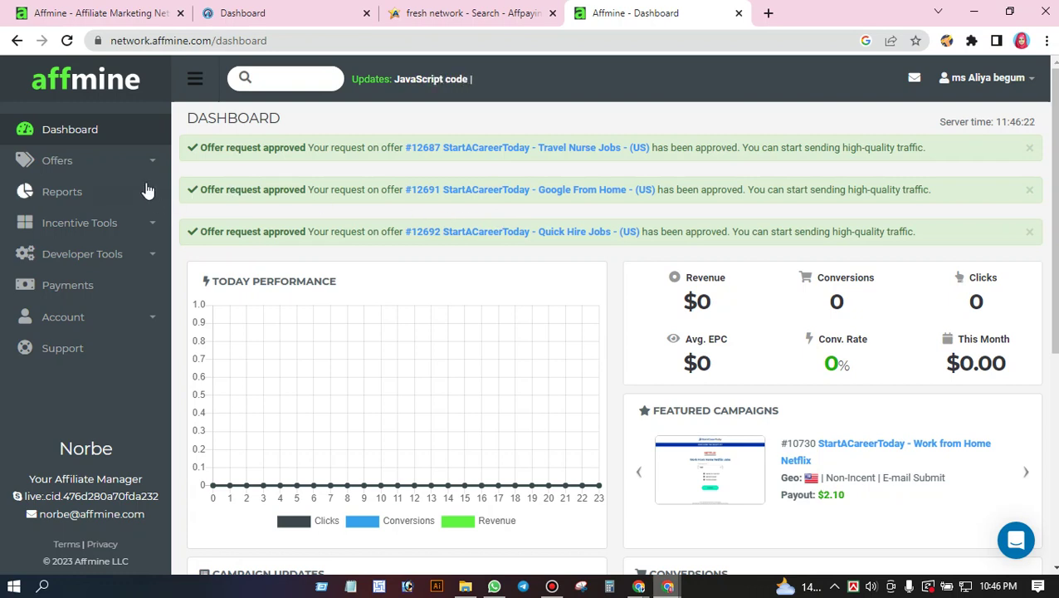
Step: Open Offers > Browse, look over the $2.10 e-mail-submit campaigns, then return to the sign-up tab
click(156, 160)
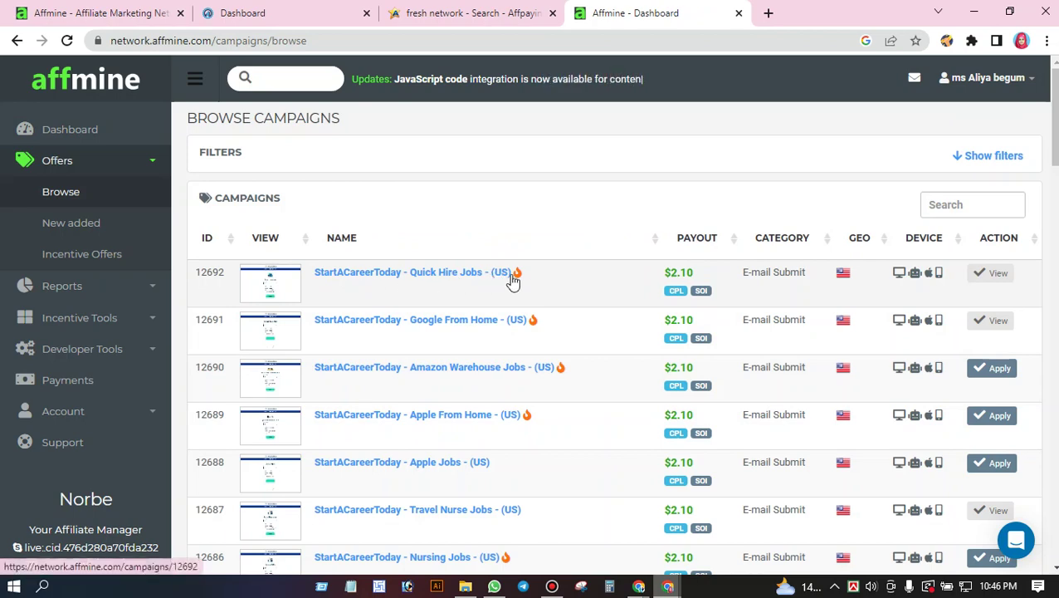
scroll(565, 288, down, 2)
scroll(549, 290, up, 1)
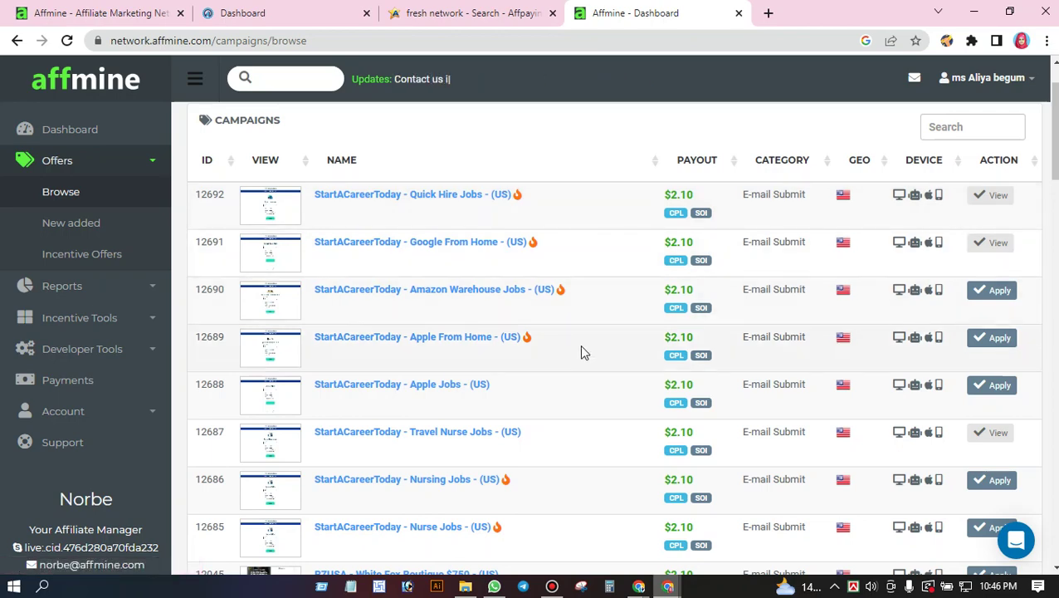
scroll(581, 301, down, 2)
scroll(583, 301, up, 3)
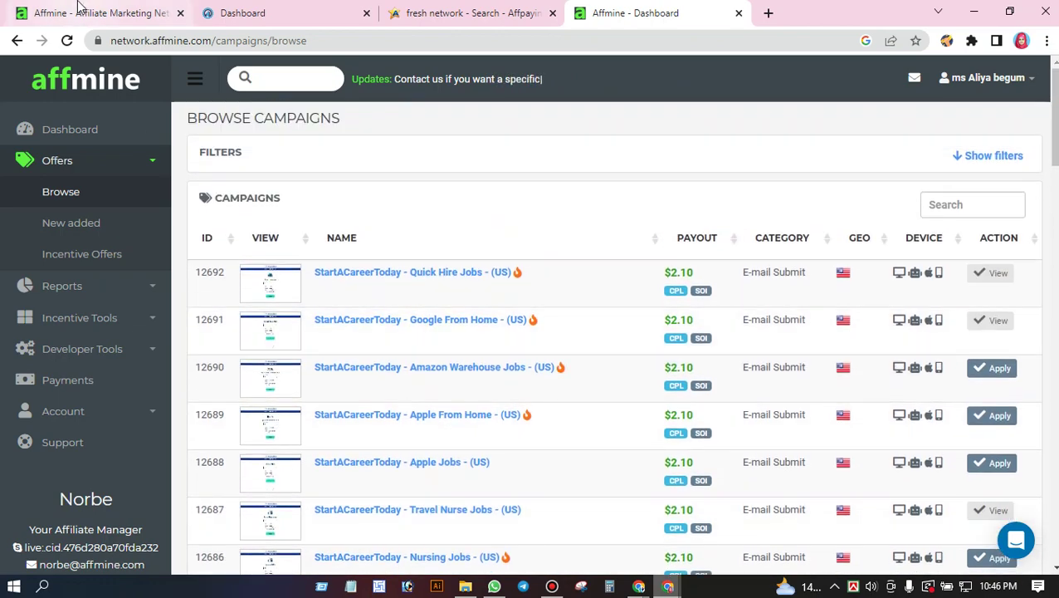
click(79, 10)
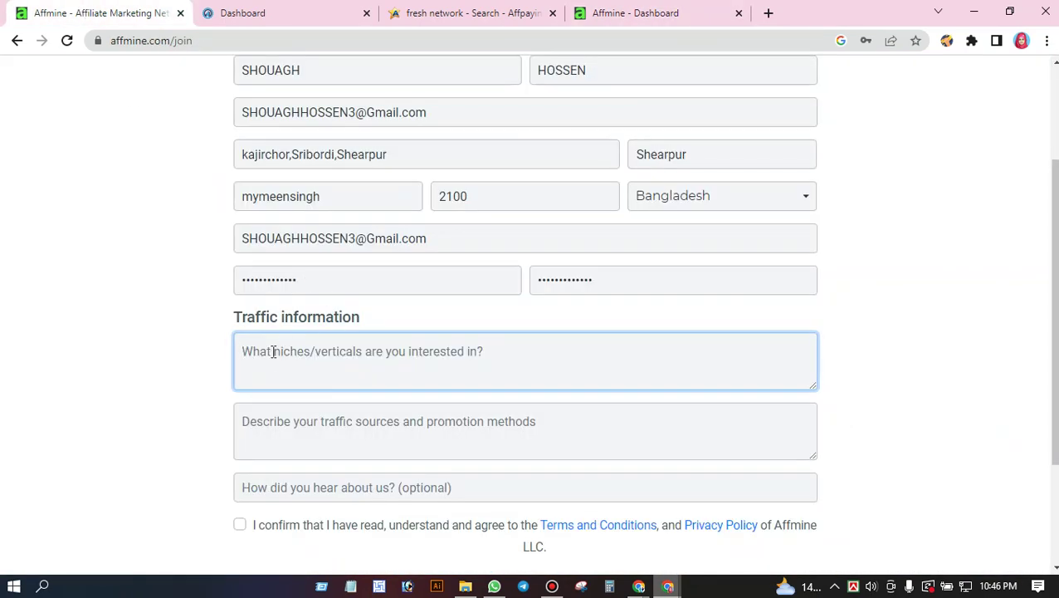
Step: Enter 'job offer,' as the niche, then open campaign #4382 NCC - Cash App £750 from page 3
text(job offer,)
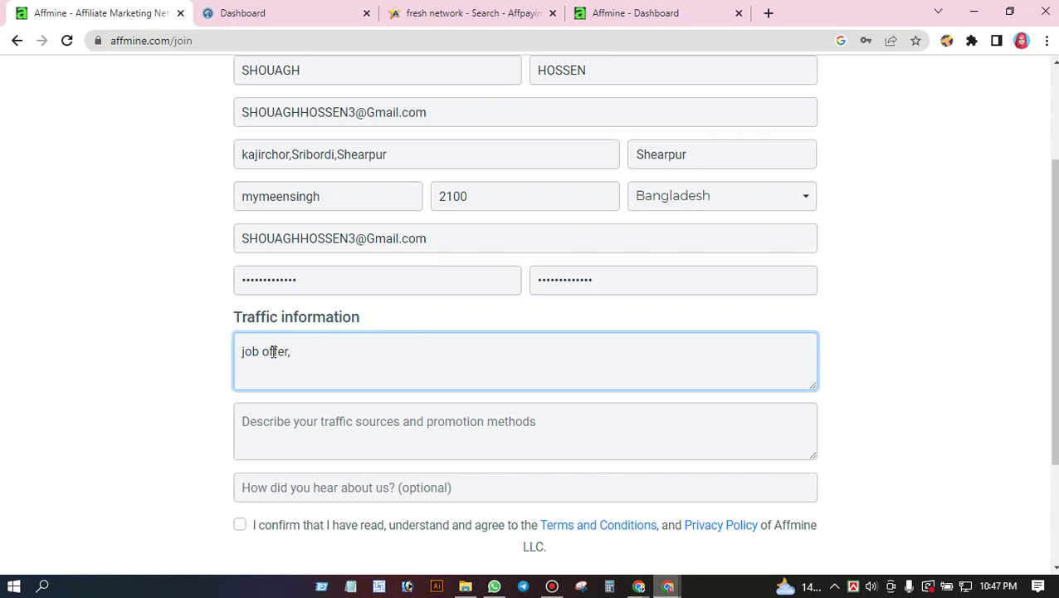
click(601, 12)
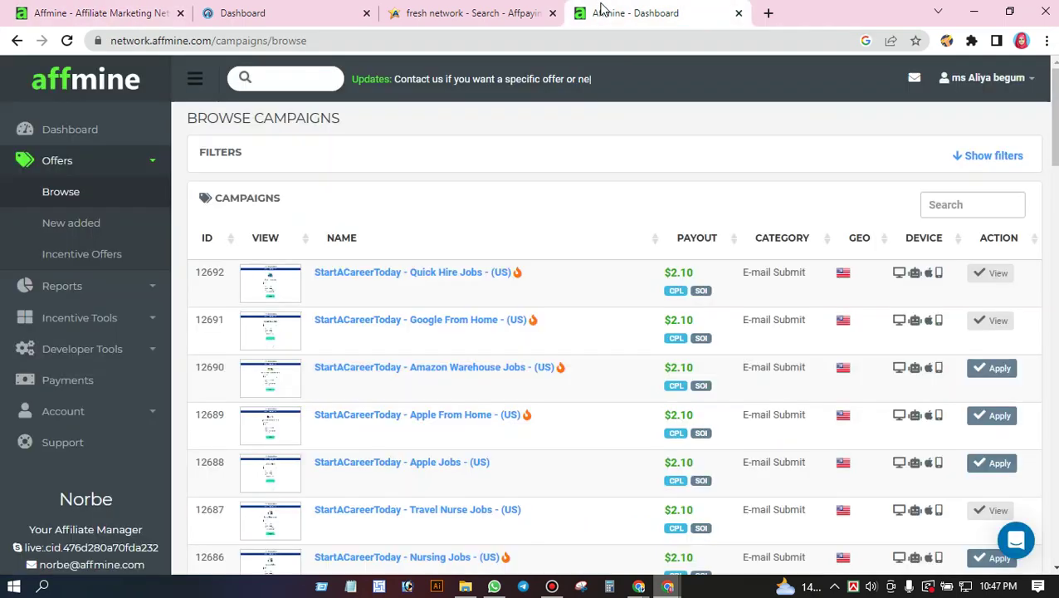
scroll(531, 370, down, 15)
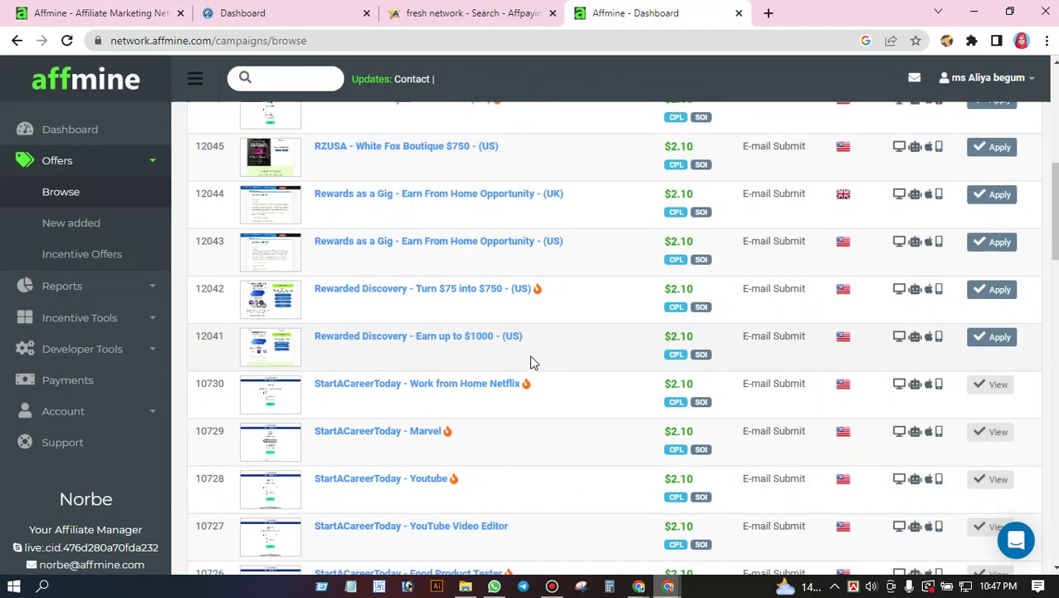
scroll(532, 366, down, 12)
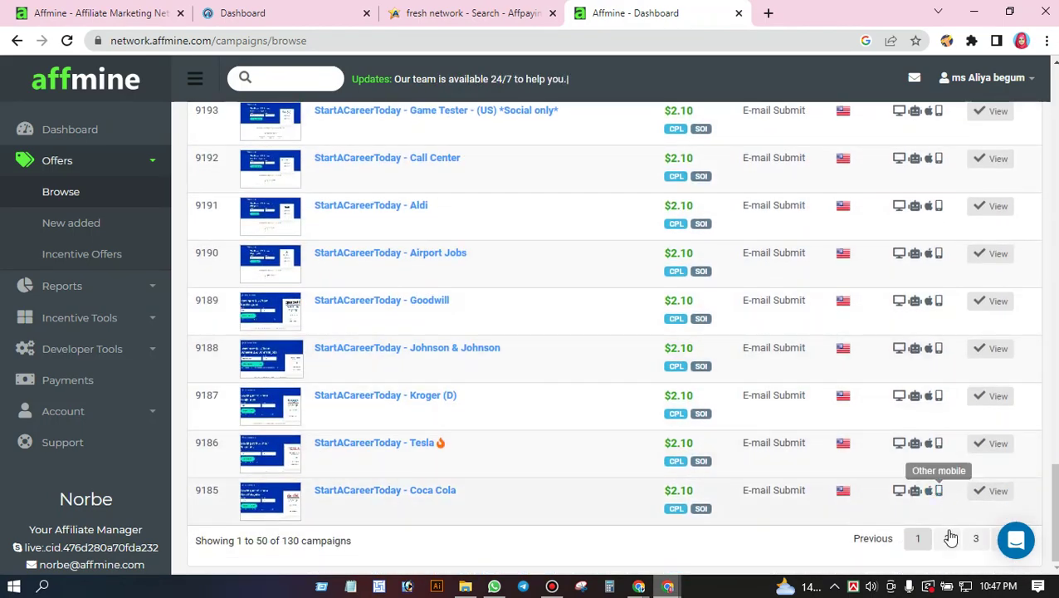
click(947, 542)
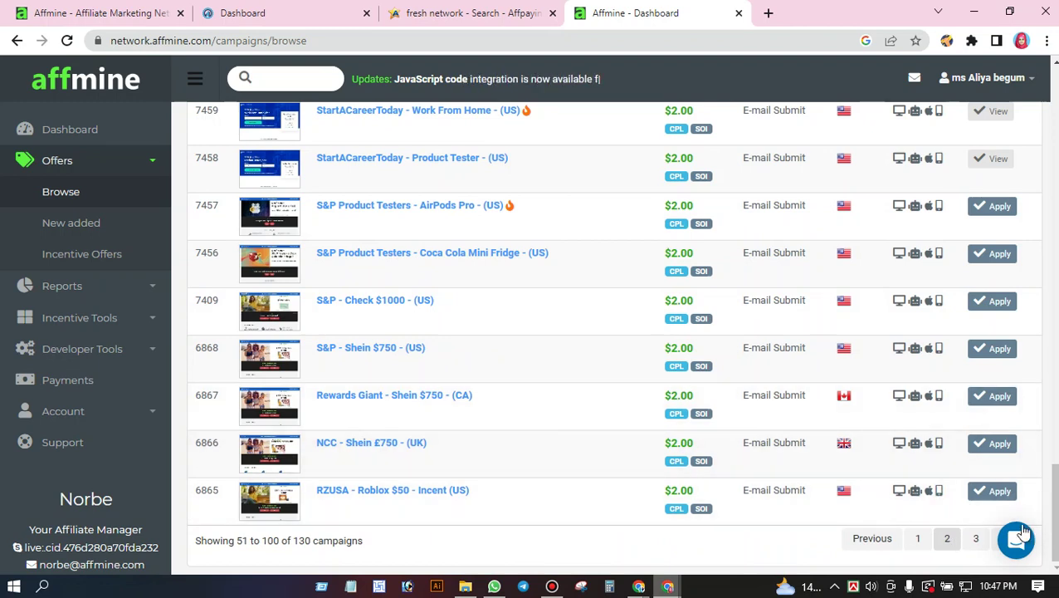
click(978, 541)
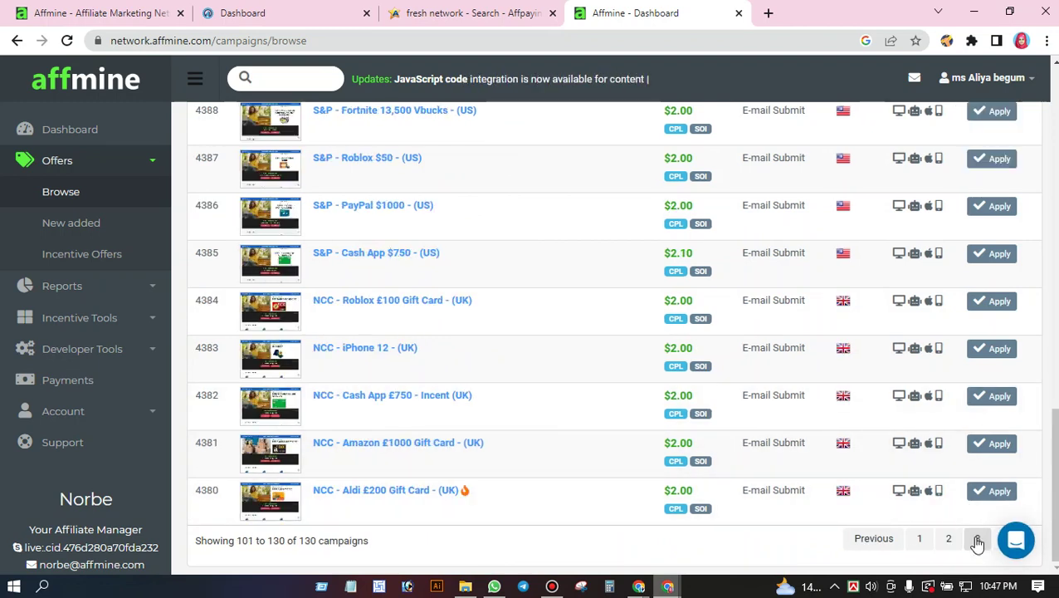
click(387, 398)
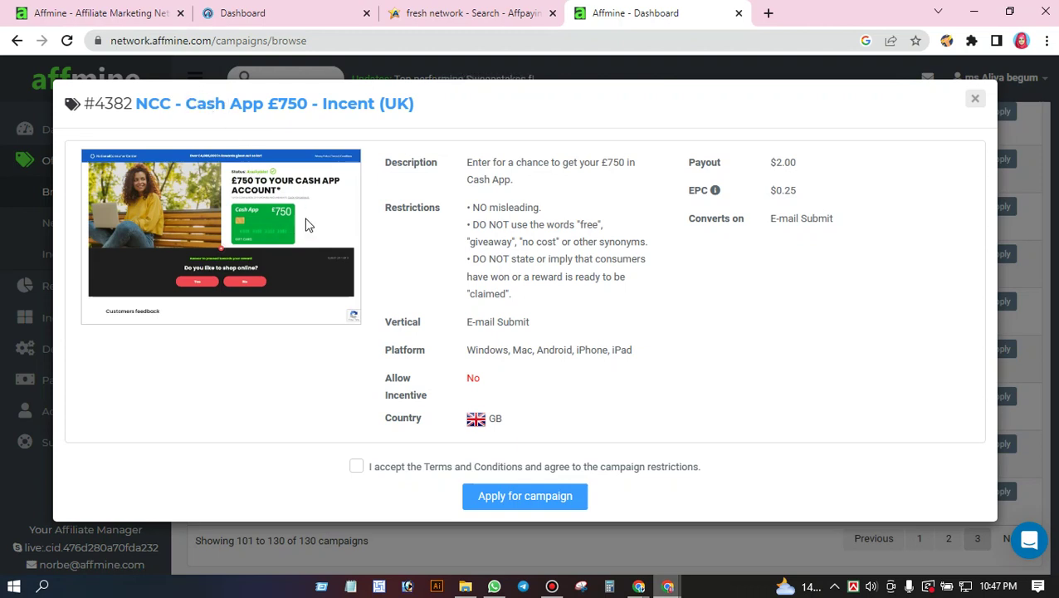
Step: Glance at the sign-up tab, close the campaign details, and open Offers > Incentive Offers
click(87, 17)
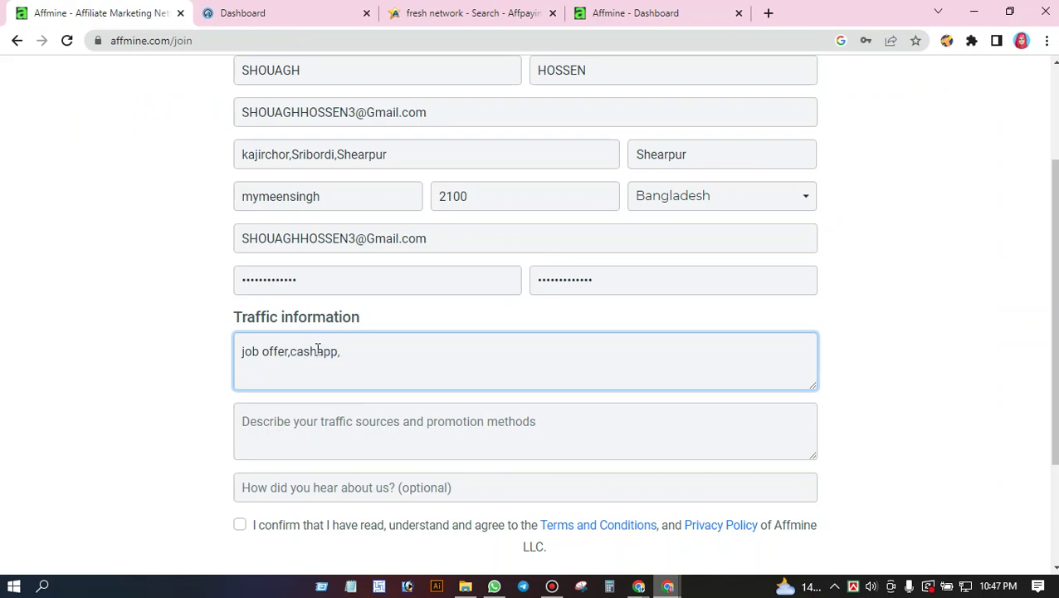
click(618, 14)
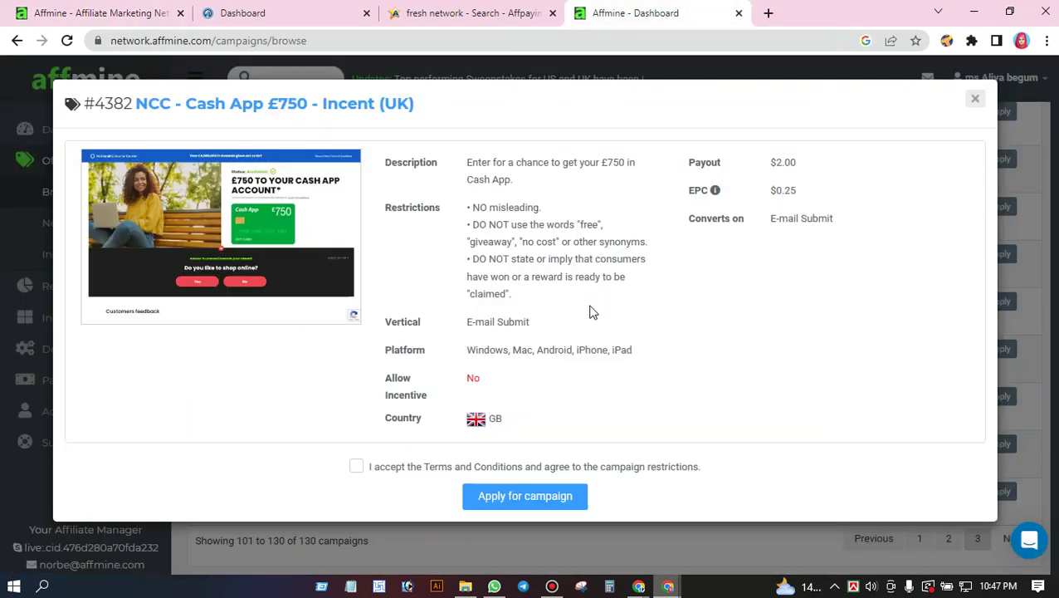
click(975, 100)
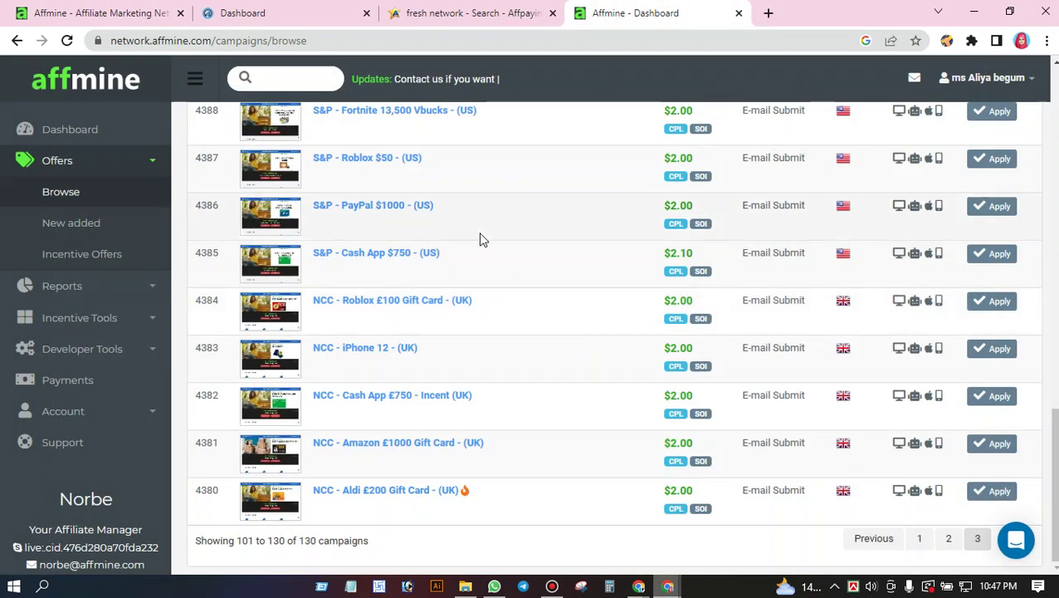
click(100, 13)
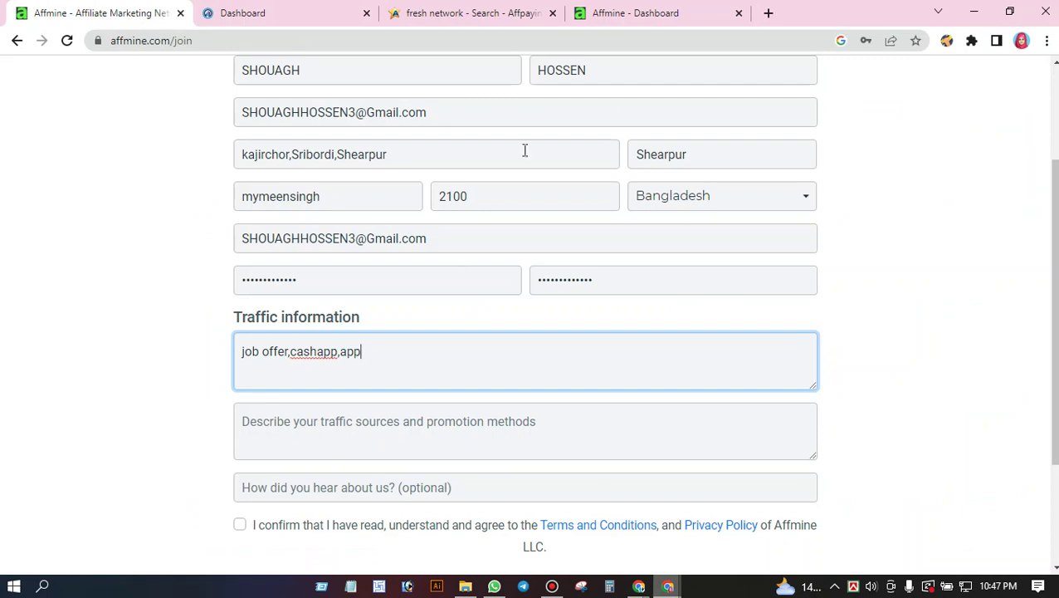
click(604, 11)
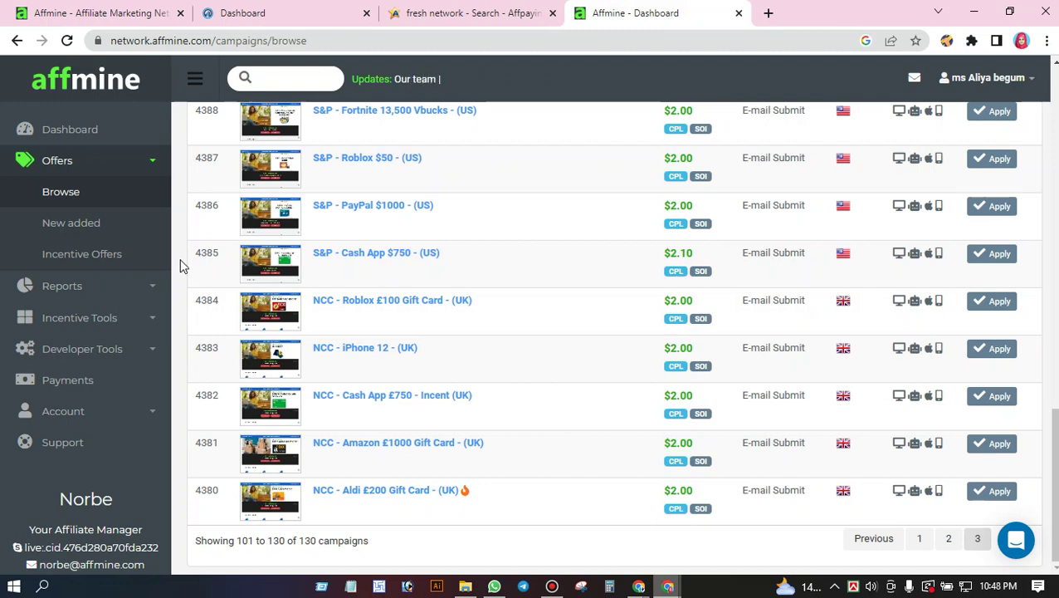
click(91, 256)
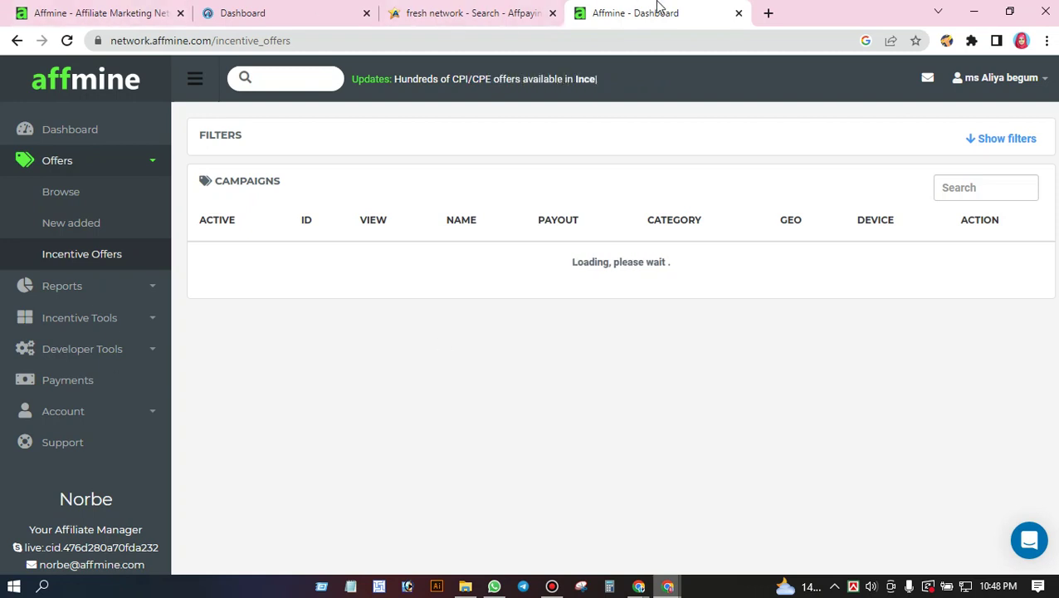
Step: Check the join form tab, then return to the Incentive Offers tab
mouse_move(481, 4)
click(87, 10)
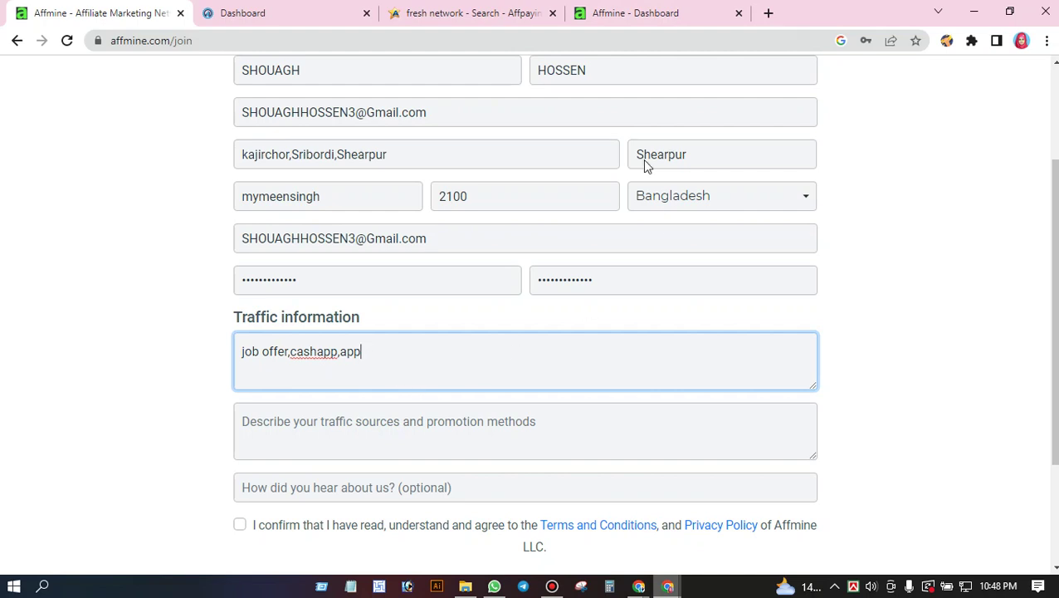
click(658, 15)
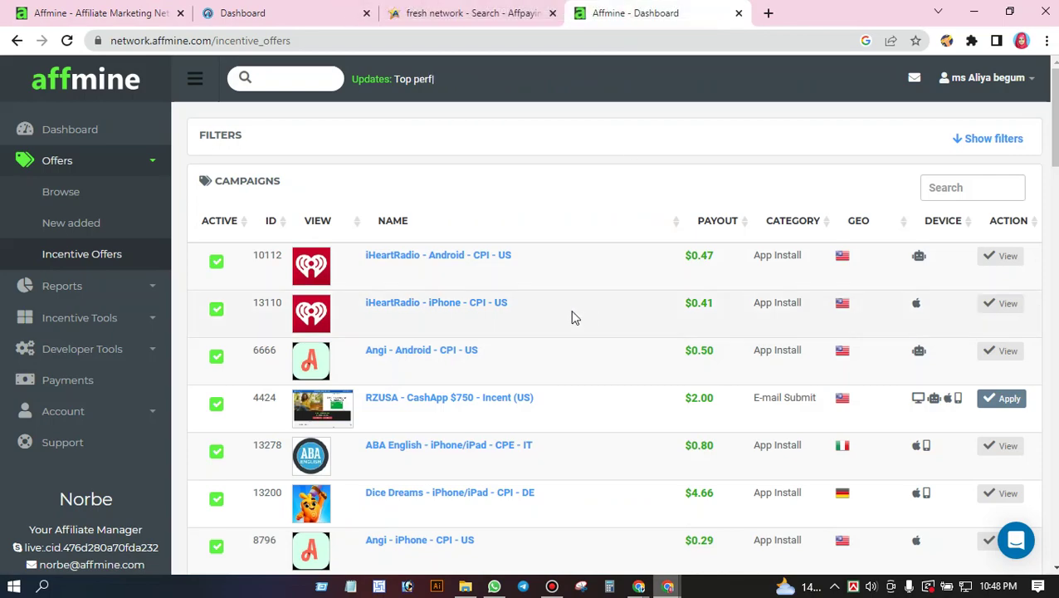
Step: Scroll through the 584 loaded offers, such as RZUSA - Fortnite 13,500 V-Bucks - Incent (US) at $2.00
scroll(402, 284, down, 5)
scroll(418, 371, up, 5)
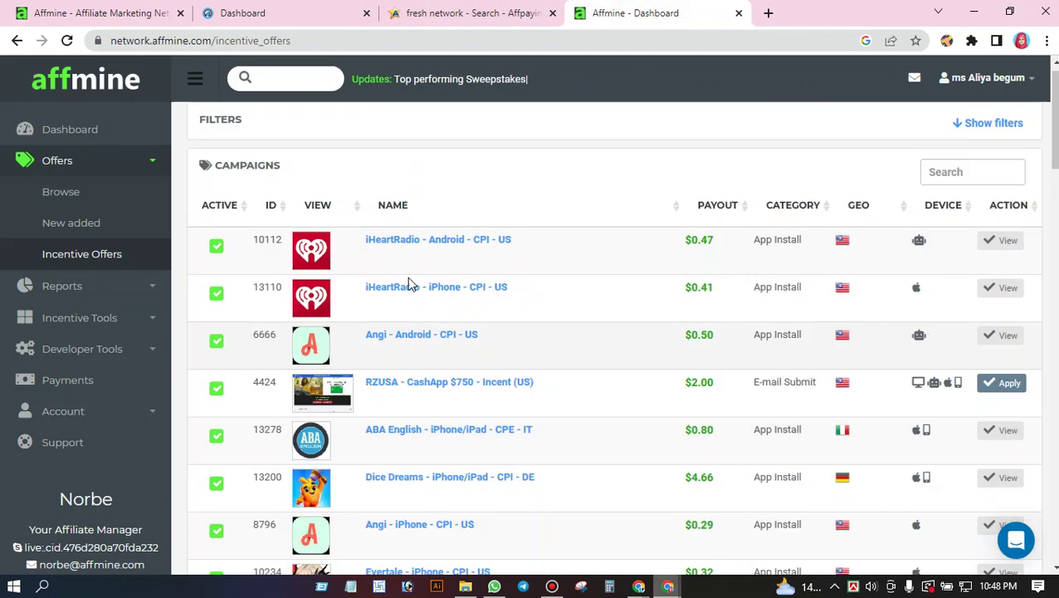
scroll(411, 290, down, 8)
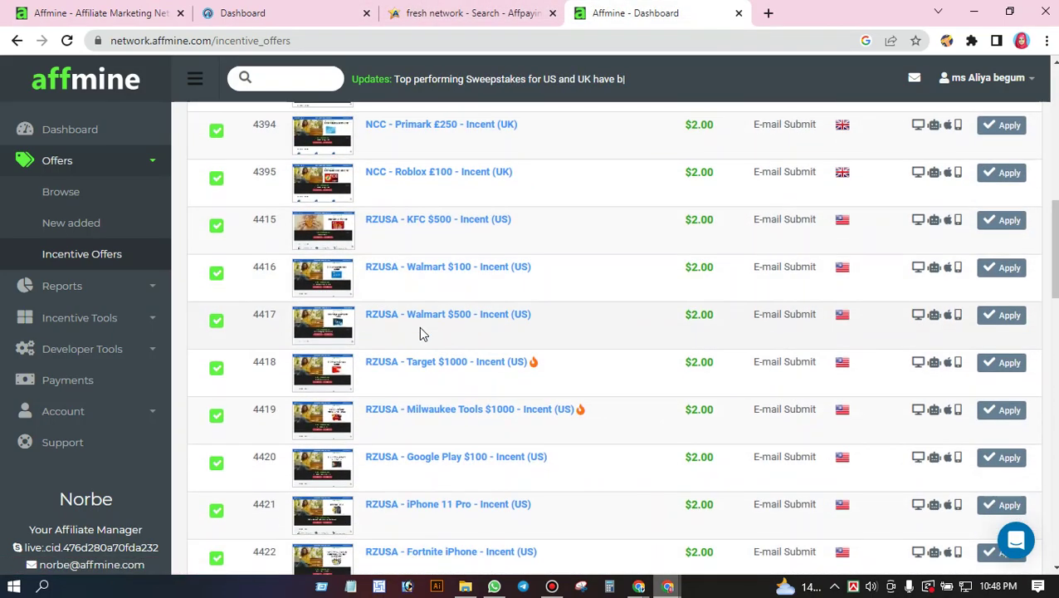
scroll(419, 336, down, 5)
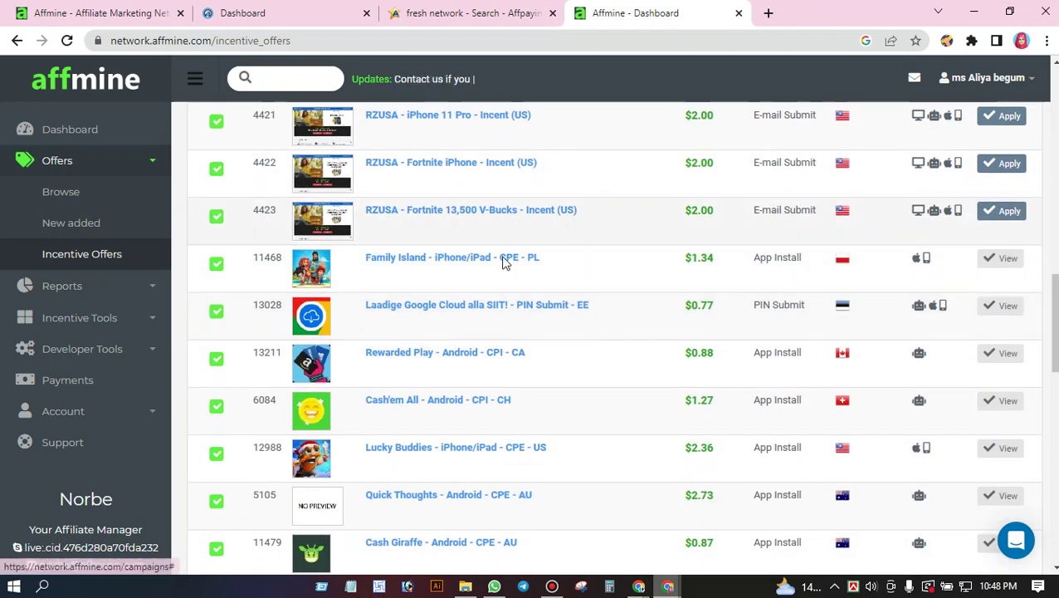
scroll(502, 262, down, 1)
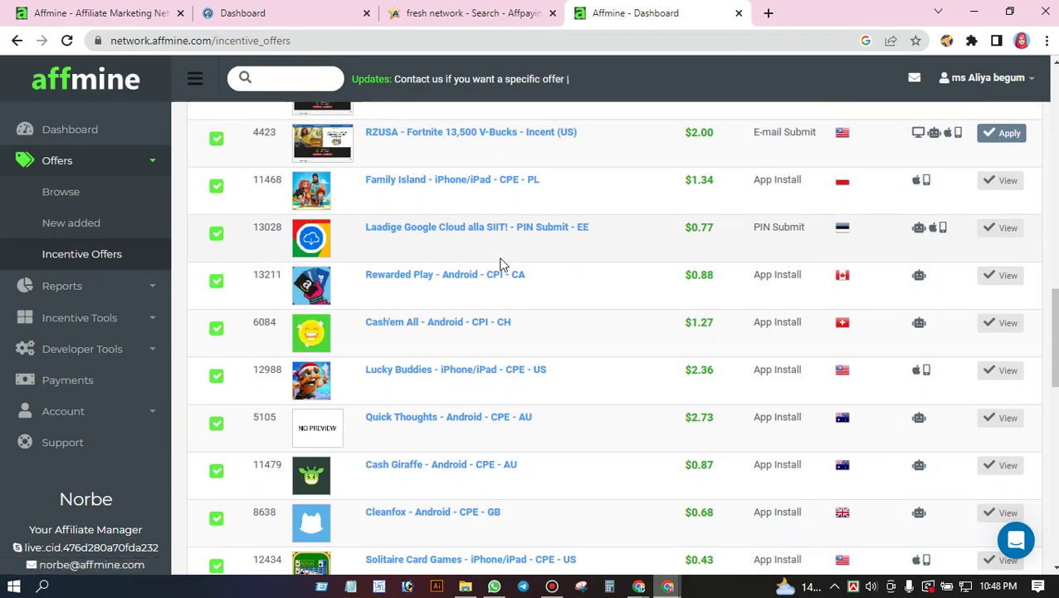
scroll(510, 315, down, 3)
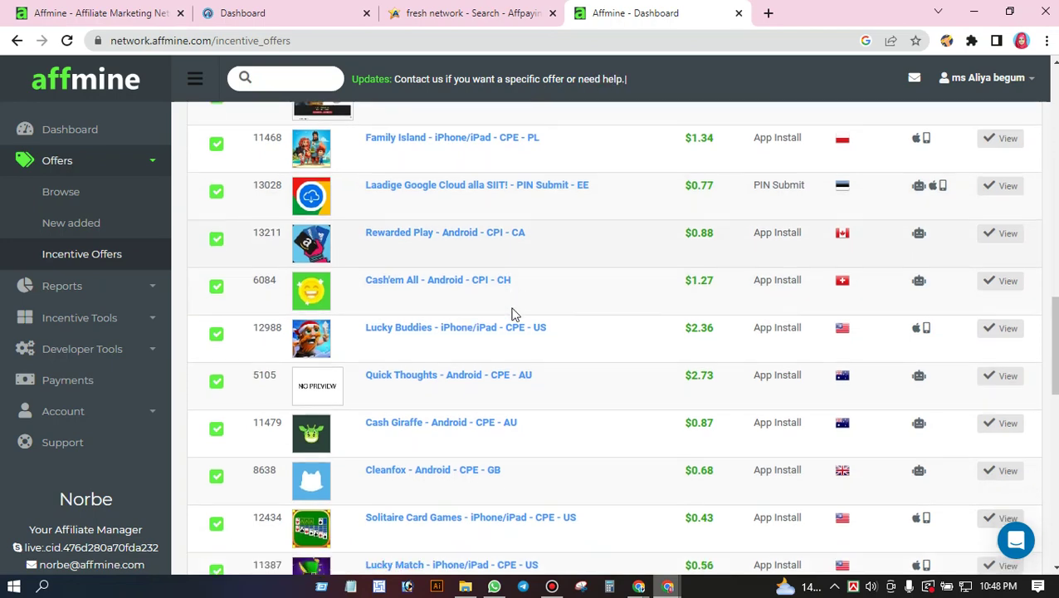
scroll(512, 315, down, 4)
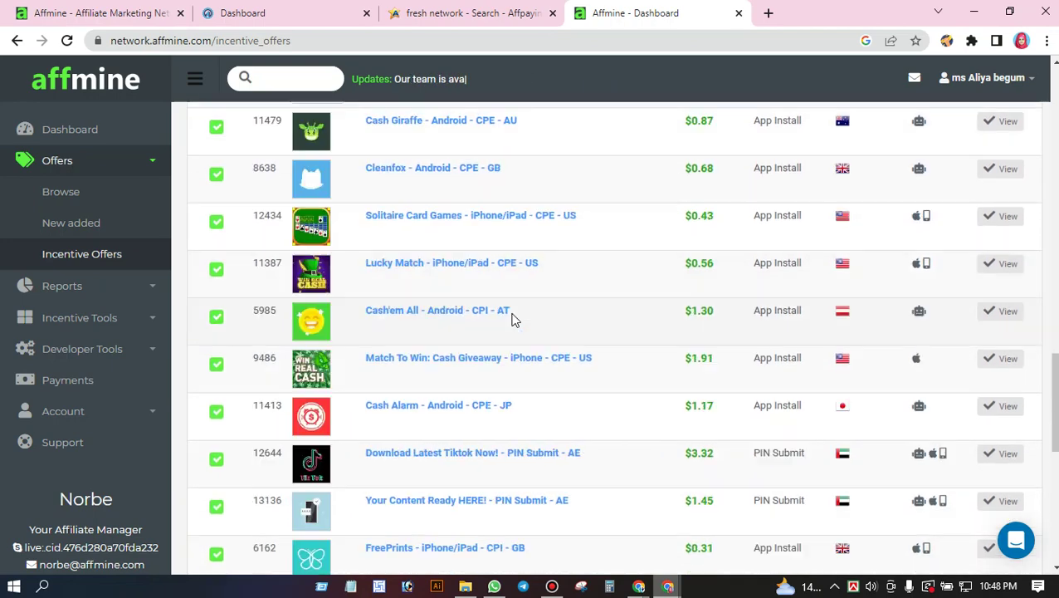
scroll(512, 320, down, 5)
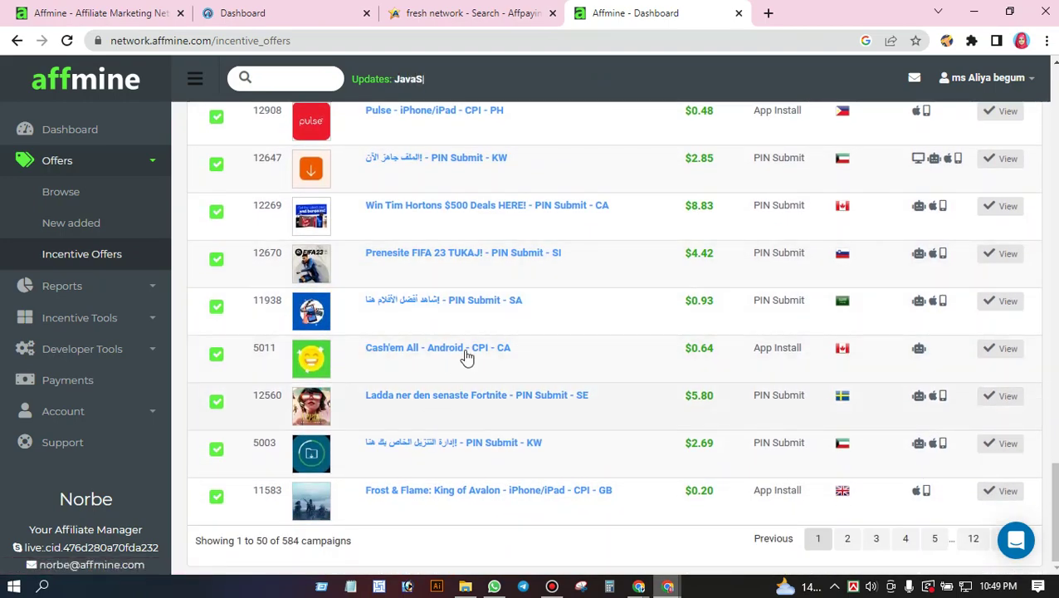
scroll(466, 360, up, 8)
scroll(515, 381, up, 10)
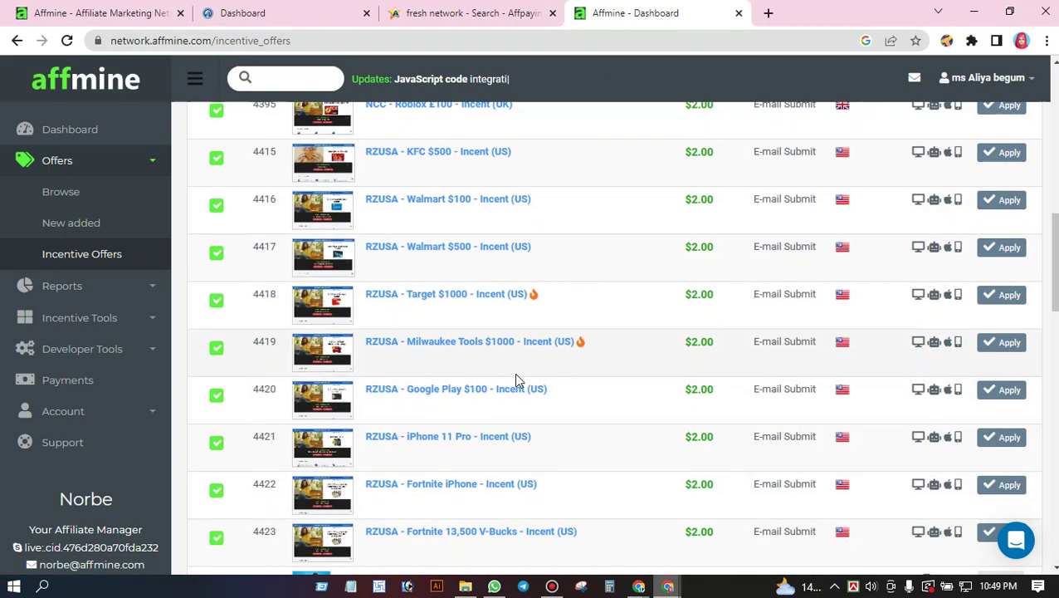
scroll(511, 375, up, 15)
scroll(510, 378, up, 4)
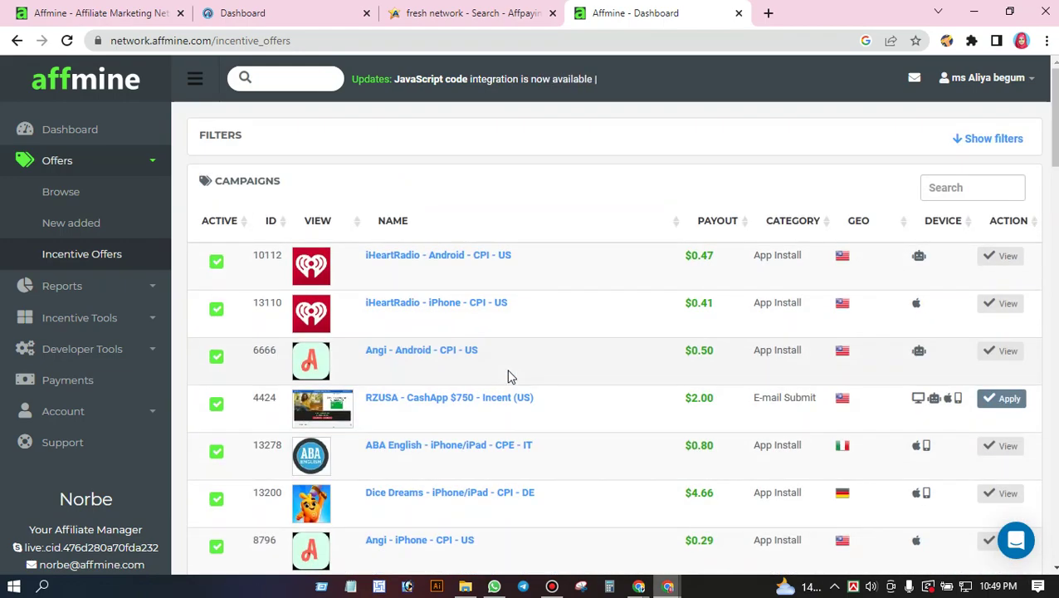
scroll(530, 292, down, 13)
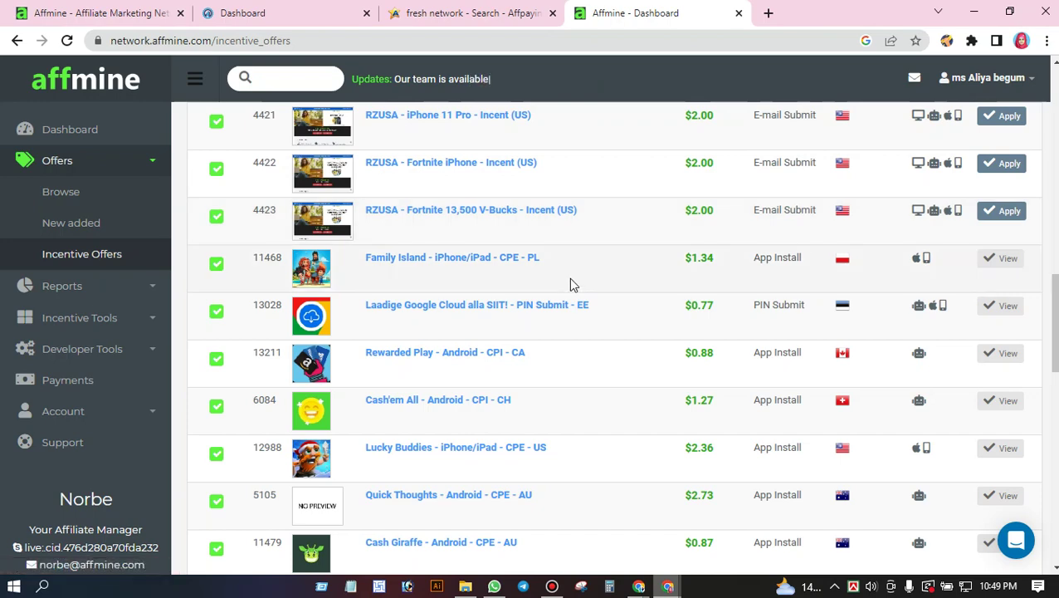
scroll(571, 284, down, 2)
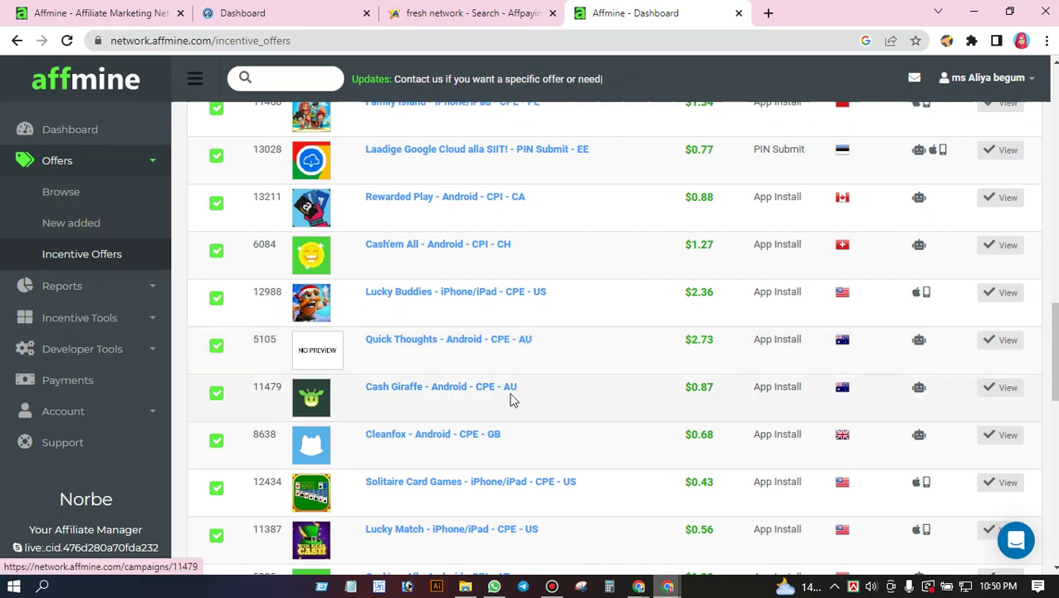
scroll(527, 390, down, 1)
scroll(530, 395, down, 3)
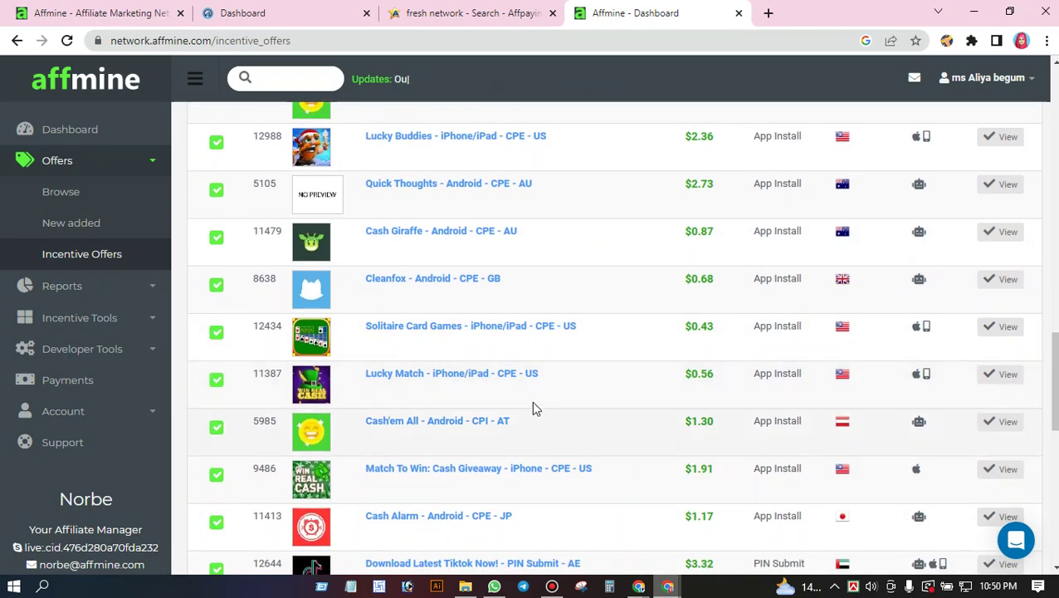
scroll(536, 404, down, 5)
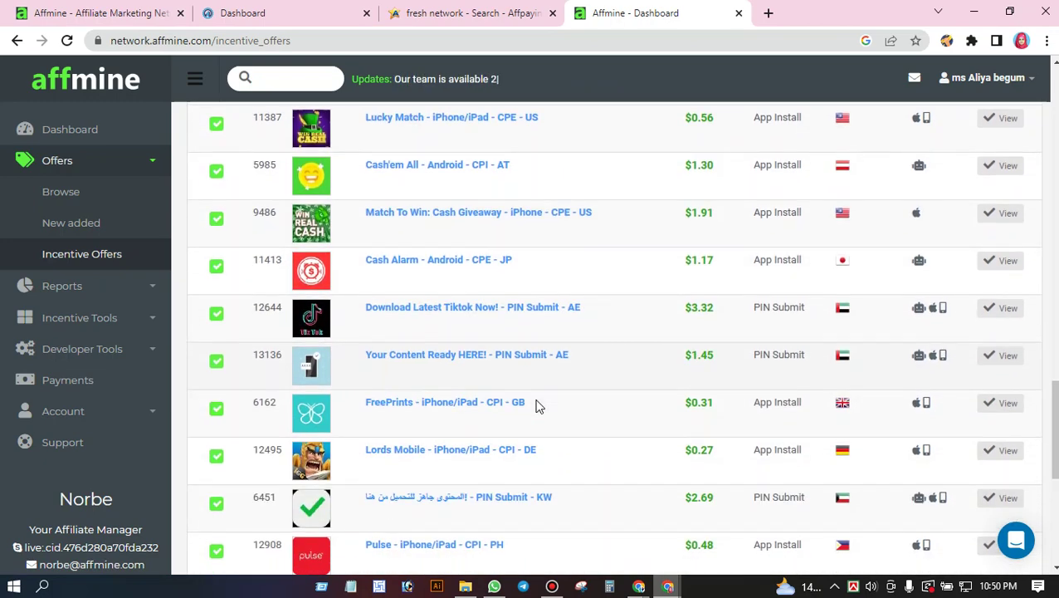
scroll(536, 406, up, 8)
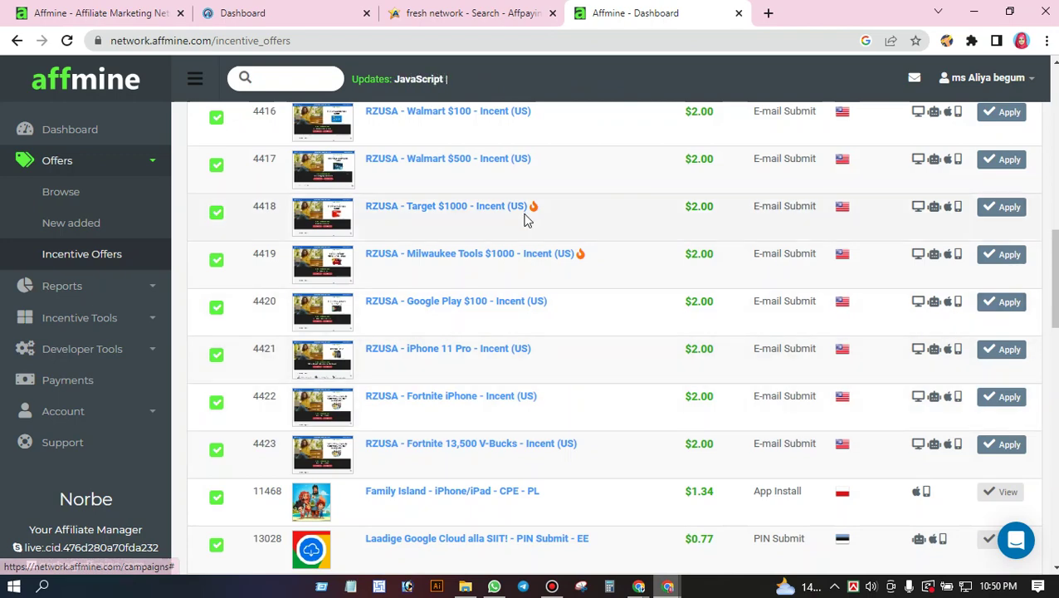
scroll(543, 264, down, 15)
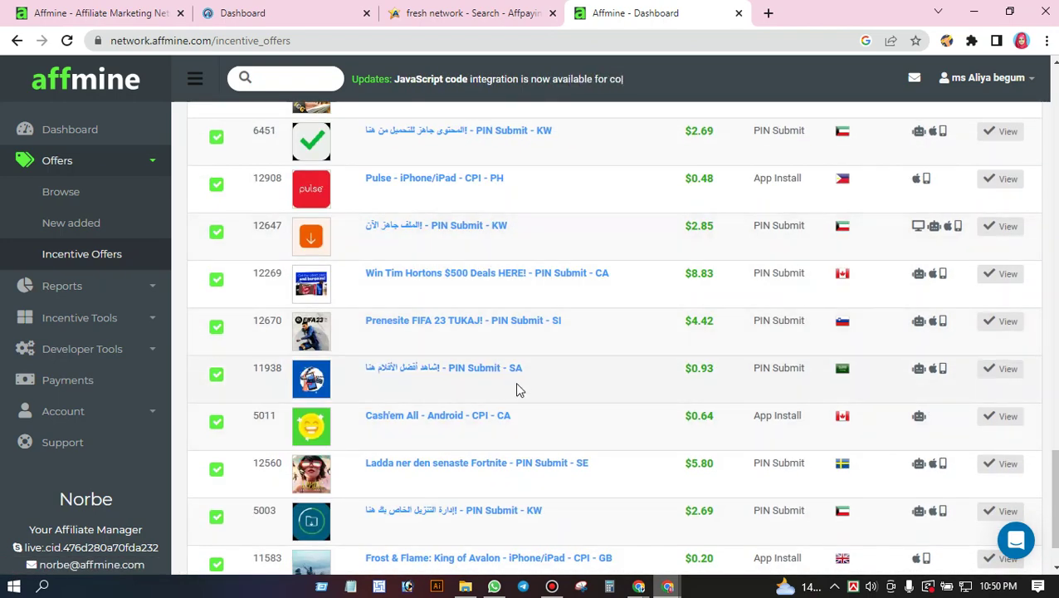
scroll(533, 355, down, 2)
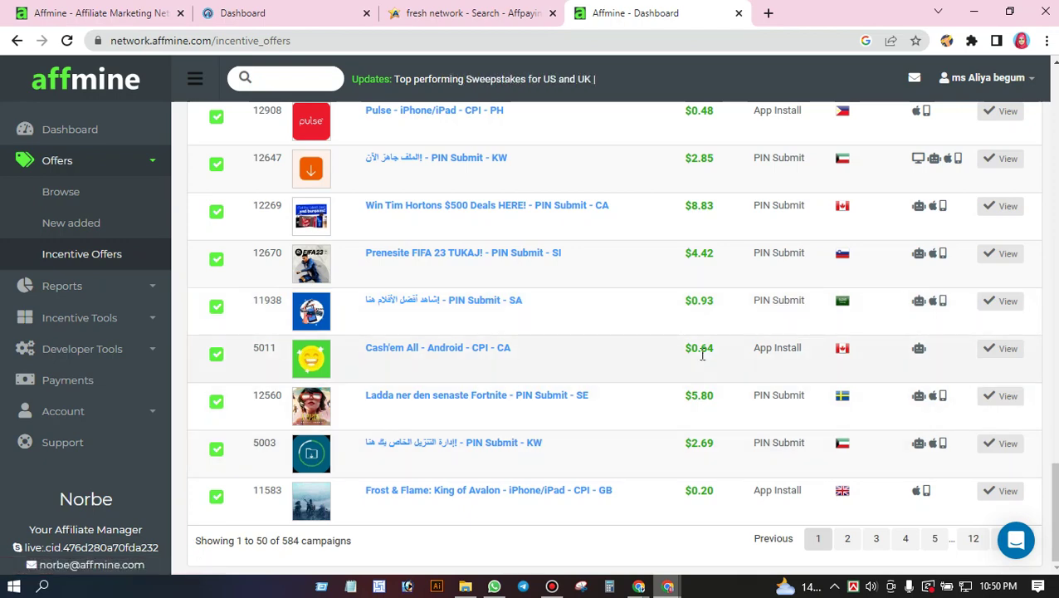
scroll(702, 355, up, 5)
scroll(703, 357, up, 15)
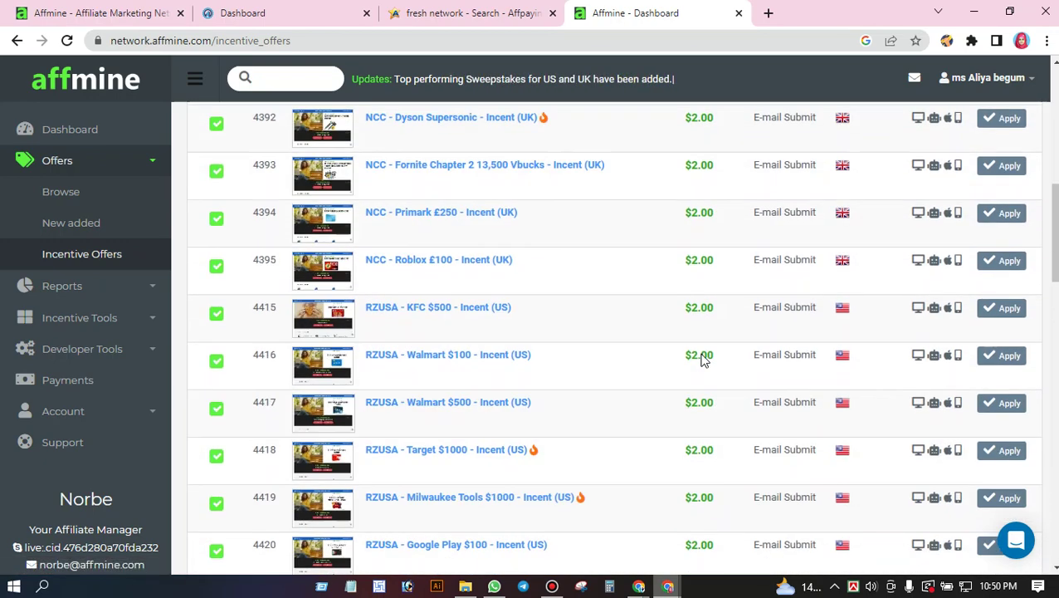
Step: Complete Traffic information as 'job offer,cashapp,app install.' and move into the traffic sources description box
click(107, 11)
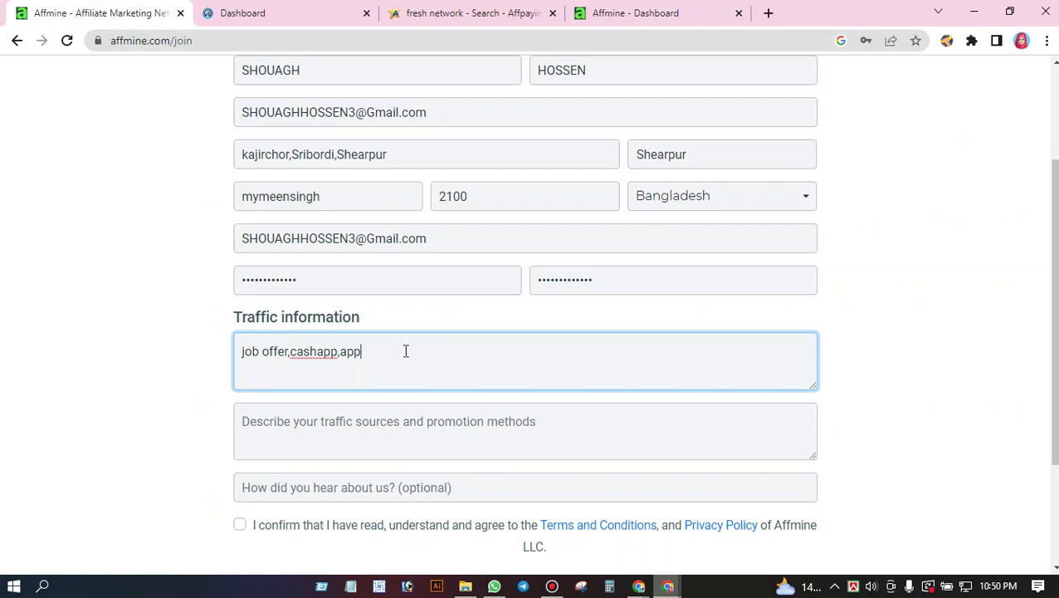
text(nstall.)
scroll(438, 333, down, 1)
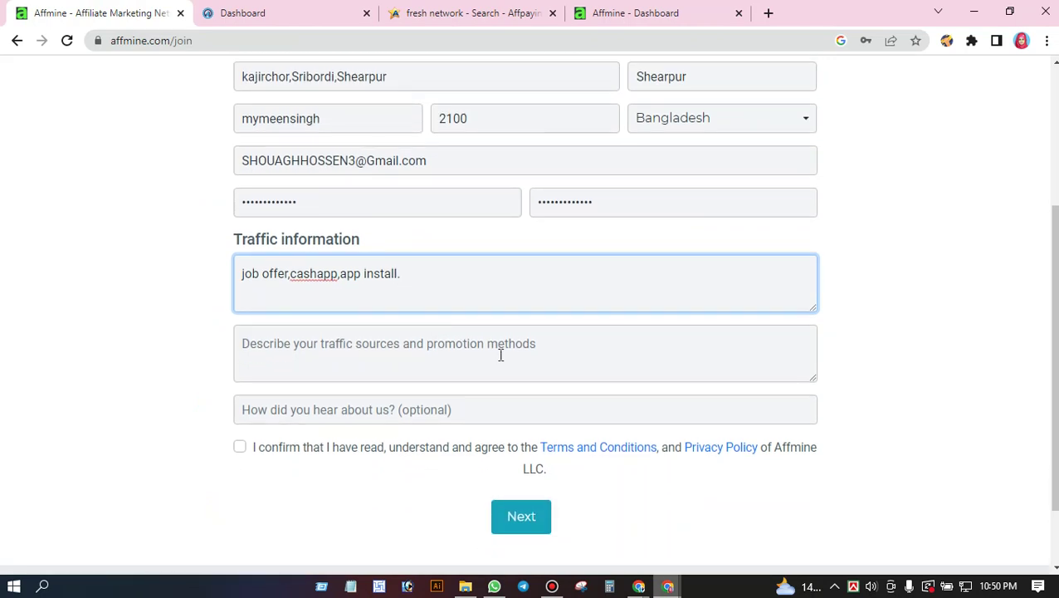
click(432, 336)
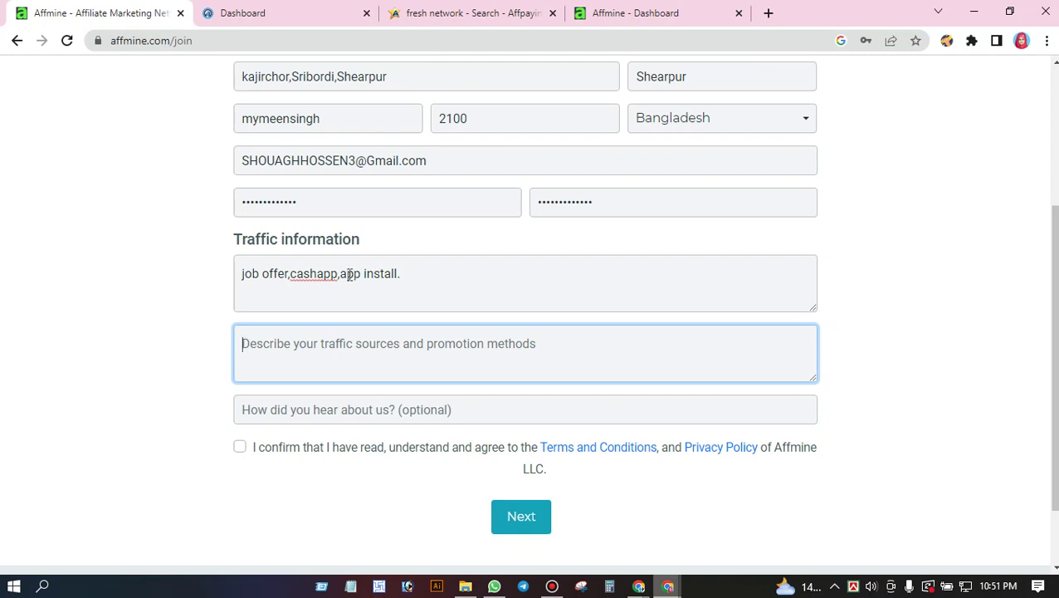
click(402, 273)
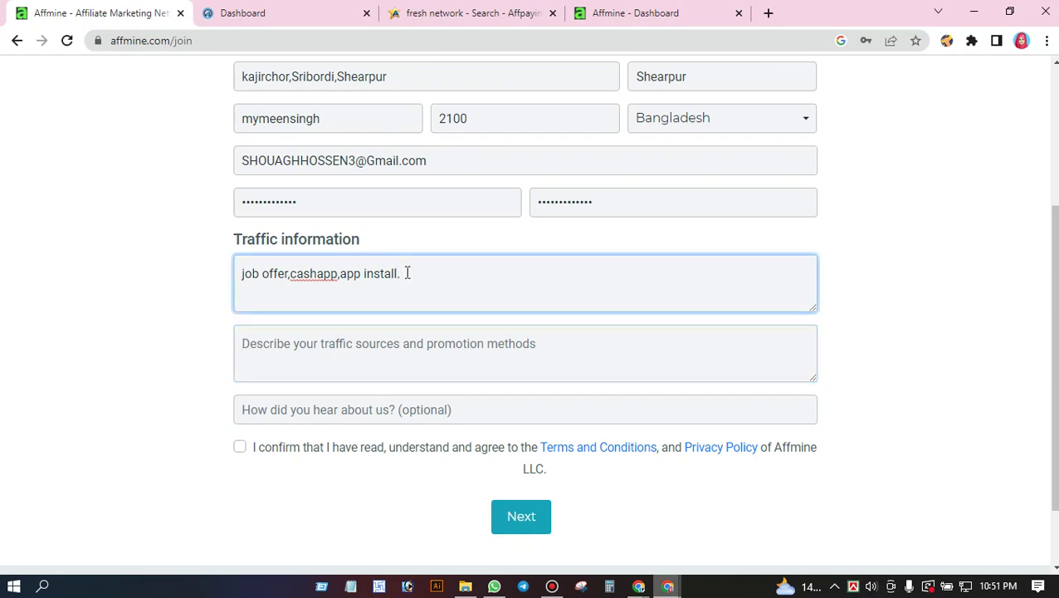
click(264, 344)
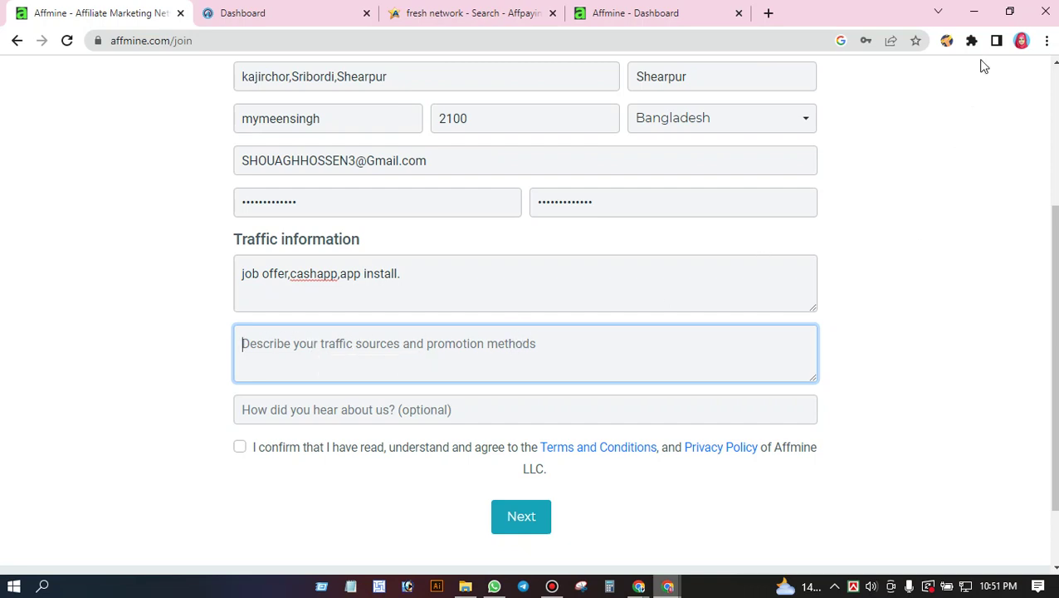
Step: Open the CPA FILE (G:) drive from This PC and select the ALL CPA TRAFFICE FILE text file
click(973, 12)
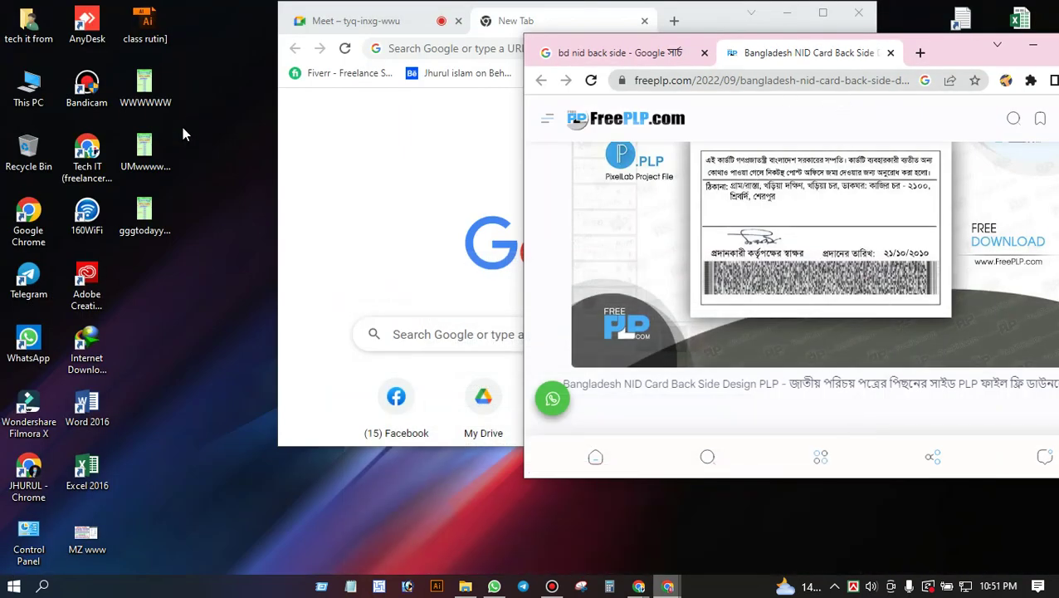
double_click(26, 96)
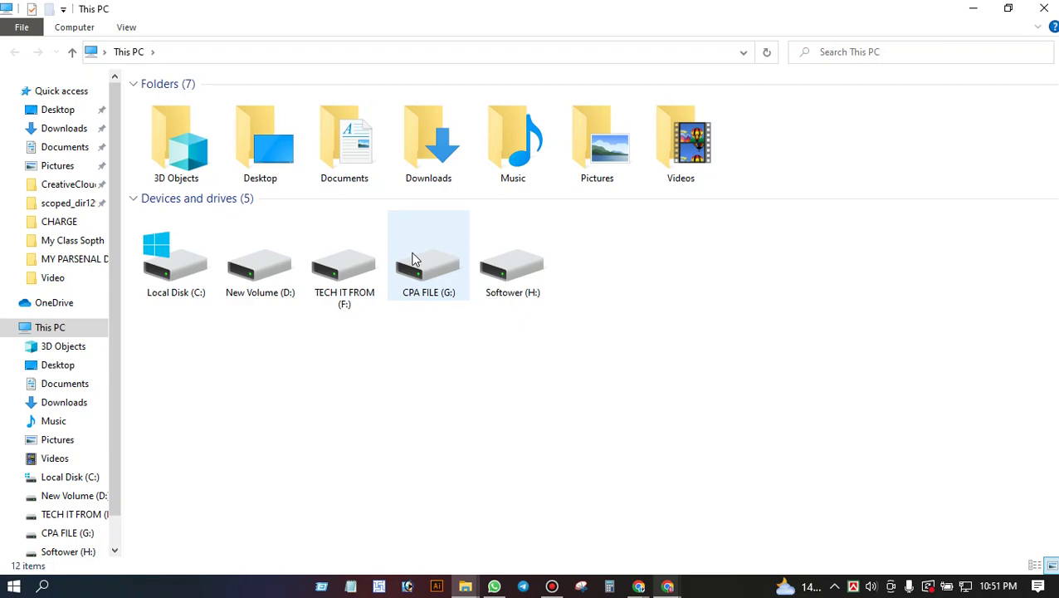
double_click(413, 259)
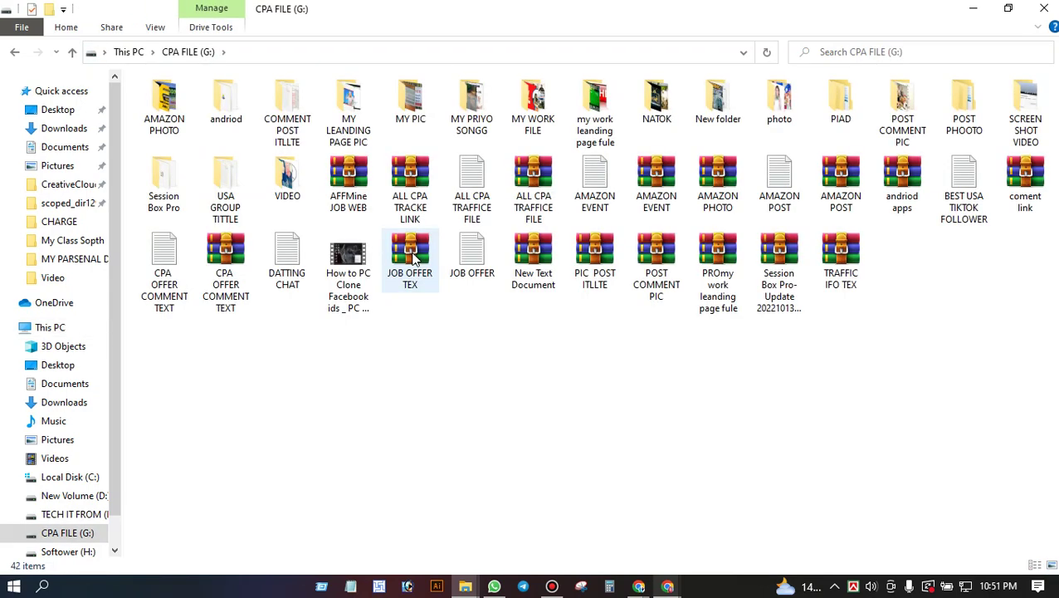
click(485, 181)
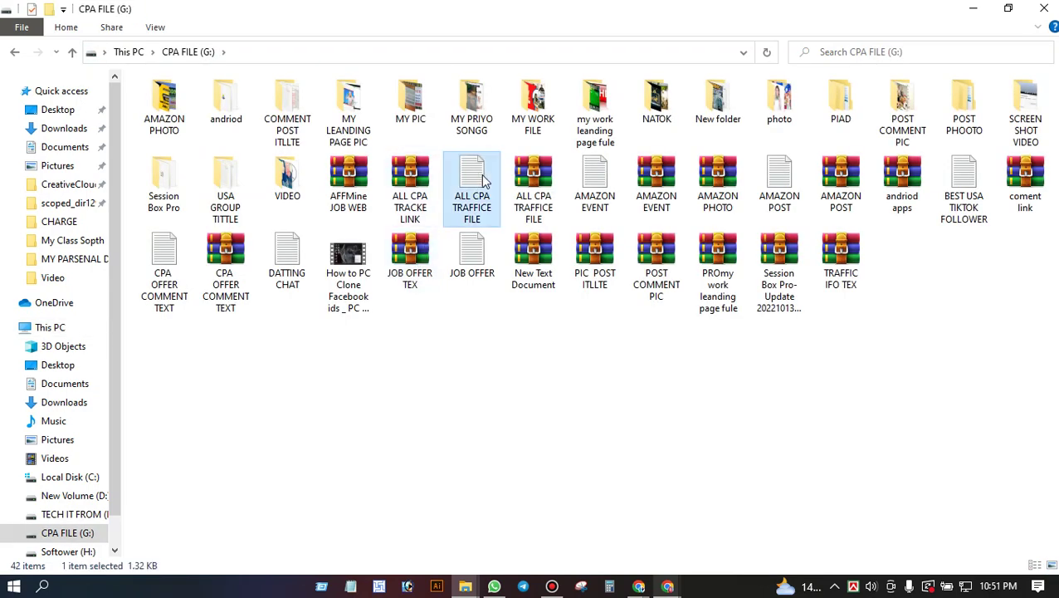
Step: Open ALL CPA TRAFFICE FILE in Notepad and scroll back to the top of its text
double_click(486, 181)
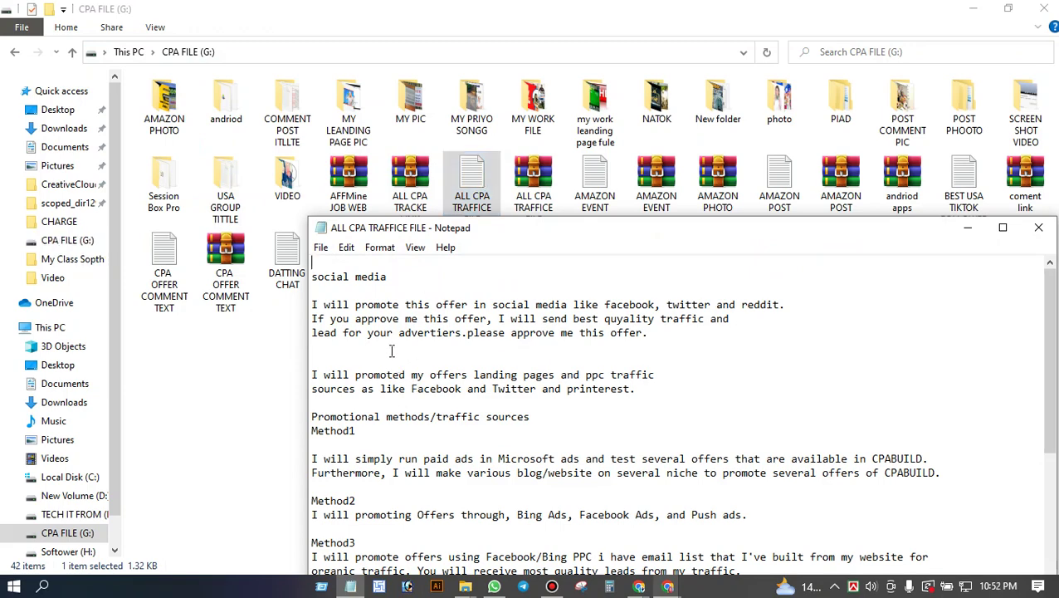
scroll(391, 349, down, 1)
scroll(393, 351, up, 1)
scroll(395, 355, down, 4)
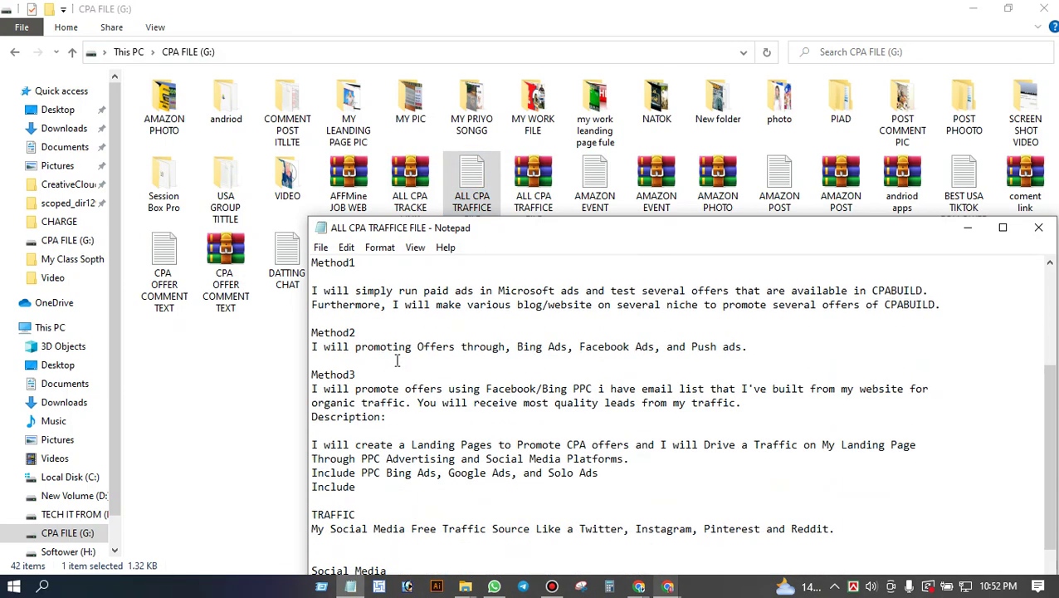
scroll(397, 360, up, 1)
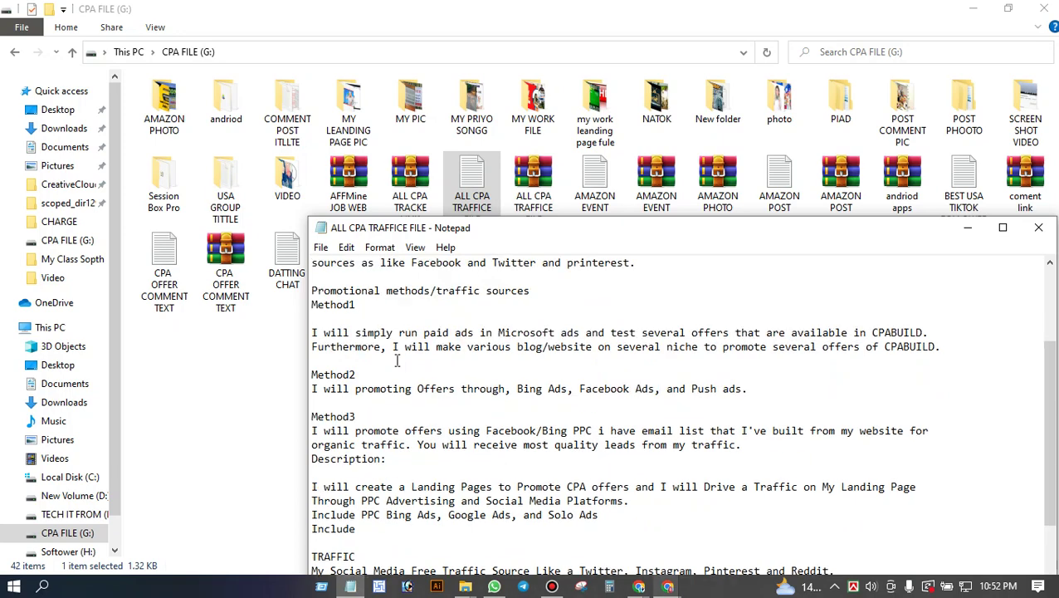
scroll(445, 363, down, 2)
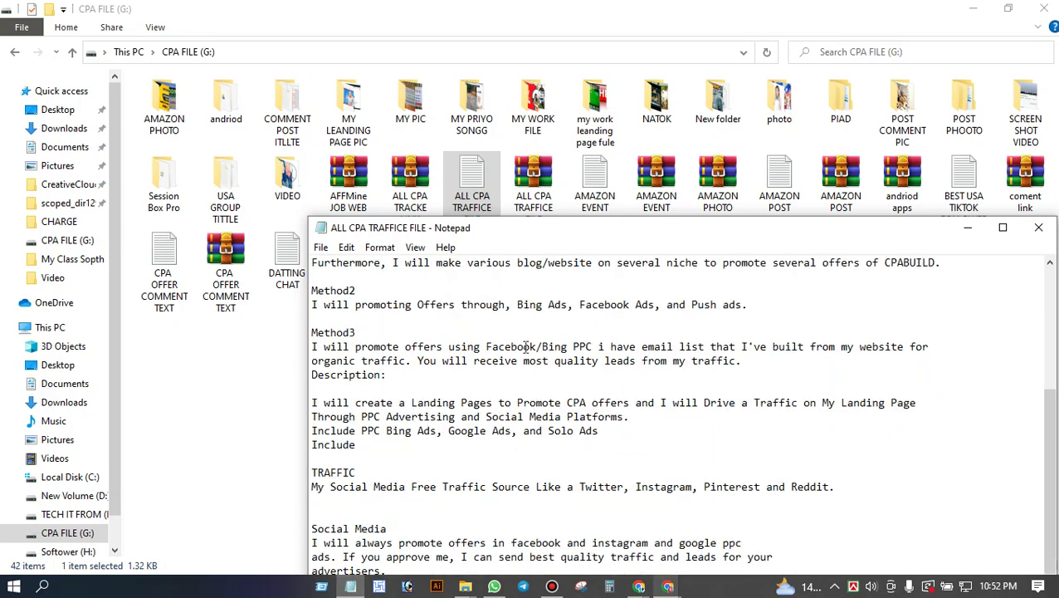
drag(542, 234, 401, 113)
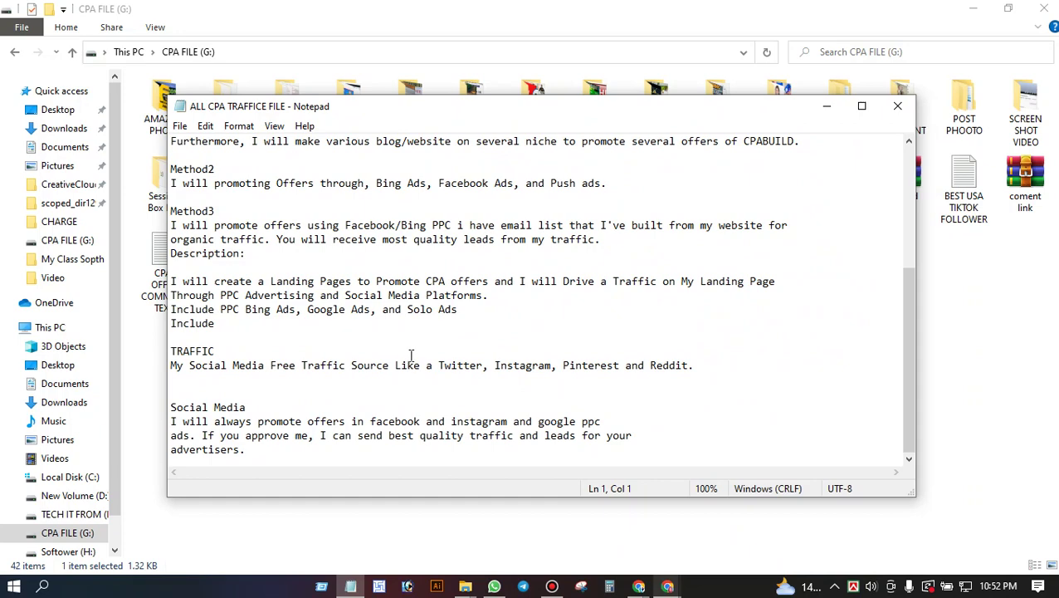
scroll(410, 356, up, 4)
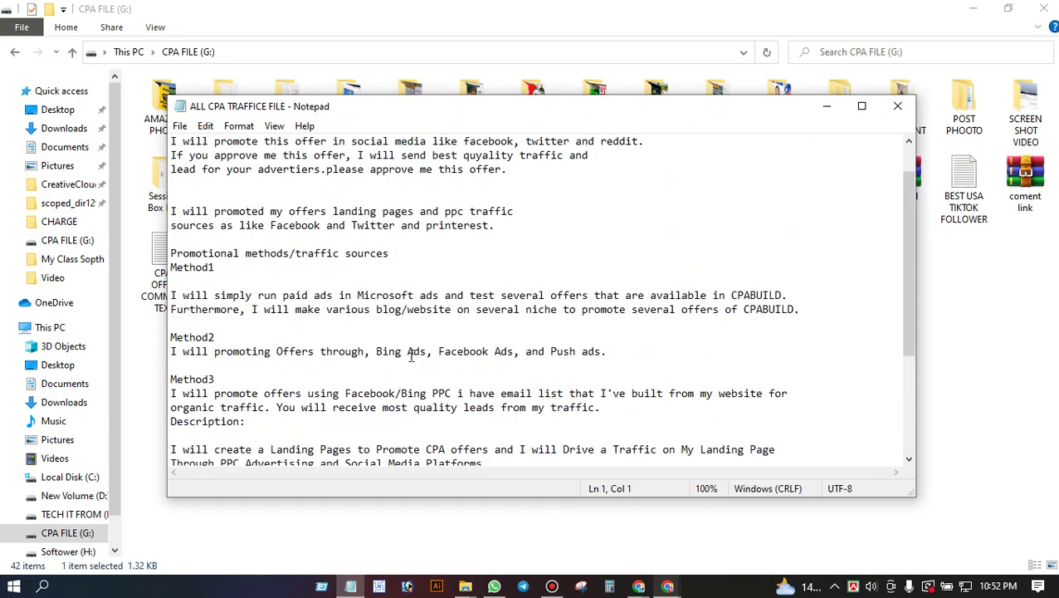
scroll(411, 355, up, 1)
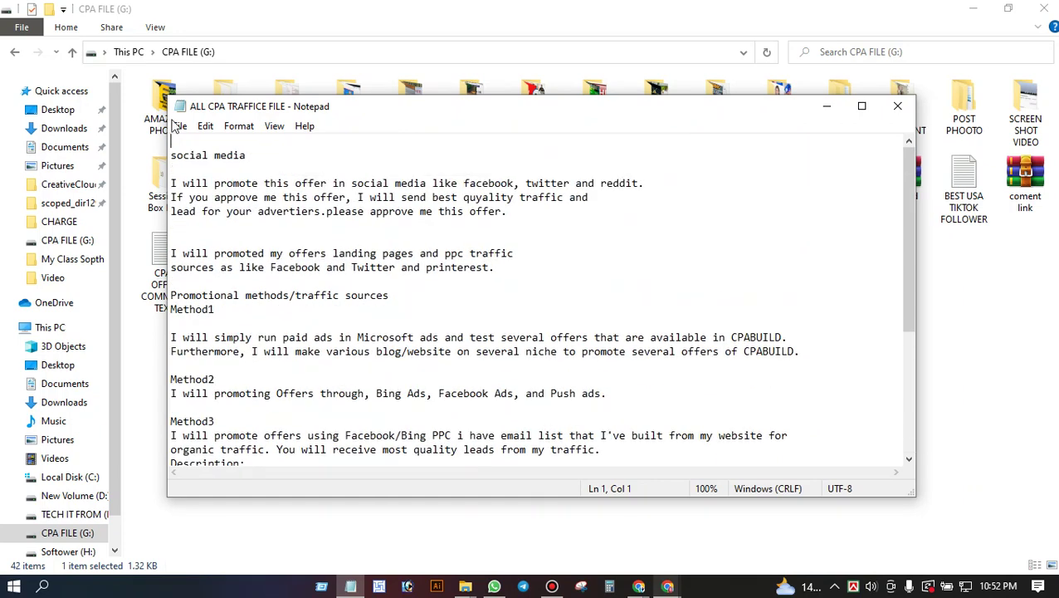
Step: Copy the 'I will promote this offer' paragraph and minimise Notepad
drag(171, 183, 546, 215)
right_click(386, 194)
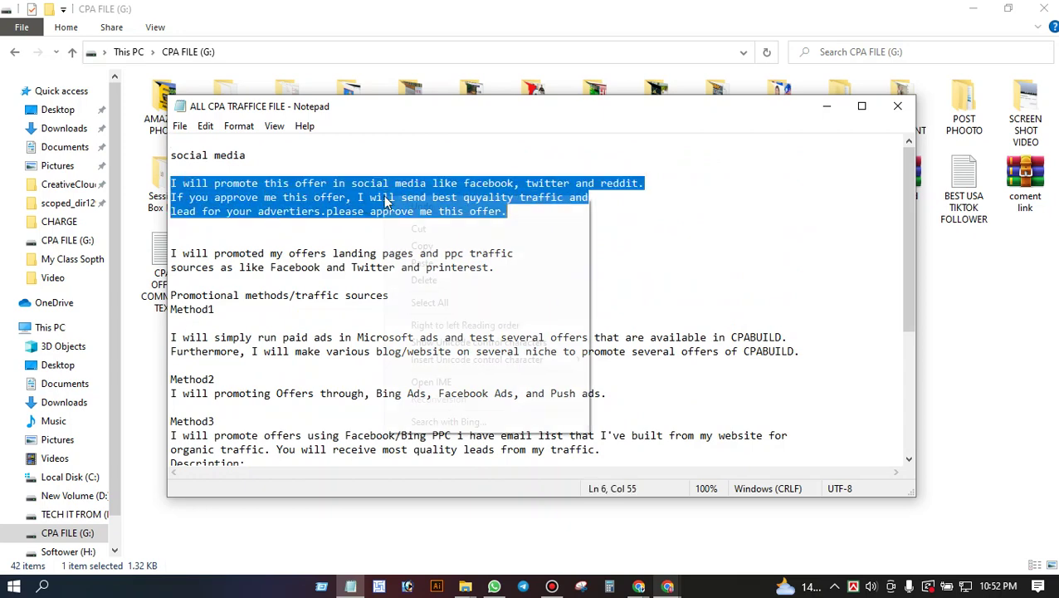
click(422, 246)
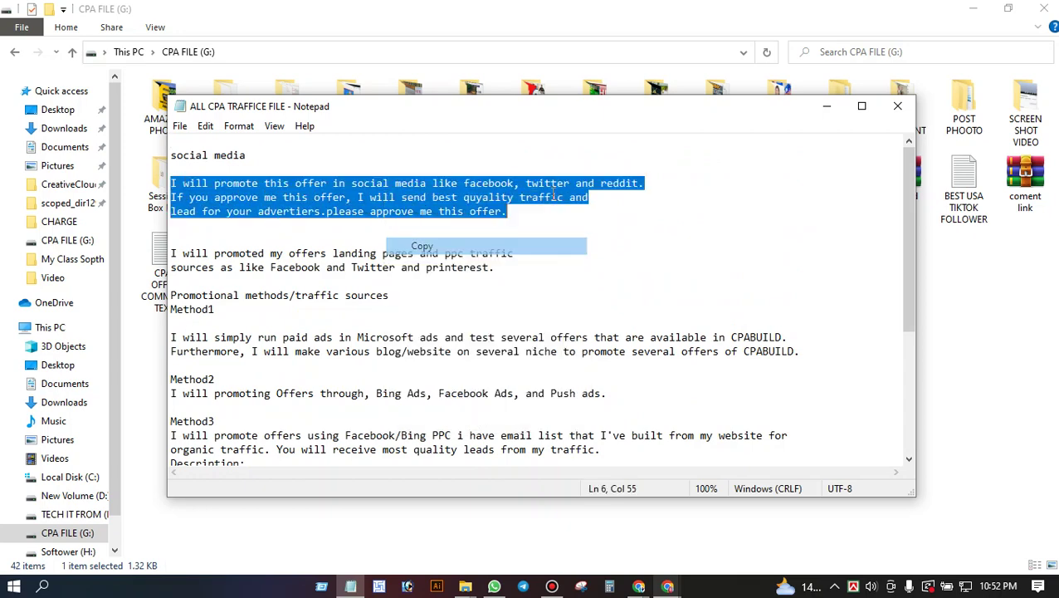
click(826, 106)
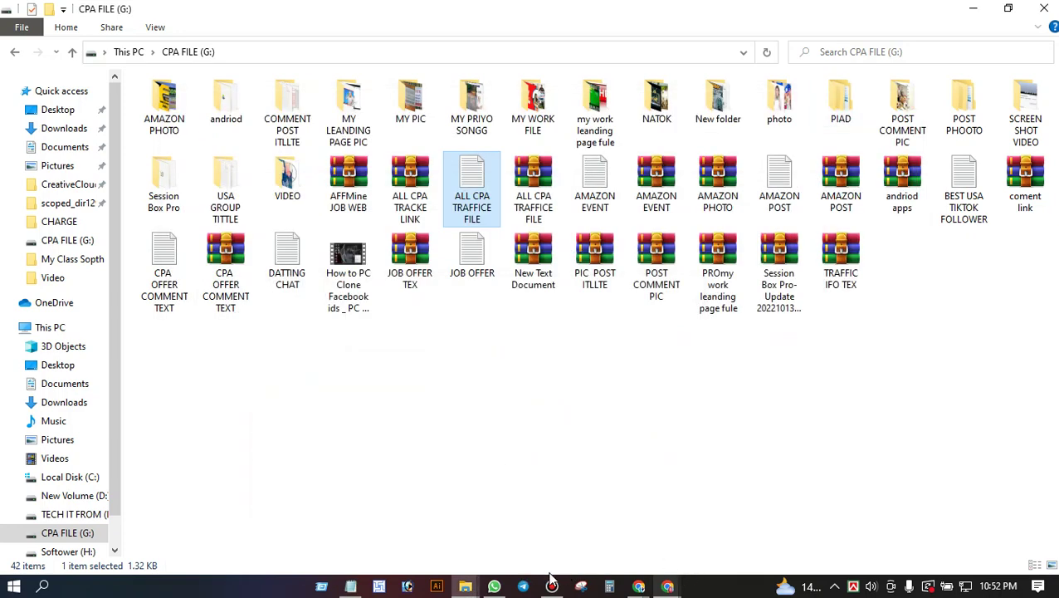
Step: Paste the copied promotion paragraph into Affmine's traffic sources description box and select it
mouse_move(646, 588)
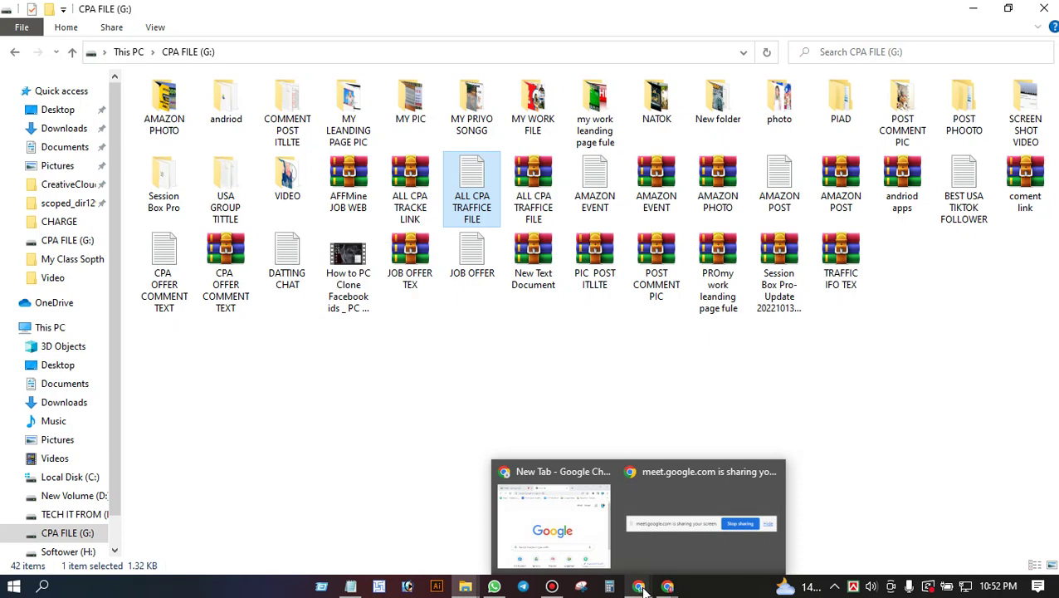
click(628, 529)
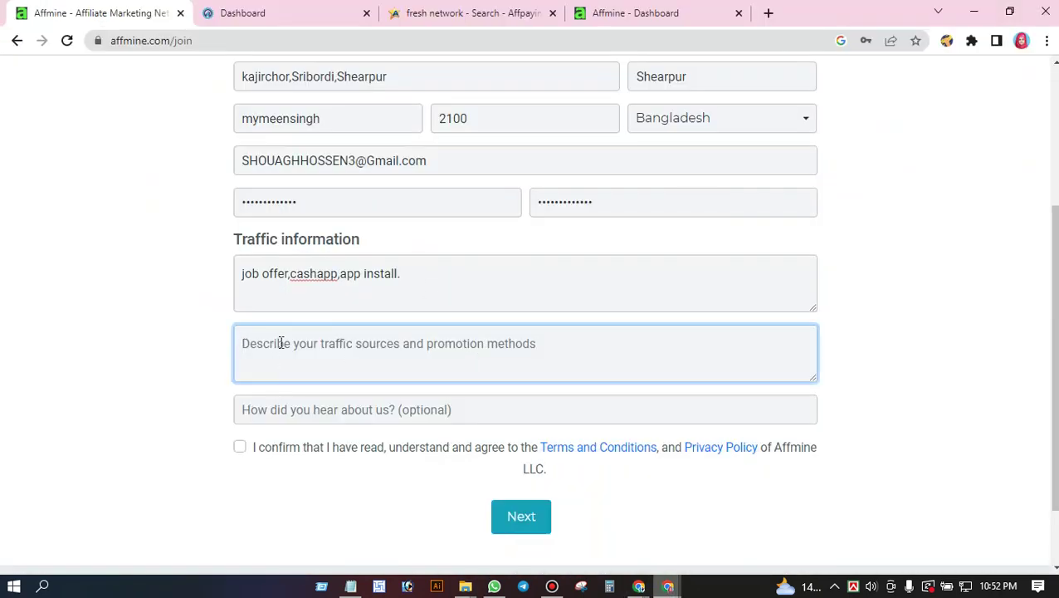
key(ctrl+v)
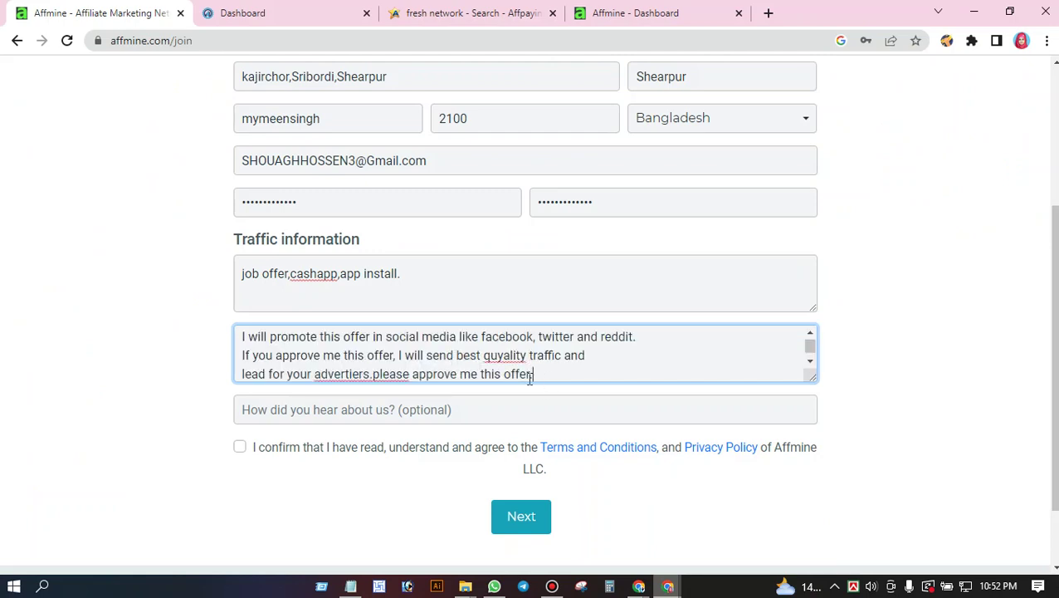
drag(531, 374, 311, 331)
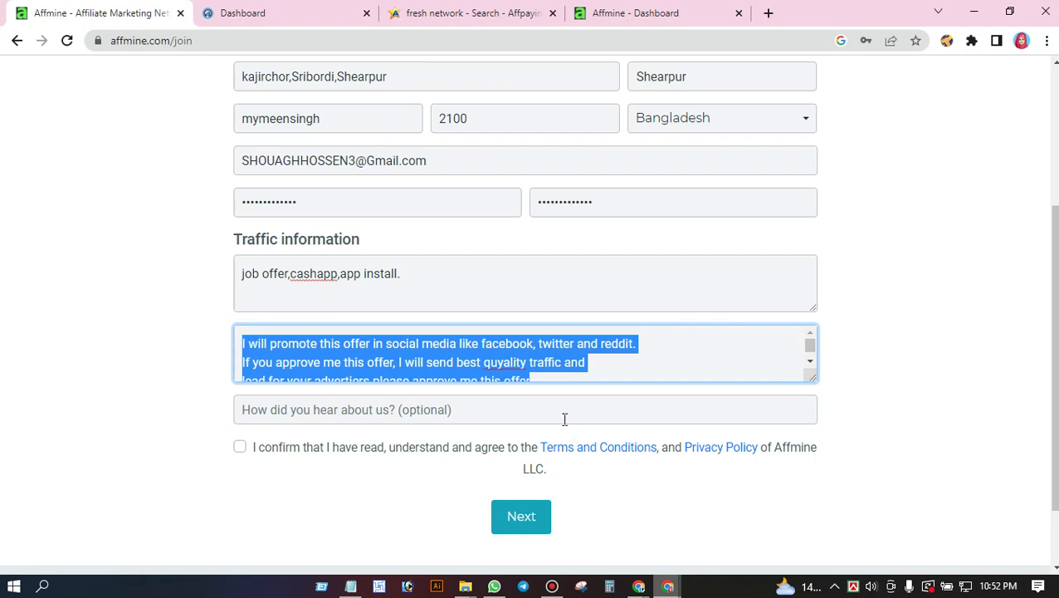
Step: Delete 'this' and change 'offer' to 'offers' in the first line of the description
scroll(544, 376, down, 1)
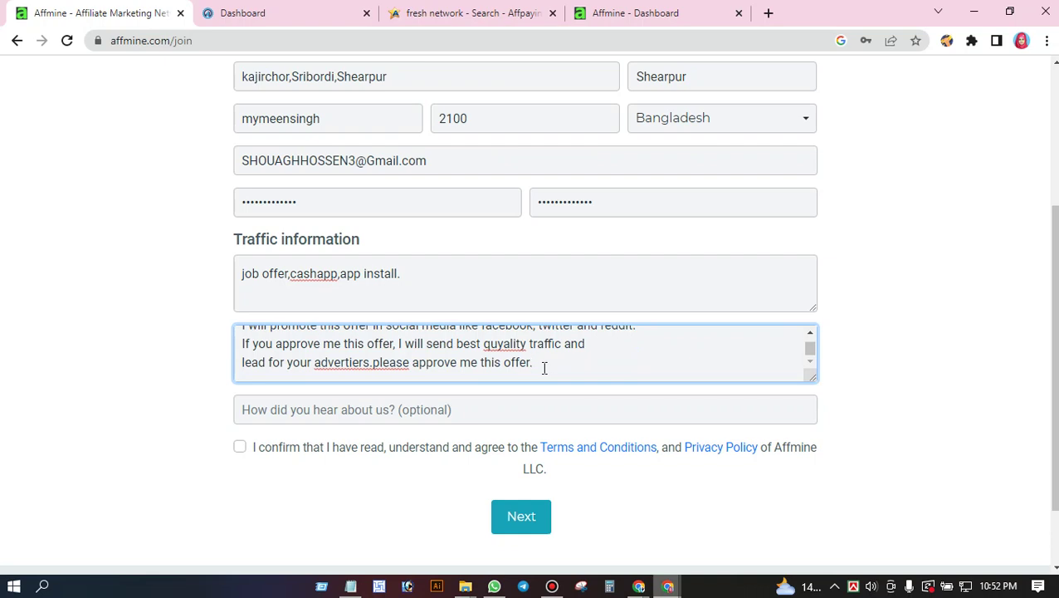
scroll(483, 370, up, 1)
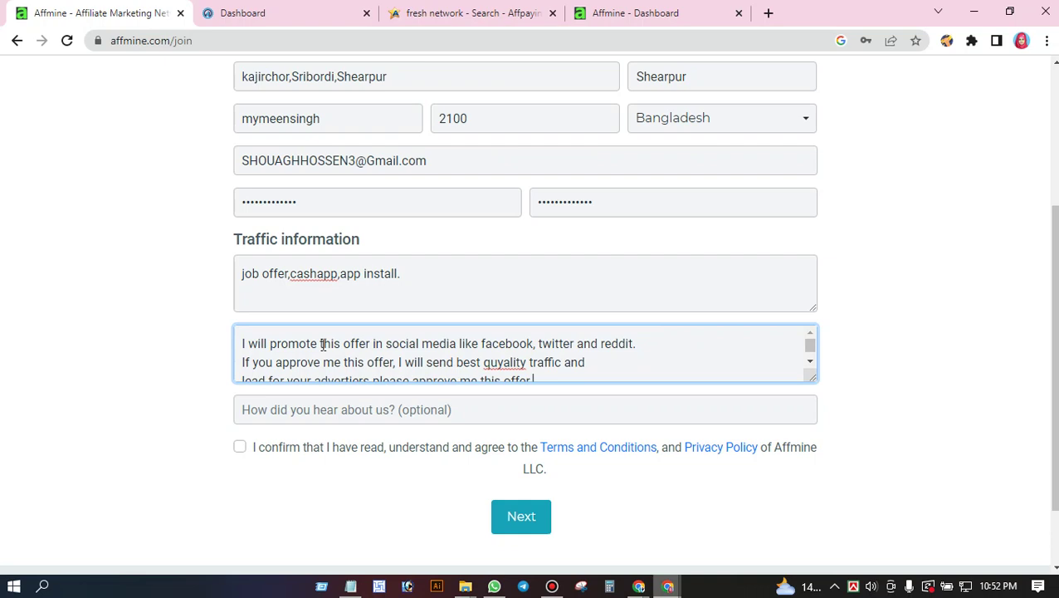
scroll(551, 373, down, 1)
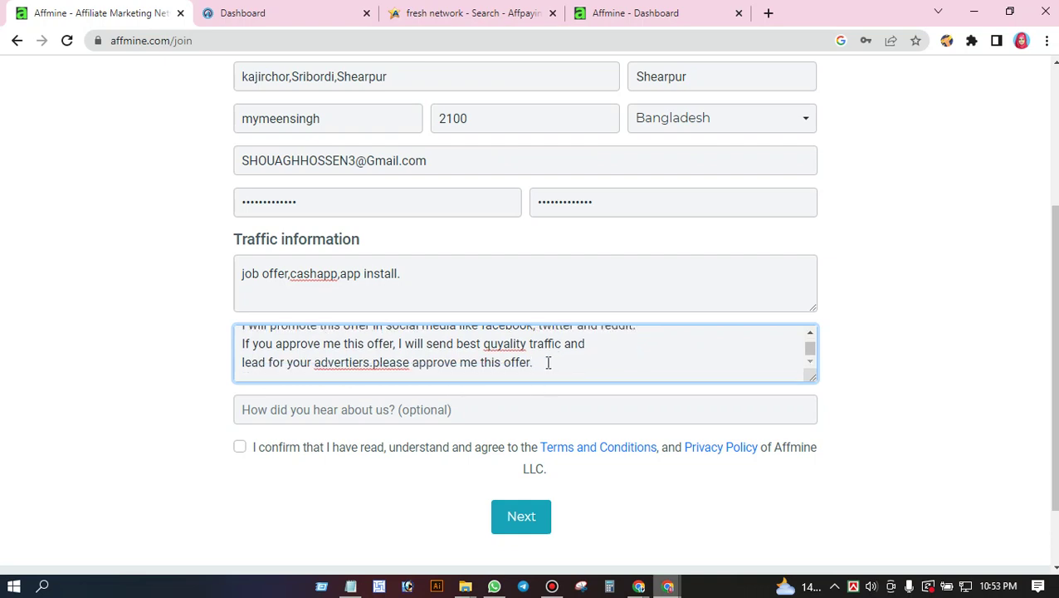
scroll(465, 366, up, 1)
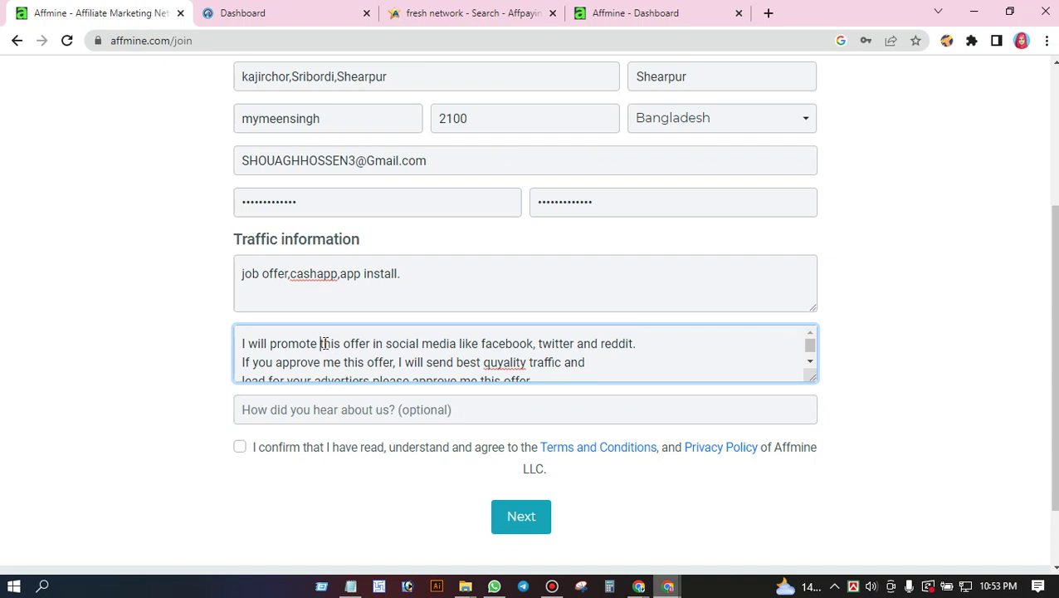
drag(321, 343, 340, 342)
key(BackSpace)
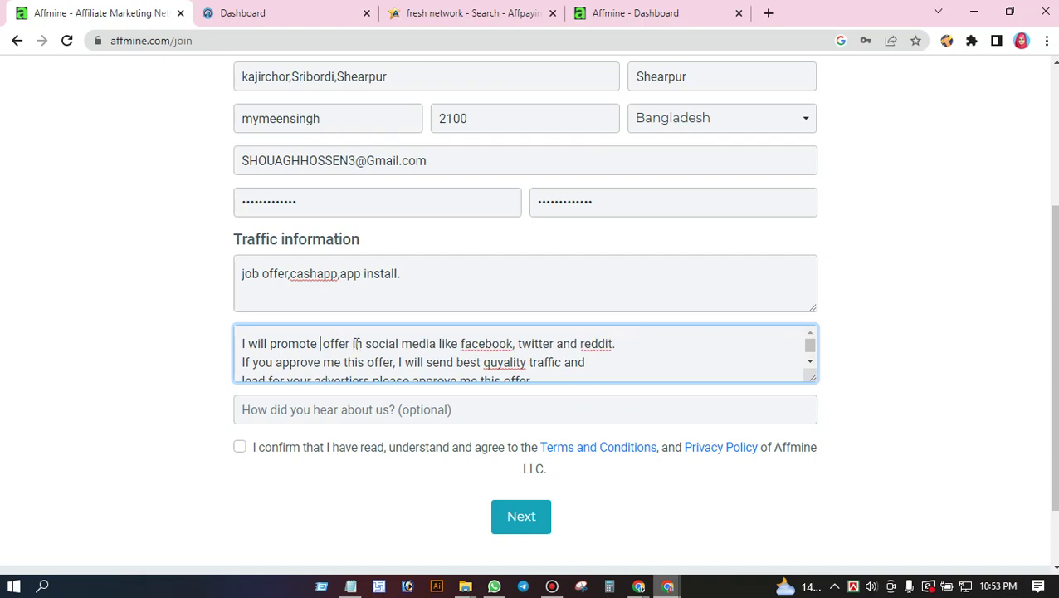
click(350, 343)
text(s)
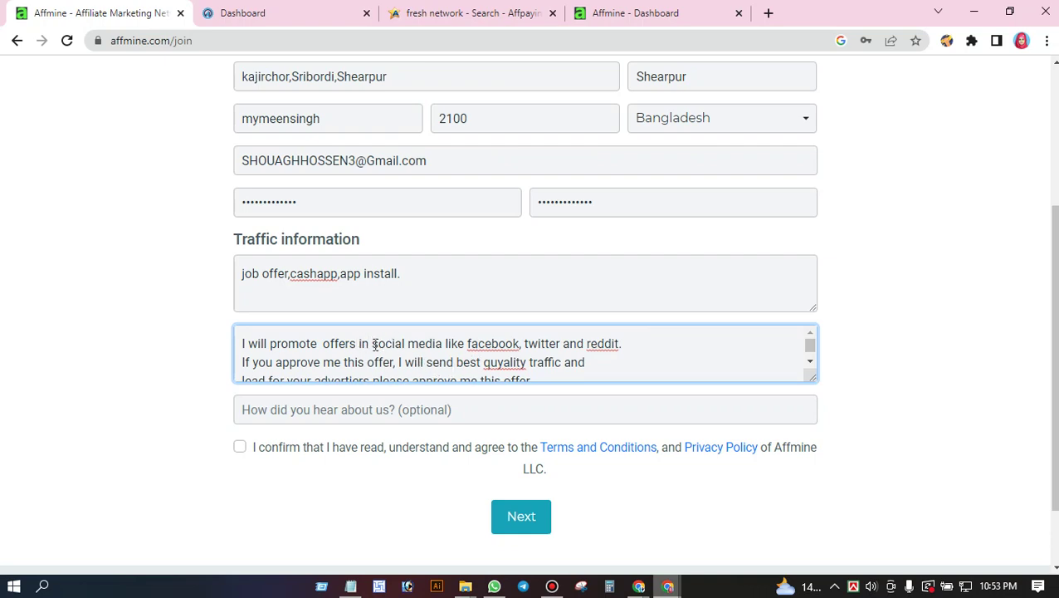
Step: Remove 'social media like ' and add a comma after 'twitter'
drag(370, 344, 466, 346)
key(BackSpace)
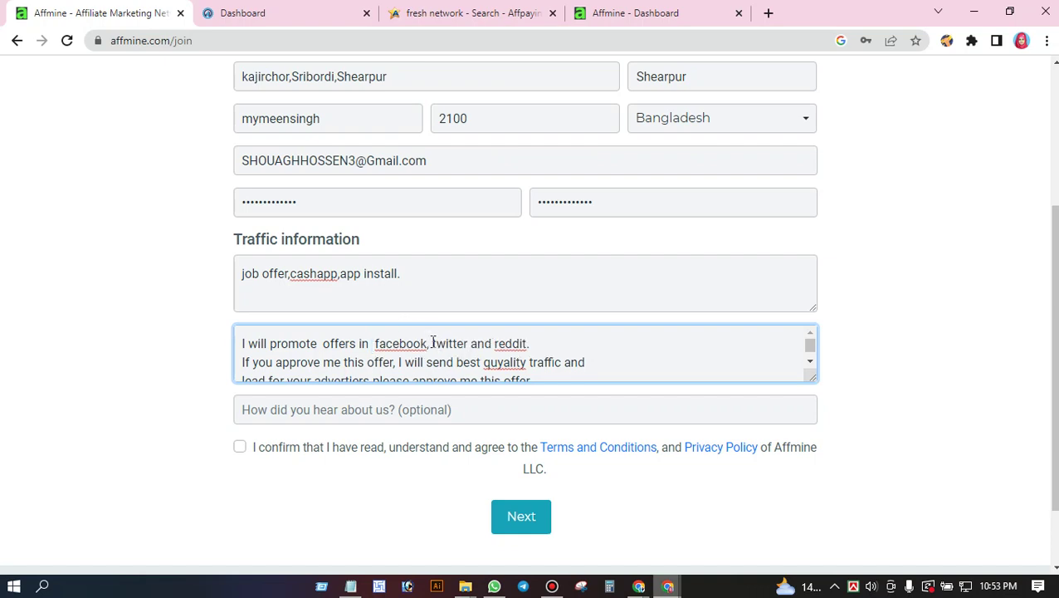
drag(432, 343, 540, 349)
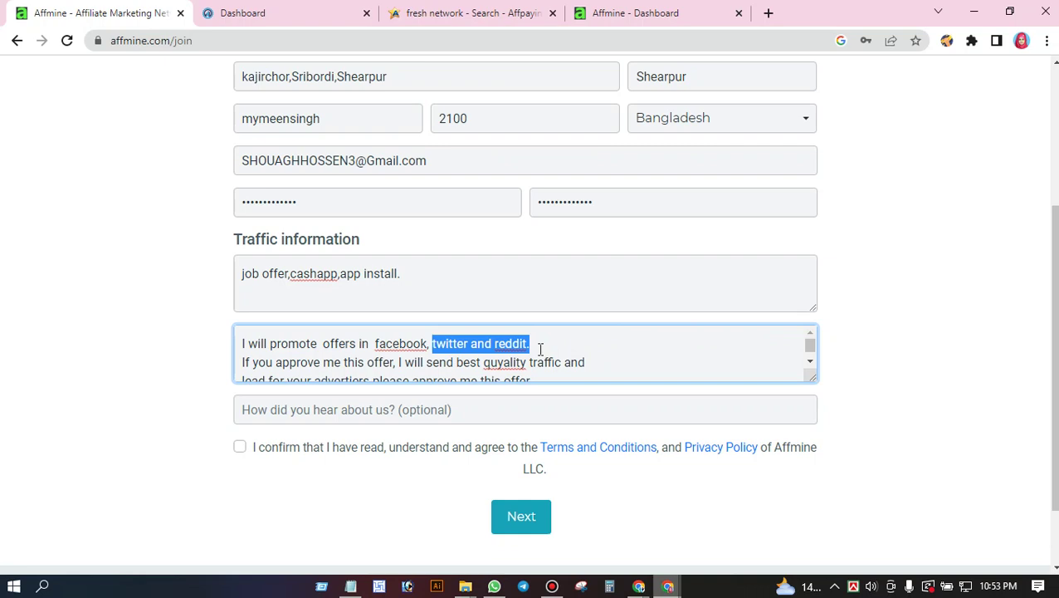
click(468, 342)
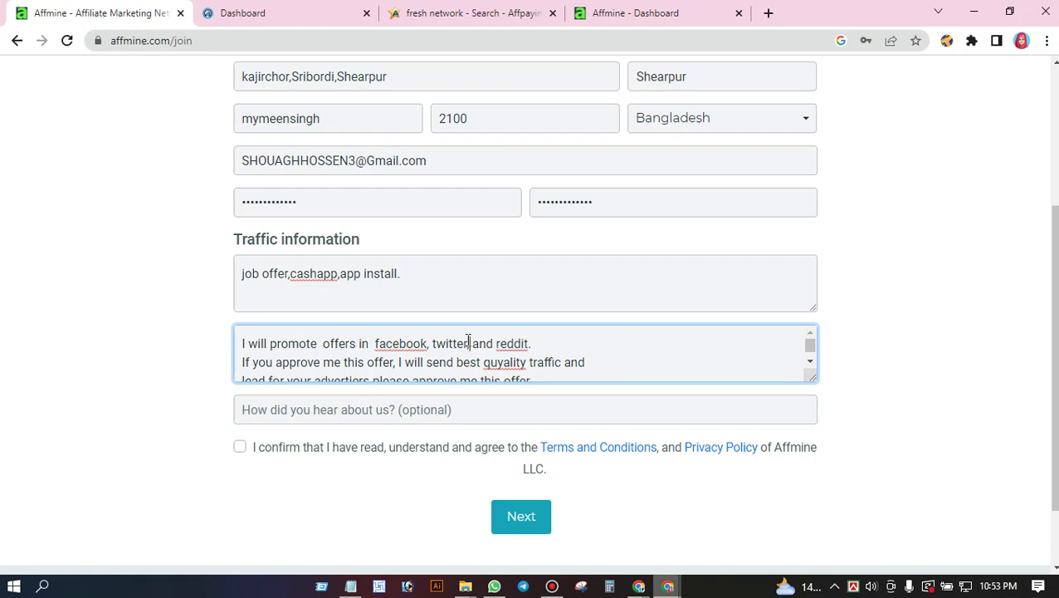
text(,)
Step: Replace 'and reddit' onward with 'youtube and socail media marketing.' and select the sentence
double_click(479, 343)
drag(479, 343, 557, 379)
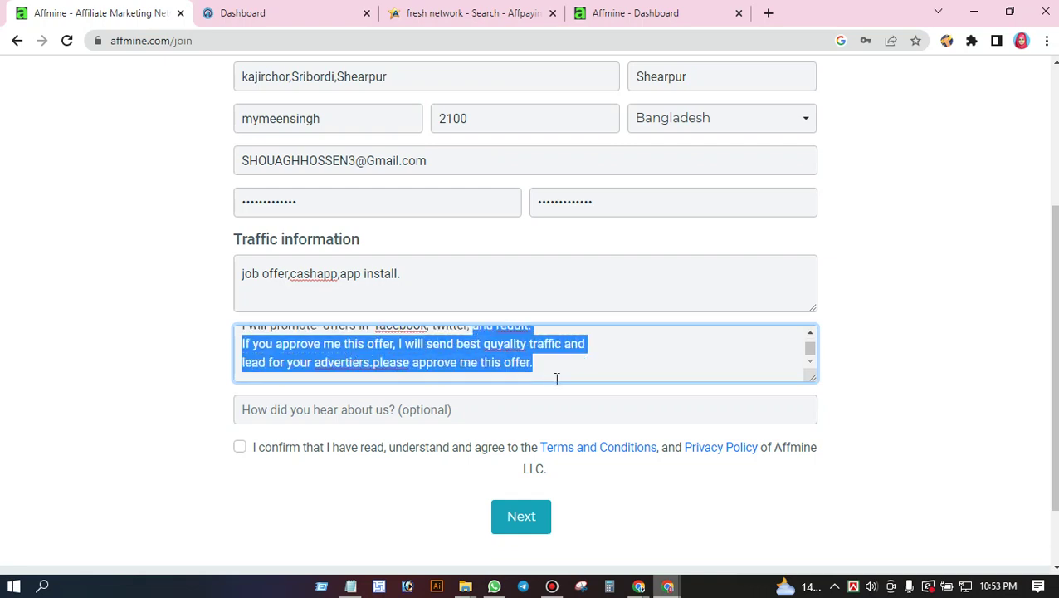
key(BackSpace)
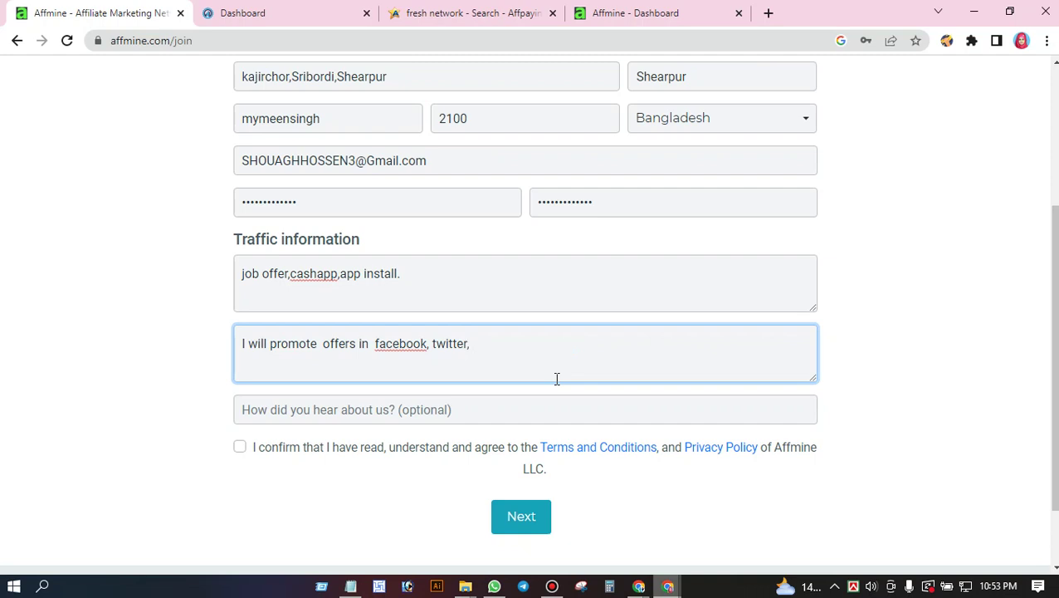
text(youtube and so)
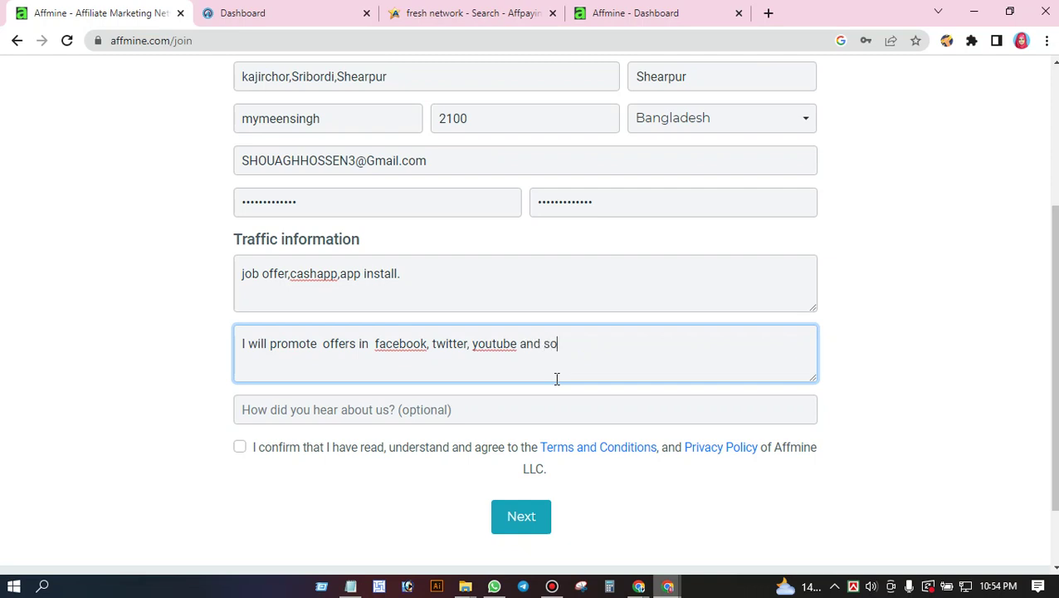
text(cail)
text(media marketing)
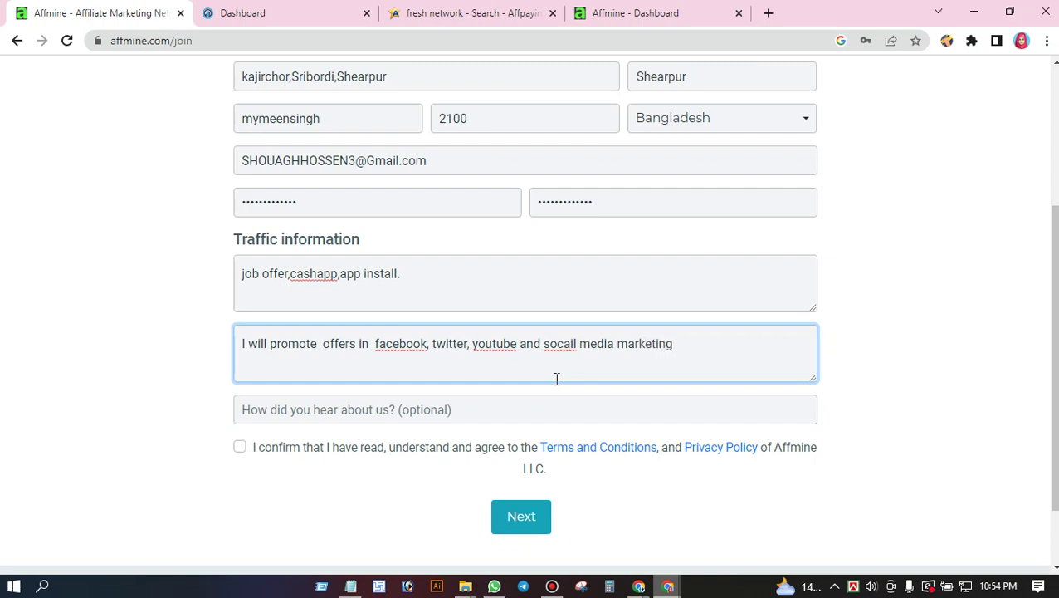
text(.)
drag(716, 359, 192, 327)
key(ctrl+c)
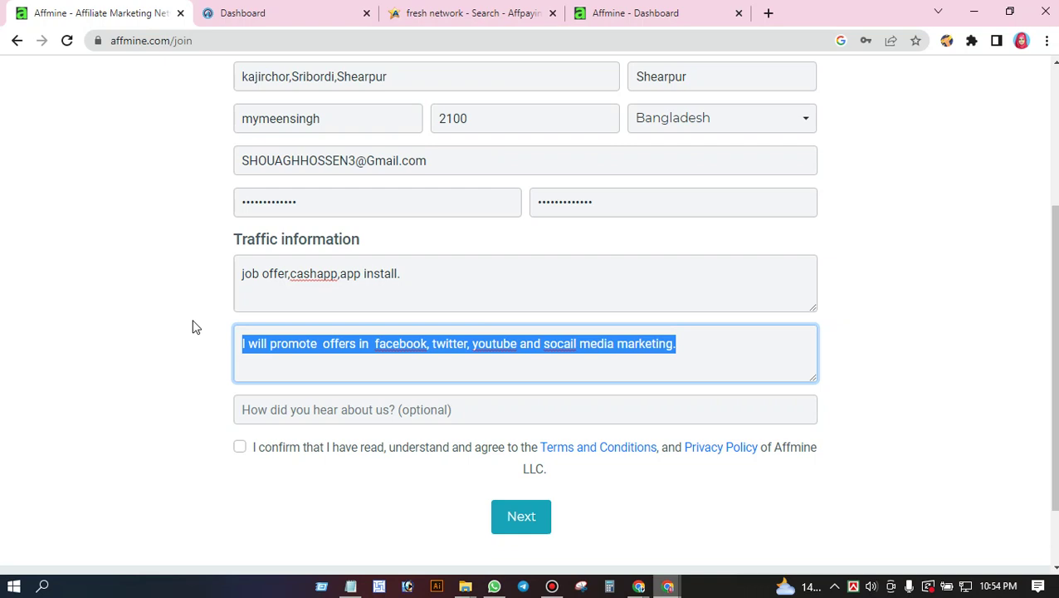
Step: Open Google's English-to-Bangla translator in a new tab and paste the promotion sentence
click(767, 13)
click(151, 47)
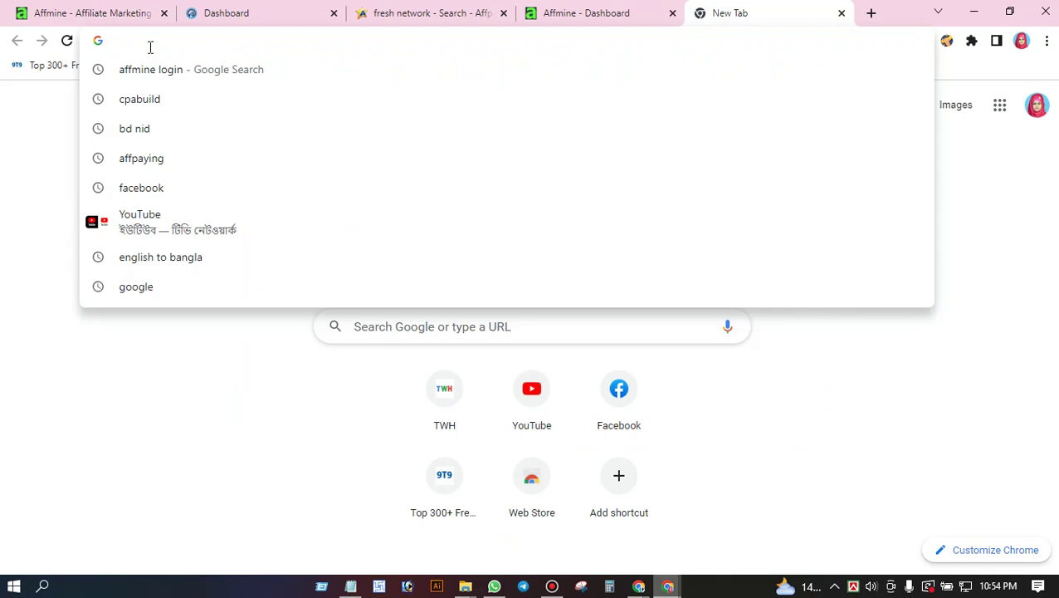
text(en)
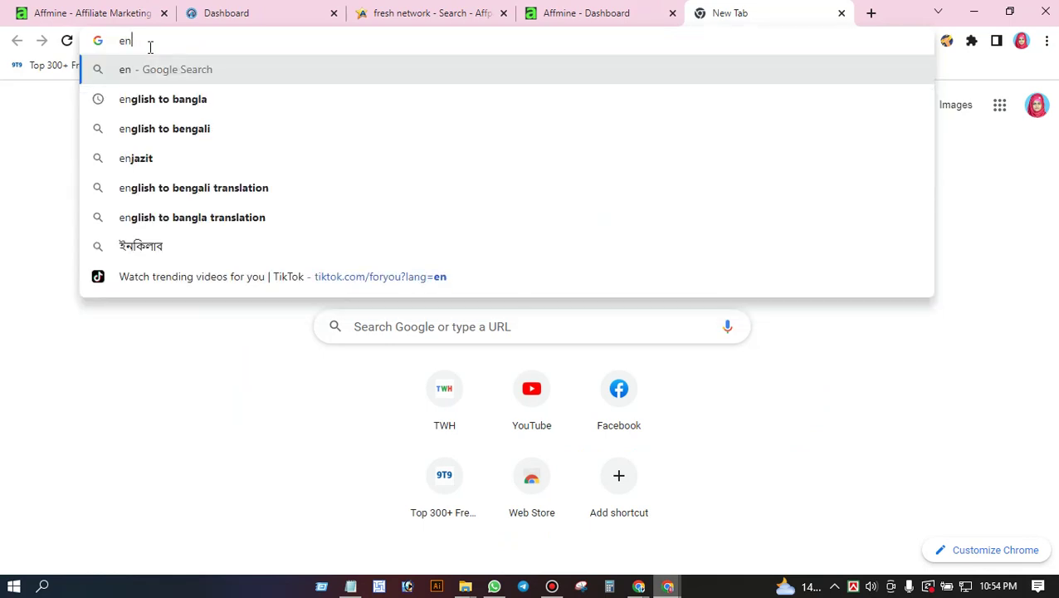
key(Down)
key(Return)
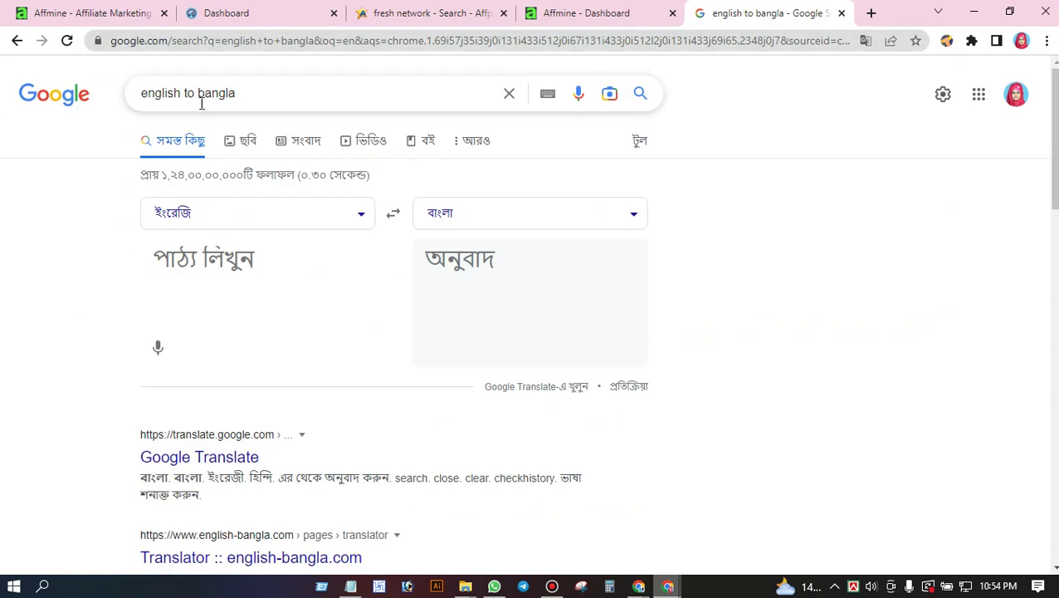
click(199, 264)
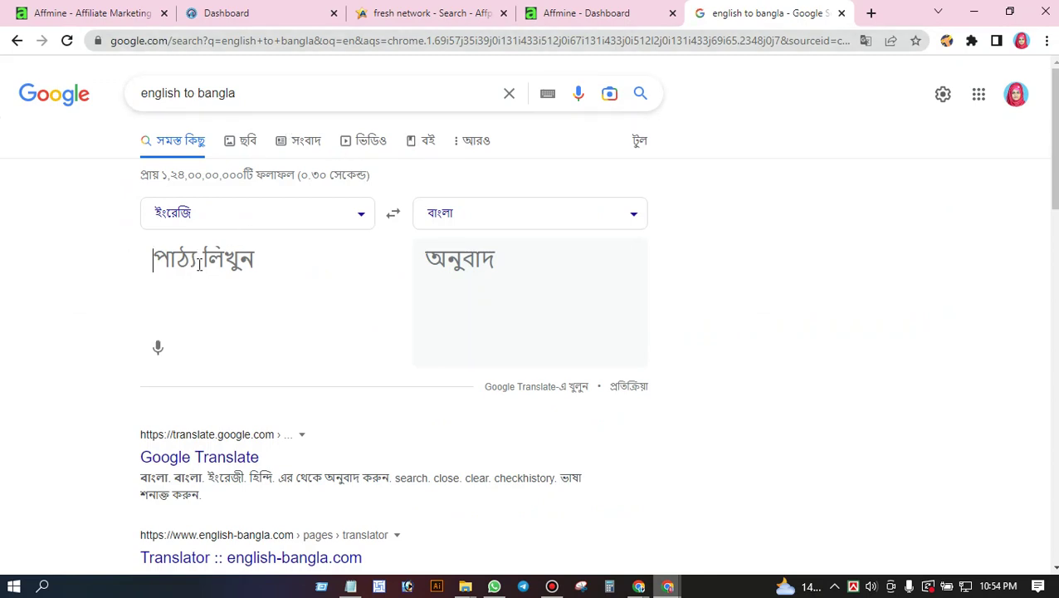
key(ctrl+v)
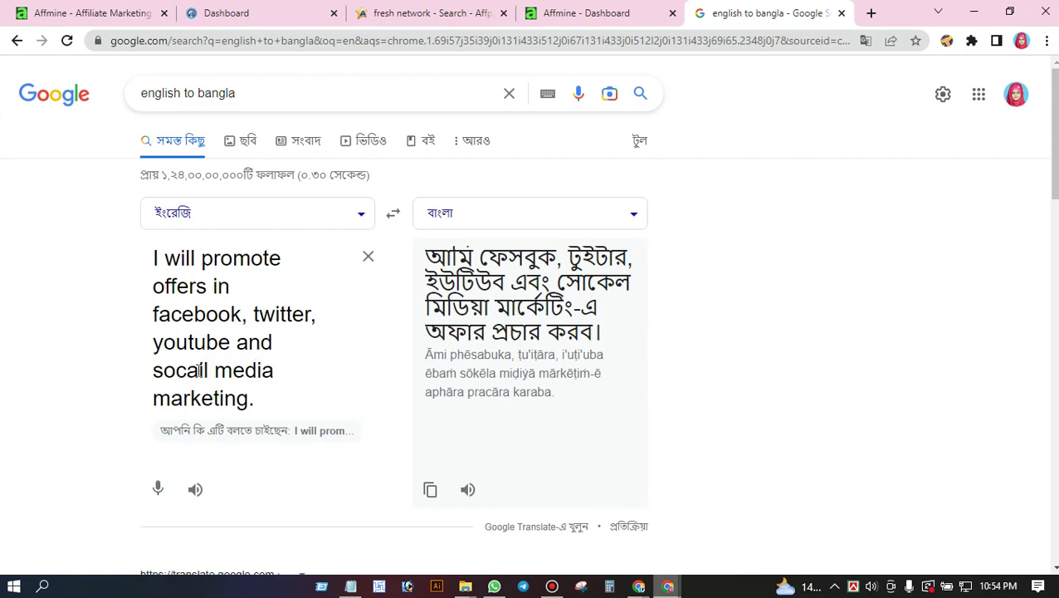
Step: Remove the extra 'a' from 'socail', leaving 'socil', and select that misspelled word
click(199, 370)
key(BackSpace)
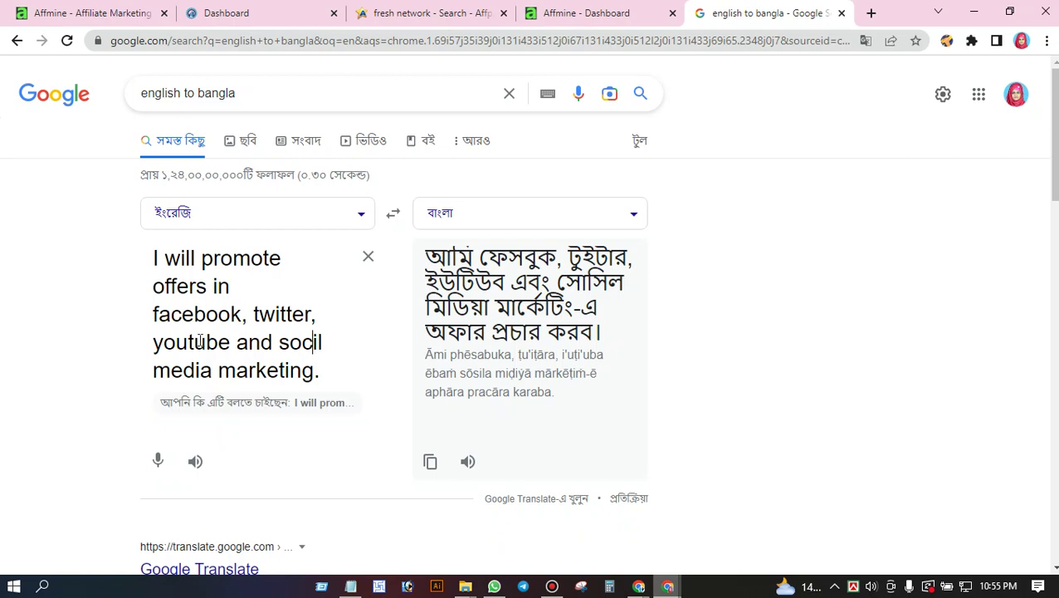
key(ctrl+a)
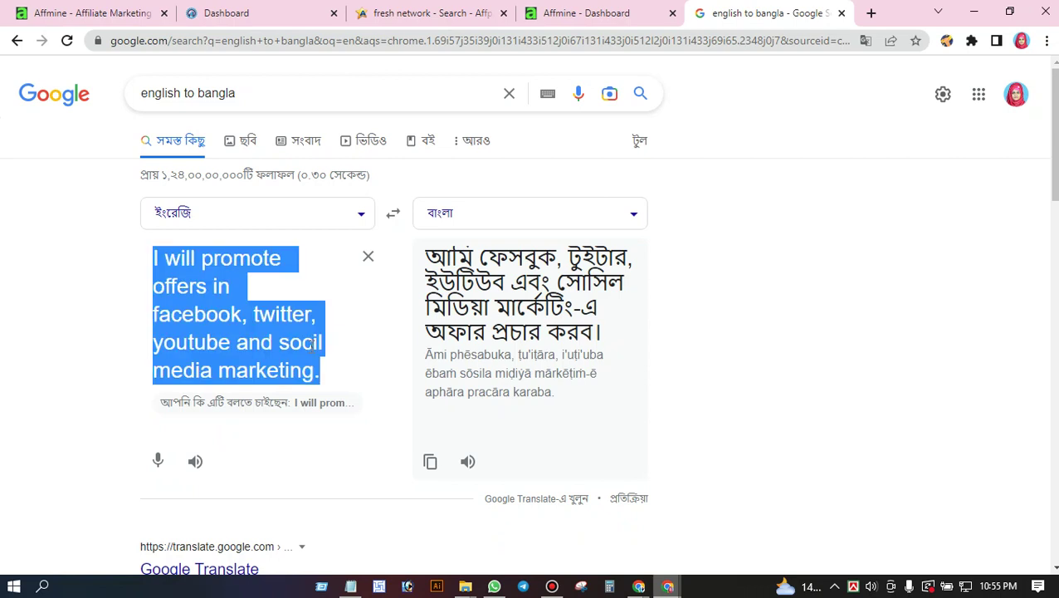
click(310, 344)
drag(290, 342, 302, 342)
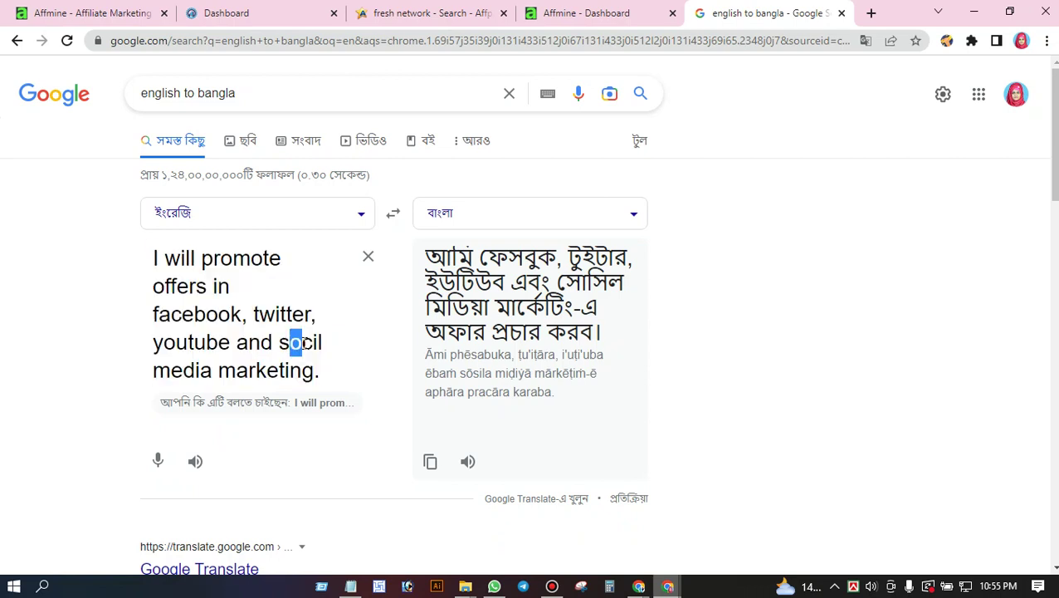
click(295, 342)
drag(279, 342, 334, 353)
key(ctrl+c)
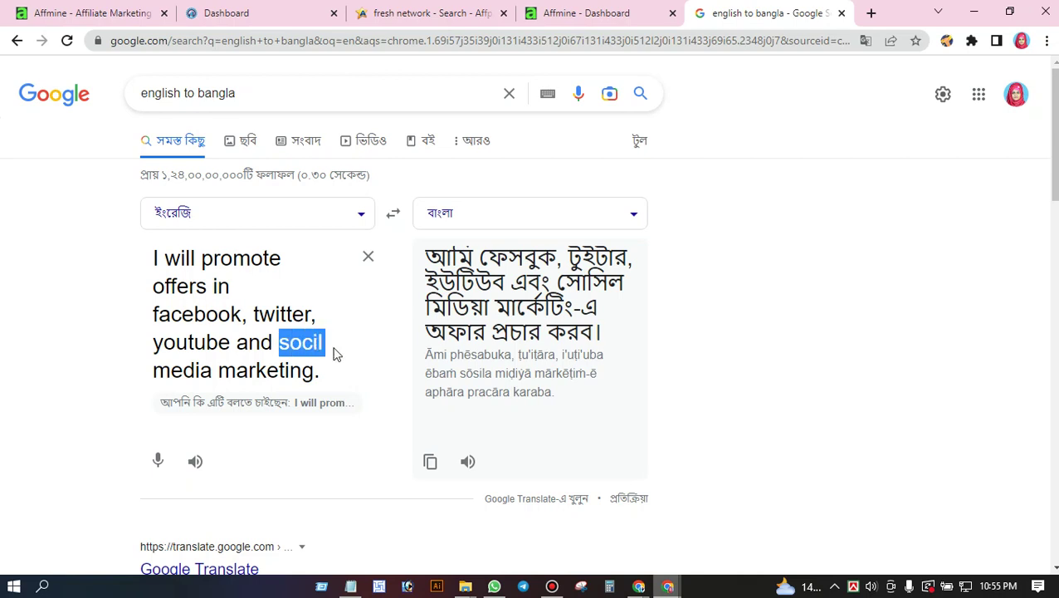
Step: Search 'socil' in a new tab to confirm the spelling 'social media', then return to the translator
click(871, 13)
click(154, 38)
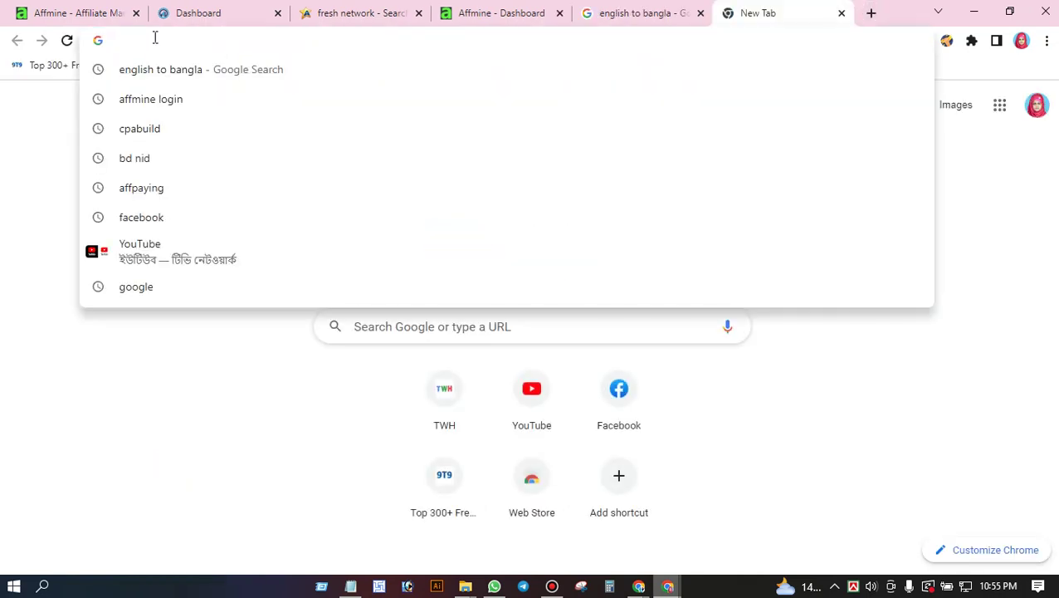
key(ctrl+v)
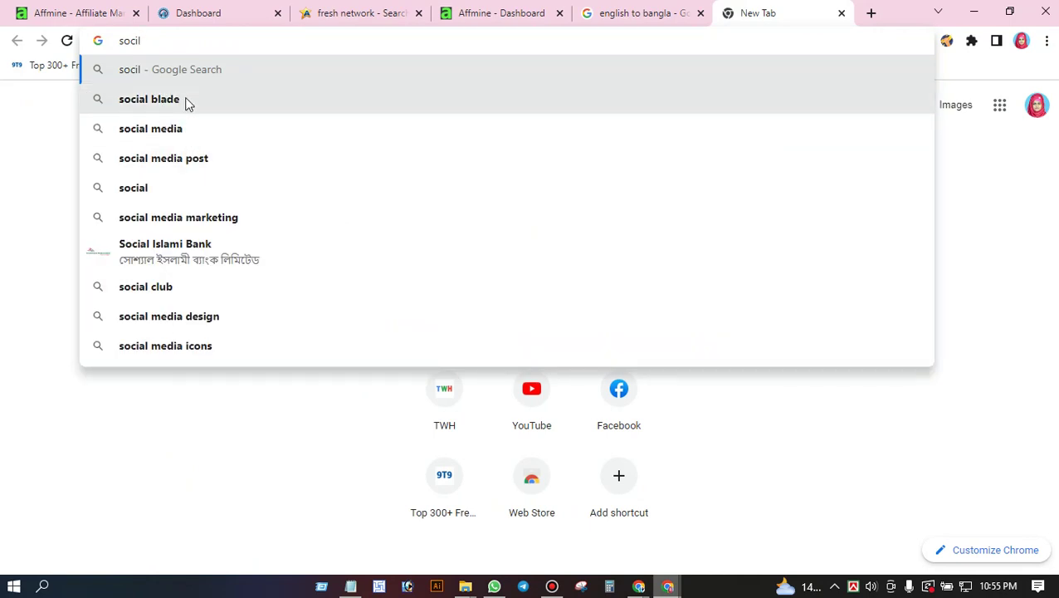
click(186, 131)
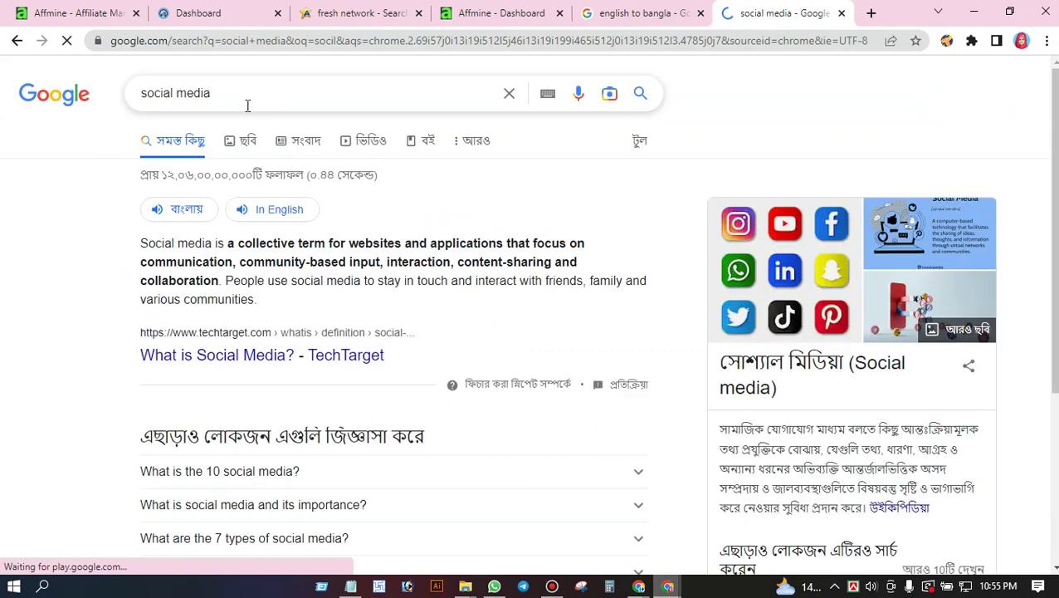
scroll(322, 277, down, 1)
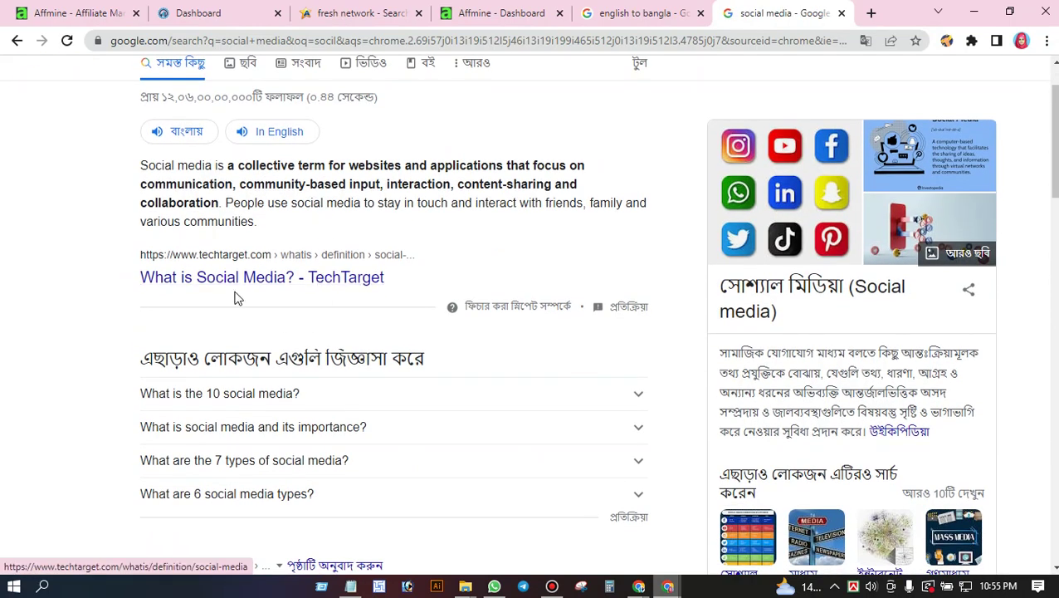
scroll(218, 147, up, 1)
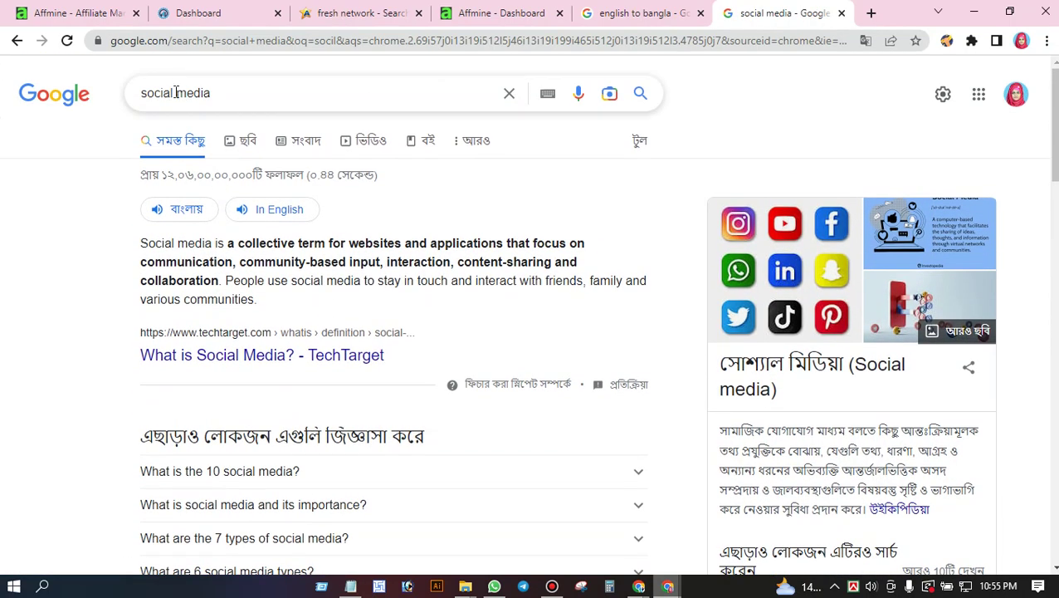
drag(175, 93, 4, 100)
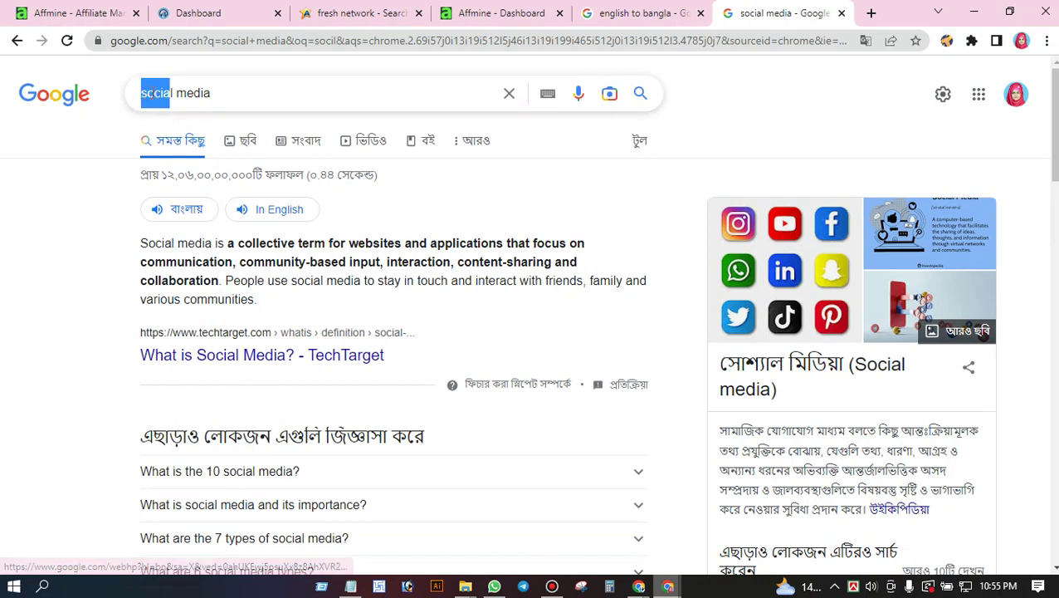
click(173, 93)
drag(172, 93, 25, 98)
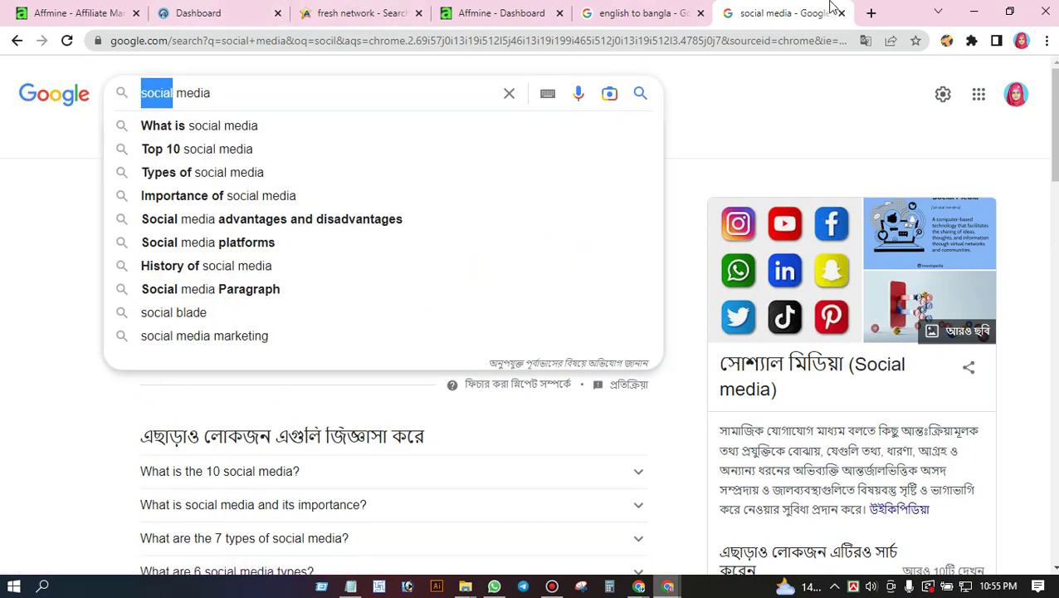
click(623, 14)
click(309, 264)
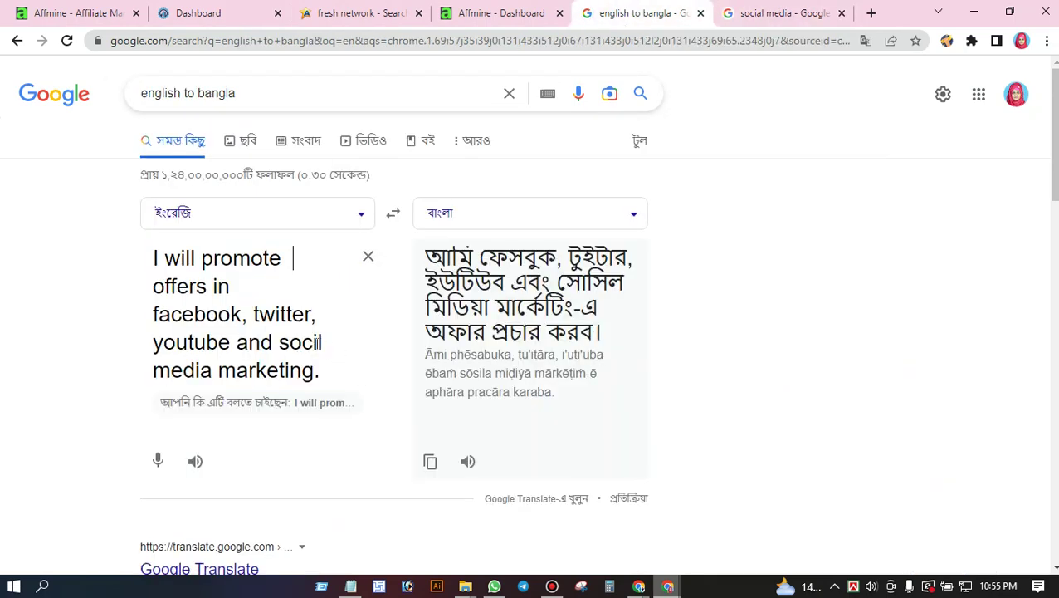
Step: Correct 'socil' to 'social' in the translator's English source sentence
drag(325, 342, 281, 344)
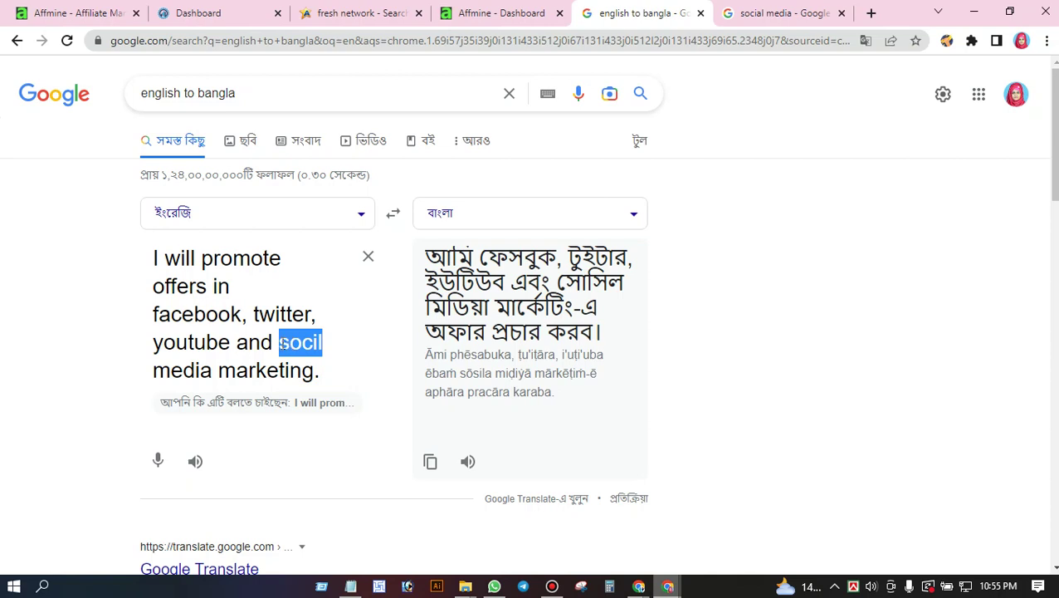
text(social)
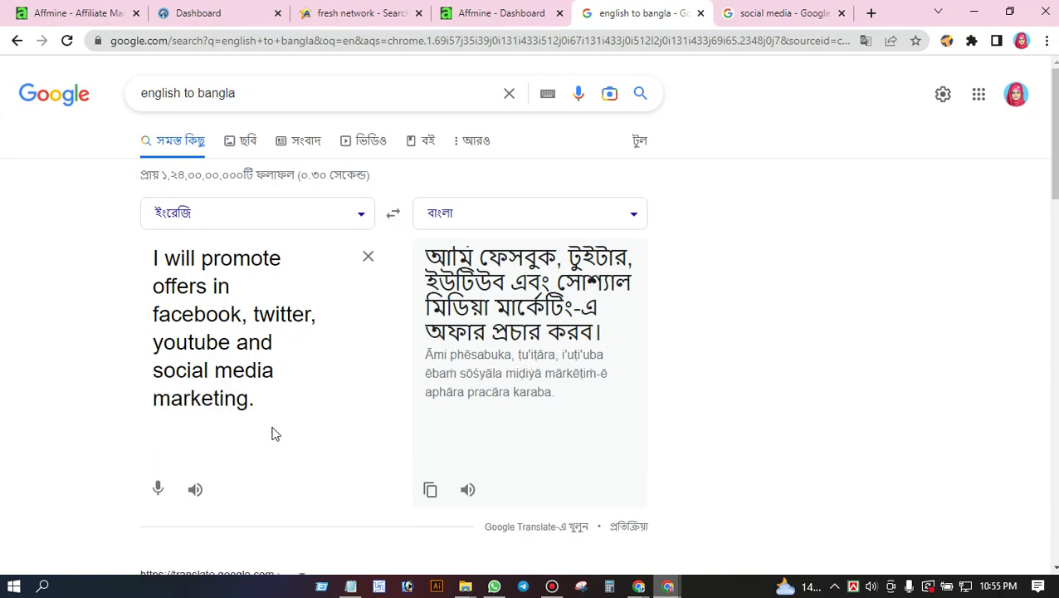
click(259, 398)
Step: Select the whole corrected English sentence and switch back to the Affmine dashboard tab
drag(154, 257, 282, 451)
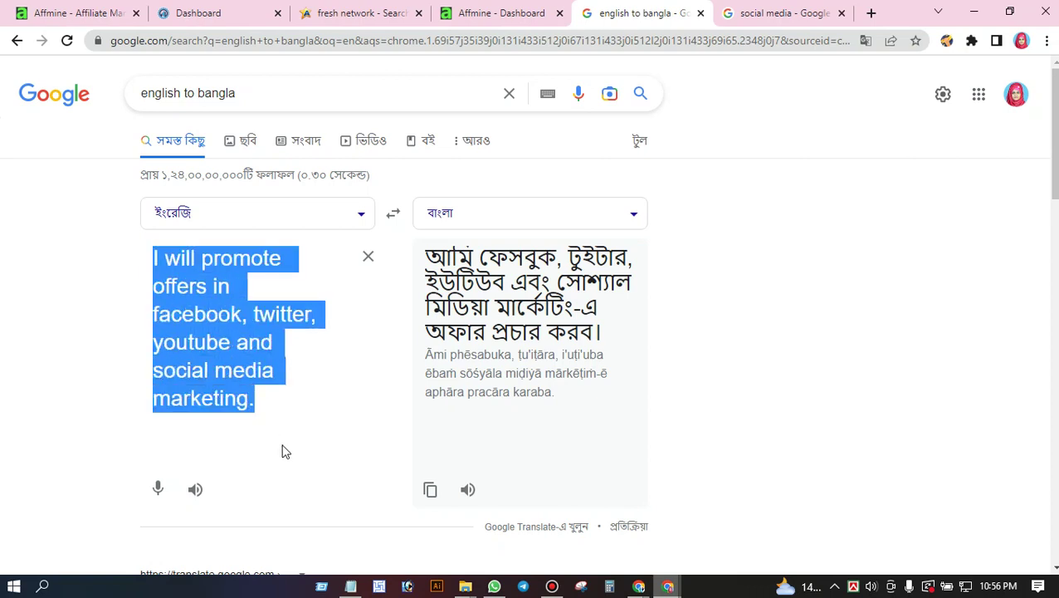
click(306, 363)
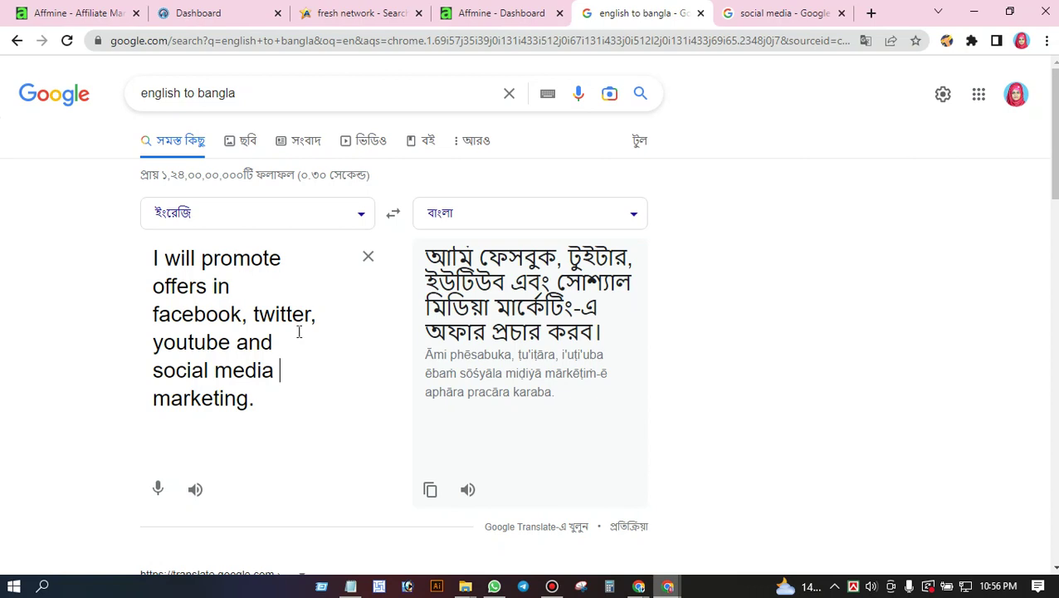
key(ctrl+a)
key(ctrl+c)
drag(158, 264, 253, 237)
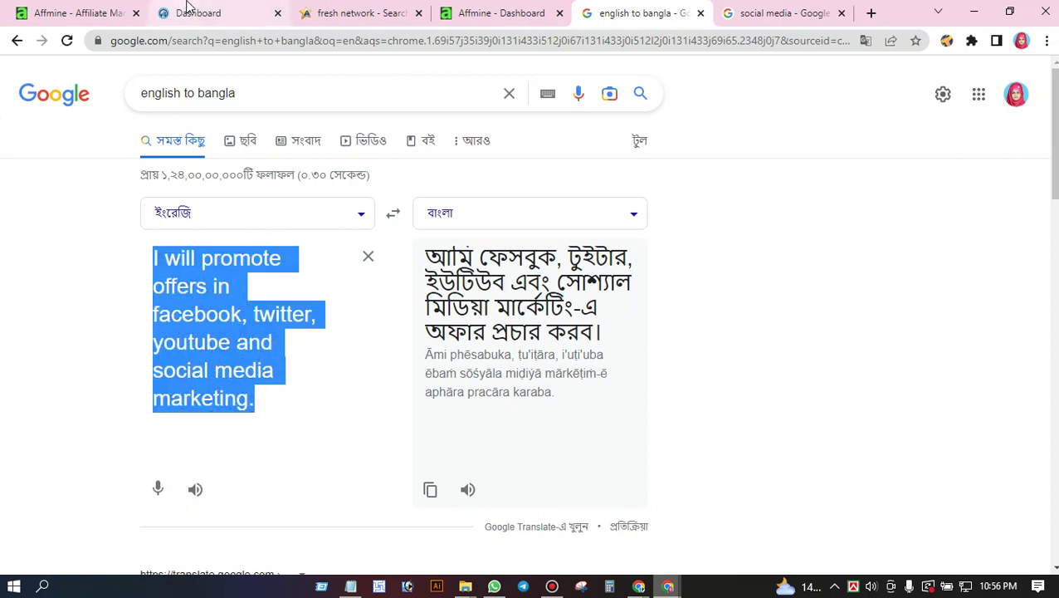
click(186, 13)
Step: Replace the join form's promotion sentence with the corrected 'social media' version
click(498, 13)
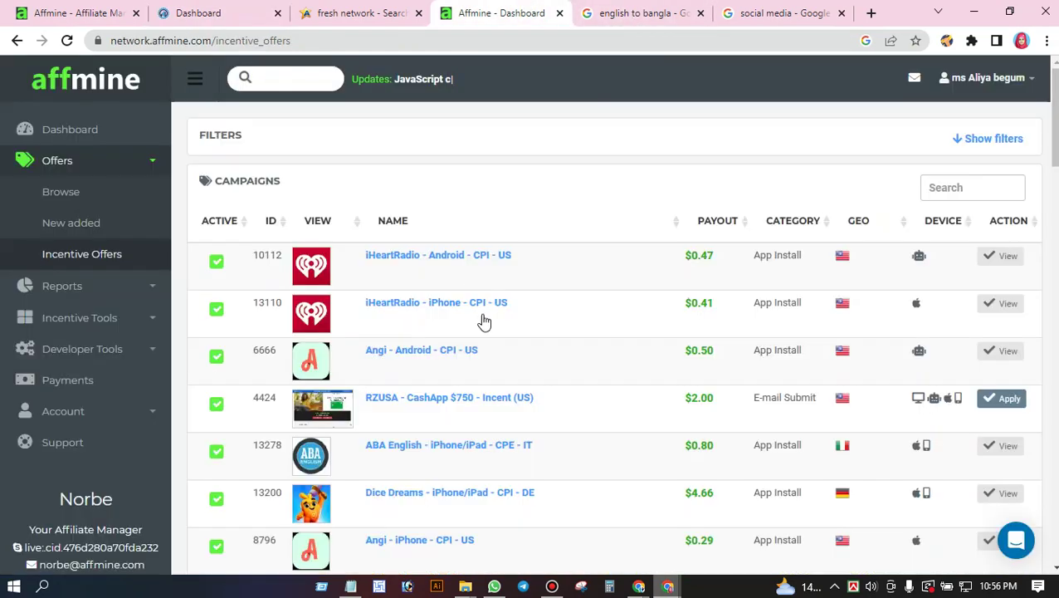
click(75, 14)
scroll(280, 276, down, 1)
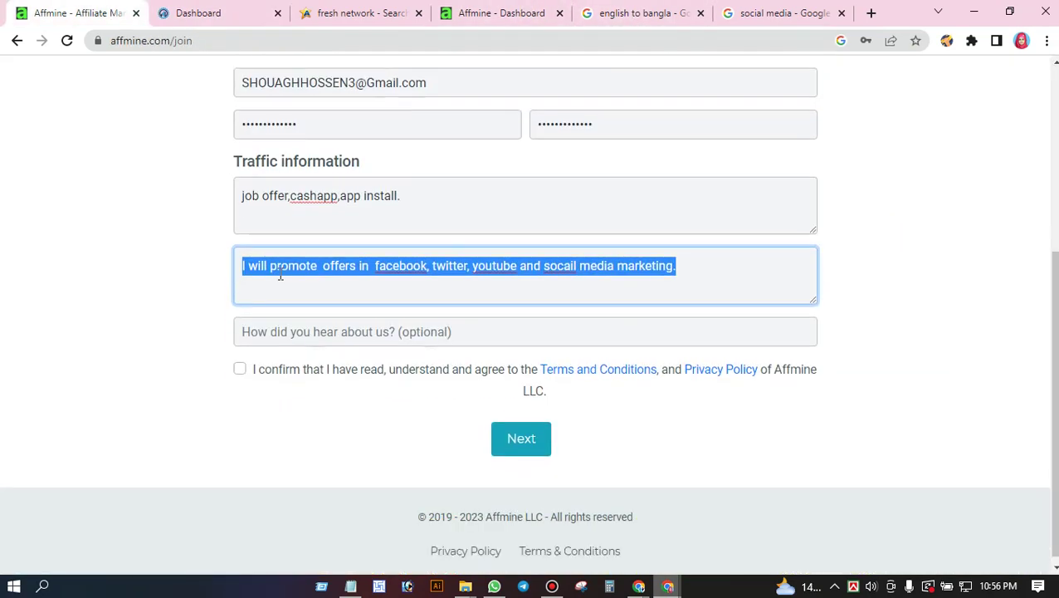
triple_click(514, 266)
key(ctrl+v)
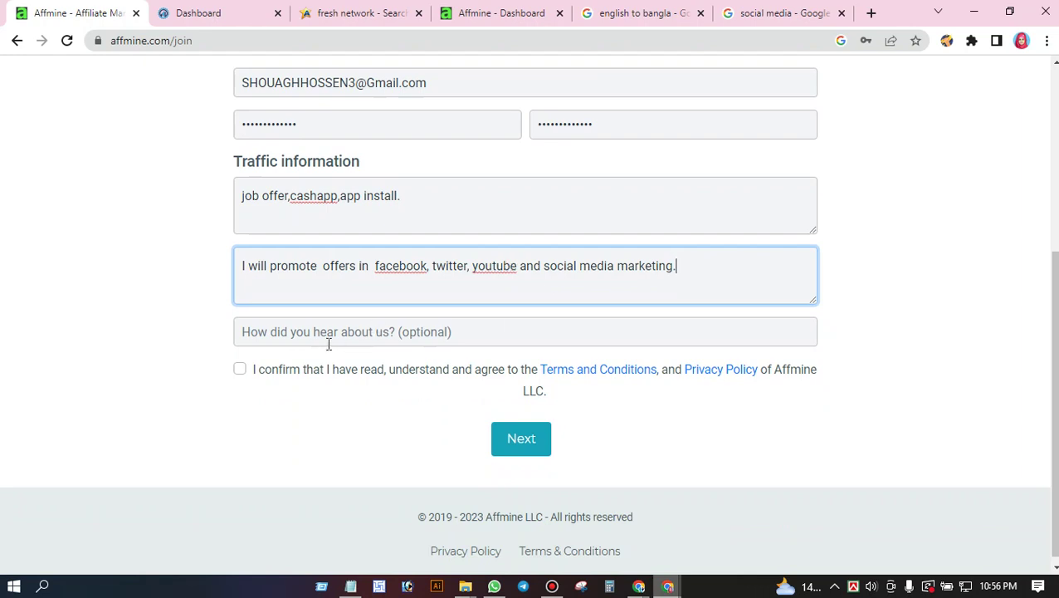
Step: Answer 'How did you hear about us?' with 'from youtube and friend'
click(300, 339)
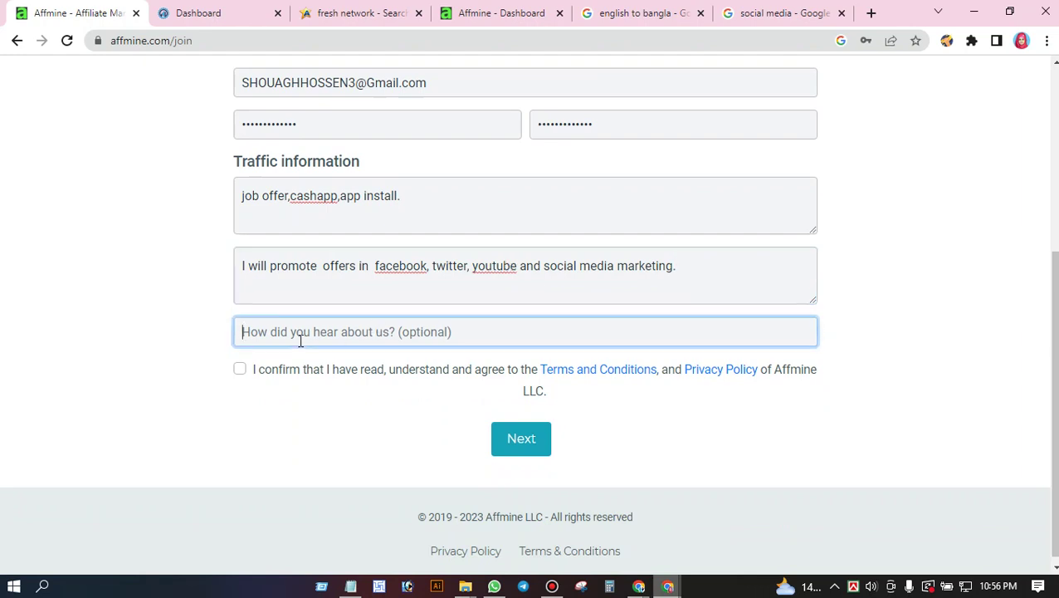
scroll(301, 340, up, 1)
scroll(301, 342, down, 1)
text(from)
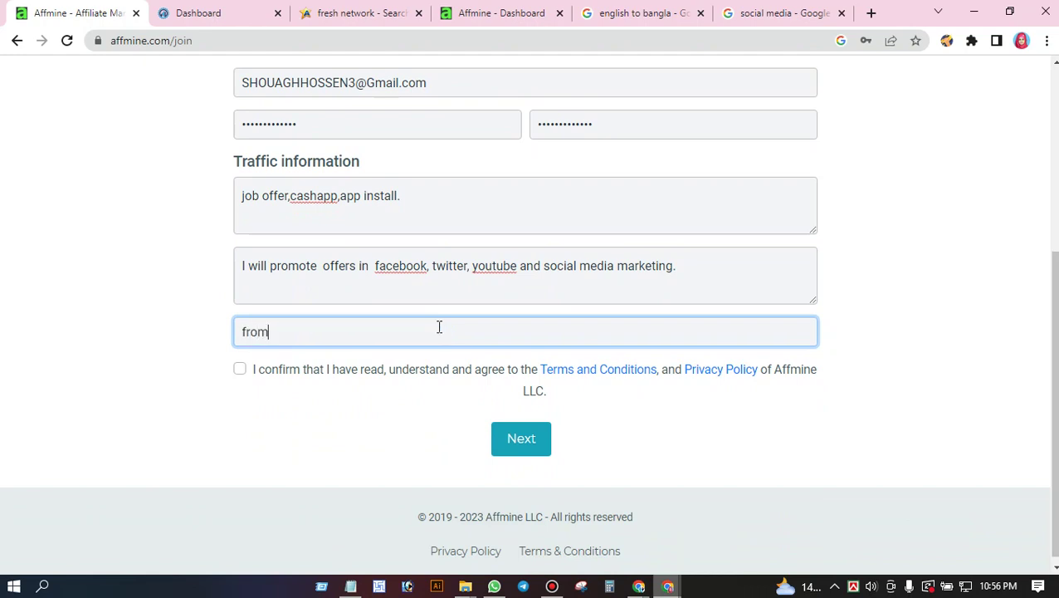
text( youtbe )
text(nad)
key(BackSpace)
key(BackSpace)
key(BackSpace)
key(BackSpace)
text(ube and fr)
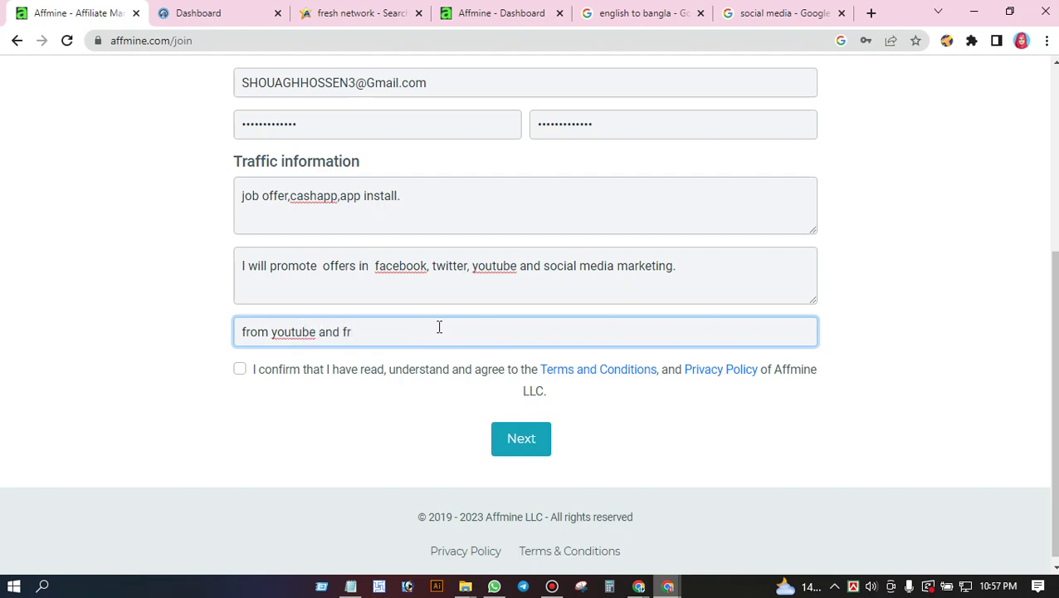
text(iend.)
drag(315, 332, 131, 335)
click(316, 333)
drag(316, 332, 202, 334)
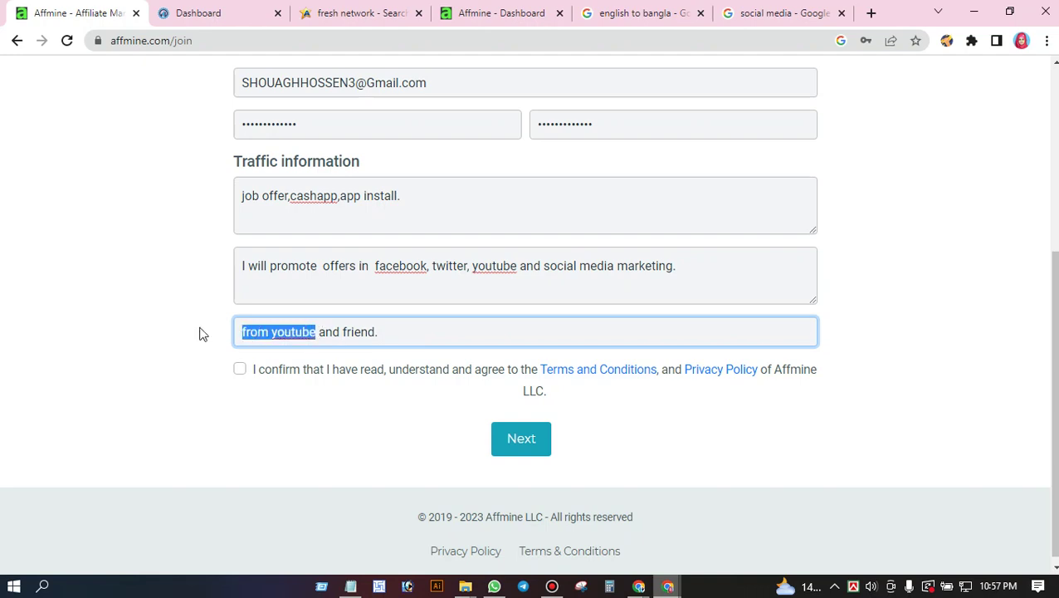
click(405, 334)
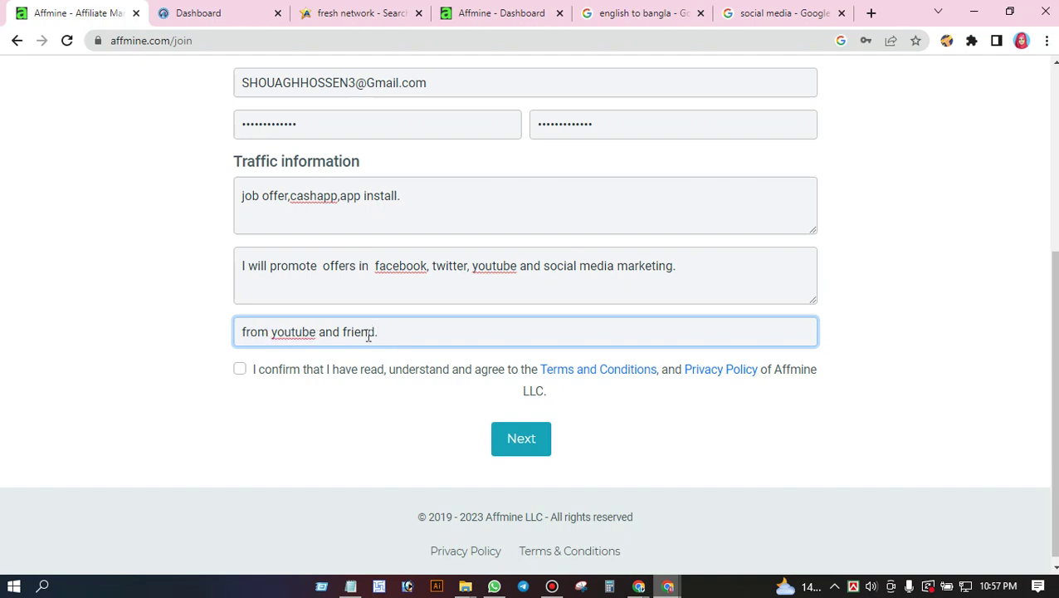
Step: Tick the Terms and Conditions and Privacy Policy agreement checkbox
scroll(382, 309, up, 4)
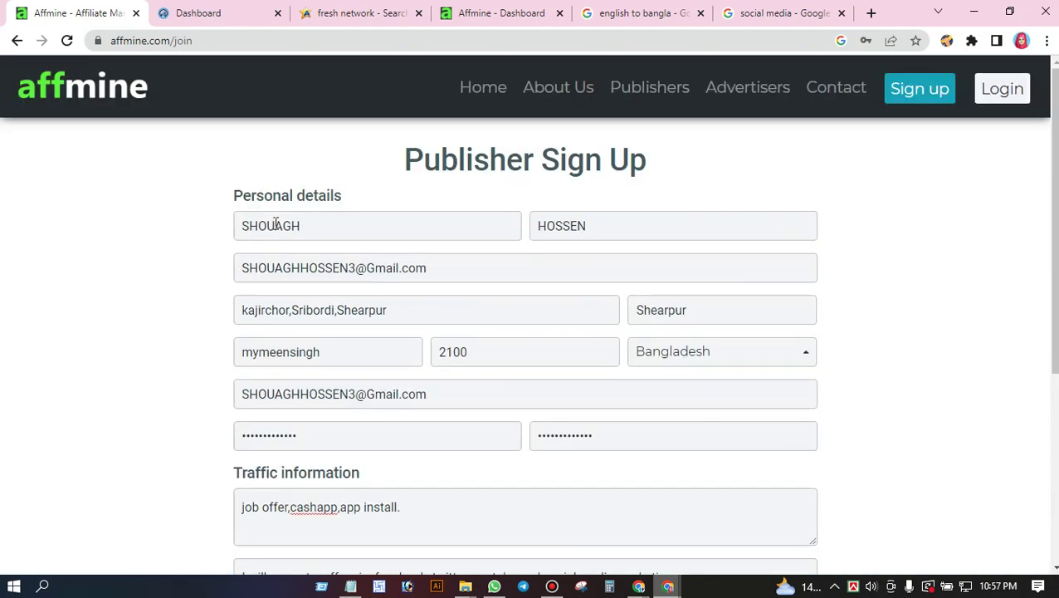
scroll(379, 274, down, 1)
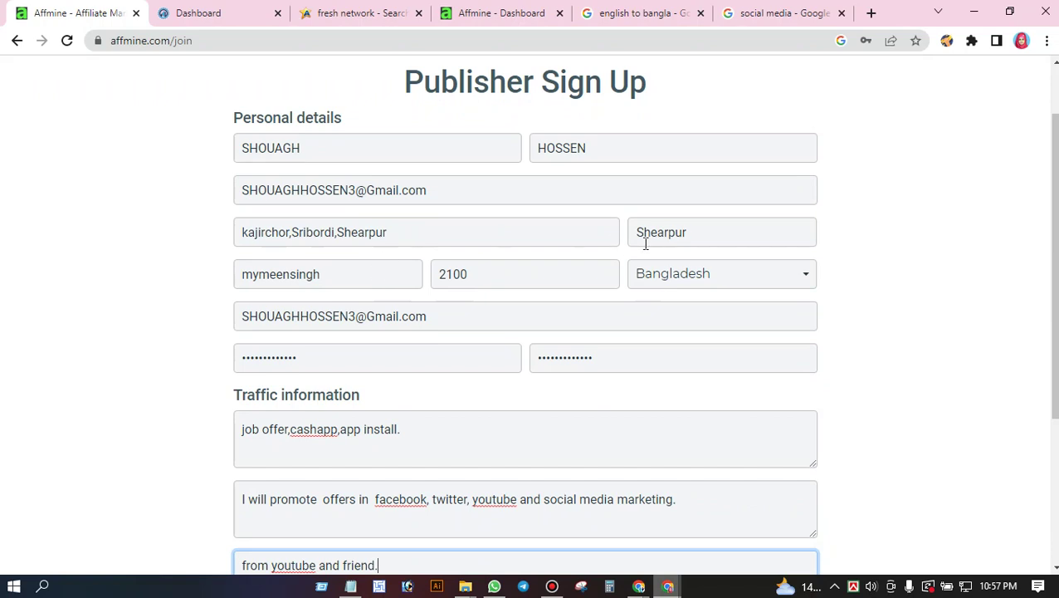
scroll(498, 287, down, 2)
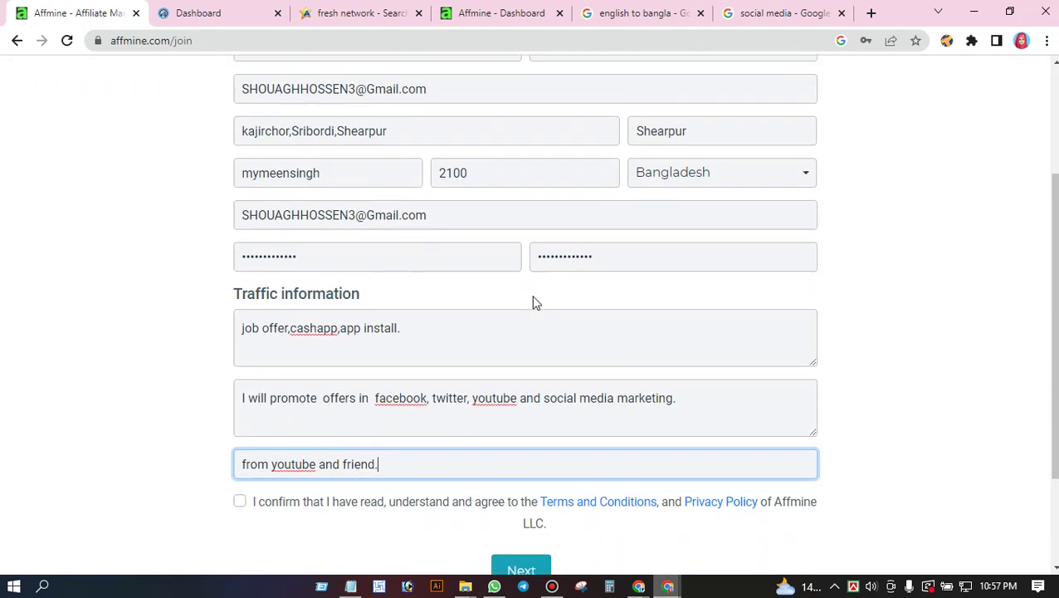
scroll(527, 300, down, 1)
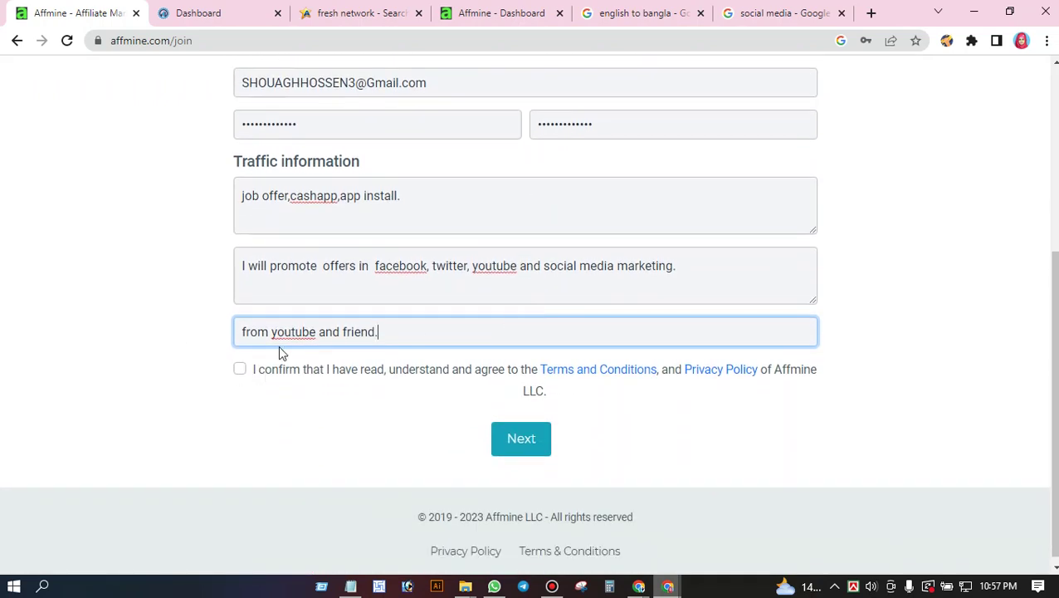
scroll(349, 243, up, 2)
scroll(348, 243, up, 1)
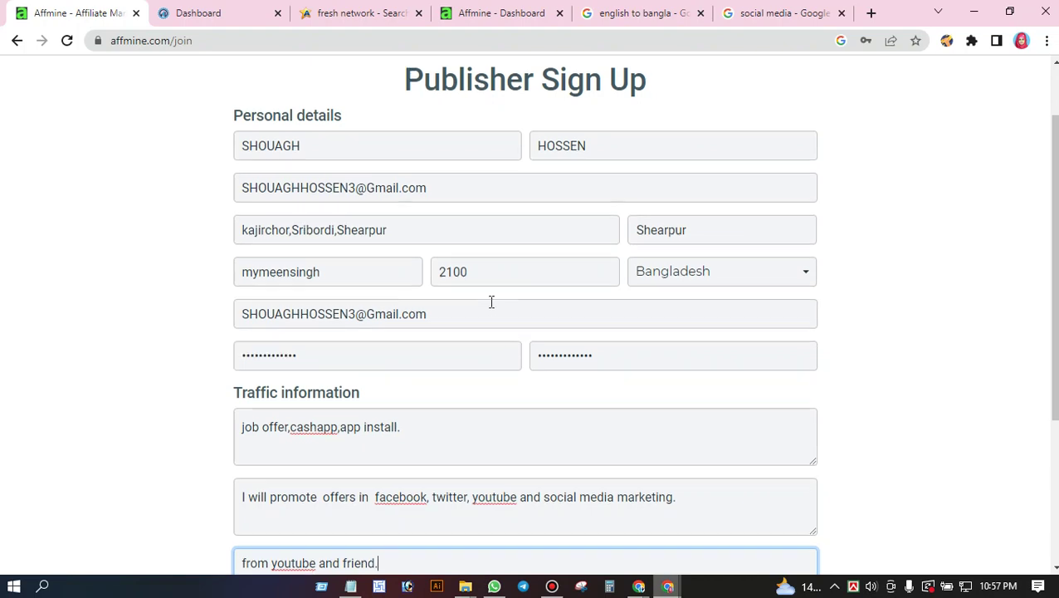
scroll(492, 302, down, 3)
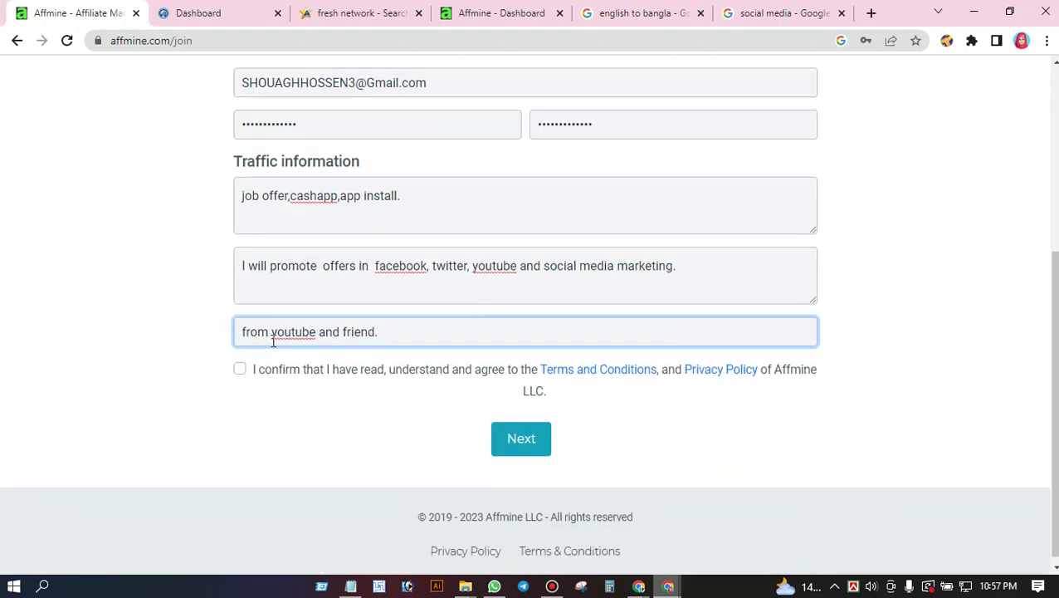
click(240, 370)
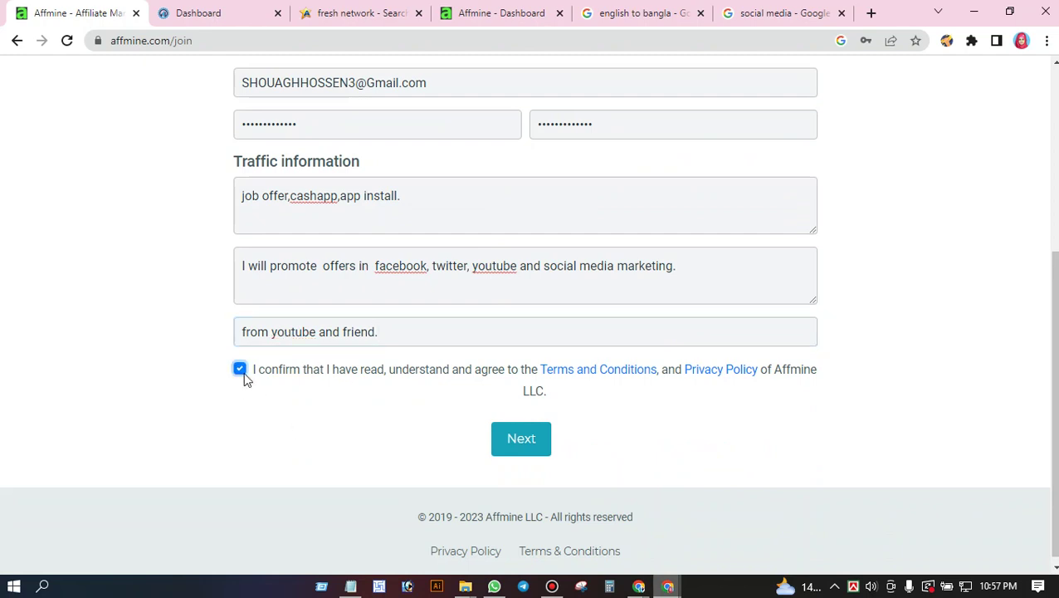
Step: Submit the Affmine publisher sign-up form
click(535, 456)
scroll(348, 193, down, 2)
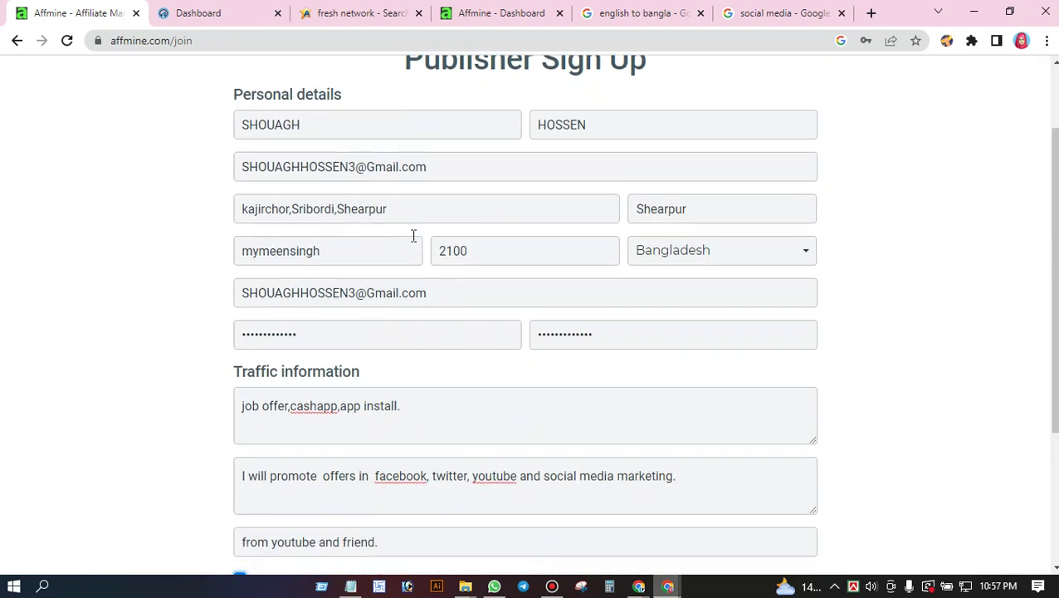
scroll(488, 238, down, 2)
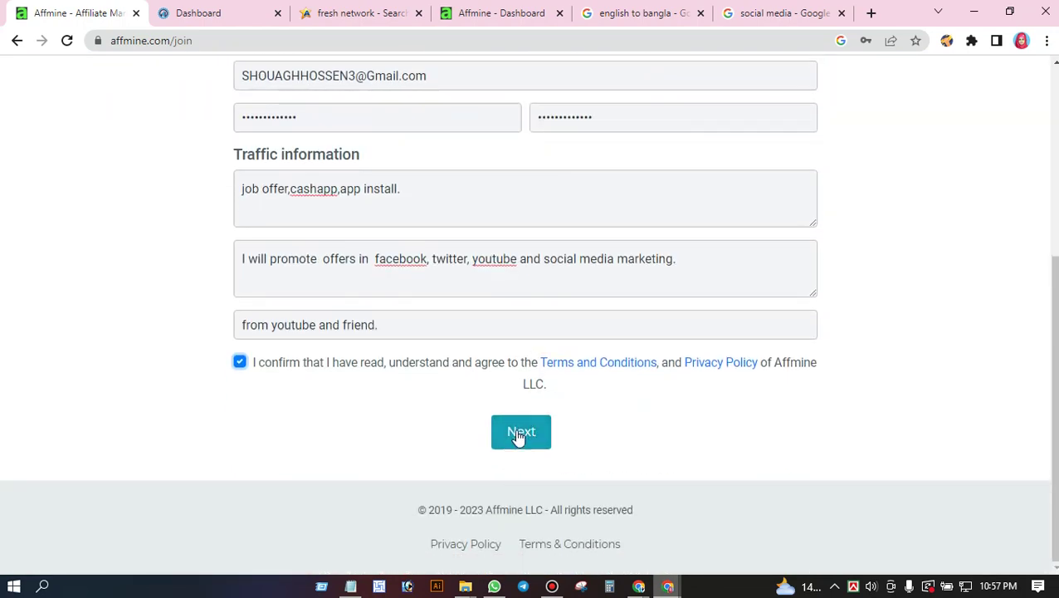
Step: In a new tab, open Gmail and Affmine's 'Verify your e-mail' message
click(872, 13)
click(176, 40)
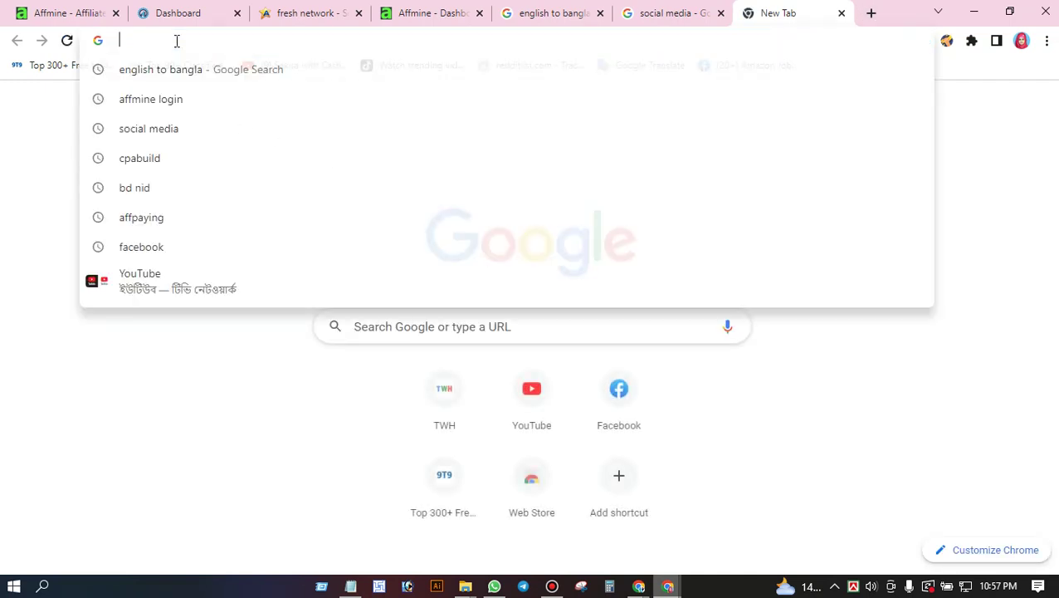
click(691, 236)
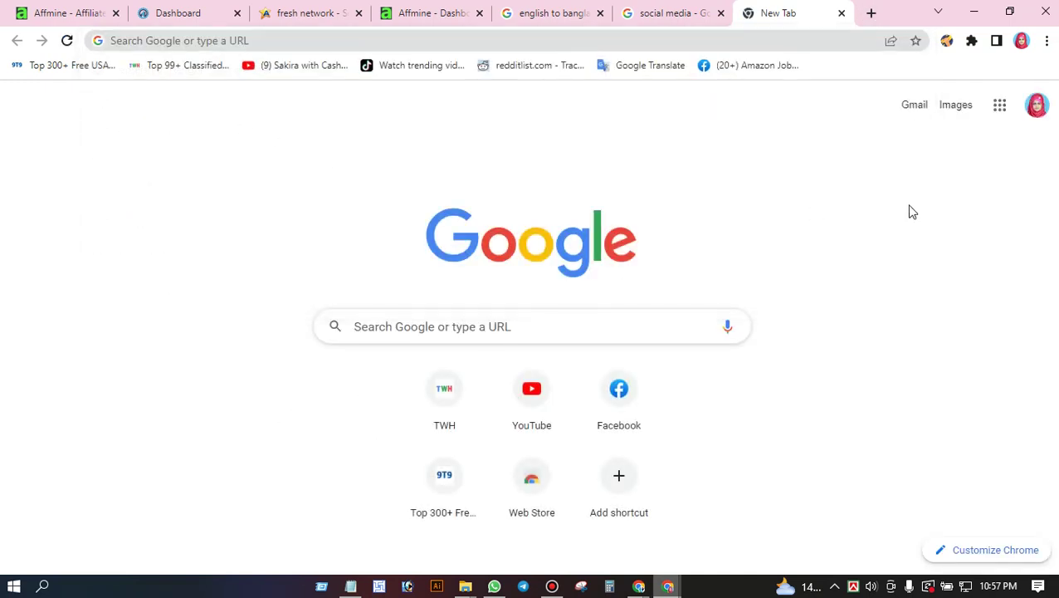
click(915, 106)
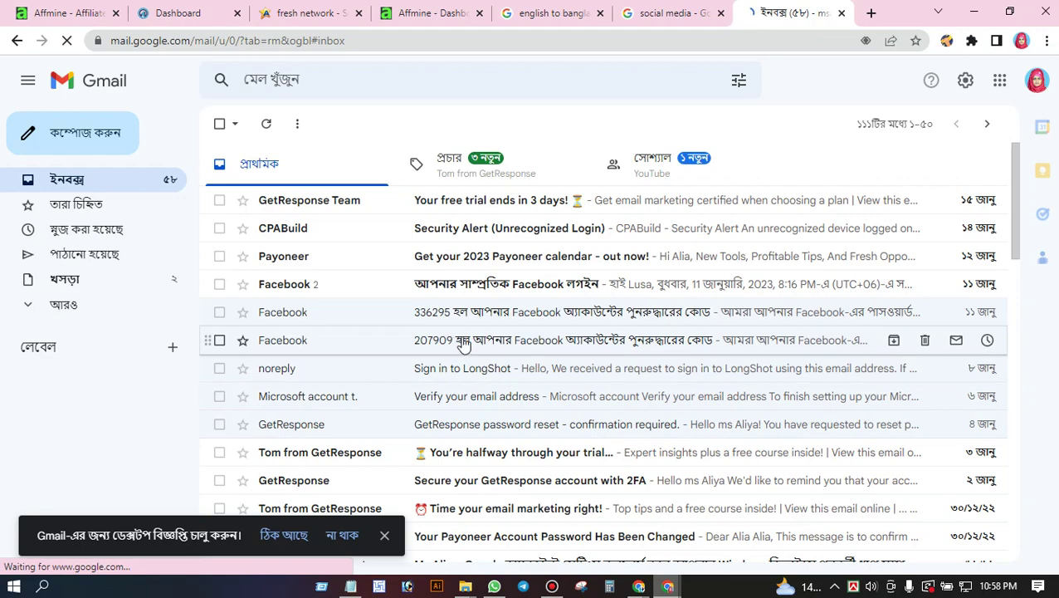
scroll(461, 343, down, 2)
scroll(463, 343, down, 4)
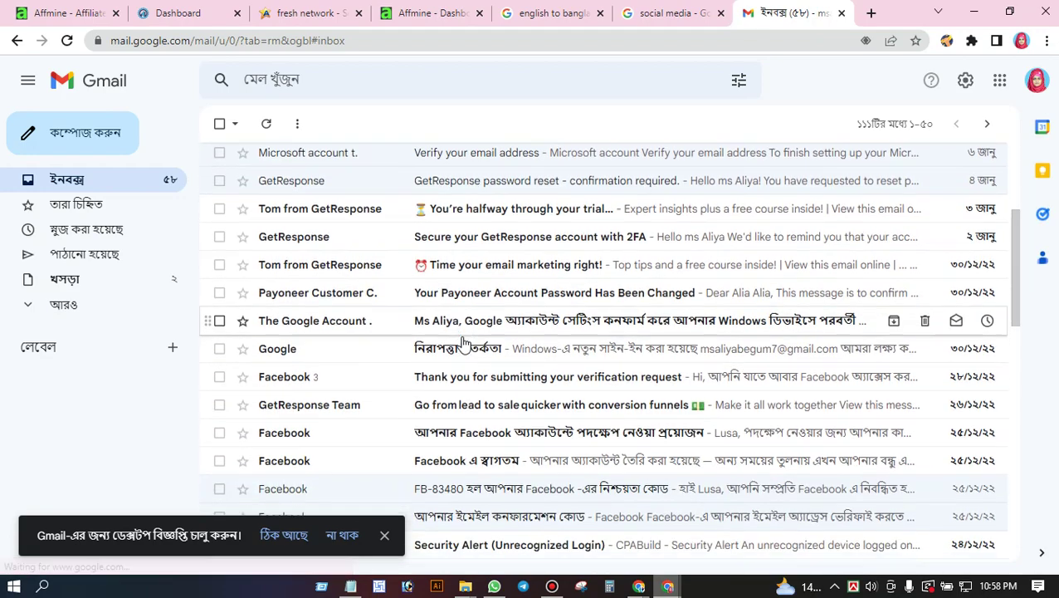
scroll(464, 343, down, 3)
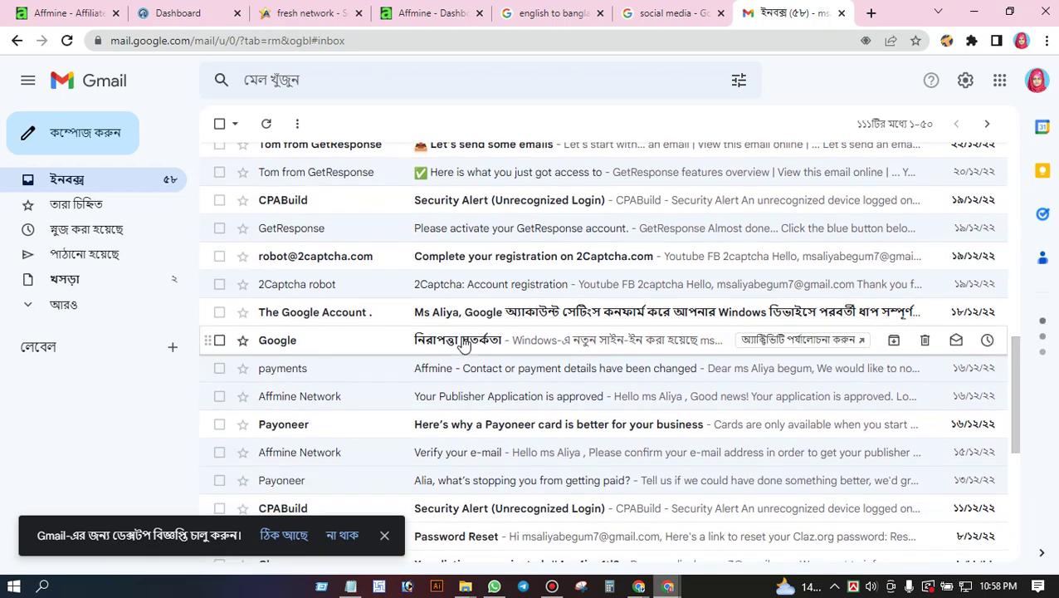
scroll(464, 343, down, 1)
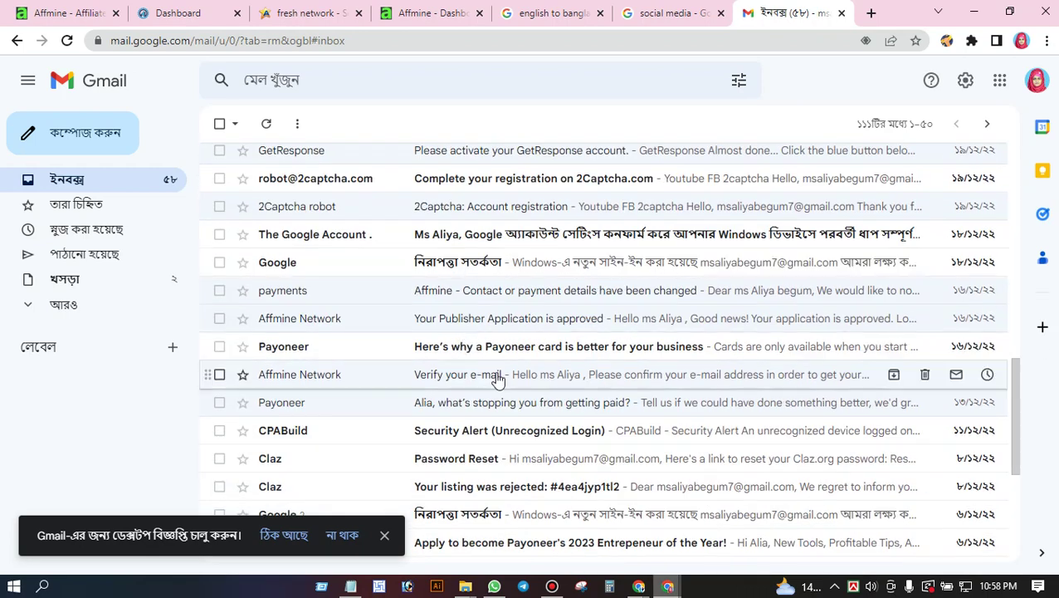
click(465, 375)
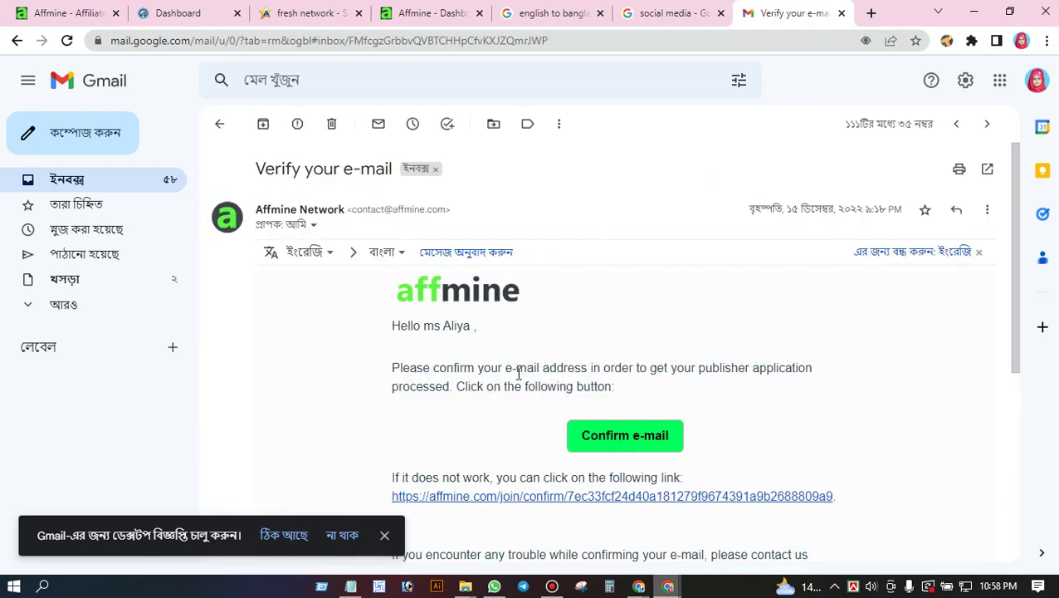
Step: Confirm the e-mail address, then close the Affmine dashboard tab it opened
scroll(517, 372, down, 2)
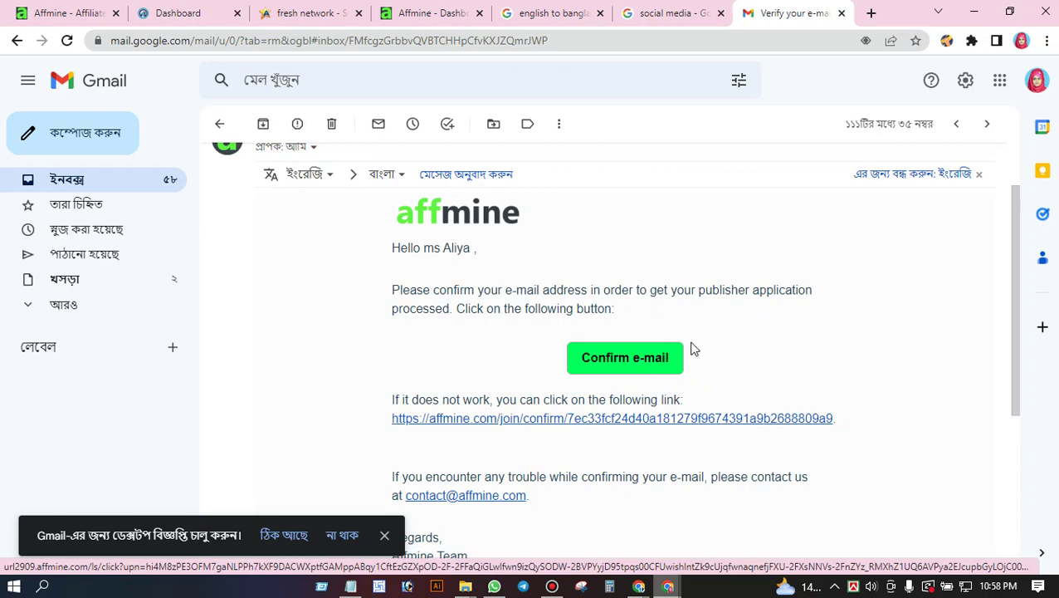
click(629, 359)
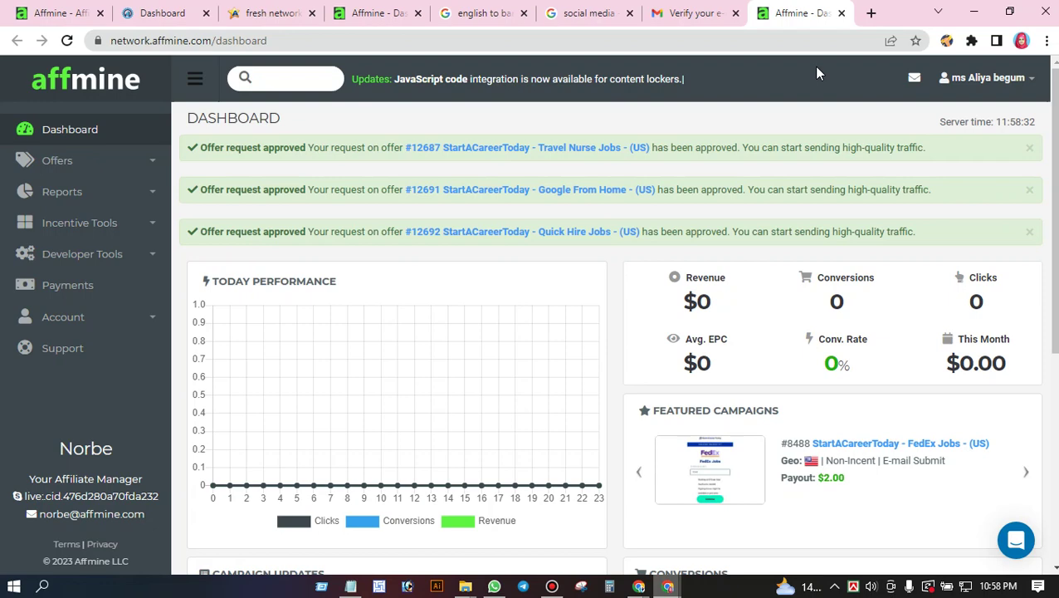
click(841, 13)
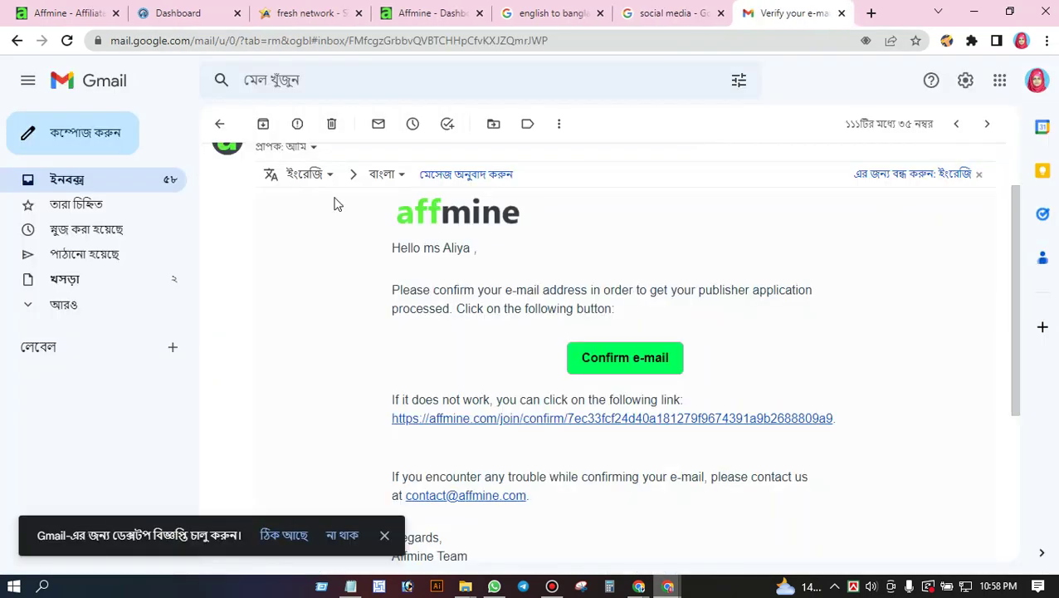
Step: Go back to the Affmine publisher sign-up form via the dashboard tab
mouse_move(418, 6)
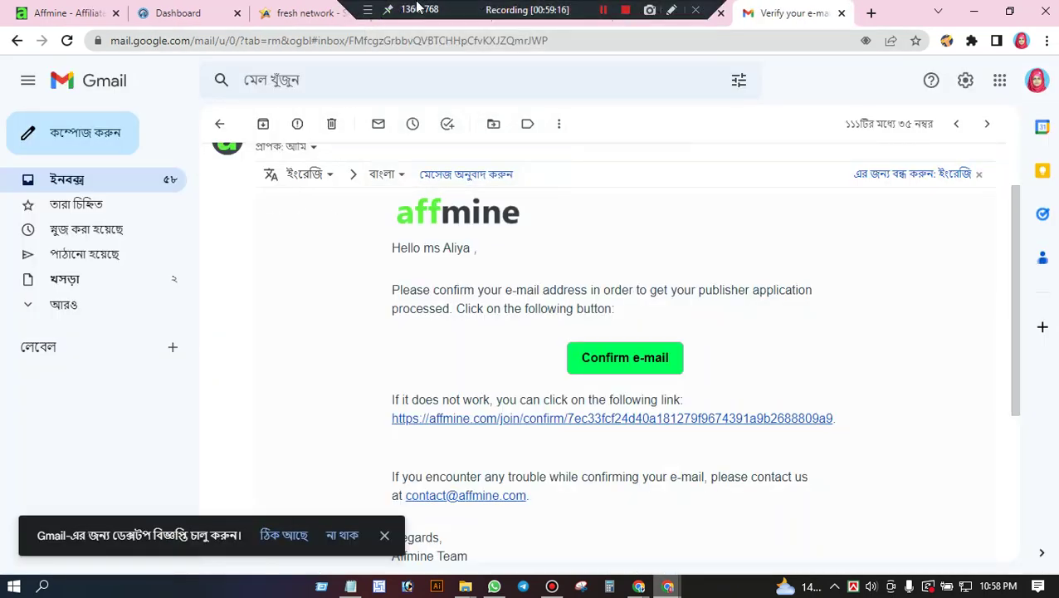
click(448, 16)
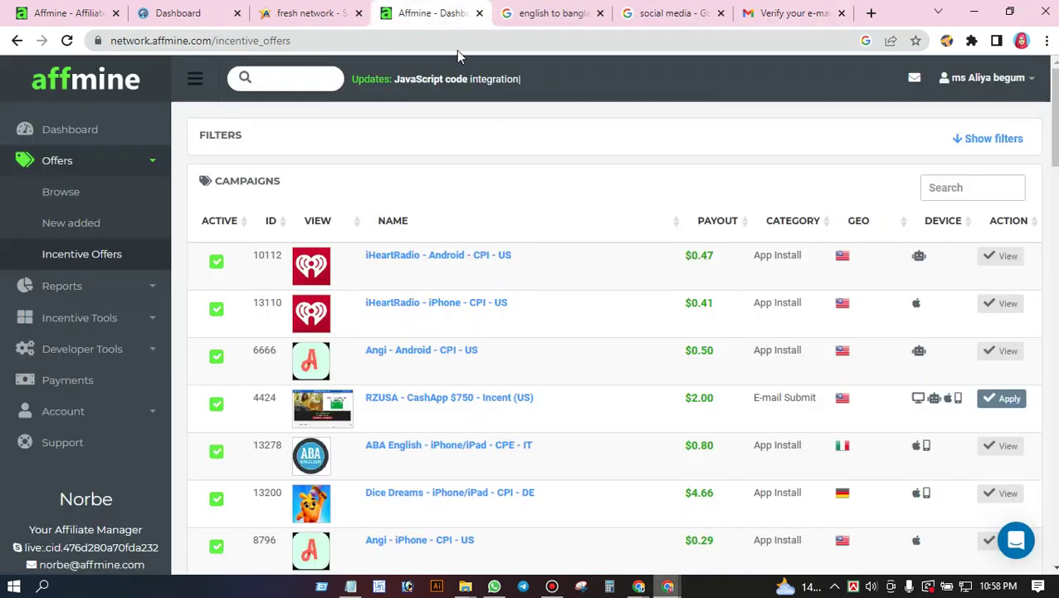
click(70, 12)
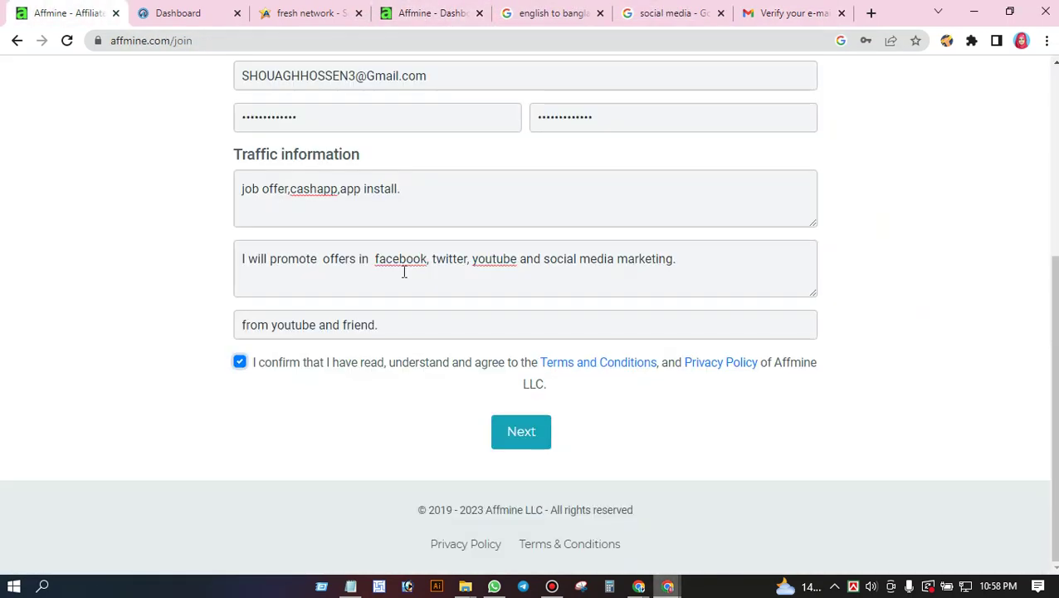
scroll(404, 272, up, 3)
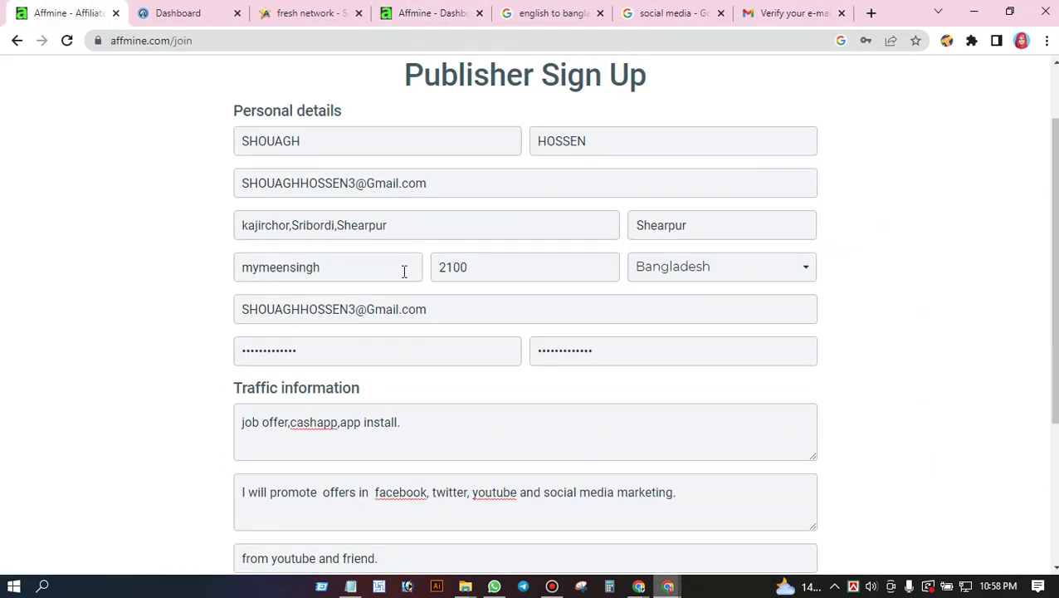
scroll(404, 272, down, 2)
Step: Check the promotion sentence's wording, then bring the CPABuild dashboard tab forward
drag(700, 340, 330, 358)
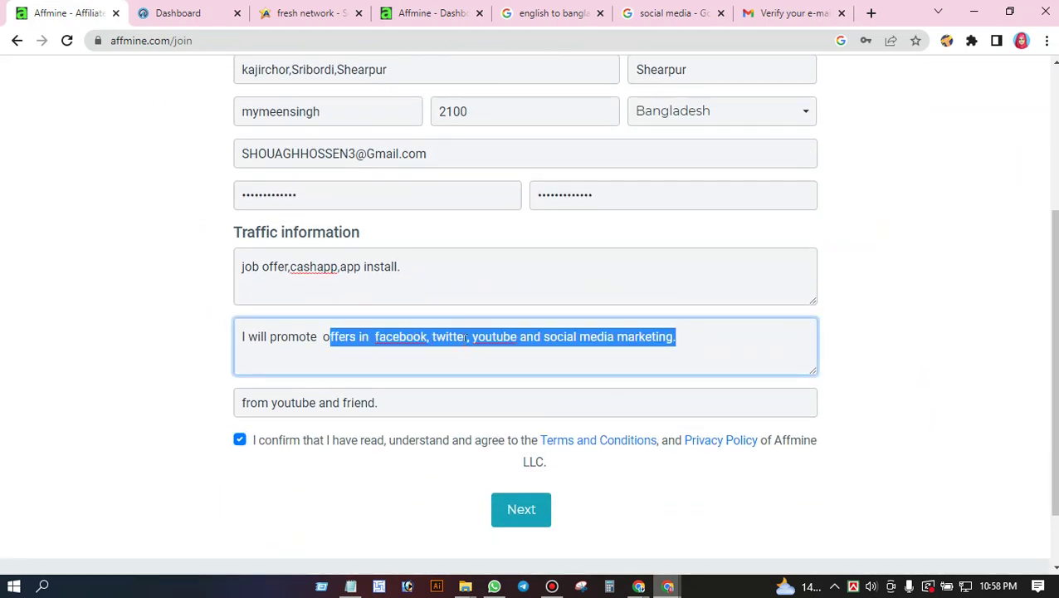
key(ctrl+a)
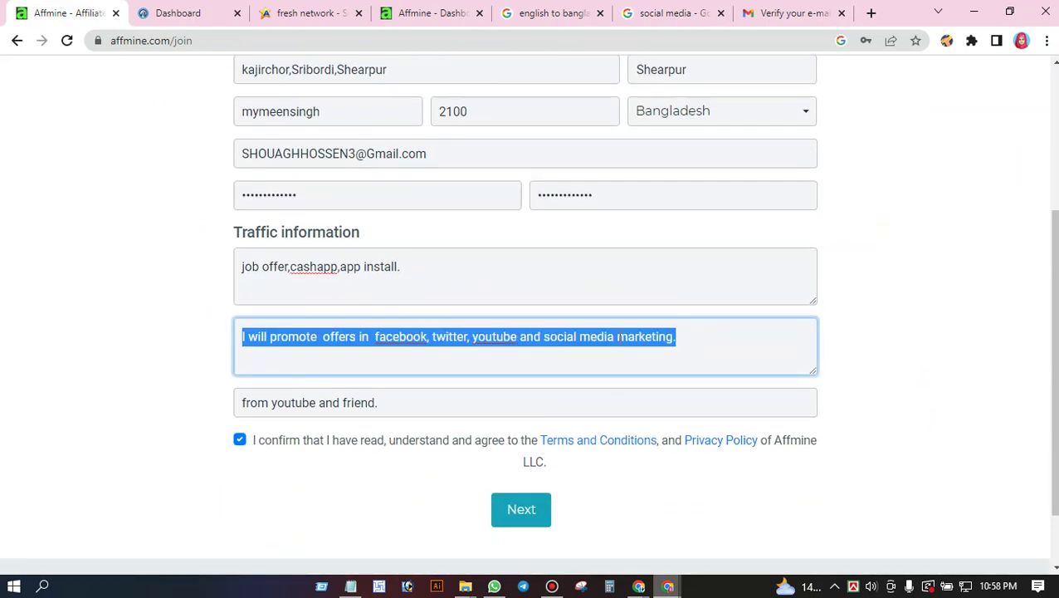
double_click(689, 336)
click(686, 336)
click(685, 337)
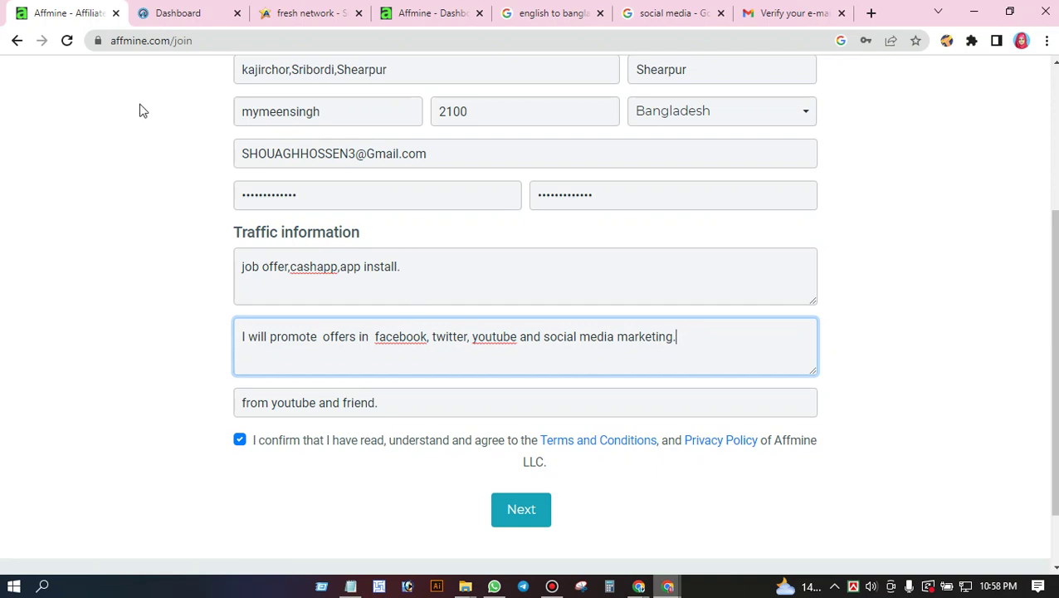
click(180, 12)
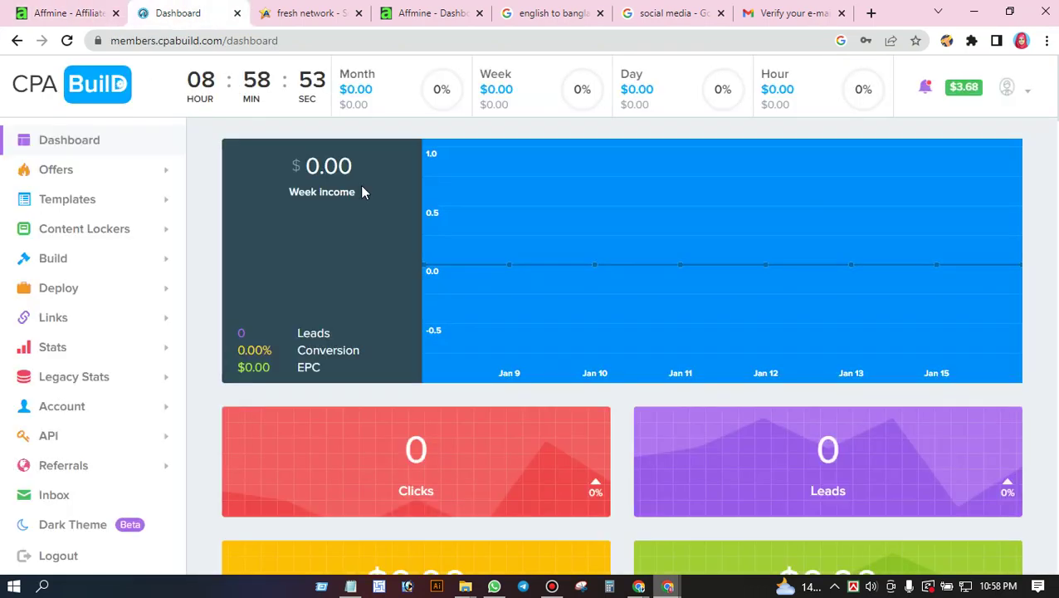
Step: Log out of CPABuild, then open Chrome's browsing history from the Affmine tab
click(1027, 94)
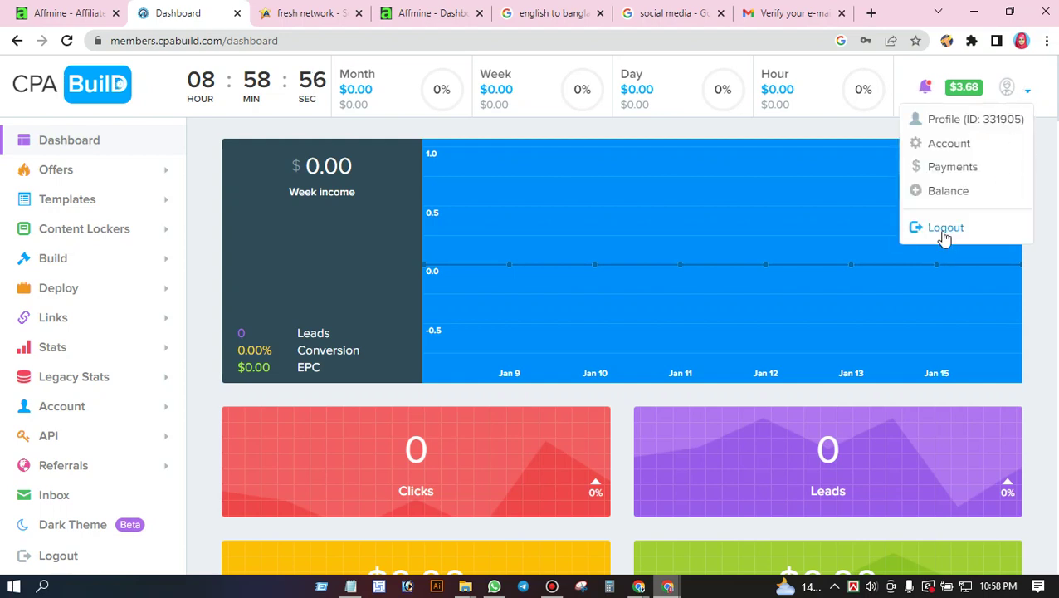
click(943, 232)
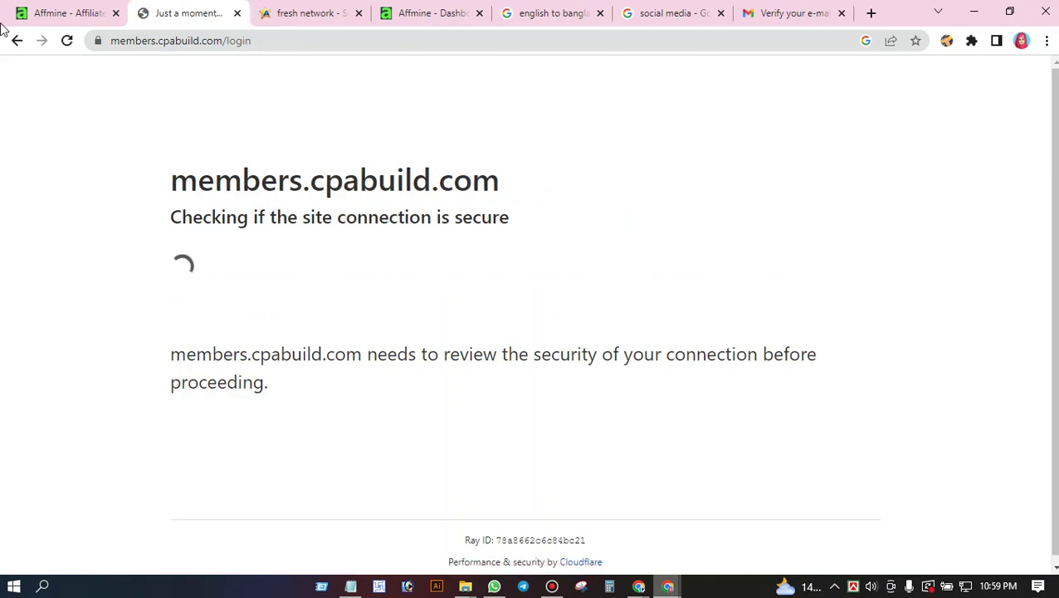
click(50, 13)
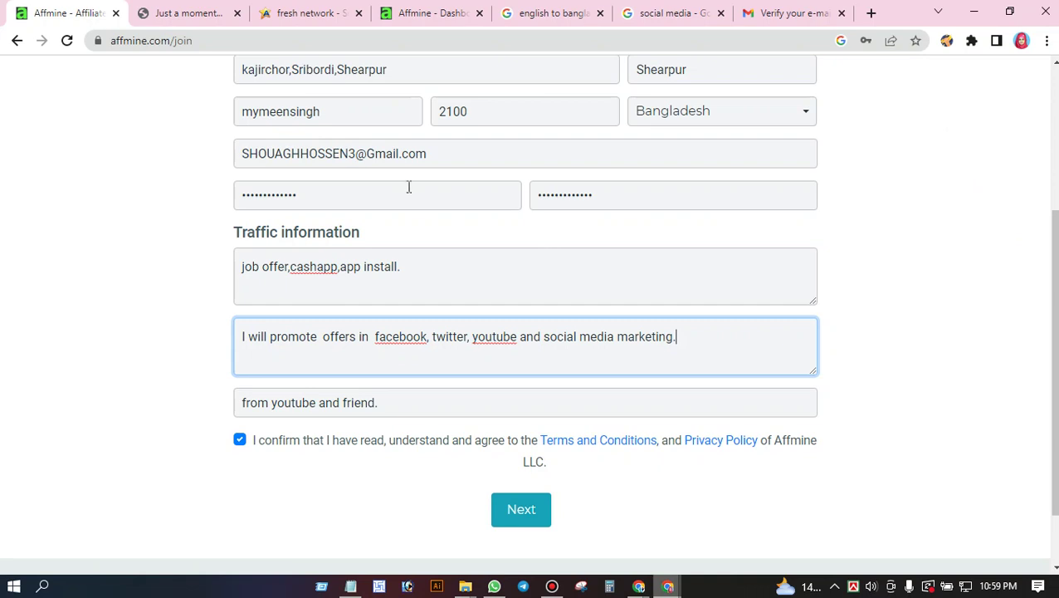
key(ctrl+h)
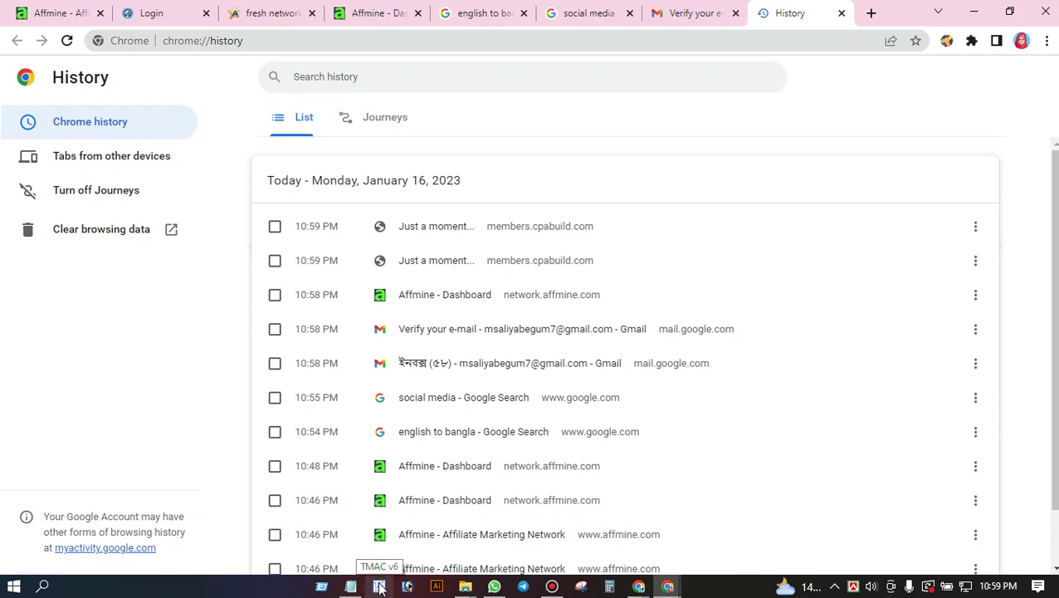
Step: Open a new window for another Chrome profile from the profile menu
click(1021, 42)
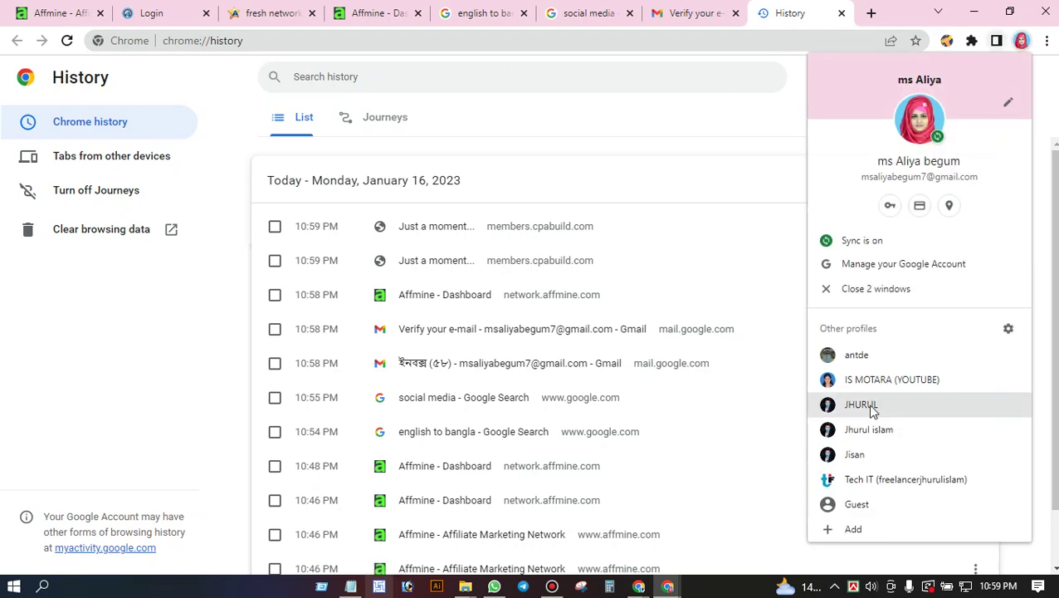
click(868, 380)
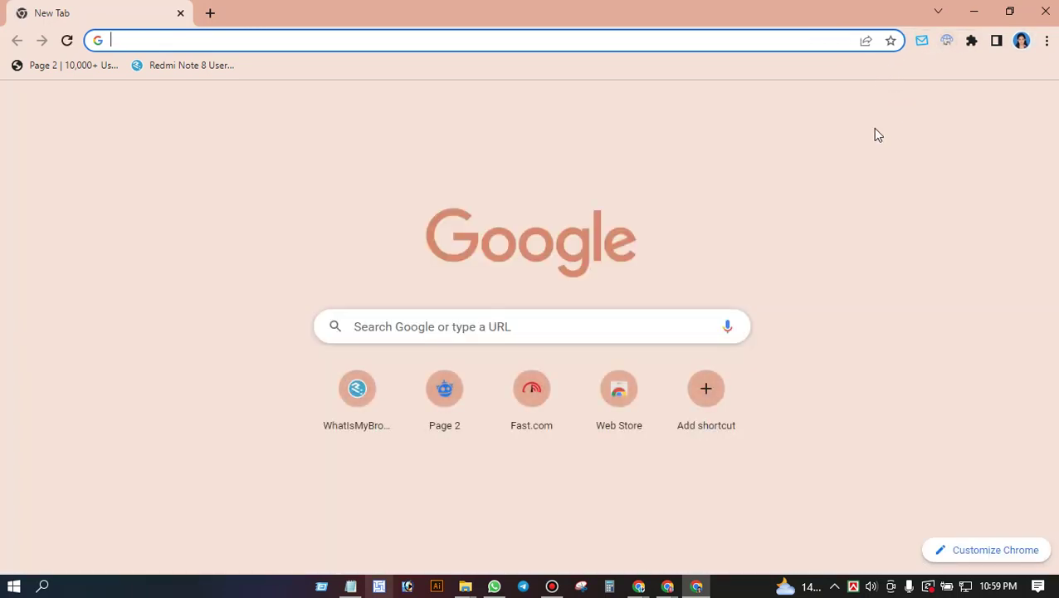
Step: View the current user-agent string in User-Agent Switcher and cancel without changes
click(947, 43)
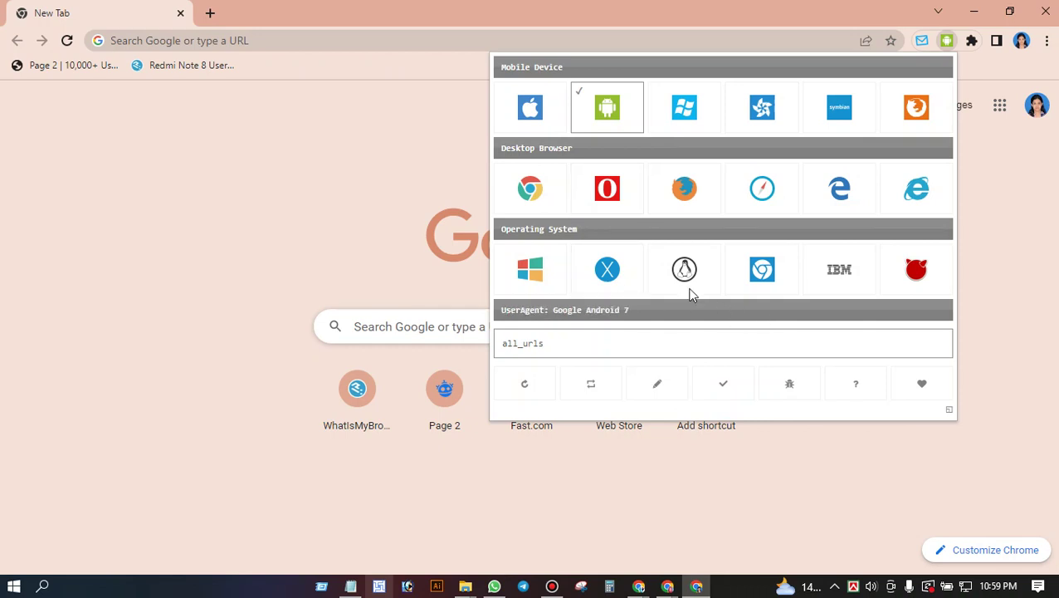
click(658, 386)
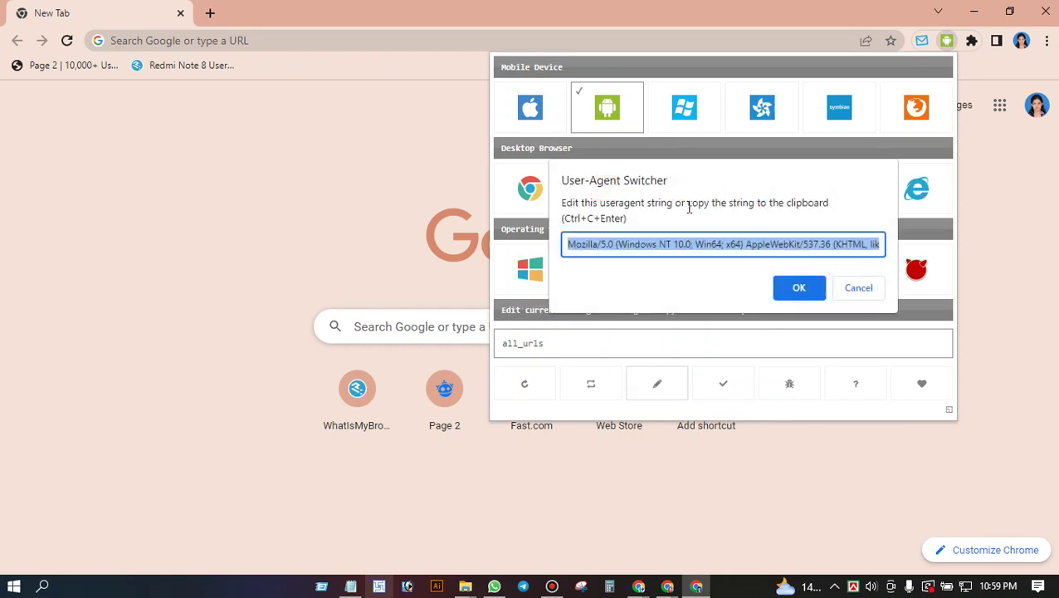
triple_click(763, 248)
triple_click(765, 249)
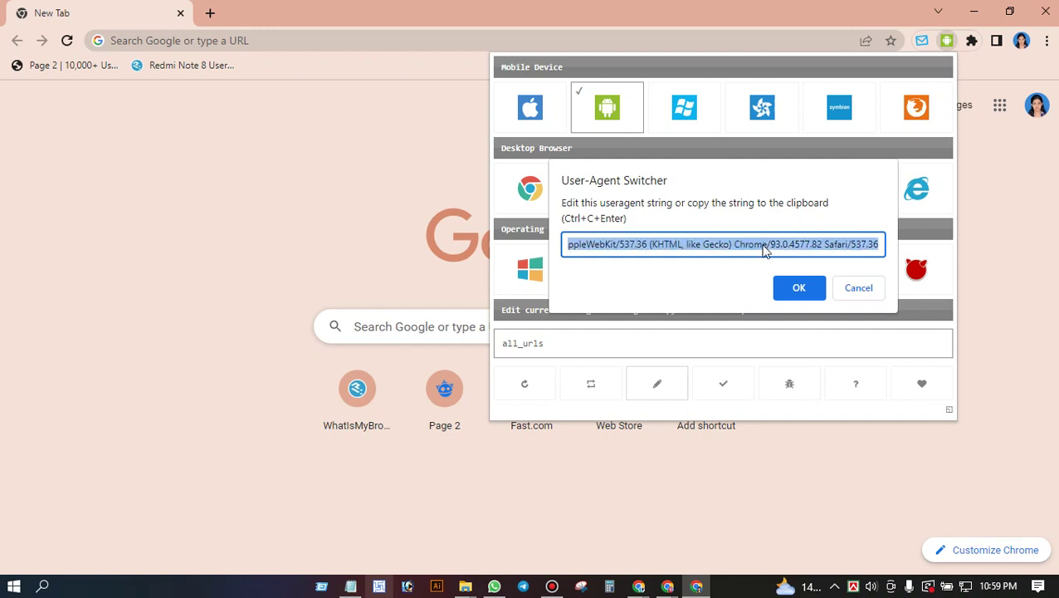
triple_click(765, 249)
double_click(764, 249)
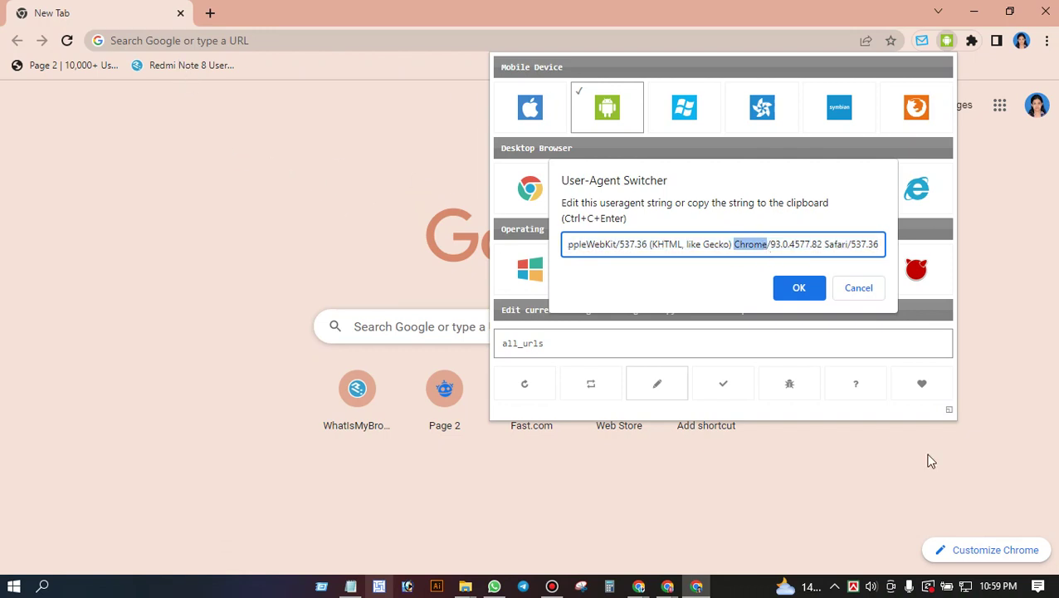
click(856, 289)
Step: Open the saved Redmi Note 8 user-agent page and scroll to its table
click(243, 151)
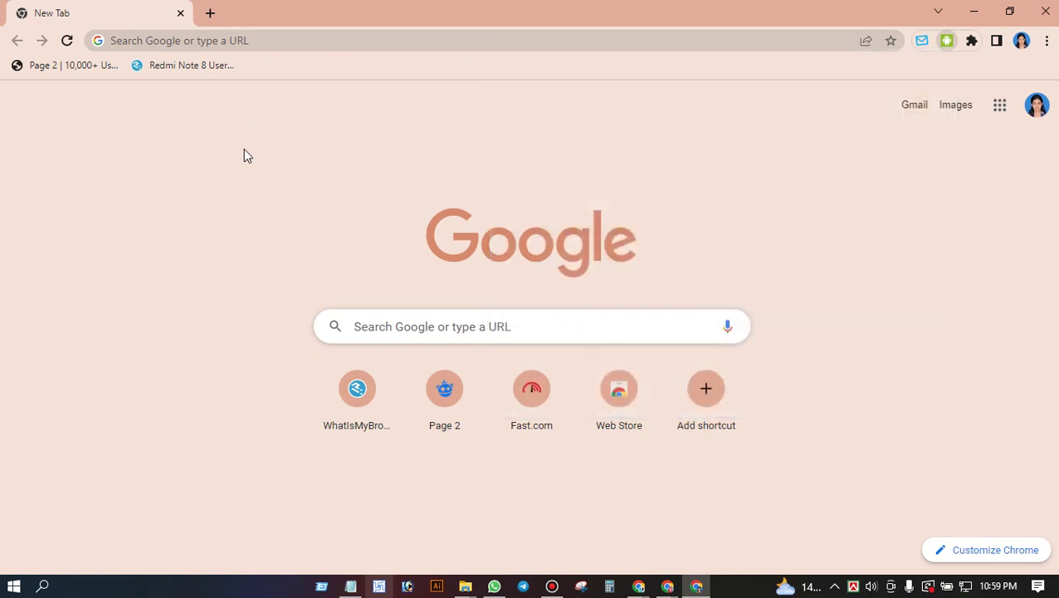
click(181, 70)
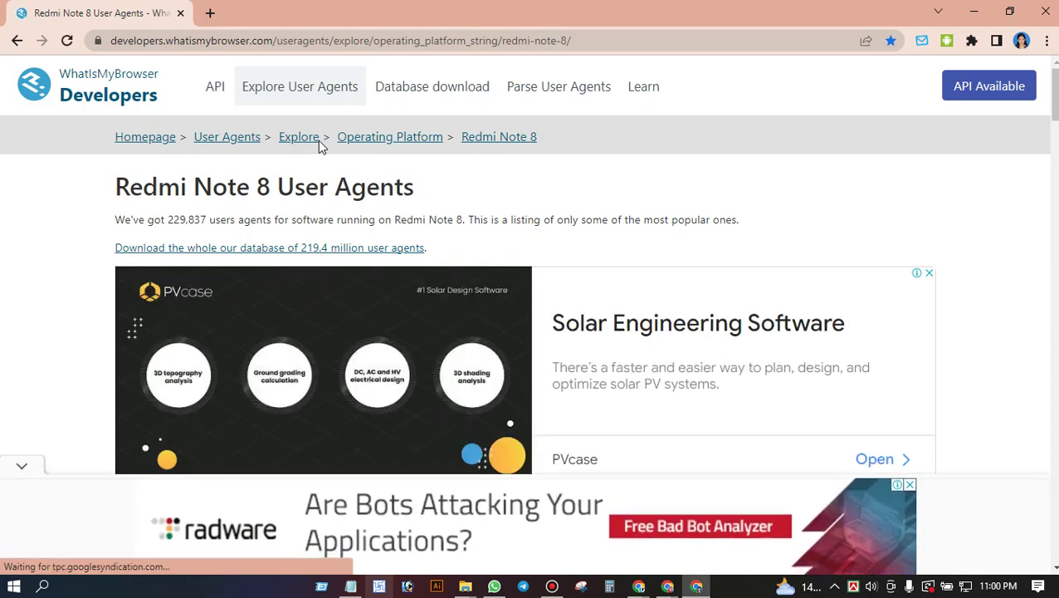
scroll(548, 283, down, 4)
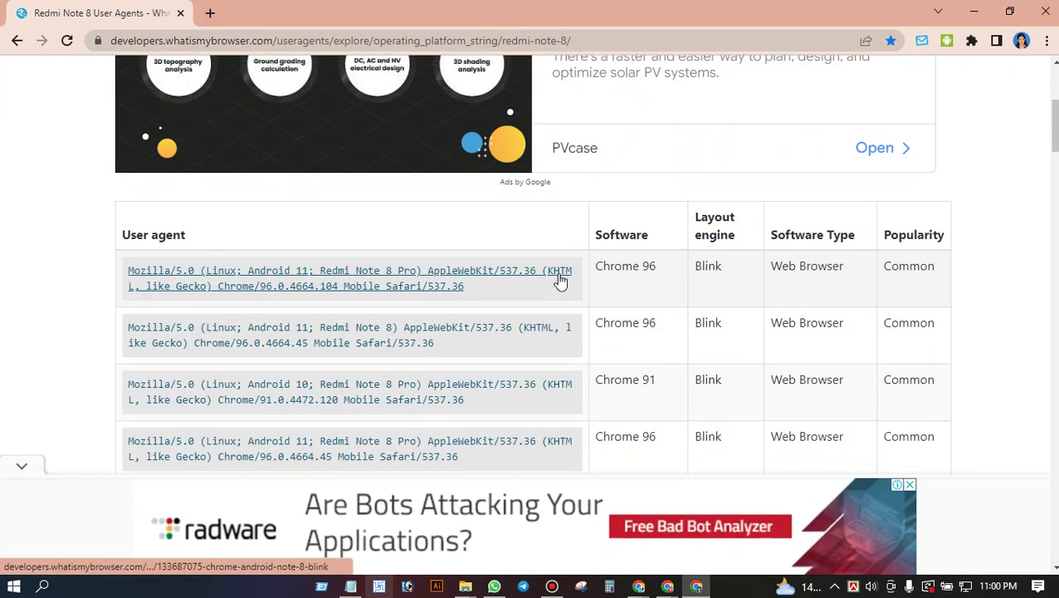
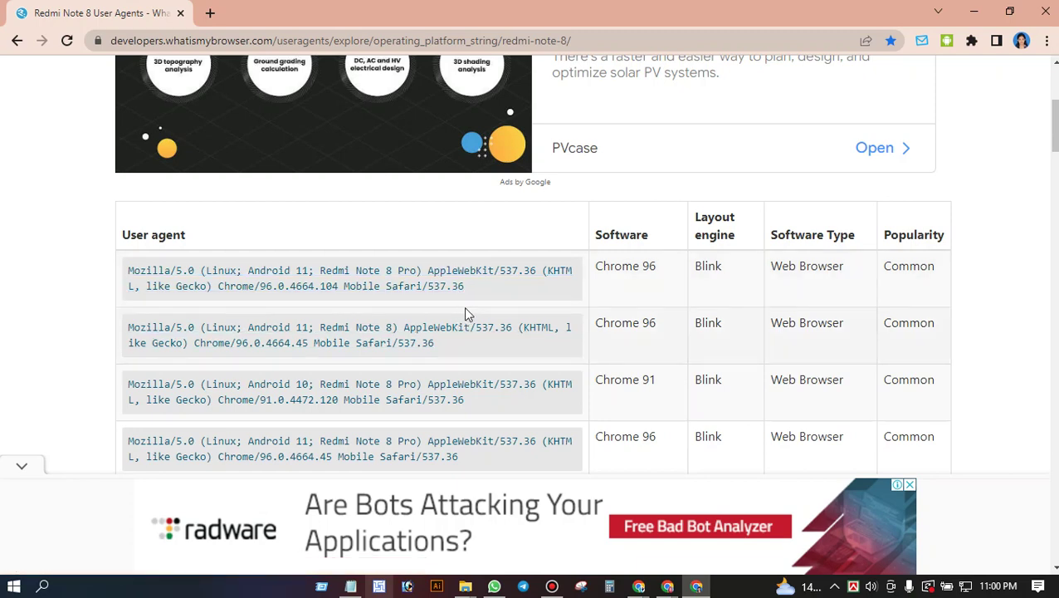
Step: Open the Chrome 95 on Android 11 user-agent details page and dismiss the full-page ad
scroll(452, 308, down, 1)
scroll(453, 308, down, 2)
click(417, 282)
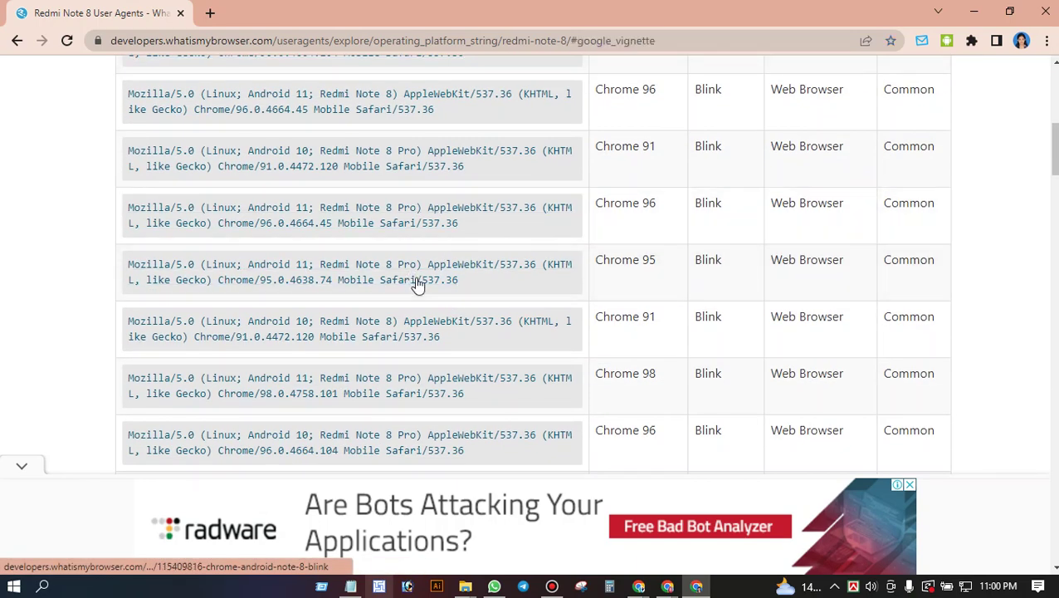
click(558, 379)
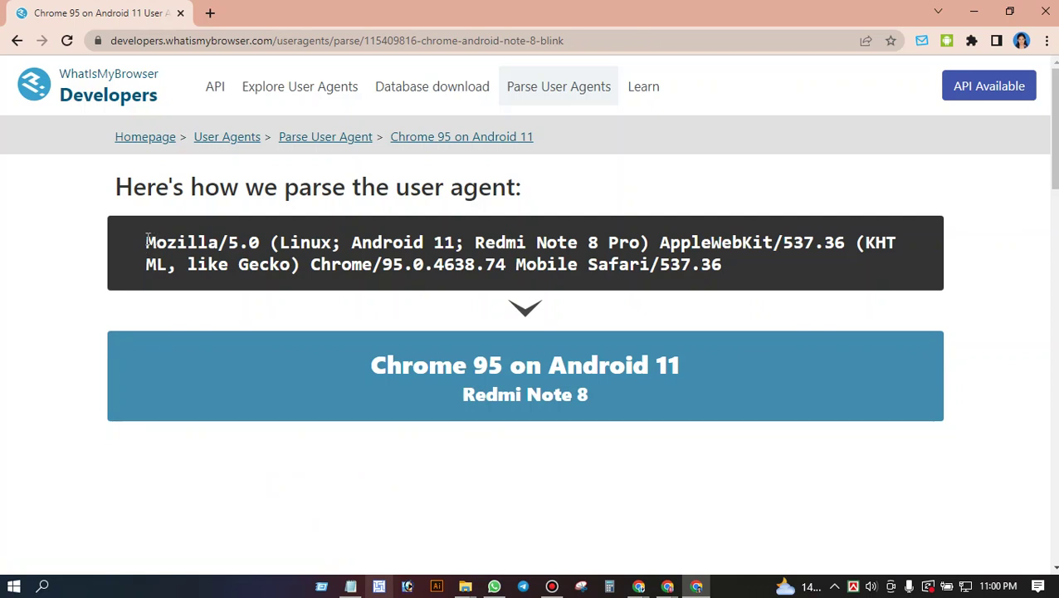
Step: Select the full Redmi Note 8 user-agent string
drag(147, 241, 726, 279)
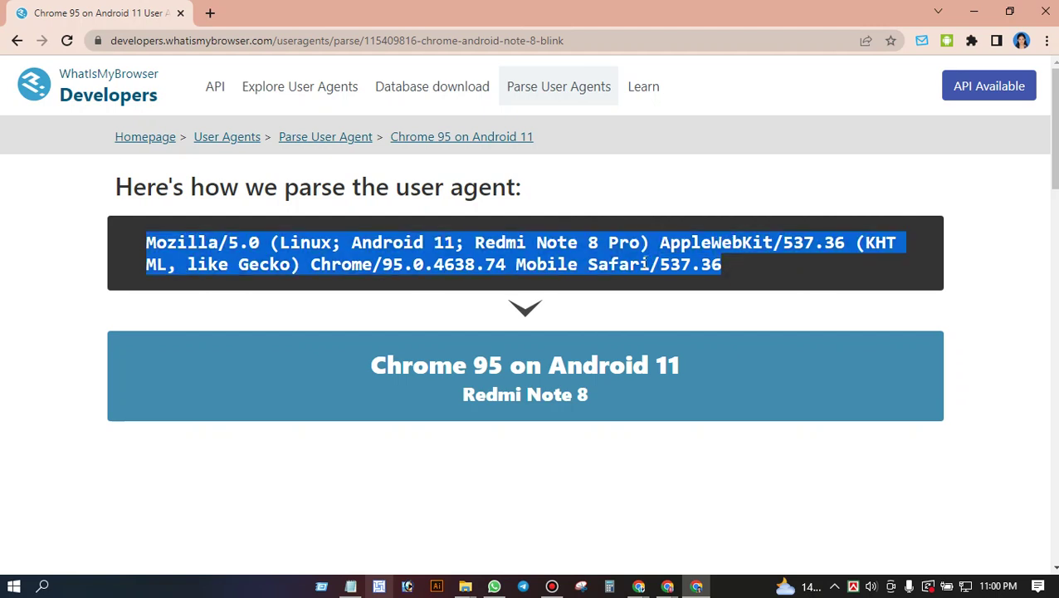
triple_click(596, 242)
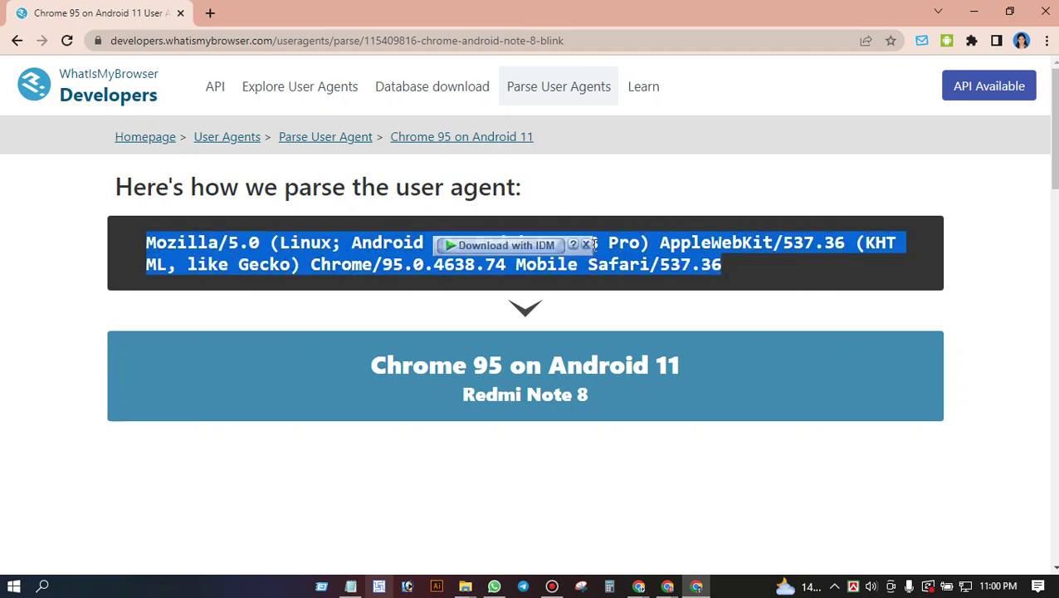
double_click(624, 242)
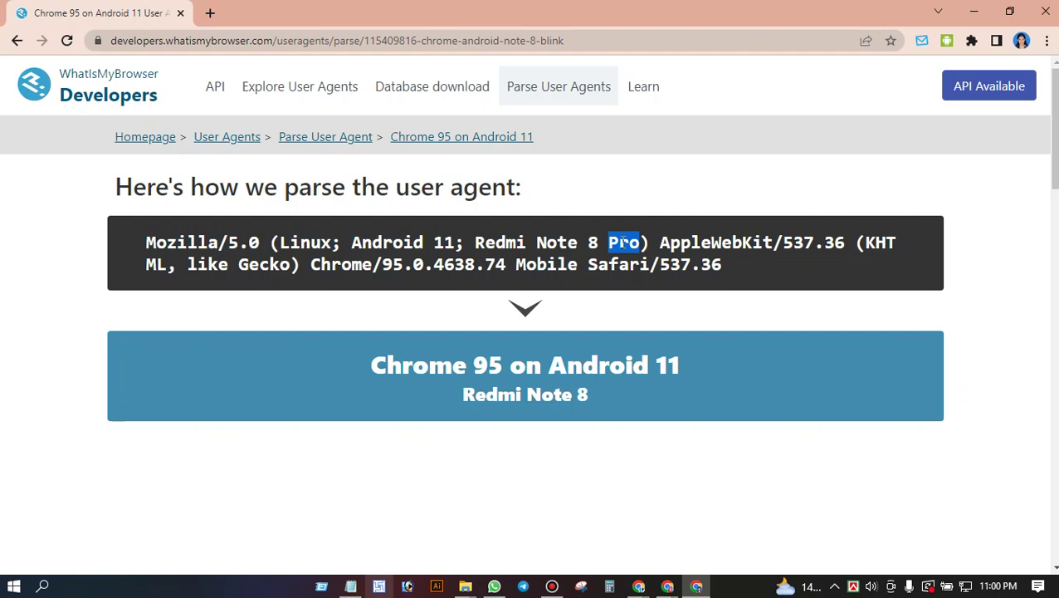
triple_click(624, 242)
triple_click(661, 242)
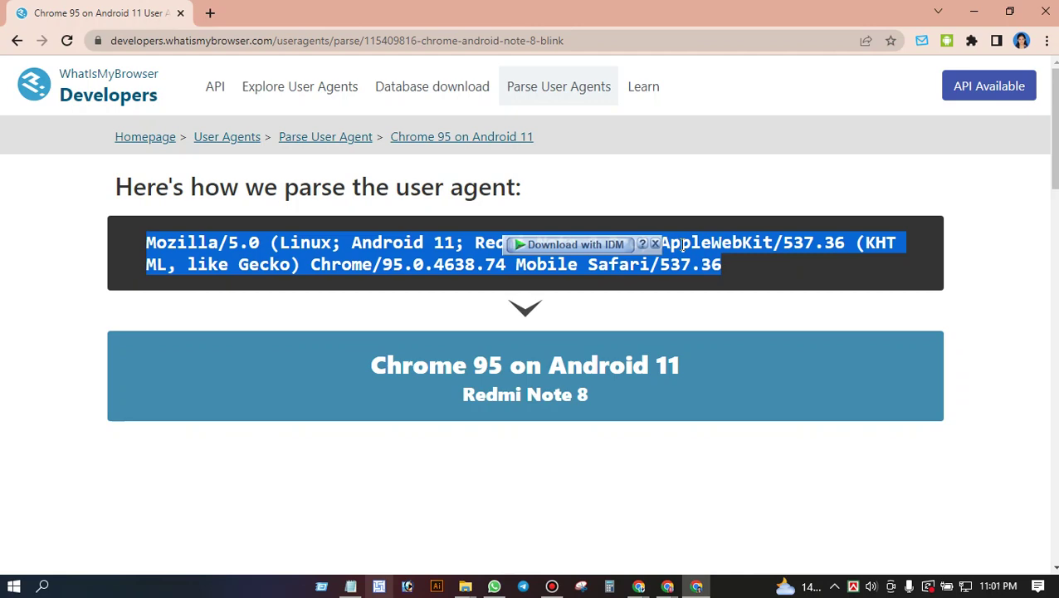
Step: Close the History page and open CPABuild's Register an Account form from the login page
click(552, 586)
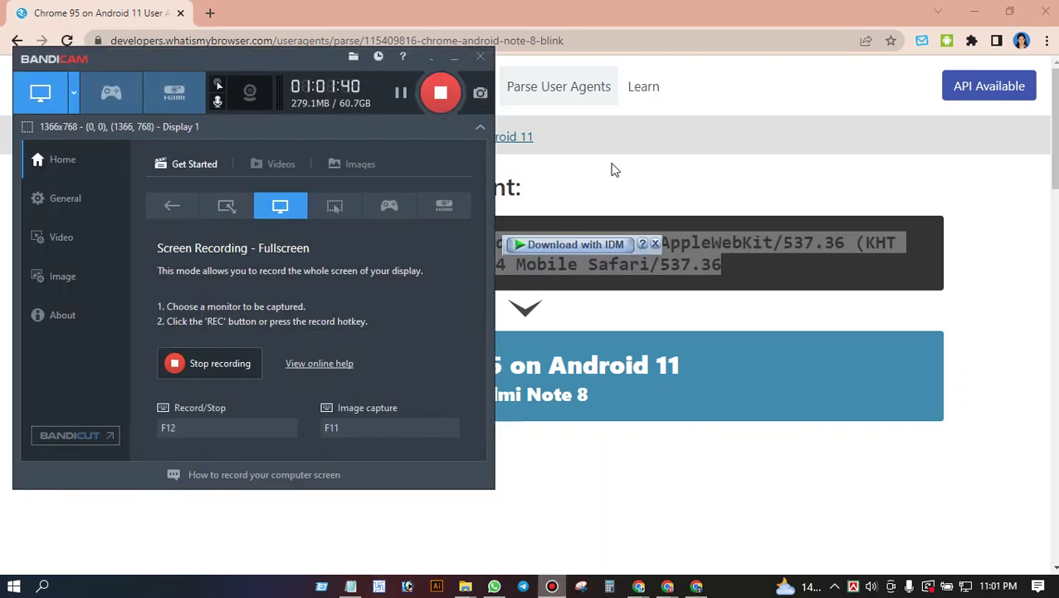
click(400, 92)
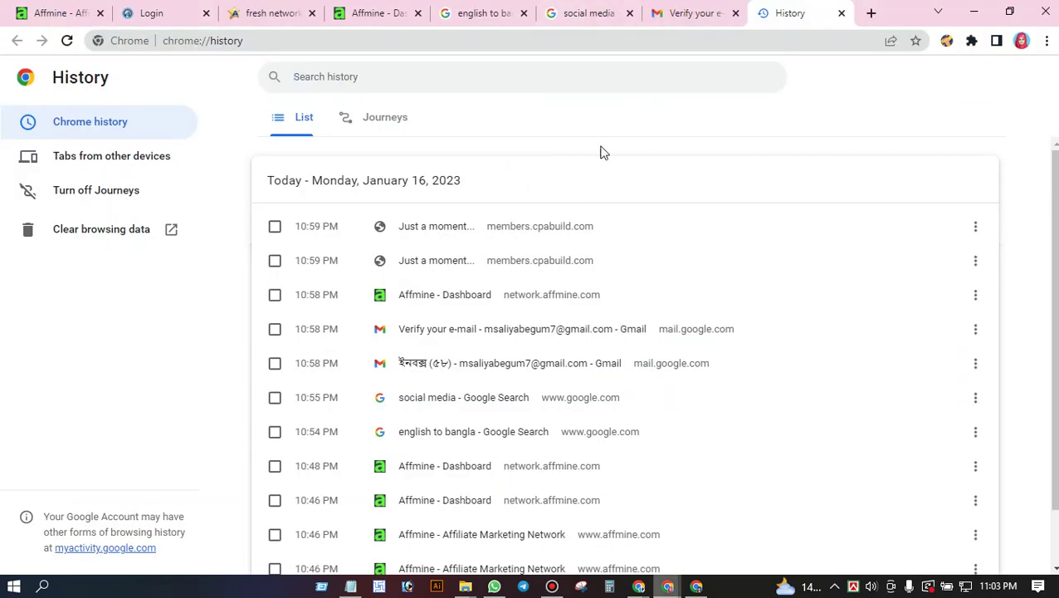
click(843, 15)
click(169, 12)
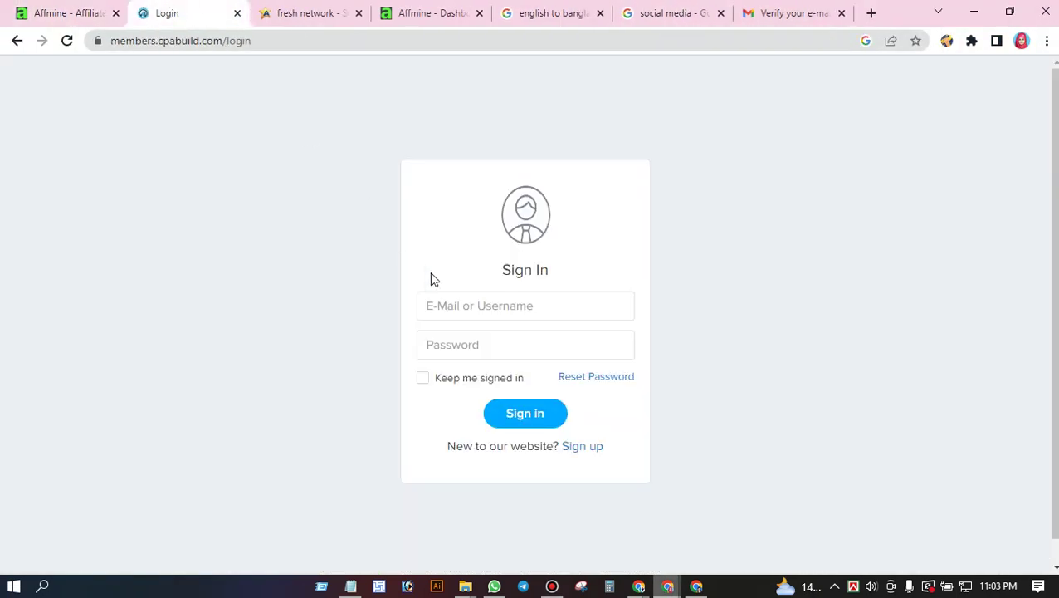
click(591, 451)
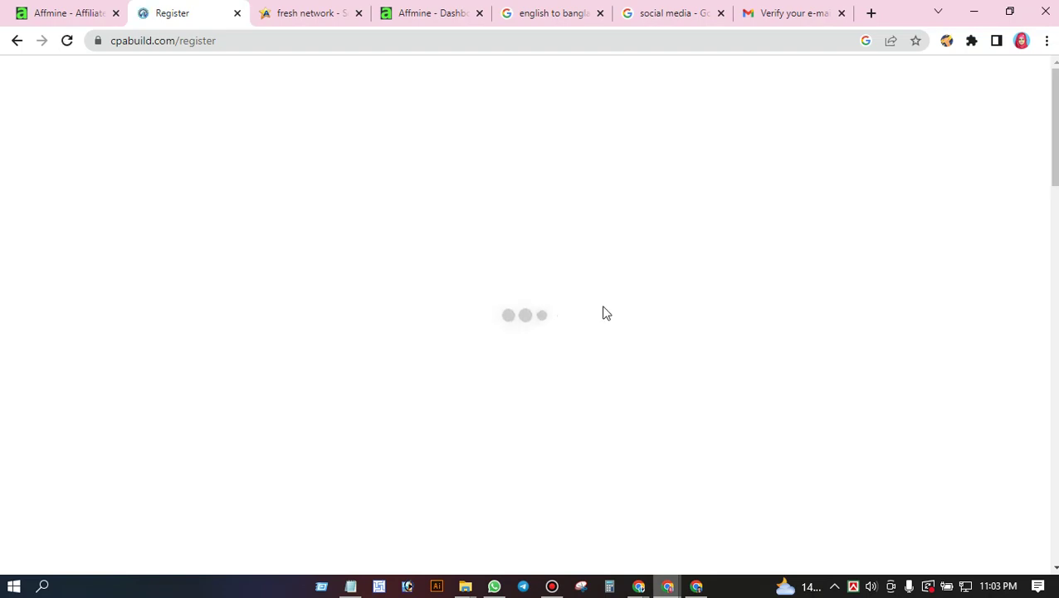
scroll(604, 308, down, 2)
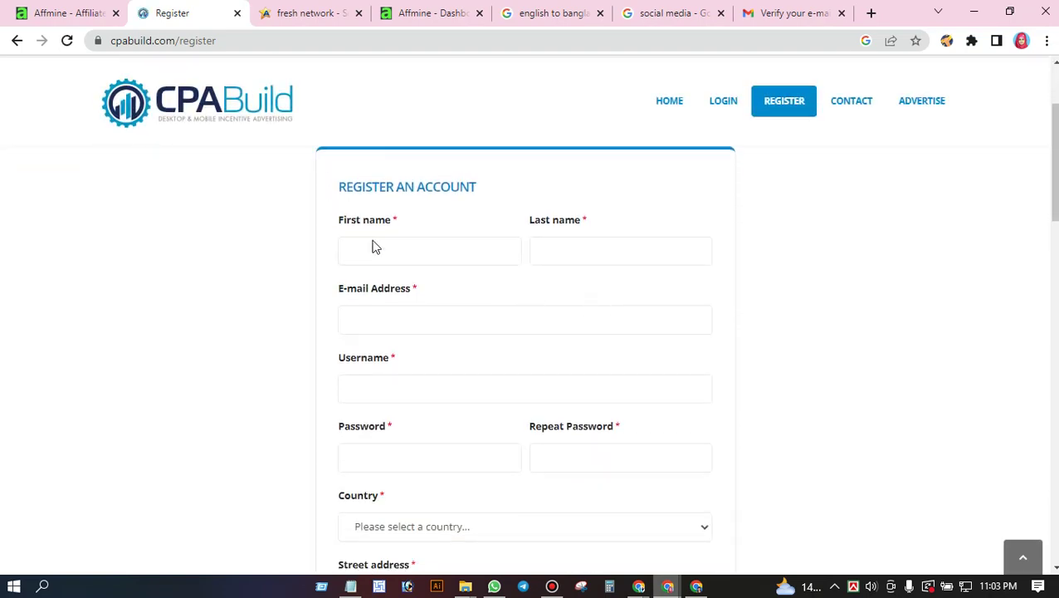
Step: Copy the first name from the Affmine form into CPABuild's First name field
click(371, 243)
click(11, 8)
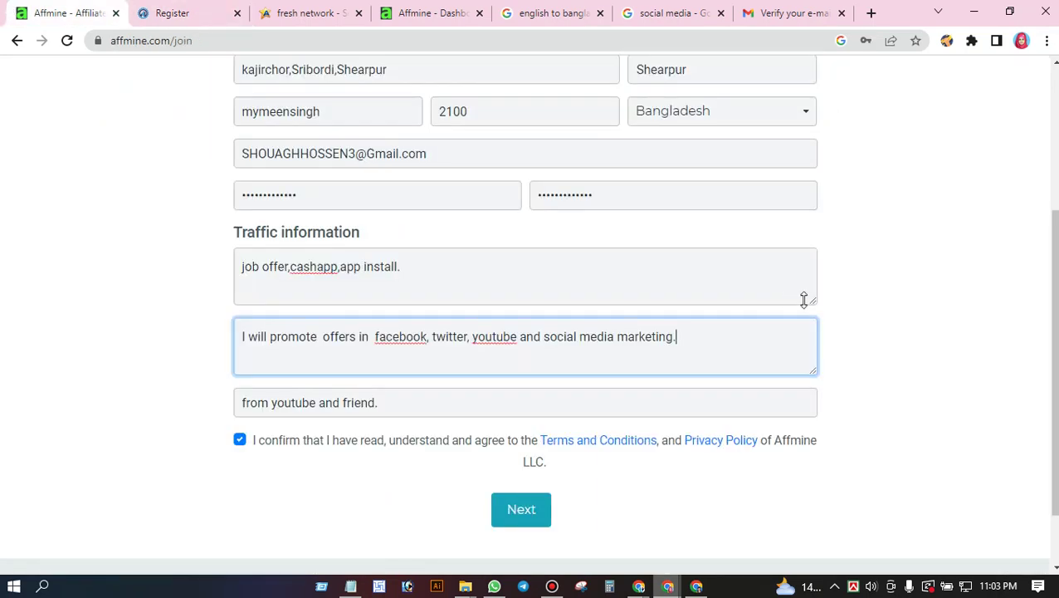
scroll(690, 182, up, 3)
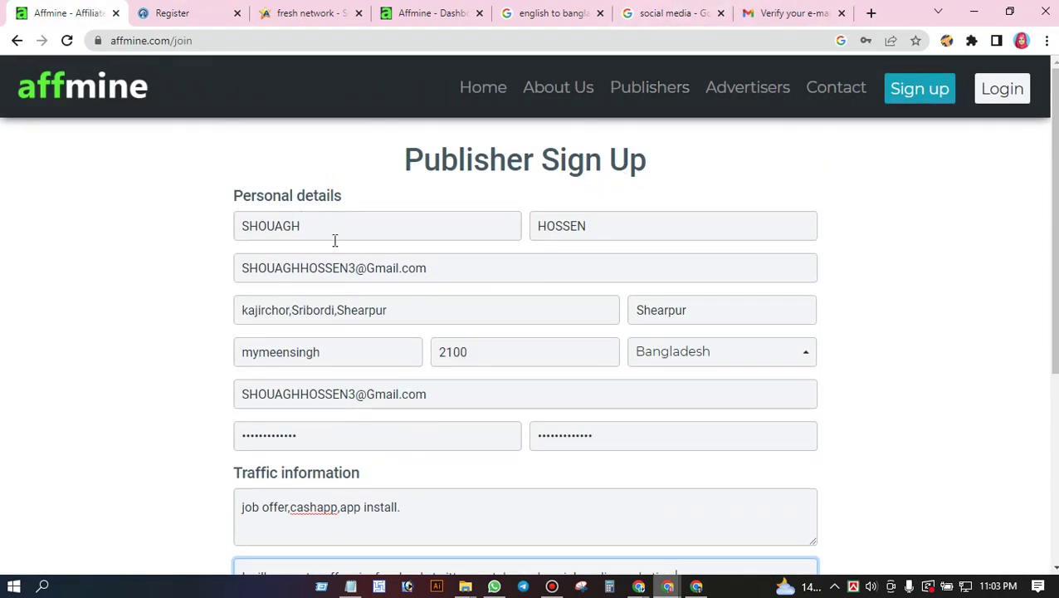
key(Tab)
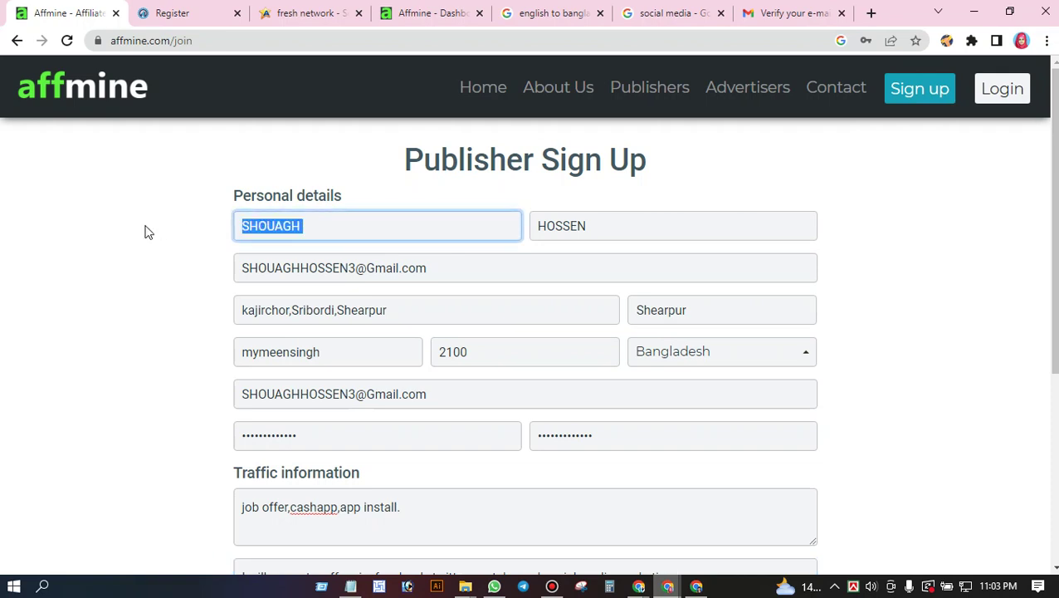
click(329, 224)
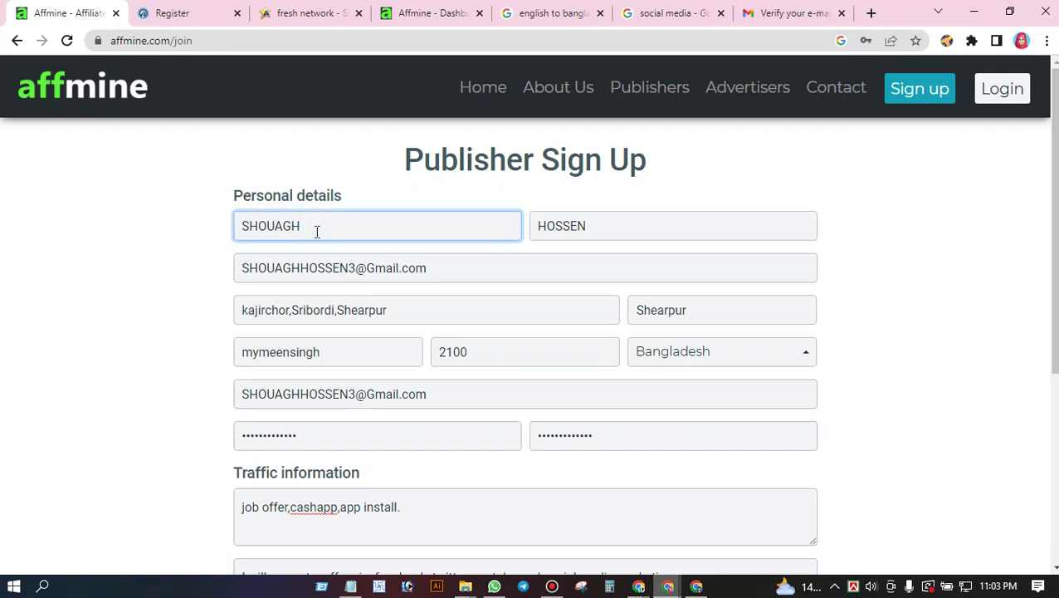
drag(309, 225, 217, 229)
key(ctrl+c)
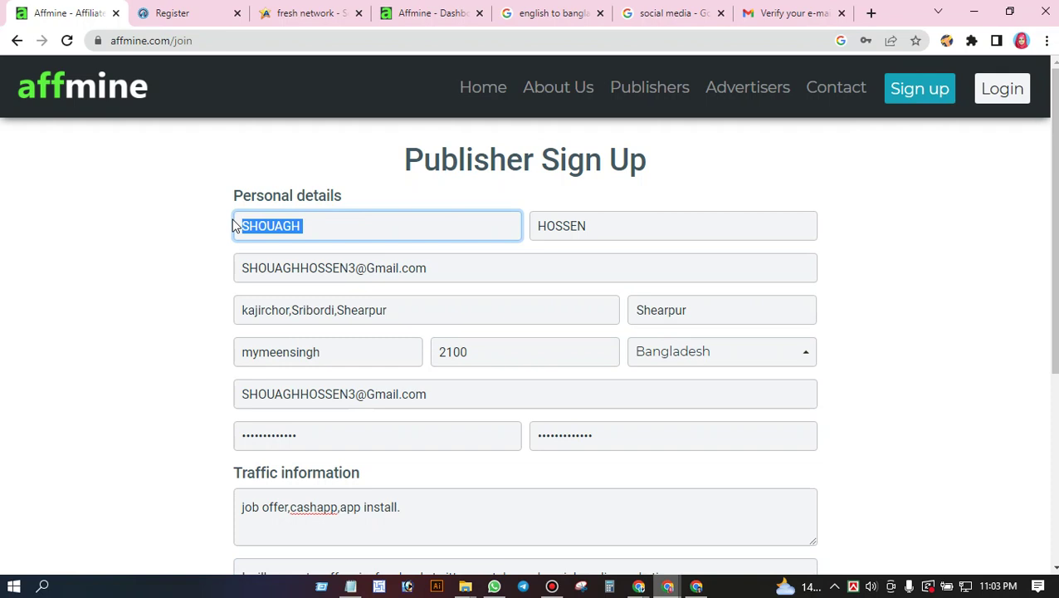
click(159, 11)
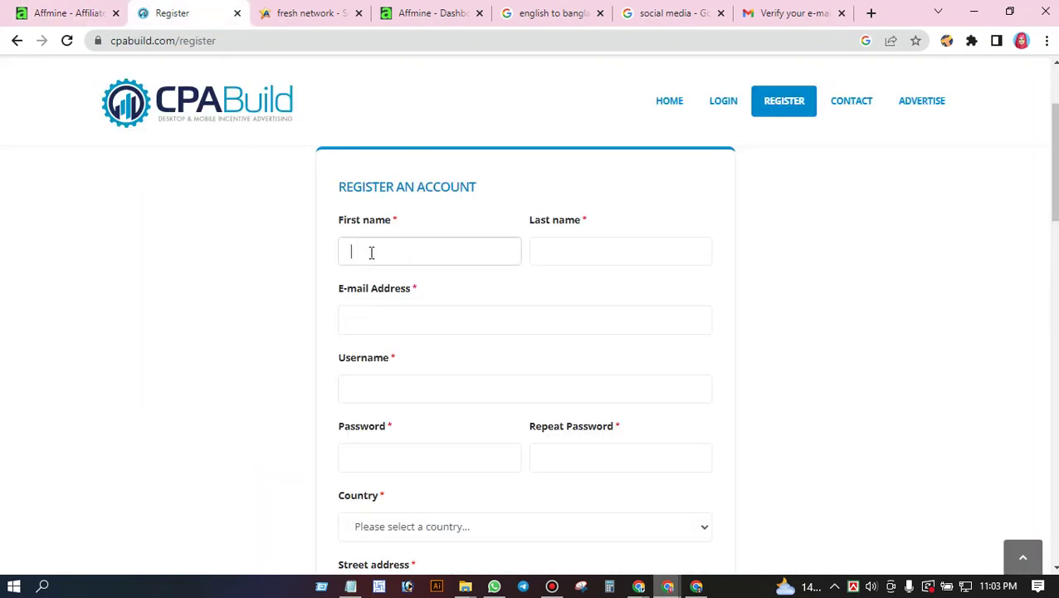
key(ctrl+v)
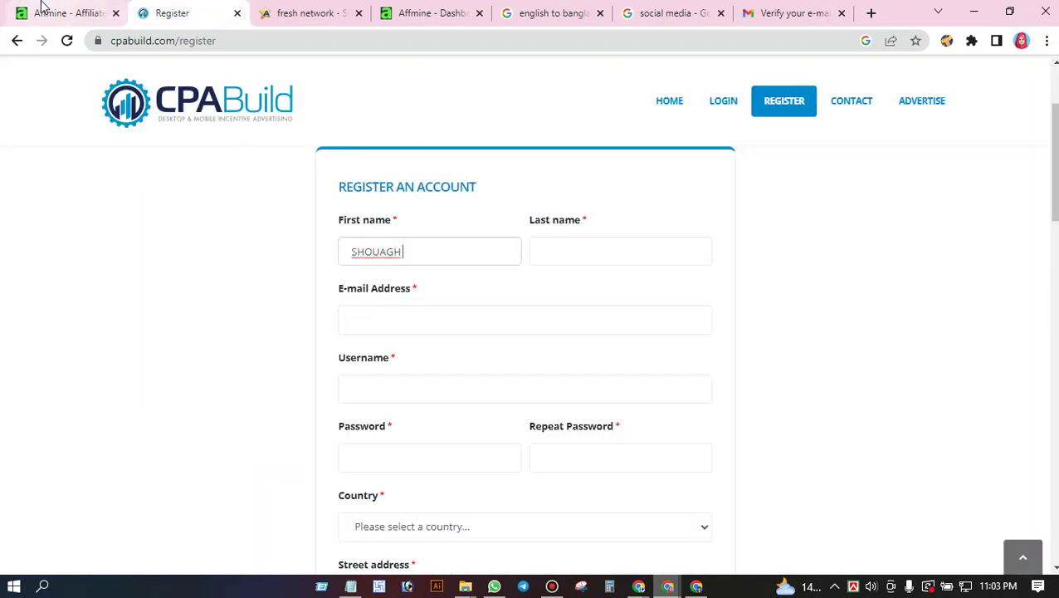
Step: Copy the last name from Affmine into CPABuild's Last name field
click(43, 7)
click(605, 230)
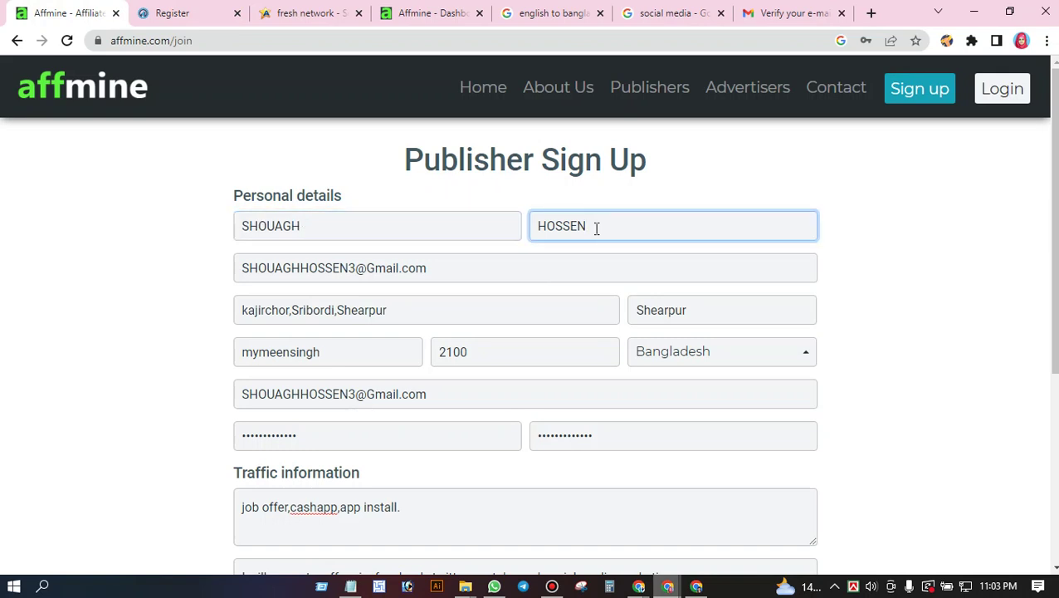
drag(596, 229, 529, 229)
key(ctrl+c)
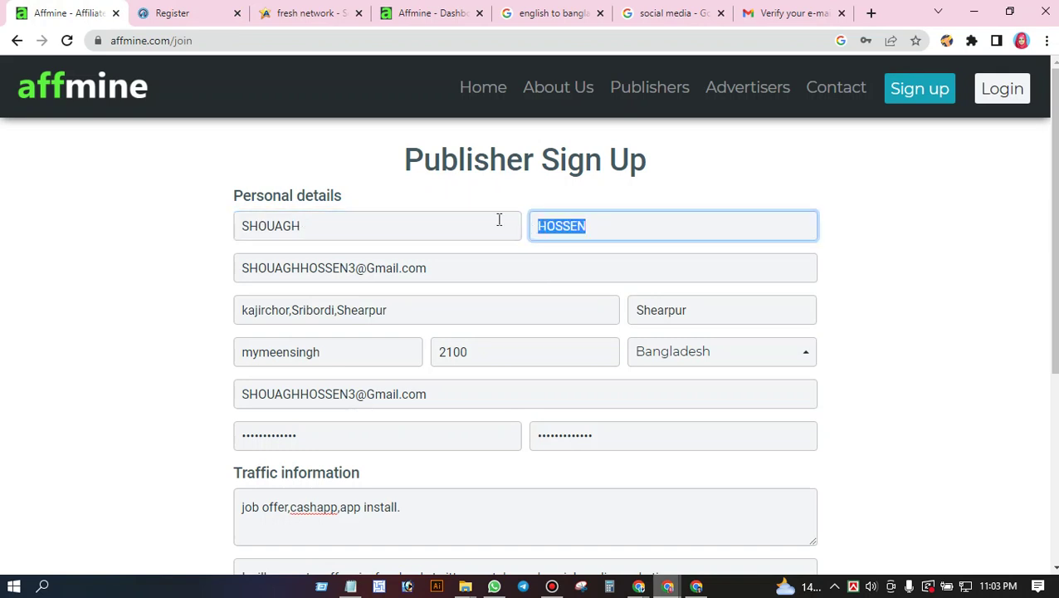
click(178, 10)
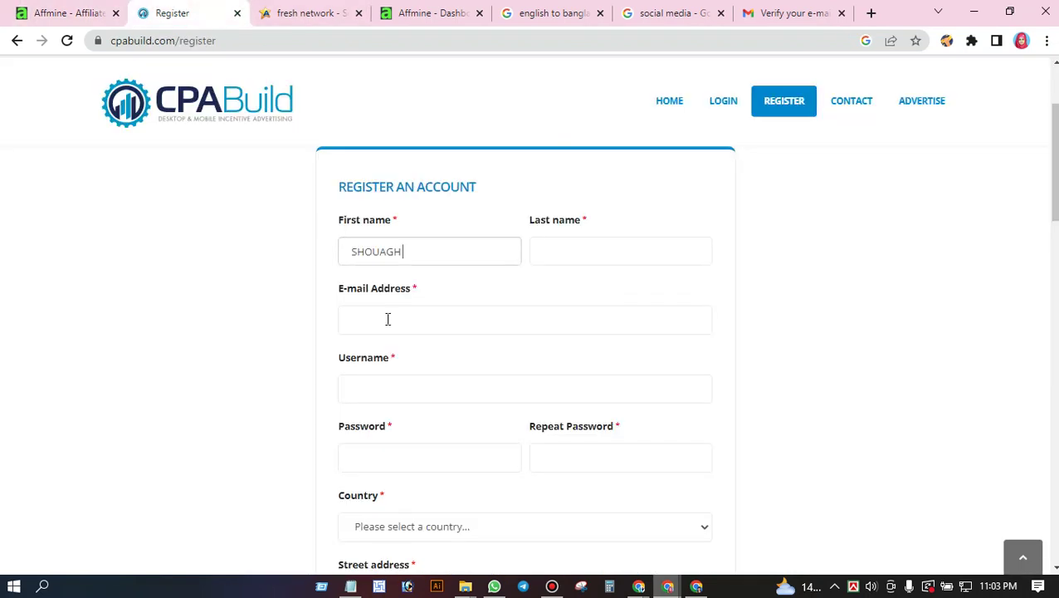
click(559, 254)
key(ctrl+v)
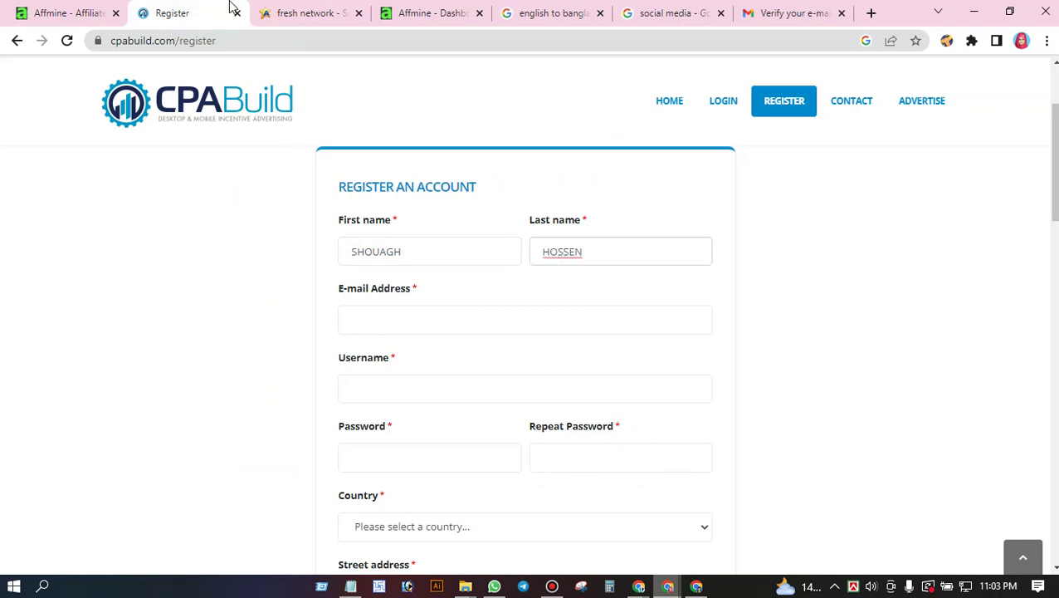
Step: Copy the e-mail address from Affmine into CPABuild's E-mail Address field
click(62, 11)
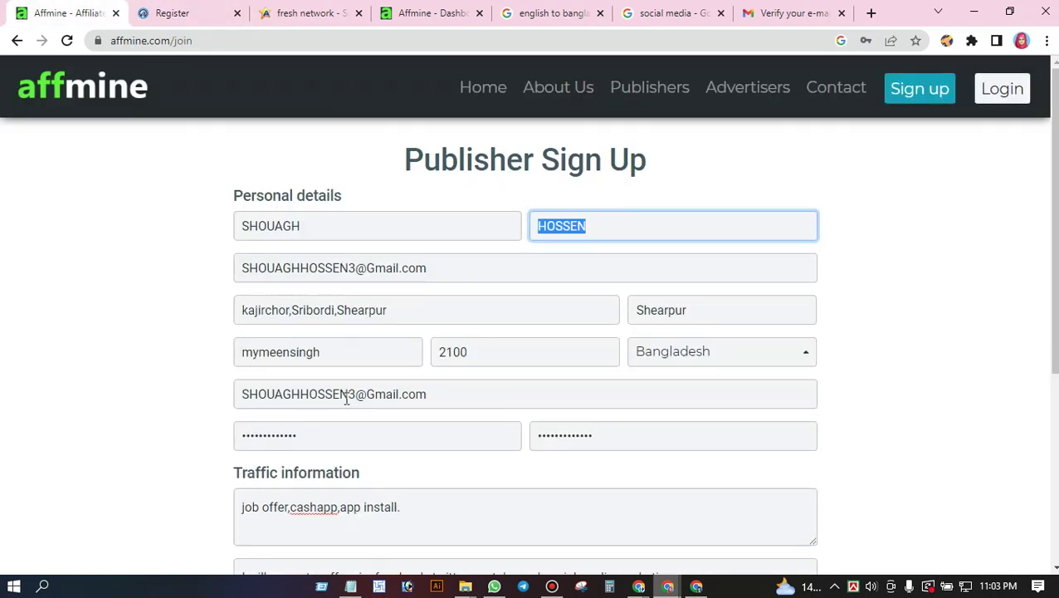
drag(437, 394, 164, 405)
key(ctrl+c)
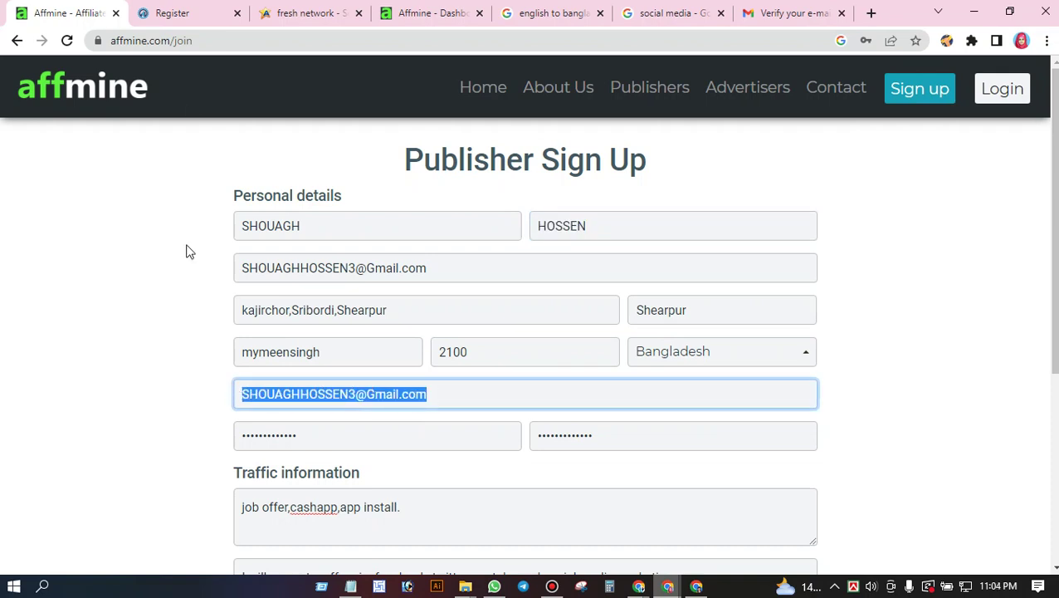
click(178, 10)
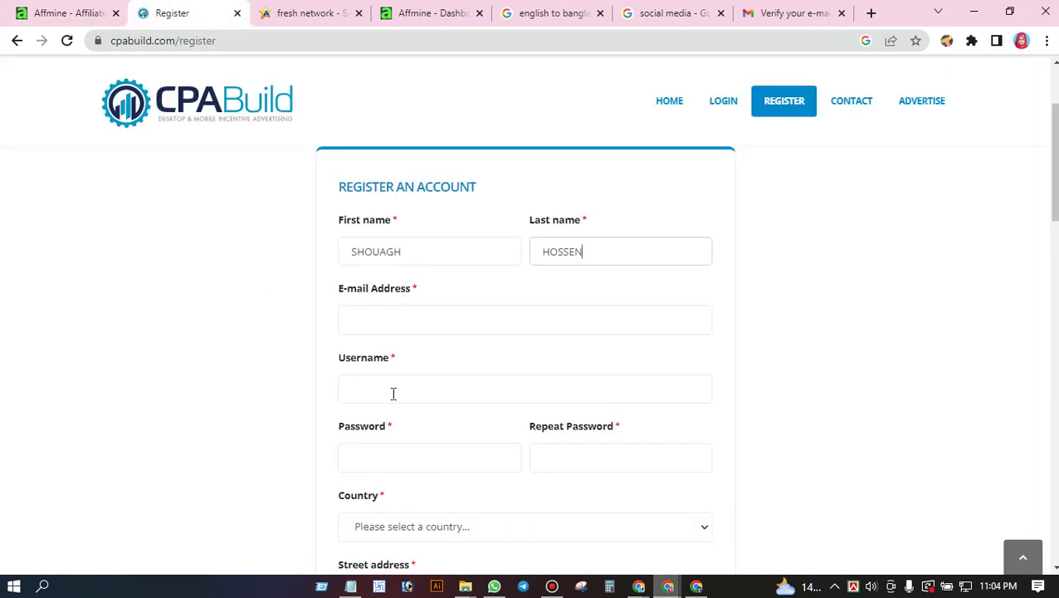
click(355, 319)
key(ctrl+v)
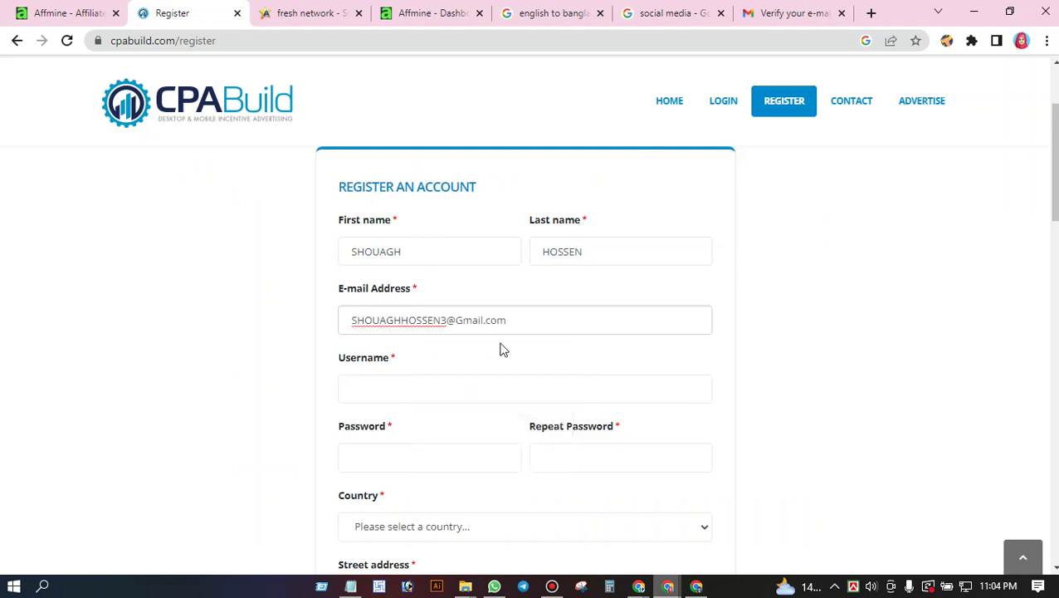
Step: Set the username to the first name followed by 7500
click(360, 382)
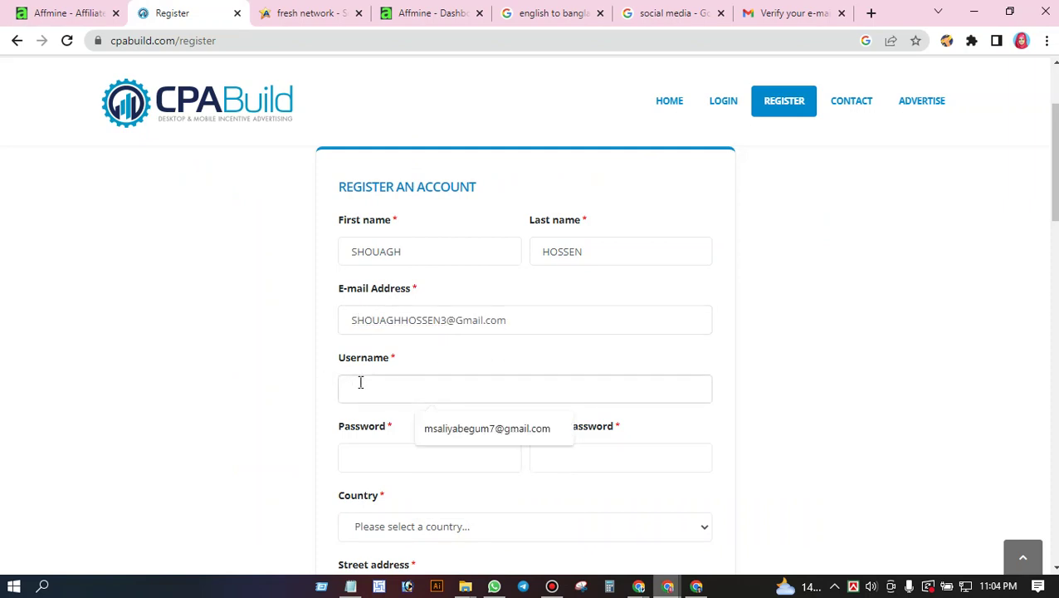
drag(409, 252, 346, 252)
key(ctrl+c)
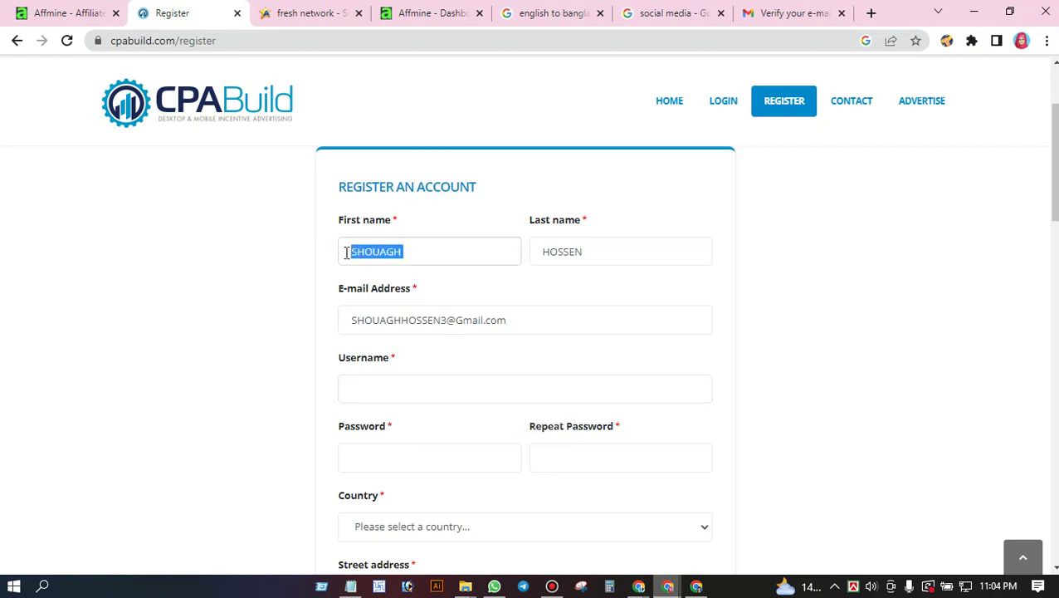
click(363, 390)
key(ctrl+v)
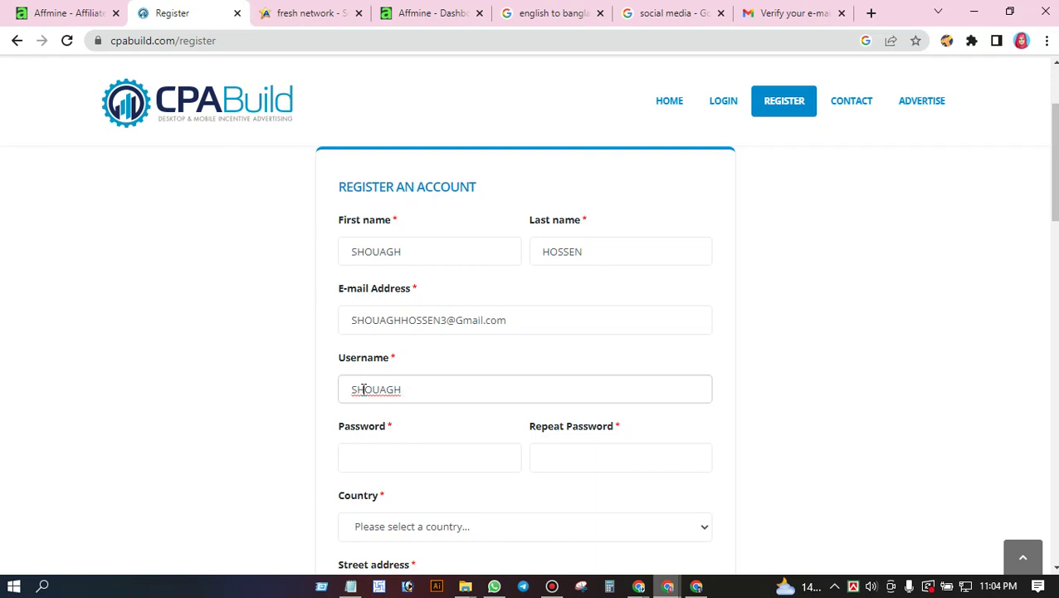
text(75000)
key(BackSpace)
Step: Remove the space between the name and 7500 in the username
scroll(477, 371, down, 1)
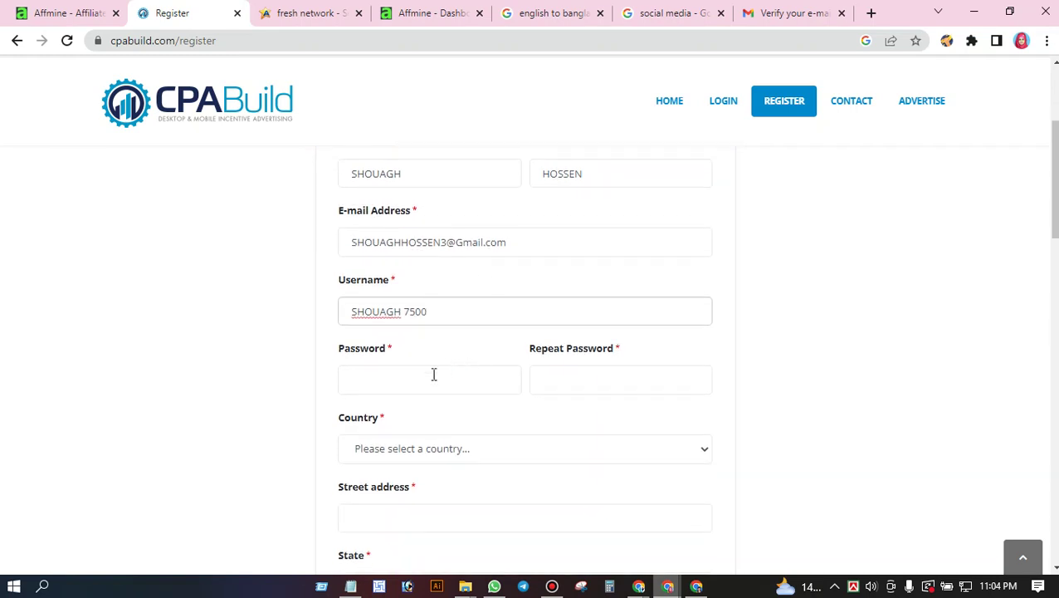
click(405, 310)
key(BackSpace)
click(432, 311)
Step: Enter a 7-character password in the Password field
click(376, 384)
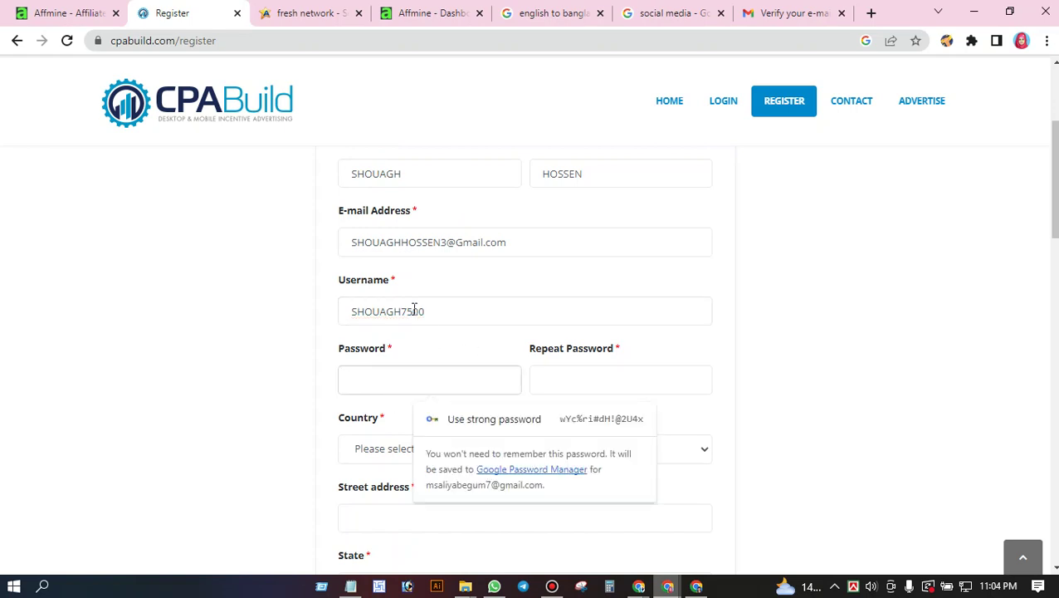
drag(402, 311, 264, 313)
key(ctrl+c)
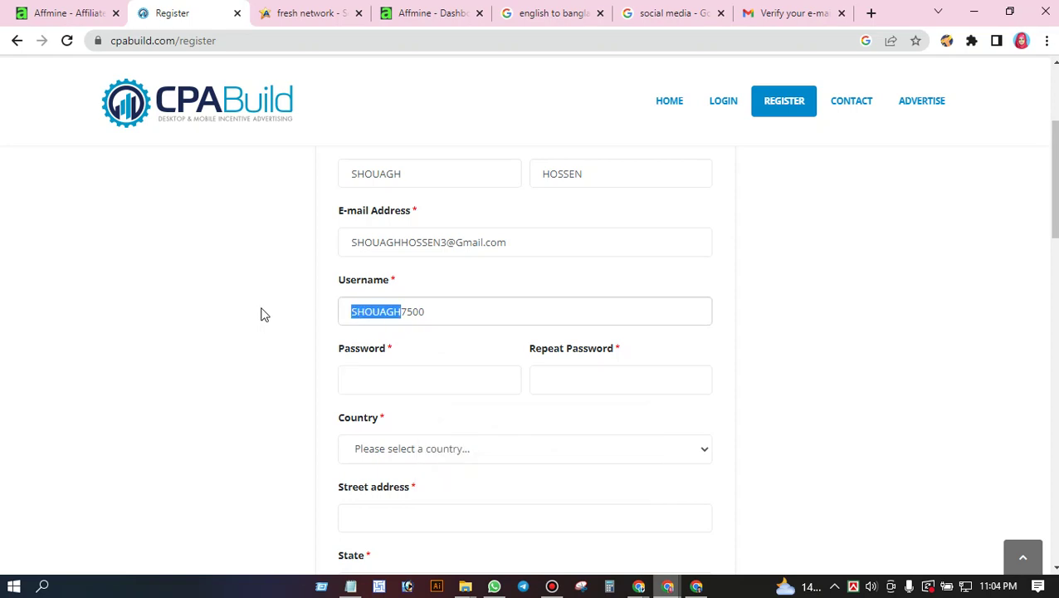
click(362, 382)
text(•••••••)
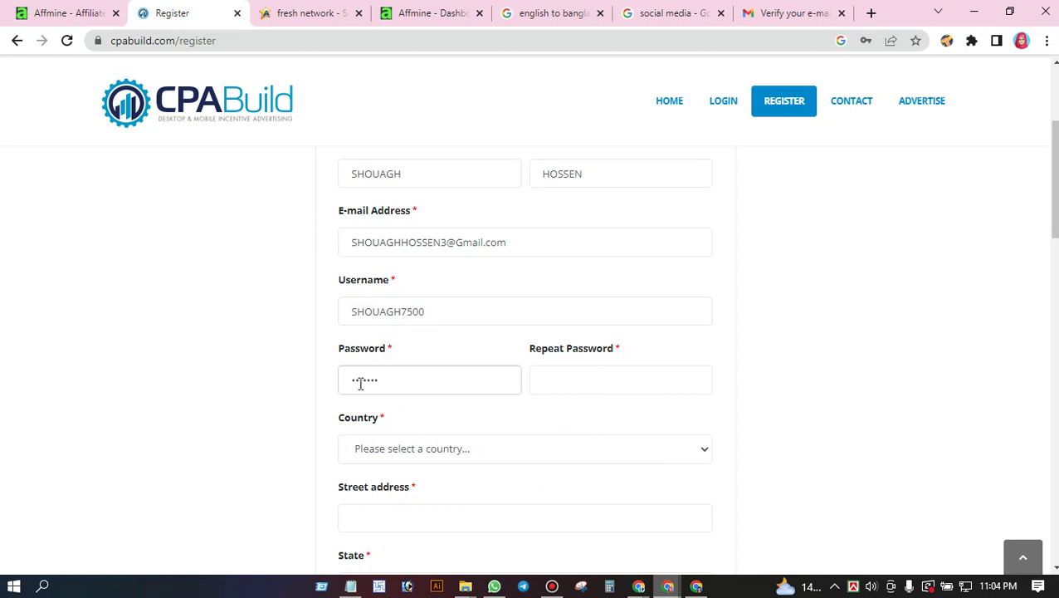
drag(390, 382, 295, 388)
click(451, 357)
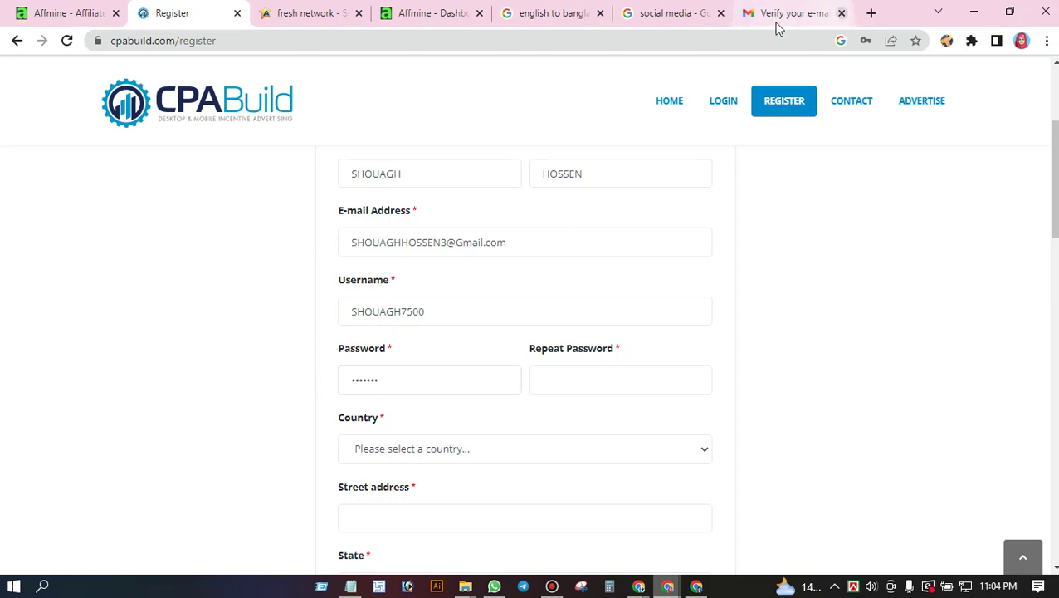
Step: Compose a longer password from the copied name plus digits and symbols in the address bar and copy it
click(249, 47)
click(249, 47)
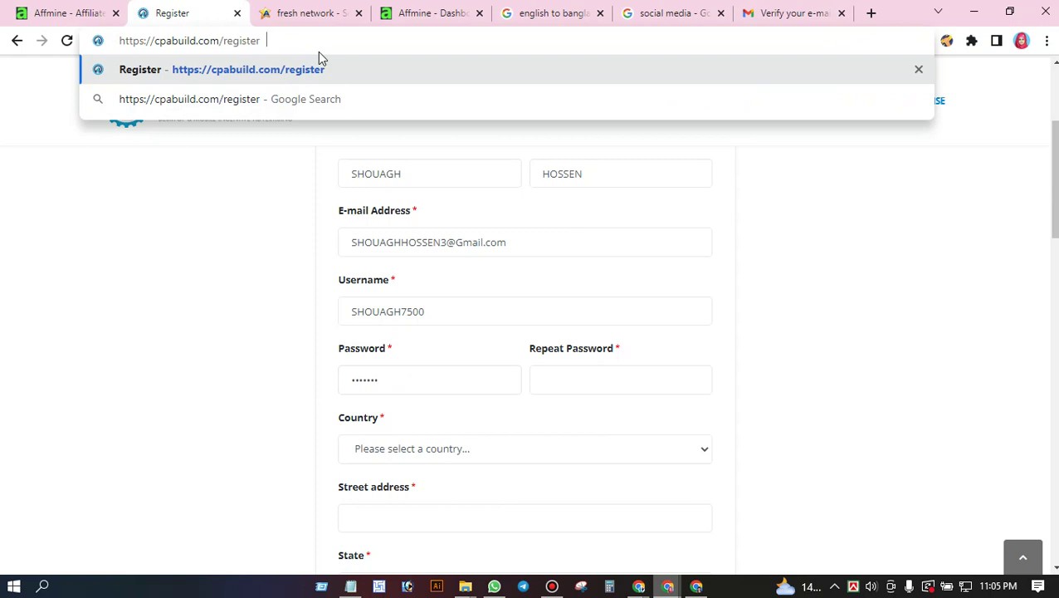
key(ctrl+v)
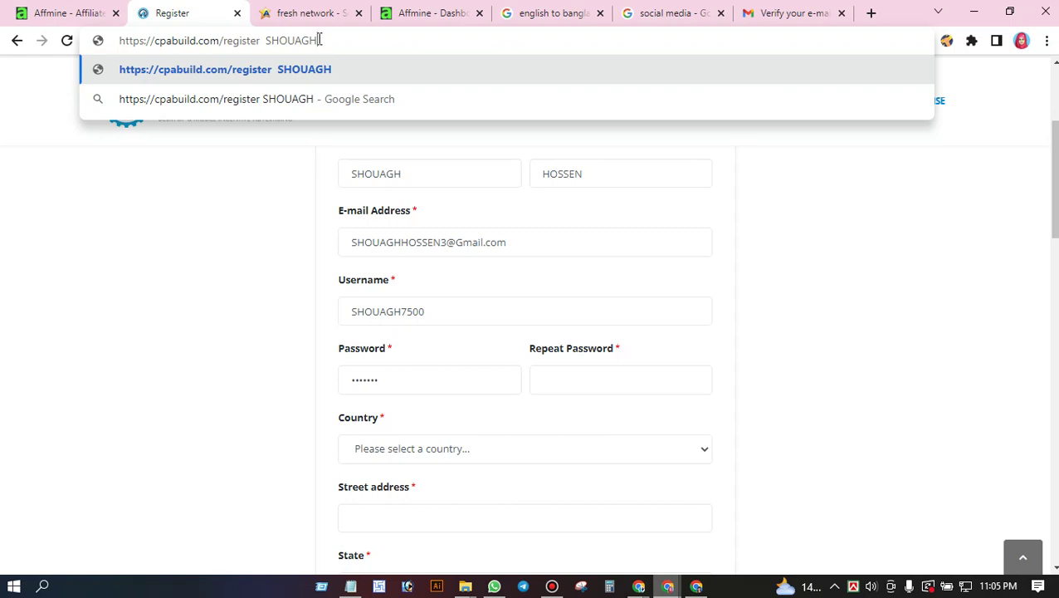
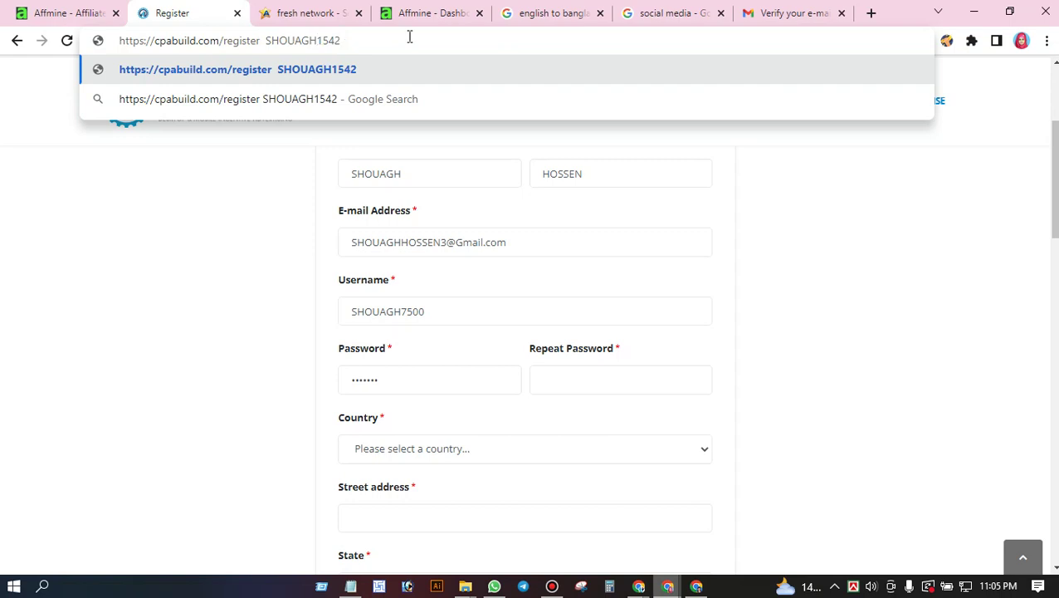
key(BackSpace)
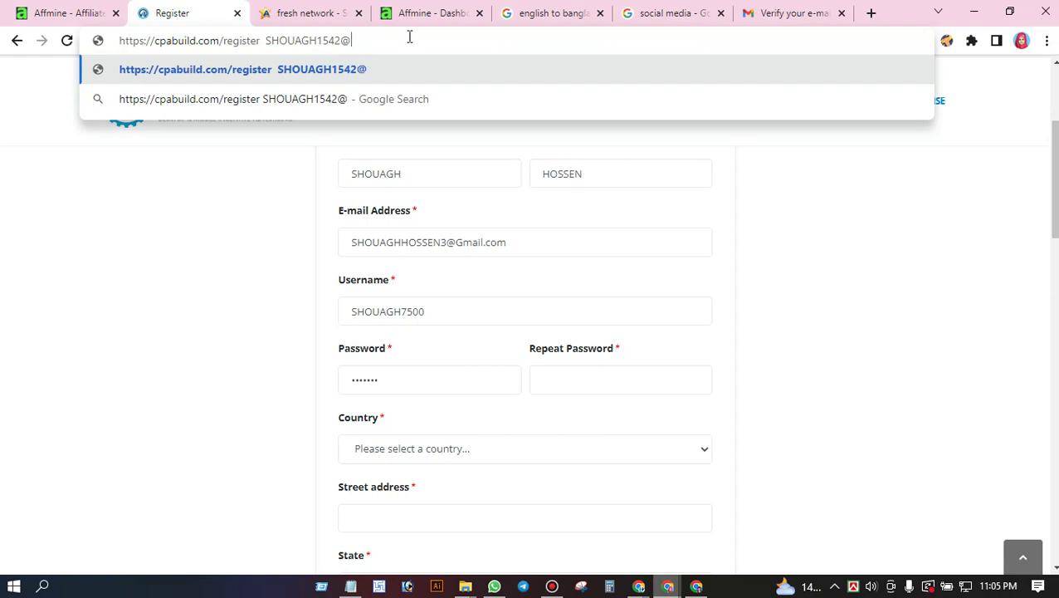
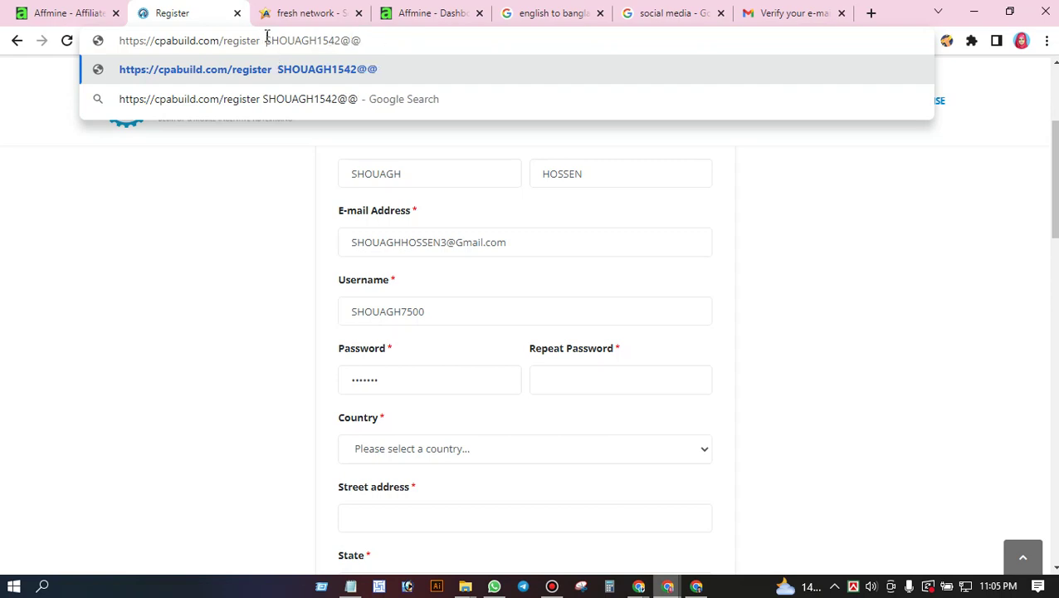
drag(266, 40, 400, 39)
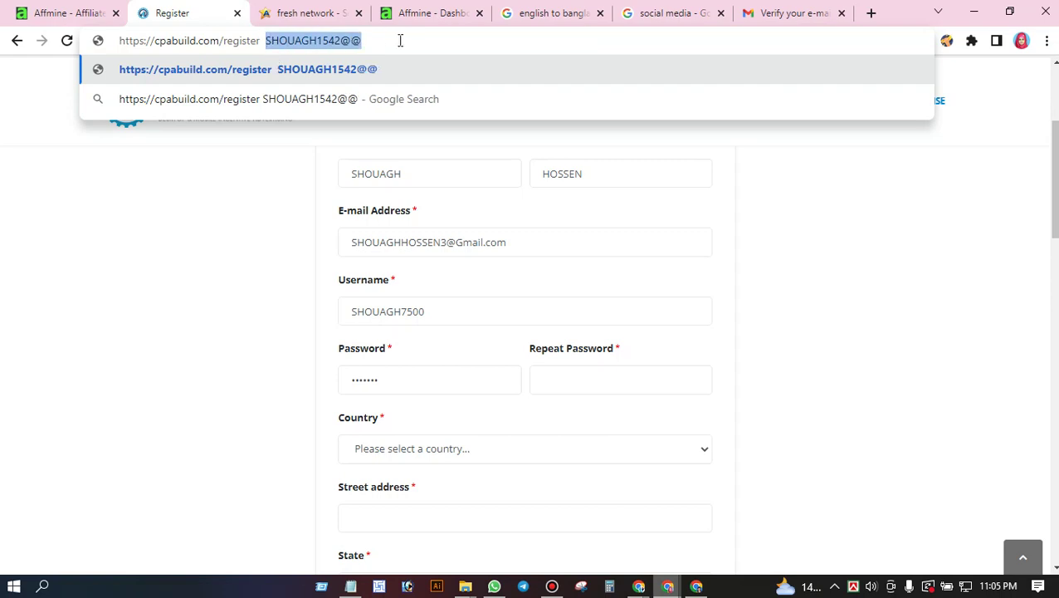
Step: Delete the added text so the page address is restored
click(220, 196)
click(367, 36)
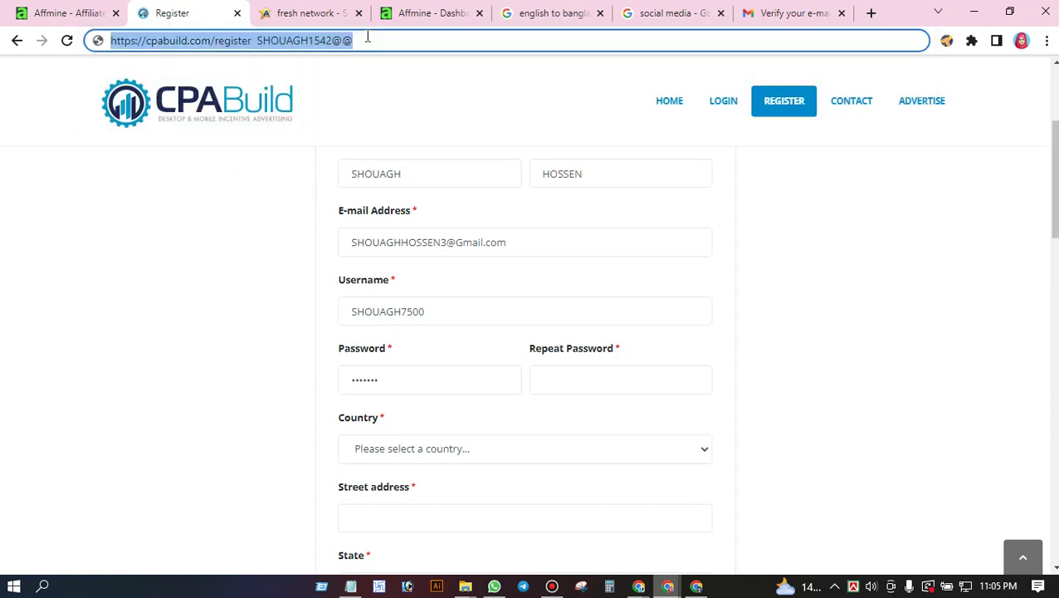
click(367, 39)
key(BackSpace)
key(BackSpace)
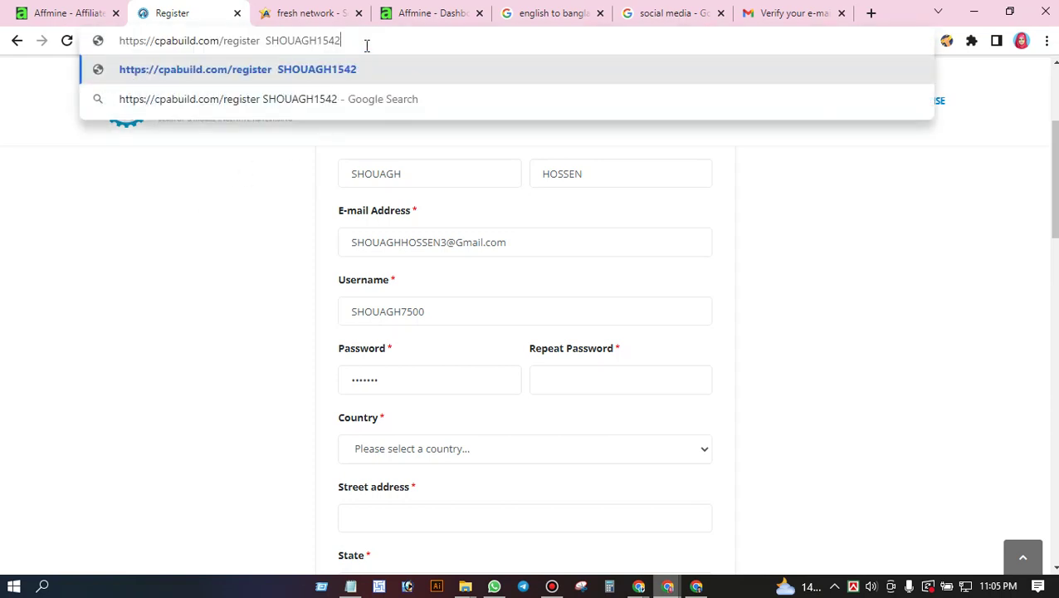
key(BackSpace)
key(BackSpace)
key(BackSpace)
key(BackSpace)
key(BackSpace)
key(BackSpace)
key(BackSpace)
key(BackSpace)
key(BackSpace)
key(BackSpace)
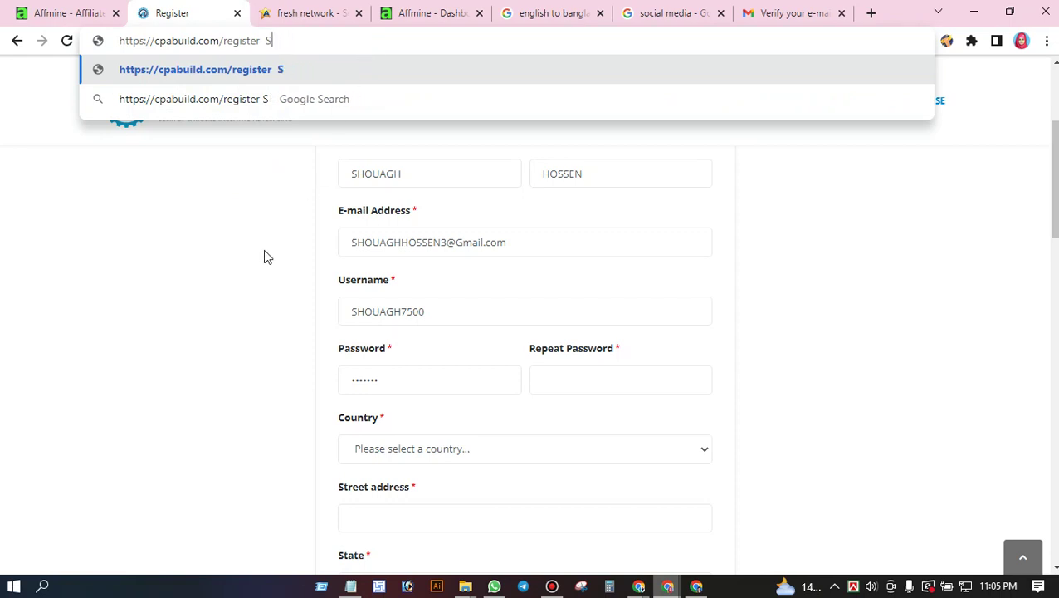
key(BackSpace)
key(BackSpace)
click(263, 248)
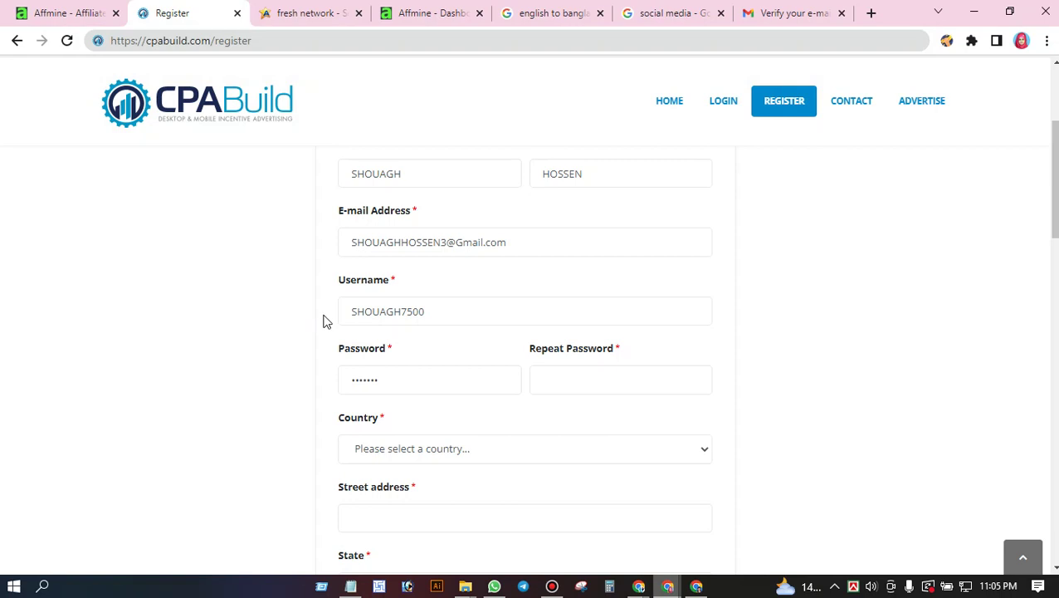
Step: Paste the new 13-character password into both Password and Repeat Password
scroll(324, 322, down, 2)
click(422, 301)
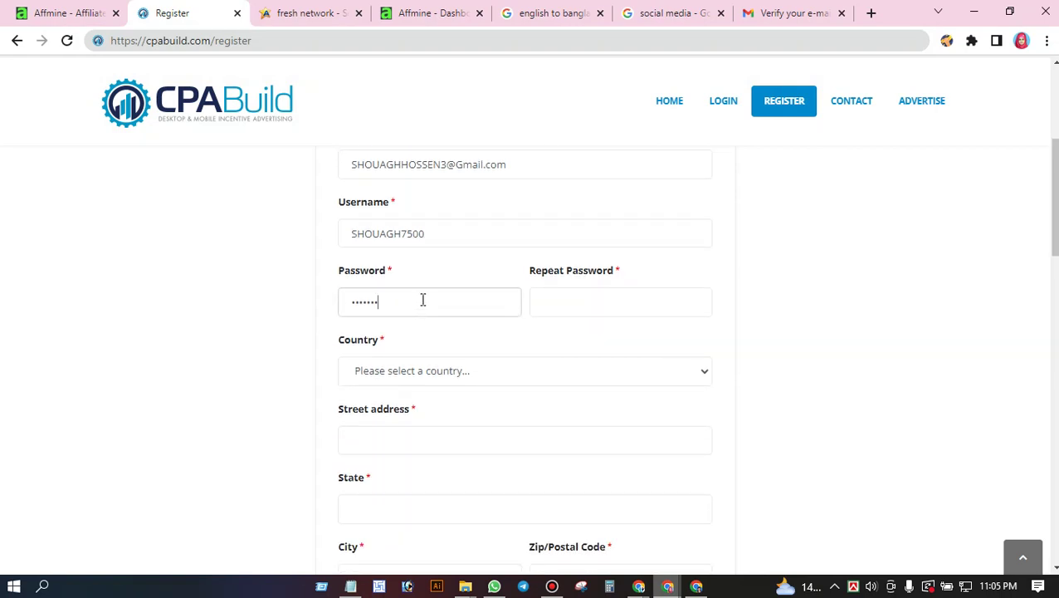
drag(423, 301, 215, 311)
key(ctrl+v)
click(564, 303)
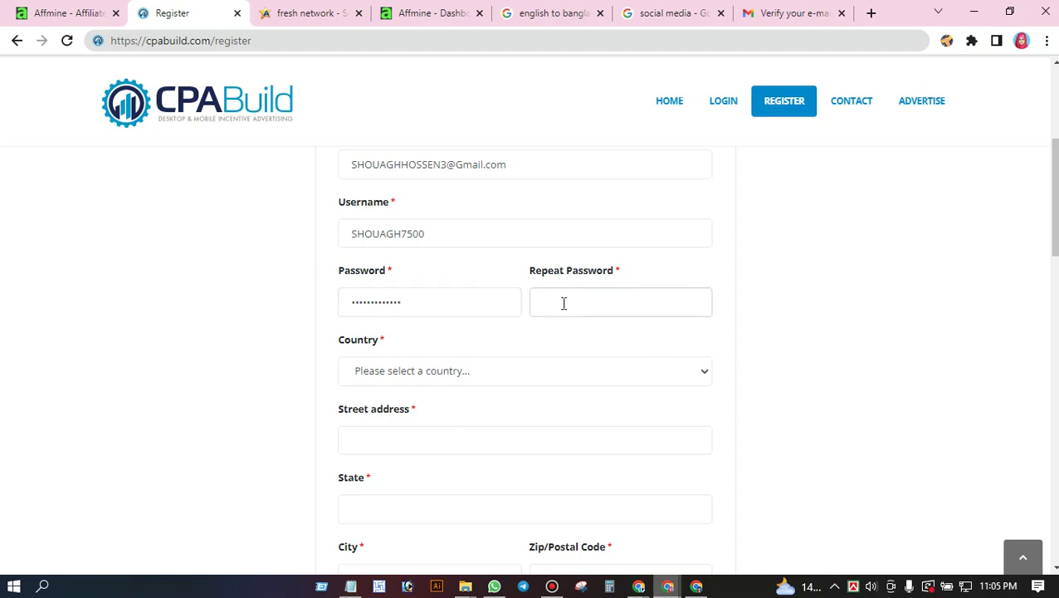
key(ctrl+v)
scroll(563, 308, down, 1)
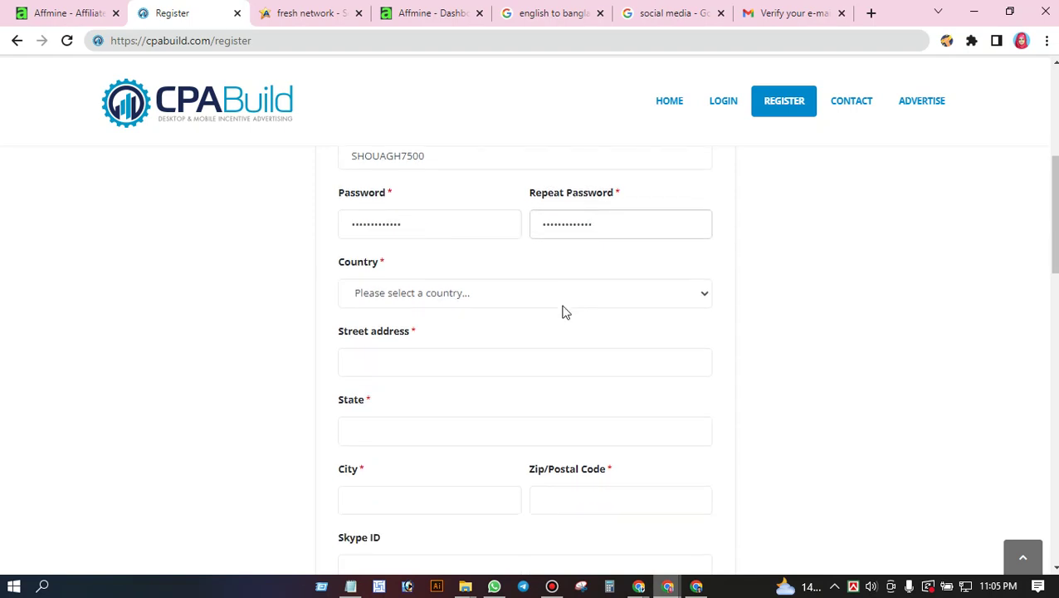
Step: Choose Bangladesh as the country
click(691, 302)
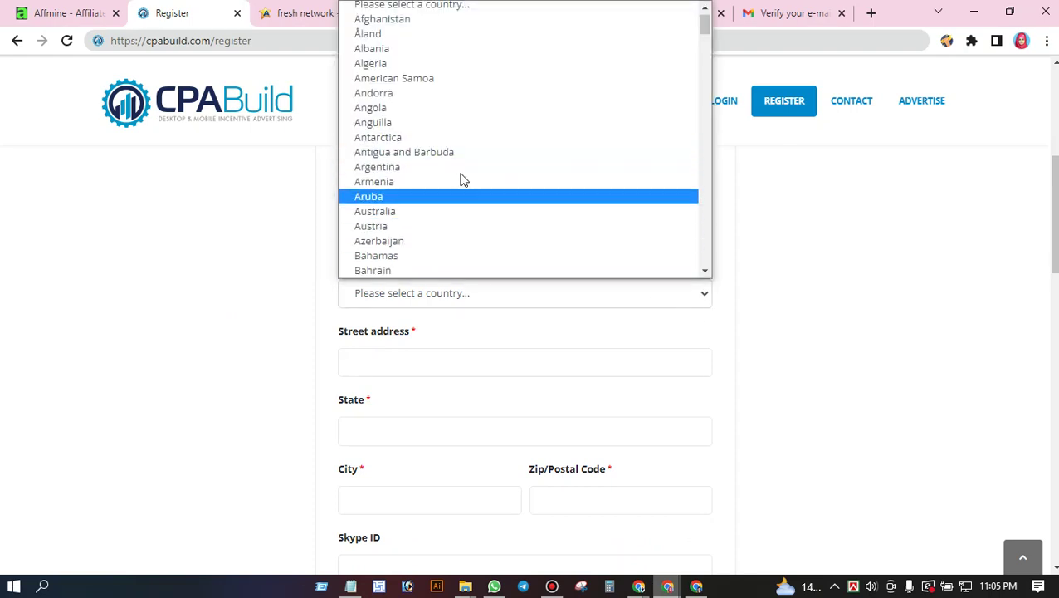
scroll(455, 173, down, 4)
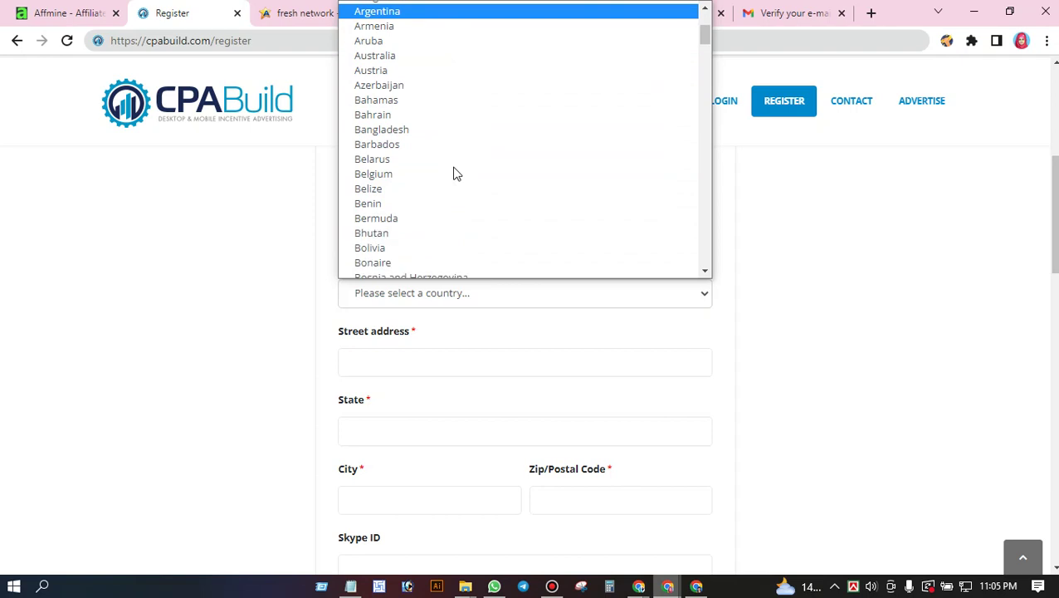
click(402, 132)
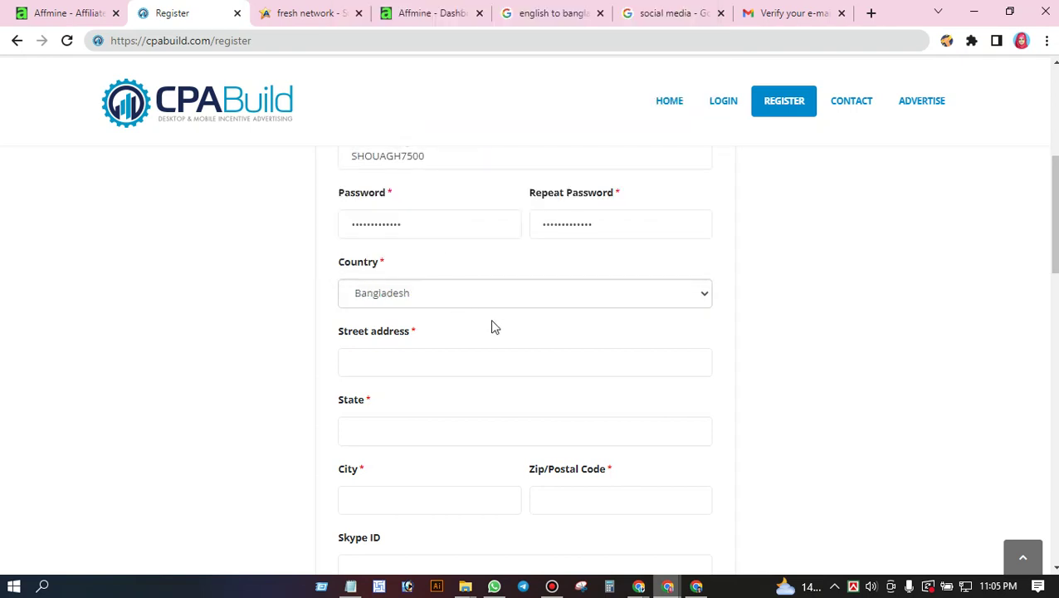
scroll(482, 327, down, 1)
scroll(477, 329, down, 1)
Step: Copy the street address from the Affmine form into CPABuild's address field
click(395, 288)
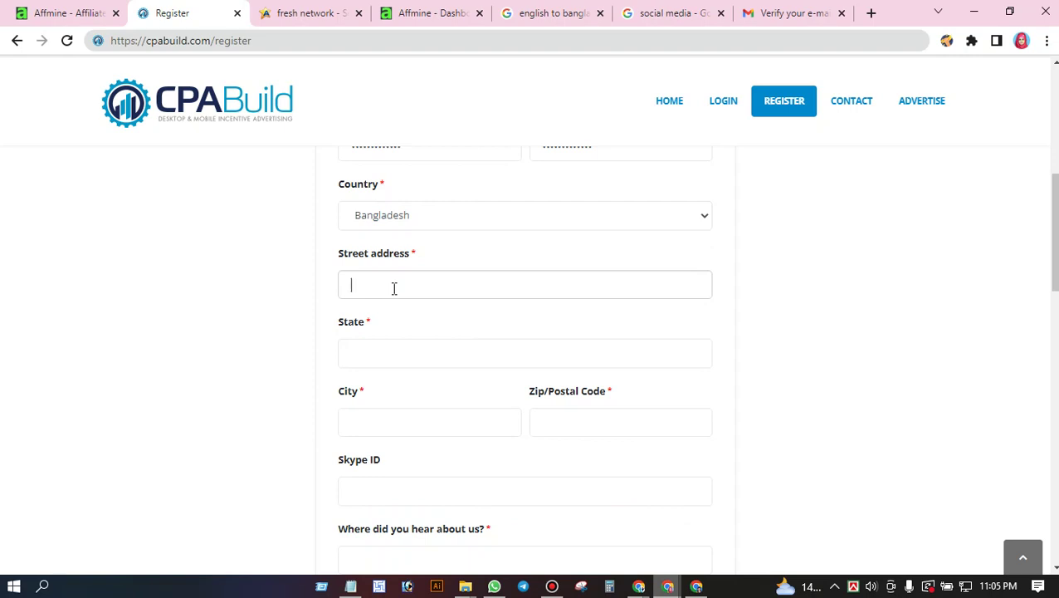
click(46, 8)
scroll(401, 388, down, 1)
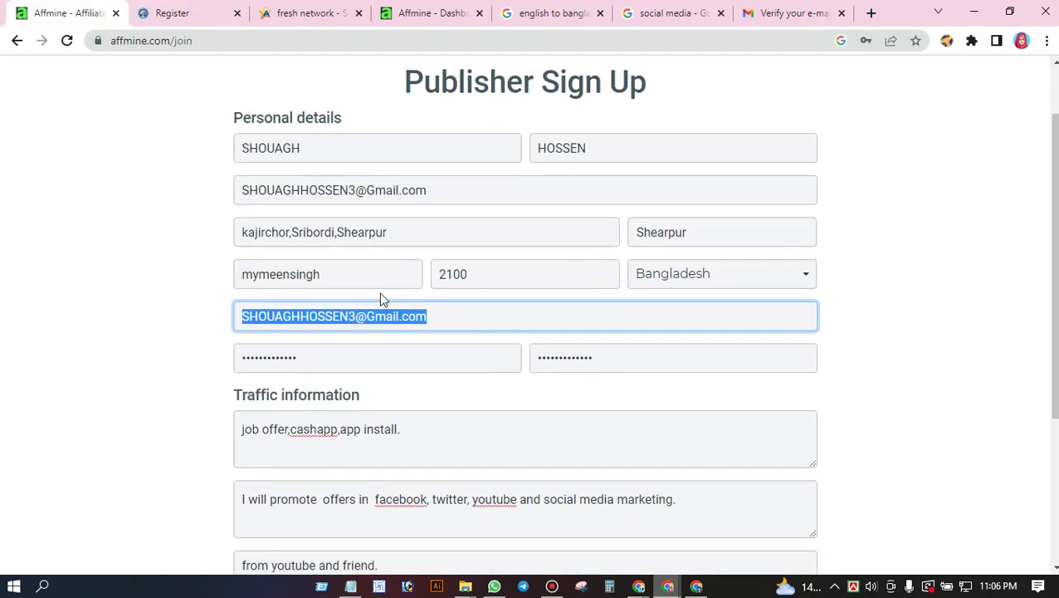
click(396, 233)
drag(396, 234, 198, 247)
key(ctrl+c)
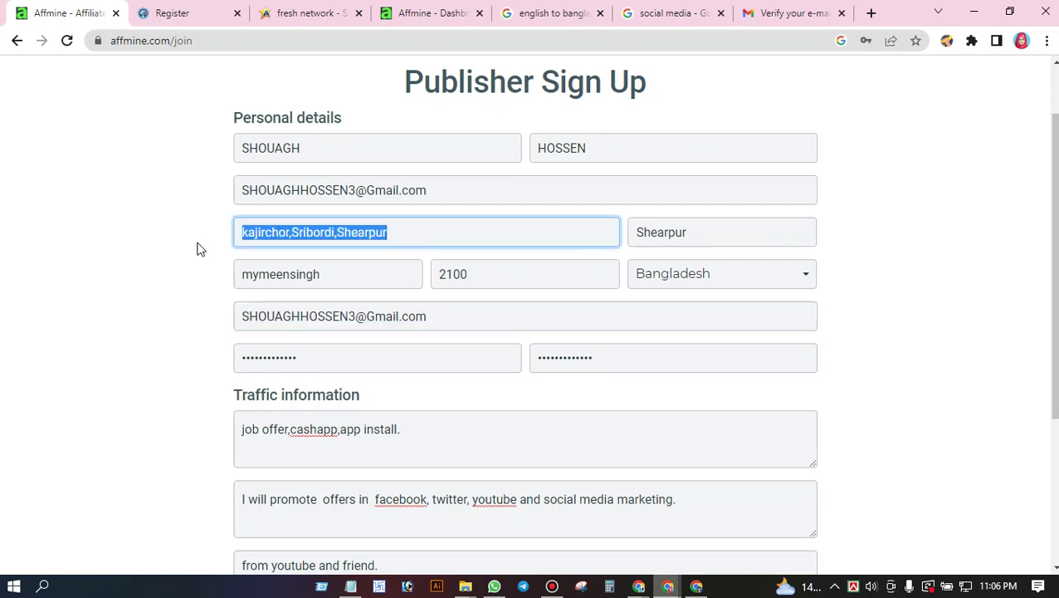
click(191, 10)
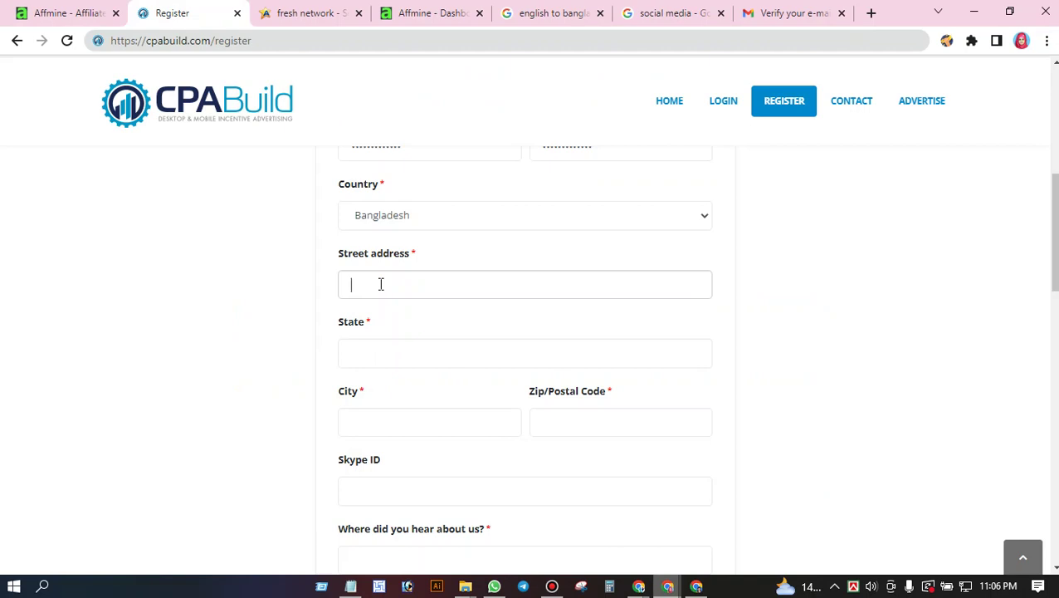
key(ctrl+v)
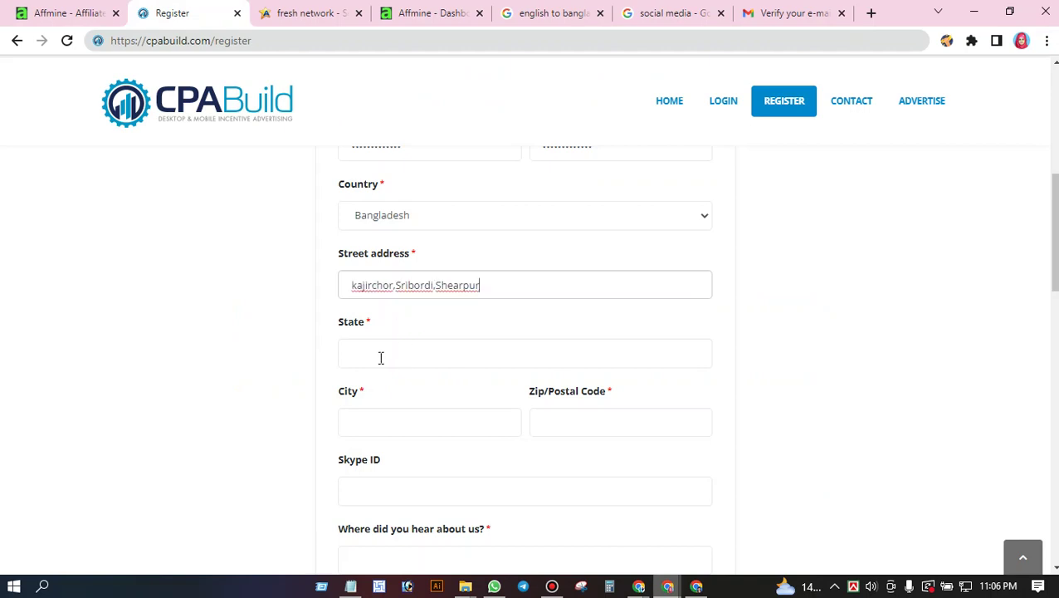
Step: Enter mymeensingh in the State field
click(373, 355)
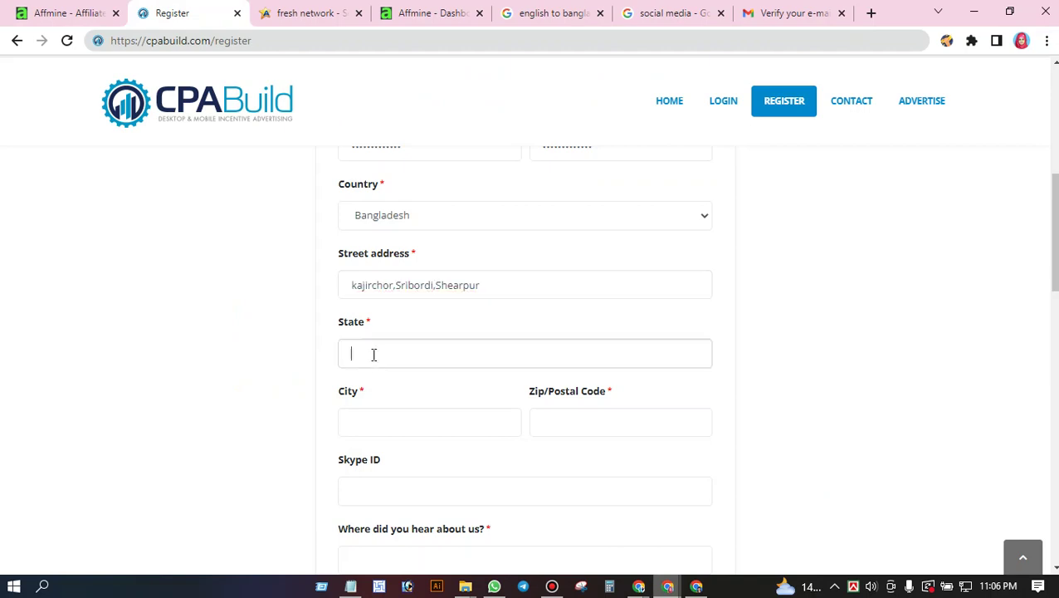
click(282, 8)
click(66, 8)
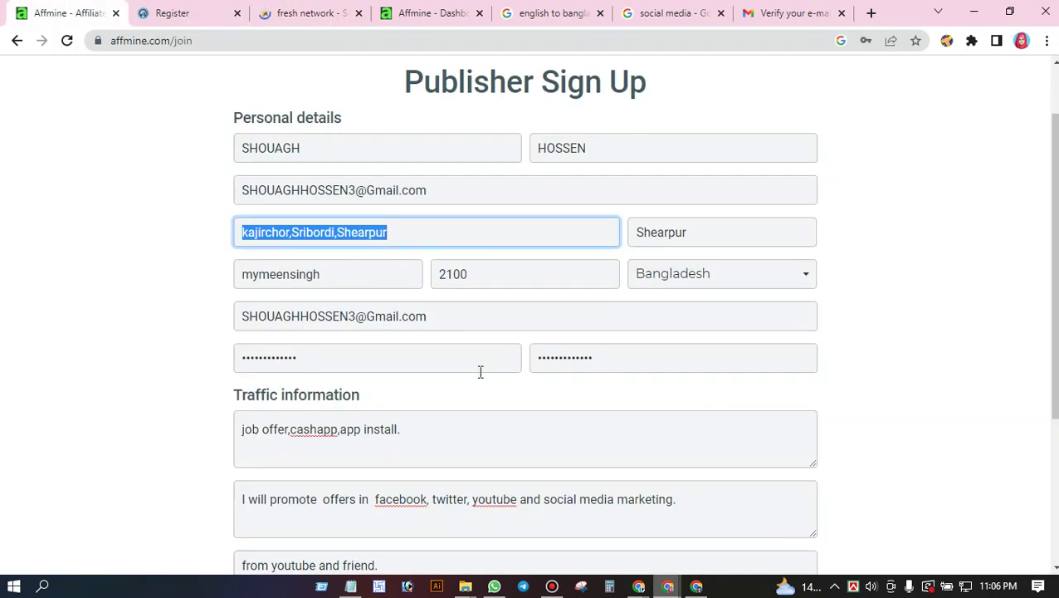
click(350, 278)
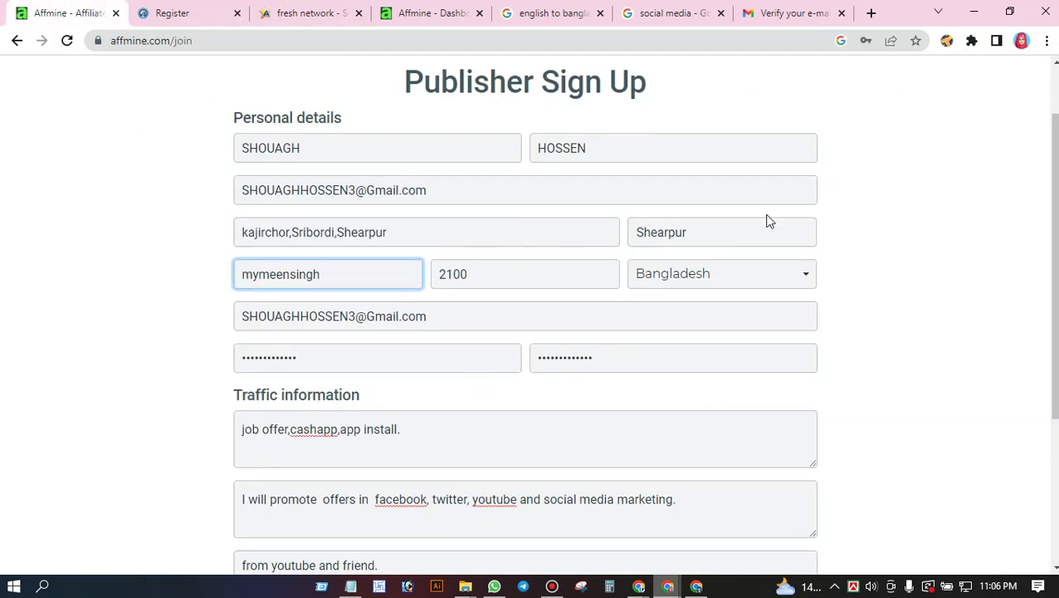
drag(352, 277, 163, 289)
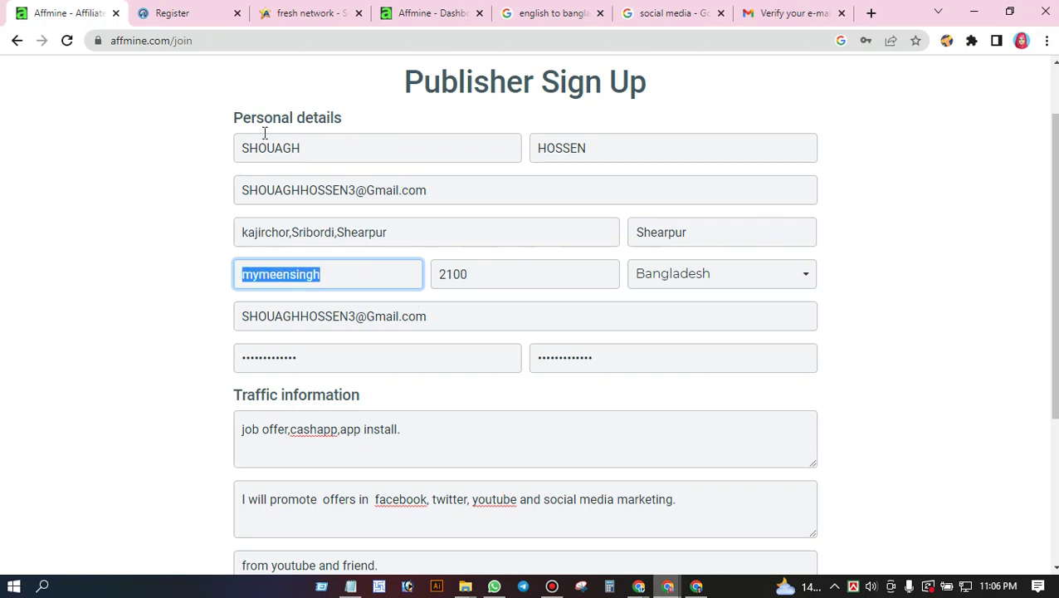
click(174, 13)
click(430, 355)
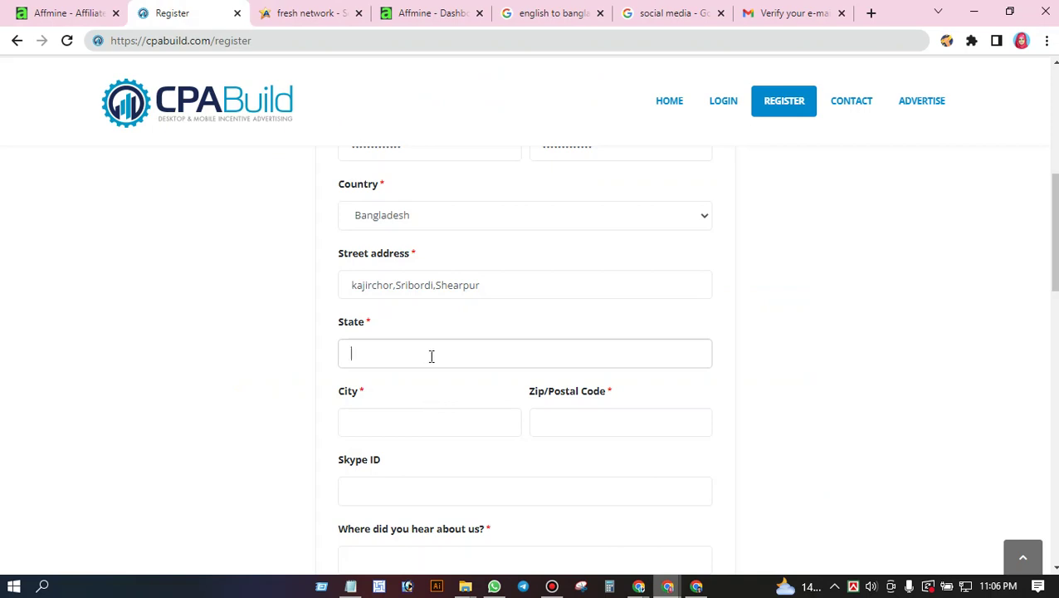
scroll(430, 354, down, 1)
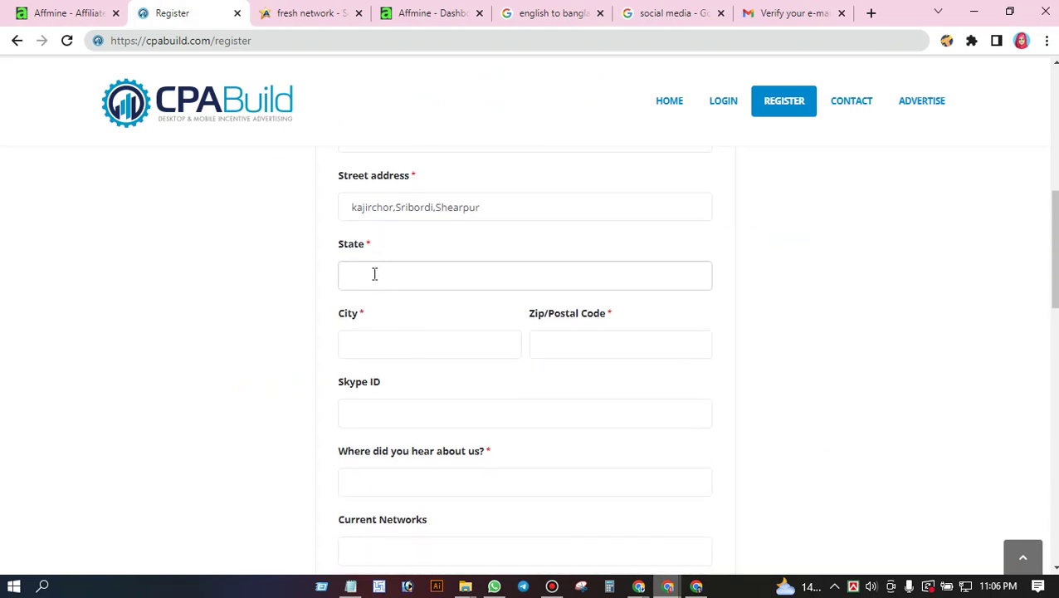
text(mymeensingh)
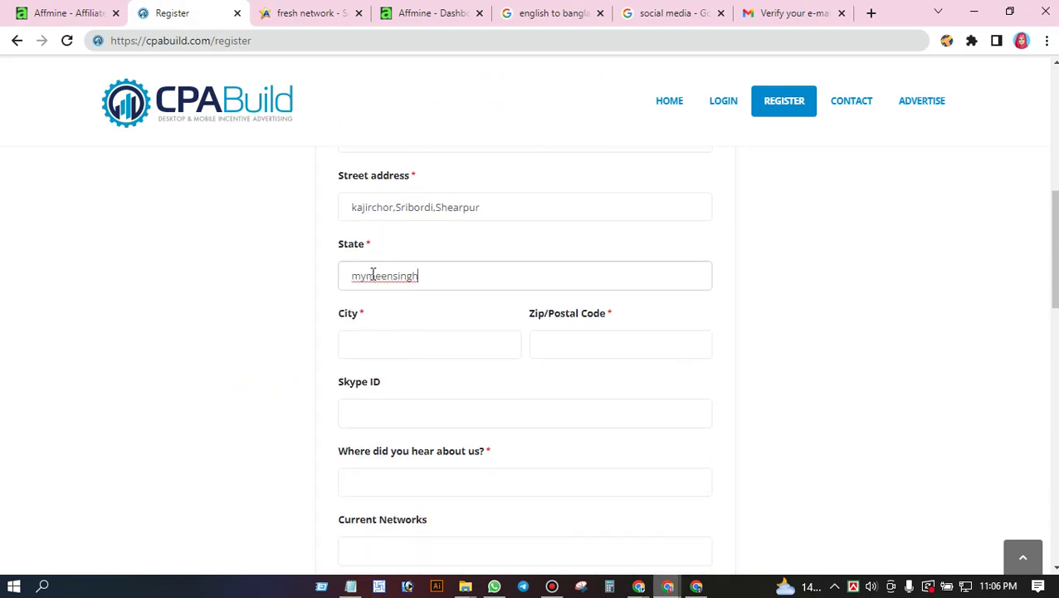
Step: Copy Shearpur from Affmine into the City field
click(375, 353)
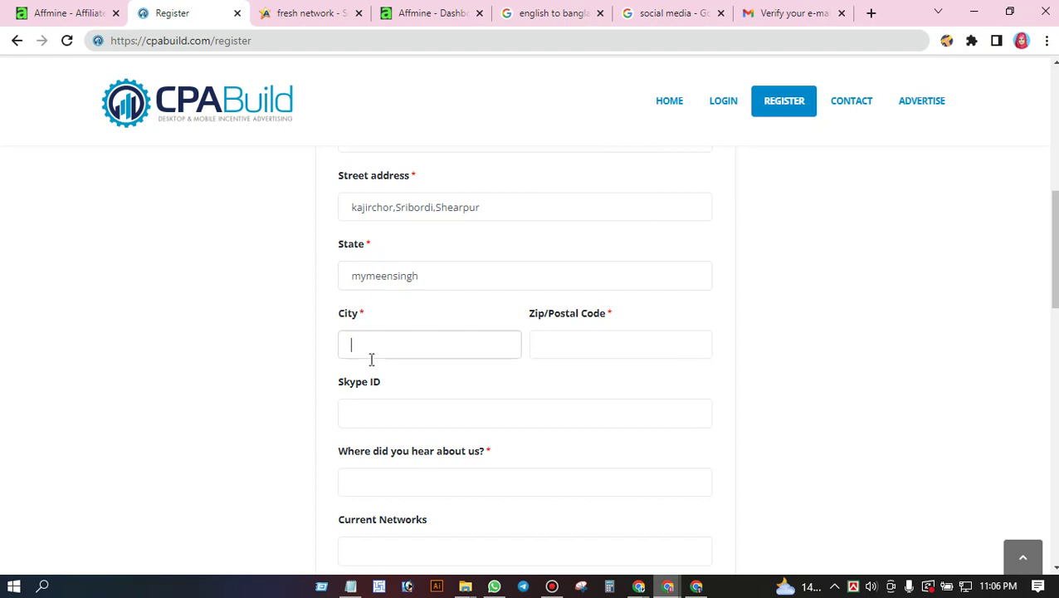
click(54, 10)
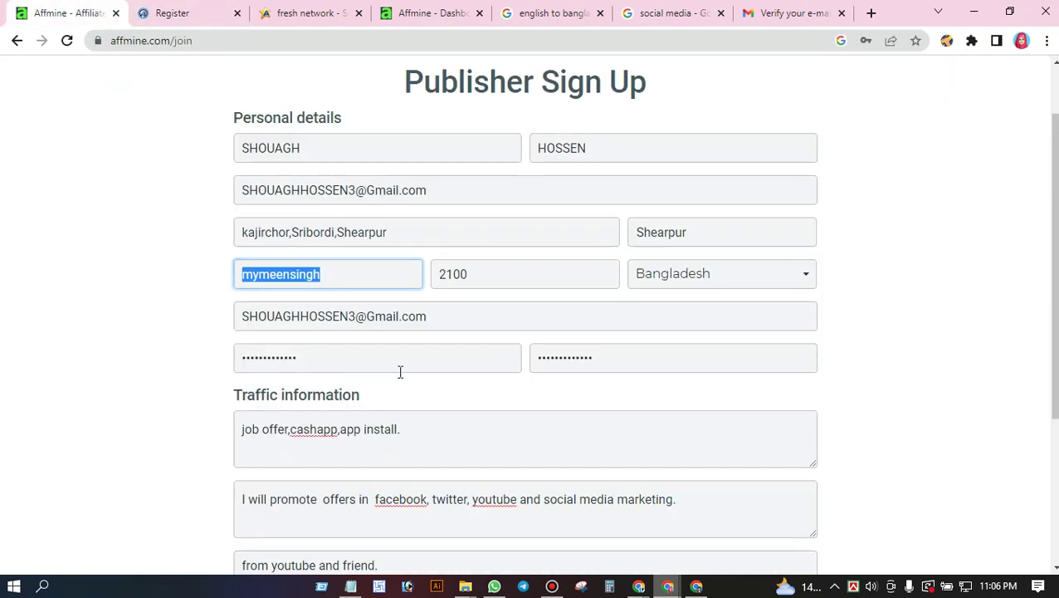
double_click(682, 233)
key(ctrl+c)
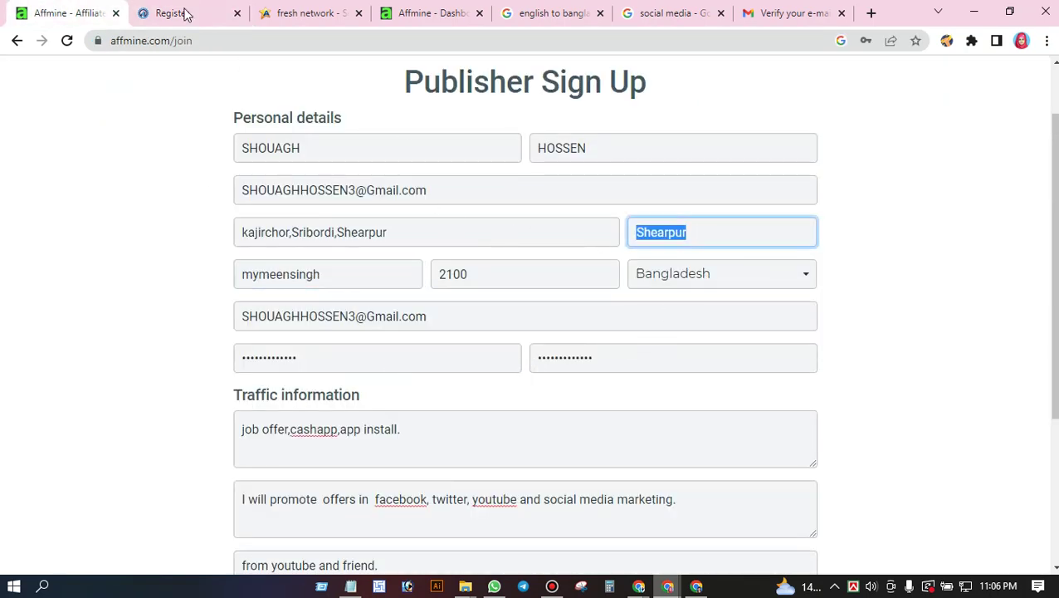
click(184, 12)
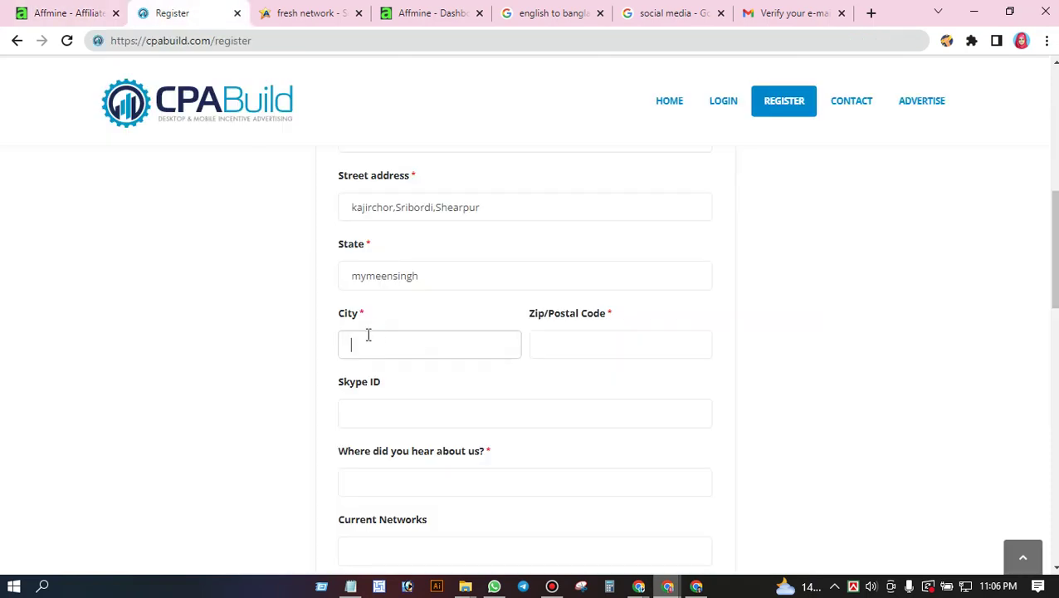
key(ctrl+v)
scroll(397, 337, down, 1)
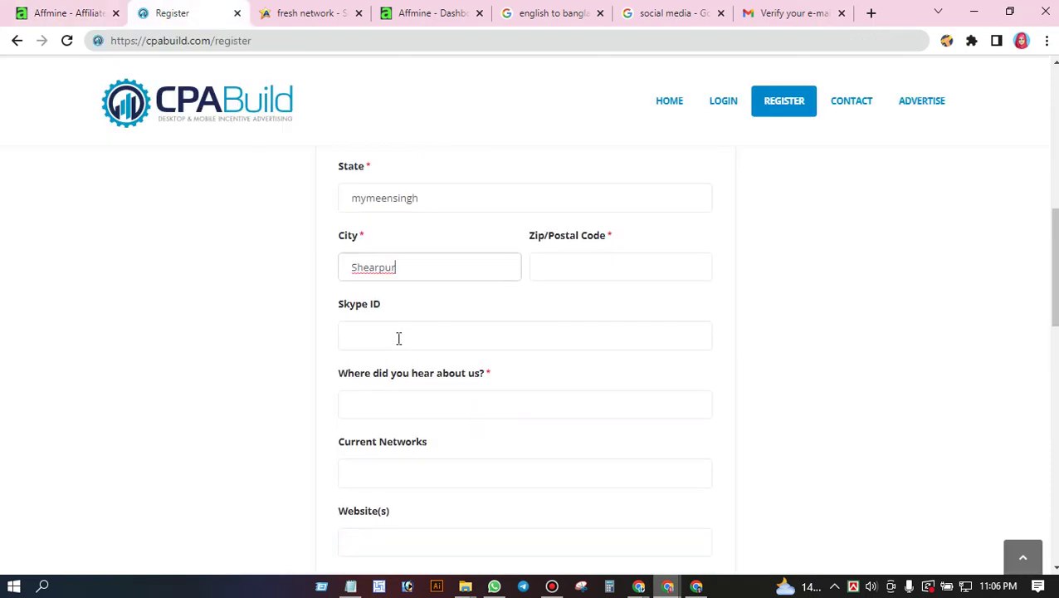
click(405, 338)
scroll(443, 298, up, 1)
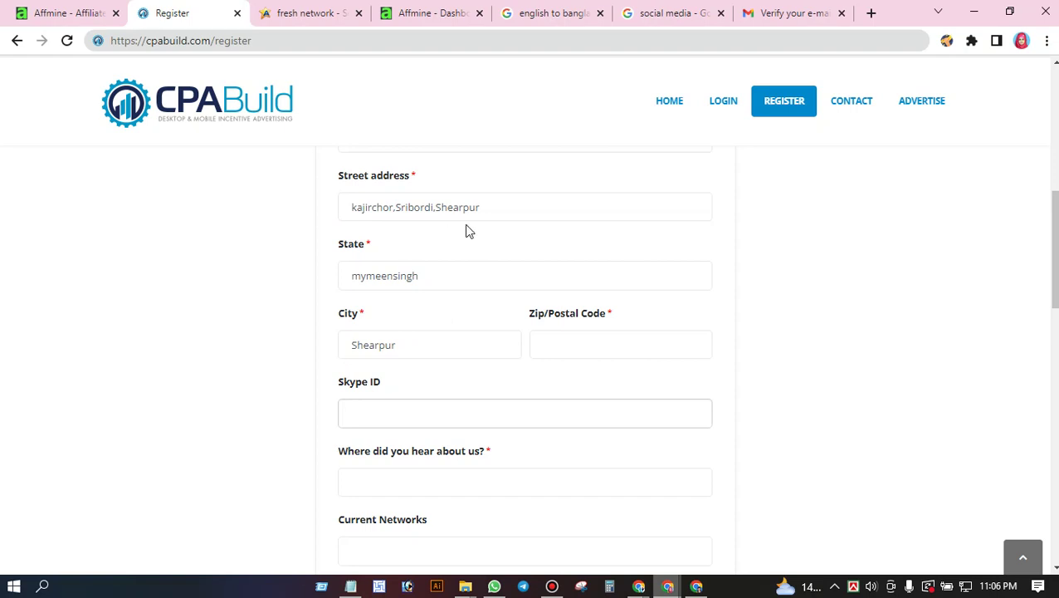
Step: Copy the e-mail address into the Skype ID field
scroll(466, 231, up, 1)
scroll(468, 227, up, 3)
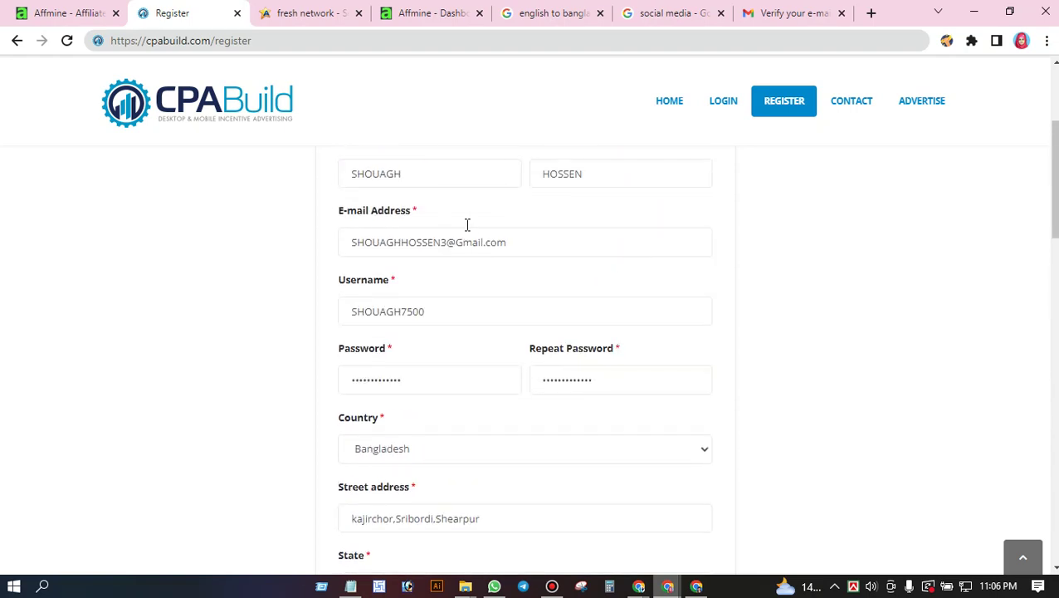
drag(506, 242, 220, 256)
key(ctrl+c)
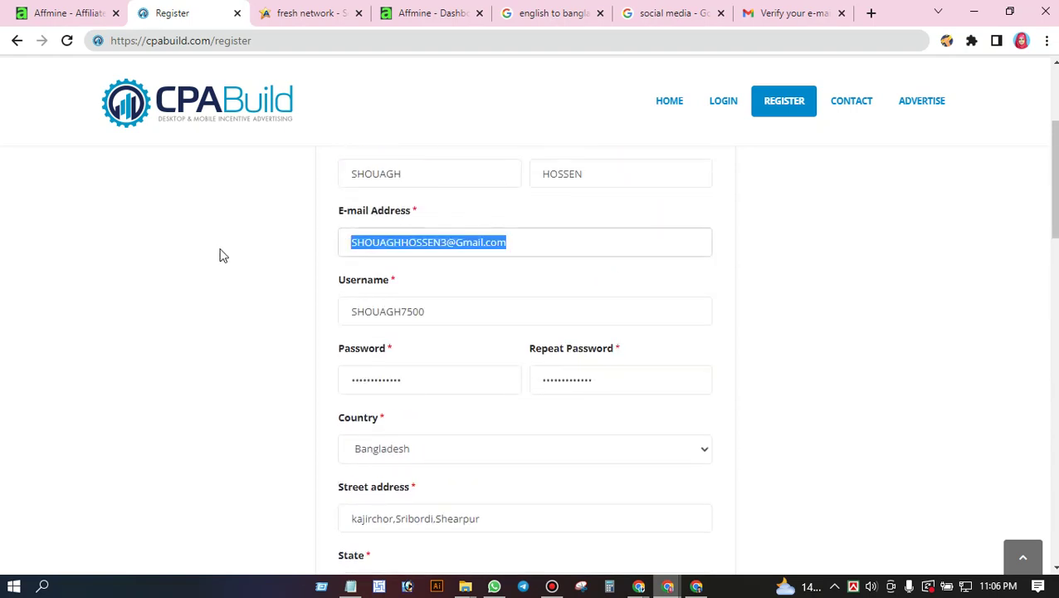
scroll(234, 249, down, 6)
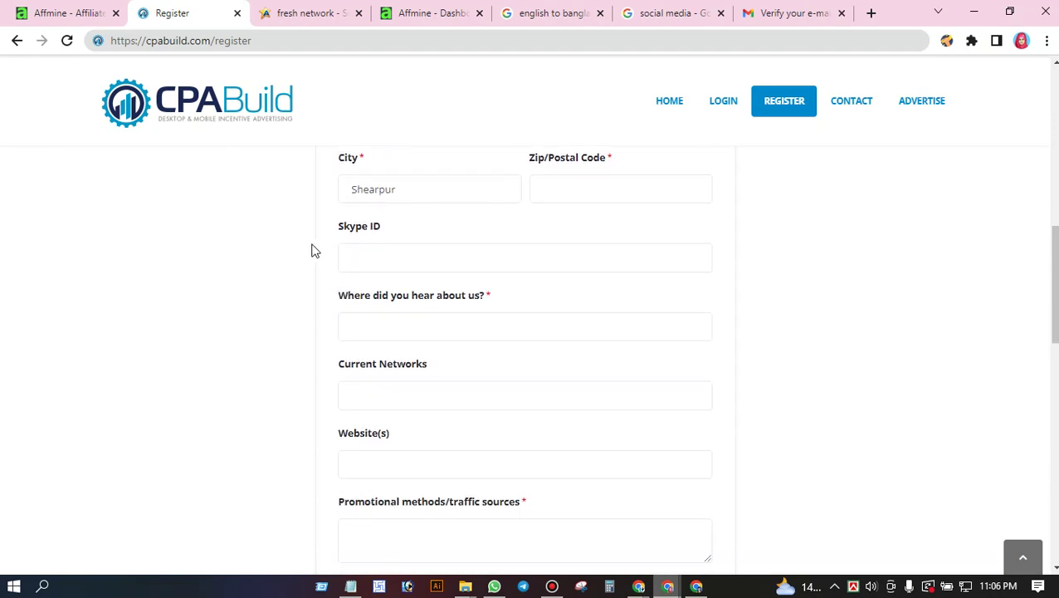
click(365, 254)
key(ctrl+v)
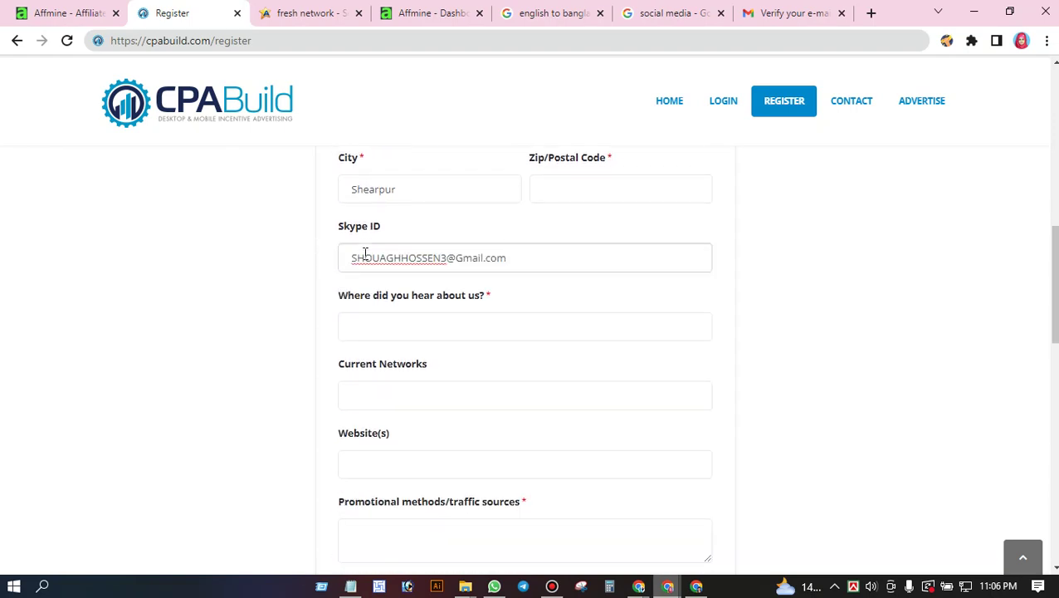
Step: Answer 'Where did you hear about us?' with from youtube
scroll(365, 252, down, 1)
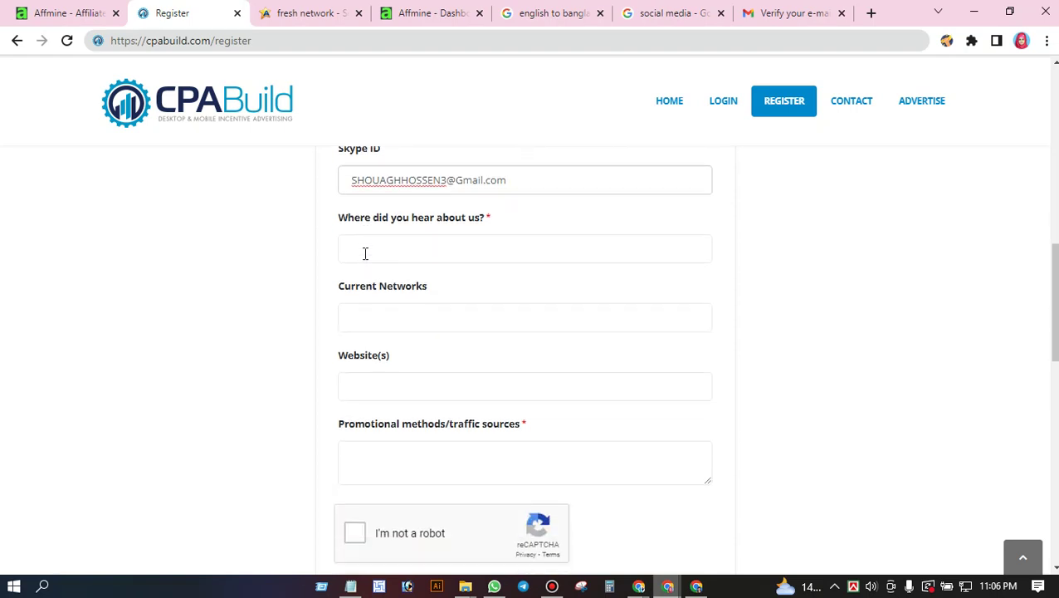
click(373, 253)
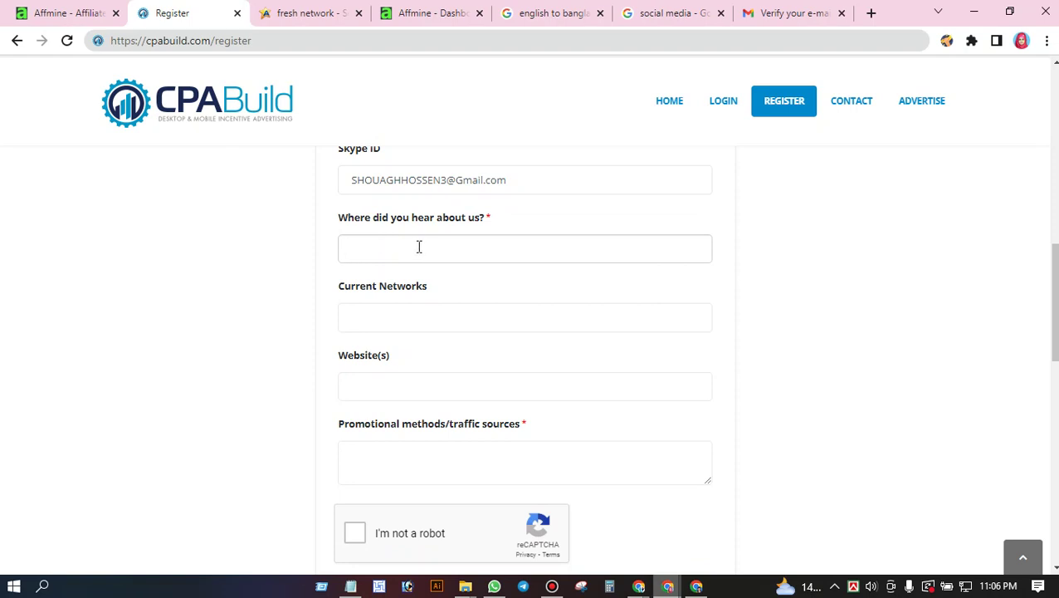
text(from youtube)
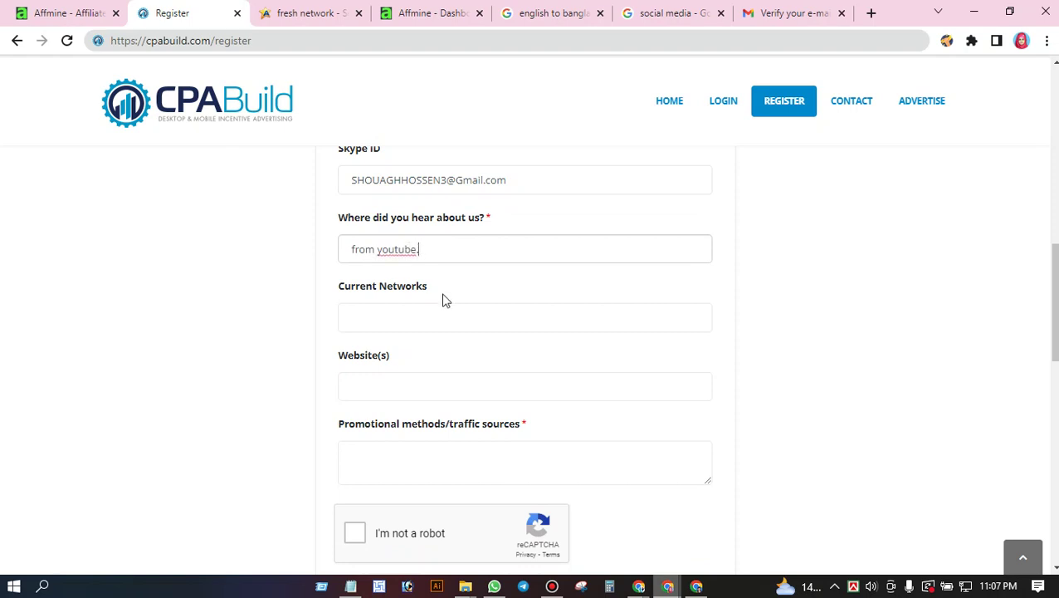
Step: Check Affmine's referral answer and extend the CPABuild answer to from youtube,affpaying
click(71, 12)
scroll(374, 344, down, 3)
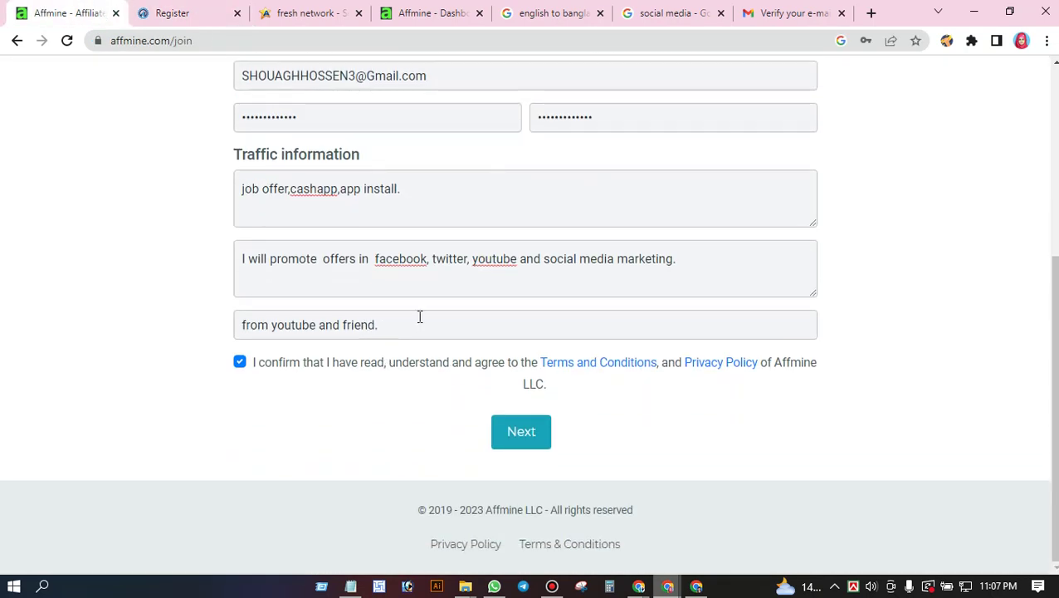
click(437, 324)
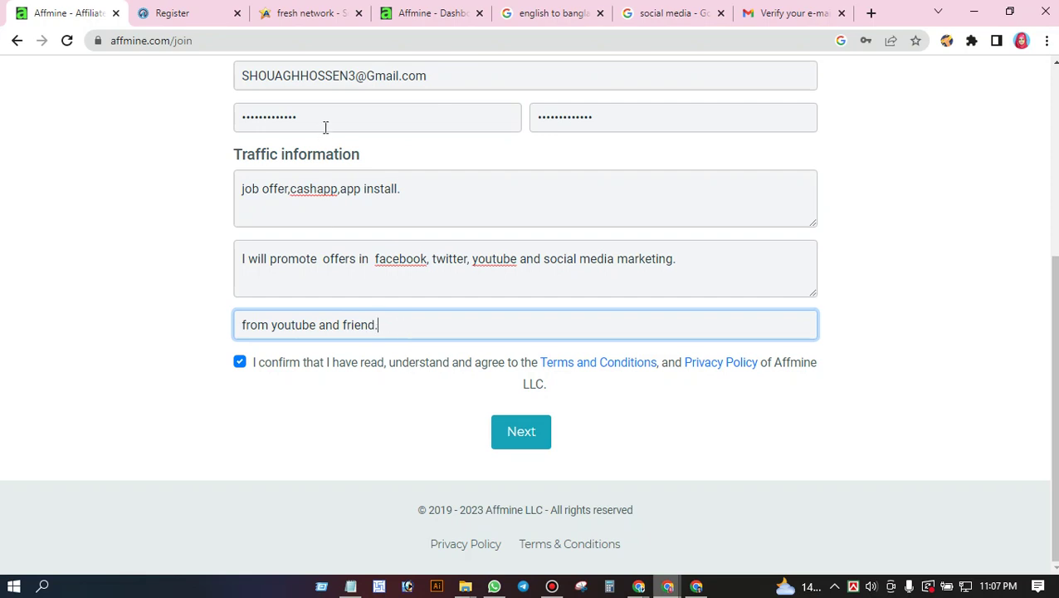
click(173, 12)
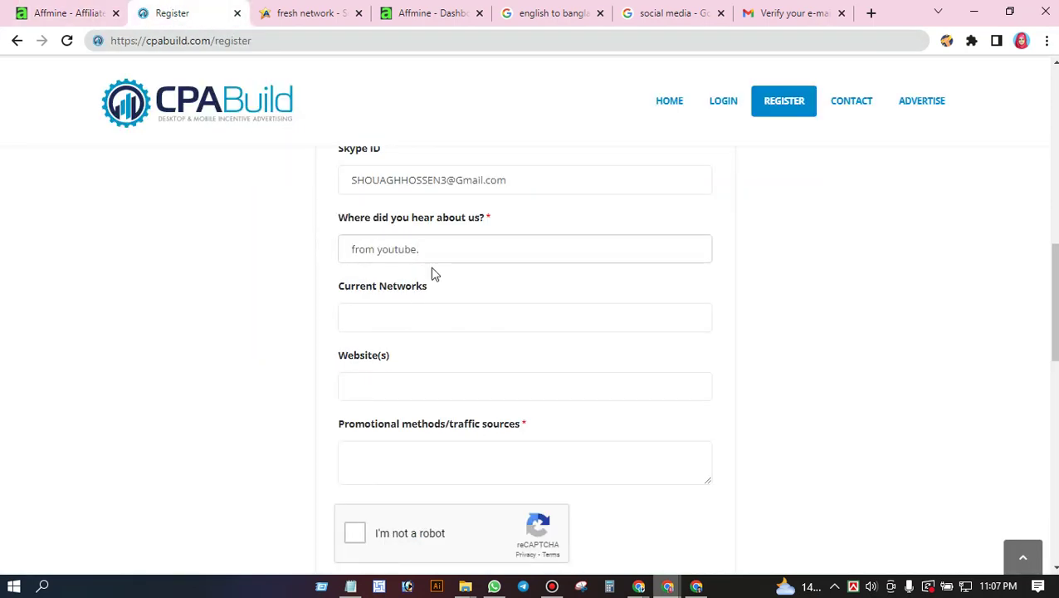
text(affpaying)
click(424, 254)
key(BackSpace)
key(BackSpace)
key(BackSpace)
text(.)
Step: Enter affmine as the Current Networks answer
click(379, 314)
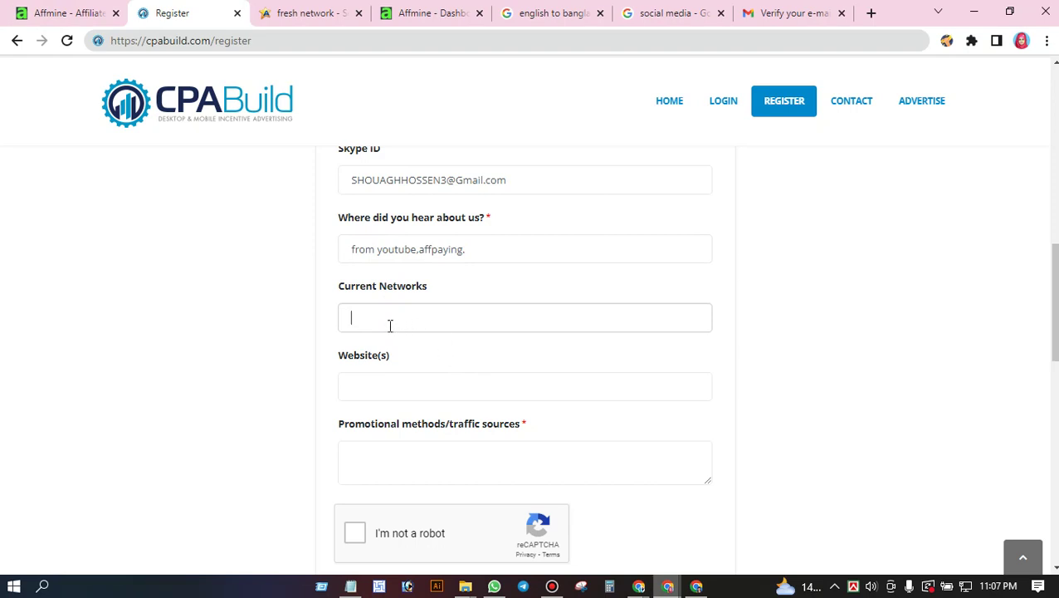
text(affmine)
scroll(390, 332, down, 1)
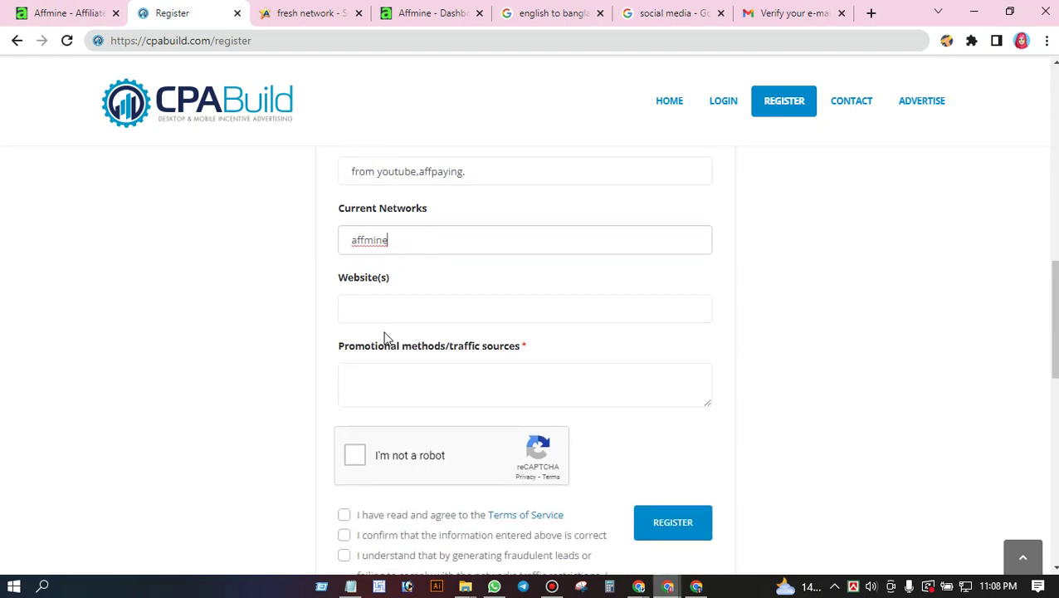
Step: Move down to the Promotional methods/traffic sources field, checking the Affmine answers for reference
click(376, 307)
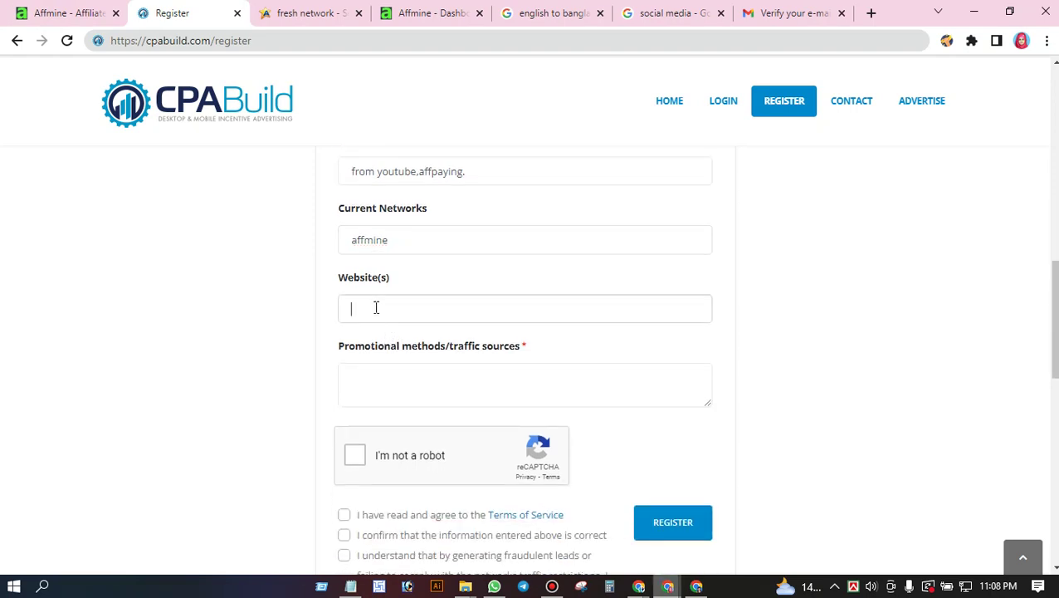
scroll(376, 307, down, 1)
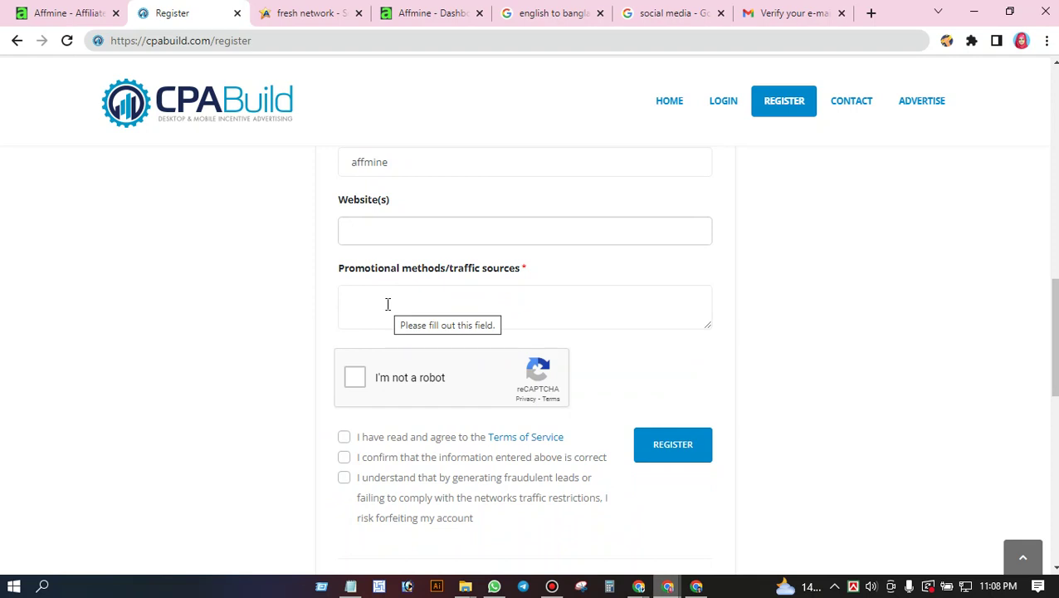
click(367, 292)
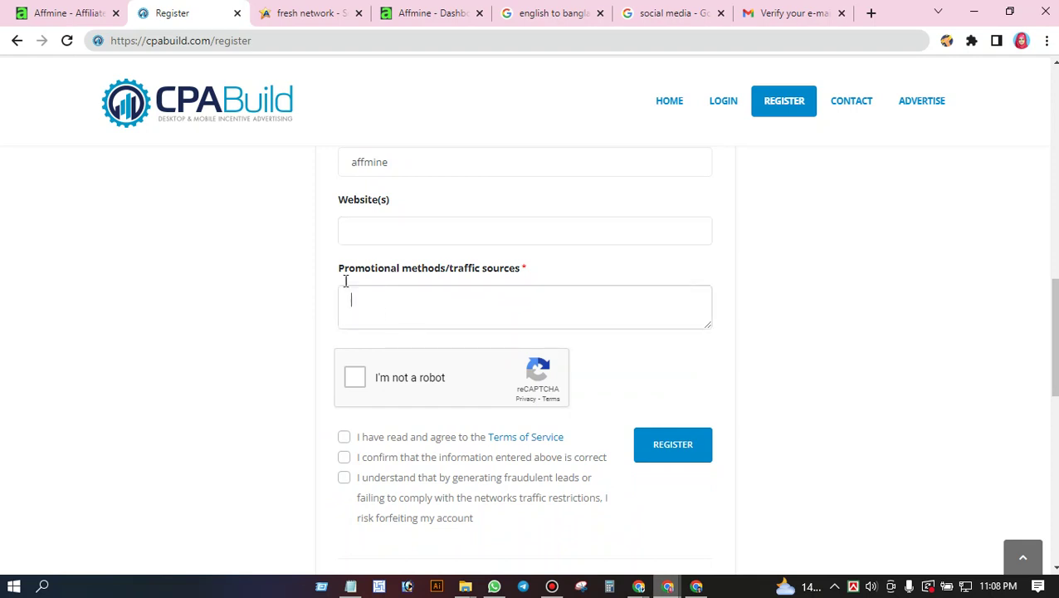
click(50, 14)
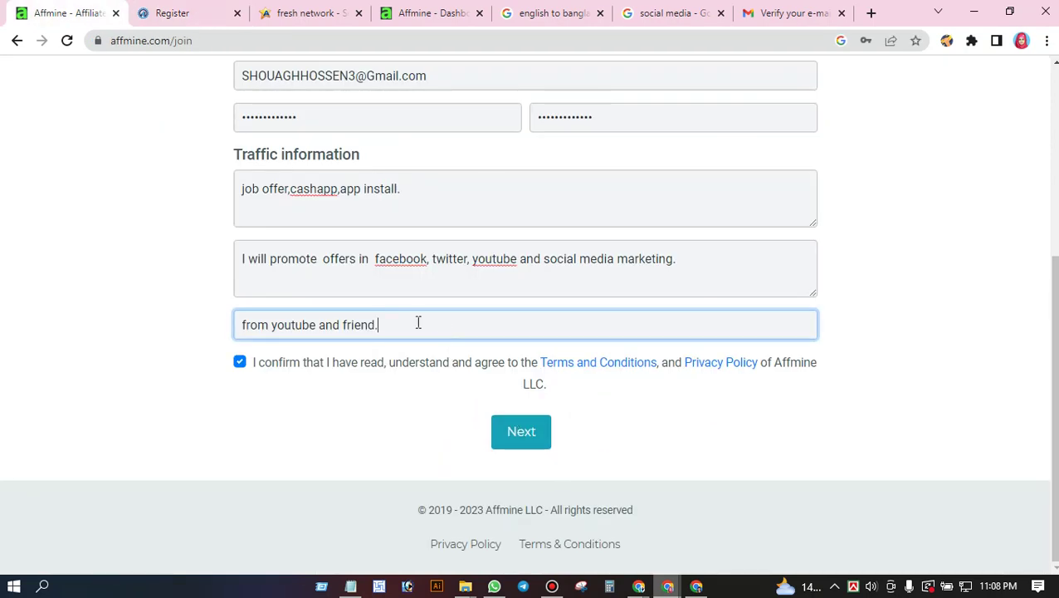
click(208, 12)
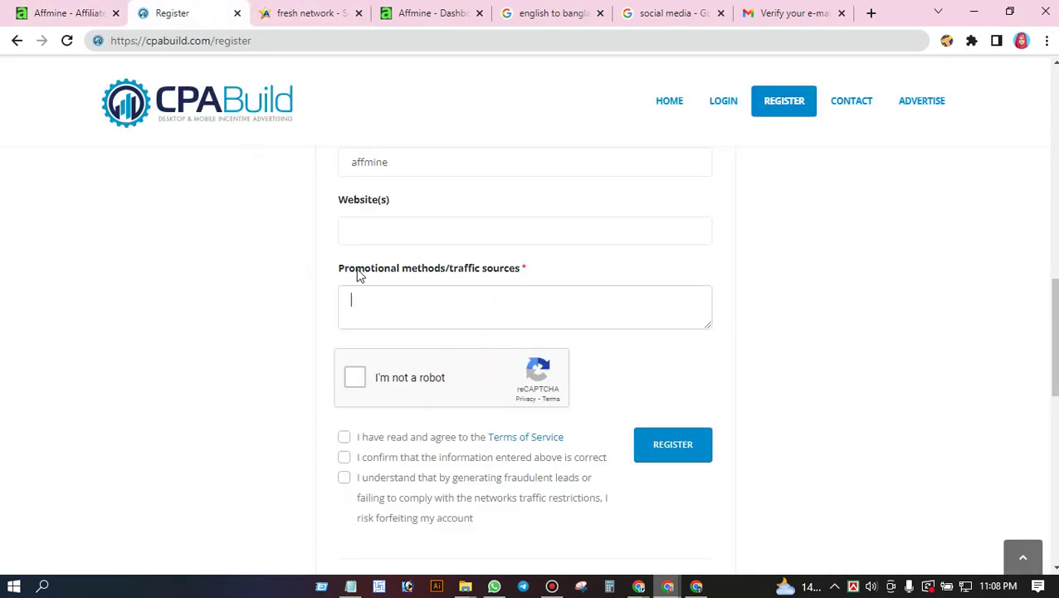
scroll(358, 275, up, 2)
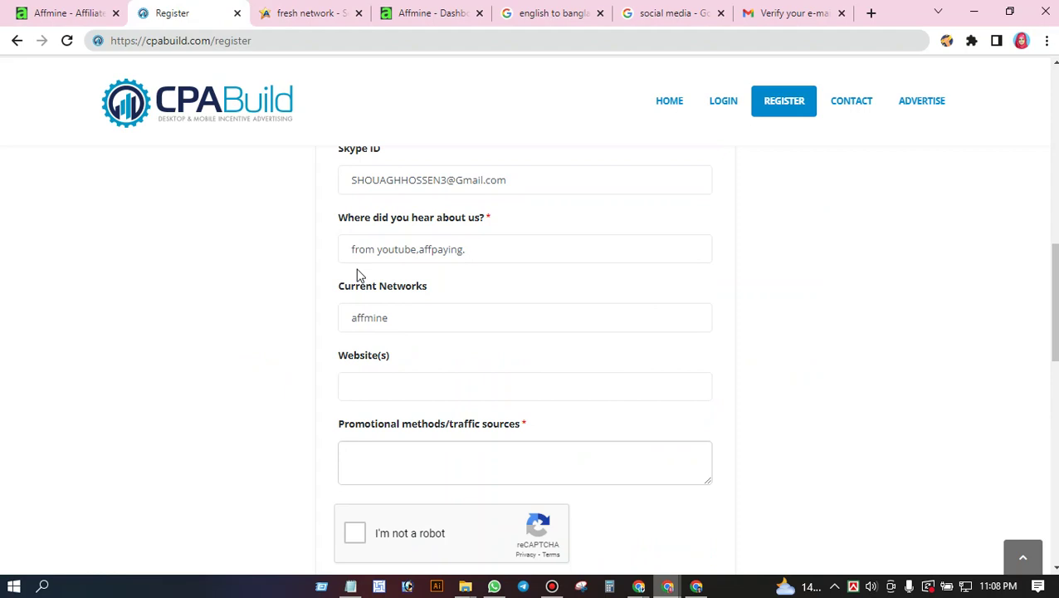
click(58, 11)
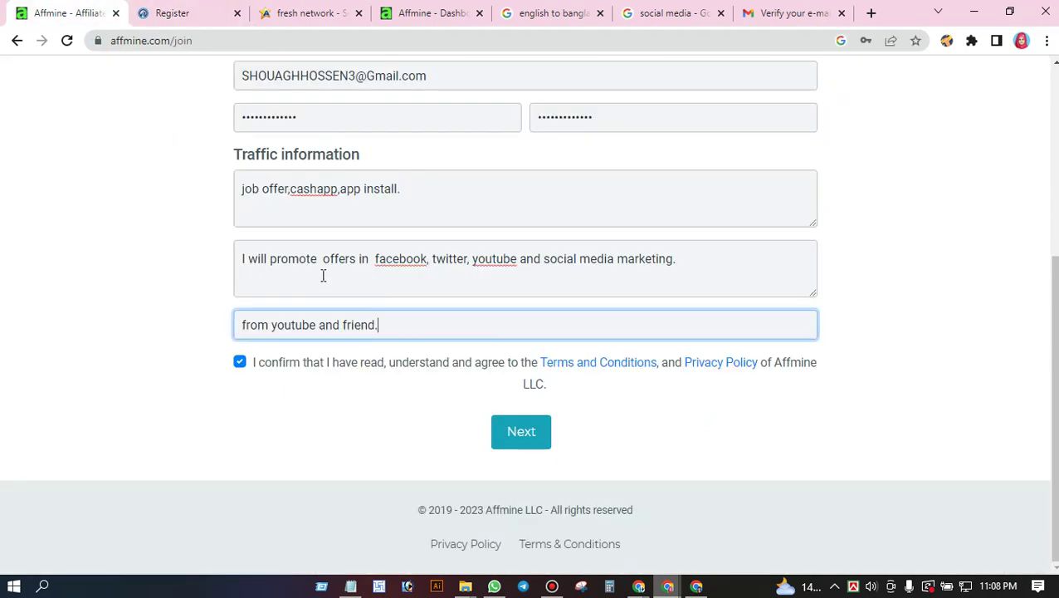
Step: Copy the Affmine promotion sentence and paste it into CPABuild's Promotional methods field
click(243, 258)
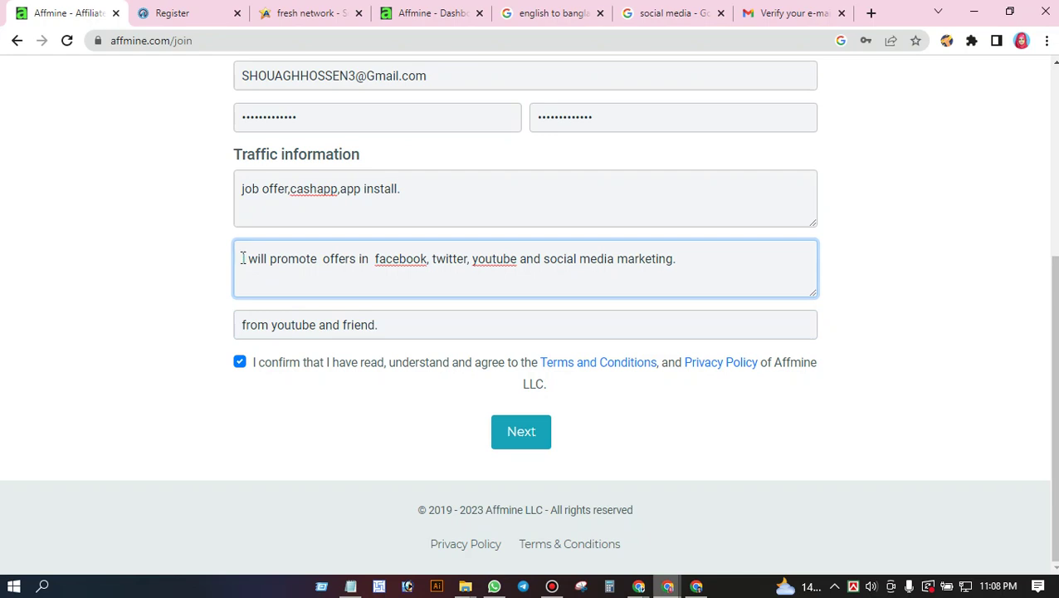
drag(243, 258, 686, 255)
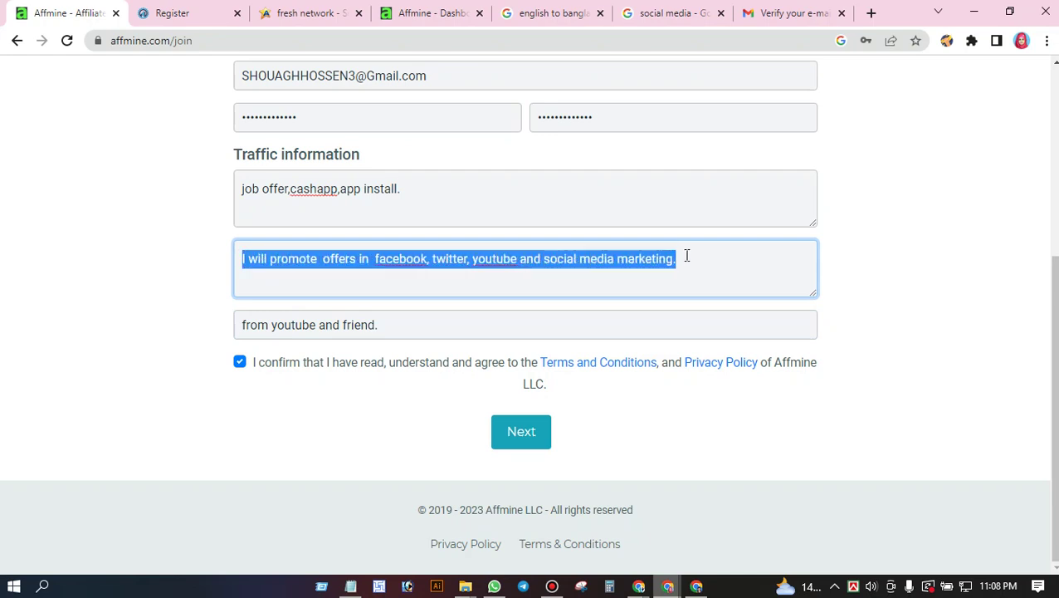
right_click(590, 258)
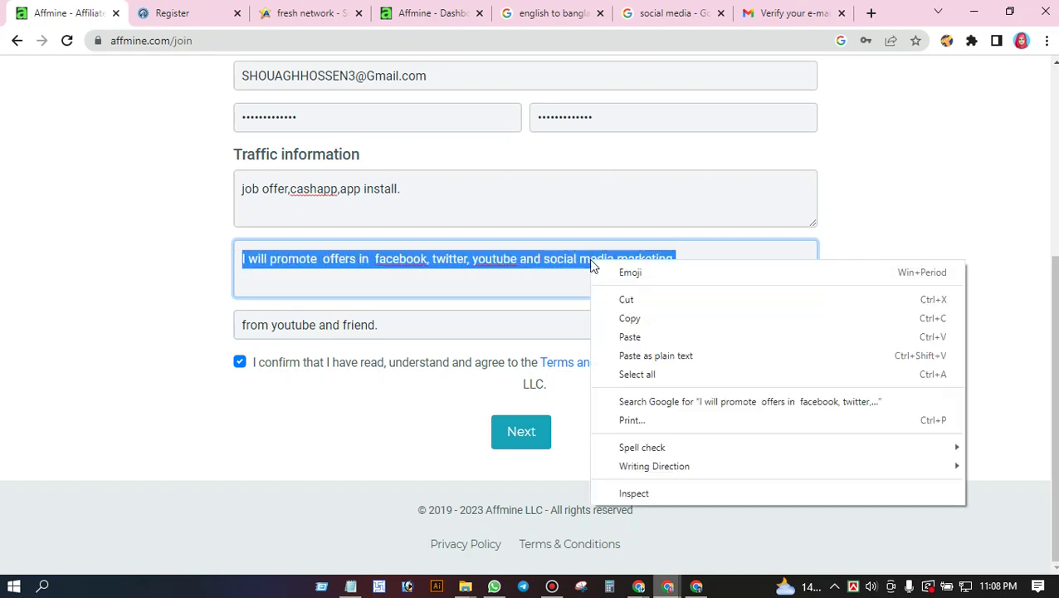
click(633, 325)
click(692, 265)
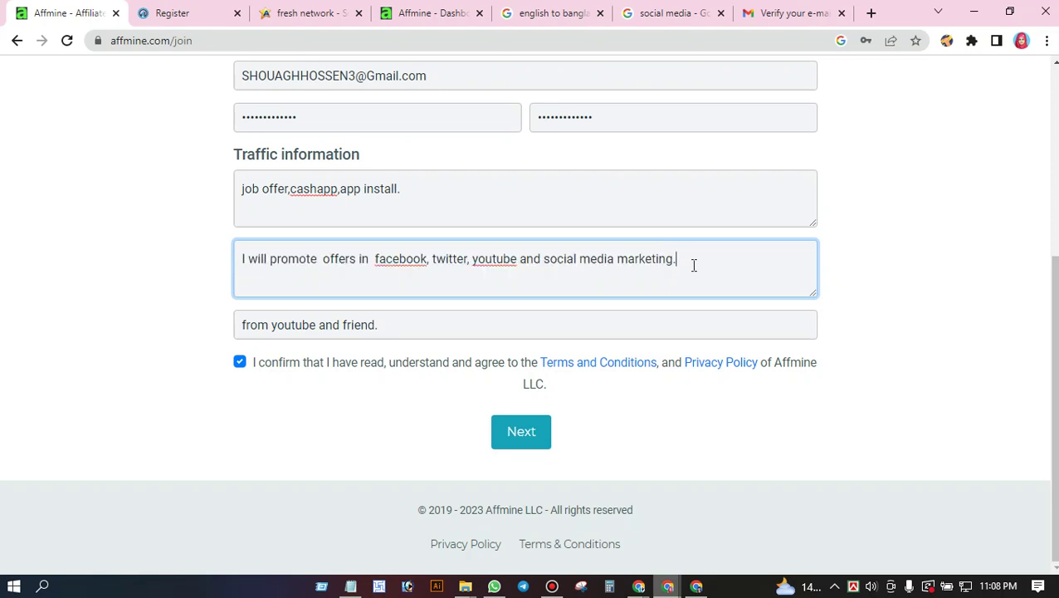
click(176, 8)
scroll(447, 371, down, 1)
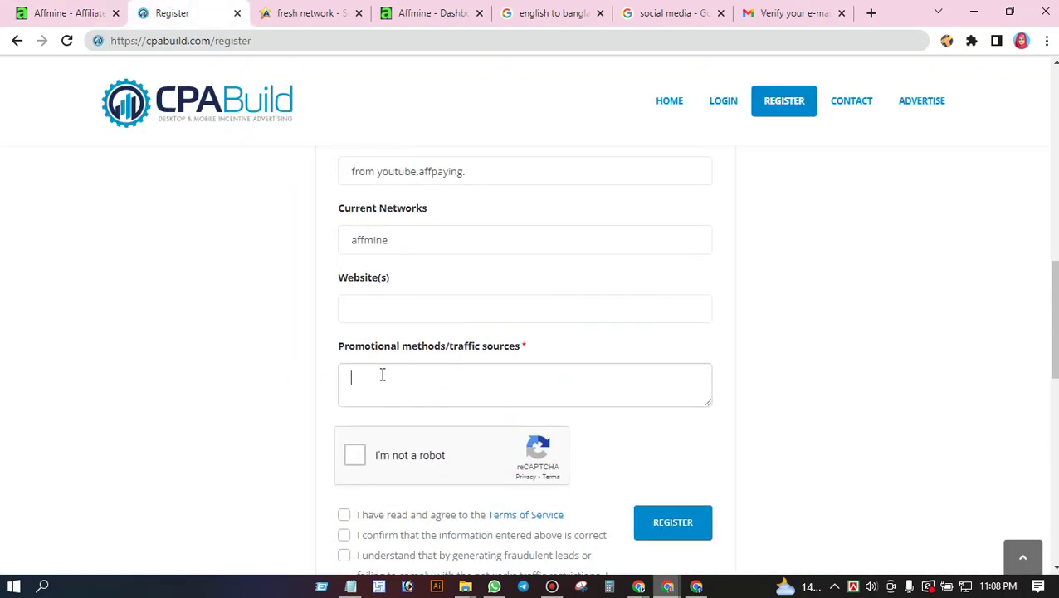
key(ctrl+v)
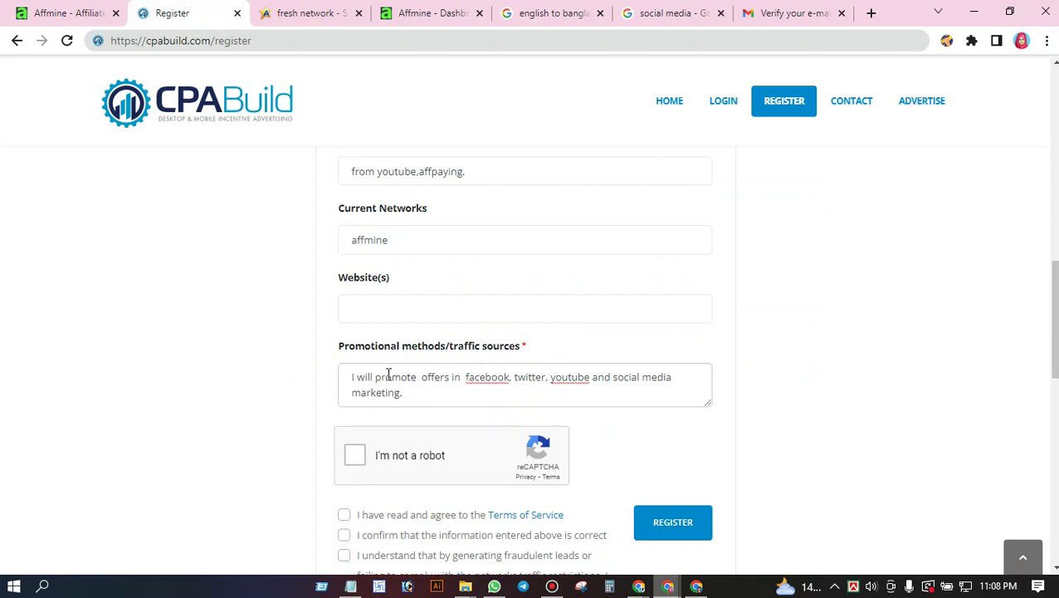
Step: Review the pasted sentence about facebook, twitter, youtube and social media marketing
scroll(387, 374, down, 1)
scroll(402, 375, up, 1)
scroll(402, 375, up, 2)
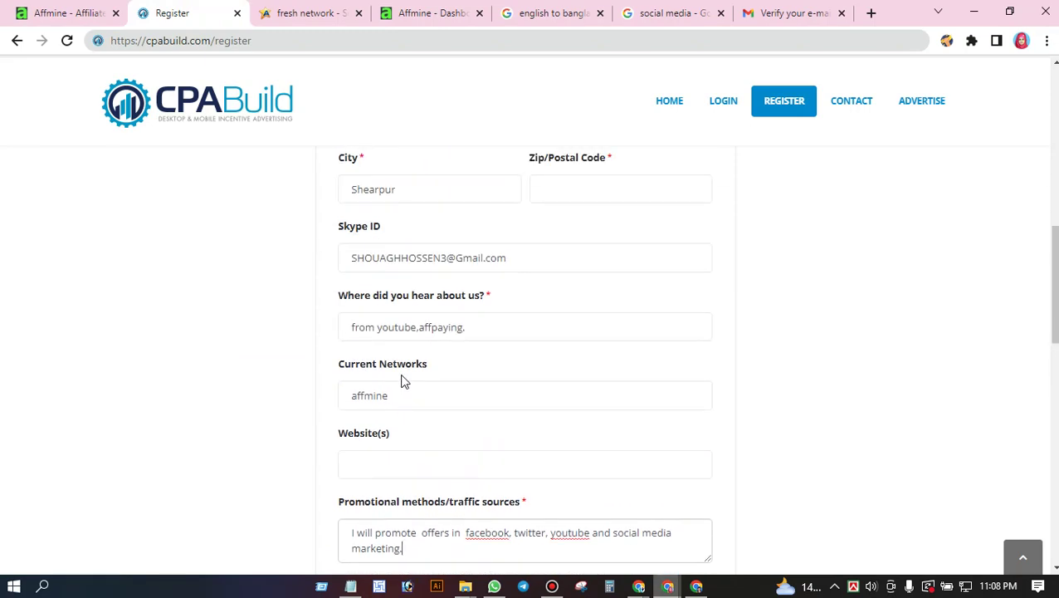
scroll(401, 380, down, 4)
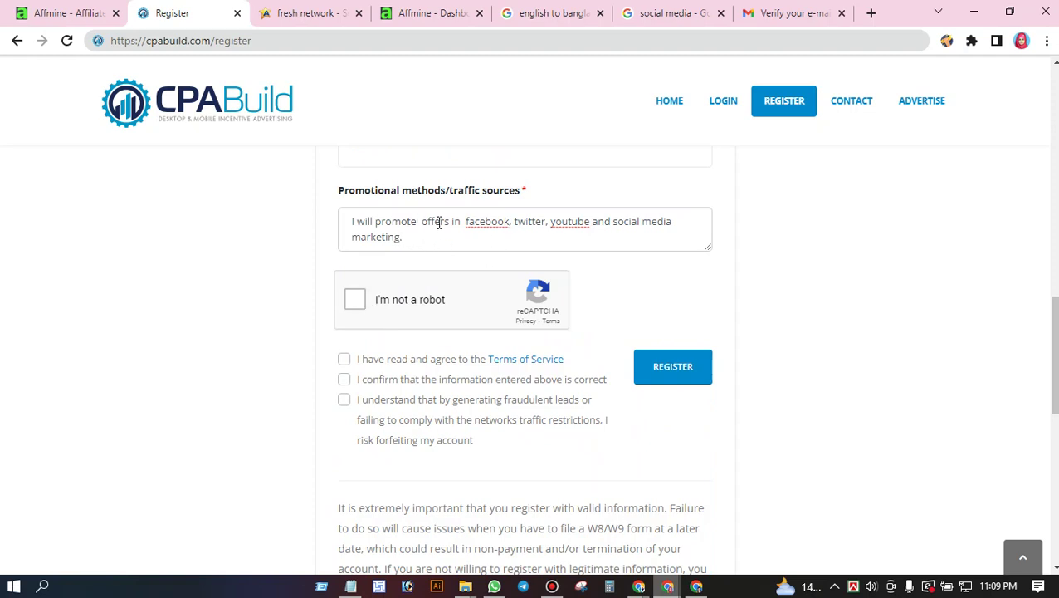
drag(439, 221, 567, 222)
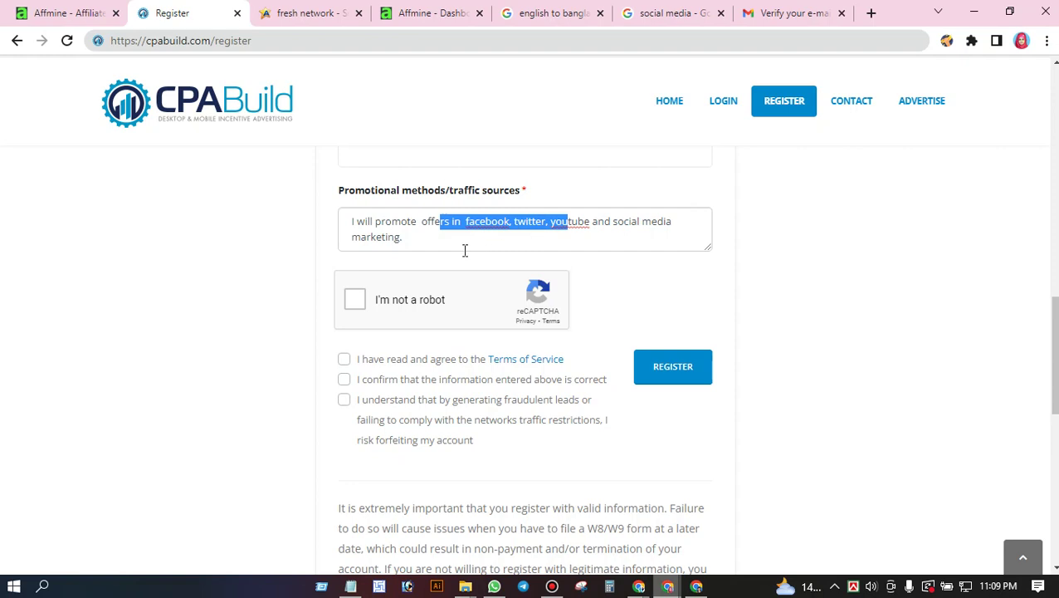
click(416, 237)
drag(403, 237, 354, 220)
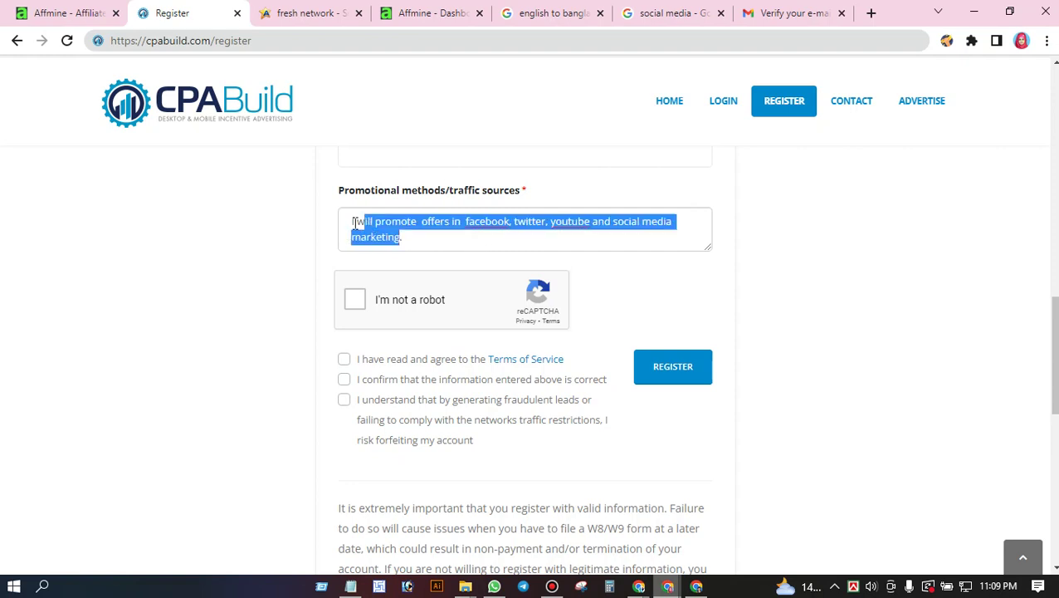
click(421, 237)
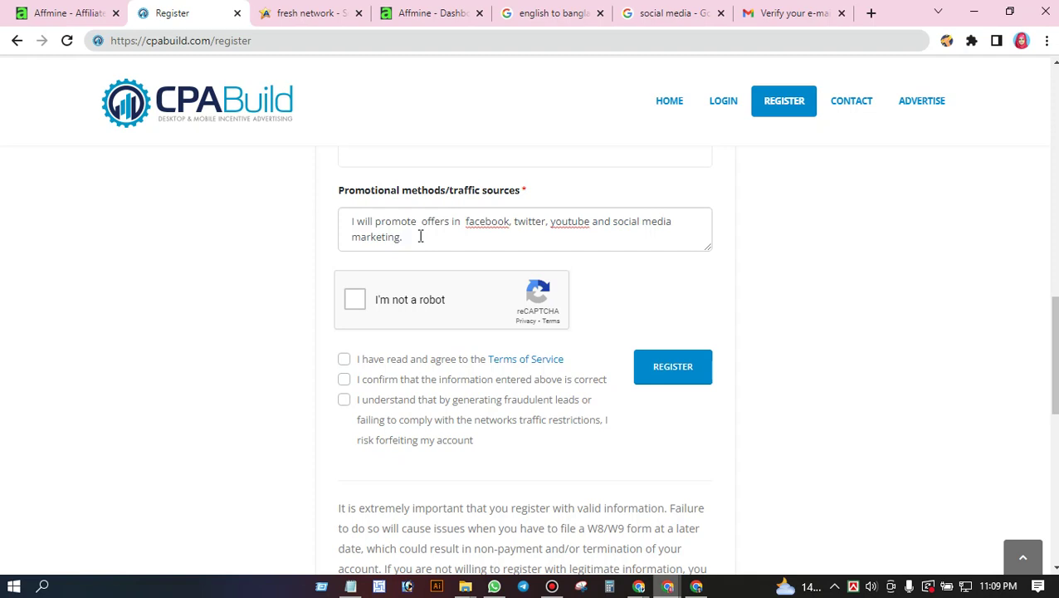
drag(430, 220, 563, 222)
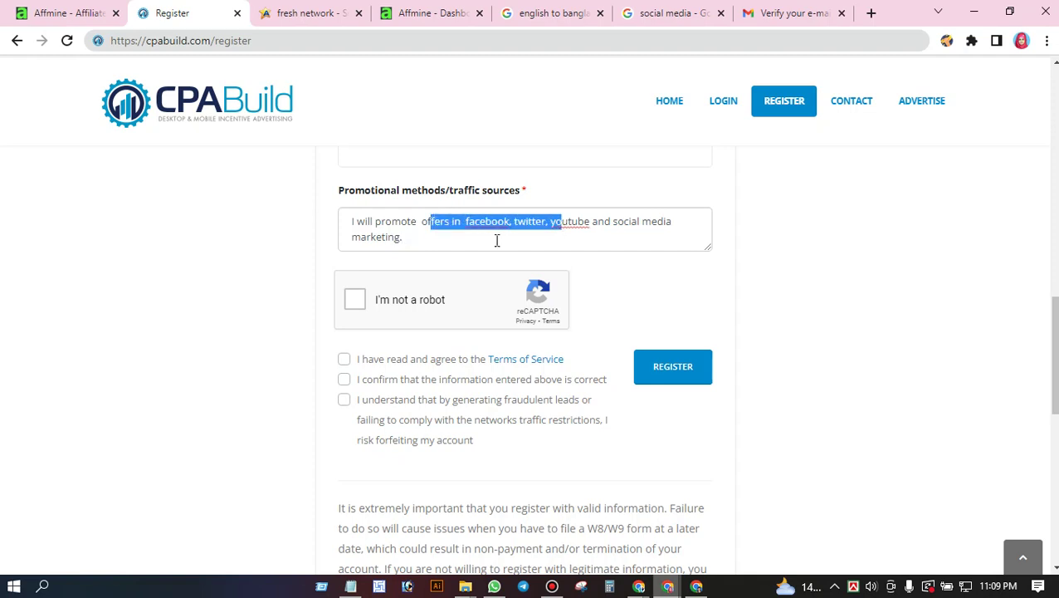
click(420, 238)
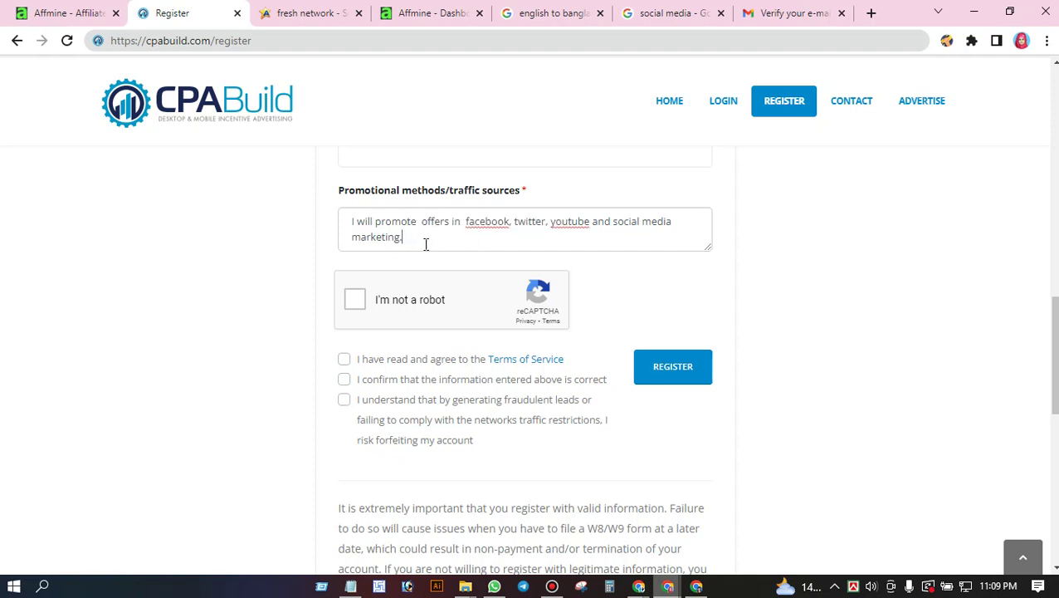
Step: Pass the 'I'm not a robot' reCAPTCHA check
click(355, 301)
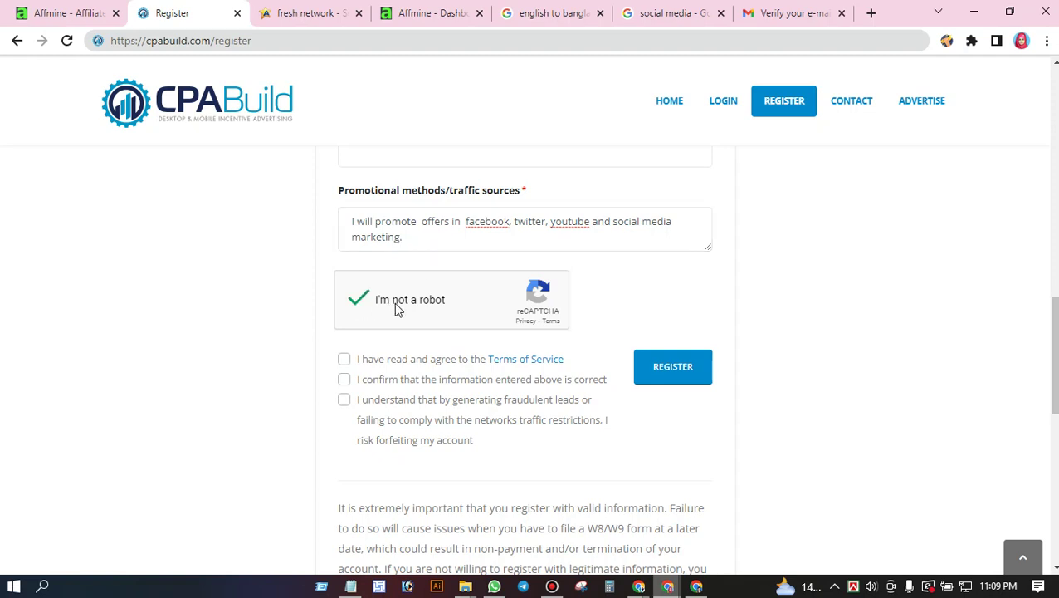
scroll(433, 329, up, 7)
scroll(432, 315, up, 3)
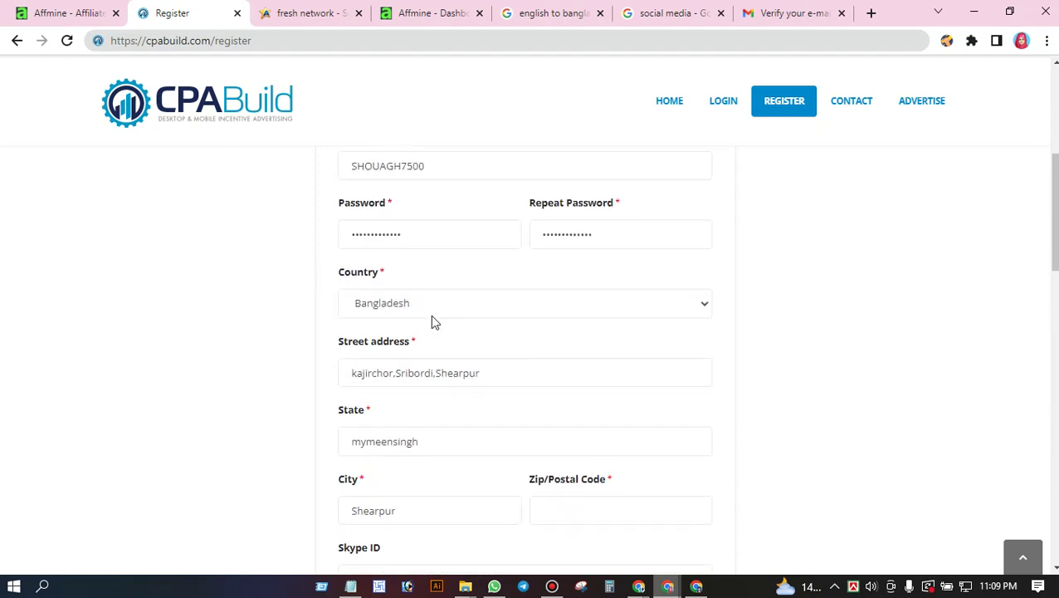
scroll(432, 315, down, 1)
scroll(432, 315, down, 12)
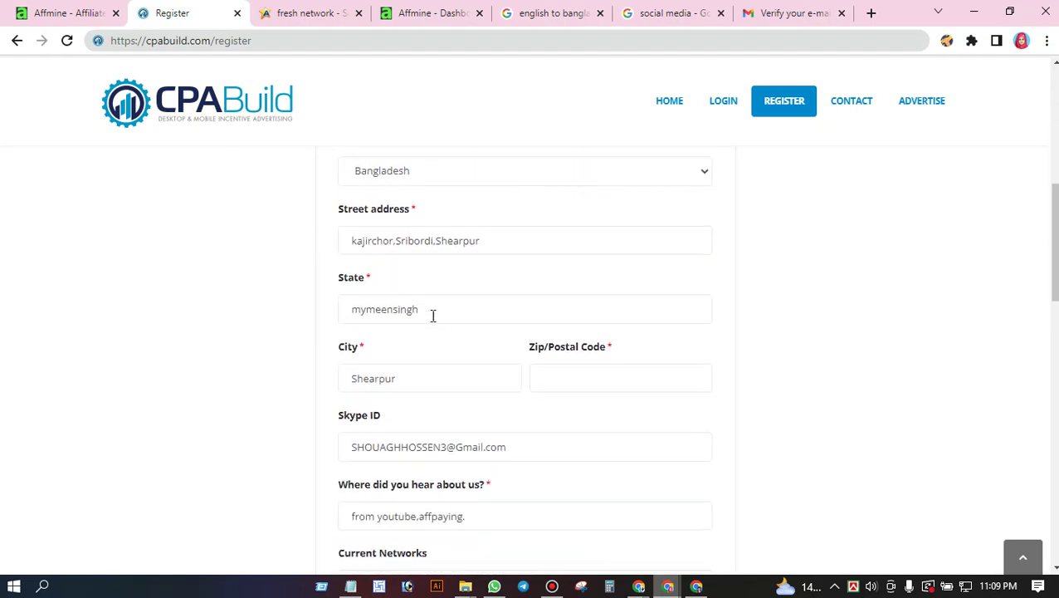
scroll(432, 315, up, 3)
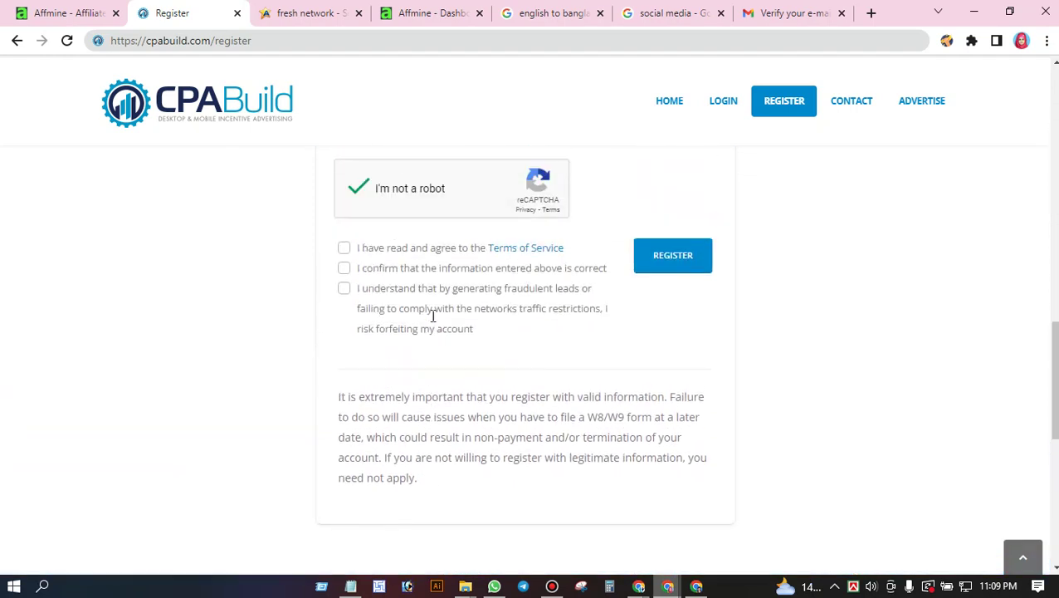
scroll(431, 320, up, 7)
scroll(431, 319, up, 6)
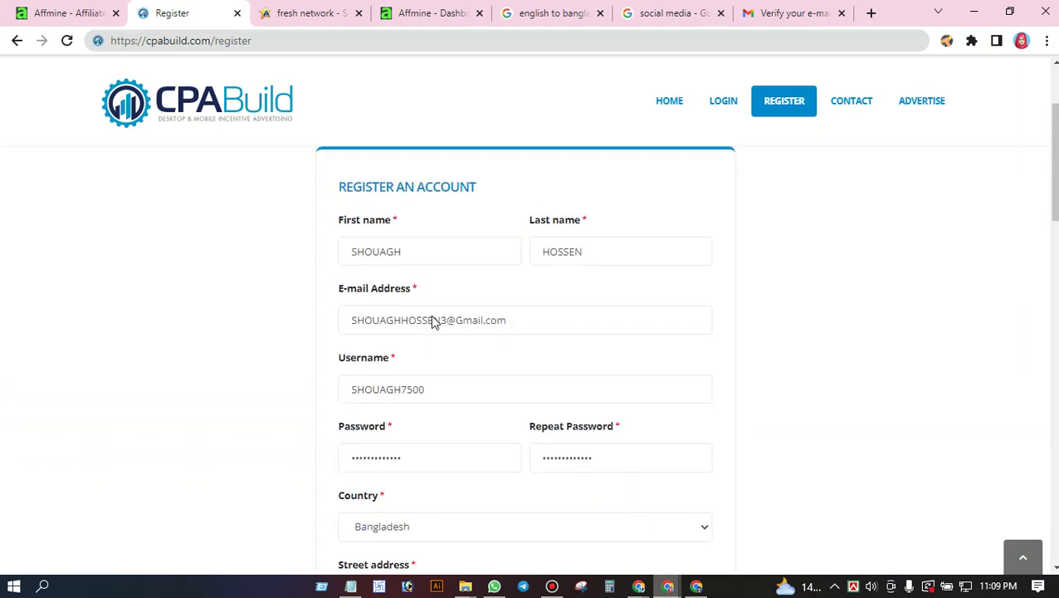
scroll(467, 319, down, 1)
scroll(465, 322, down, 12)
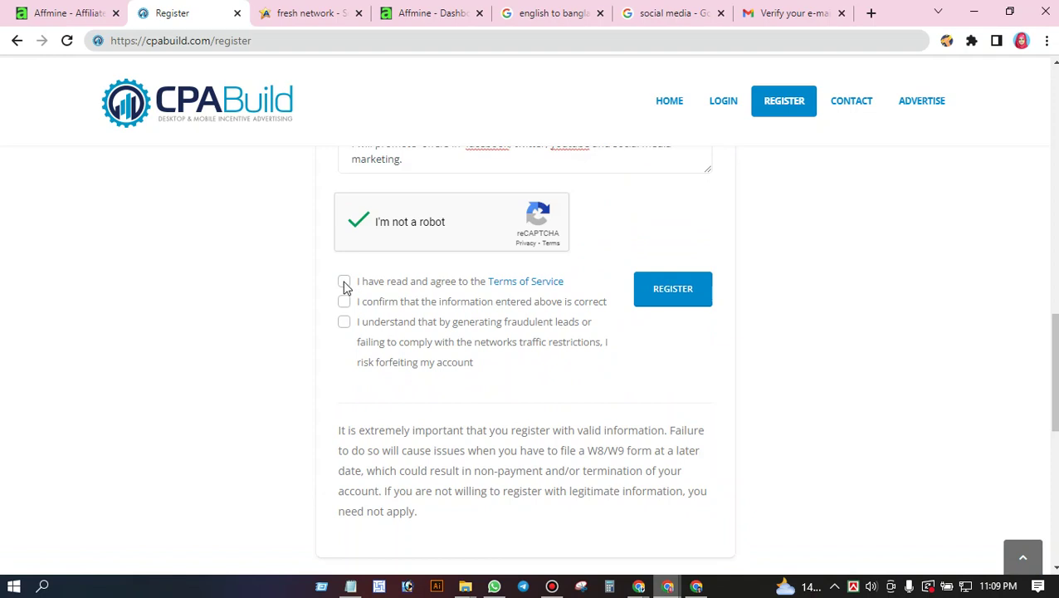
Step: Tick the Terms of Service, information-correct and fraudulent-leads agreement boxes
click(343, 281)
click(344, 301)
click(344, 324)
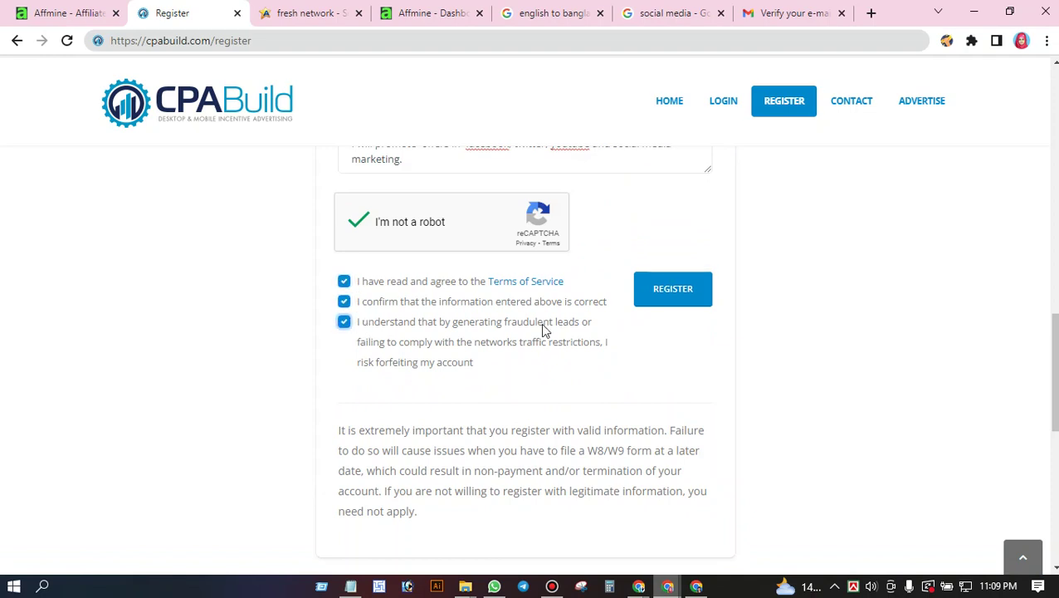
scroll(534, 280, up, 9)
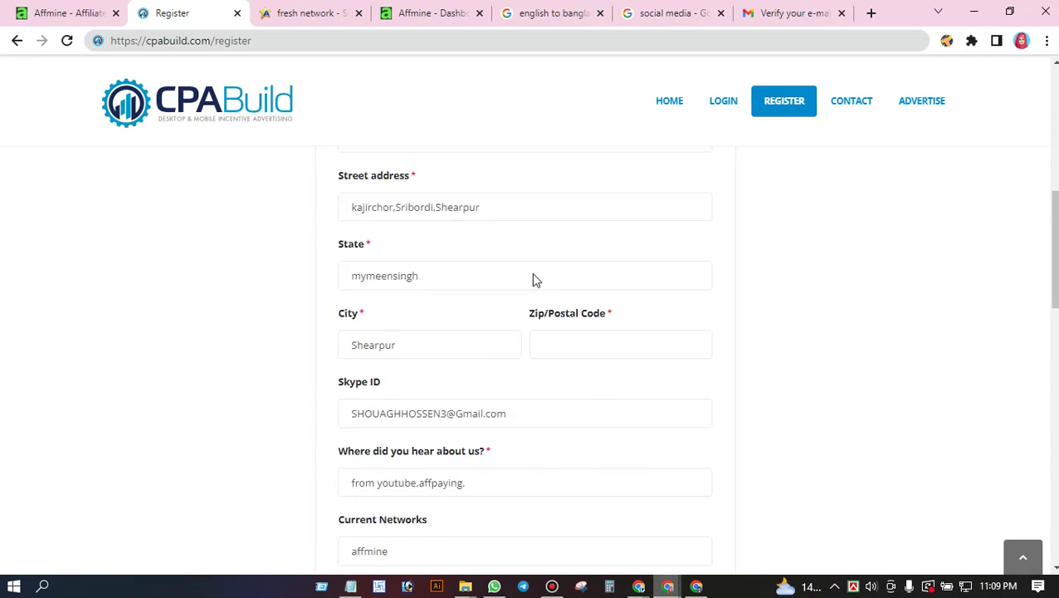
scroll(534, 280, up, 1)
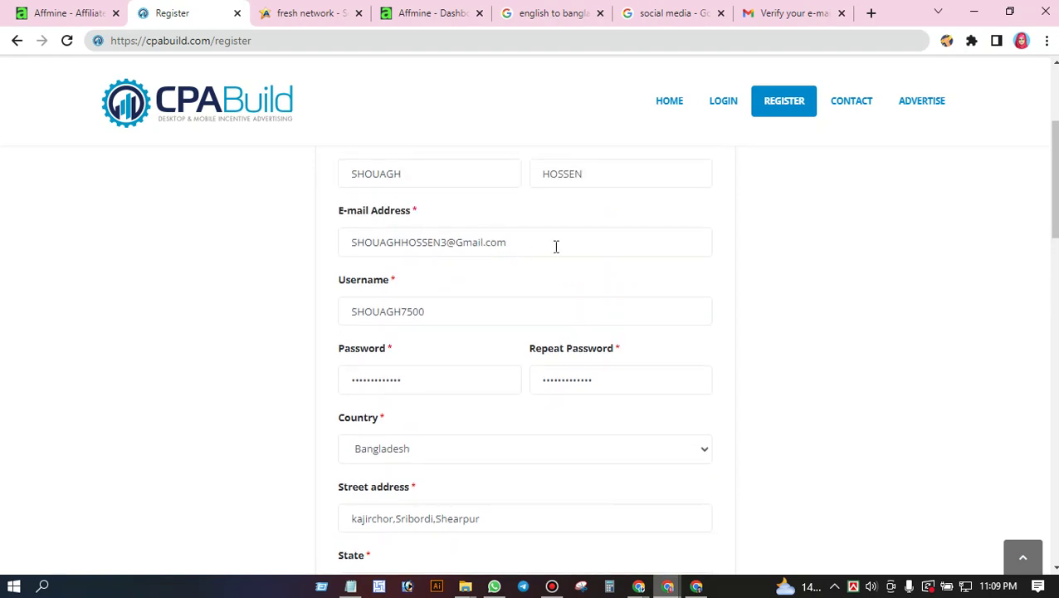
scroll(556, 247, up, 1)
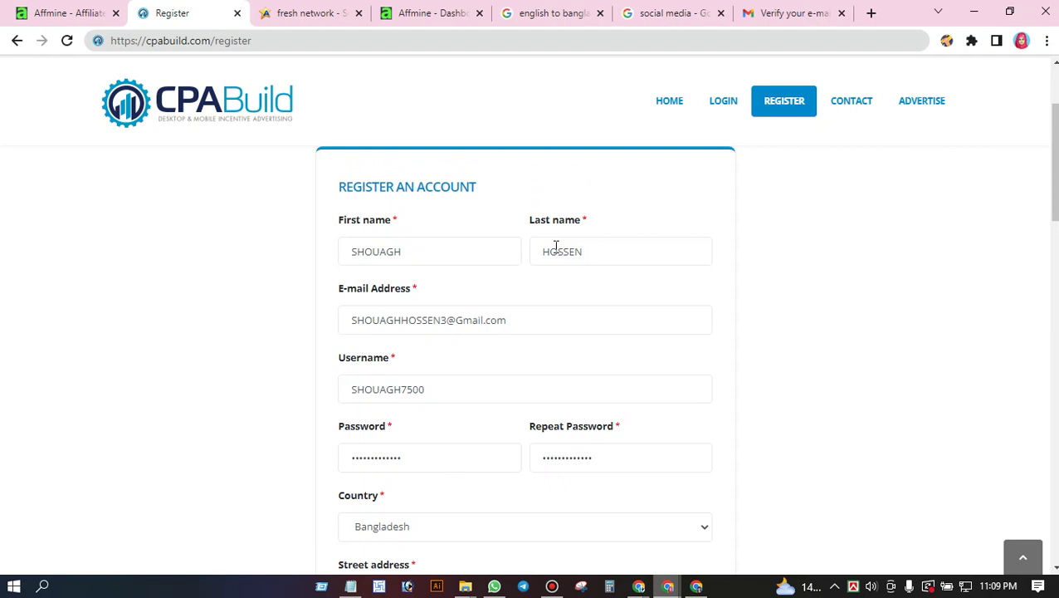
click(1022, 39)
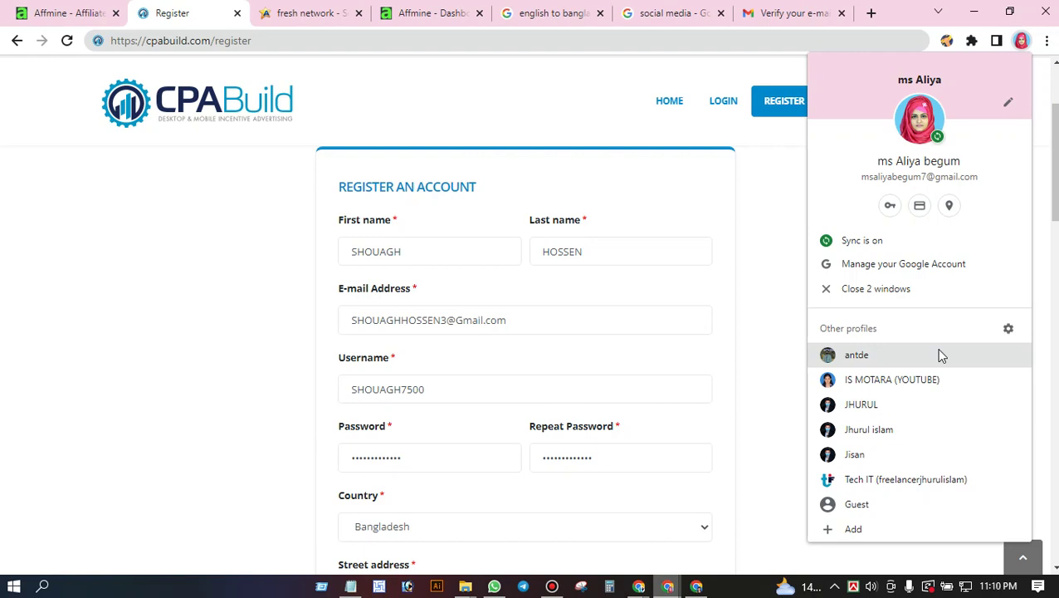
Step: Open a window for the other Chrome profile, check its signed-in e-mail, then return to CPABuild
click(939, 354)
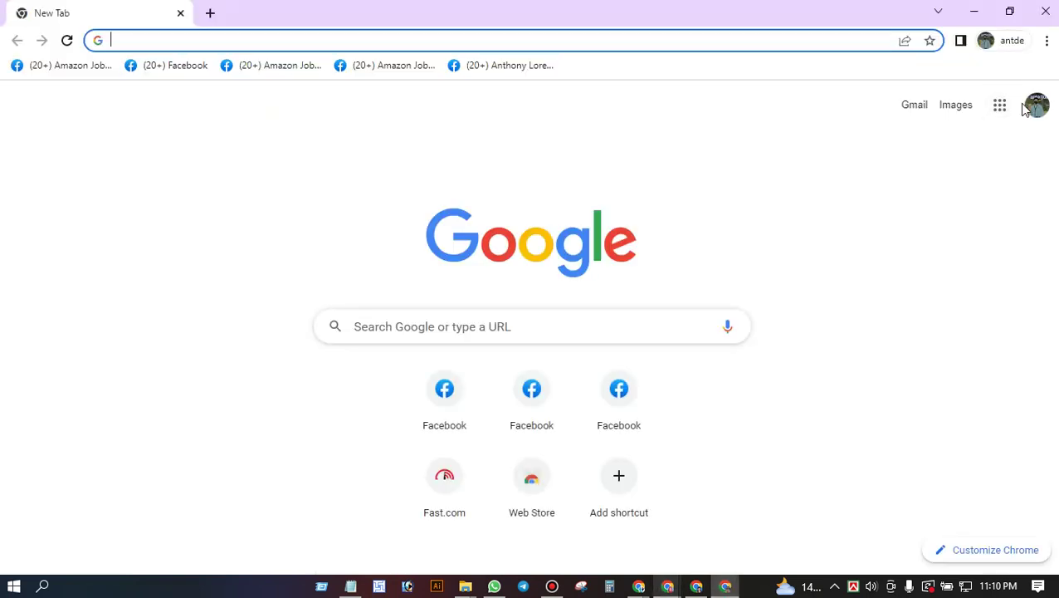
click(1037, 107)
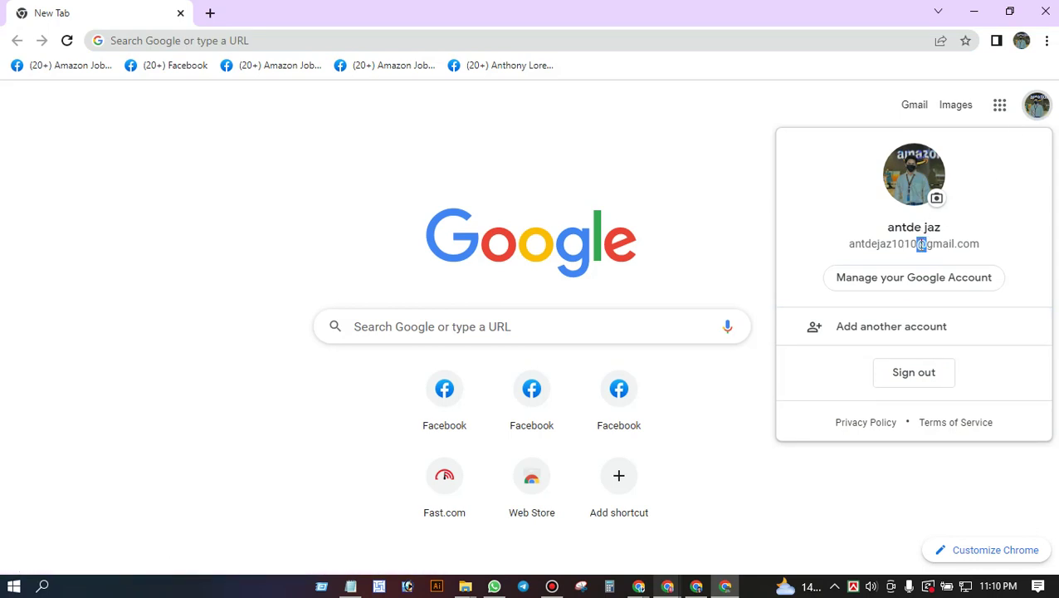
triple_click(920, 244)
key(ctrl+c)
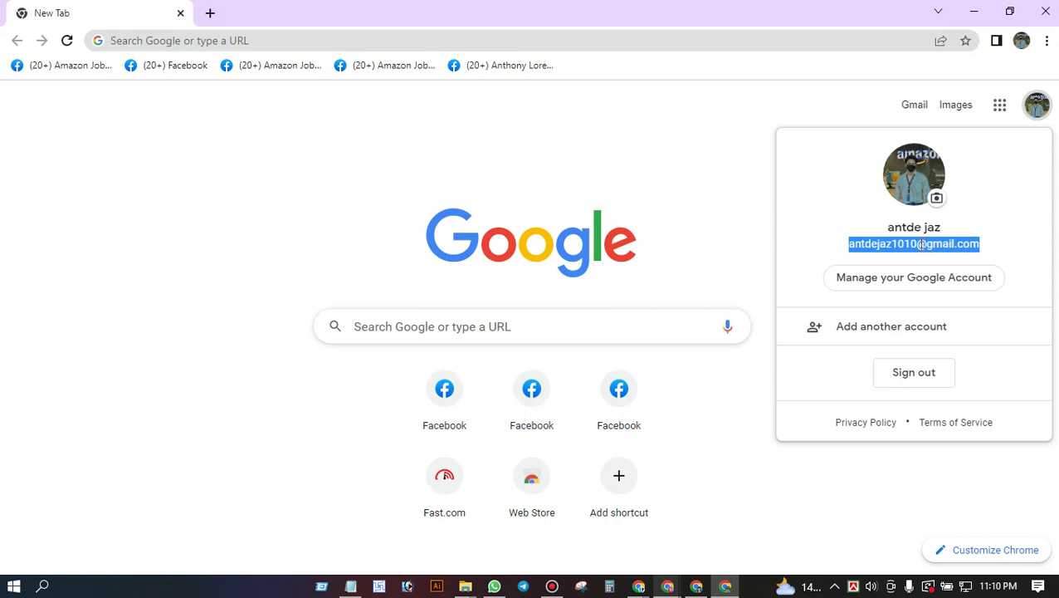
click(647, 166)
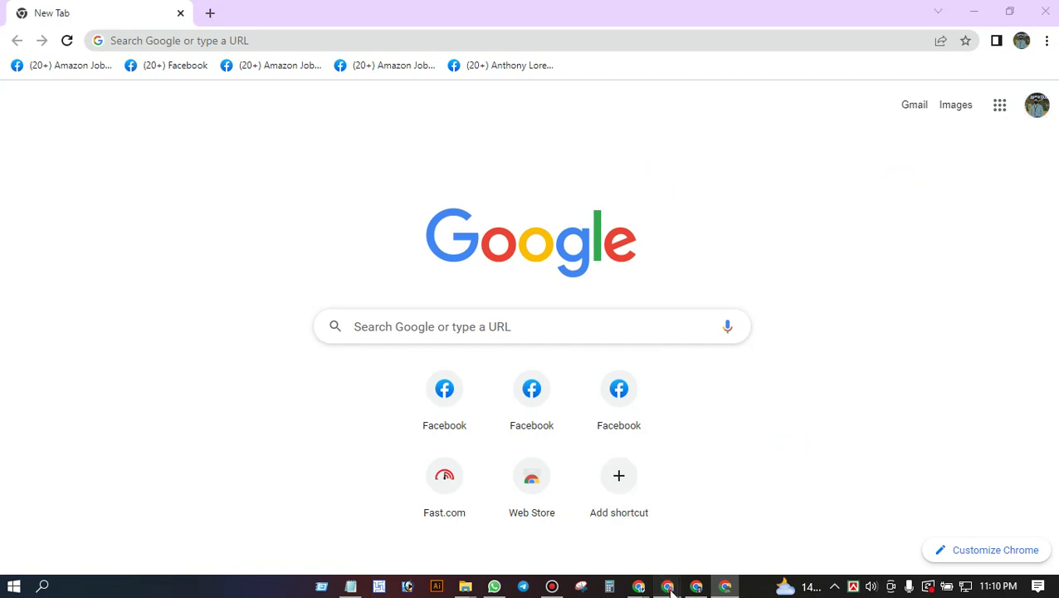
mouse_move(667, 586)
click(615, 511)
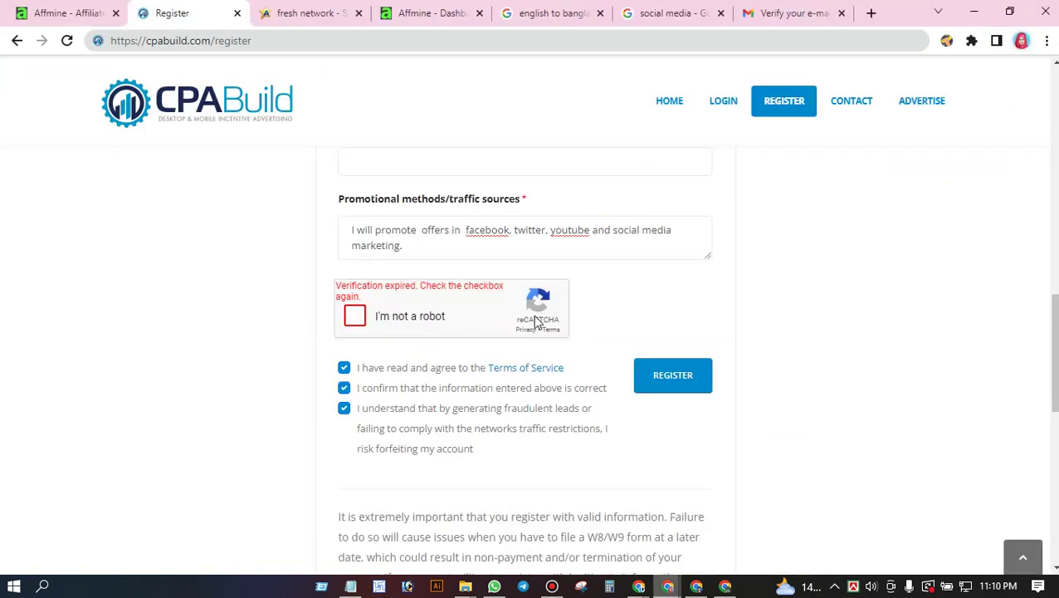
Step: Replace the E-mail Address entry with the copied Gmail address
scroll(542, 303, up, 4)
scroll(541, 303, up, 6)
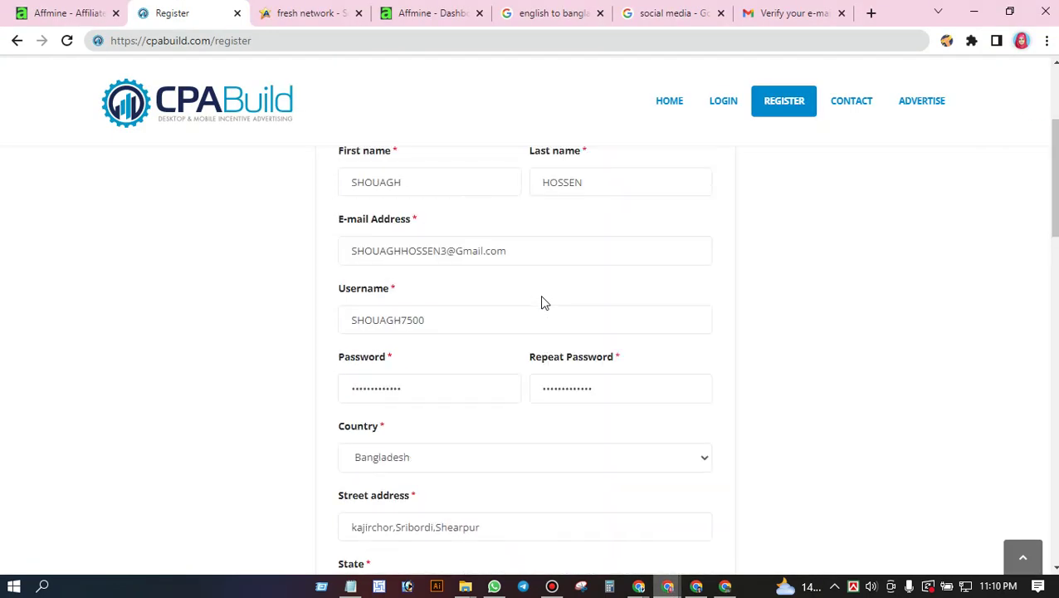
drag(541, 334, 331, 346)
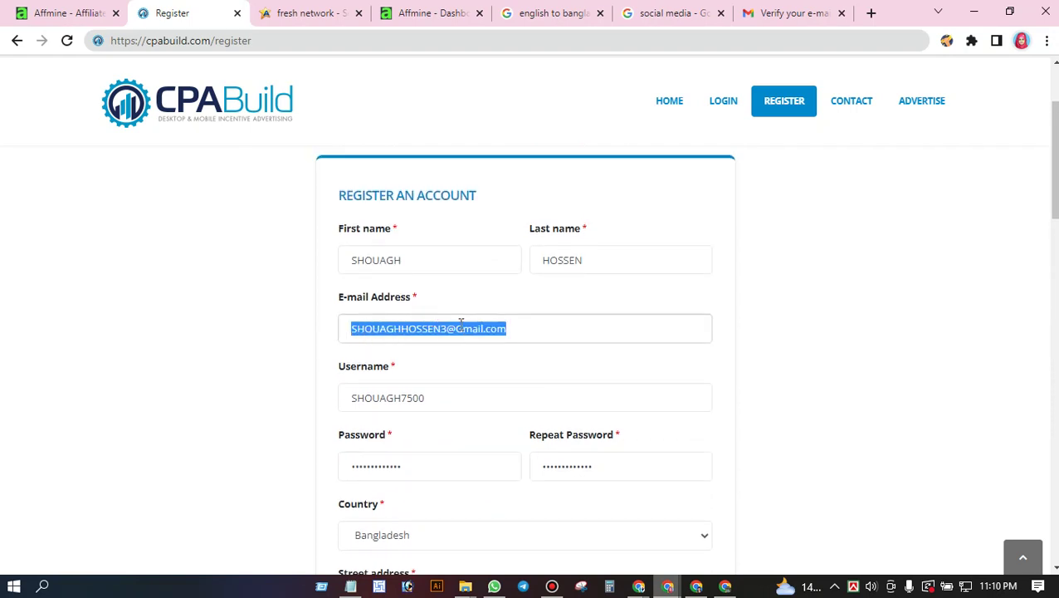
click(516, 328)
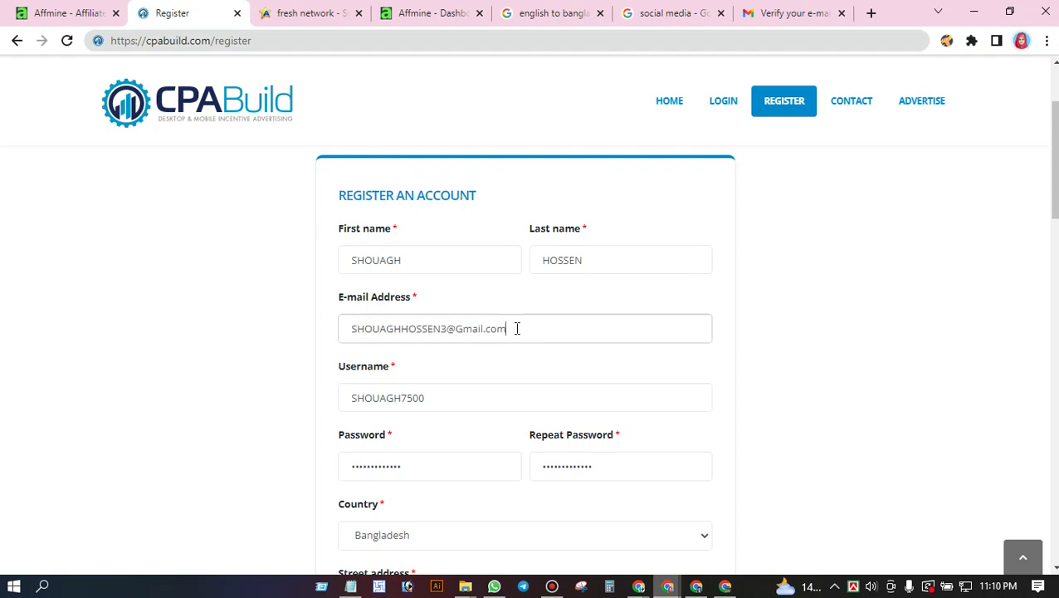
drag(516, 328, 315, 335)
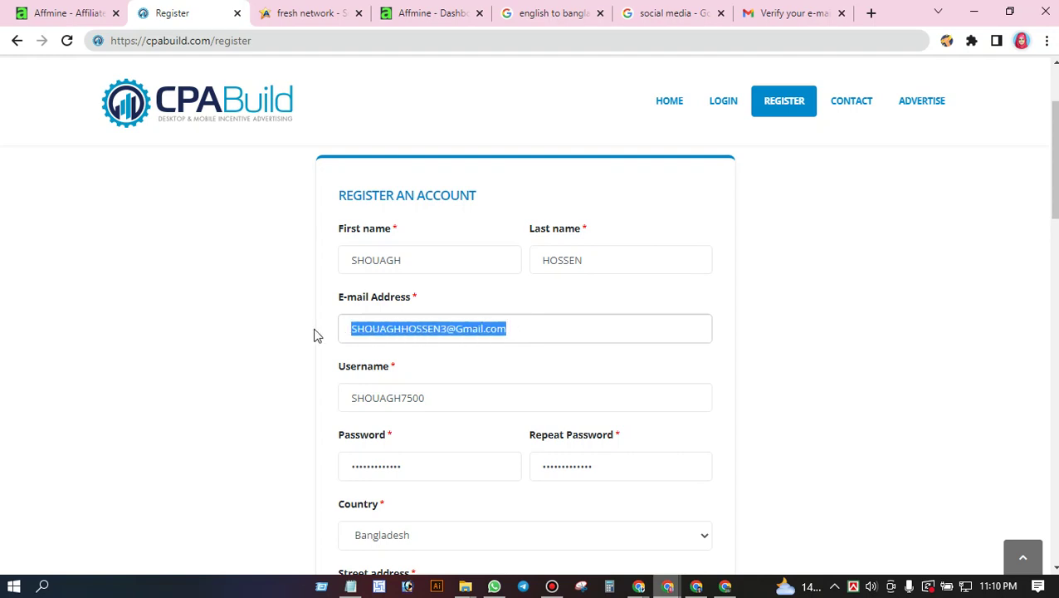
key(ctrl+v)
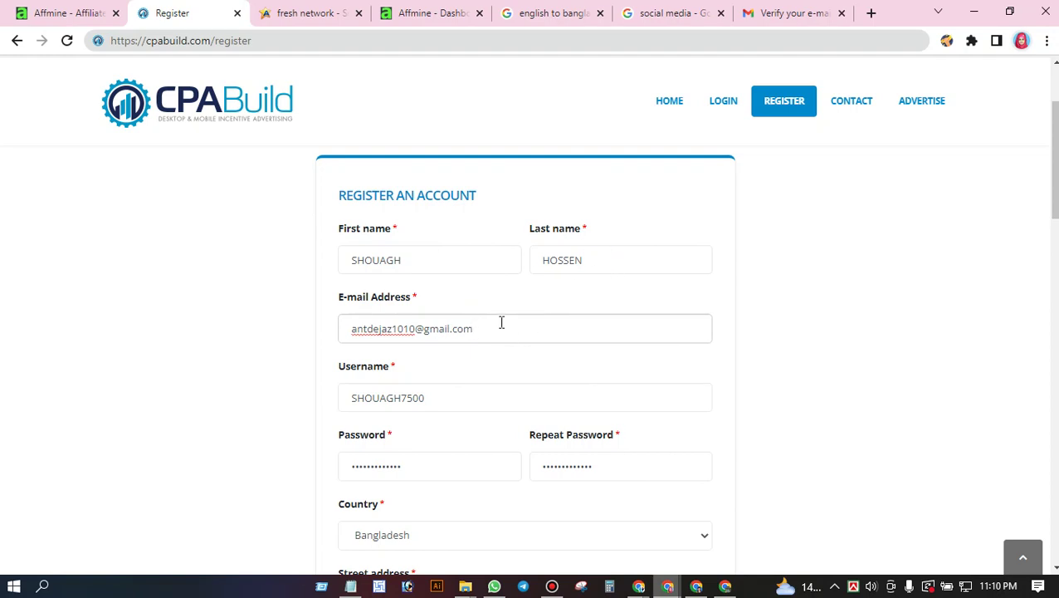
Step: Re-tick the expired 'I'm not a robot' reCAPTCHA
scroll(501, 323, down, 3)
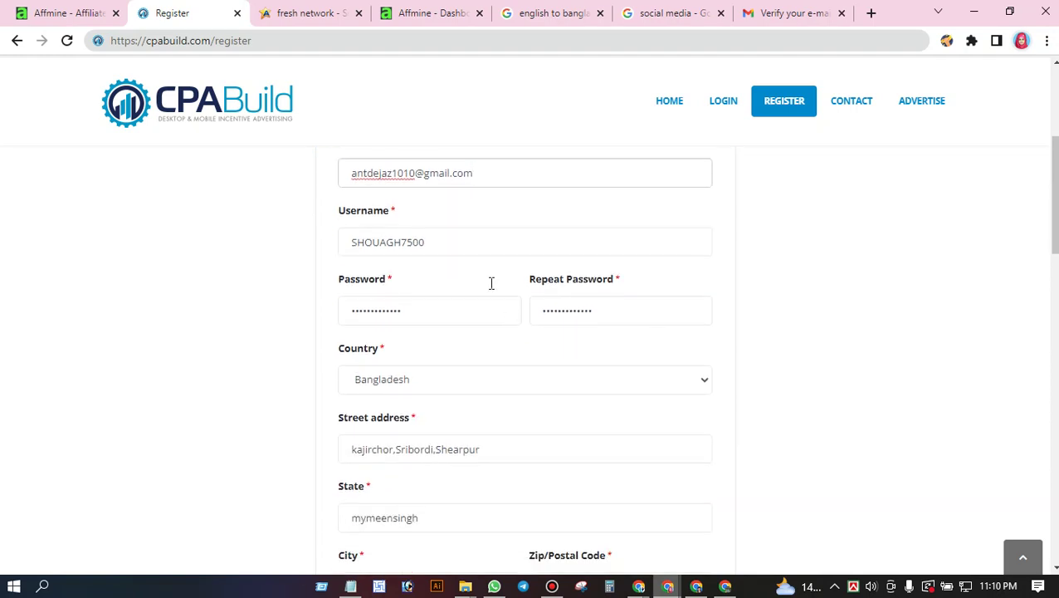
scroll(470, 246, down, 3)
scroll(486, 305, down, 8)
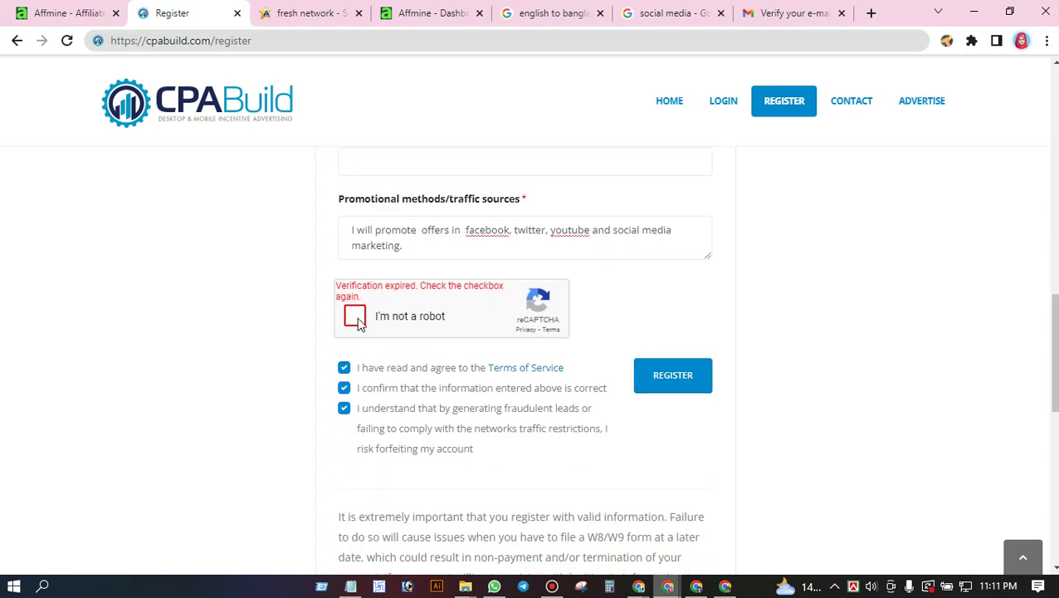
click(357, 320)
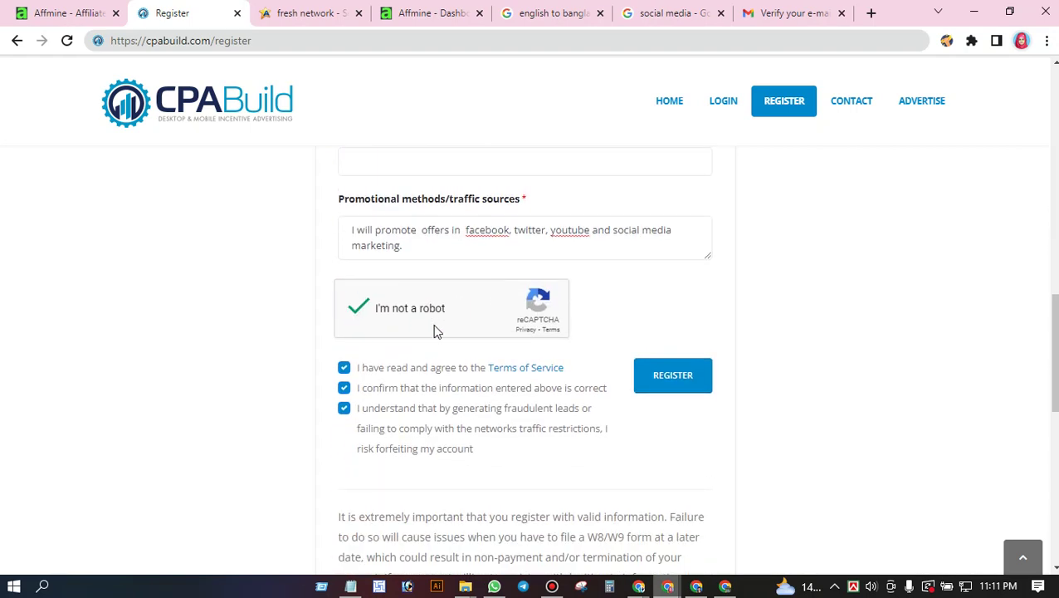
Step: Review the name and e-mail entries and submit, revealing the missing Zip/Postal Code
scroll(438, 331, up, 10)
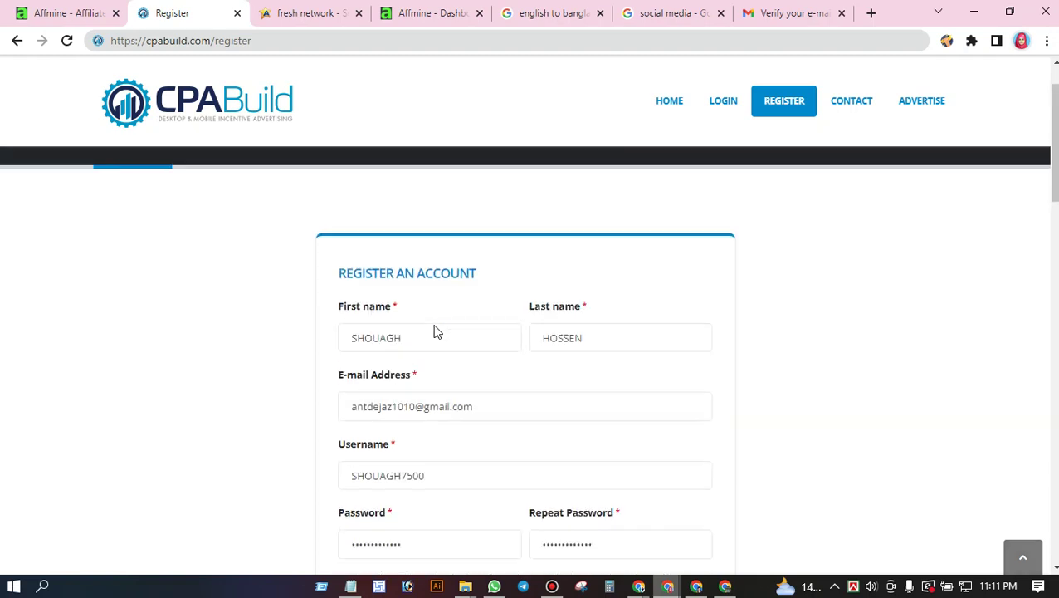
drag(403, 338, 362, 338)
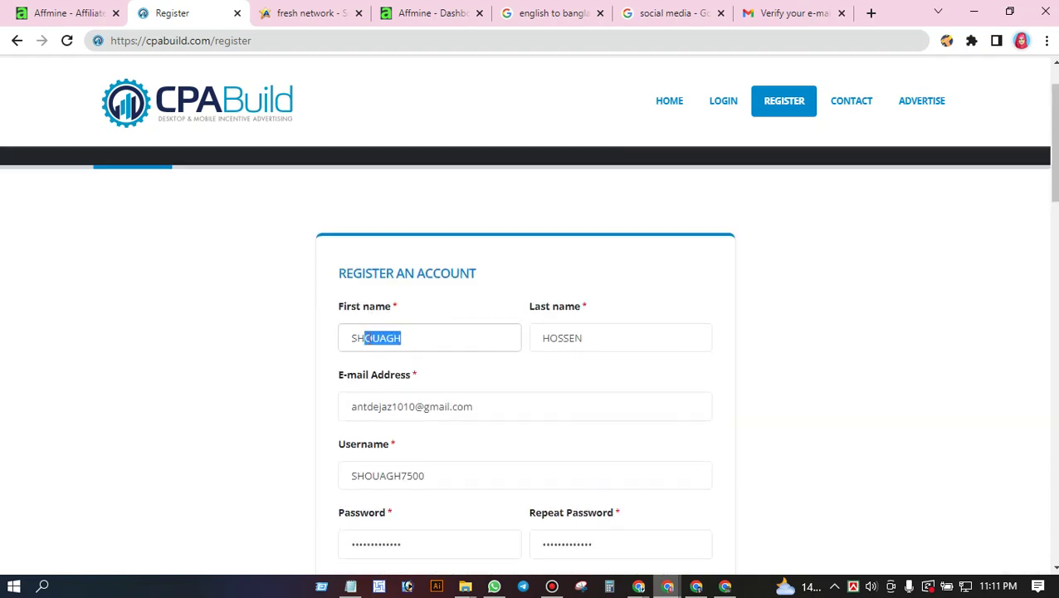
double_click(570, 338)
click(479, 406)
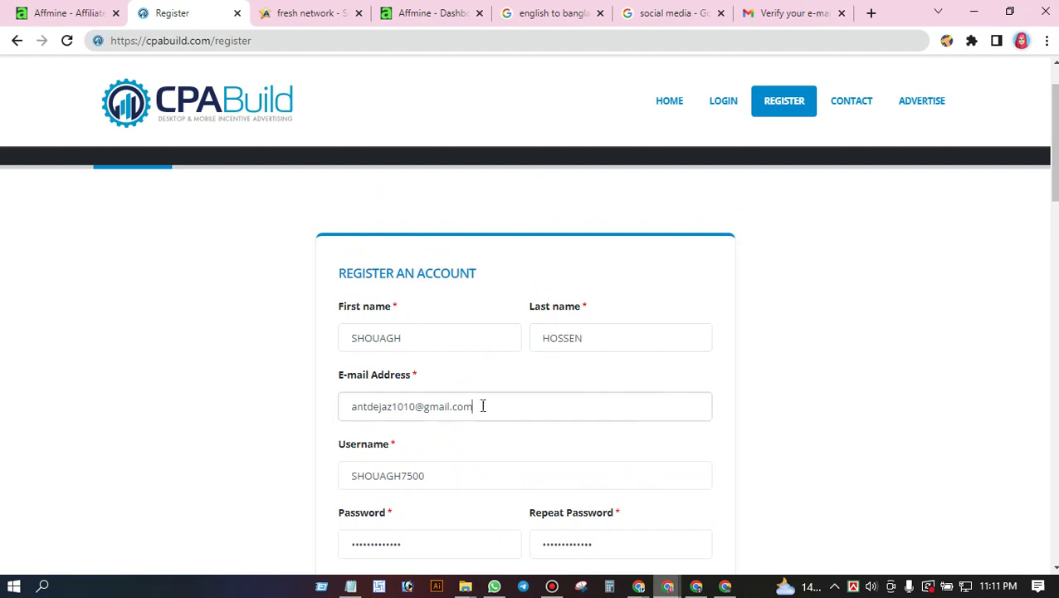
scroll(489, 403, down, 3)
scroll(491, 402, down, 9)
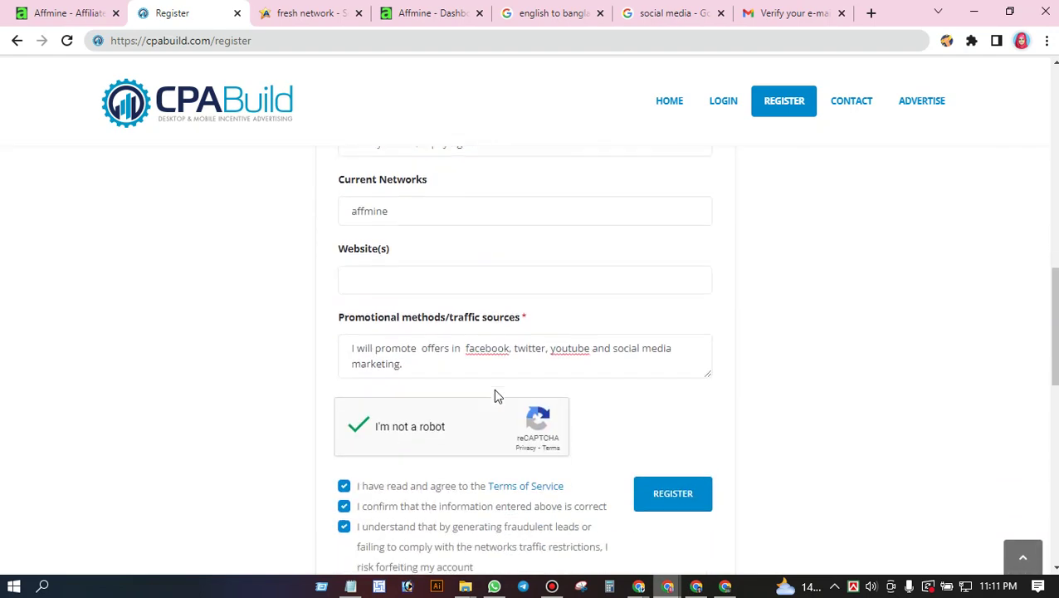
click(659, 383)
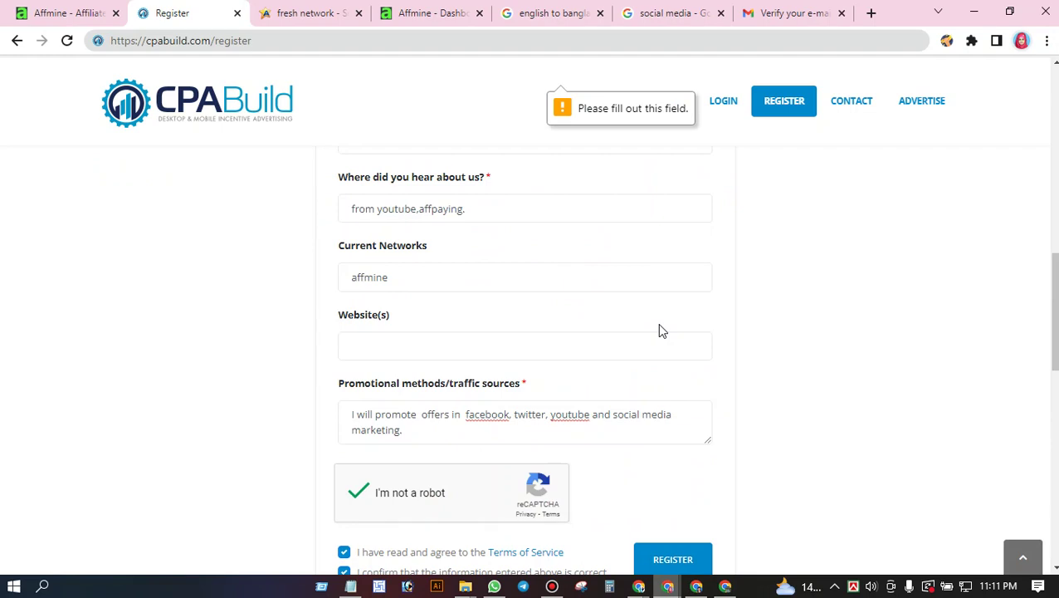
scroll(660, 331, up, 3)
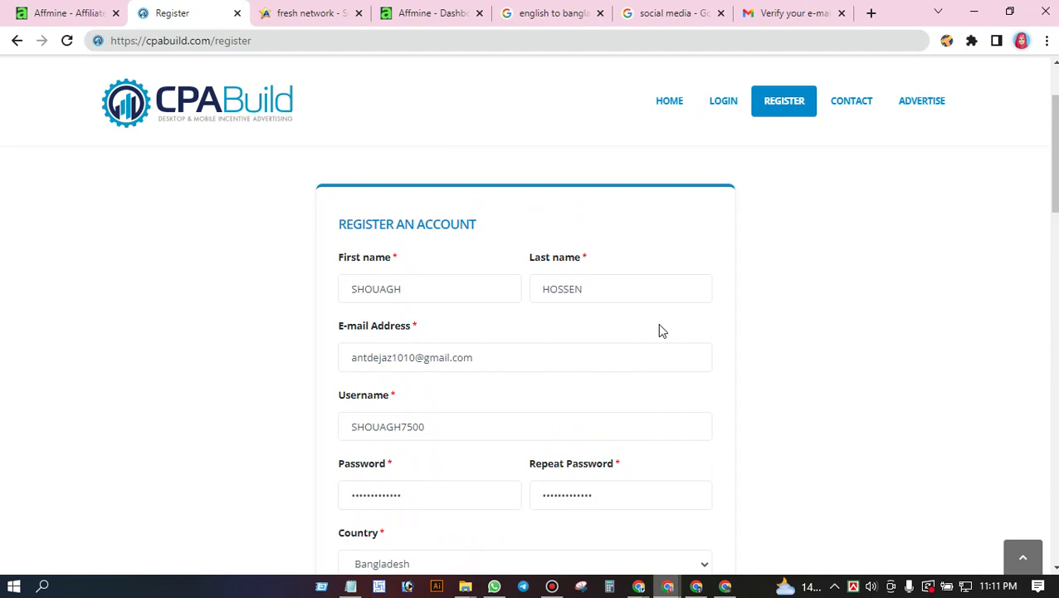
scroll(659, 331, down, 3)
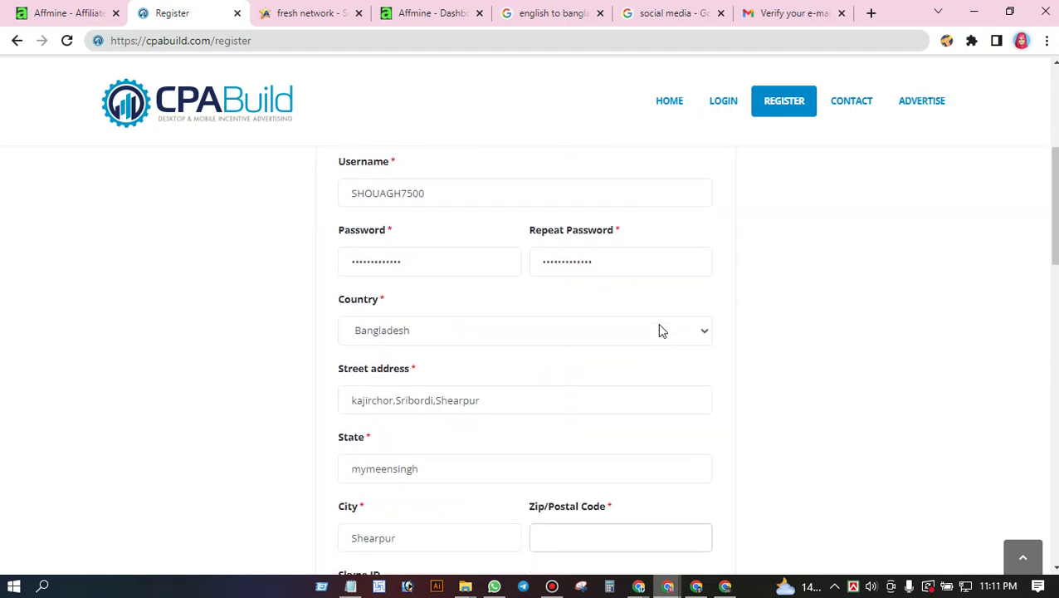
scroll(659, 331, down, 2)
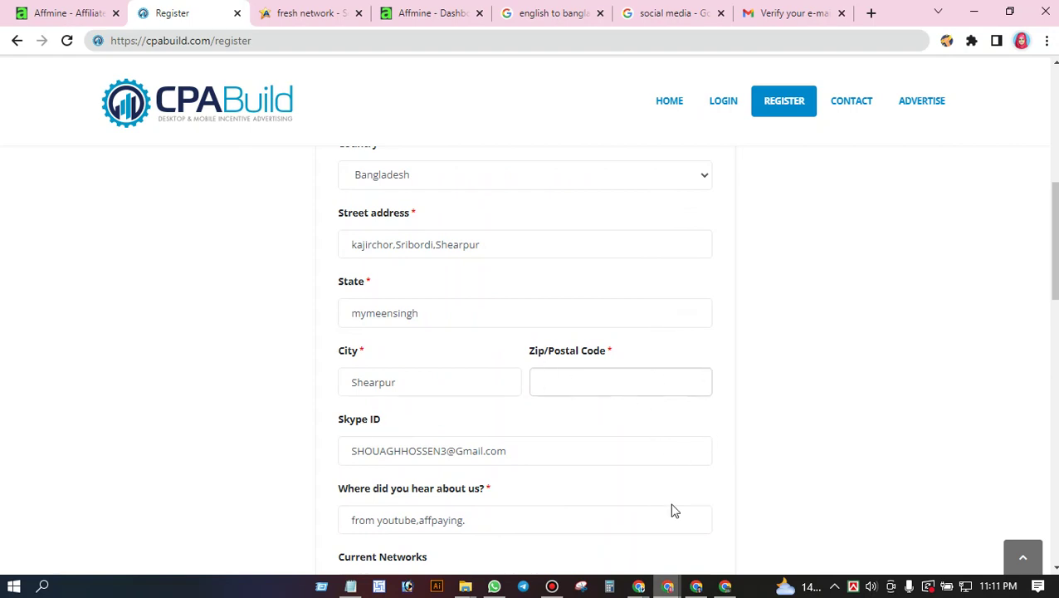
Step: Copy zip code 2100 from the Affmine form into CPABuild's Zip/Postal Code field
click(677, 11)
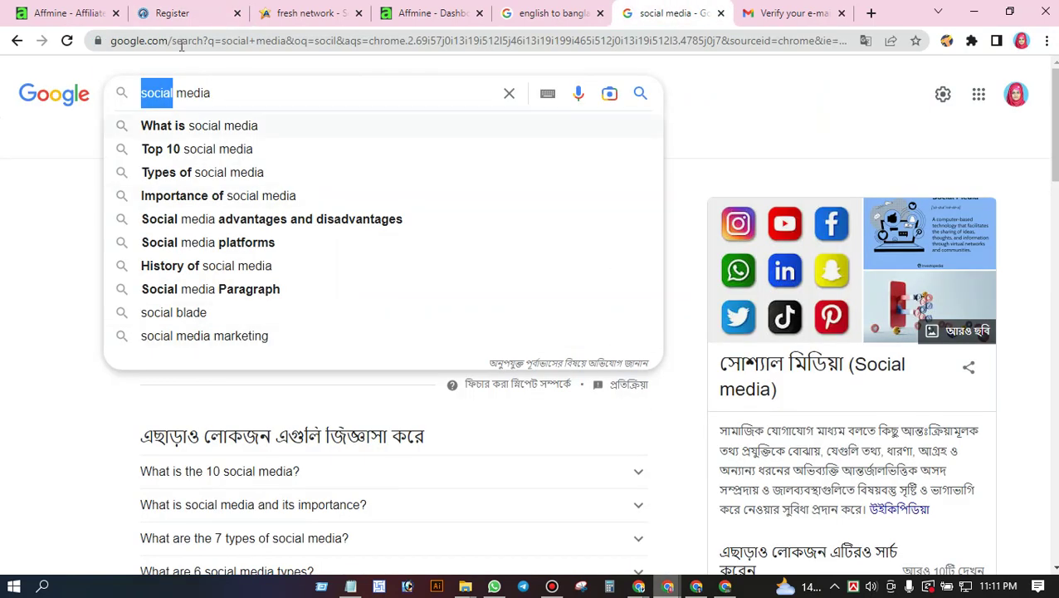
click(39, 9)
scroll(447, 313, up, 3)
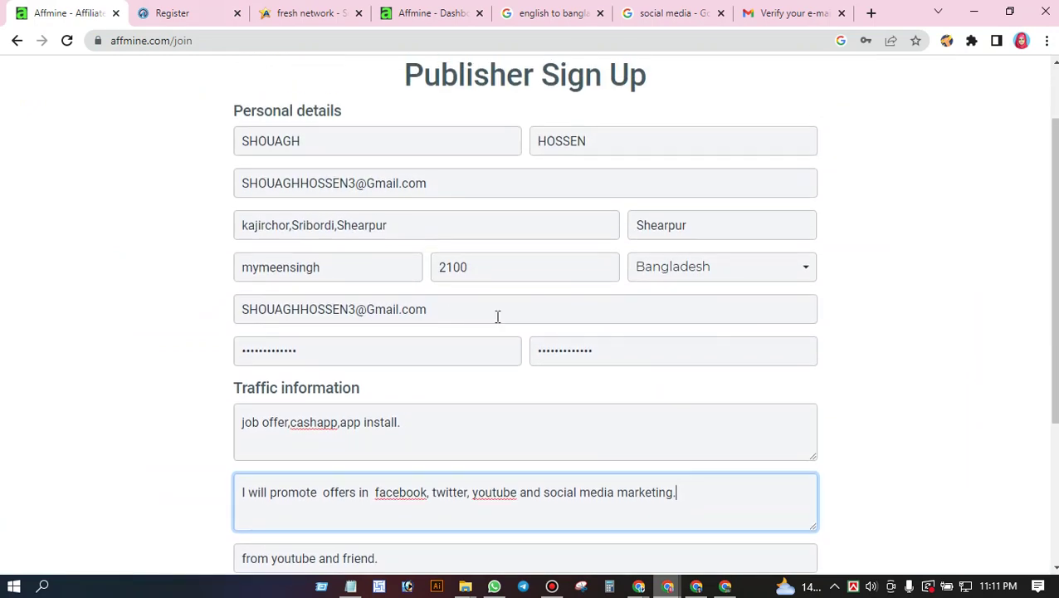
drag(482, 266, 373, 268)
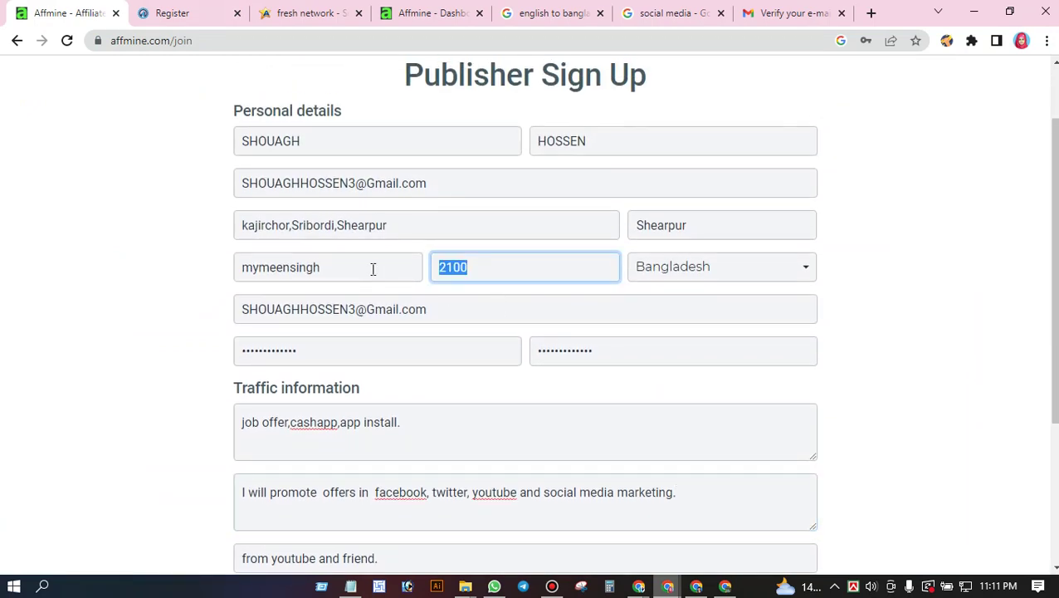
click(183, 7)
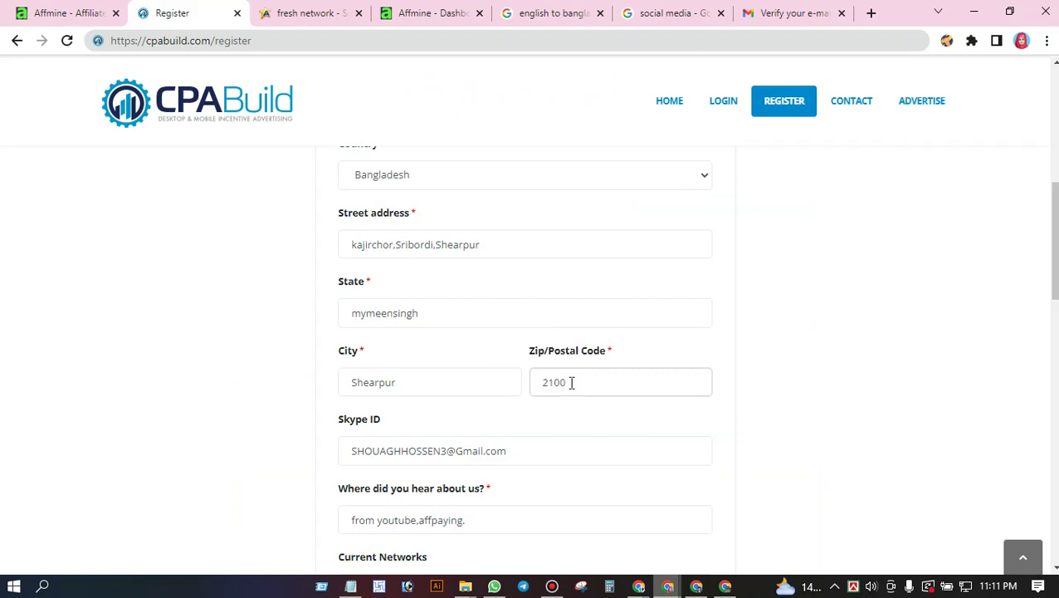
scroll(572, 382, down, 8)
scroll(581, 380, up, 1)
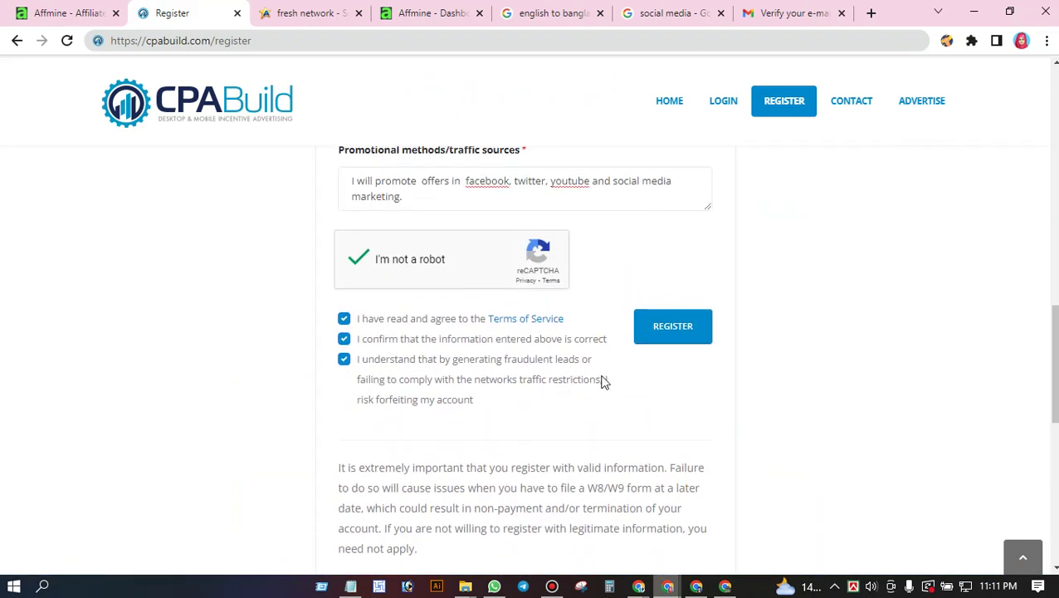
Step: Submit the registration and open the Application Status page, declining the save-address and password prompts
click(671, 332)
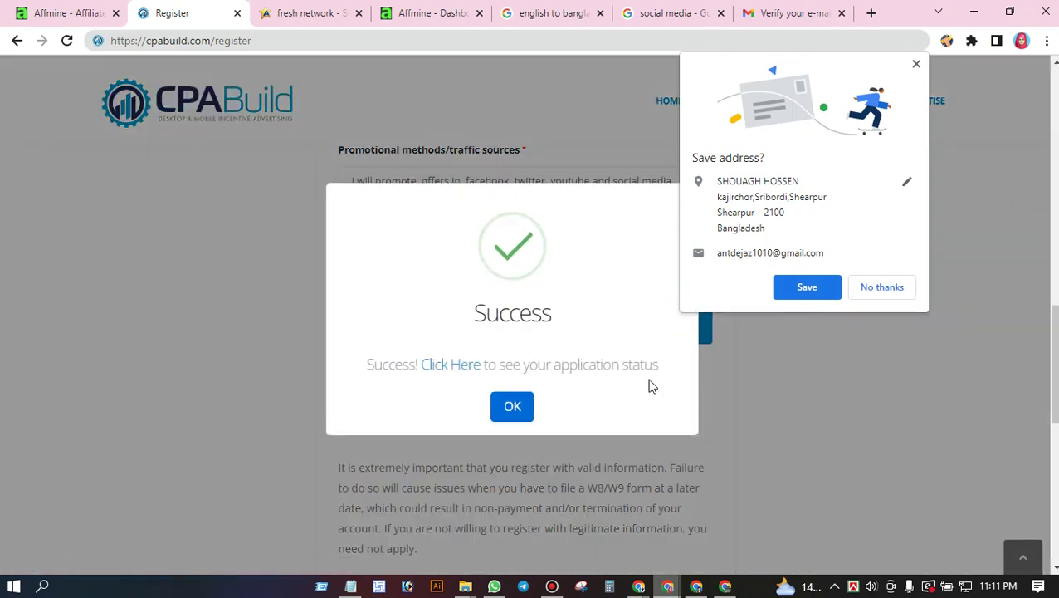
click(512, 406)
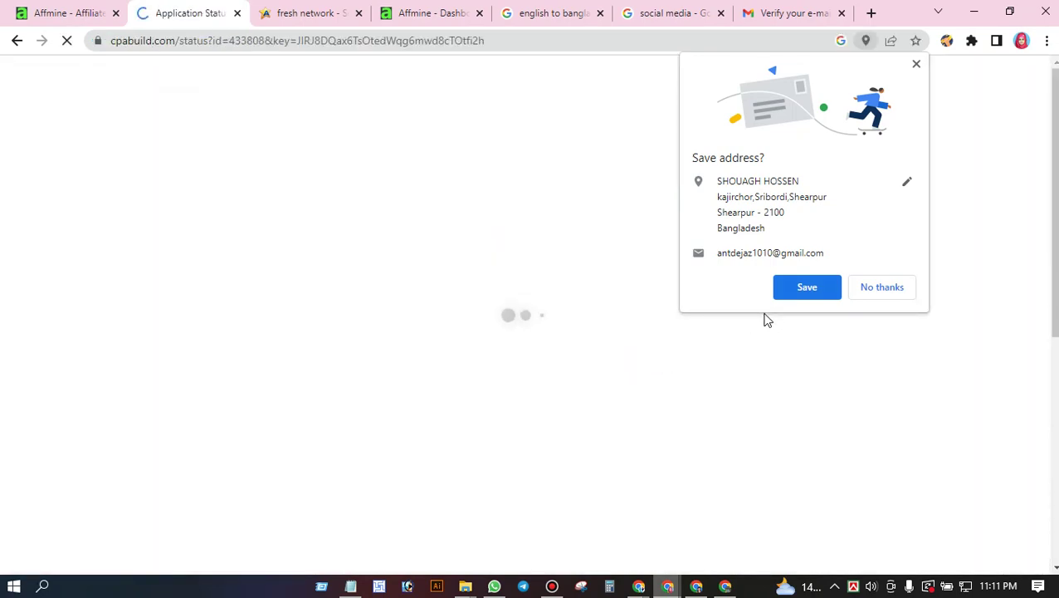
click(872, 286)
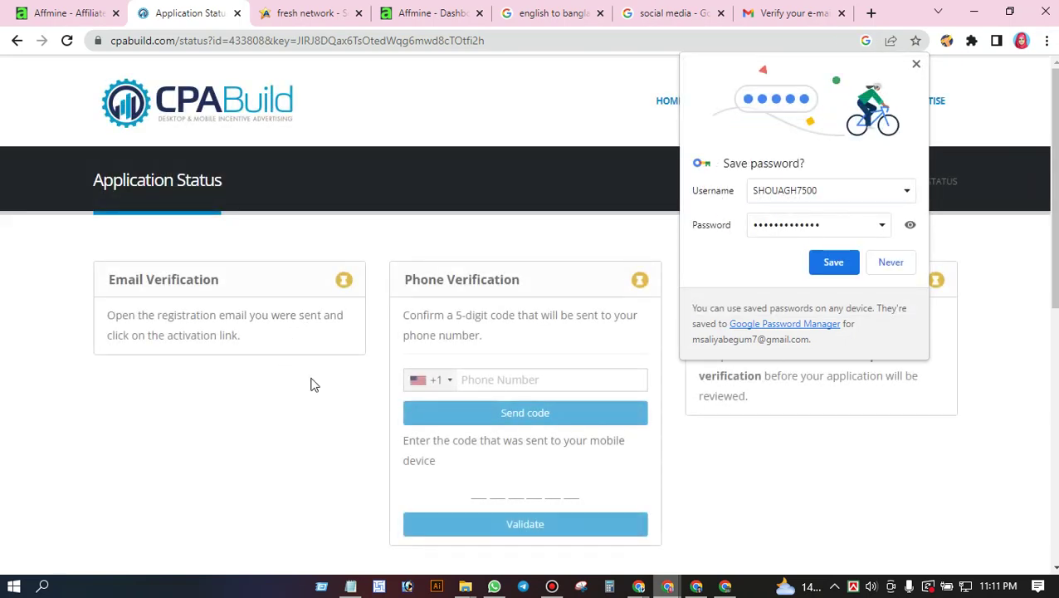
click(916, 64)
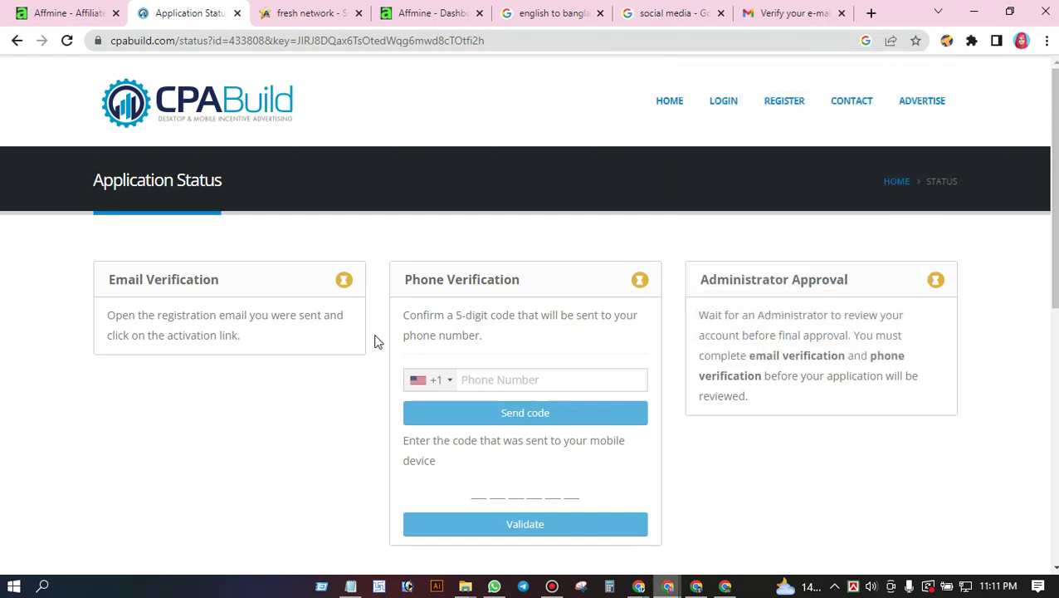
Step: Open a new tab and switch to the other Chrome profile's window
click(872, 13)
click(1022, 40)
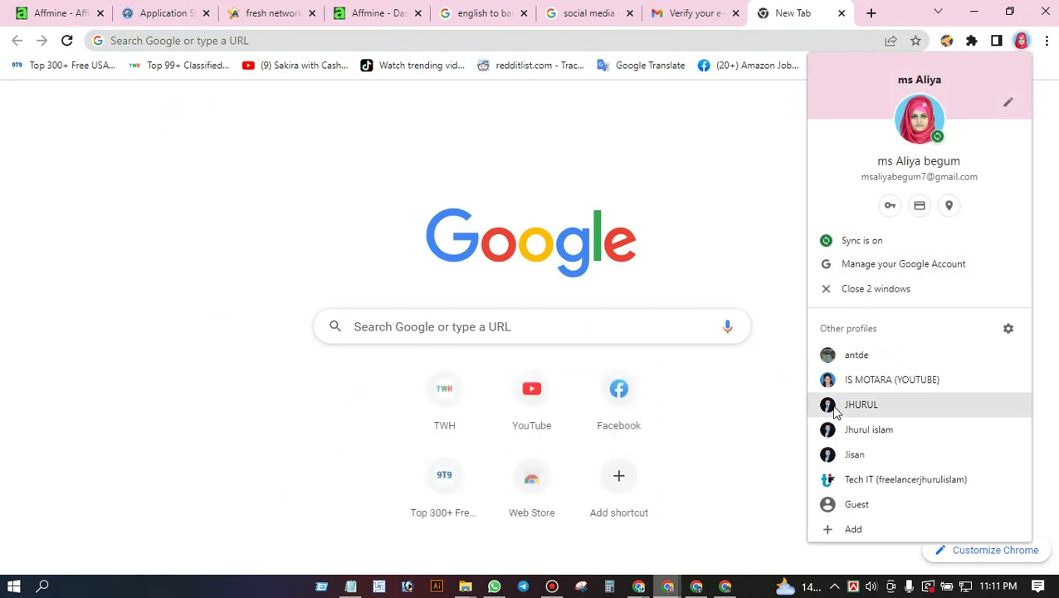
click(857, 356)
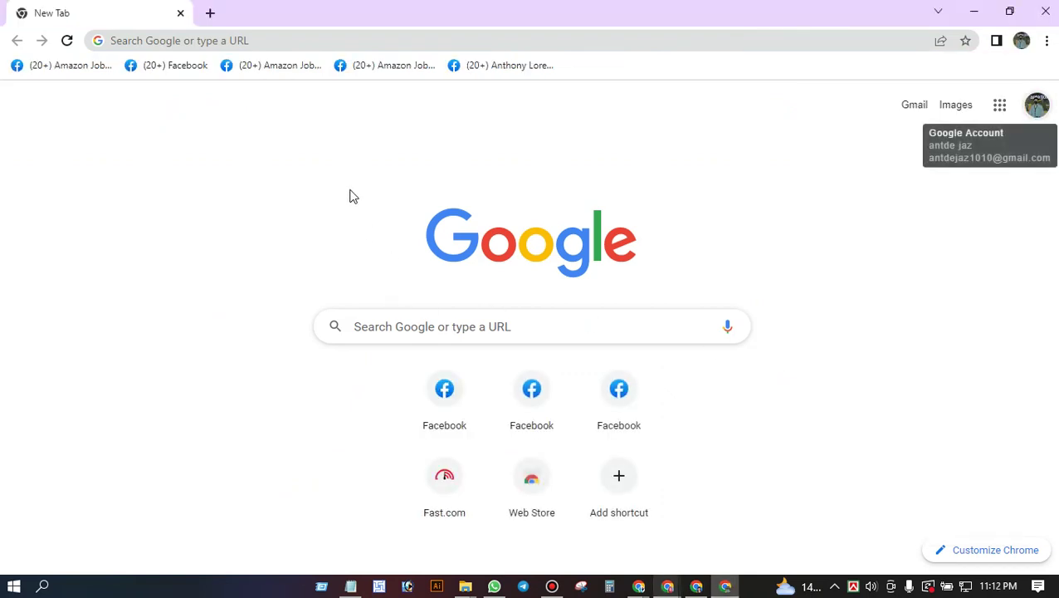
Step: Open Gmail from the other profile's New Tab page
click(914, 106)
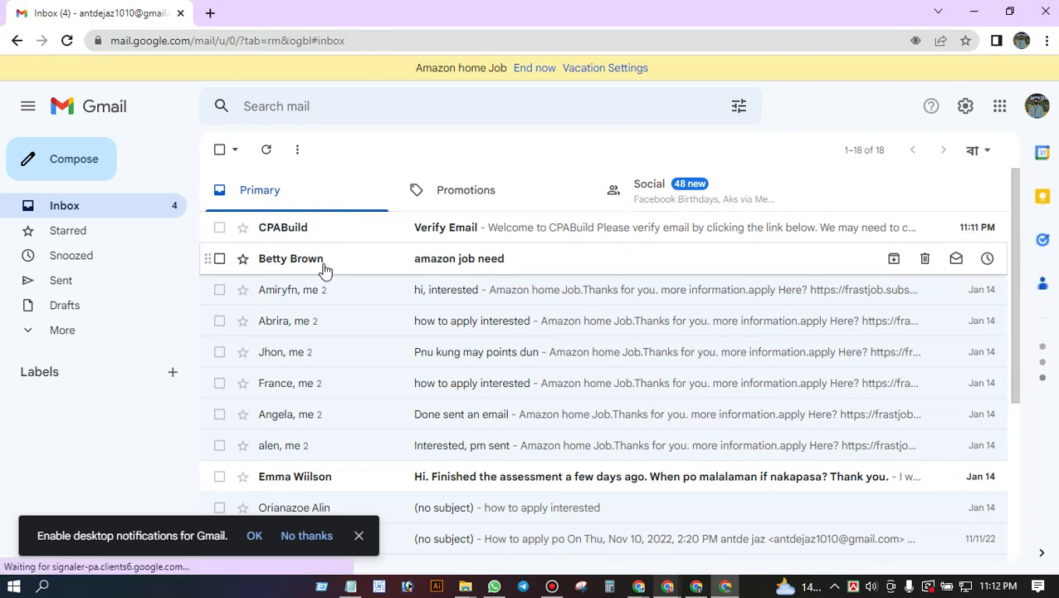
Step: Open CPABuild's Verify Email message and check which Google account is signed in
click(481, 239)
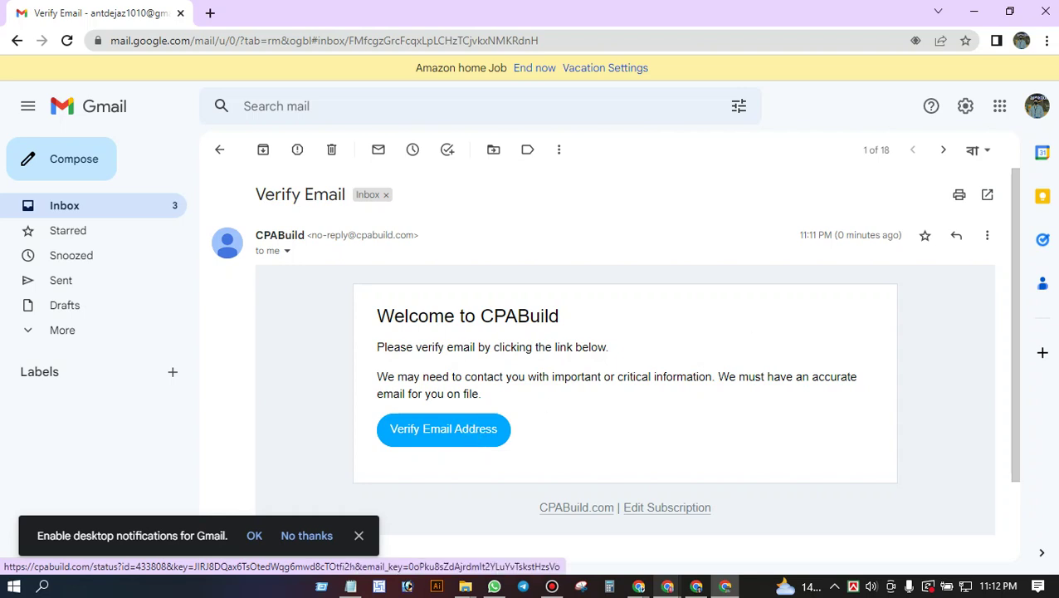
click(1038, 105)
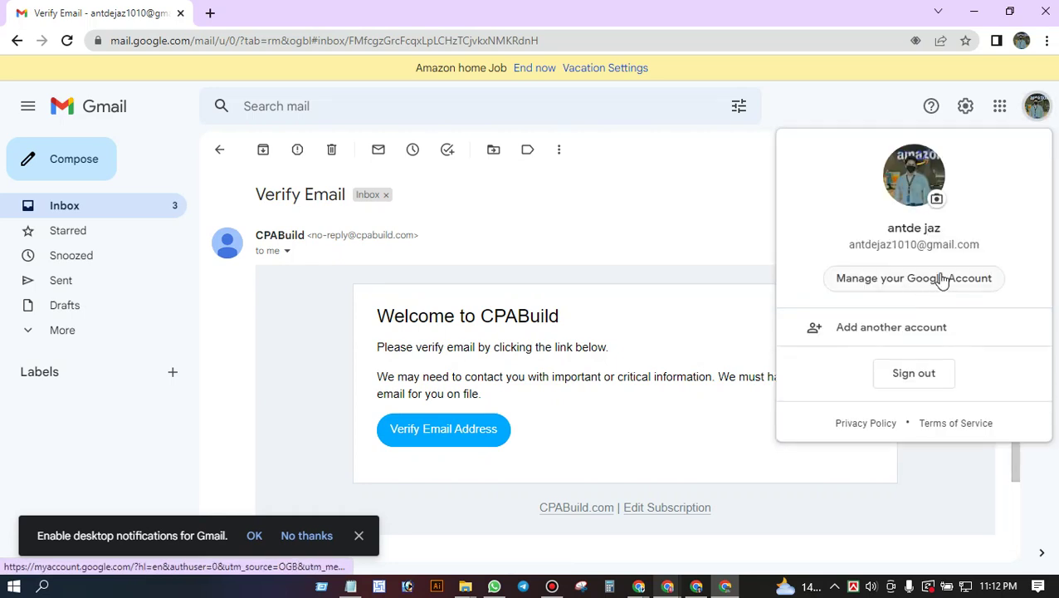
triple_click(913, 244)
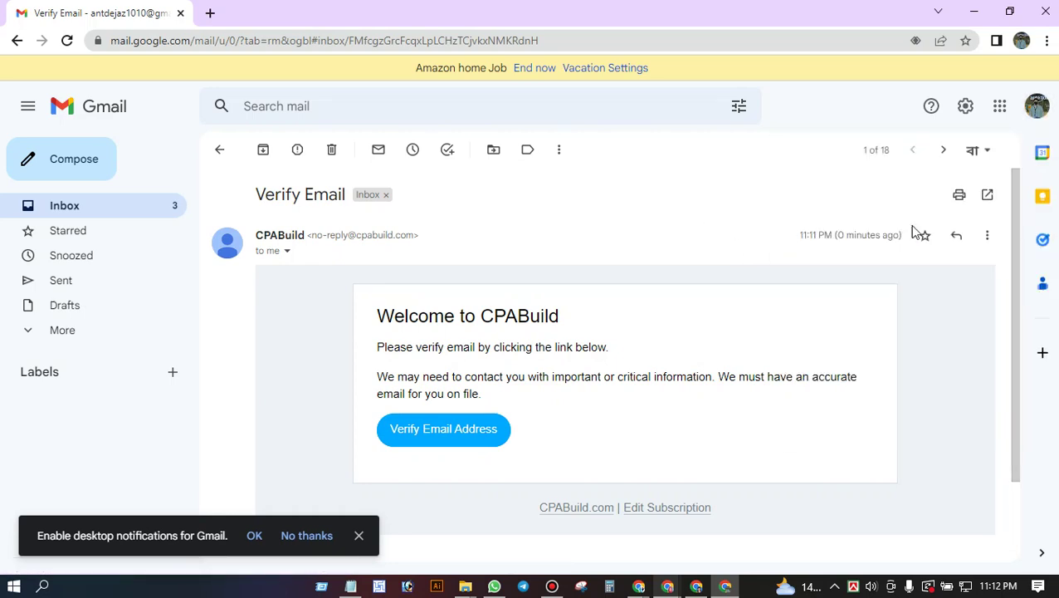
click(693, 228)
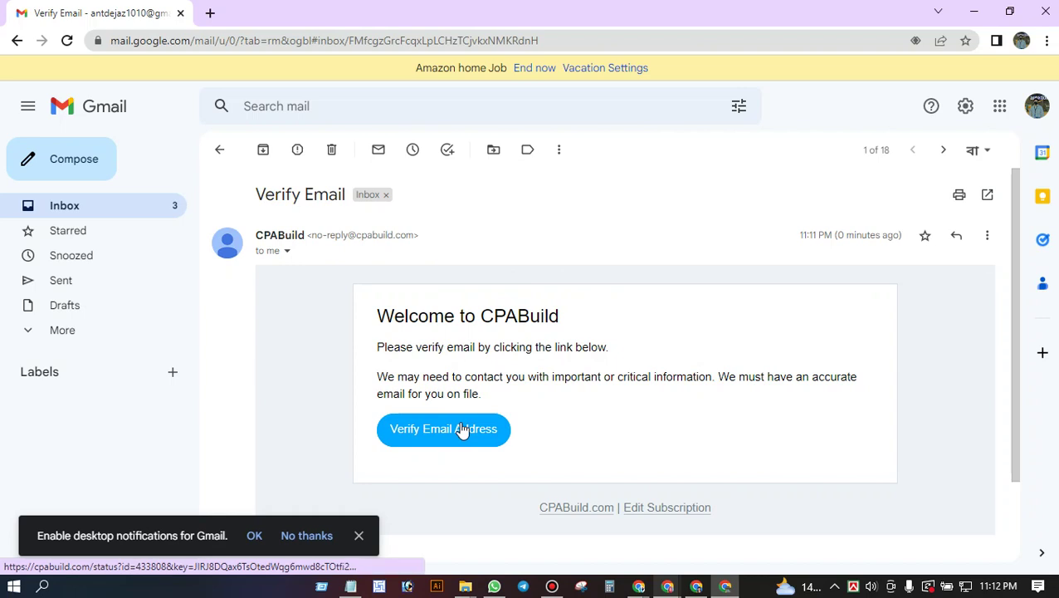
Step: Glance at the amazon job email, then reopen the CPABuild Verify Email message
click(220, 148)
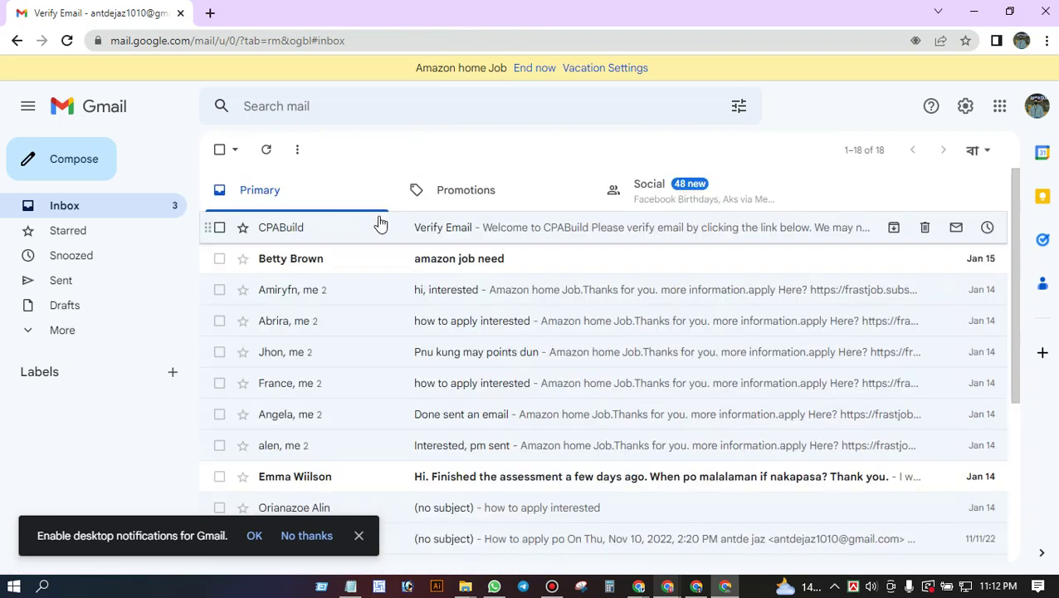
click(475, 258)
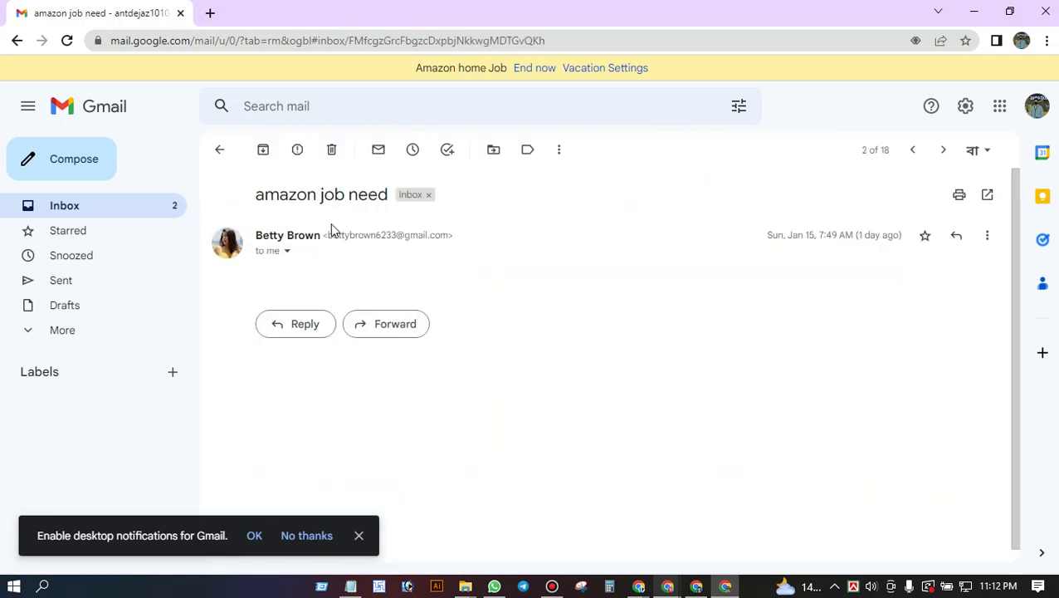
click(220, 150)
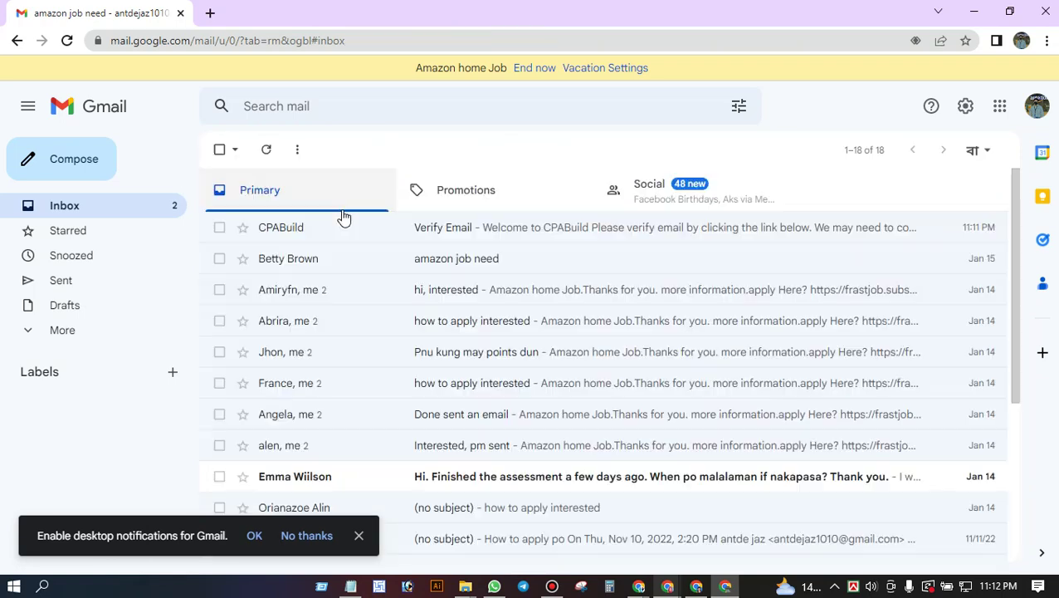
click(478, 235)
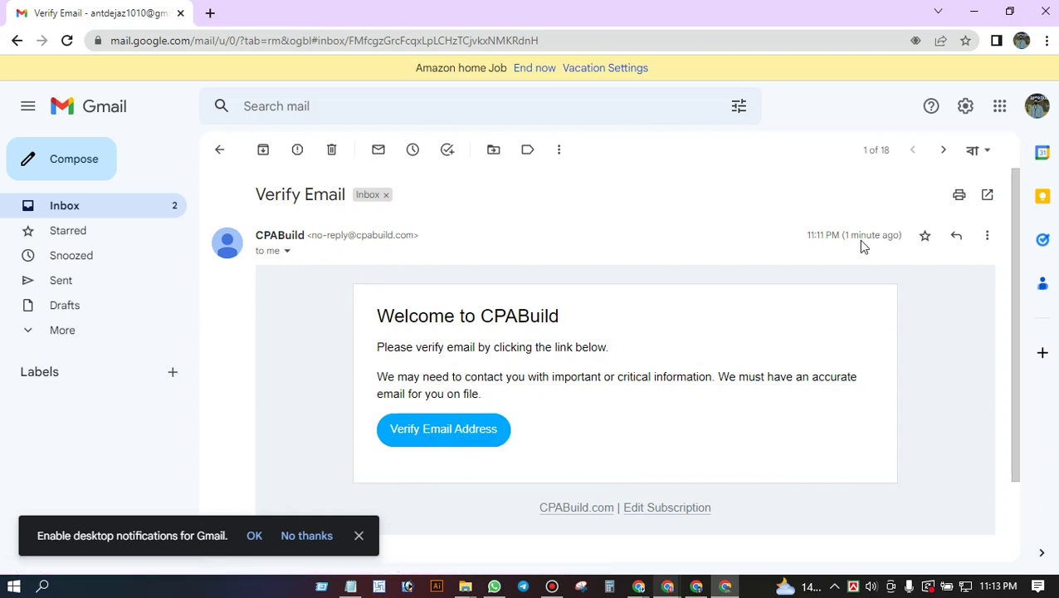
click(1037, 105)
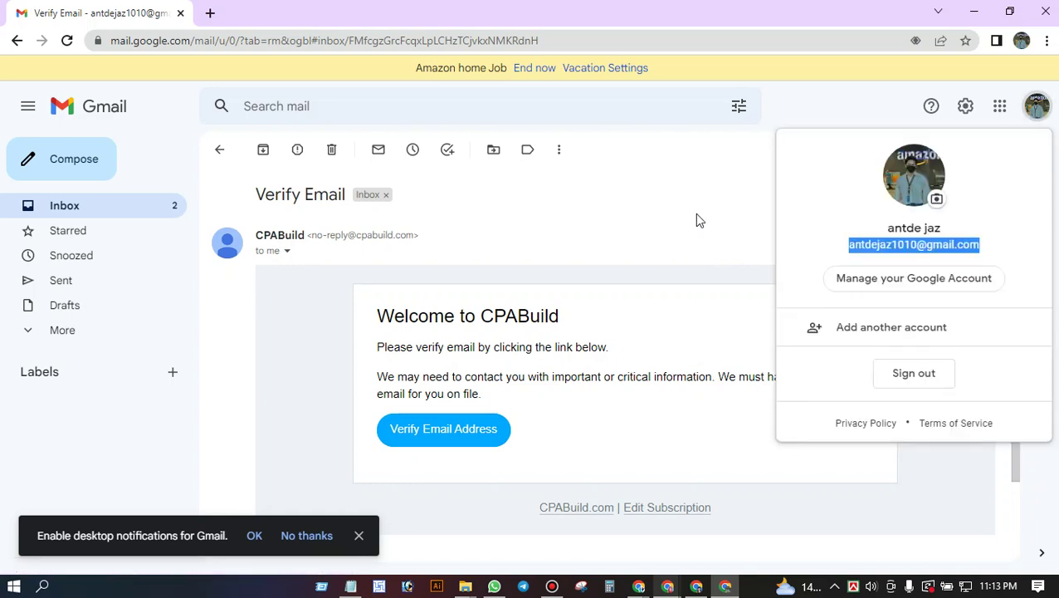
click(669, 236)
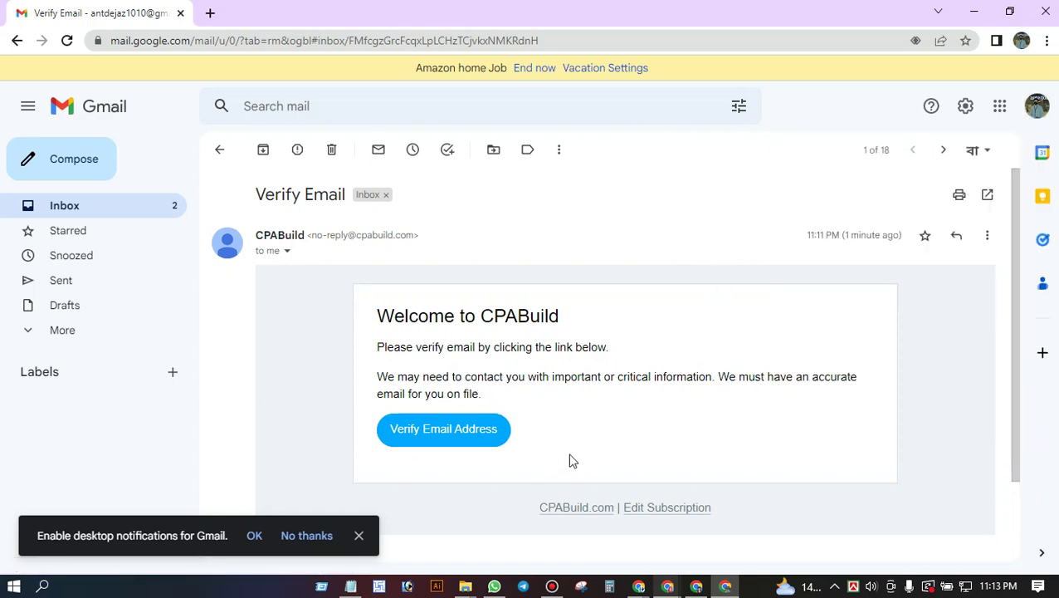
Step: Bring the CPABuild Application Status page forward and read its email verification instructions
mouse_move(666, 584)
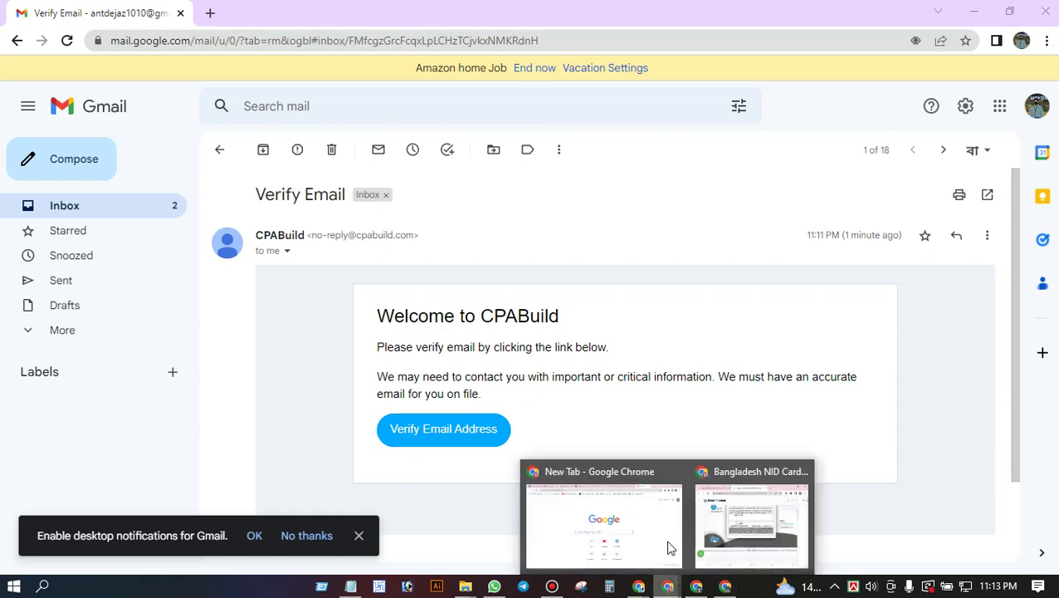
click(737, 518)
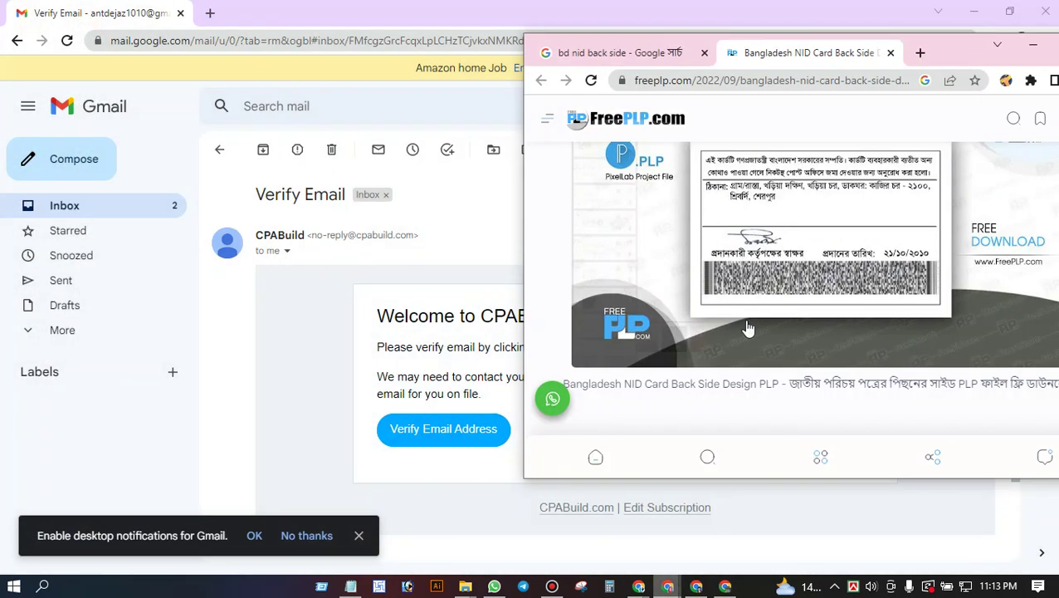
mouse_move(668, 584)
click(639, 532)
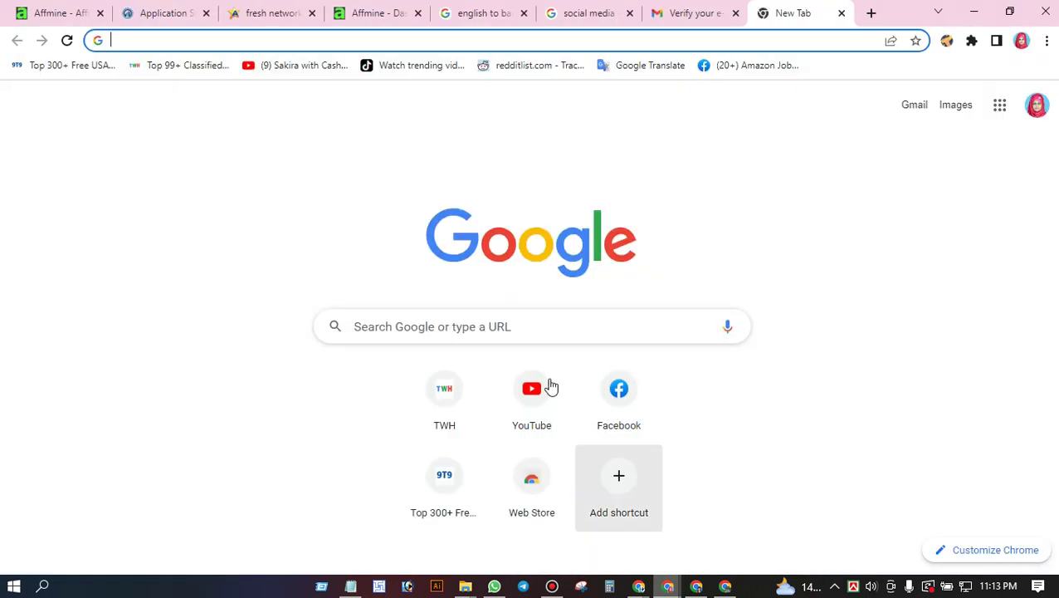
click(692, 10)
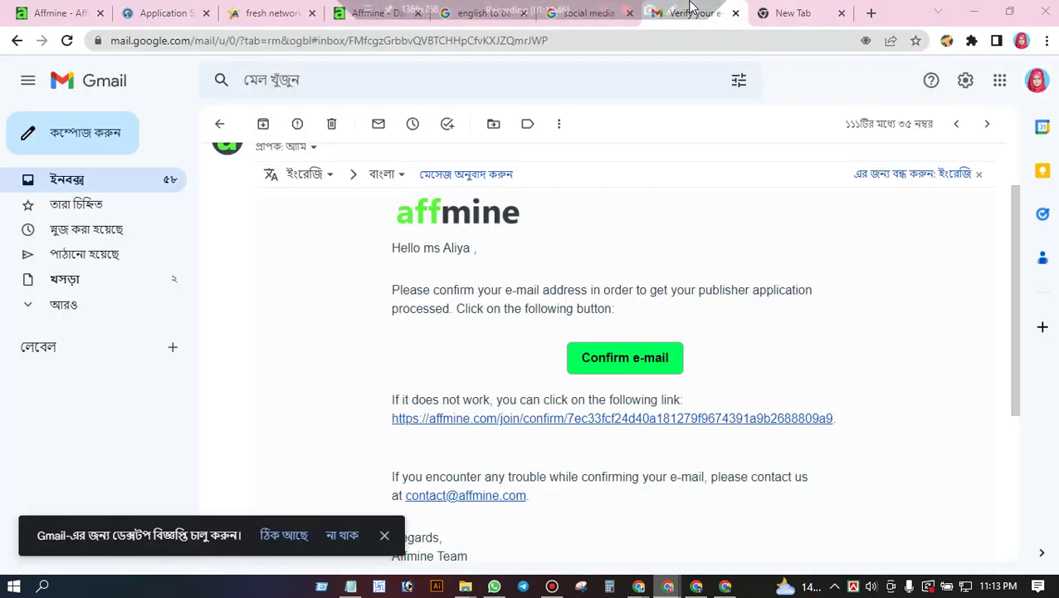
click(166, 12)
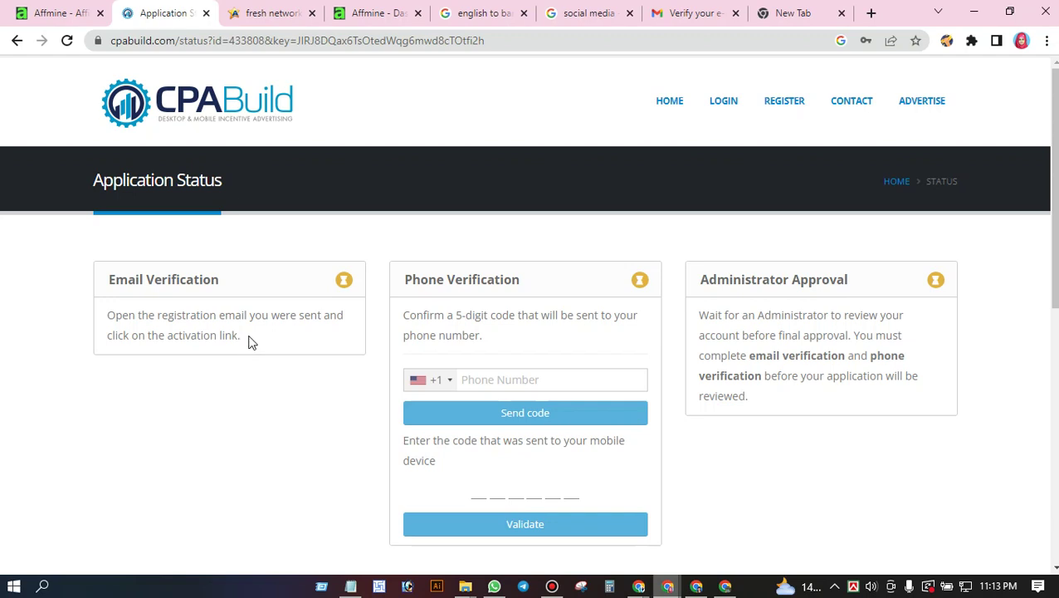
drag(158, 315, 284, 340)
click(333, 369)
scroll(600, 378, down, 1)
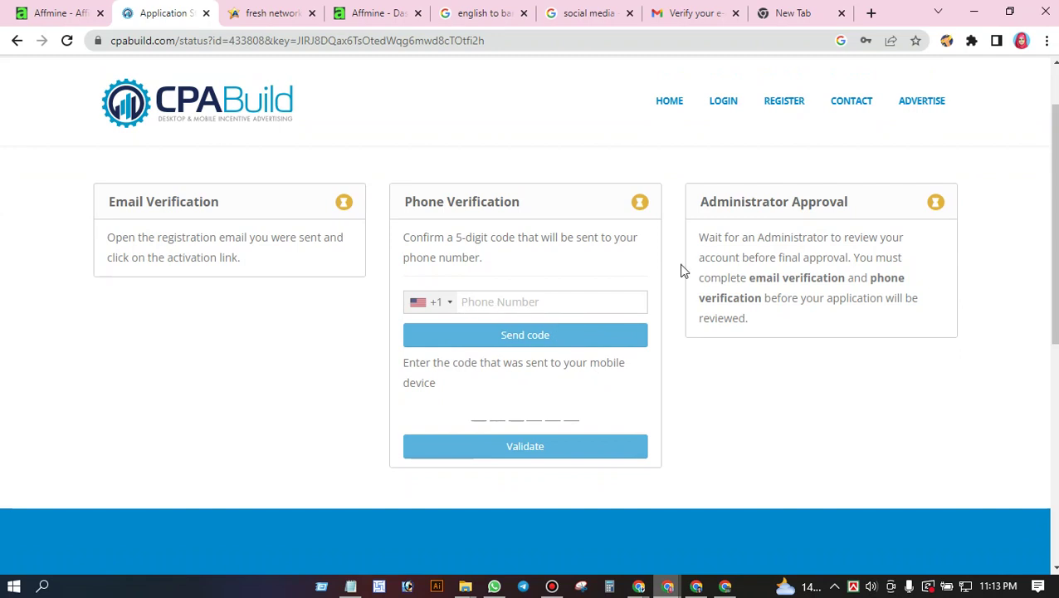
click(1048, 43)
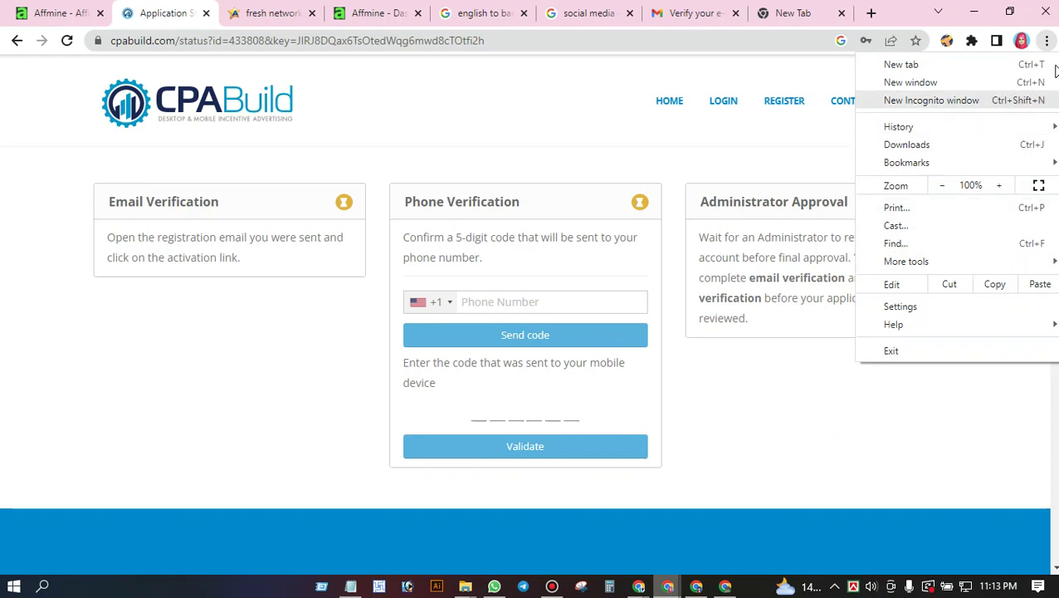
click(739, 379)
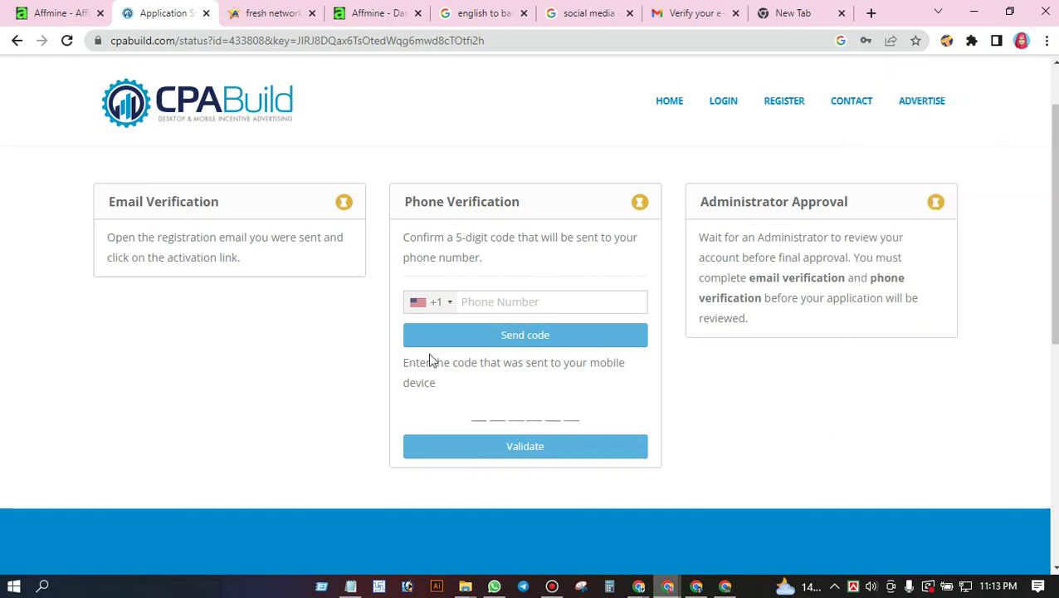
Step: Choose Bangladesh (+880) in the Phone Number country-code list
click(441, 311)
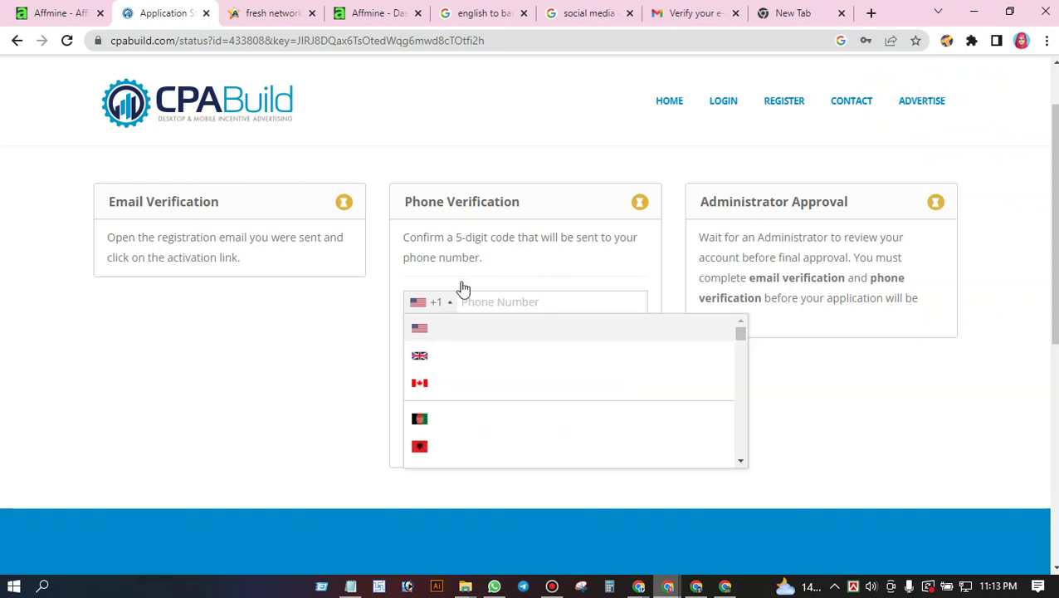
scroll(498, 373, down, 2)
scroll(509, 376, down, 5)
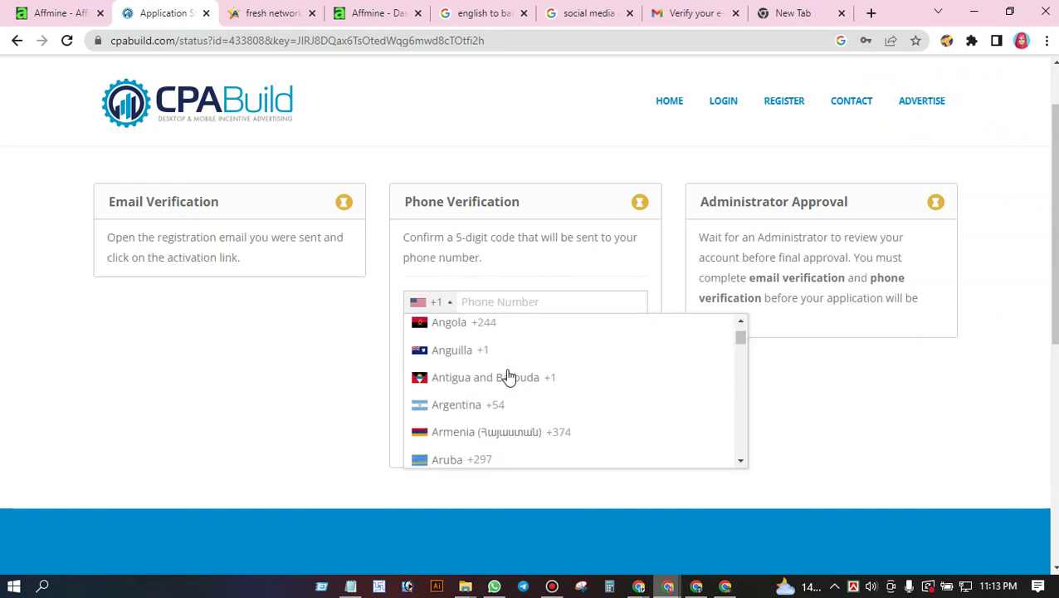
scroll(508, 373, down, 3)
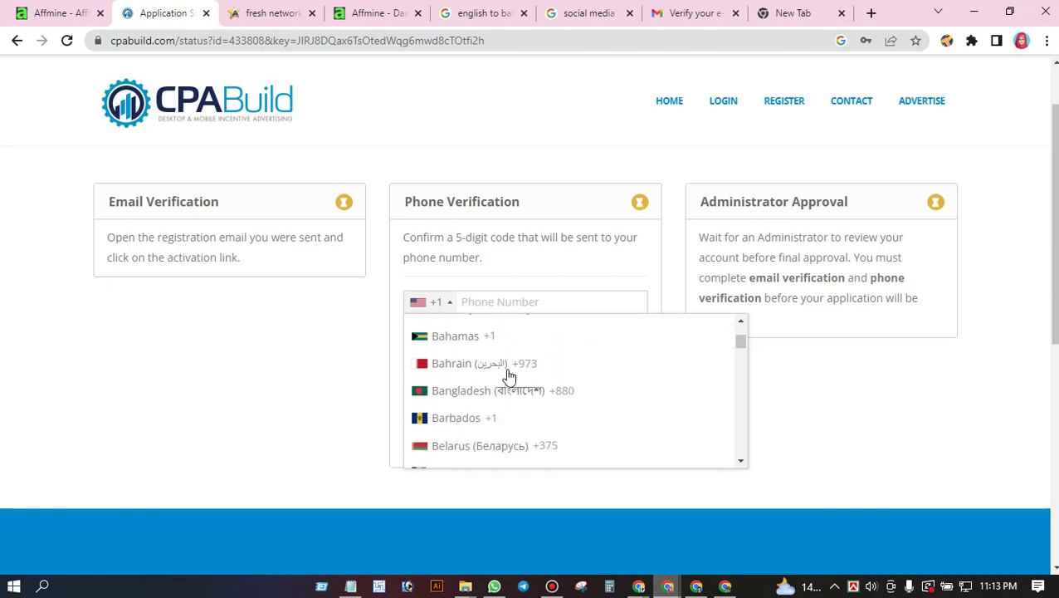
click(503, 390)
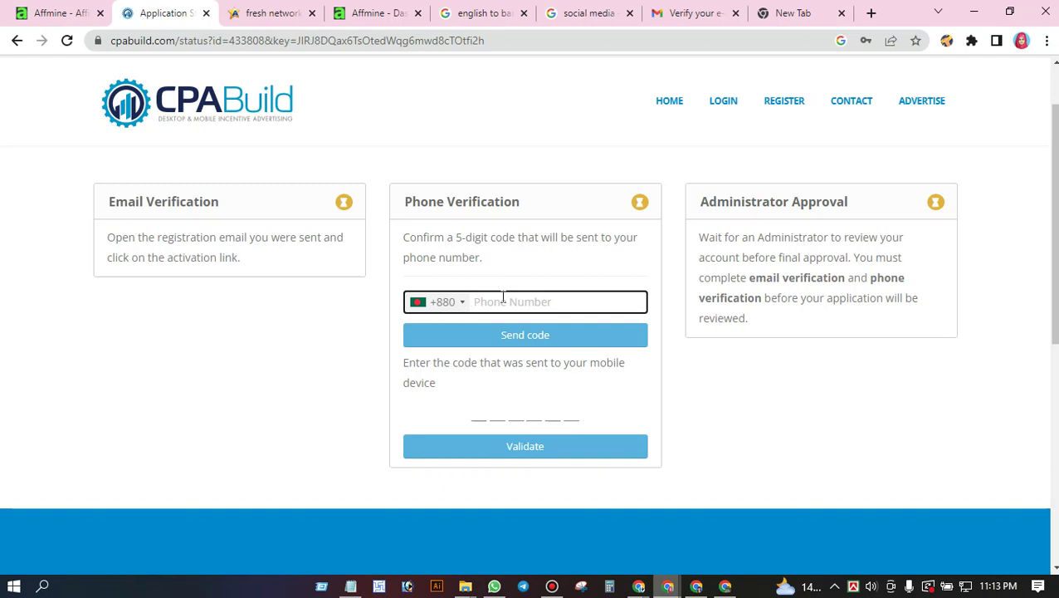
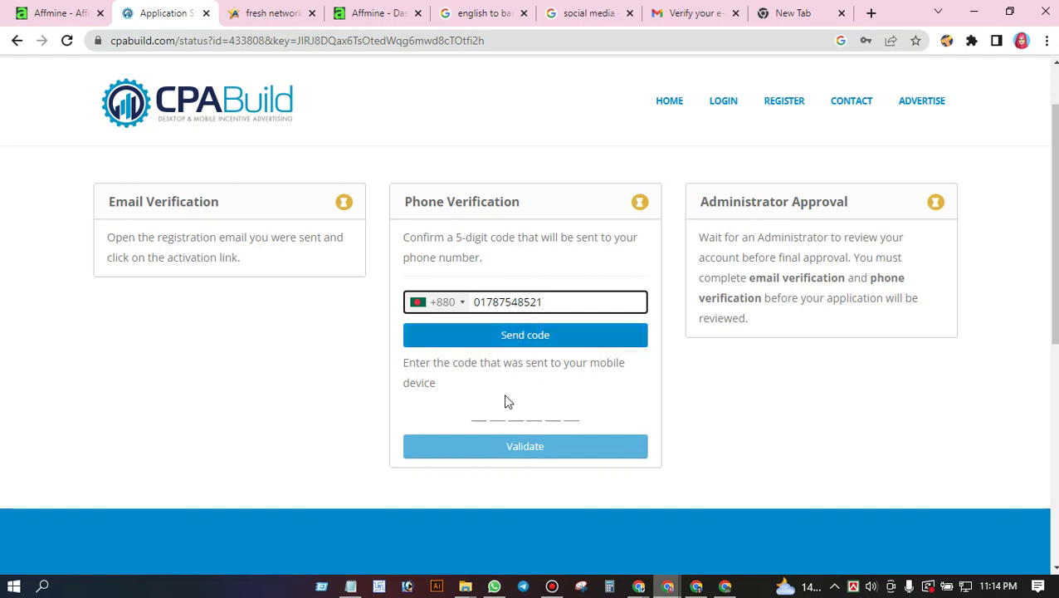
Step: Enter the mobile number after +880 and move to the first verification-code digit box
click(478, 415)
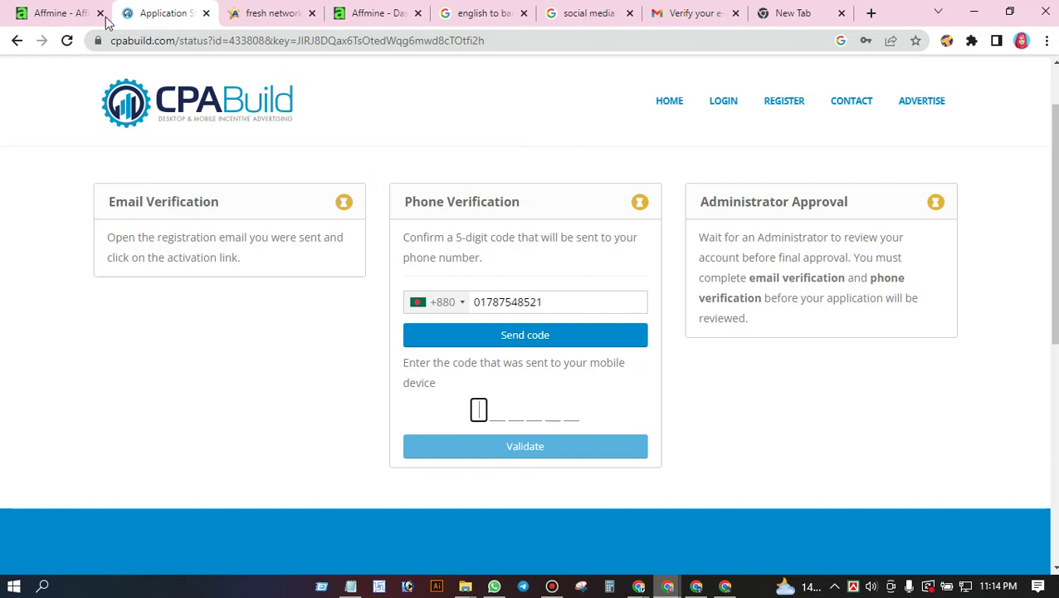
Step: Close the CPABuild Application Status tab and dismiss the screen recorder window
click(206, 13)
mouse_move(727, 578)
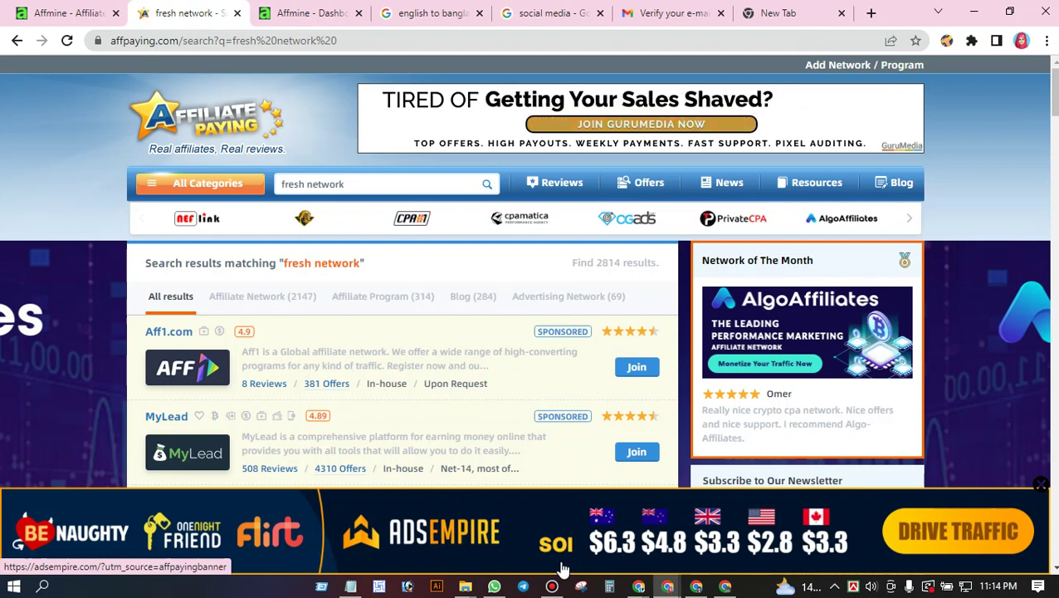
mouse_move(559, 574)
click(560, 471)
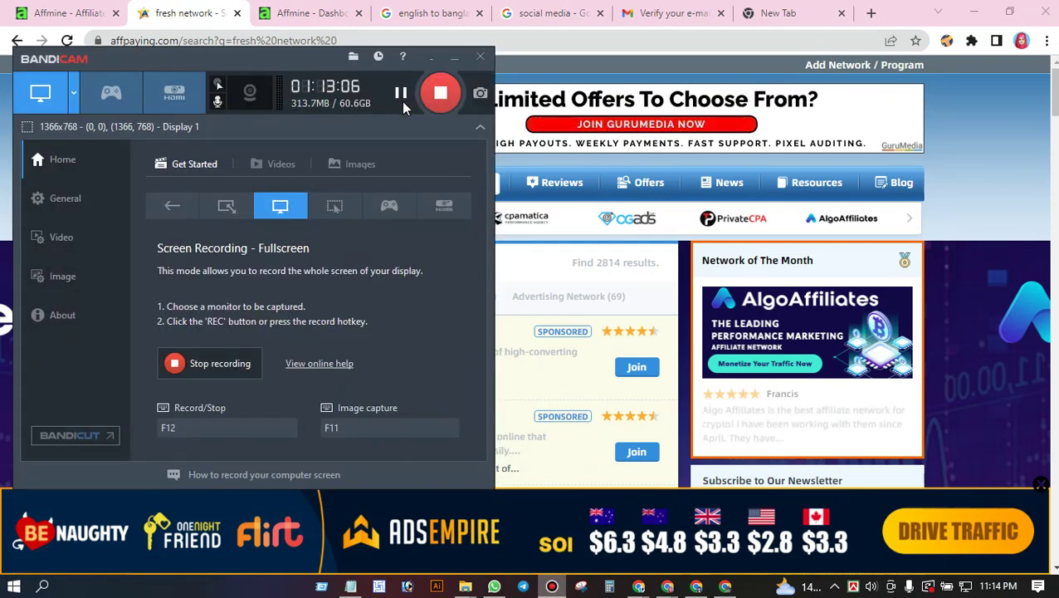
click(454, 57)
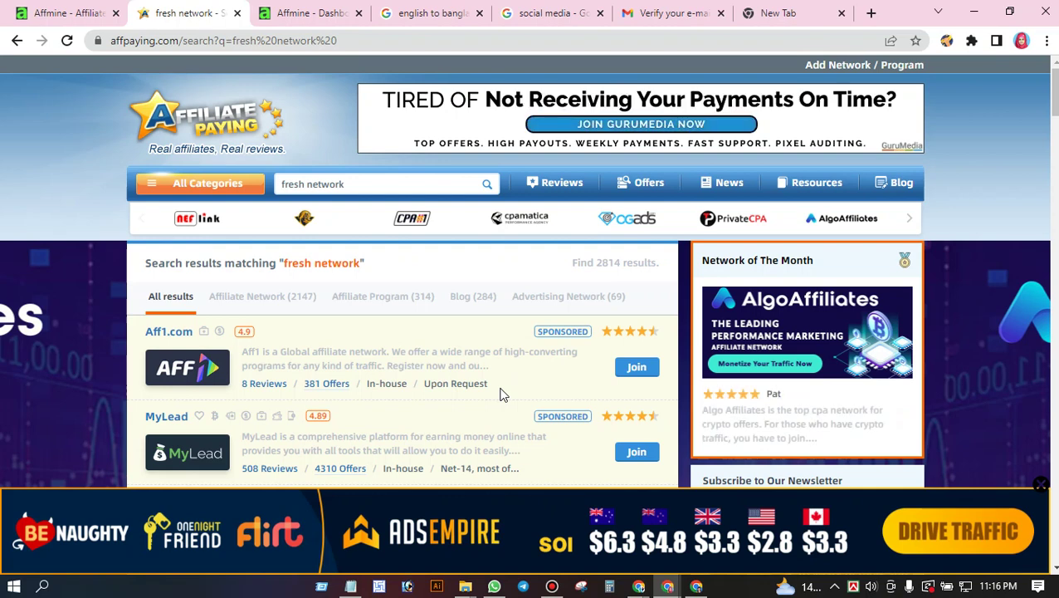
Step: Close the Affmine sign-up, fresh network, Affmine dashboard, english to bangla, social media and Gmail tabs
click(68, 6)
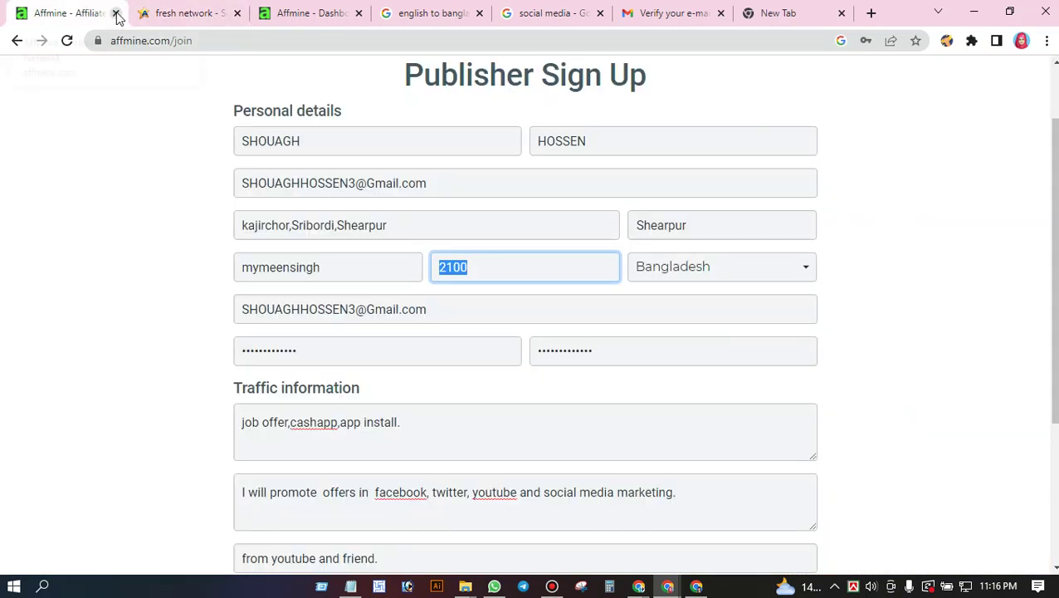
click(114, 14)
click(115, 14)
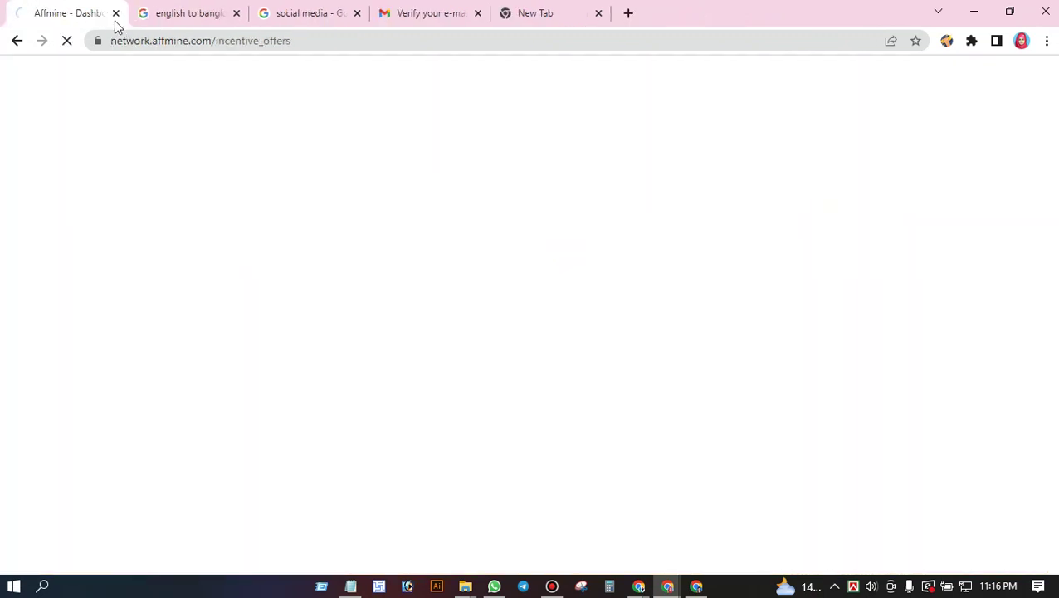
click(115, 13)
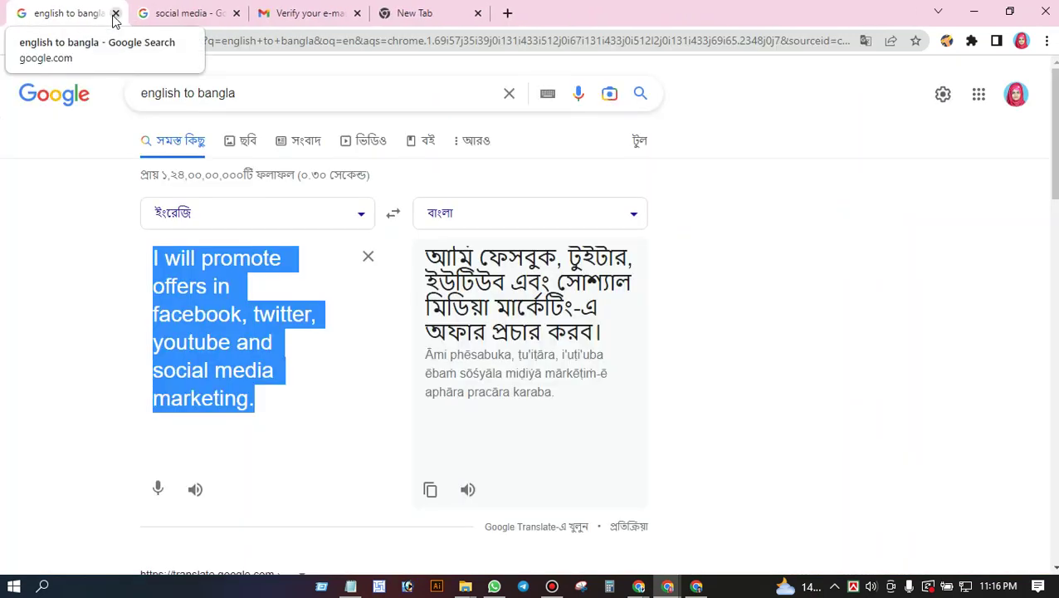
click(116, 14)
click(115, 14)
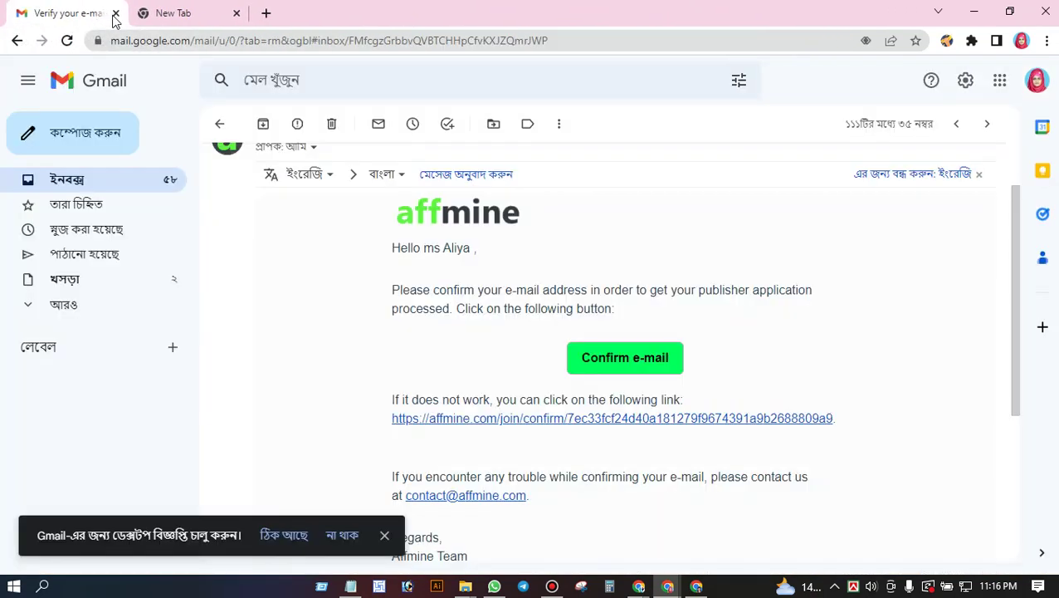
click(116, 13)
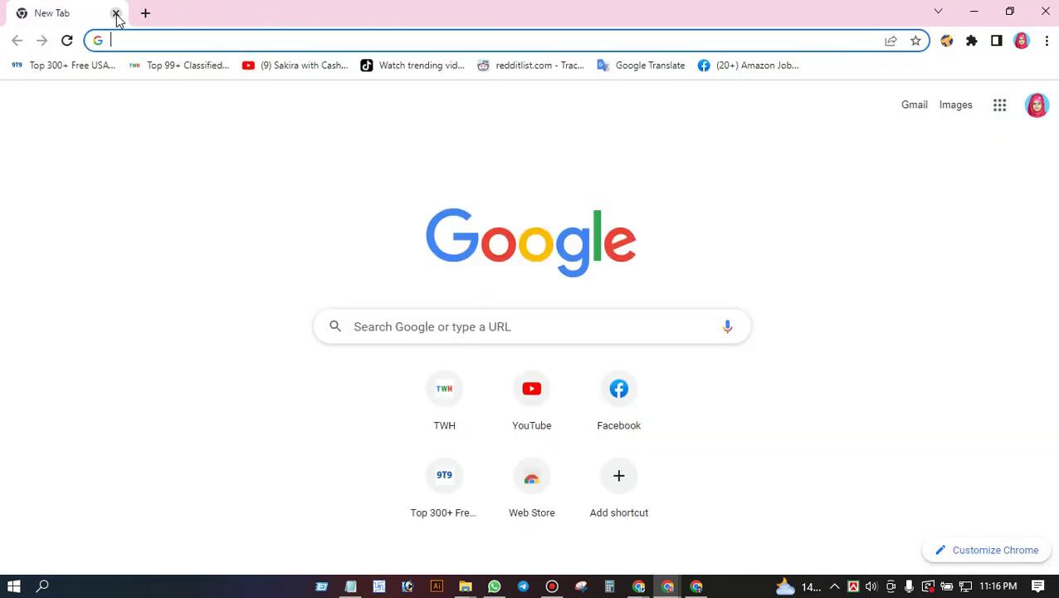
Step: Bring the Chrome window holding the Meet call forward, maximize it, and show the Meet tab
click(638, 586)
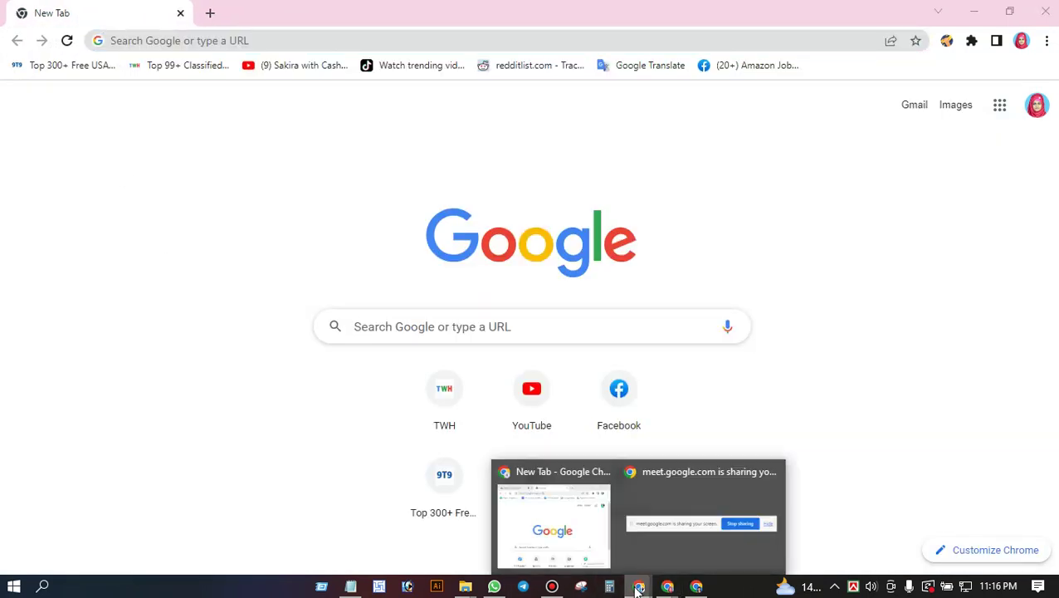
click(698, 588)
click(677, 587)
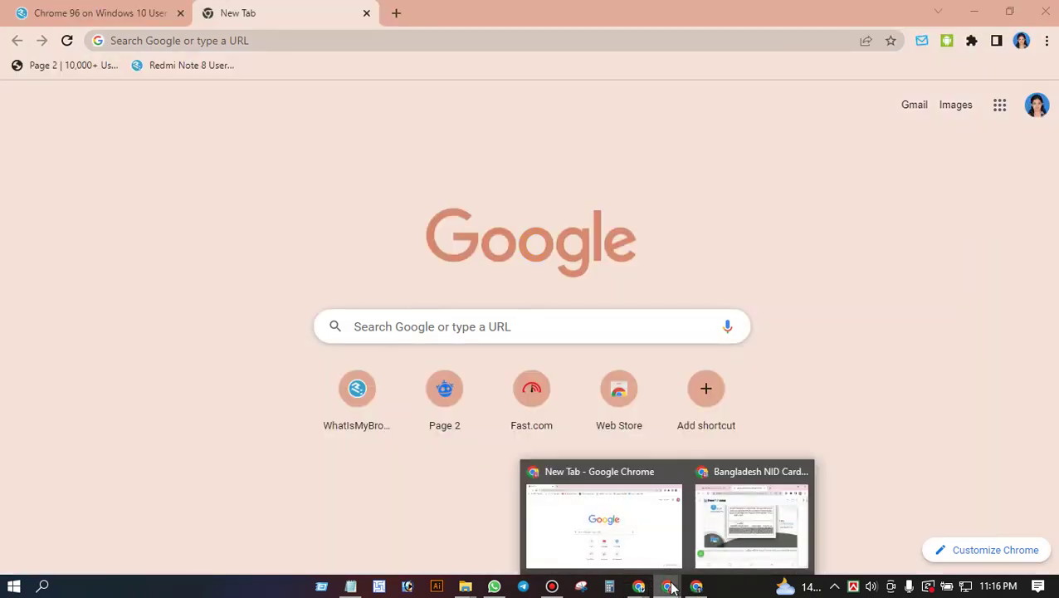
click(630, 544)
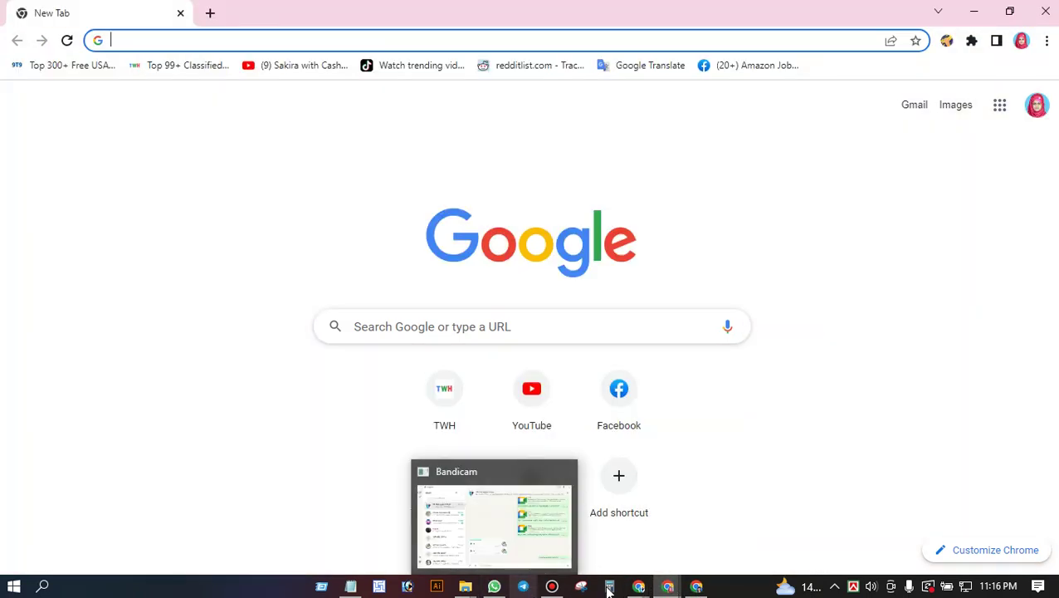
mouse_move(685, 587)
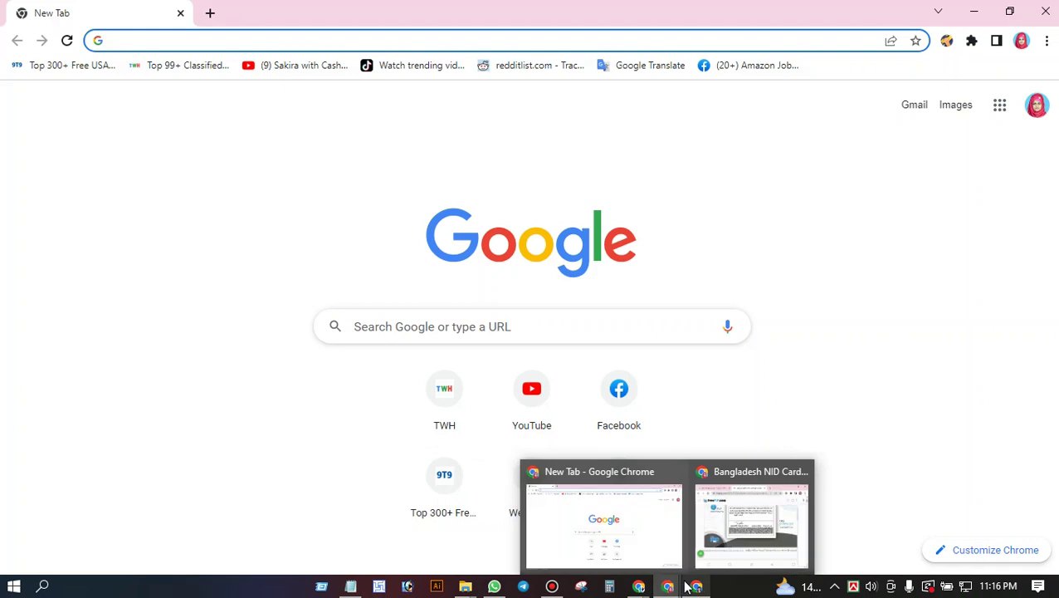
click(639, 586)
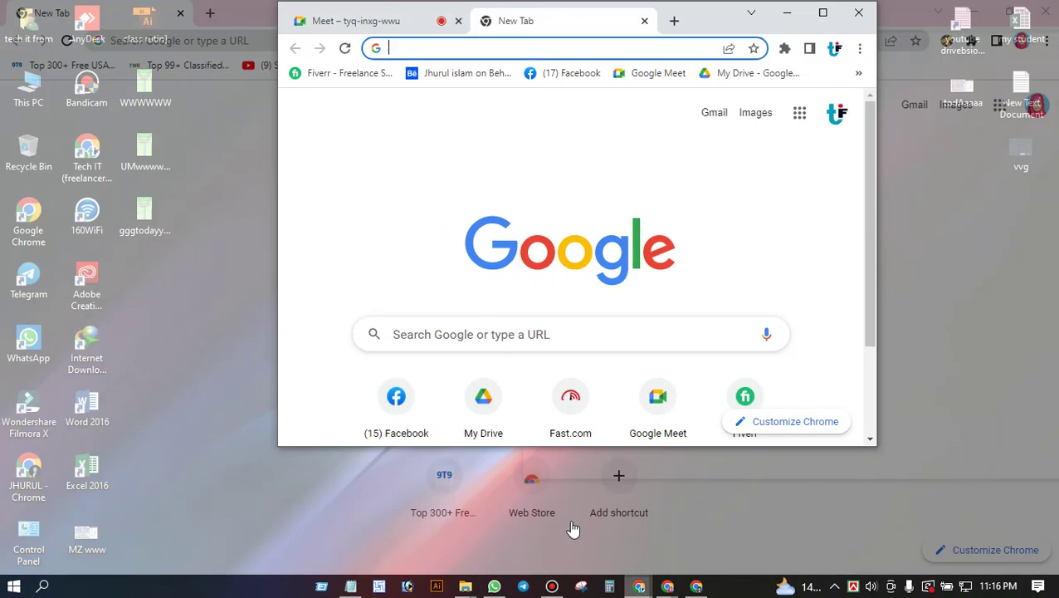
click(581, 535)
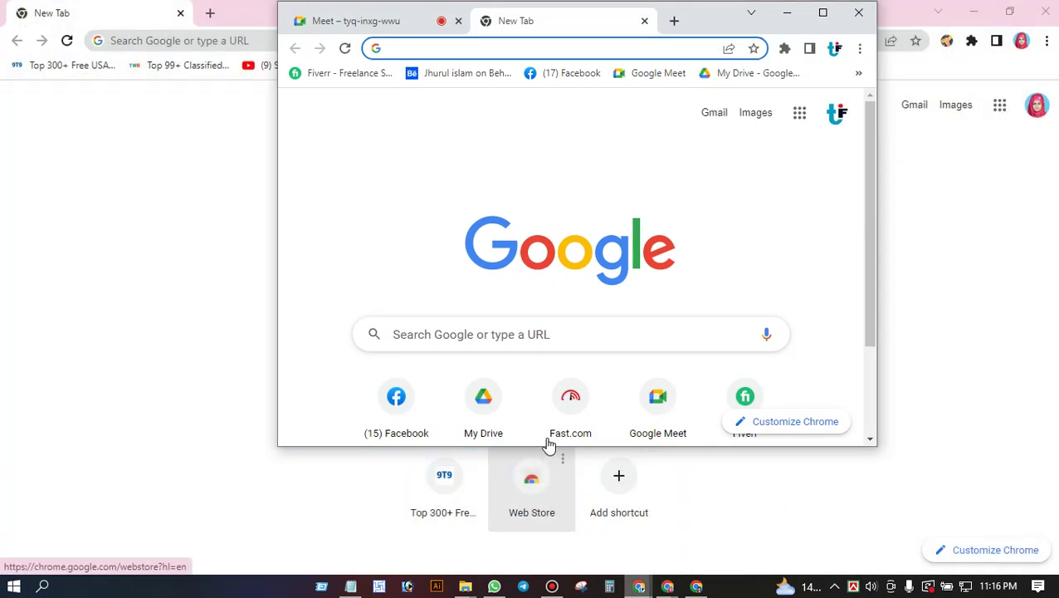
click(822, 12)
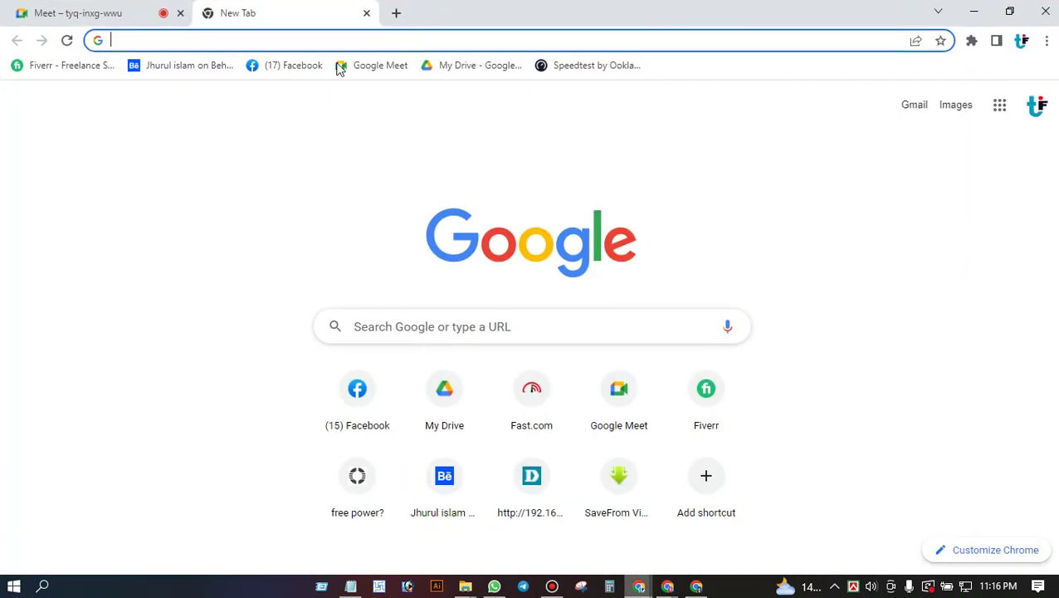
click(118, 10)
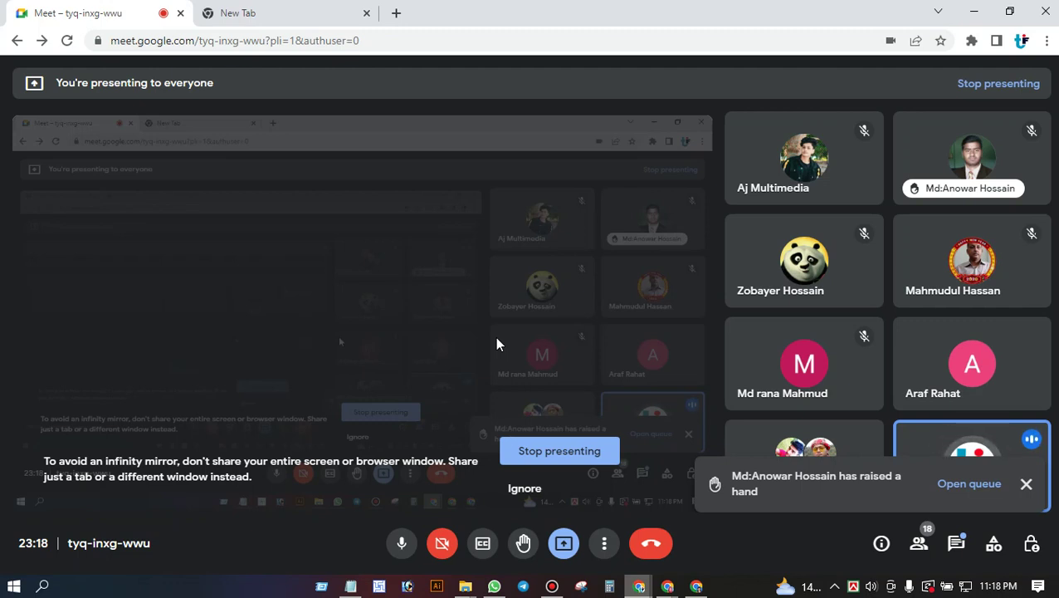
Step: On the New Tab page, open the Google account panel from the profile menu, then close it
click(245, 8)
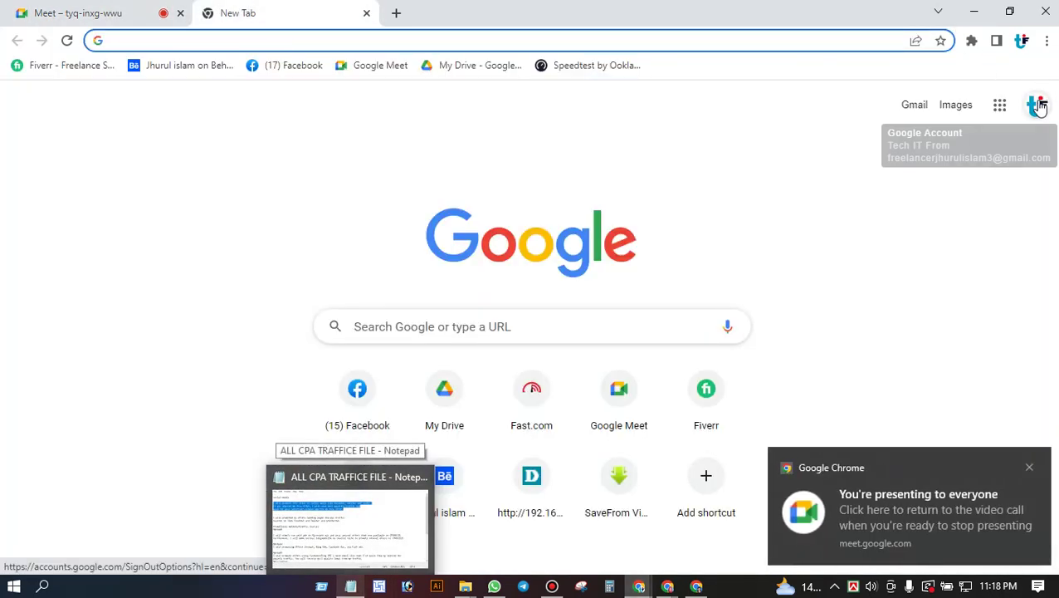
click(1021, 44)
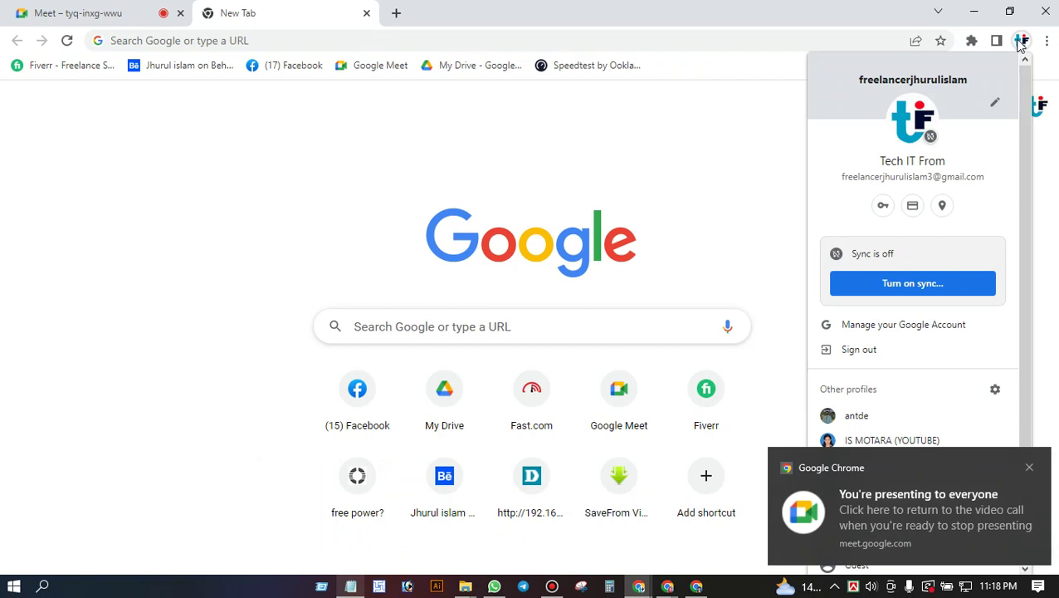
click(1033, 118)
click(1035, 115)
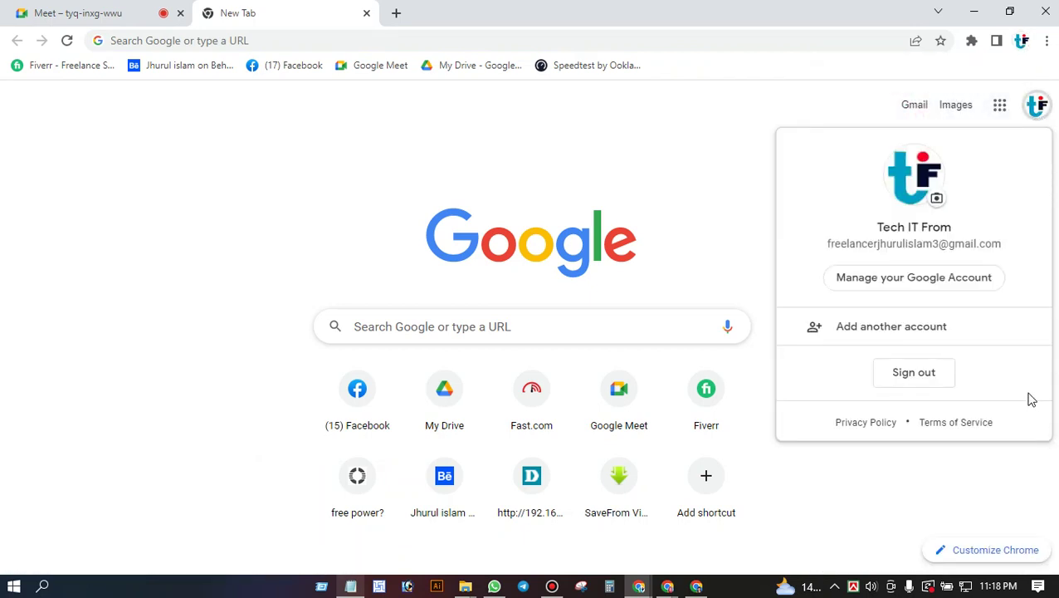
click(732, 135)
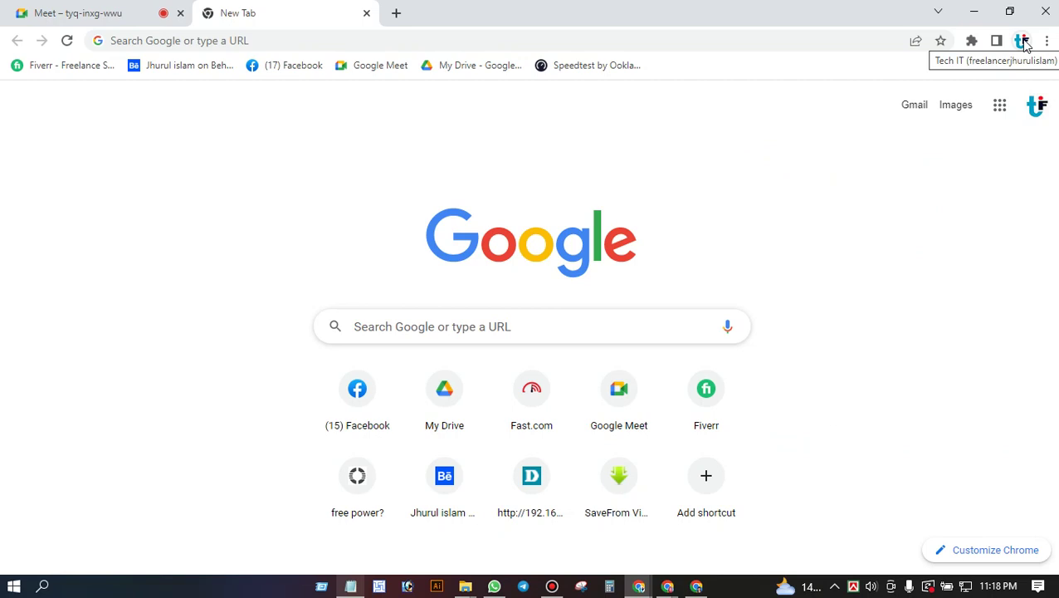
Step: Open and close the browser profiles list several times without switching profiles
click(1023, 42)
click(719, 168)
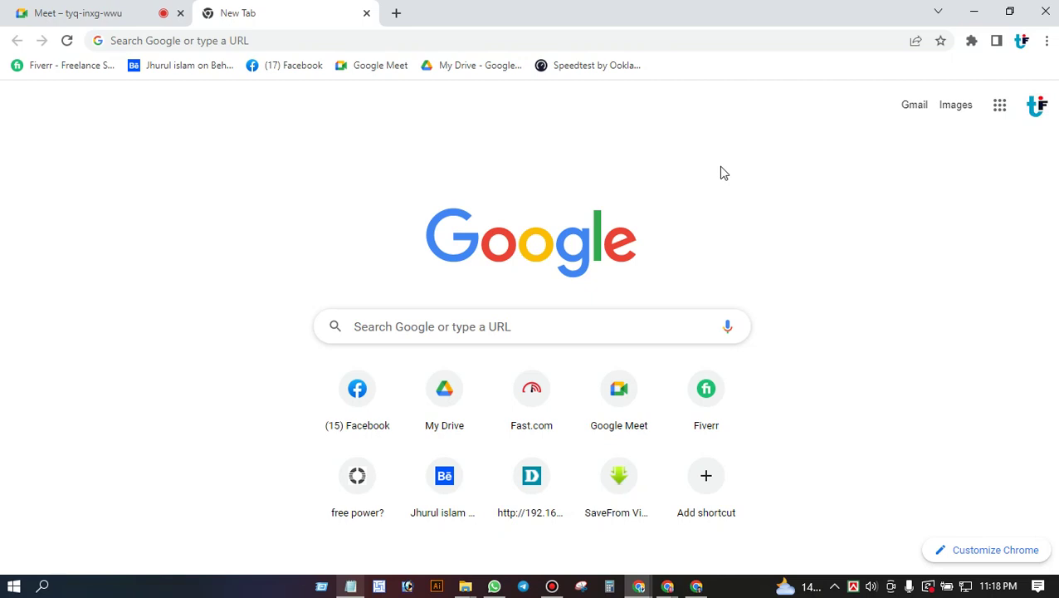
click(1022, 42)
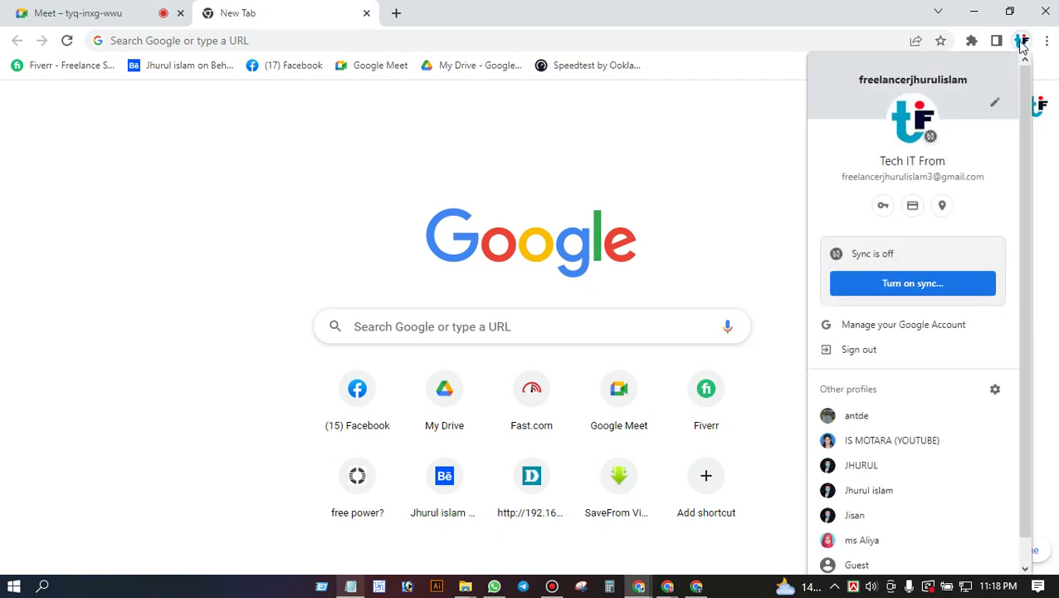
click(739, 161)
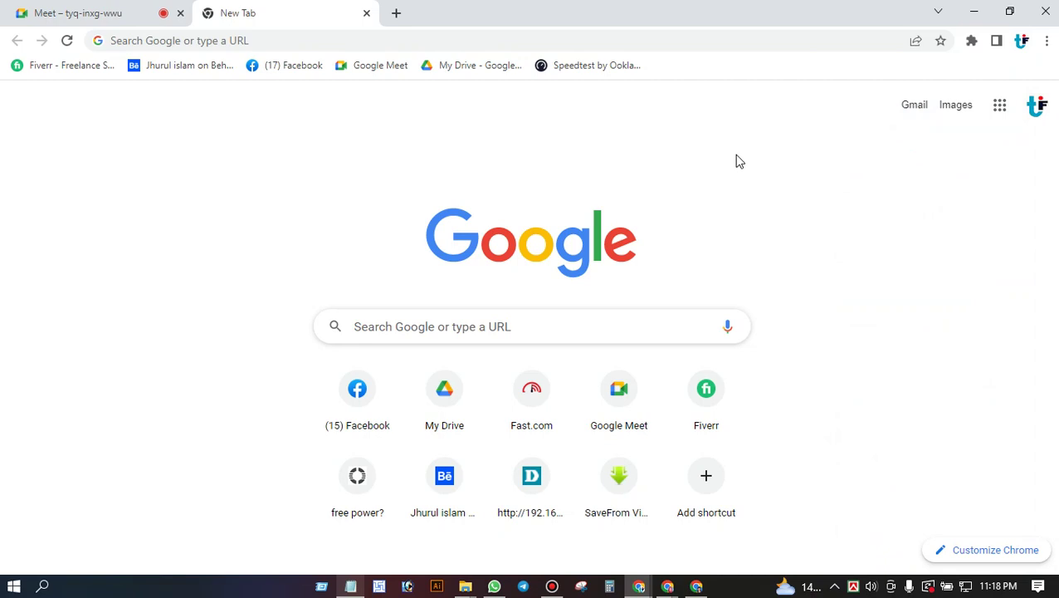
click(1022, 43)
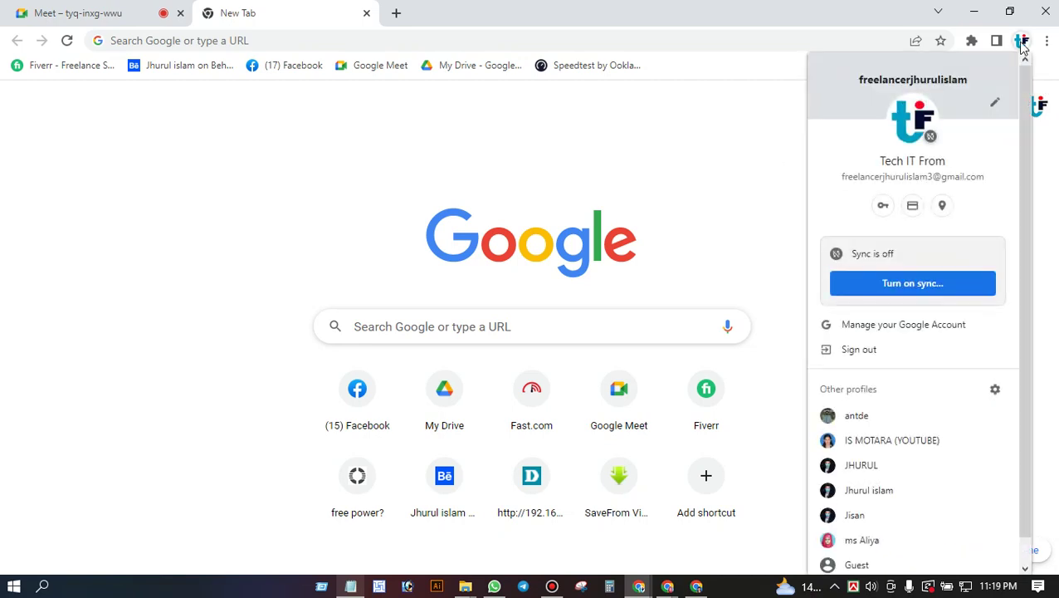
click(692, 173)
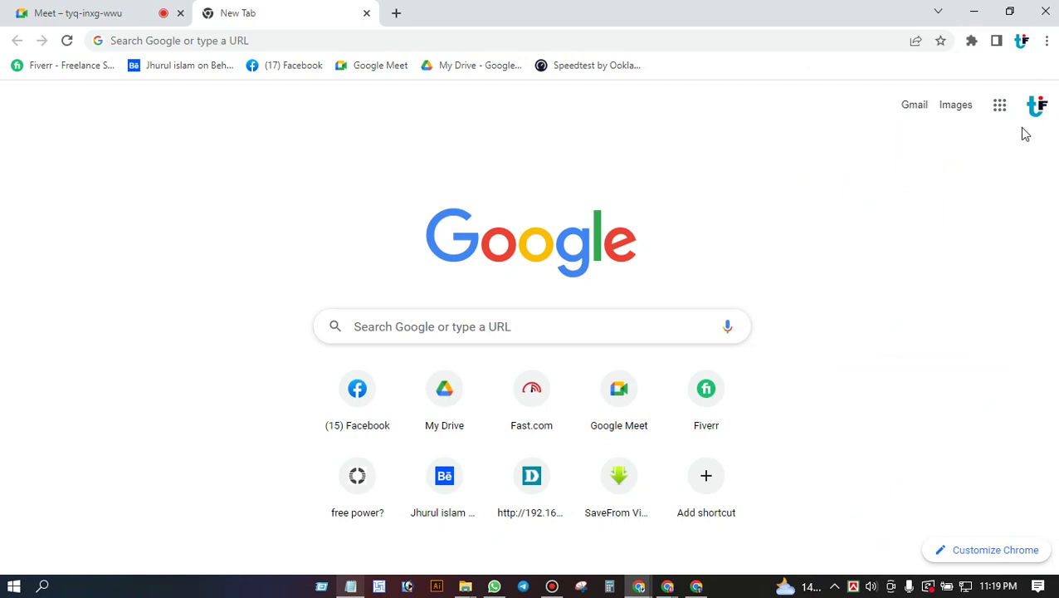
Step: Open the other profile's window, view its account details, minimize it, and return to New Tab
click(1022, 40)
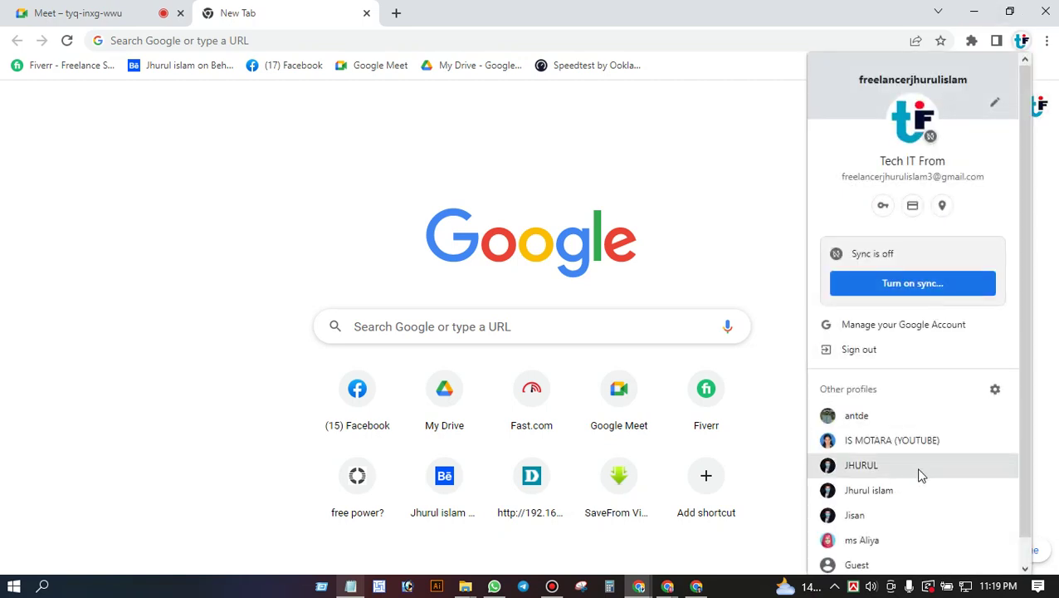
click(867, 537)
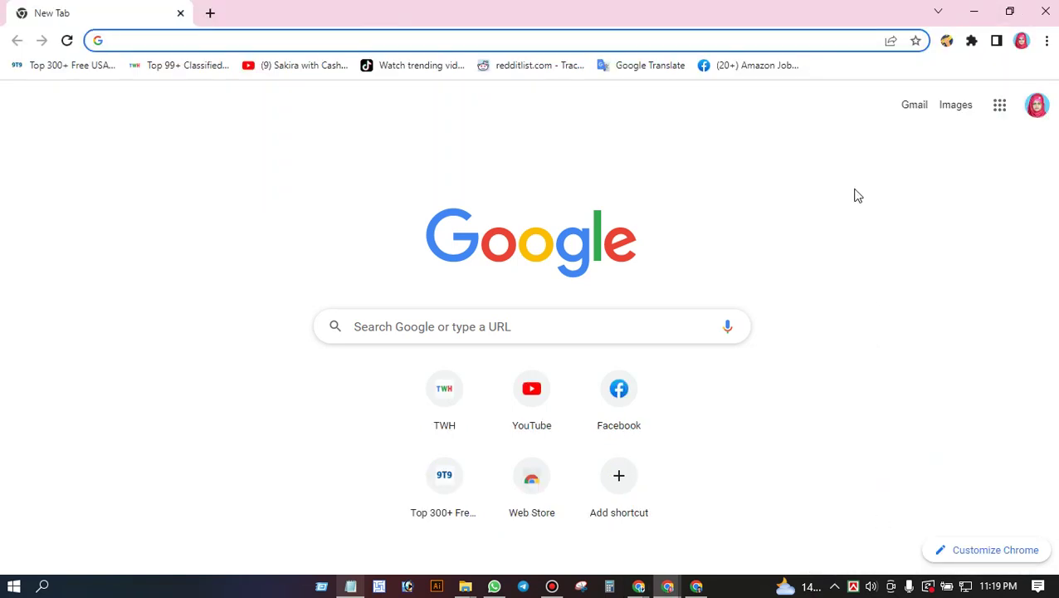
click(1036, 113)
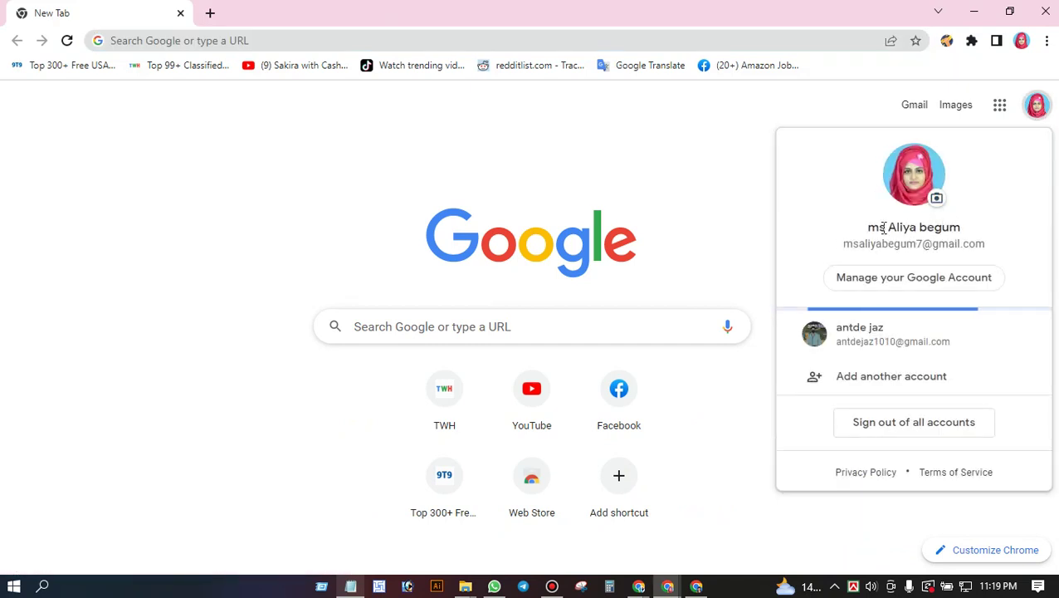
drag(887, 227, 877, 227)
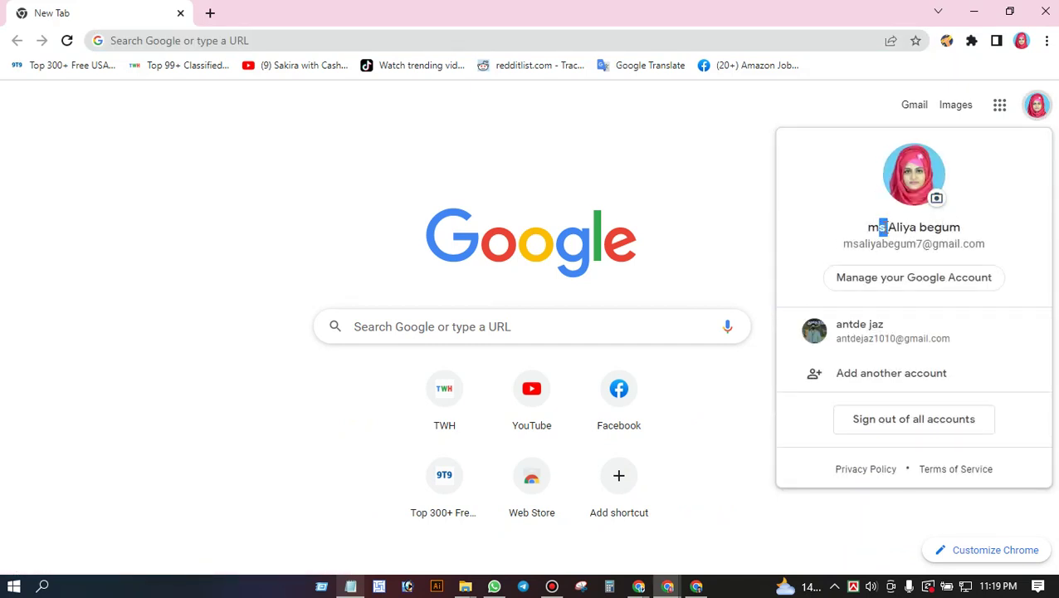
click(887, 228)
triple_click(900, 227)
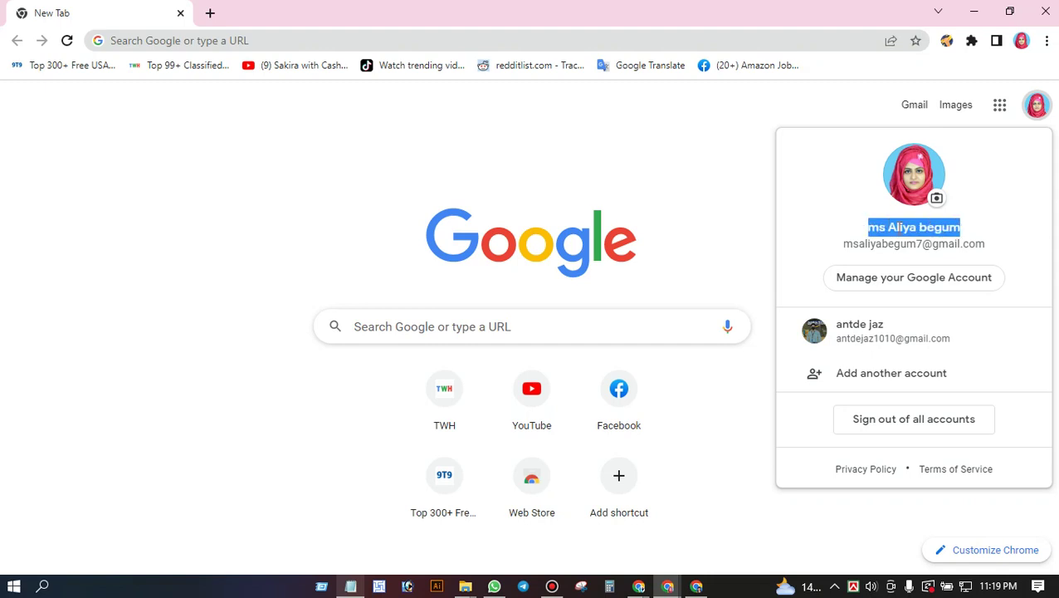
triple_click(900, 227)
click(890, 228)
click(624, 190)
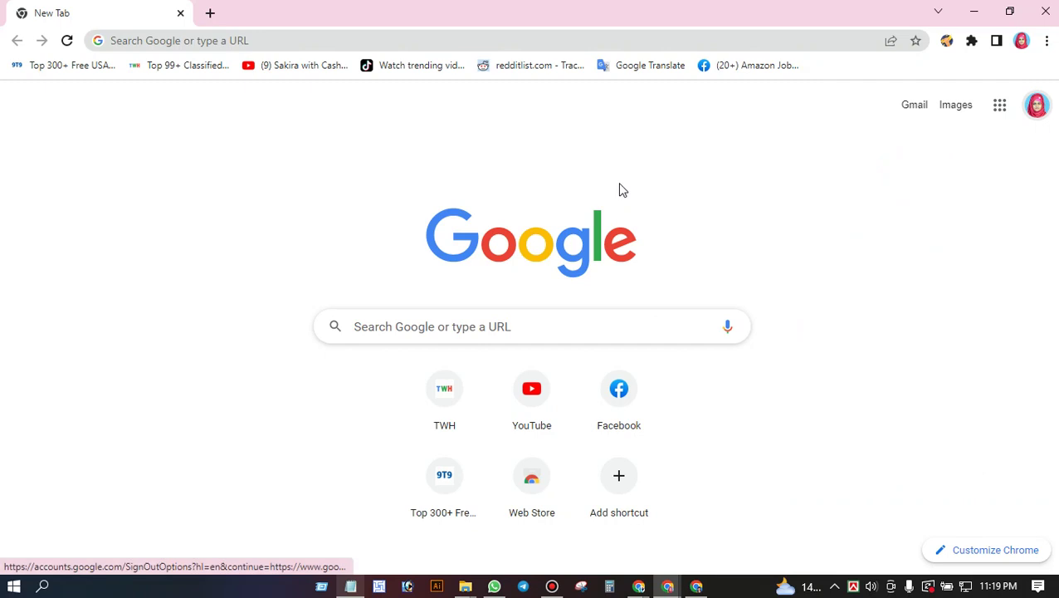
click(987, 17)
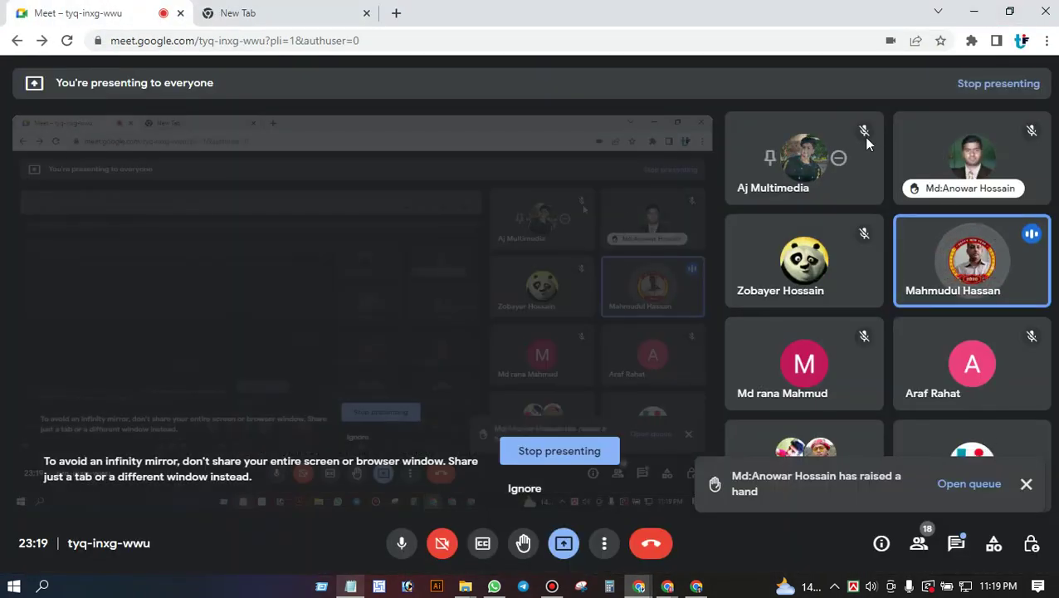
click(292, 8)
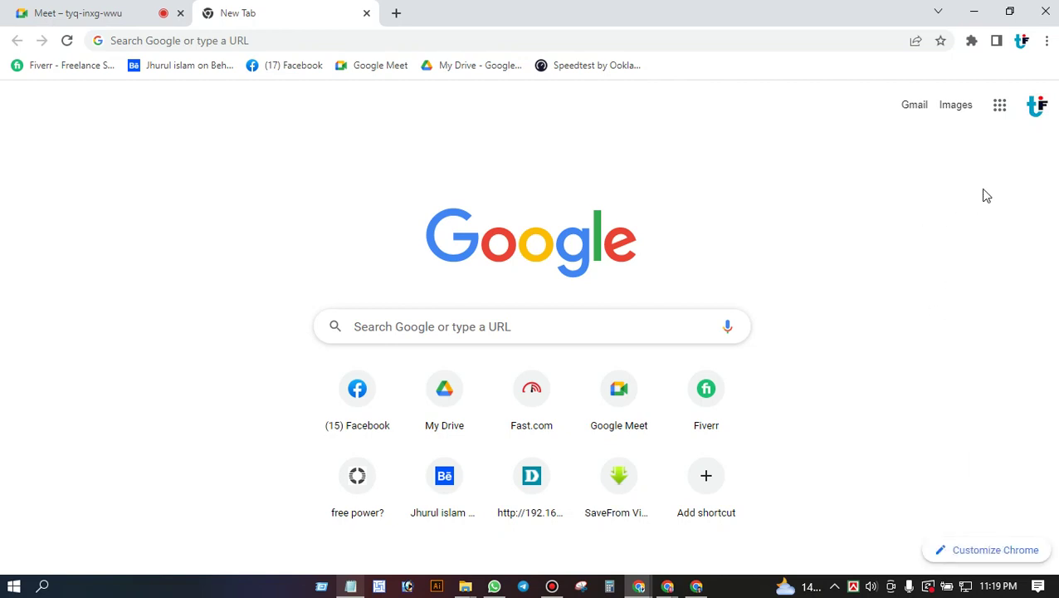
Step: Go to Chrome Settings > Privacy and security
click(1047, 41)
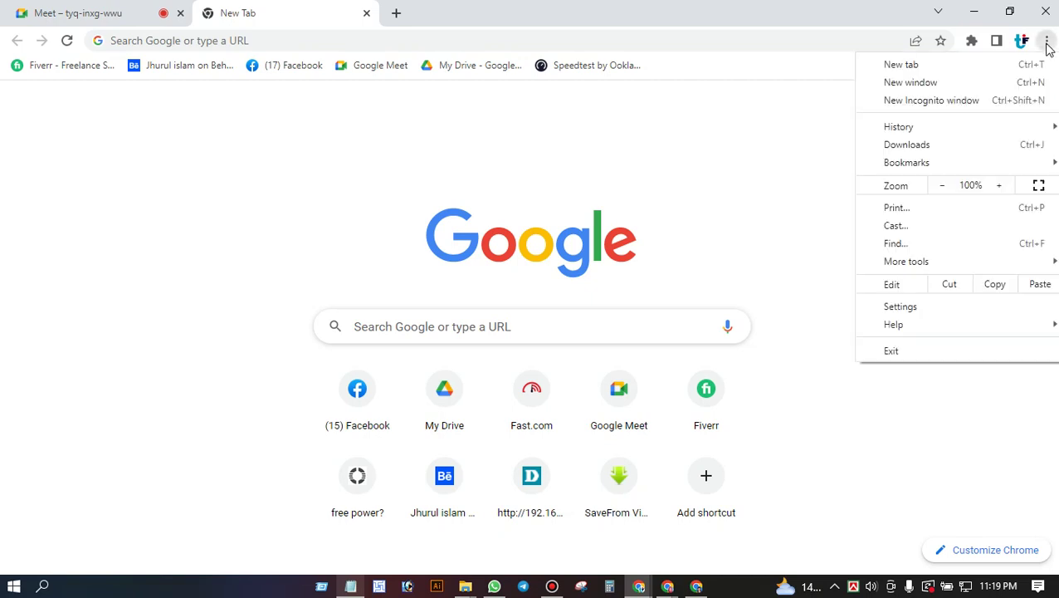
mouse_move(955, 138)
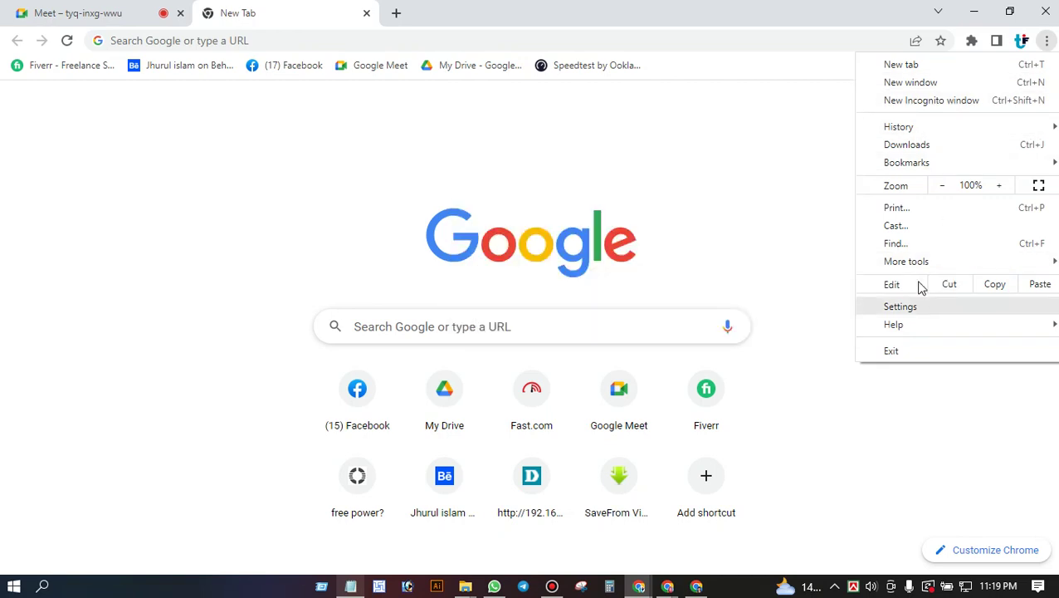
click(901, 306)
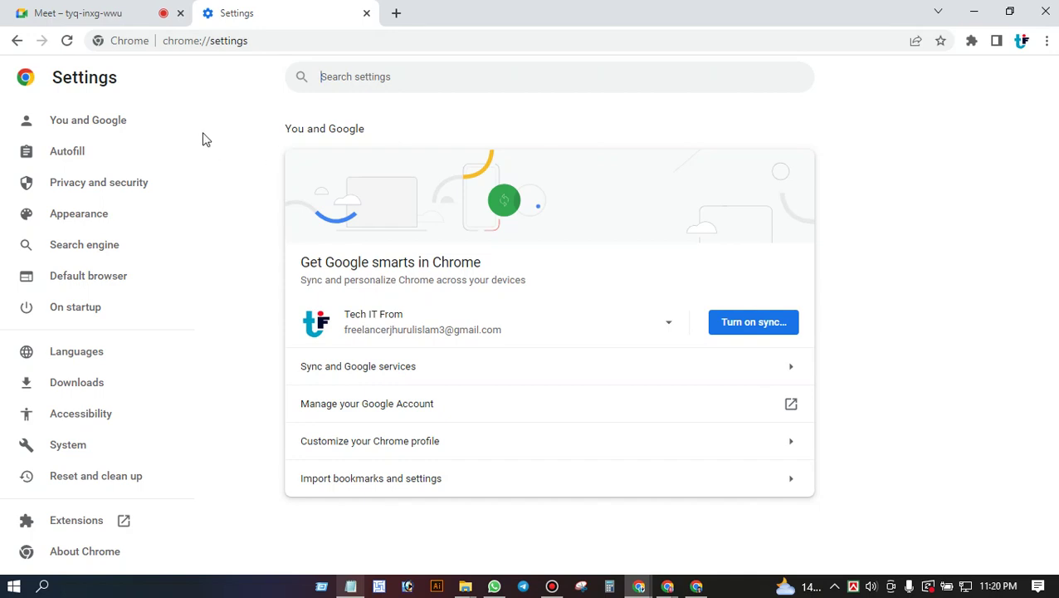
click(132, 189)
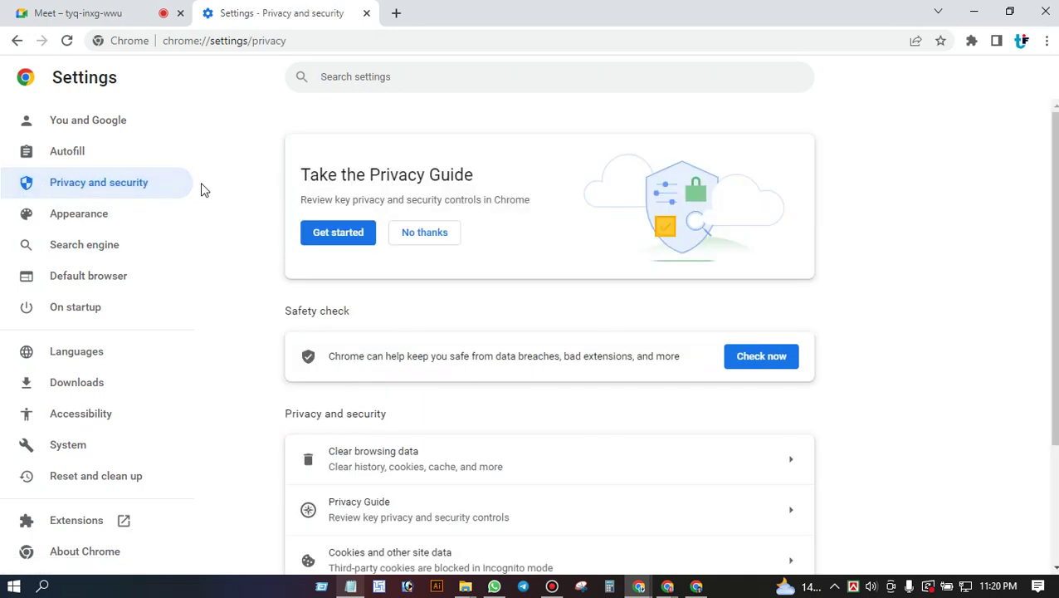
scroll(428, 313, down, 2)
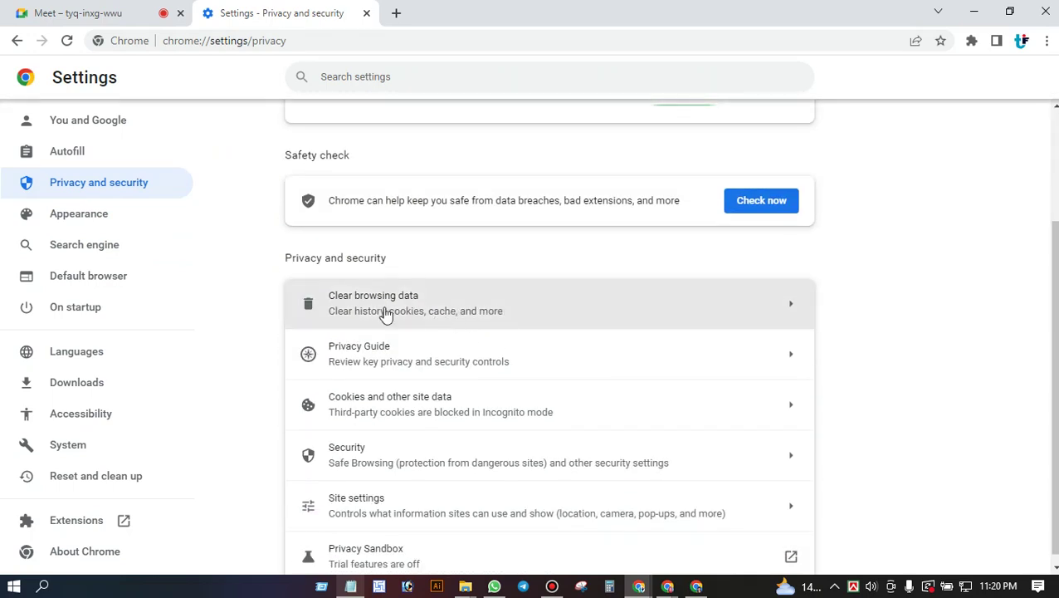
Step: In Clear browsing data, set Time range to All time on both tabs, then cancel and open a new tab
click(402, 310)
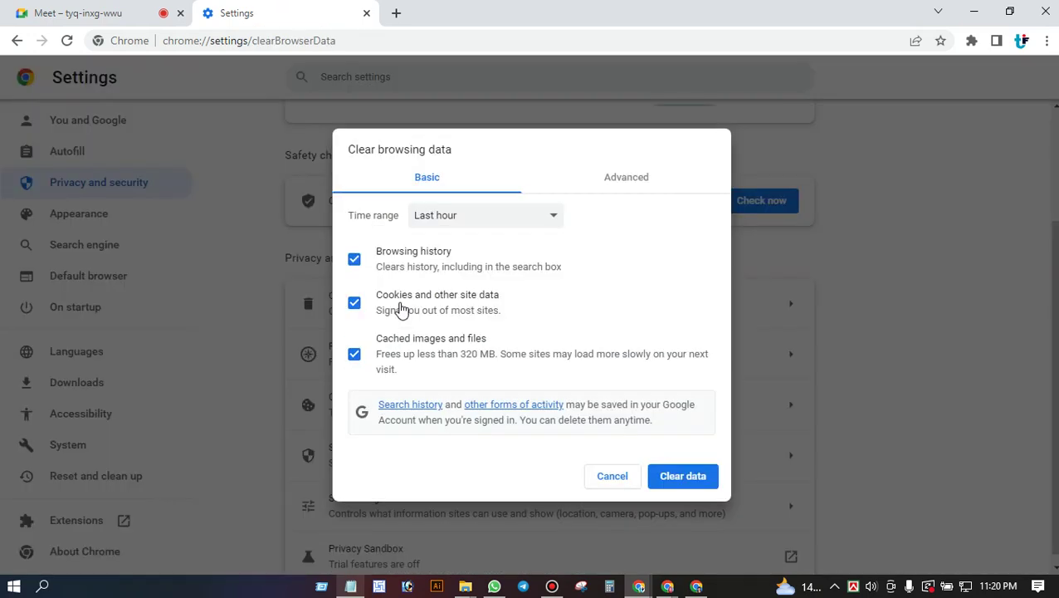
click(551, 215)
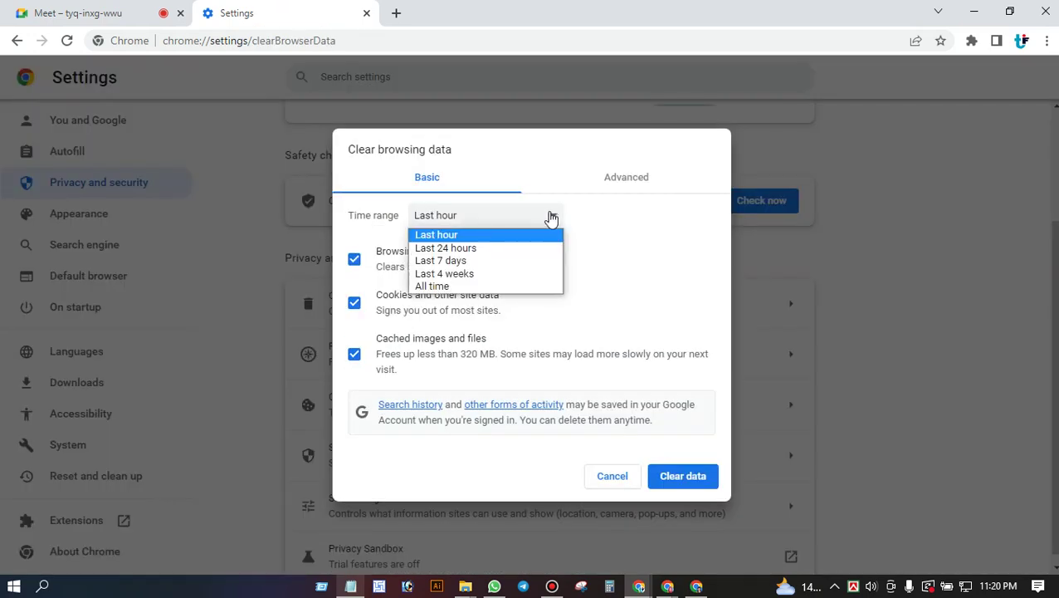
click(449, 289)
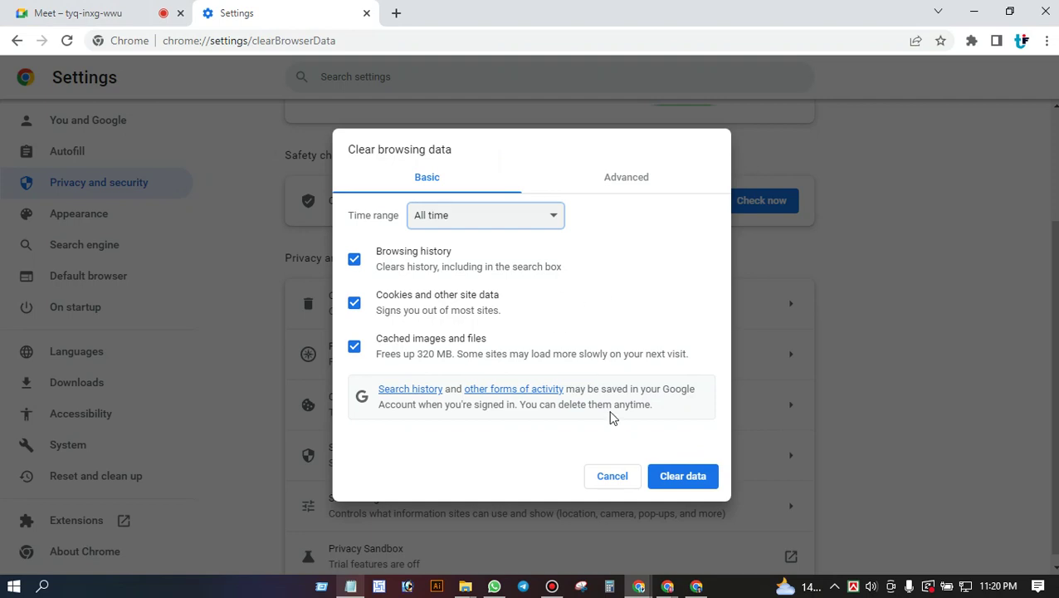
click(627, 181)
click(551, 221)
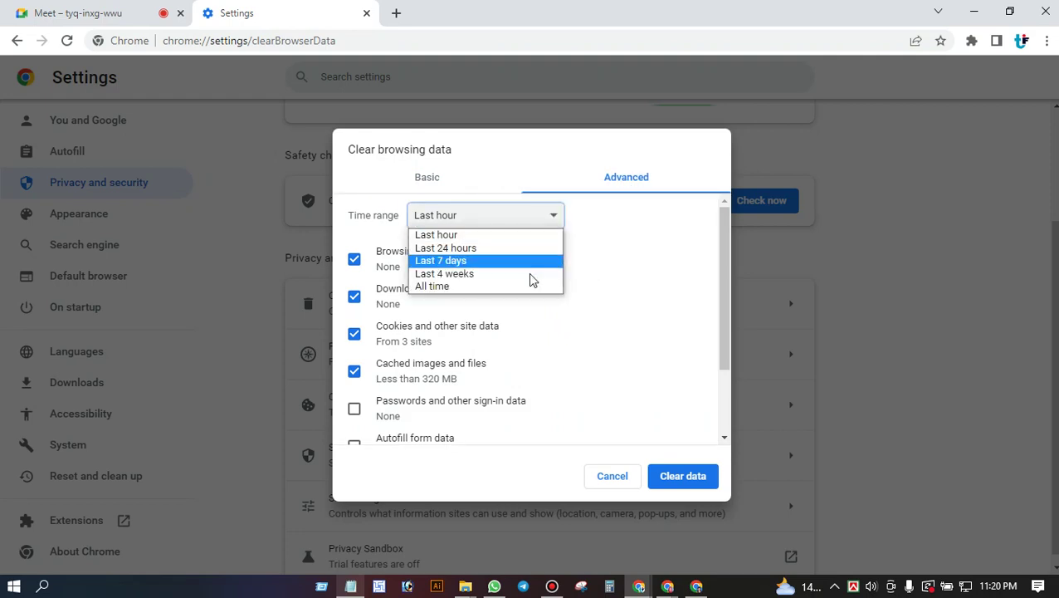
click(490, 290)
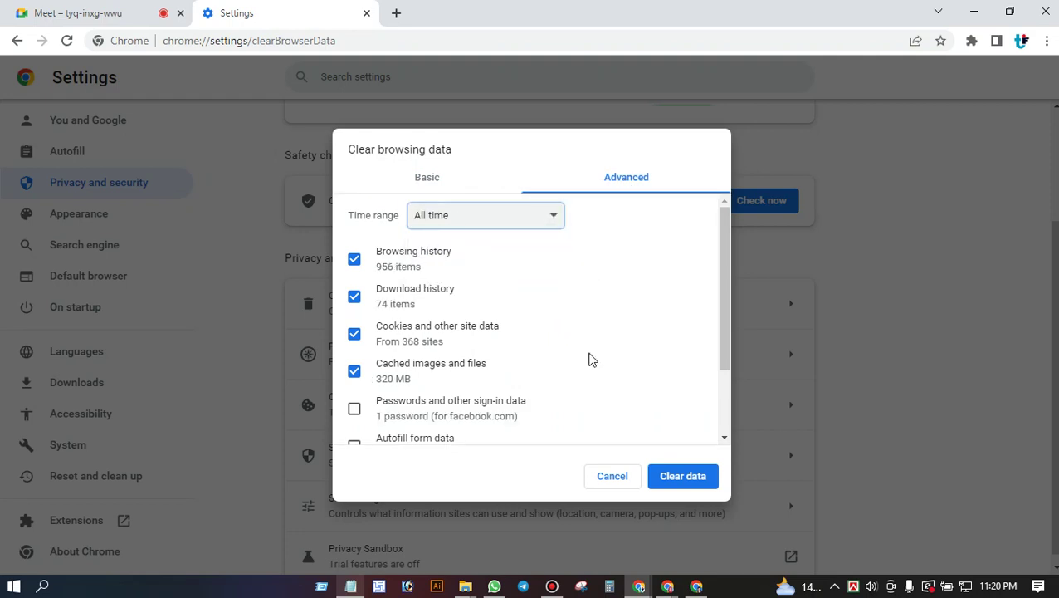
click(600, 479)
click(395, 17)
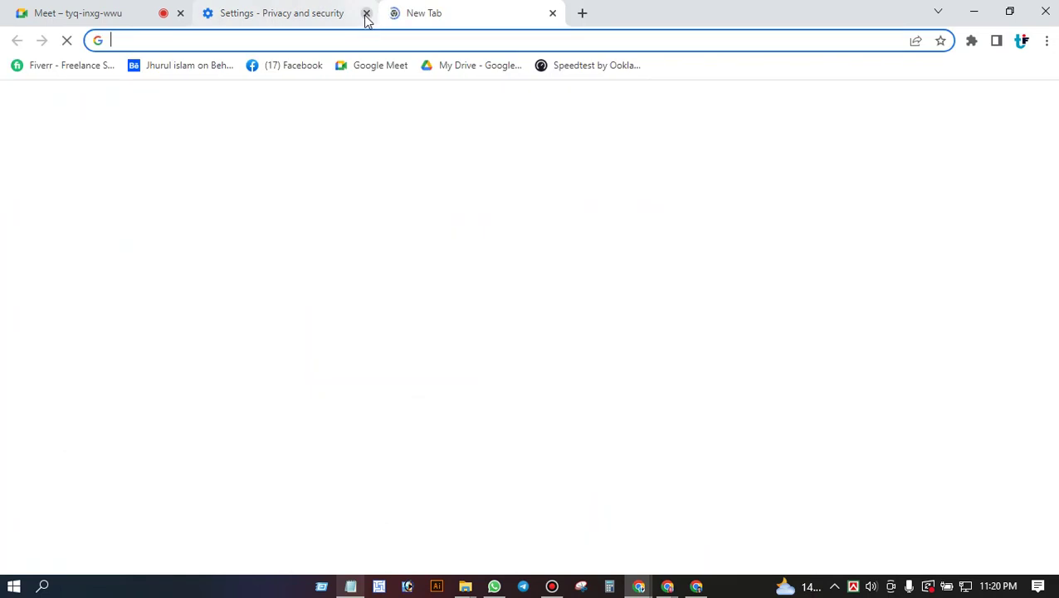
Step: Reopen Clear browsing data from Settings > Privacy and security
click(1046, 40)
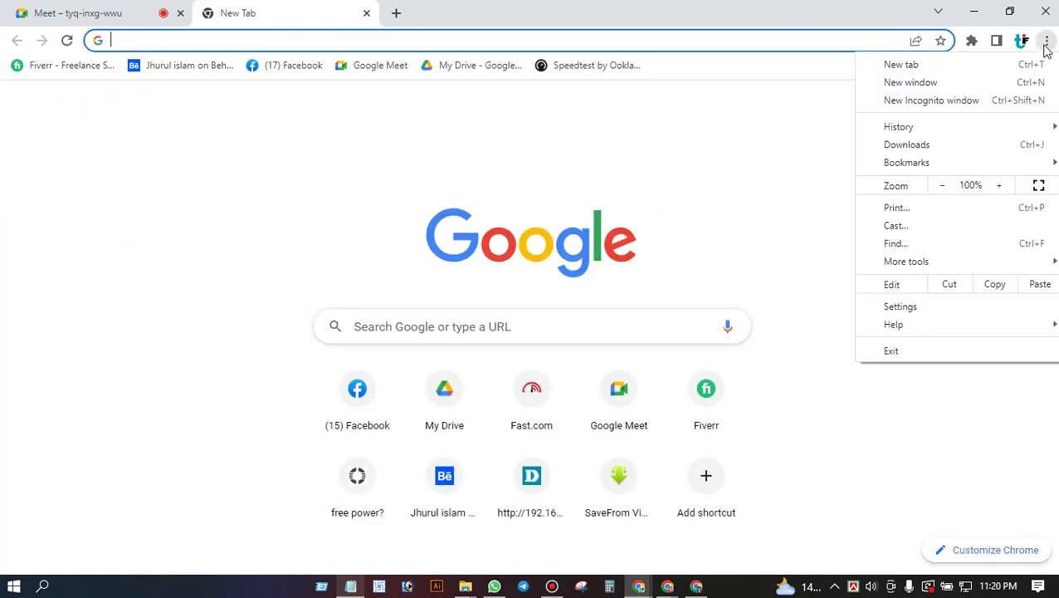
click(903, 306)
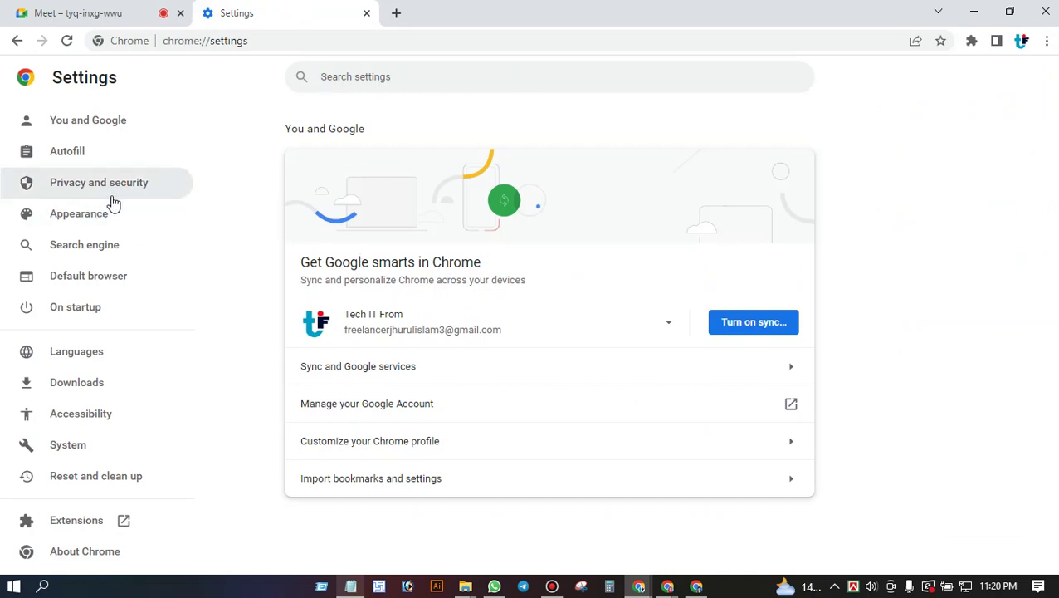
click(138, 190)
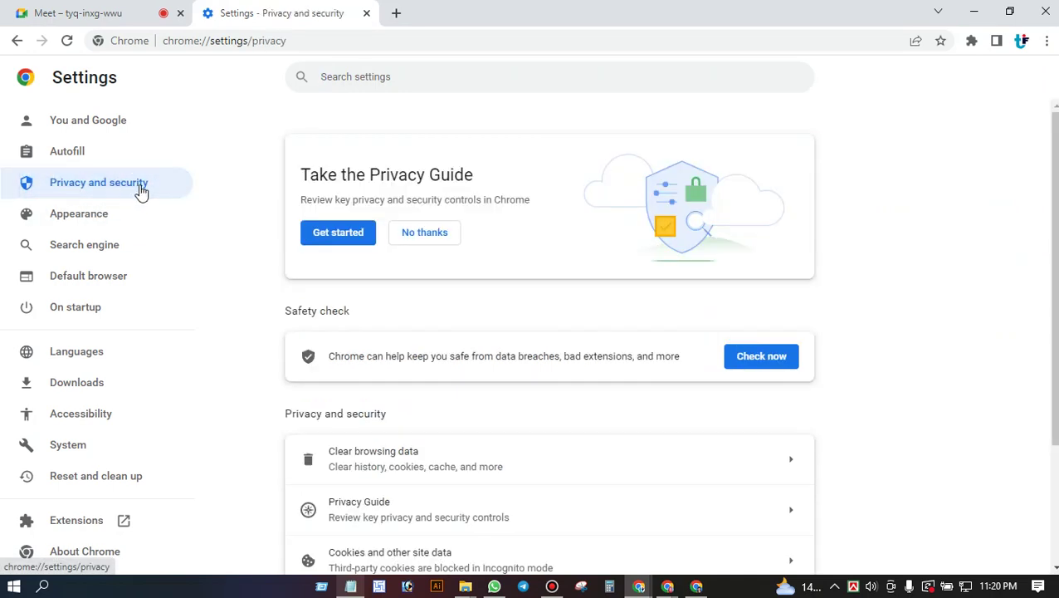
scroll(548, 448, down, 1)
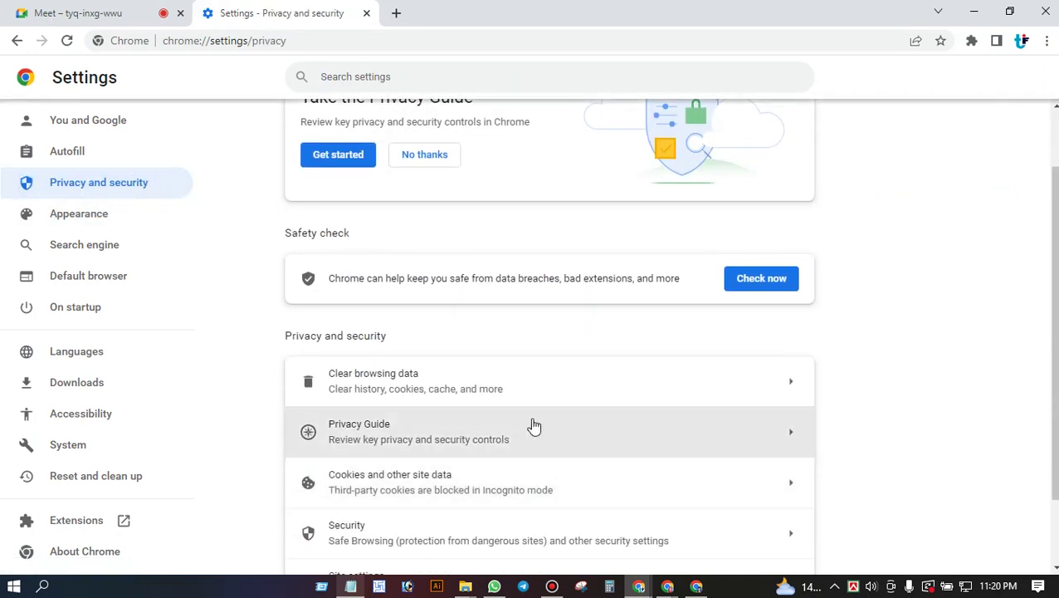
click(452, 386)
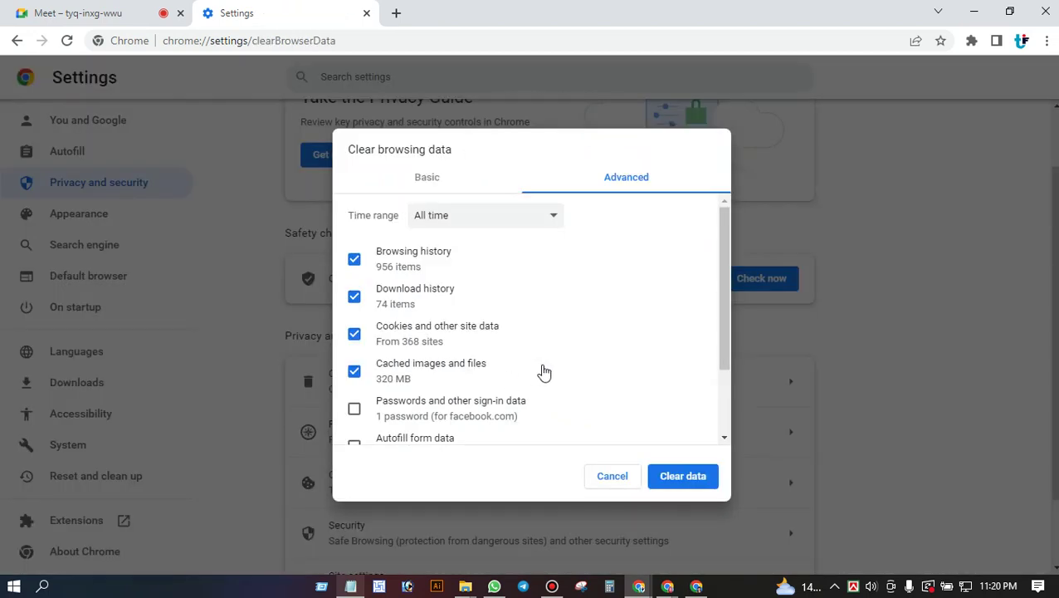
Step: Try the Last 4 weeks and Last hour time ranges on the Advanced tab, returning to All time
click(535, 223)
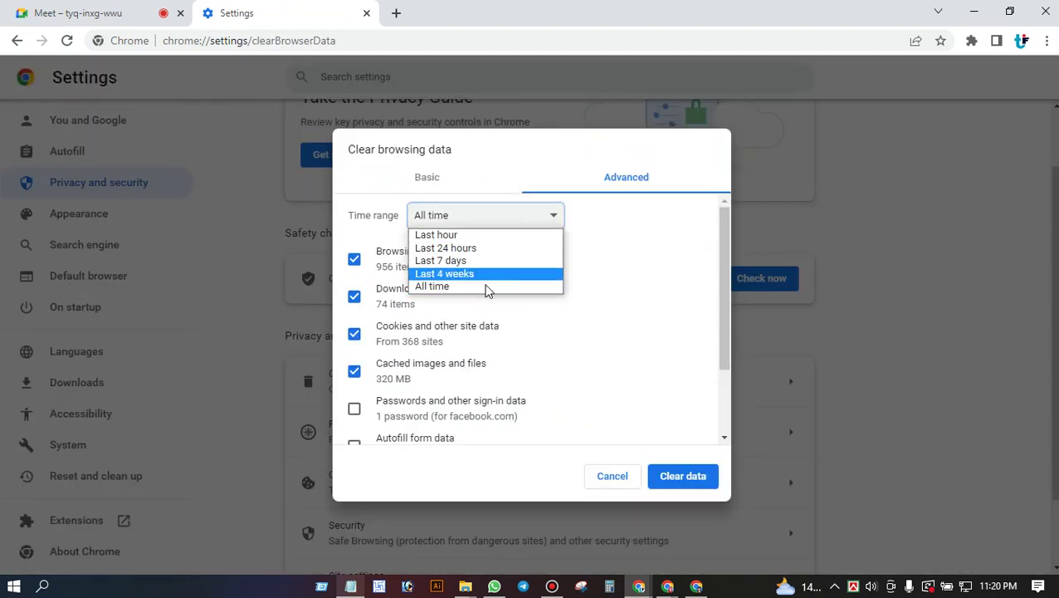
click(476, 274)
click(483, 219)
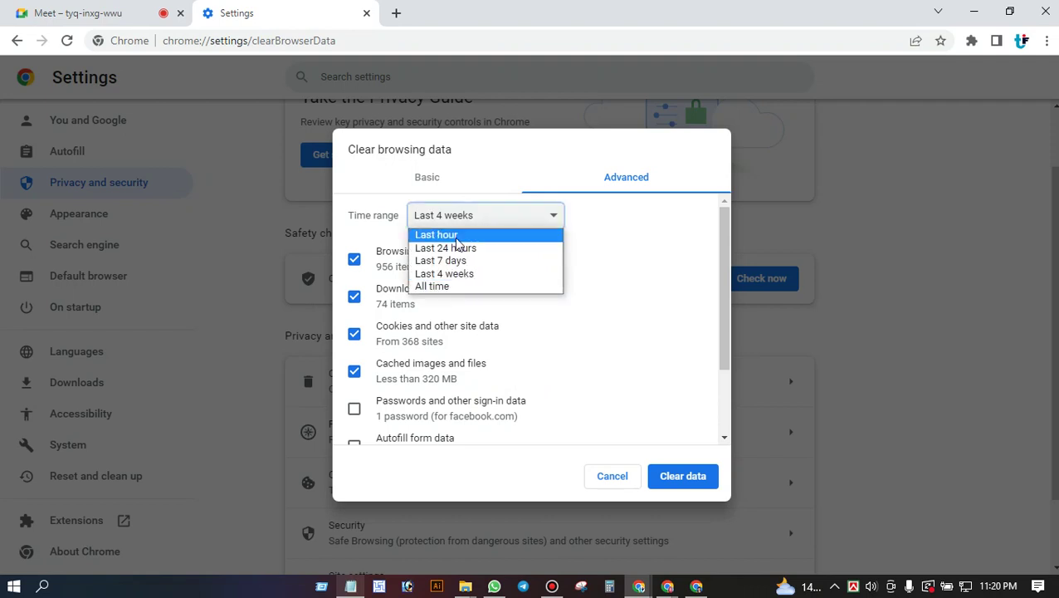
click(450, 236)
click(502, 223)
click(466, 286)
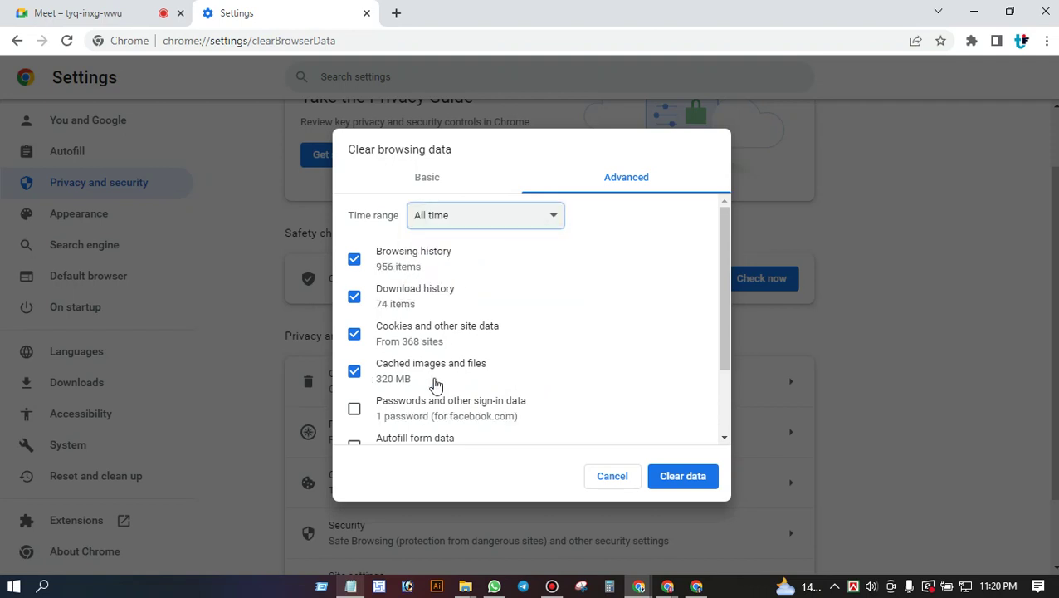
scroll(435, 392, down, 2)
scroll(432, 394, down, 1)
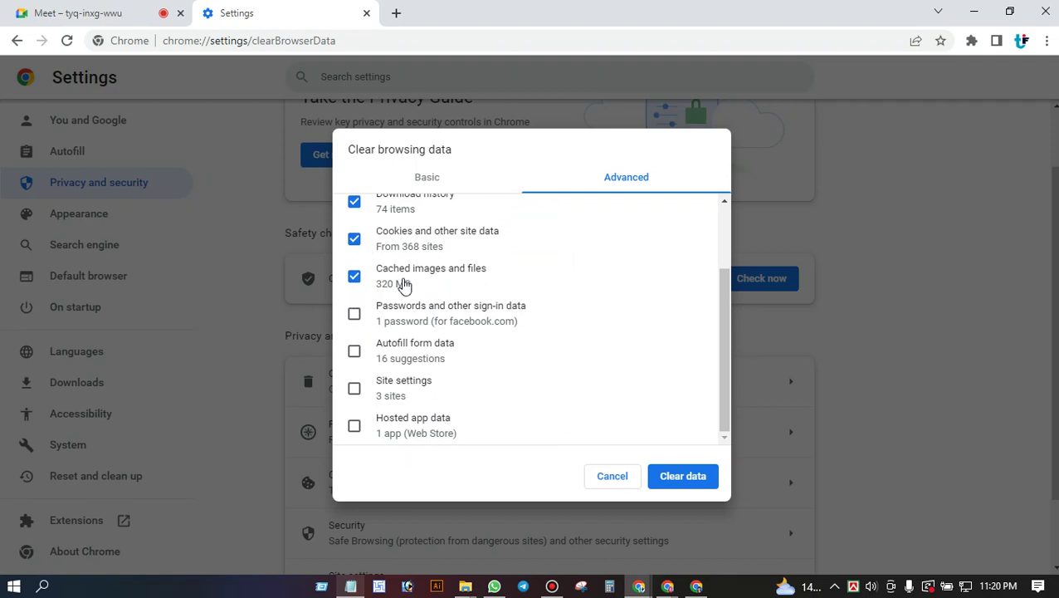
scroll(471, 324, up, 3)
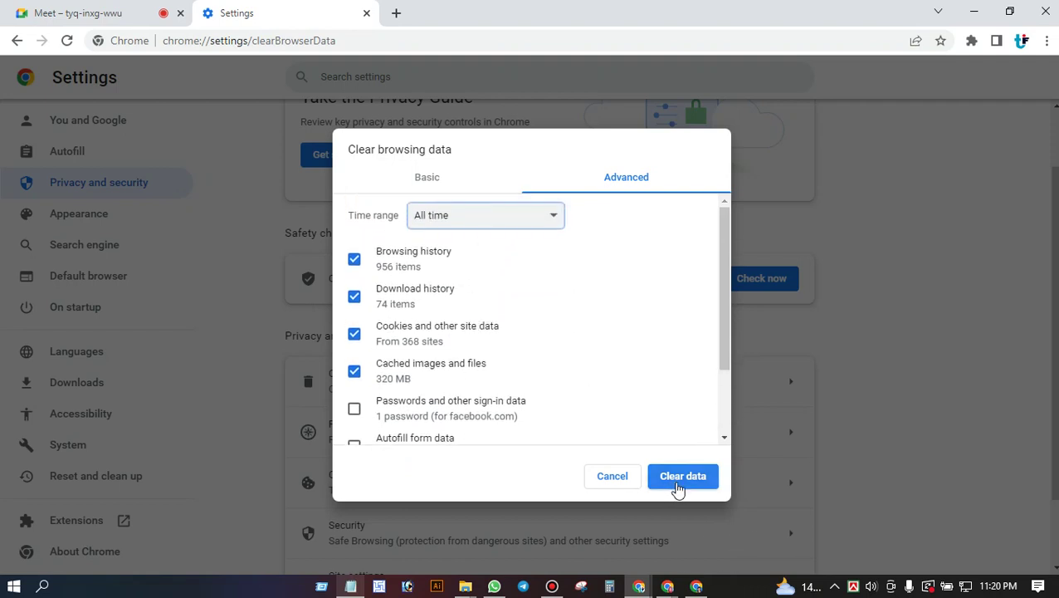
Step: On the Basic tab, cycle the time range back to All time, cancel, and open a new tab
click(441, 180)
click(475, 218)
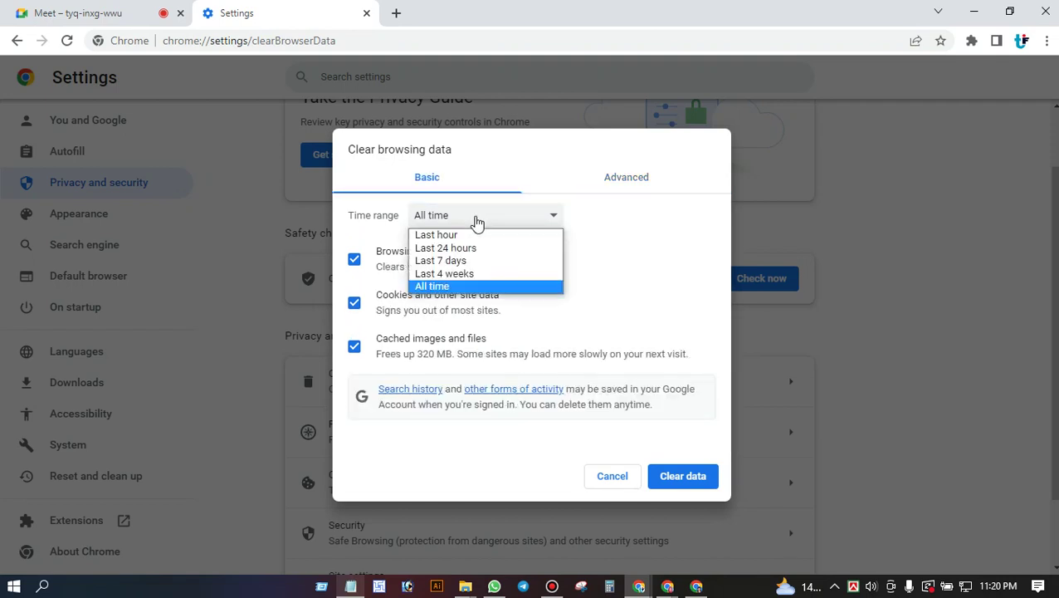
click(455, 278)
click(450, 219)
click(444, 235)
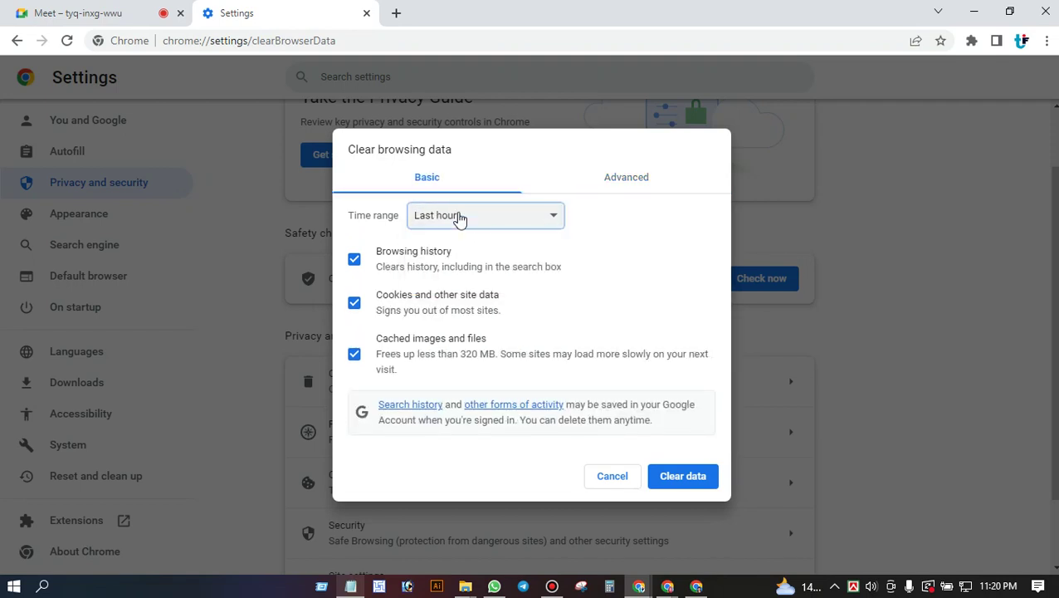
click(460, 219)
click(455, 287)
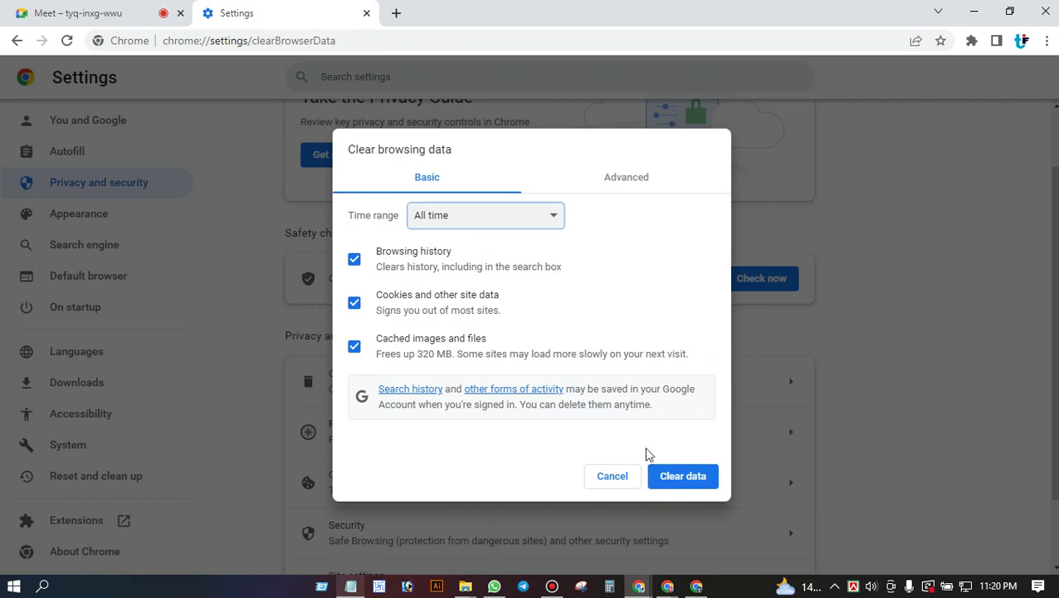
click(599, 479)
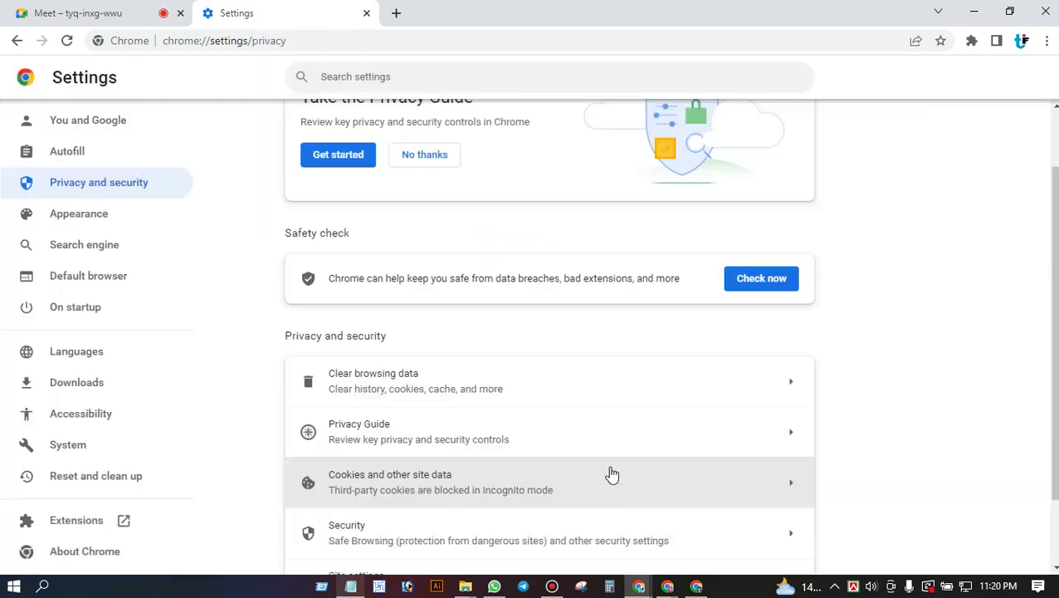
click(395, 17)
Step: Close the Settings tab and check the Meet call before returning to the new tab
click(366, 15)
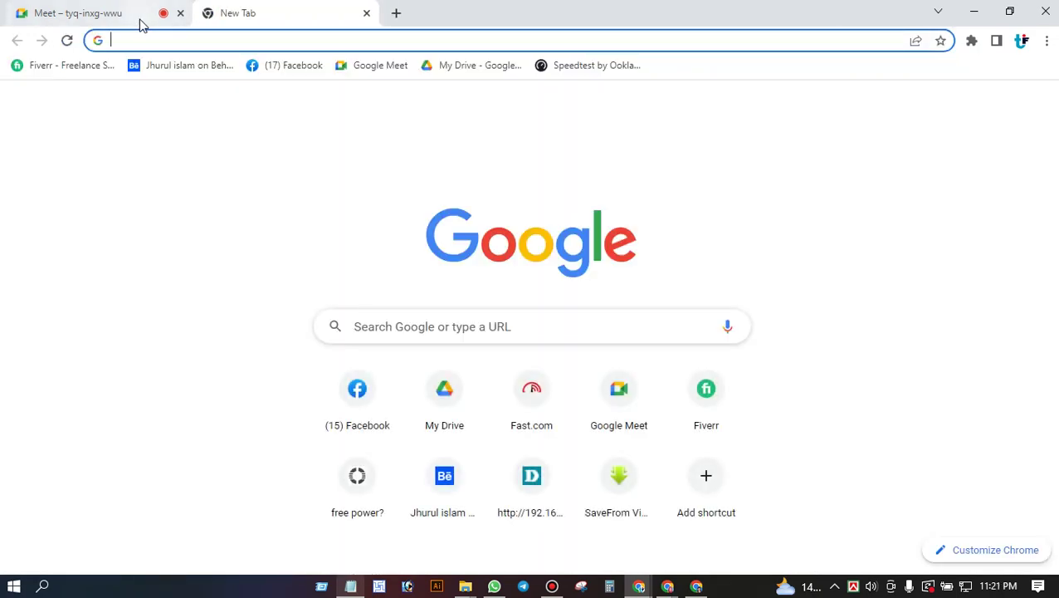
click(139, 21)
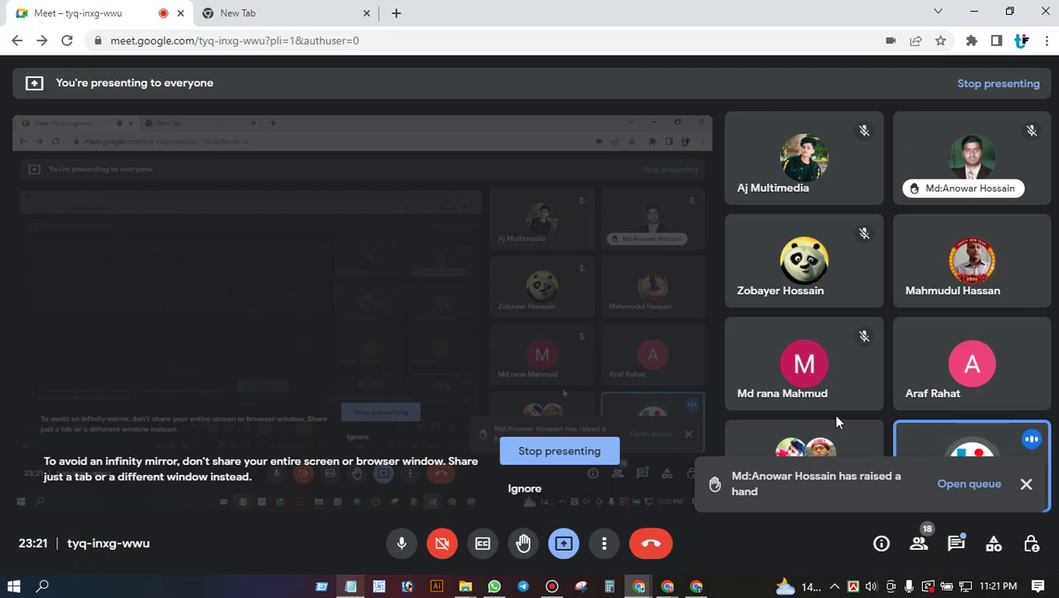
click(244, 10)
Step: Search Google for 'mozilla firefox' from the new tab, then close the results tab
click(179, 38)
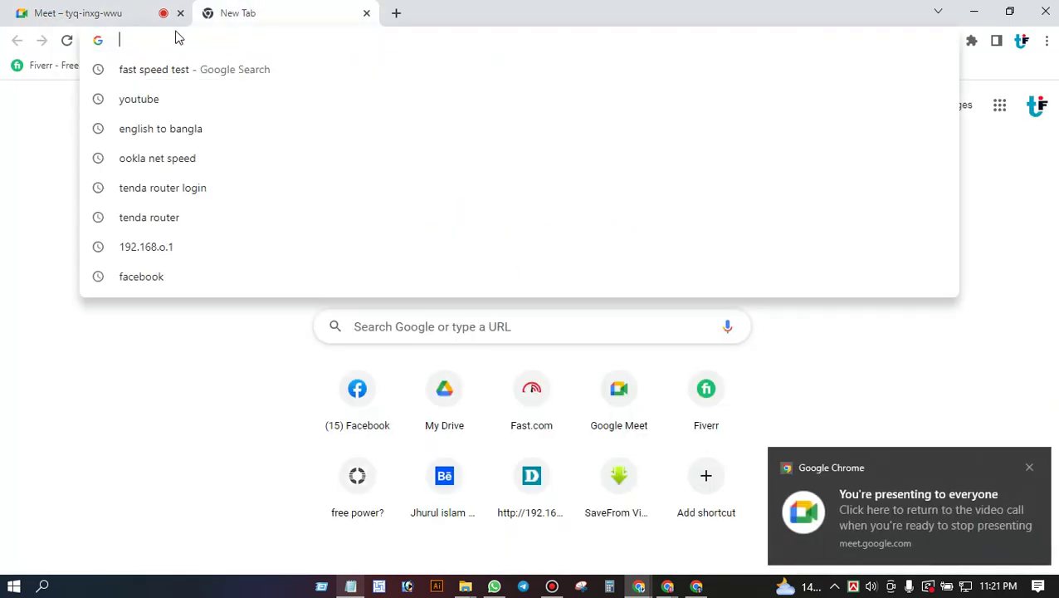
text(m)
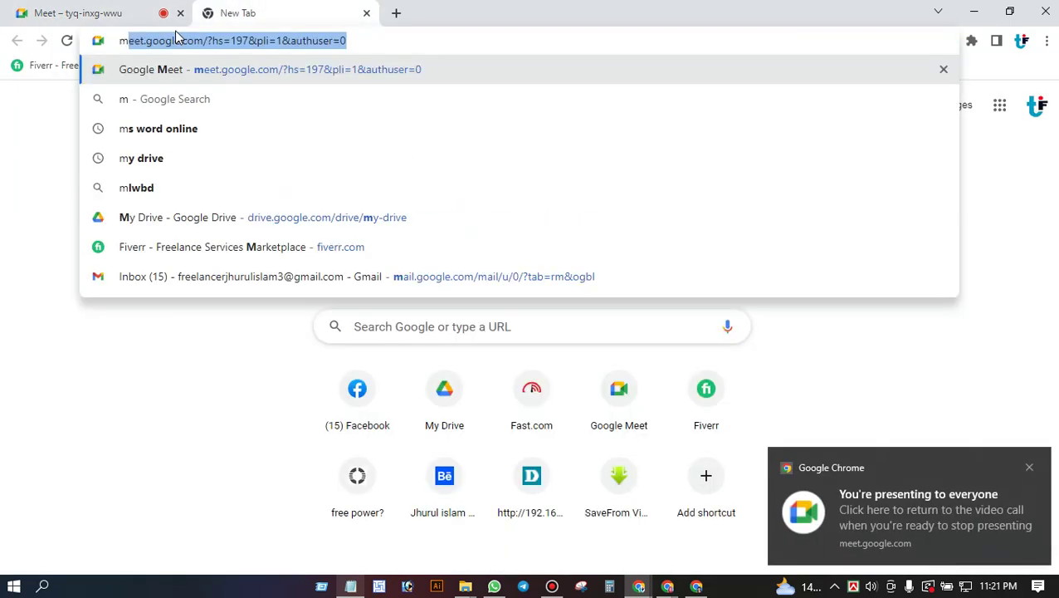
key(BackSpace)
text(zi)
key(BackSpace)
key(BackSpace)
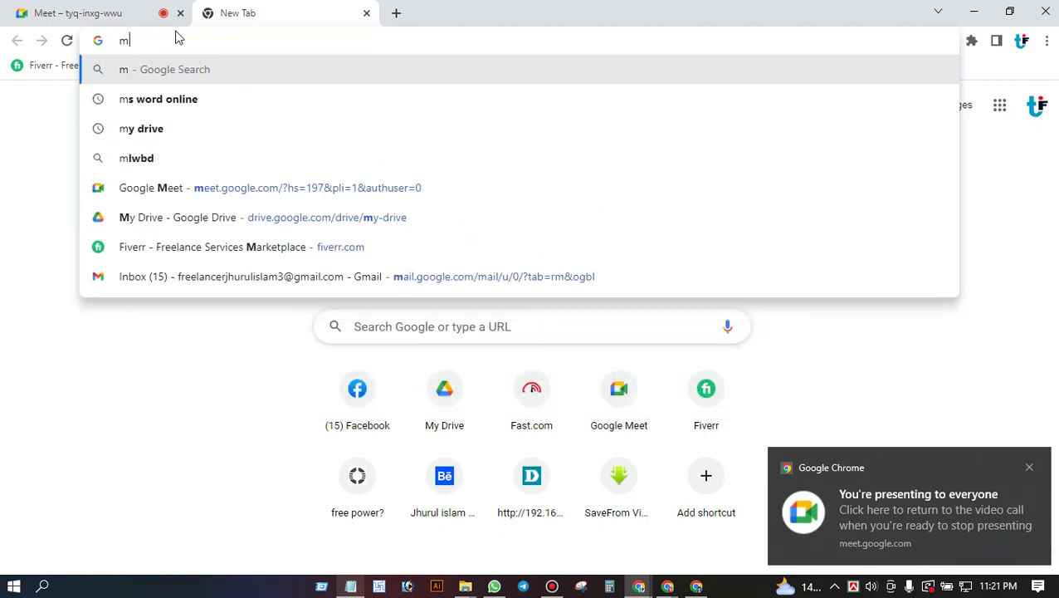
text(iz)
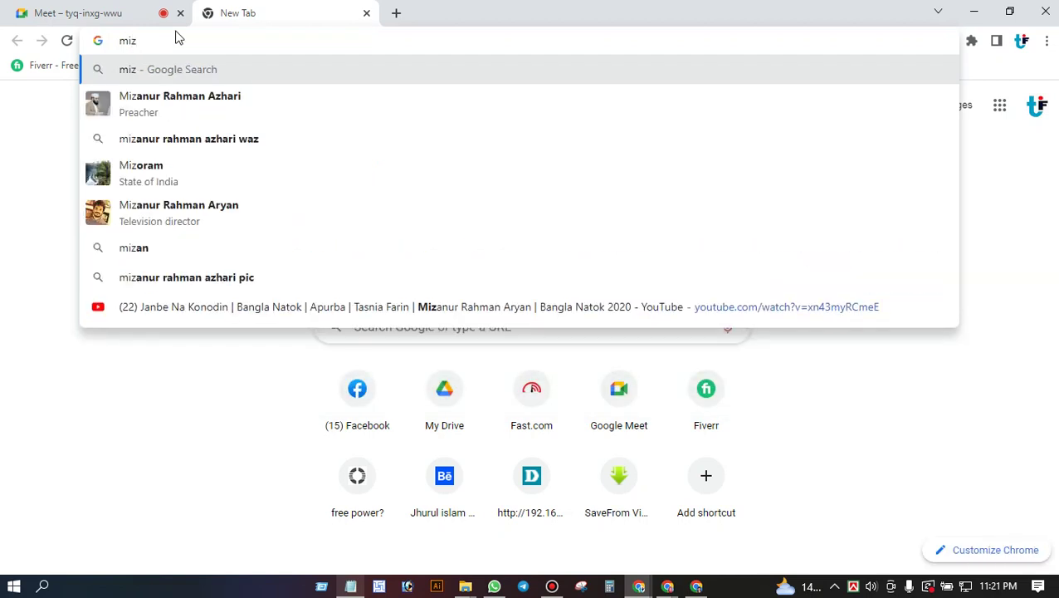
key(BackSpace)
key(BackSpace)
text(o)
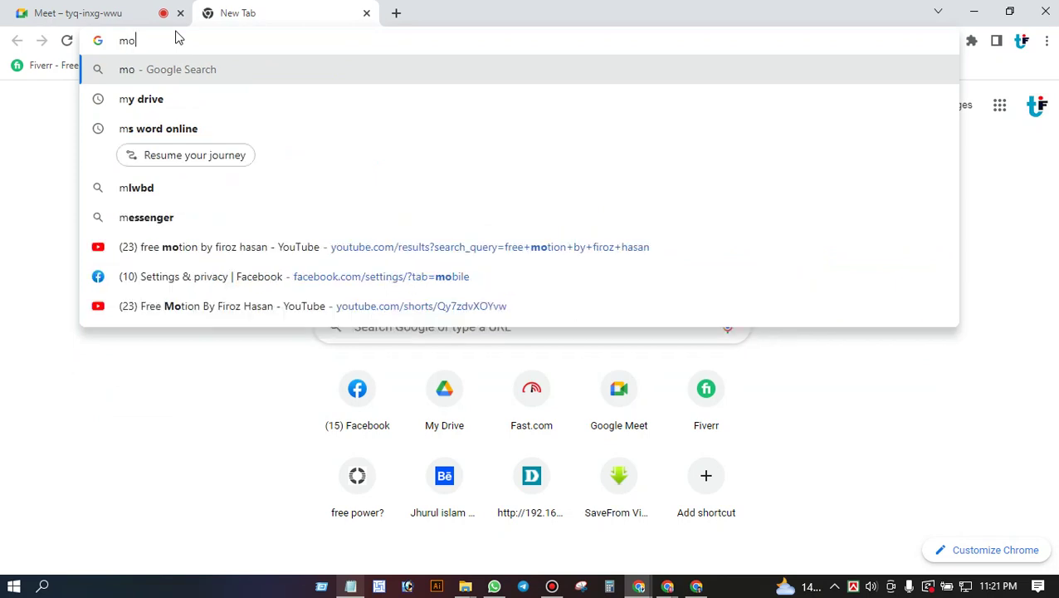
text(zila)
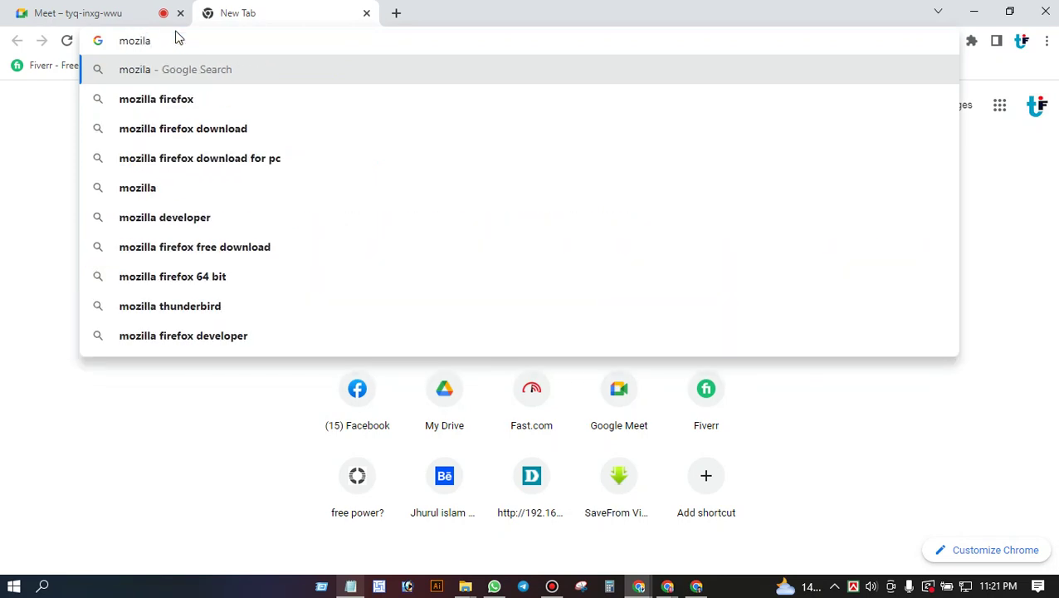
click(209, 102)
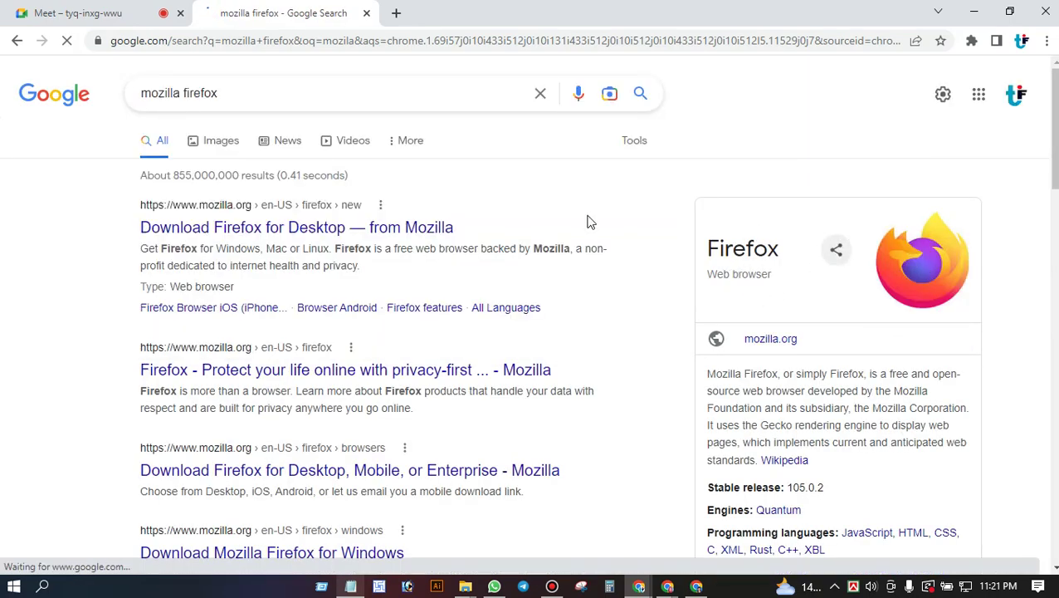
click(366, 13)
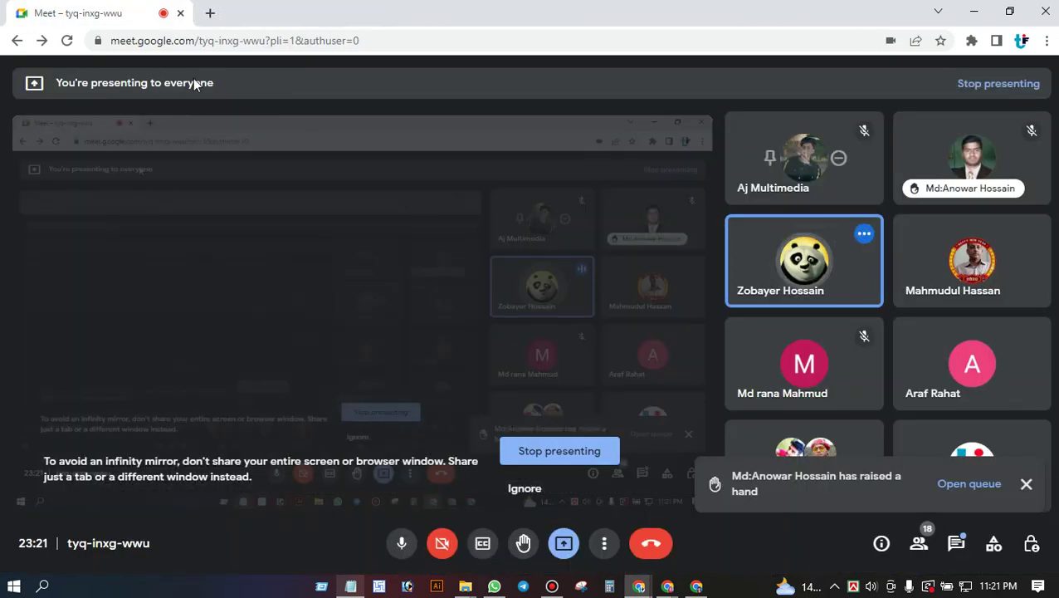